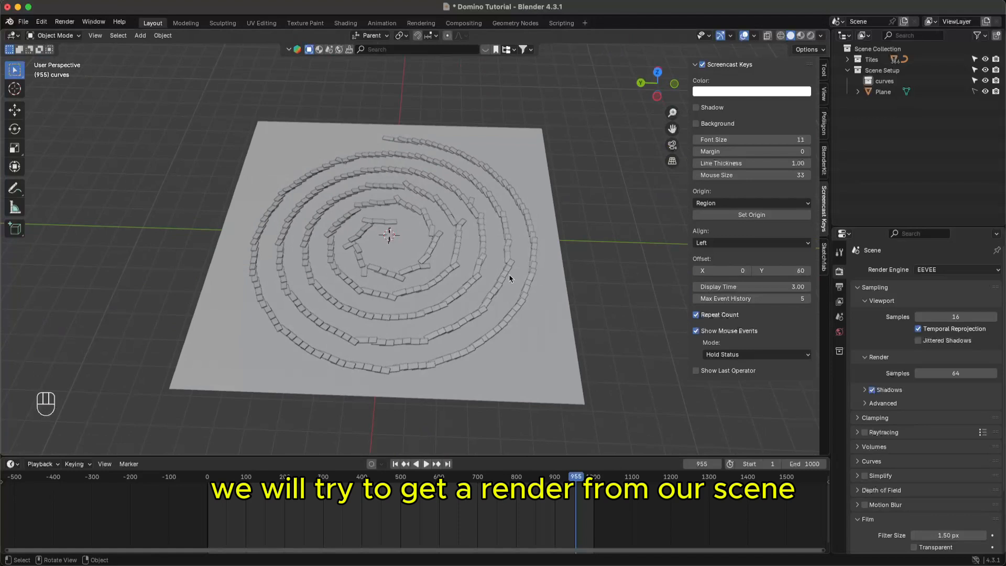
# - Save the Domino Tutorial project and scrub the timeline to about frame 926
pyautogui.press('super+s')
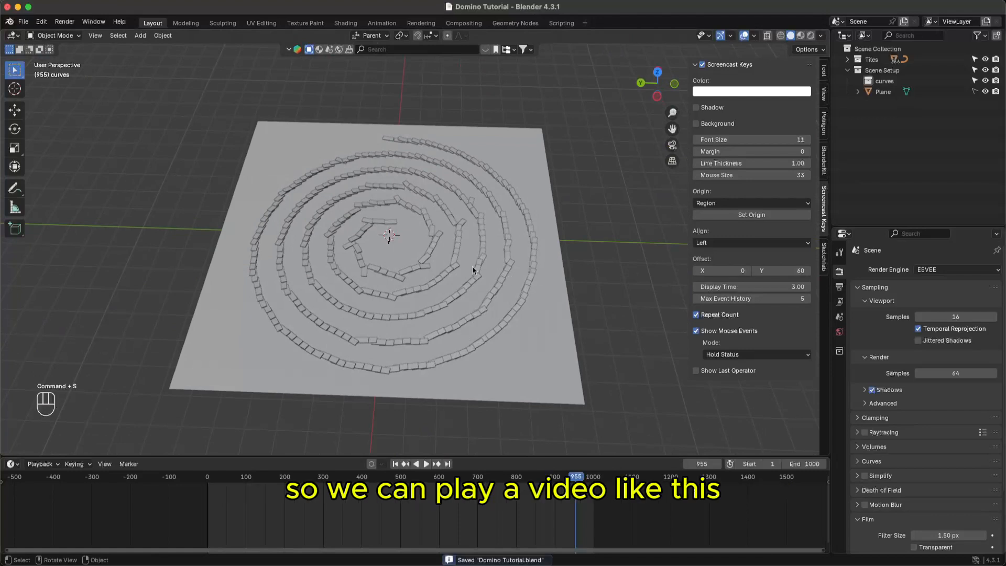
pyautogui.moveTo(414, 472); pyautogui.dragTo(565, 478)
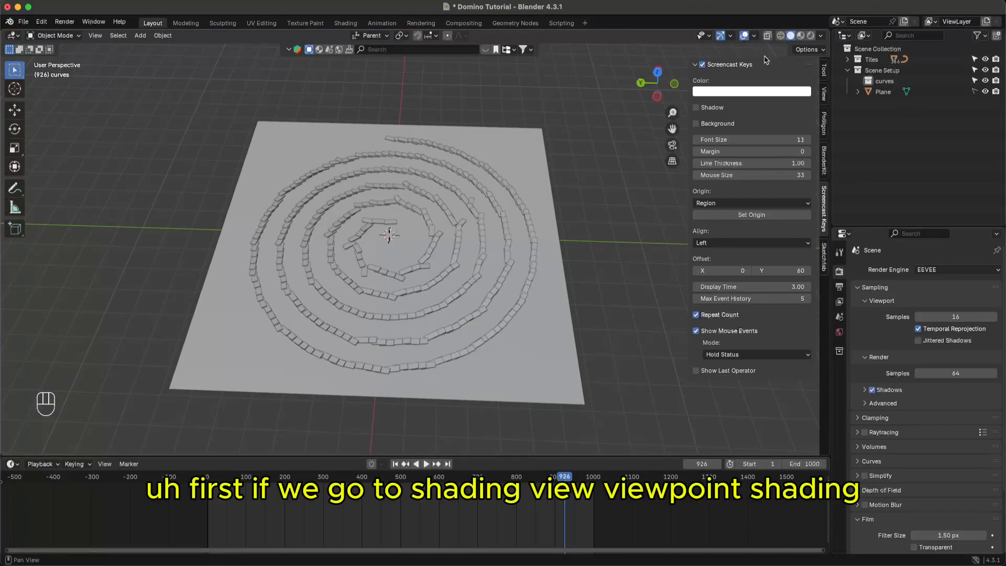
# - Switch the viewport to Rendered shading and orbit to see the unlit, dark domino scene
pyautogui.click(811, 37)
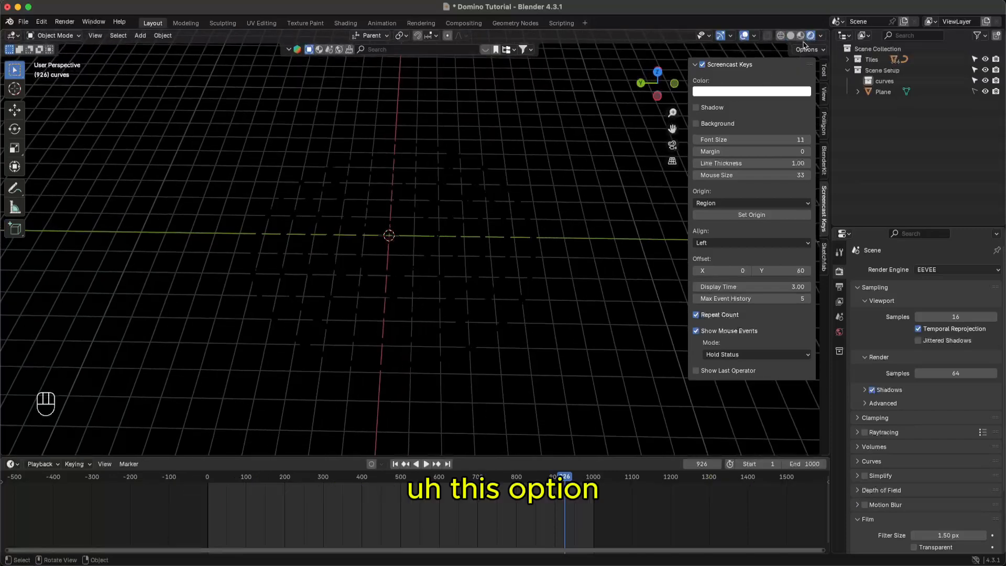
pyautogui.moveTo(523, 316); pyautogui.dragTo(568, 234, button='middle')
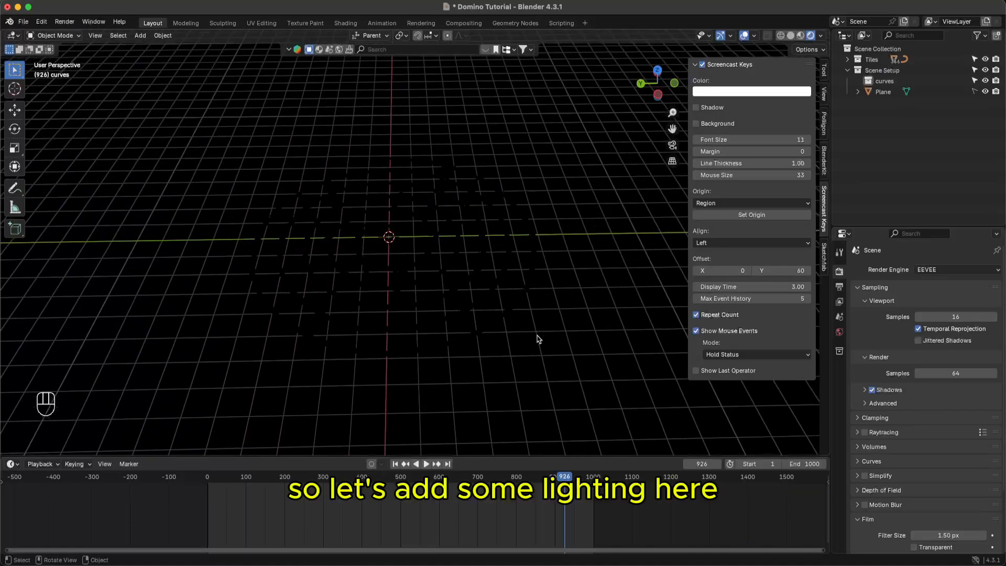
pyautogui.click(13, 464)
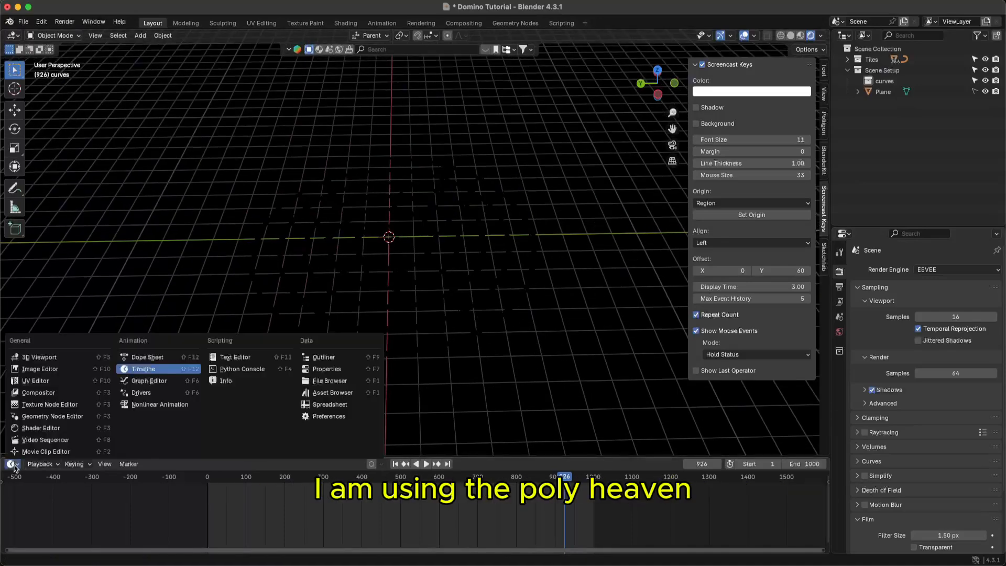
# - Use the Asset Browser's 'indoor' filter to set the abandoned_construction HDRI as the world, then save
pyautogui.click(342, 398)
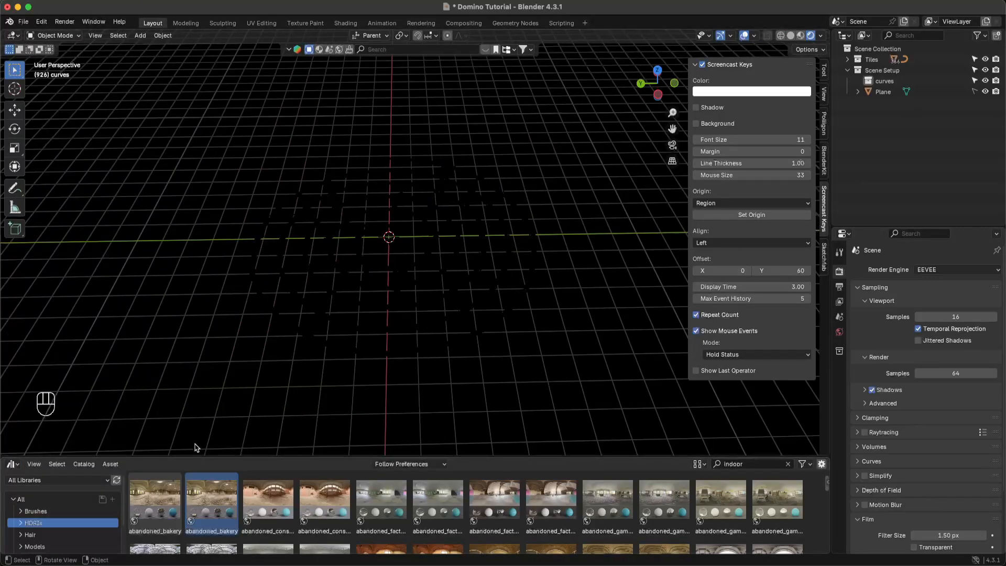
pyautogui.moveTo(300, 457); pyautogui.dragTo(276, 367)
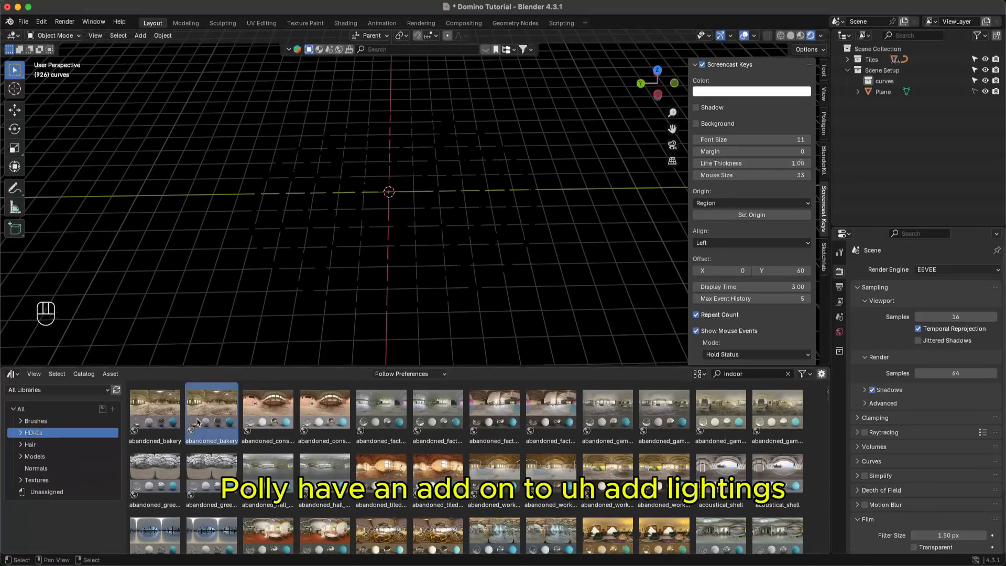
pyautogui.click(788, 375)
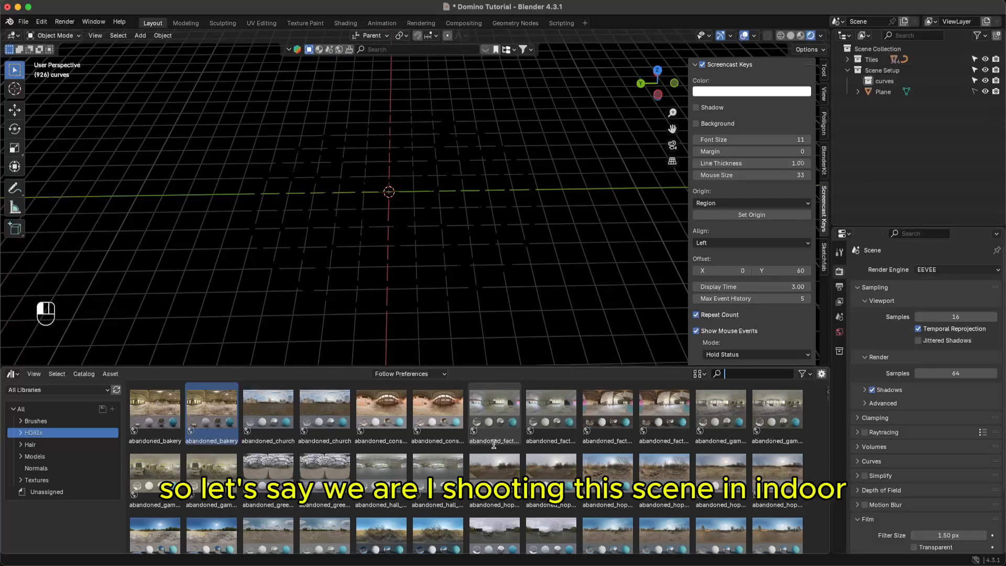
pyautogui.write('indoor')
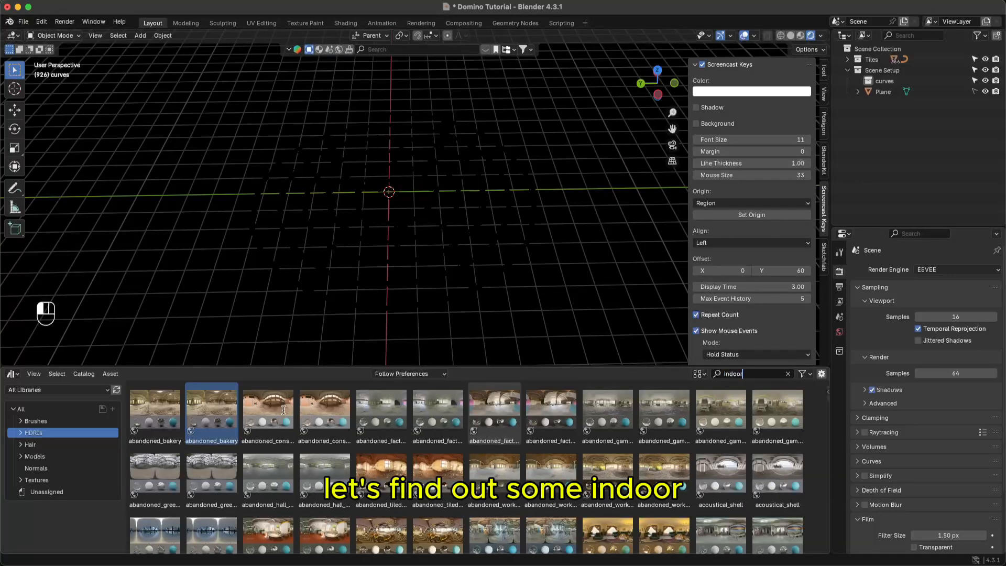
pyautogui.moveTo(325, 416); pyautogui.dragTo(325, 288)
pyautogui.moveTo(348, 286); pyautogui.dragTo(577, 235, button='middle')
pyautogui.press('super+s')
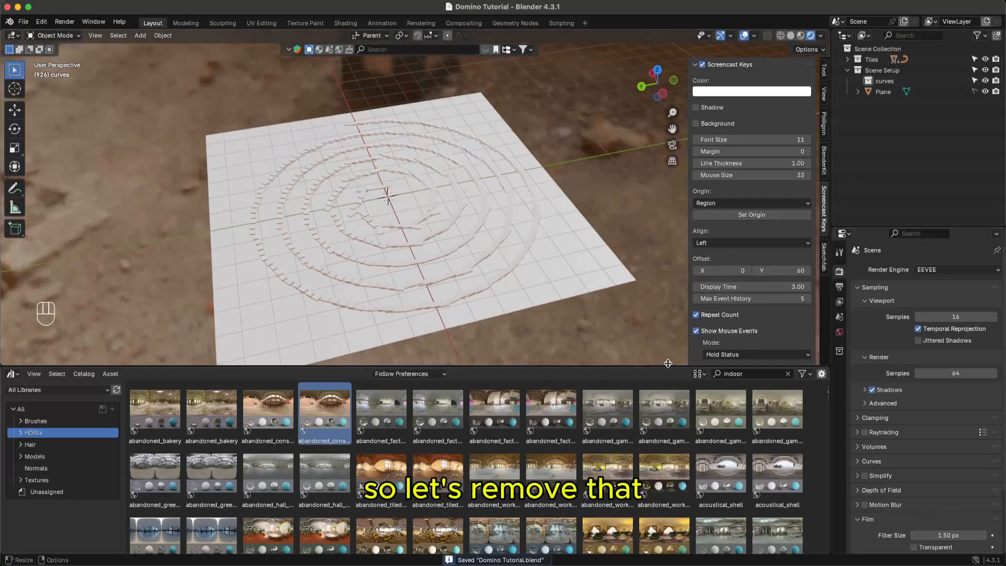
# - Shrink the asset browser, enable Film > Transparent in Render Properties, and save
pyautogui.moveTo(668, 363); pyautogui.dragTo(668, 542)
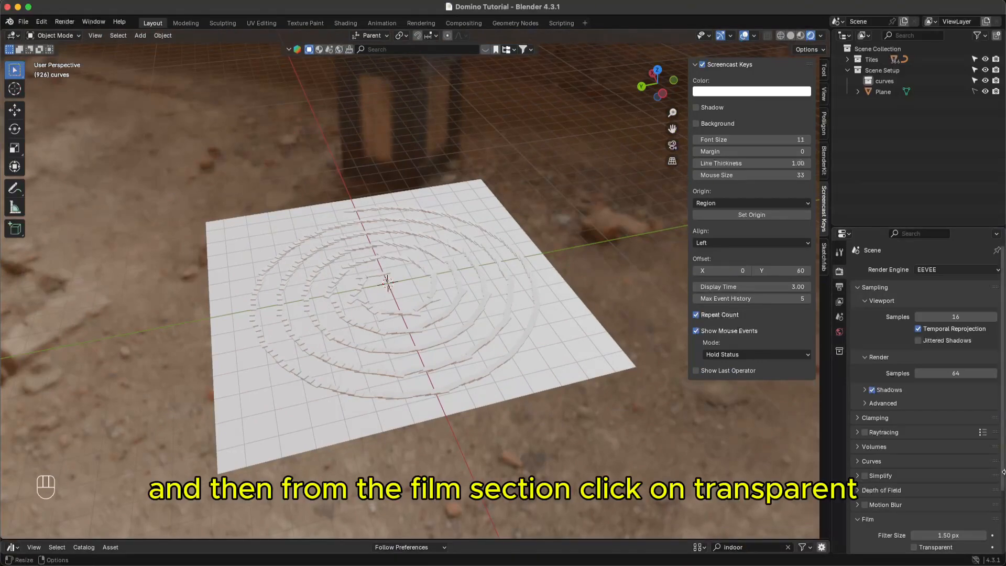
pyautogui.scroll(-4, 958, 510)
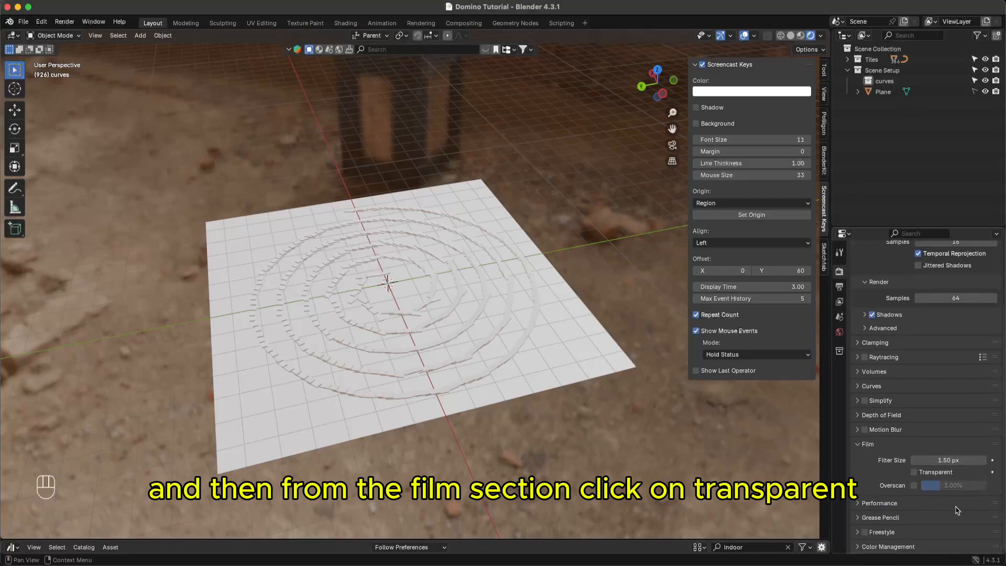
pyautogui.click(916, 473)
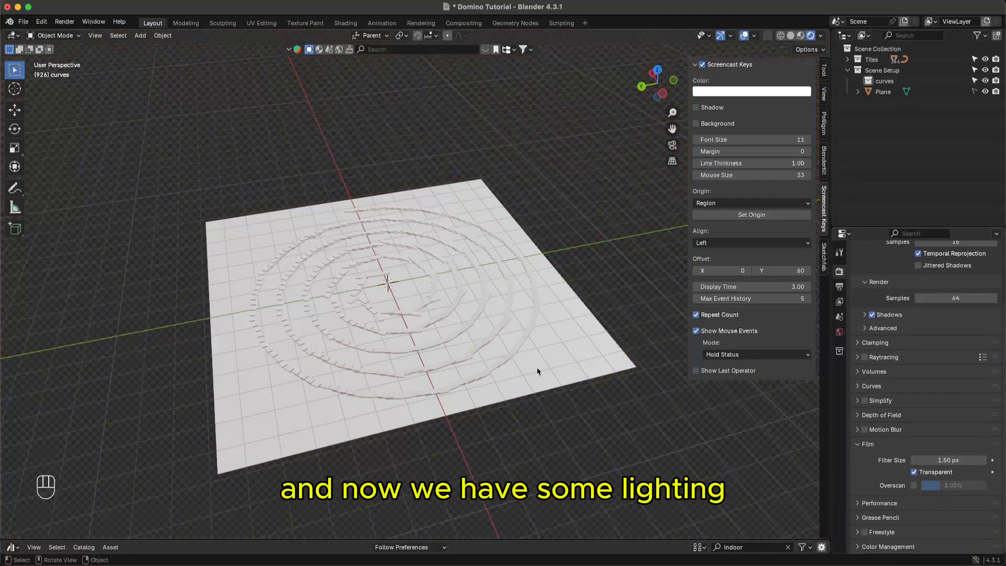
pyautogui.moveTo(537, 367)
pyautogui.mouseDown(button='middle')
pyautogui.moveTo(522, 318)
pyautogui.moveTo(532, 352)
pyautogui.mouseUp(button='middle')
pyautogui.press('super+s')
# - Try Render > Render Image, hit the 'No camera found' warning, and save the project
pyautogui.moveTo(489, 319); pyautogui.dragTo(624, 301, button='middle')
pyautogui.click(65, 21)
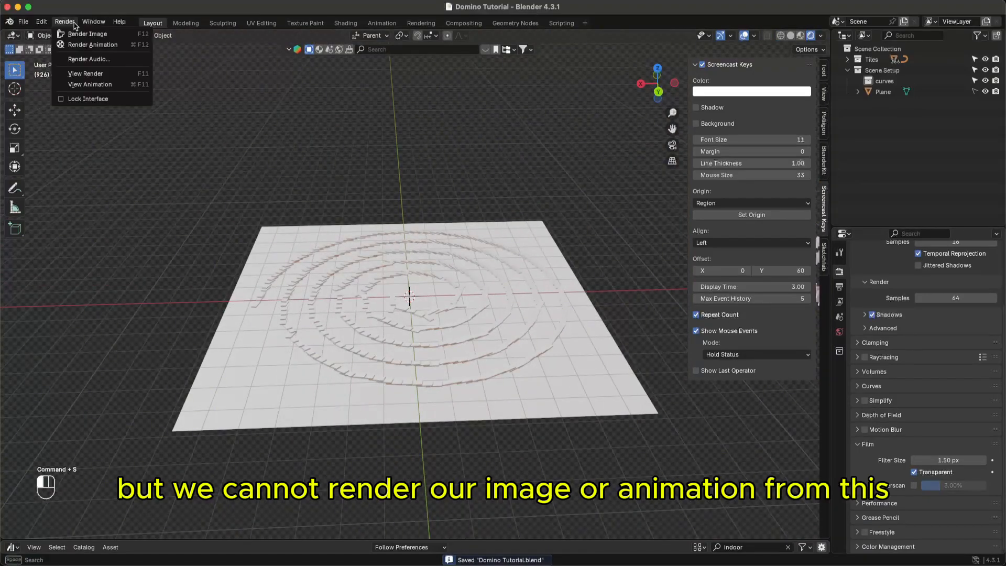
pyautogui.click(76, 33)
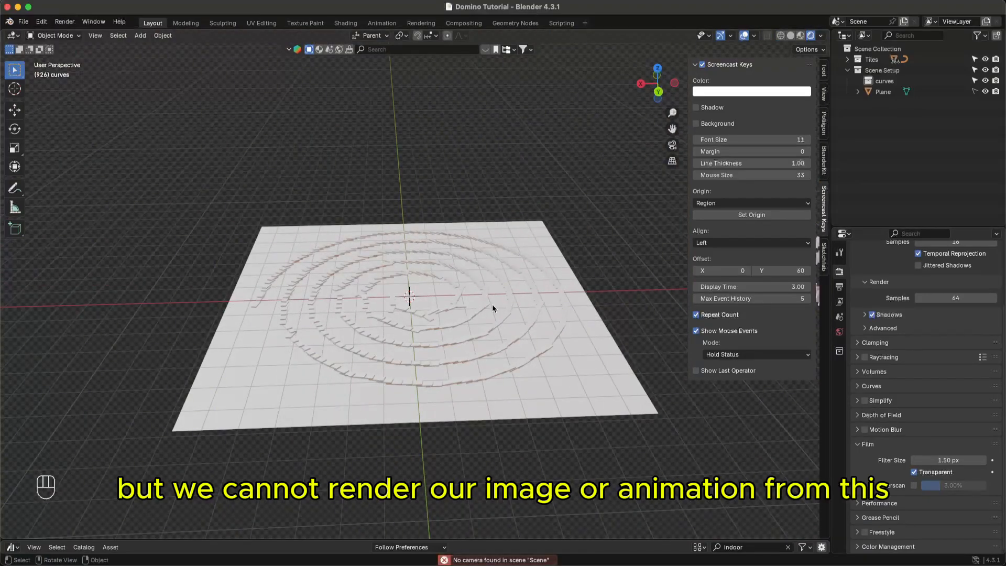
pyautogui.moveTo(492, 309); pyautogui.dragTo(498, 341, button='middle')
pyautogui.press('super+s')
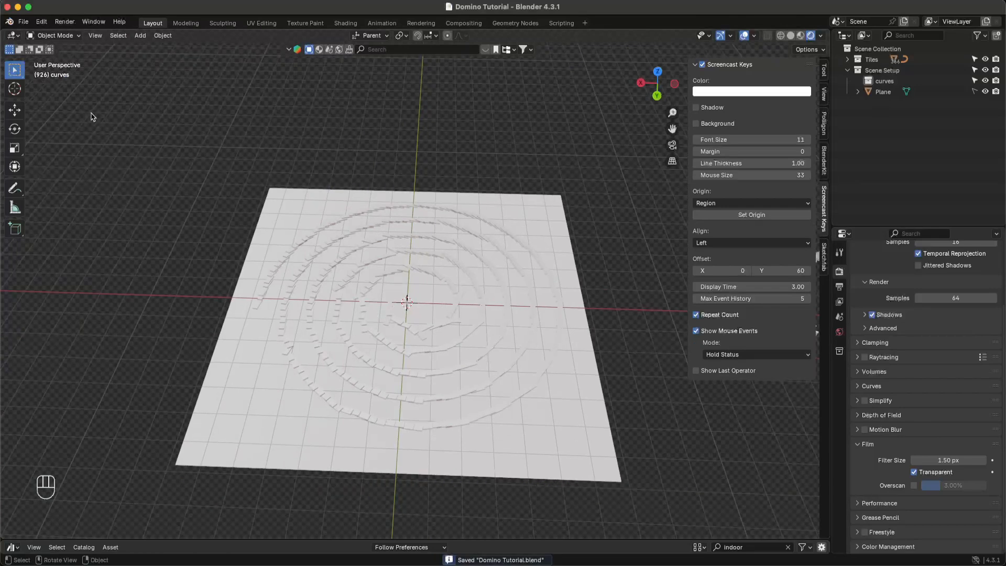
pyautogui.click(140, 35)
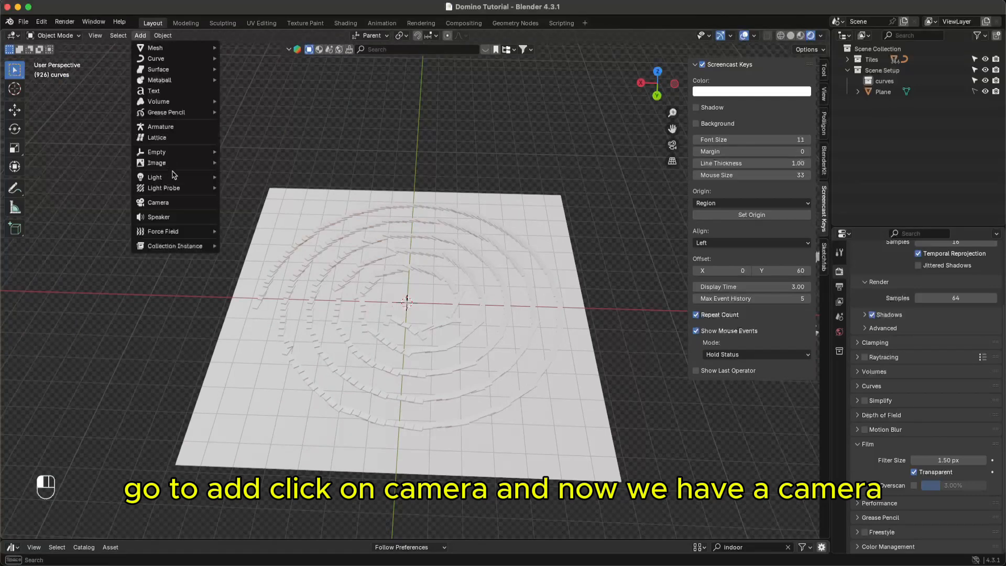
# - Add a camera, check the view through it, return to perspective view, and save
pyautogui.click(176, 203)
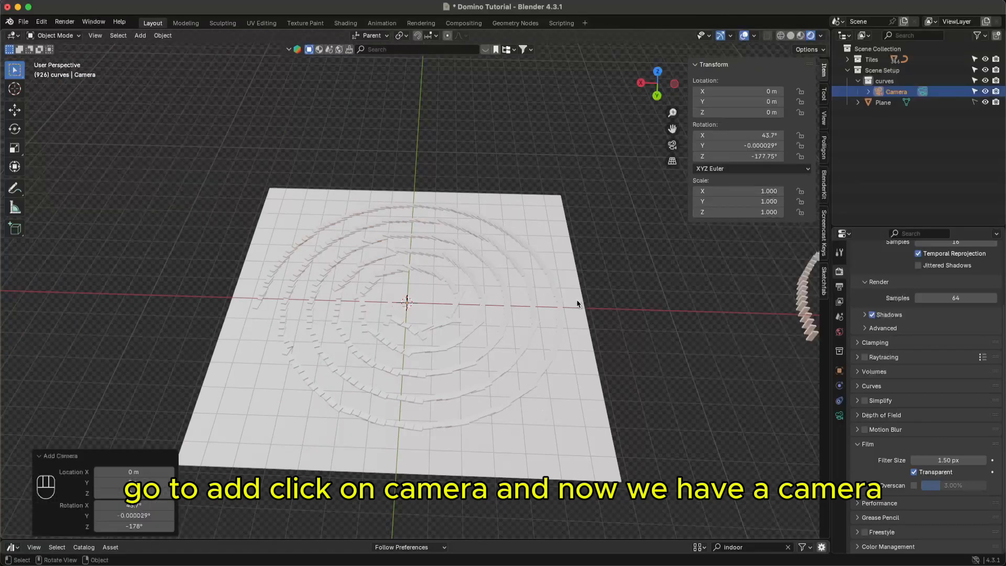
pyautogui.click(672, 145)
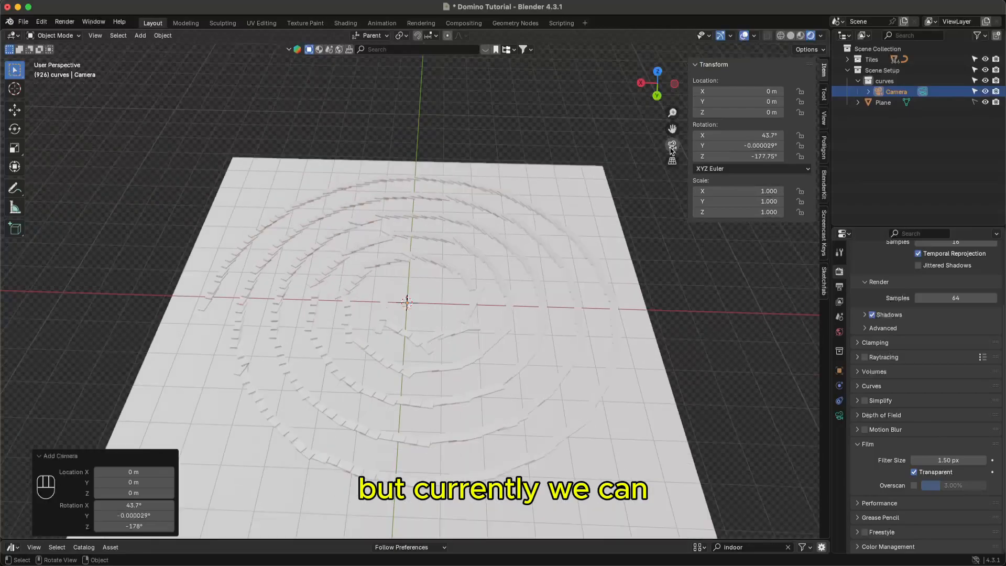
pyautogui.moveTo(419, 256); pyautogui.dragTo(675, 146, button='middle')
pyautogui.click(672, 145)
pyautogui.keyDown('ctrl'); pyautogui.moveTo(617, 208); pyautogui.dragTo(544, 336, button='middle'); pyautogui.keyUp('ctrl')
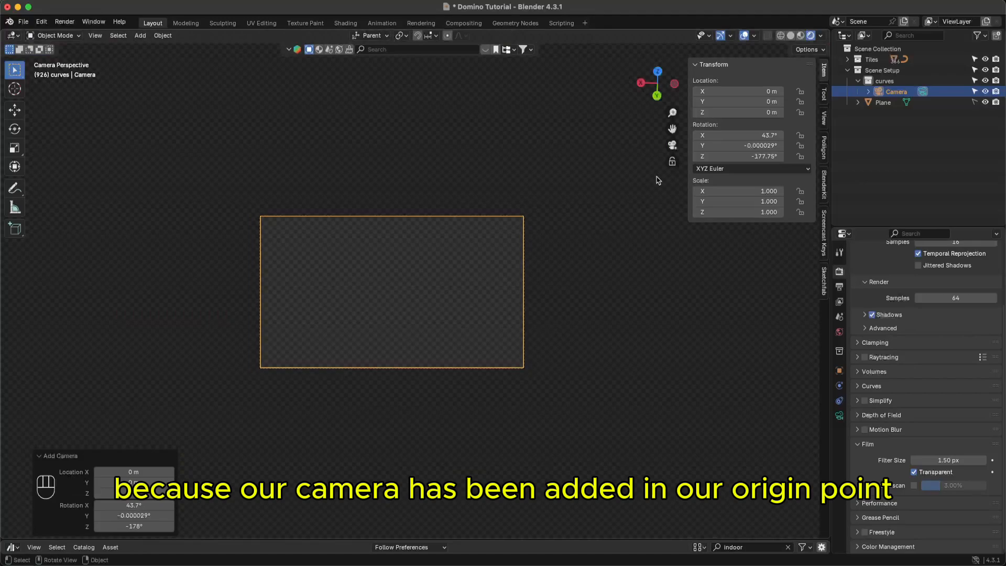
pyautogui.click(675, 145)
pyautogui.keyDown('ctrl'); pyautogui.moveTo(562, 234); pyautogui.dragTo(463, 302, button='middle'); pyautogui.keyUp('ctrl')
pyautogui.press('super+s')
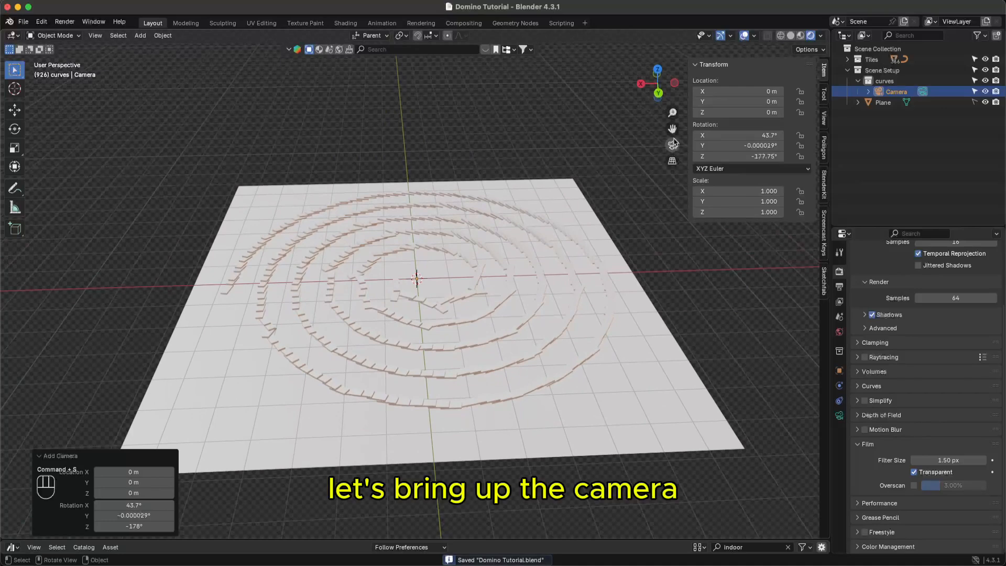
# - Raise the camera's Location Z to 4.58 m, check its view, and save
pyautogui.moveTo(739, 112); pyautogui.dragTo(781, 112)
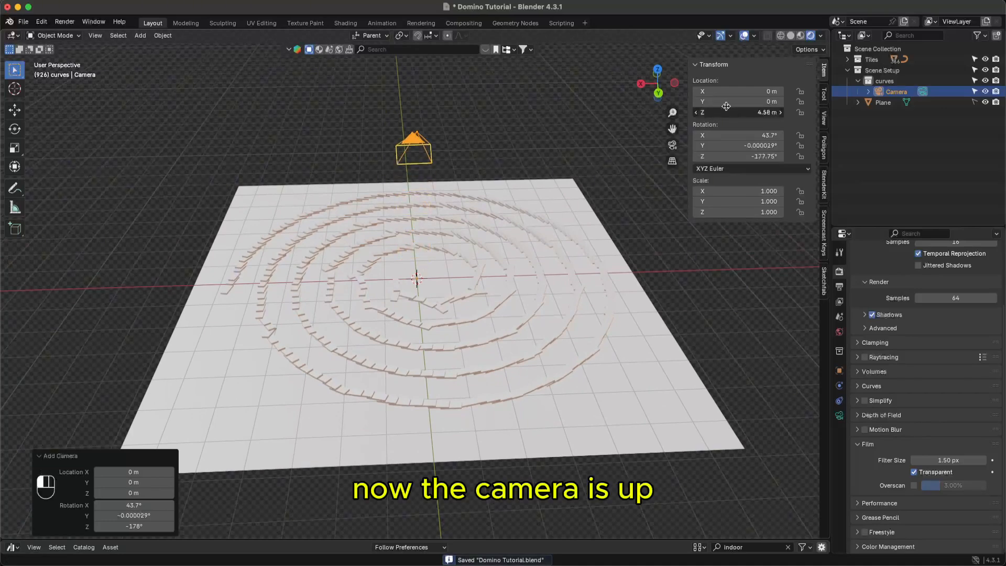
pyautogui.press('super+s')
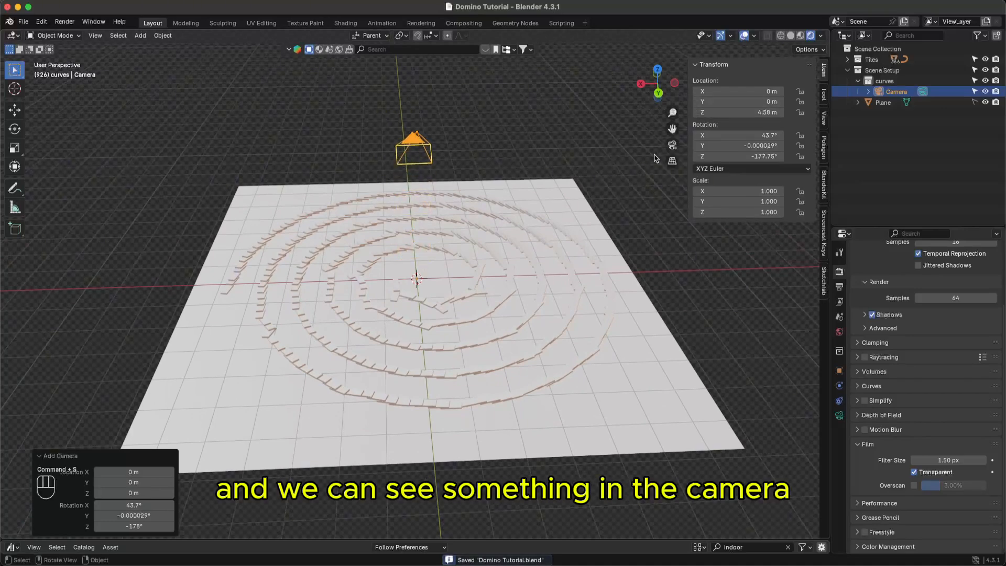
pyautogui.click(672, 144)
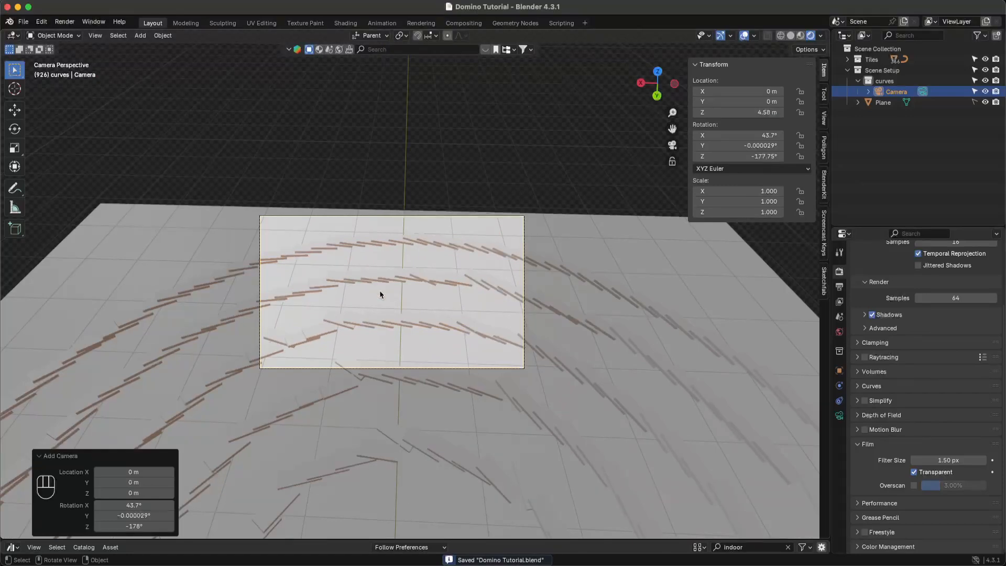
pyautogui.moveTo(412, 291); pyautogui.dragTo(542, 264, button='middle')
pyautogui.click(672, 149)
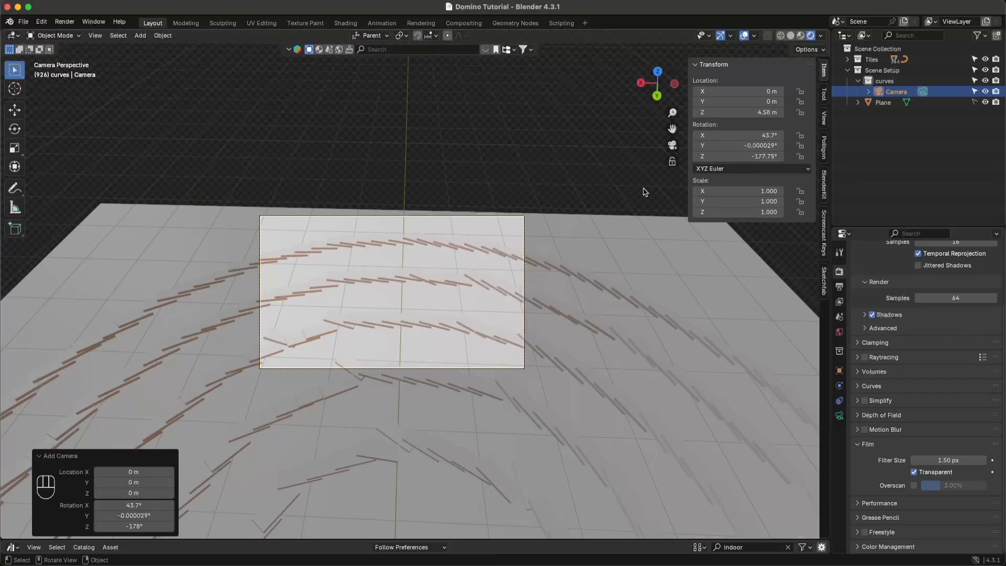
pyautogui.click(673, 145)
pyautogui.press('super+s')
# - Orbit and zoom around the raised camera above the domino plane, saving along the way
pyautogui.moveTo(447, 272); pyautogui.dragTo(596, 307, button='middle')
pyautogui.scroll(-10, 411, 388)
pyautogui.scroll(-3, 596, 307)
pyautogui.keyDown('shift'); pyautogui.moveTo(518, 392); pyautogui.dragTo(511, 381, button='middle'); pyautogui.keyUp('shift')
pyautogui.moveTo(487, 288); pyautogui.dragTo(486, 346, button='middle')
pyautogui.press('super+s')
pyautogui.moveTo(510, 306); pyautogui.dragTo(505, 326, button='middle')
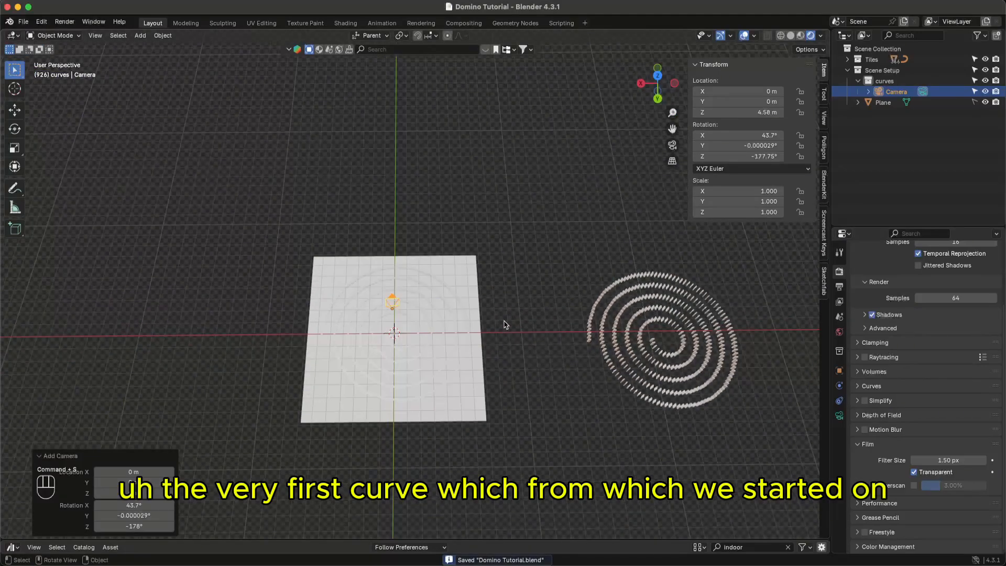
# - Duplicate the spiral curve and move the copy along X to the left of the plane
pyautogui.click(525, 338)
pyautogui.click(611, 368)
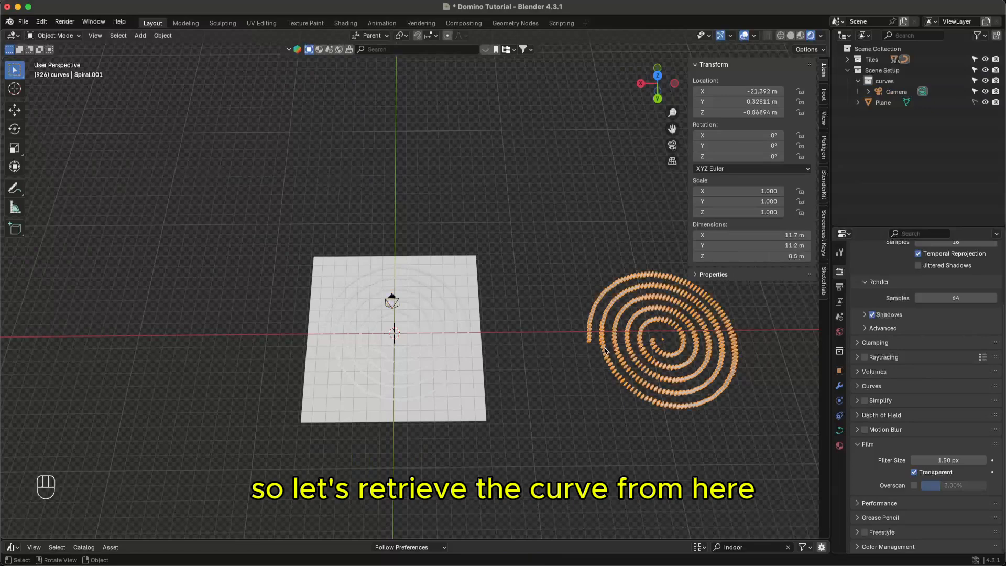
pyautogui.hotkey('shift', 'd')
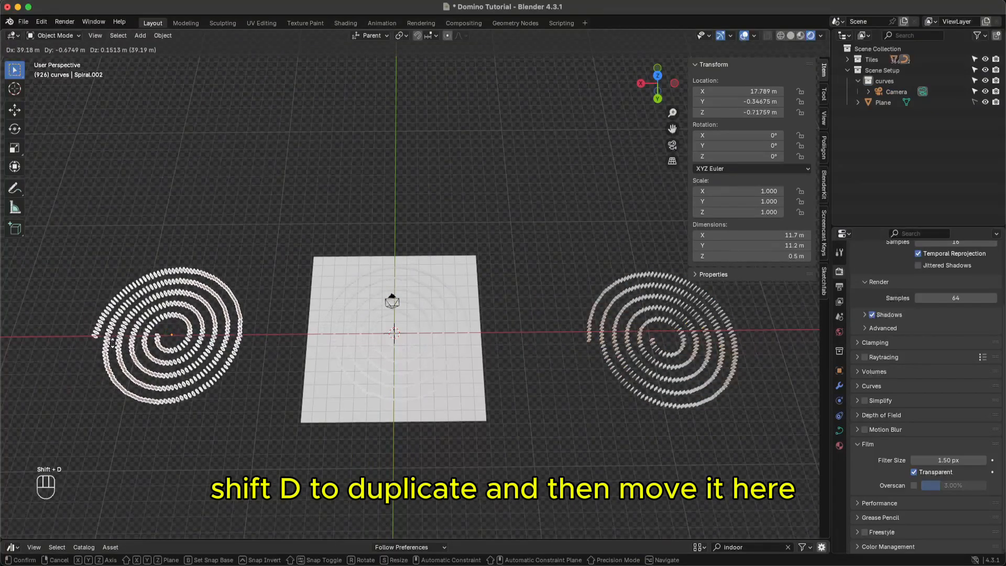
pyautogui.press('x')
pyautogui.press('x')
pyautogui.press('x')
pyautogui.press('x')
pyautogui.press('x')
pyautogui.press('x')
pyautogui.press('x')
pyautogui.click(262, 414)
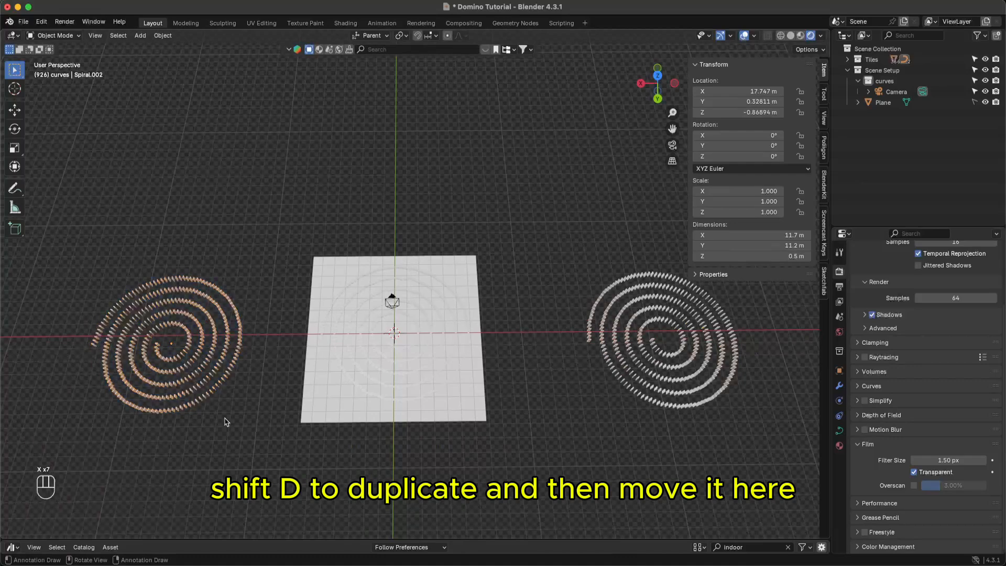
pyautogui.moveTo(225, 419); pyautogui.dragTo(231, 418, button='middle')
pyautogui.click(210, 361)
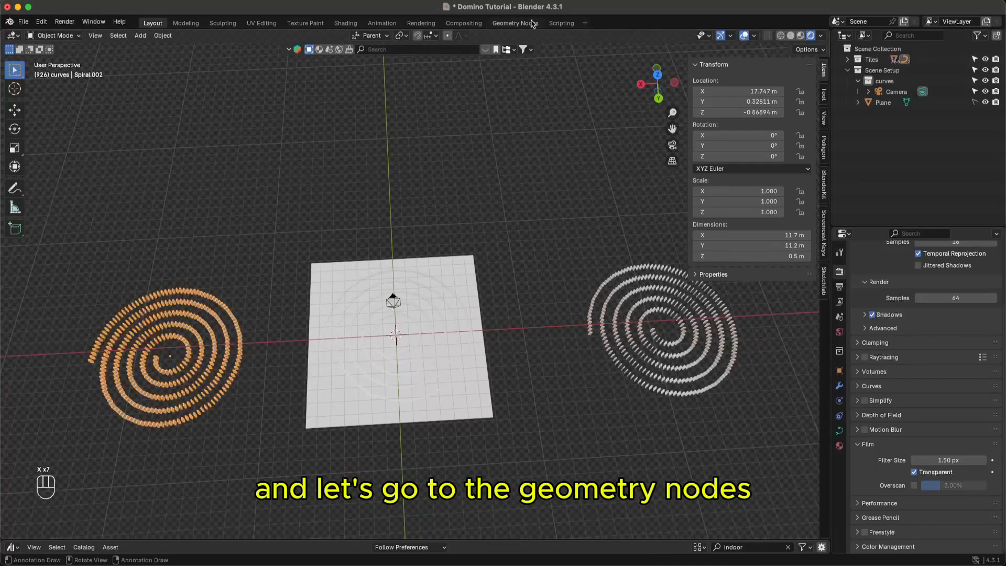
# - In Geometry Nodes, make the copy's node group single-user and delete its middle tile nodes
pyautogui.click(516, 23)
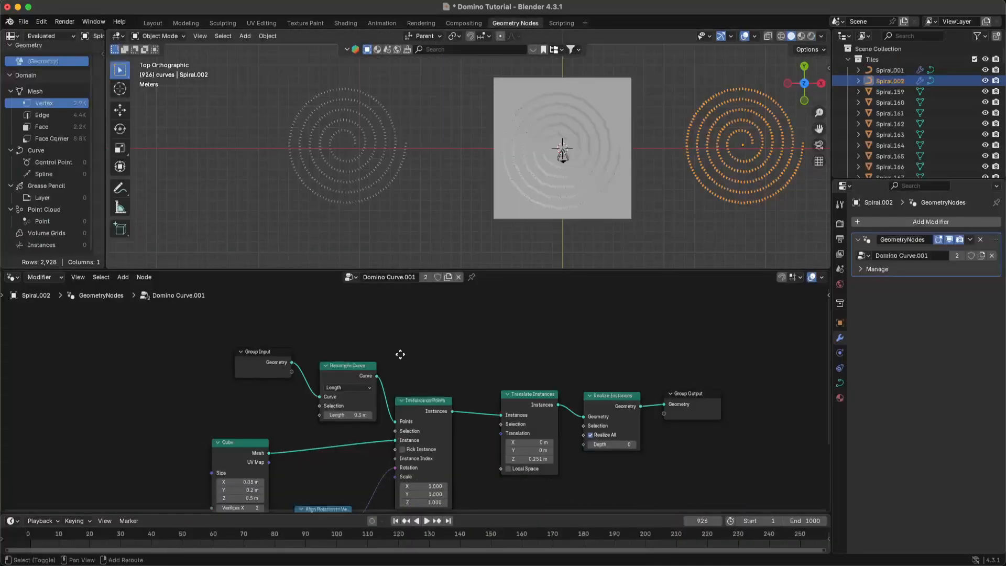
pyautogui.moveTo(400, 353); pyautogui.dragTo(400, 325, button='middle')
pyautogui.scroll(-2, 401, 374)
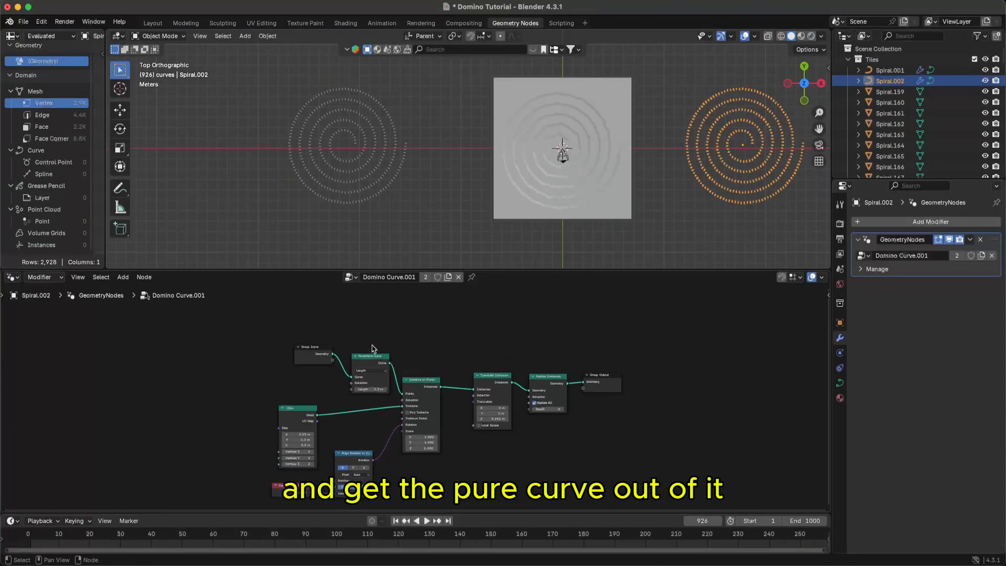
pyautogui.moveTo(360, 335); pyautogui.dragTo(561, 477)
pyautogui.press('x')
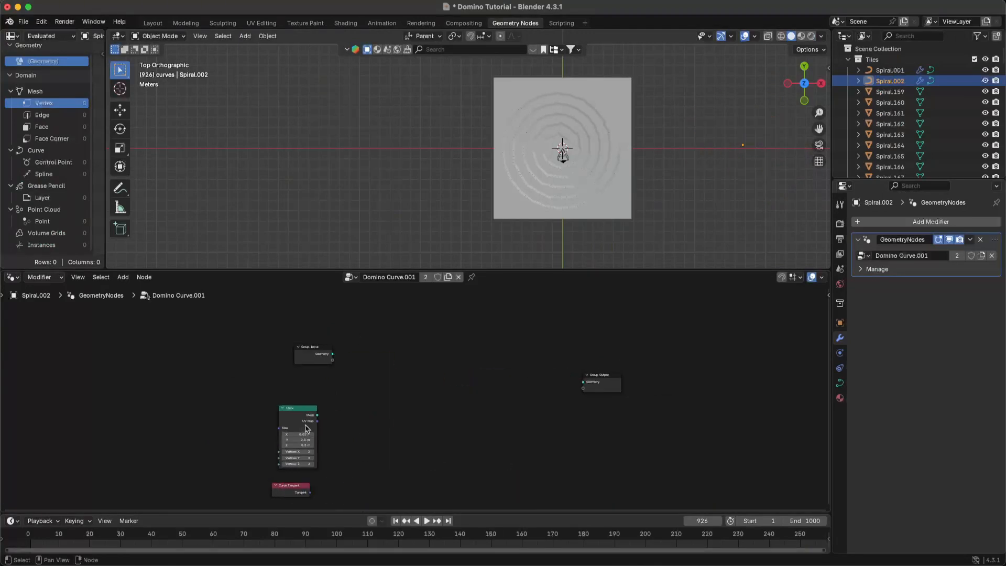
pyautogui.hotkey('ctrl', 'z')
pyautogui.click(448, 277)
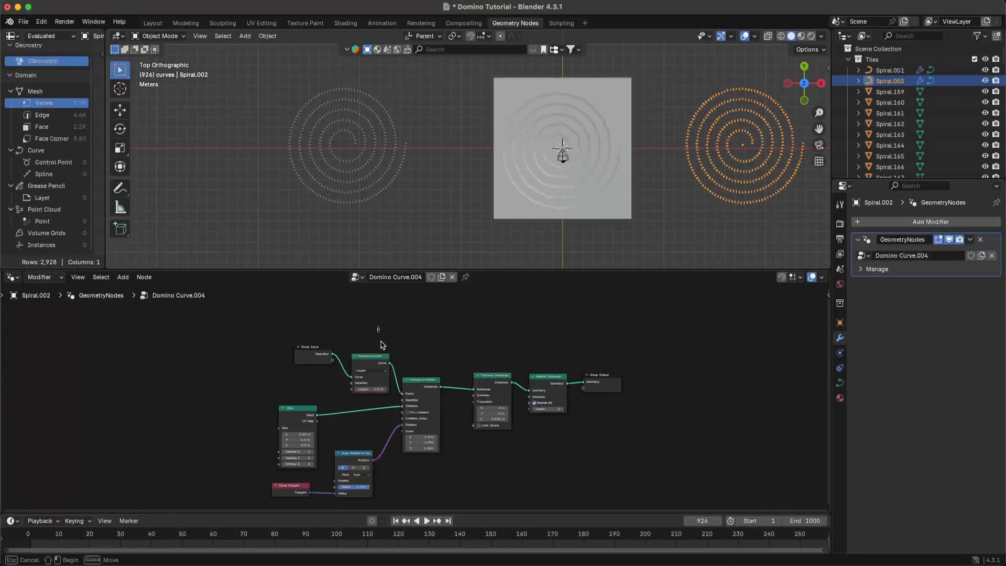
pyautogui.moveTo(378, 325); pyautogui.dragTo(542, 478)
pyautogui.press('x')
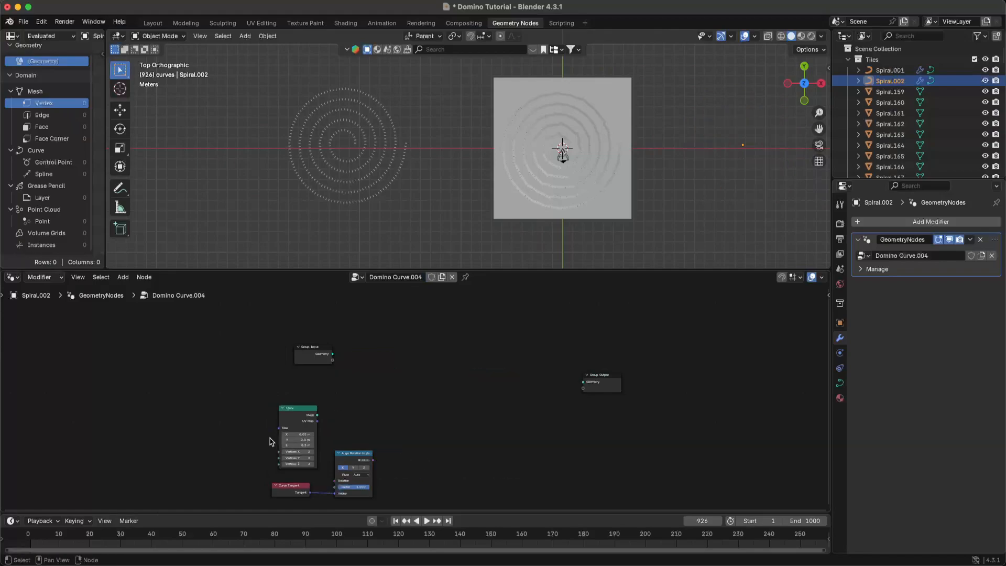
pyautogui.moveTo(257, 416); pyautogui.dragTo(367, 503)
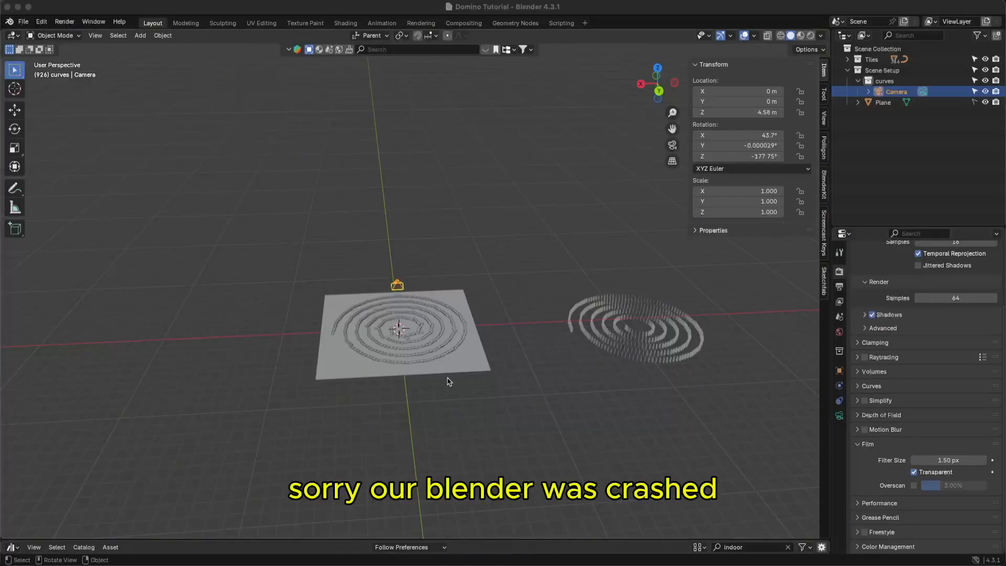
# - Duplicate the tile spiral Spiral.001 and move the copy along X left of the plane
pyautogui.moveTo(499, 366)
pyautogui.mouseDown(button='middle')
pyautogui.moveTo(490, 386)
pyautogui.moveTo(499, 325)
pyautogui.moveTo(494, 370)
pyautogui.moveTo(496, 354)
pyautogui.mouseUp(button='middle')
pyautogui.click(497, 354)
pyautogui.click(596, 347)
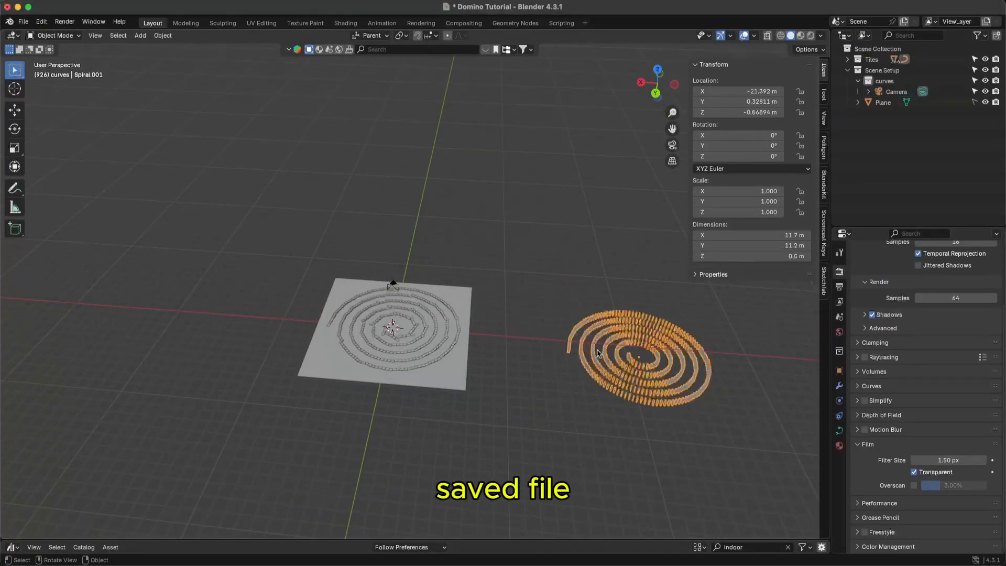
pyautogui.hotkey('shift', 'd')
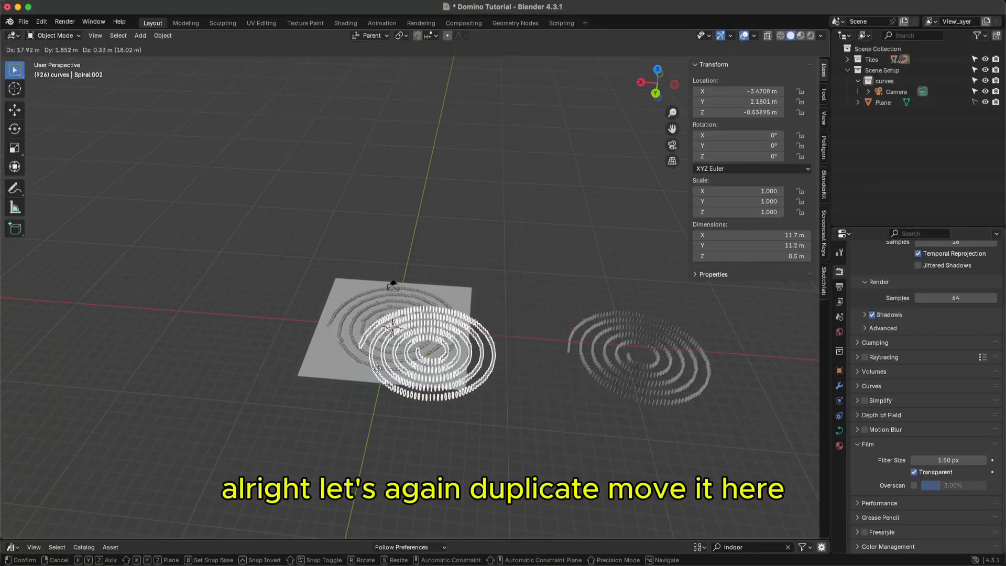
pyautogui.press('x')
pyautogui.click(197, 368)
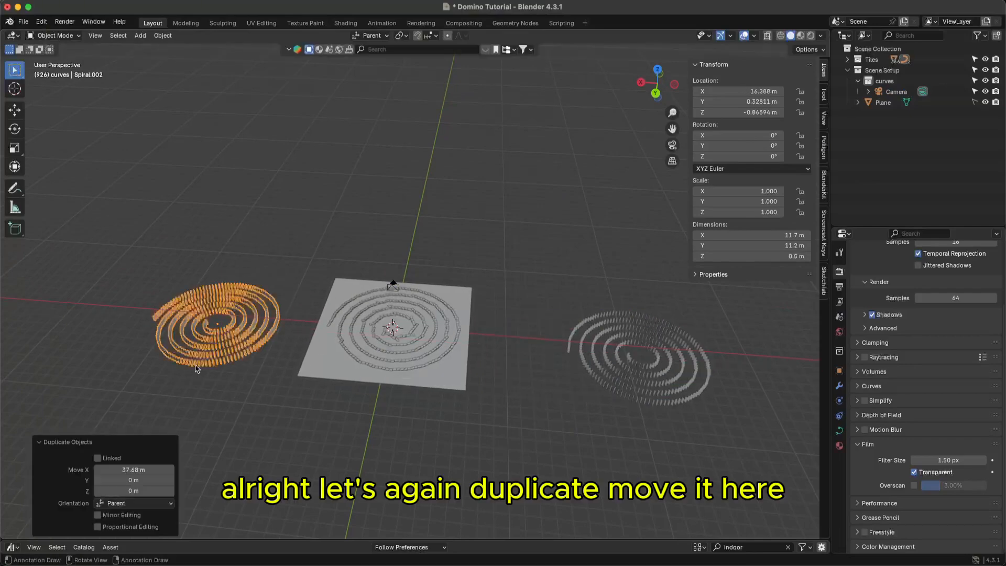
pyautogui.moveTo(197, 369); pyautogui.dragTo(236, 373, button='middle')
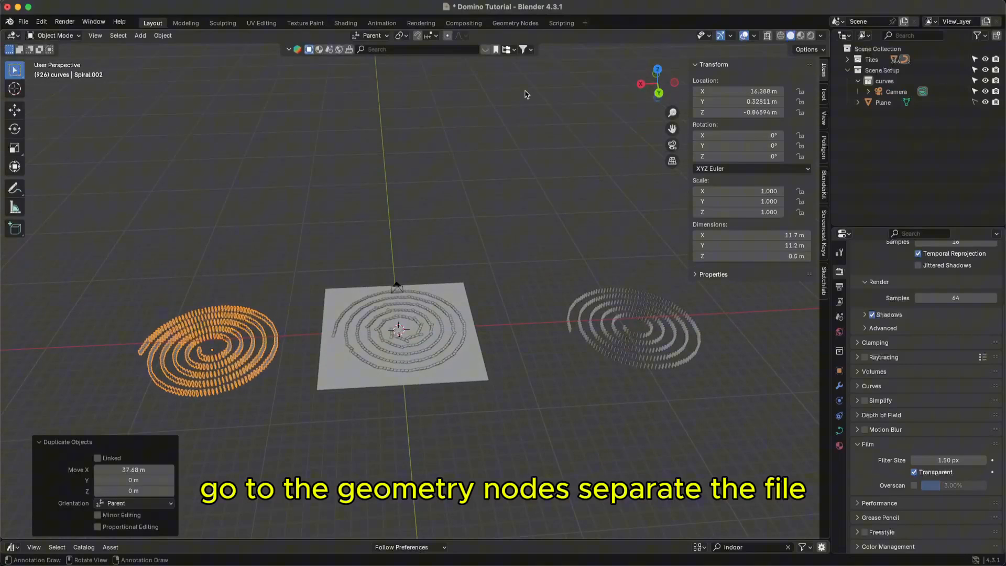
# - Make the copy's node group single-user and delete the resample, instancing, Cube and rotation nodes
pyautogui.click(516, 23)
pyautogui.click(426, 278)
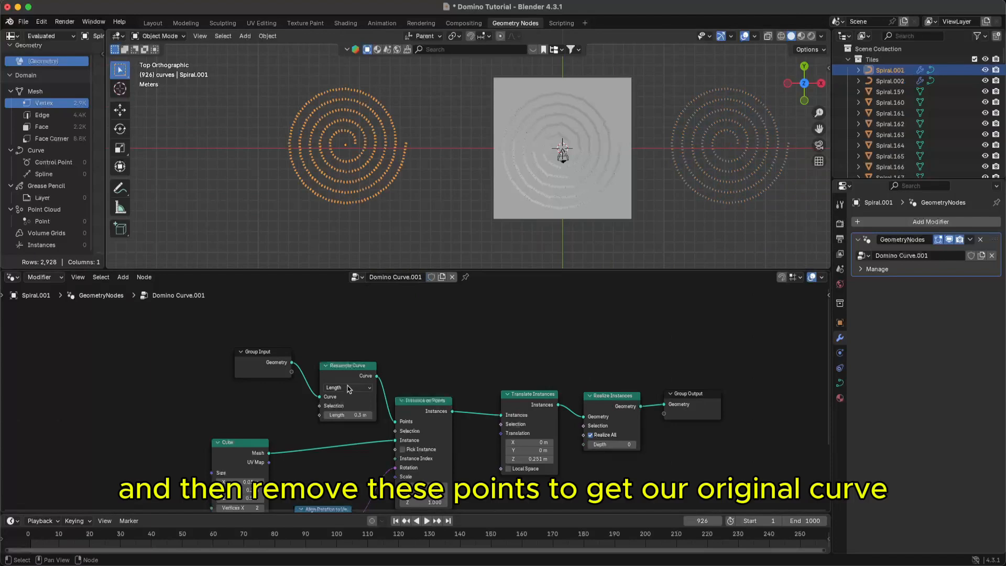
pyautogui.moveTo(338, 355); pyautogui.dragTo(622, 486)
pyautogui.press('x')
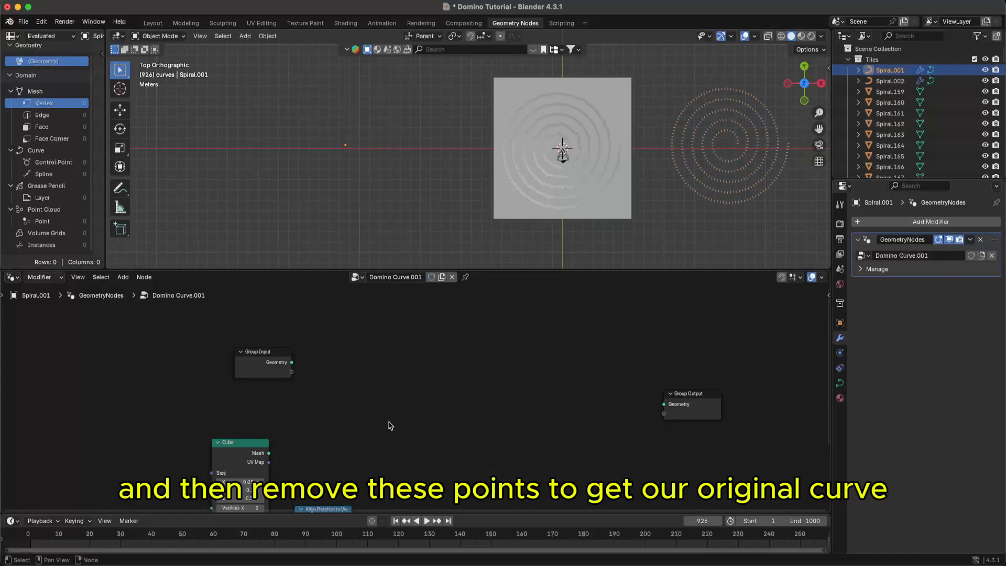
pyautogui.moveTo(318, 452); pyautogui.dragTo(322, 414, button='middle')
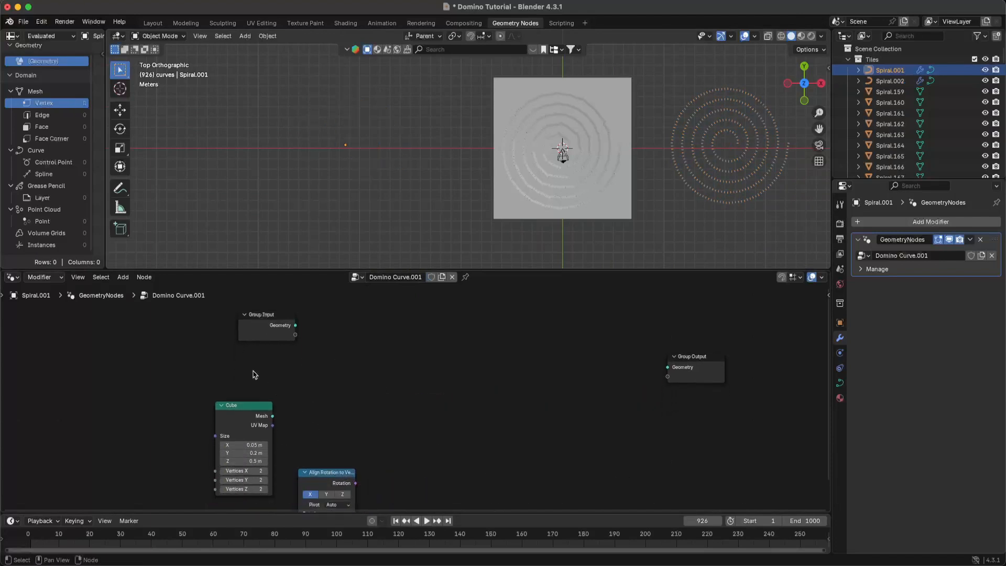
pyautogui.moveTo(245, 372); pyautogui.dragTo(326, 478)
pyautogui.press('x')
# - Delete the Curve Tangent node and wire Group Input geometry straight to Group Output
pyautogui.keyDown('ctrl'); pyautogui.moveTo(344, 465); pyautogui.dragTo(347, 396, button='middle'); pyautogui.keyUp('ctrl')
pyautogui.click(227, 489)
pyautogui.press('x')
pyautogui.moveTo(351, 449); pyautogui.dragTo(294, 565, button='middle')
pyautogui.moveTo(231, 388); pyautogui.dragTo(631, 432)
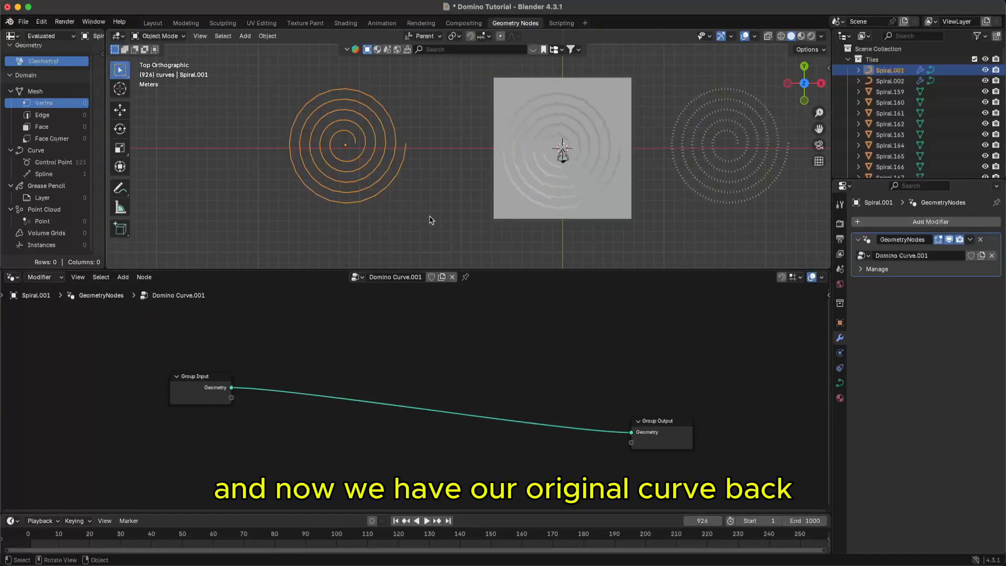
# - Save the file, return to the Layout workspace, and select the plain spiral curve
pyautogui.press('super+s')
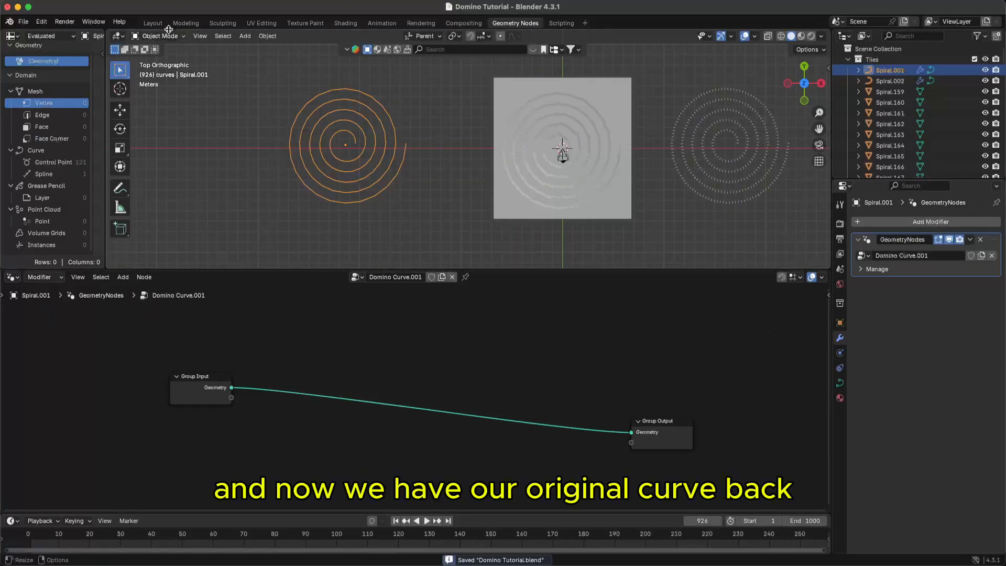
pyautogui.click(152, 23)
pyautogui.keyDown('ctrl'); pyautogui.moveTo(298, 296); pyautogui.dragTo(296, 290, button='middle'); pyautogui.keyUp('ctrl')
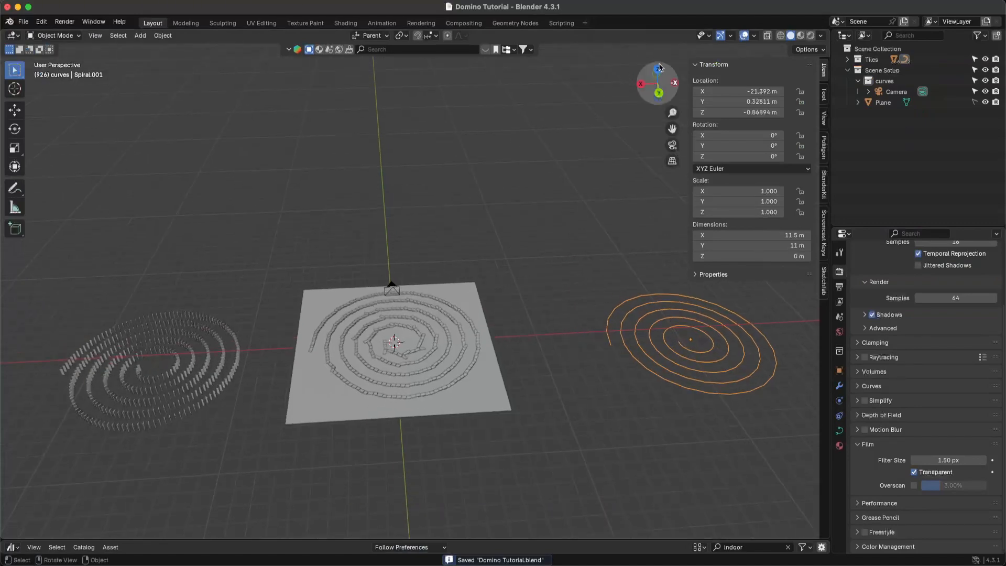
pyautogui.moveTo(657, 70); pyautogui.dragTo(313, 341)
pyautogui.click(313, 341)
pyautogui.click(211, 312)
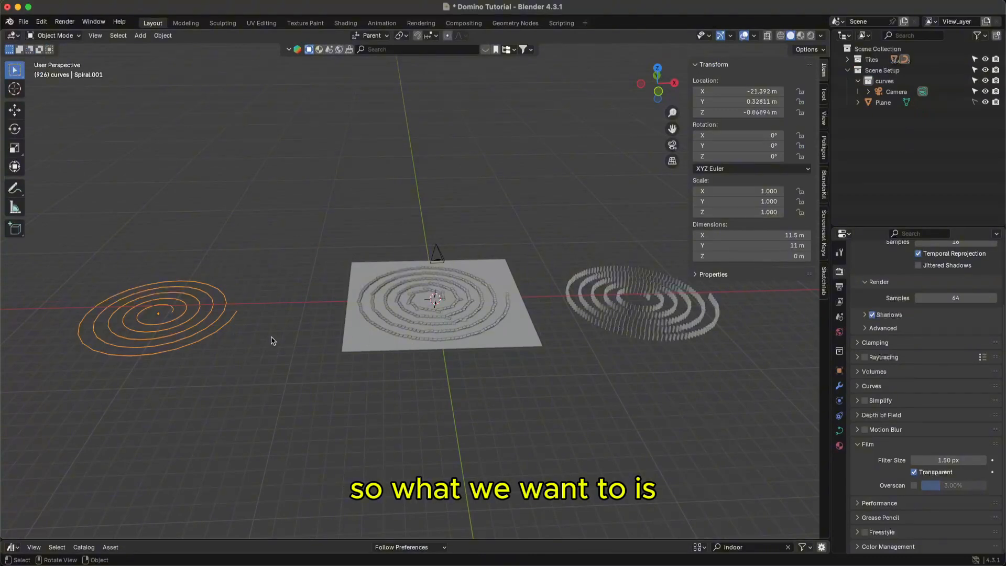
# - Move the plain spiral curve 7.4707 m along X to -13.921 m, closer to the tile plane
pyautogui.moveTo(271, 341); pyautogui.dragTo(274, 357, button='middle')
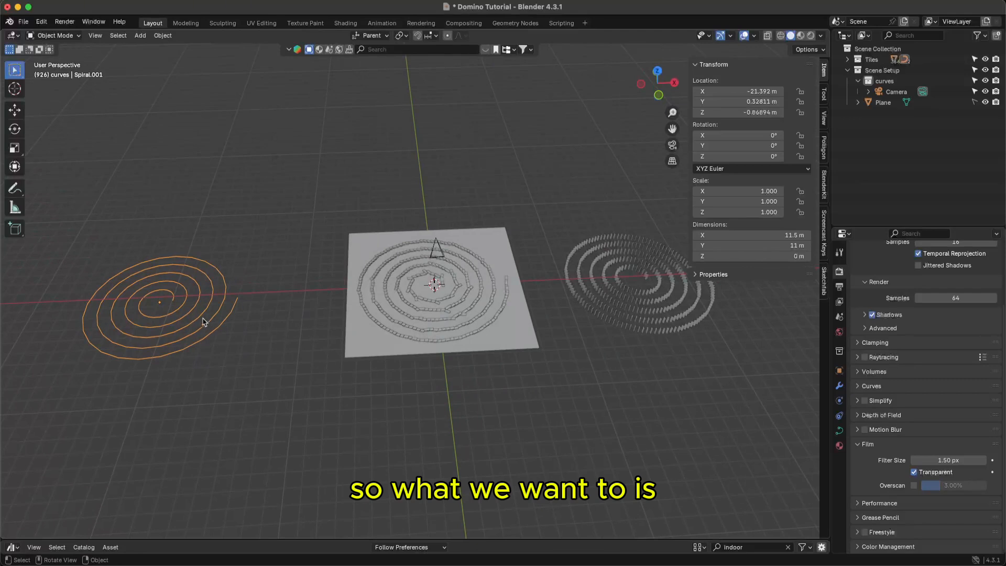
pyautogui.press('g')
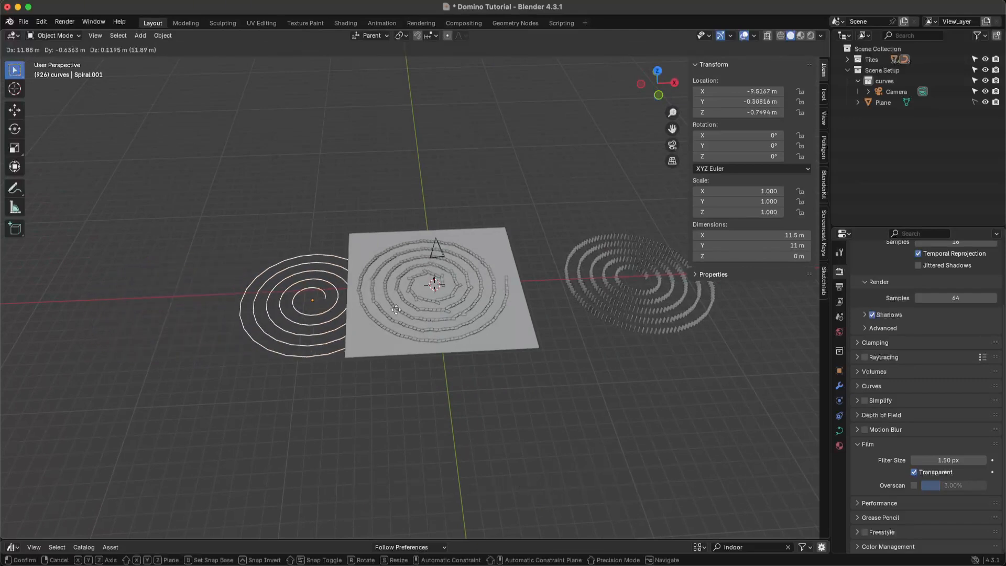
pyautogui.press('x')
pyautogui.click(316, 336)
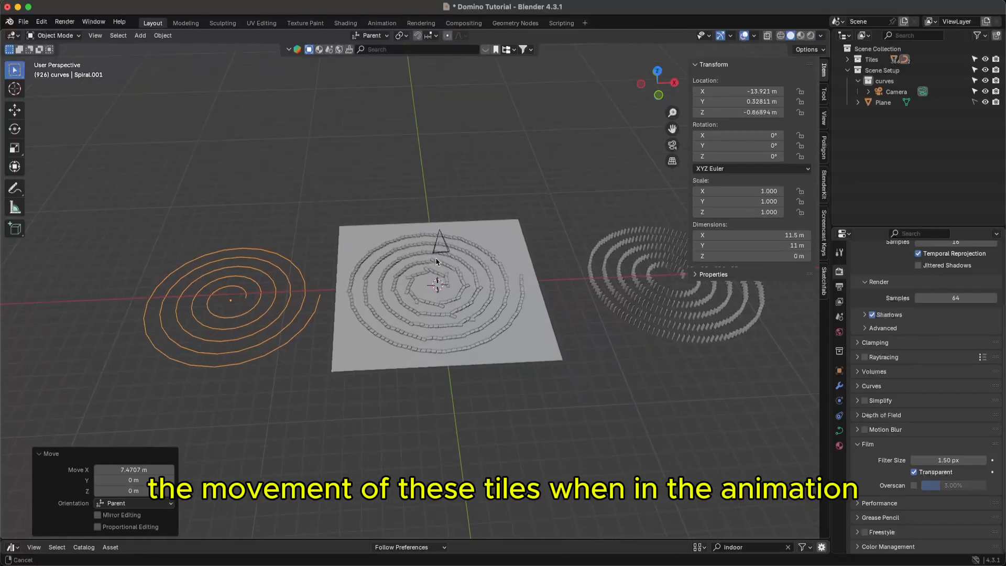
pyautogui.scroll(3, 443, 282)
pyautogui.scroll(2, 467, 283)
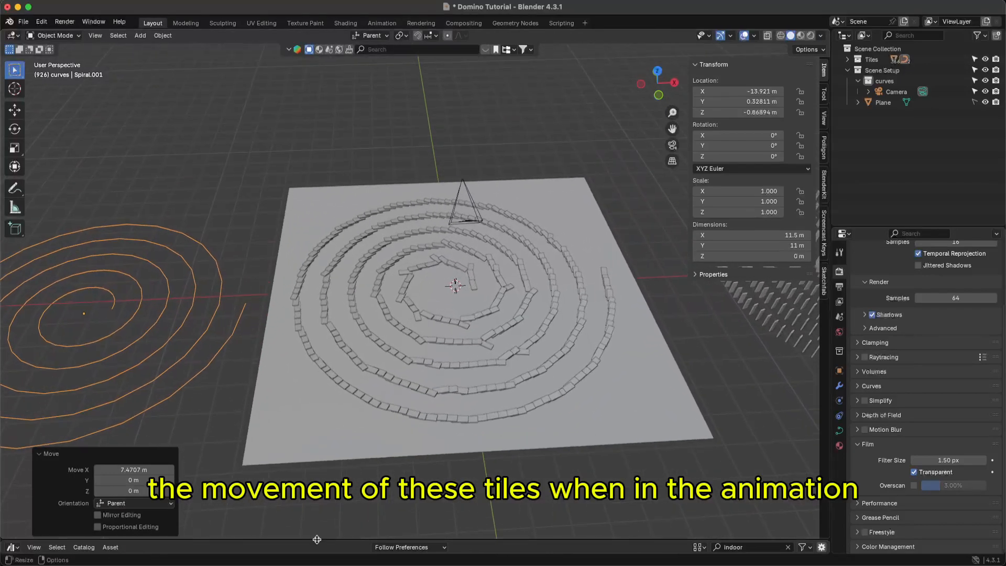
pyautogui.click(10, 547)
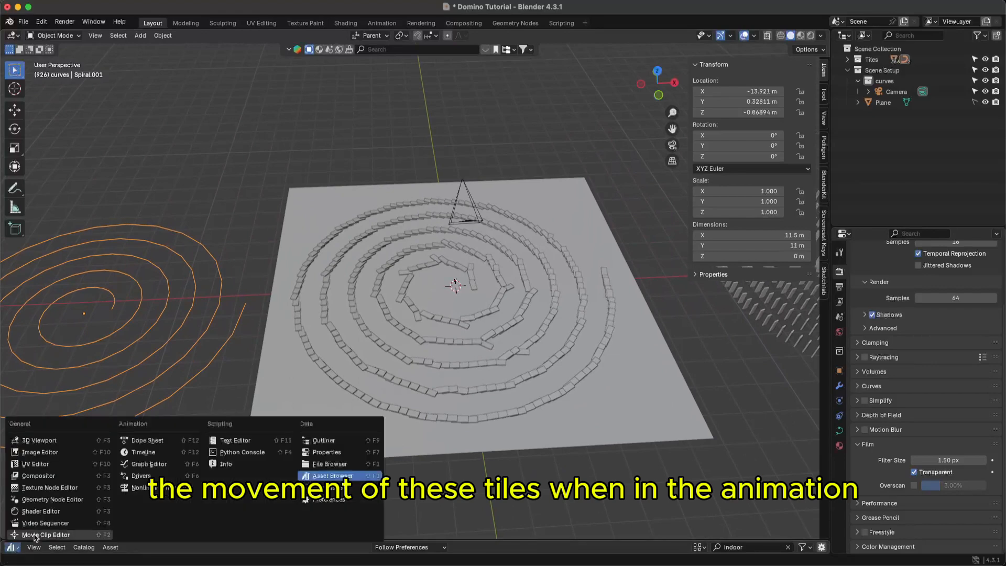
# - Make the bottom area an enlarged Timeline and move the spiral curve onto the domino spiral at X -1.0493 m
pyautogui.click(150, 452)
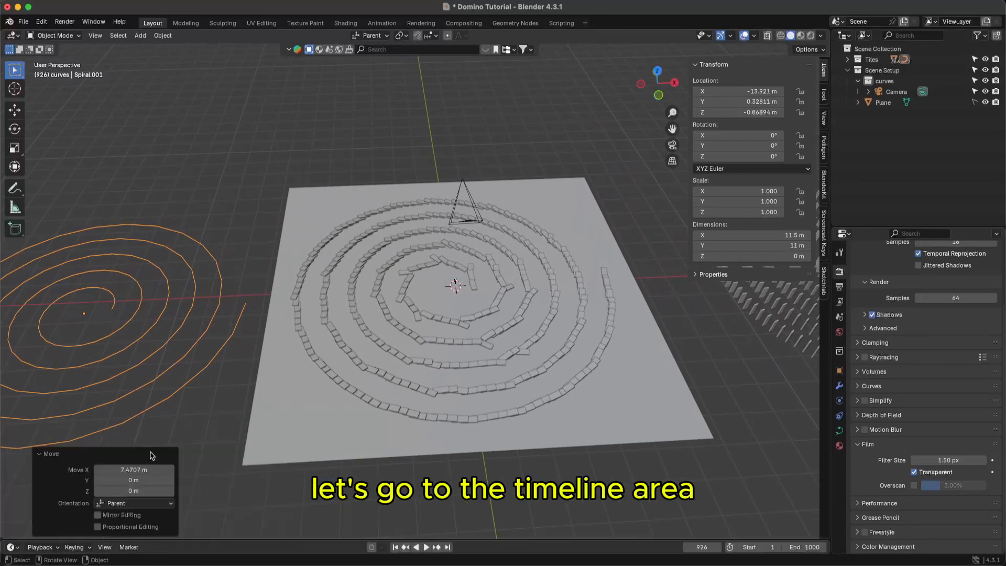
pyautogui.moveTo(312, 540); pyautogui.dragTo(273, 476)
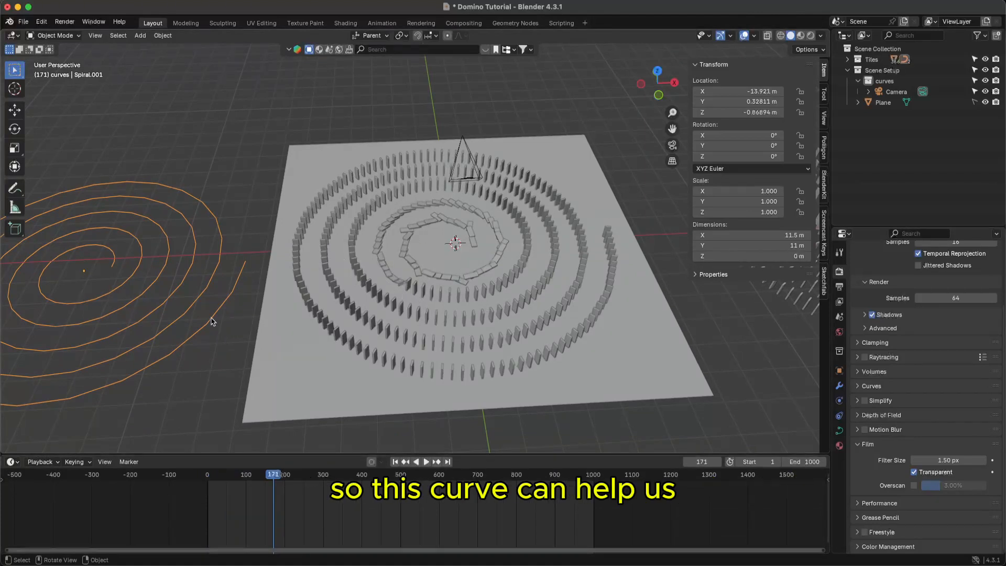
pyautogui.press('g')
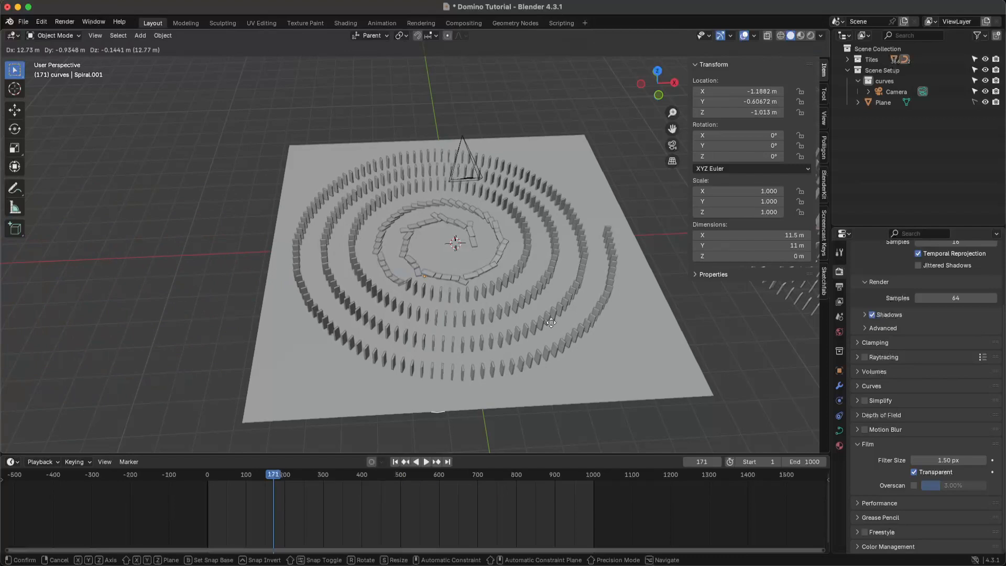
pyautogui.click(555, 322)
pyautogui.press('z')
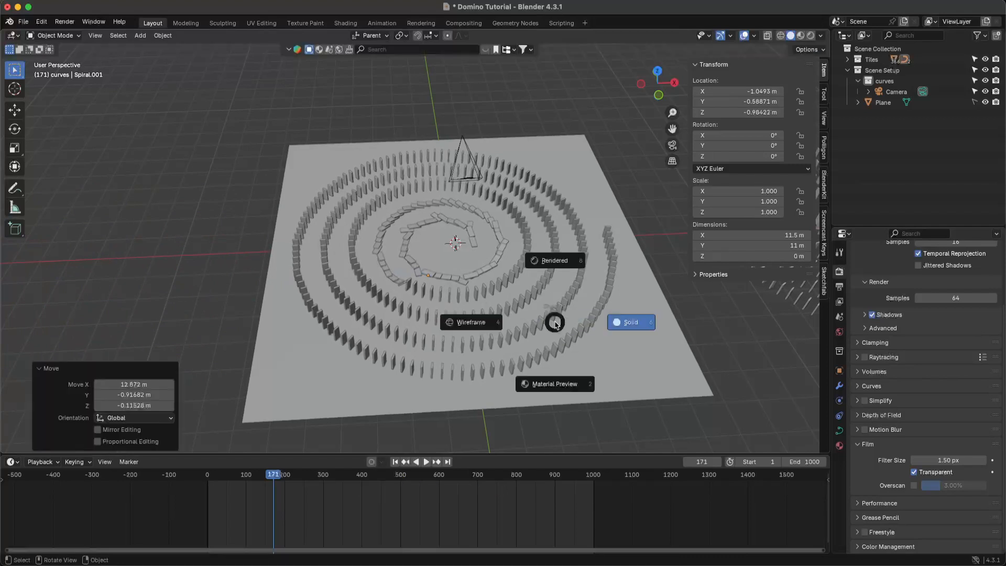
pyautogui.rightClick(556, 325)
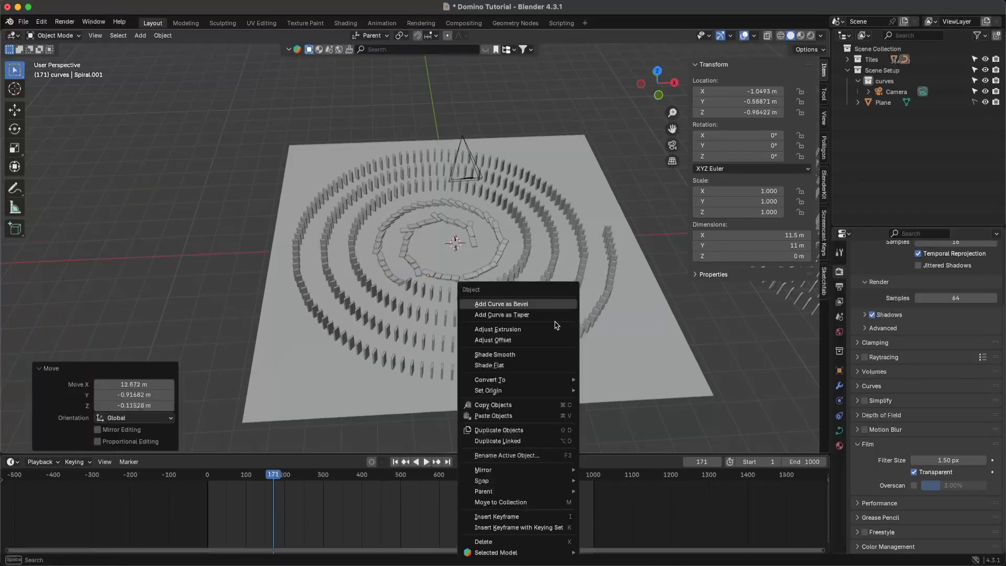
pyautogui.click(747, 310)
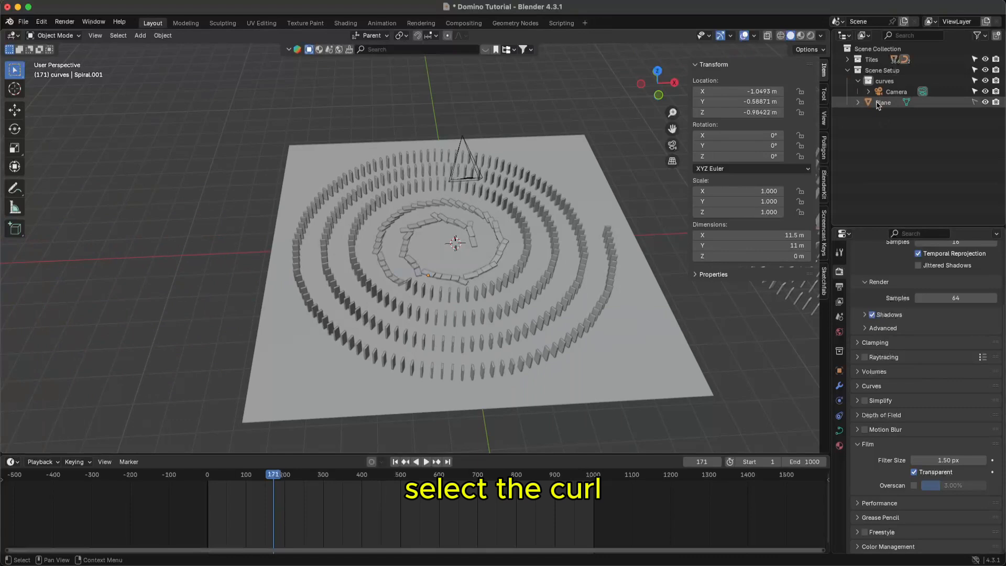
# - Move the spiral curve into the curves collection
pyautogui.moveTo(570, 296); pyautogui.dragTo(546, 247, button='middle')
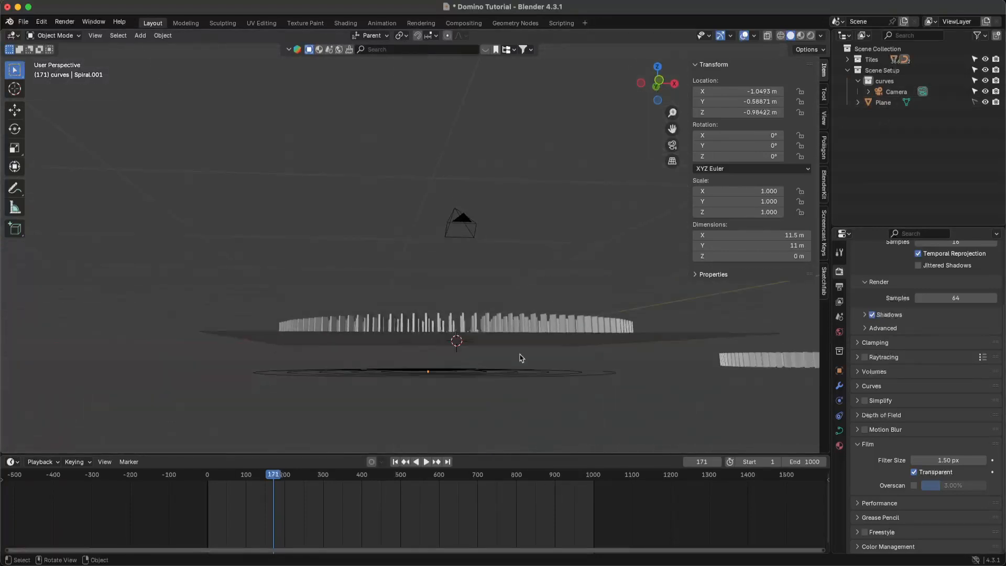
pyautogui.click(521, 372)
pyautogui.press('m')
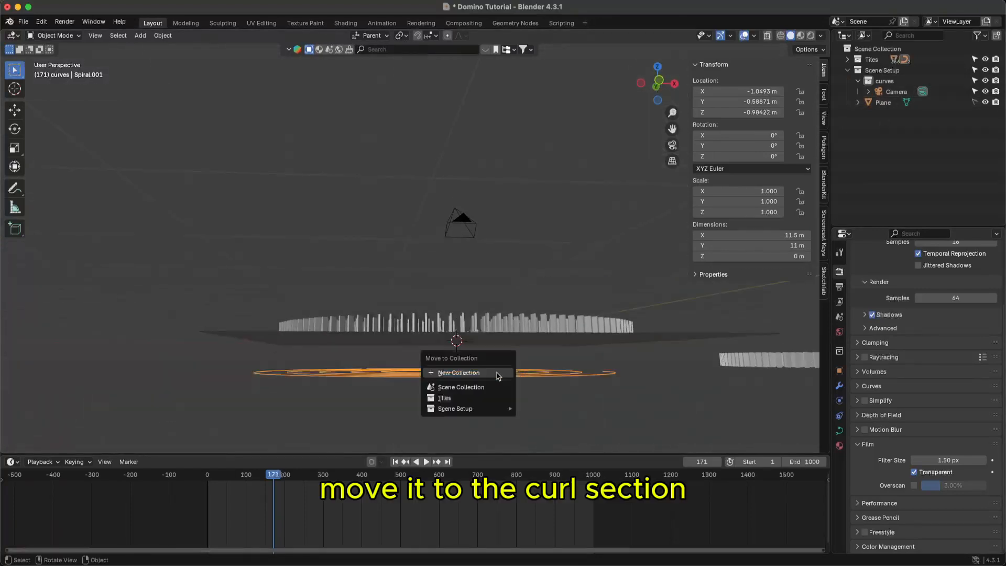
pyautogui.press('Down')
pyautogui.press('Down')
pyautogui.press('Return')
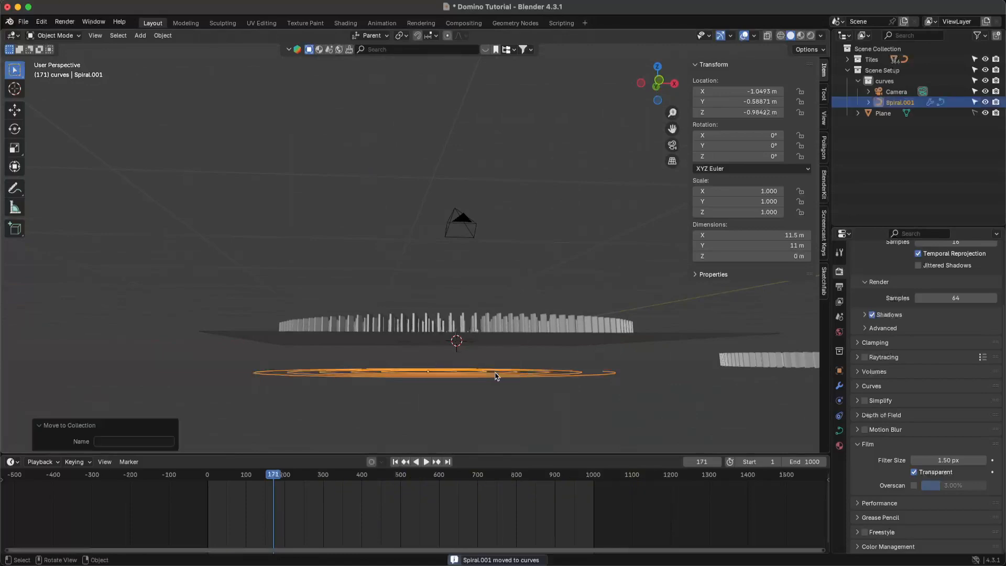
# - Raise the curve along Z, then clear its location to the origin with Alt+G and save
pyautogui.press('g')
pyautogui.press('z')
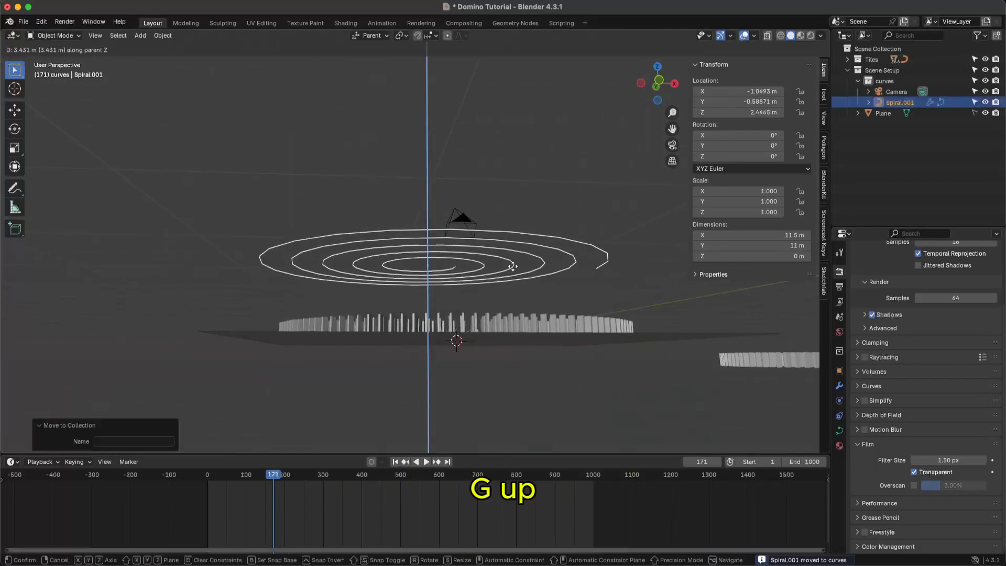
pyautogui.click(515, 273)
pyautogui.moveTo(515, 273); pyautogui.dragTo(525, 379, button='middle')
pyautogui.keyDown('ctrl'); pyautogui.moveTo(582, 284); pyautogui.dragTo(462, 312, button='middle'); pyautogui.keyUp('ctrl')
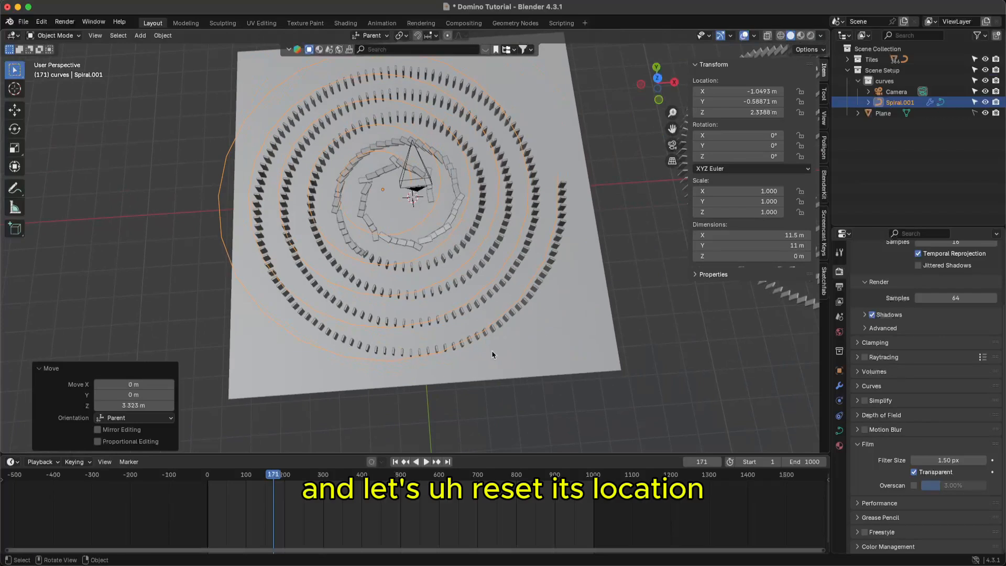
pyautogui.hotkey('alt', 'g')
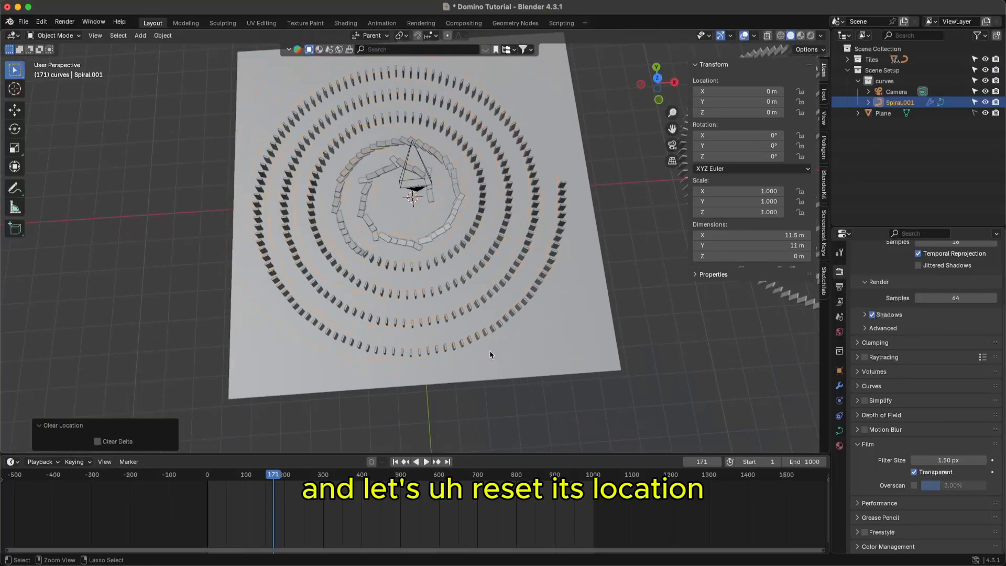
pyautogui.hotkey('ctrl', 's')
pyautogui.scroll(1, 487, 193)
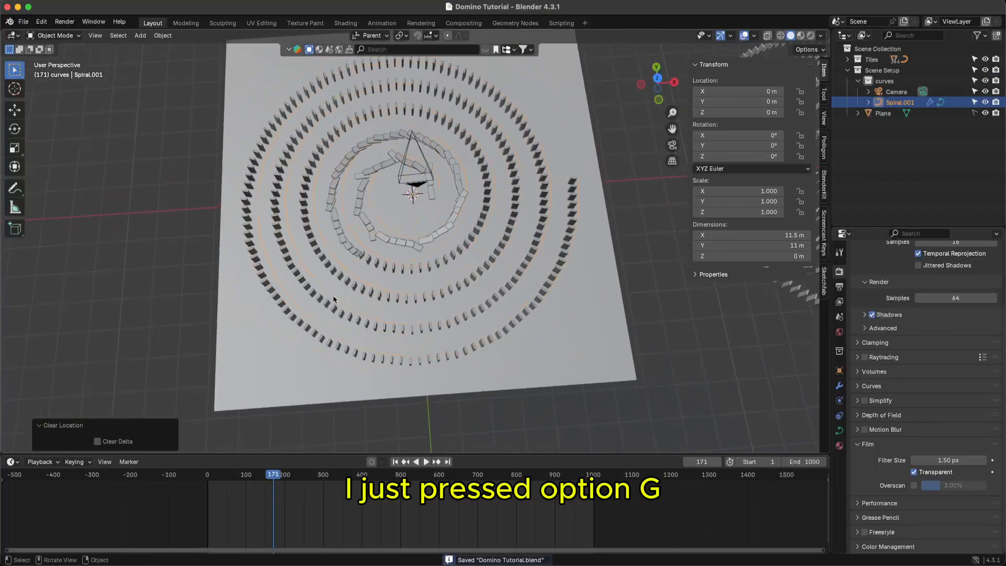
pyautogui.click(108, 372)
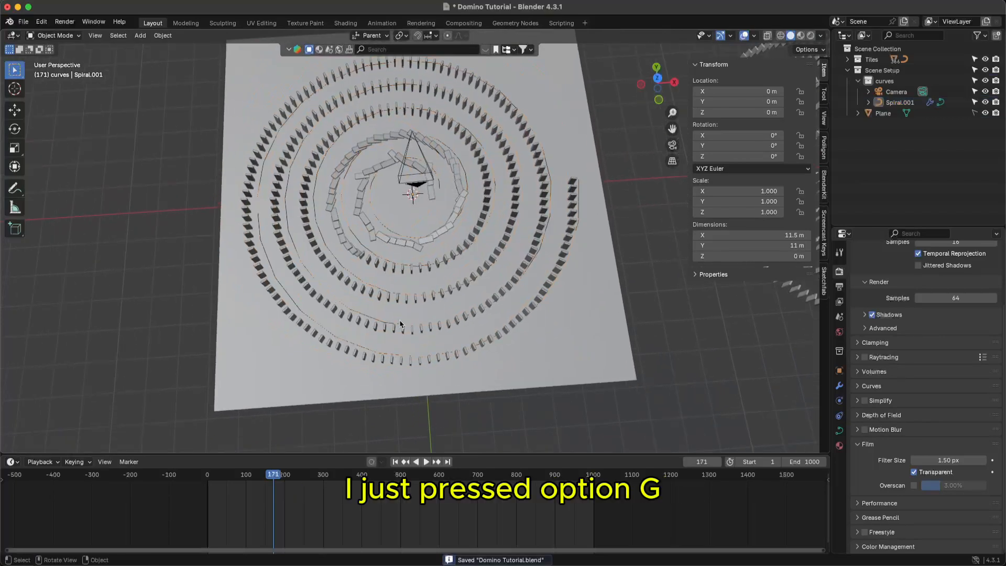
# - Collapse the Screencast Keys settings panel and save the file
pyautogui.click(824, 214)
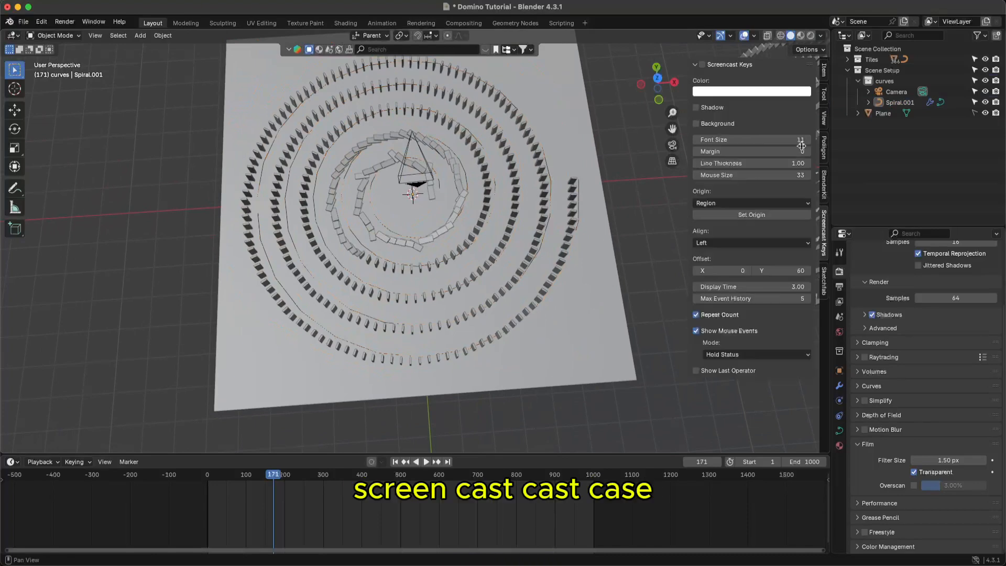
pyautogui.click(695, 64)
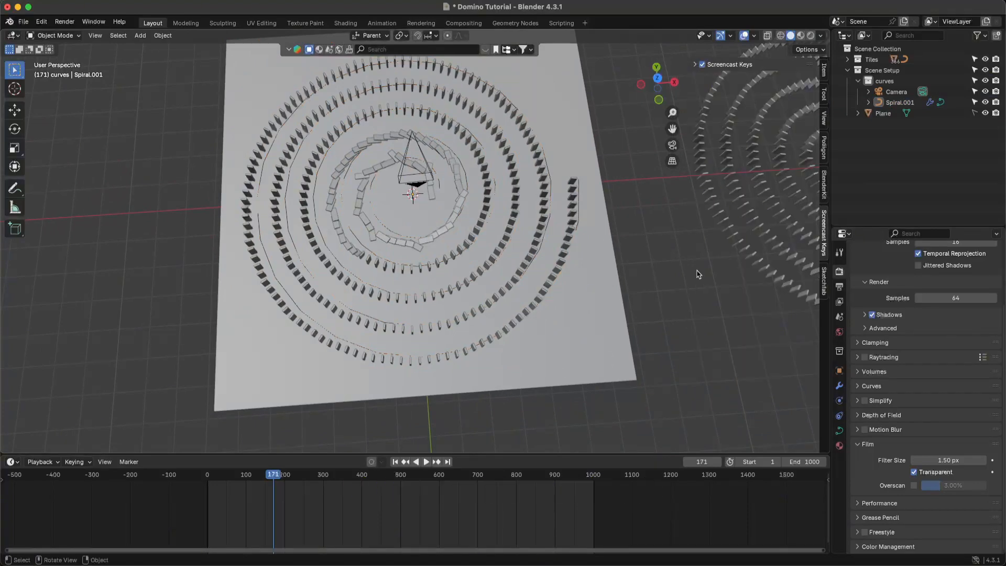
pyautogui.press('super+s')
# - Move Spiral.001 flat (about -0.29 m X, -0.06 m Y) to line up with the domino rings
pyautogui.moveTo(699, 275); pyautogui.dragTo(676, 264, button='middle')
pyautogui.scroll(2, 466, 230)
pyautogui.keyDown('shift'); pyautogui.moveTo(462, 226); pyautogui.dragTo(582, 248, button='middle'); pyautogui.keyUp('shift')
pyautogui.click(578, 249)
pyautogui.press('g')
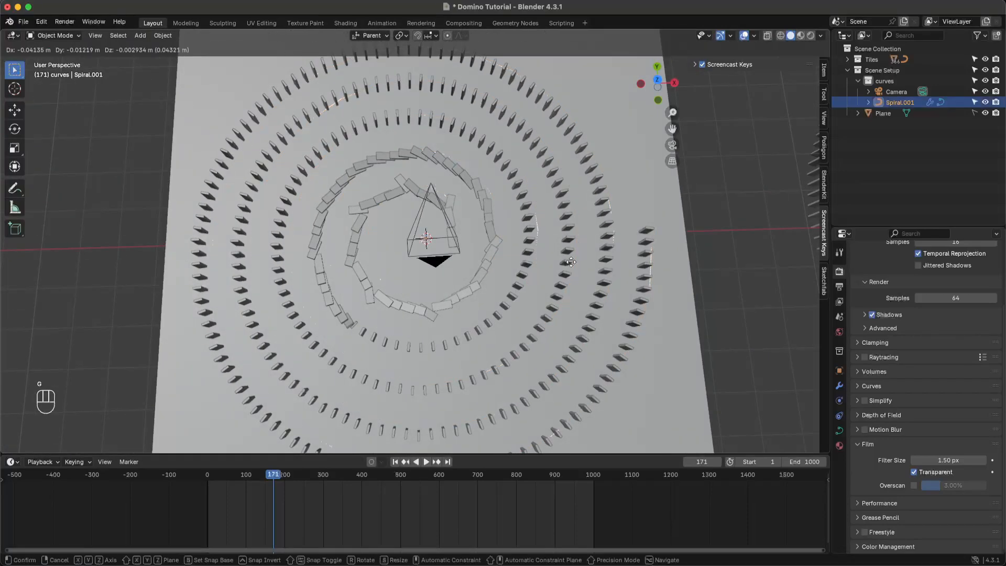
pyautogui.hotkey('shift', 'z')
pyautogui.click(569, 252)
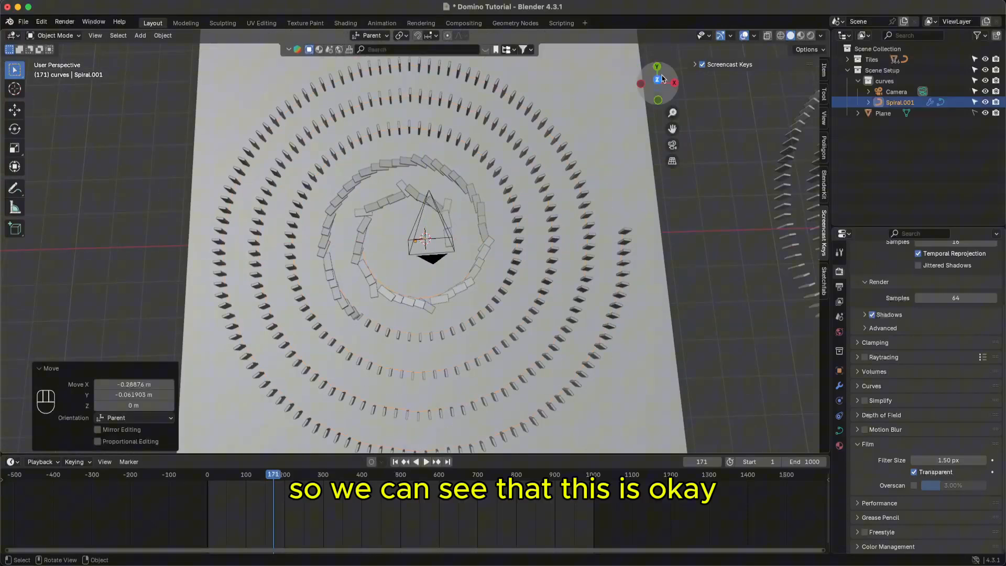
# - Check the spiral's alignment from Top view, then return to perspective and save
pyautogui.click(659, 79)
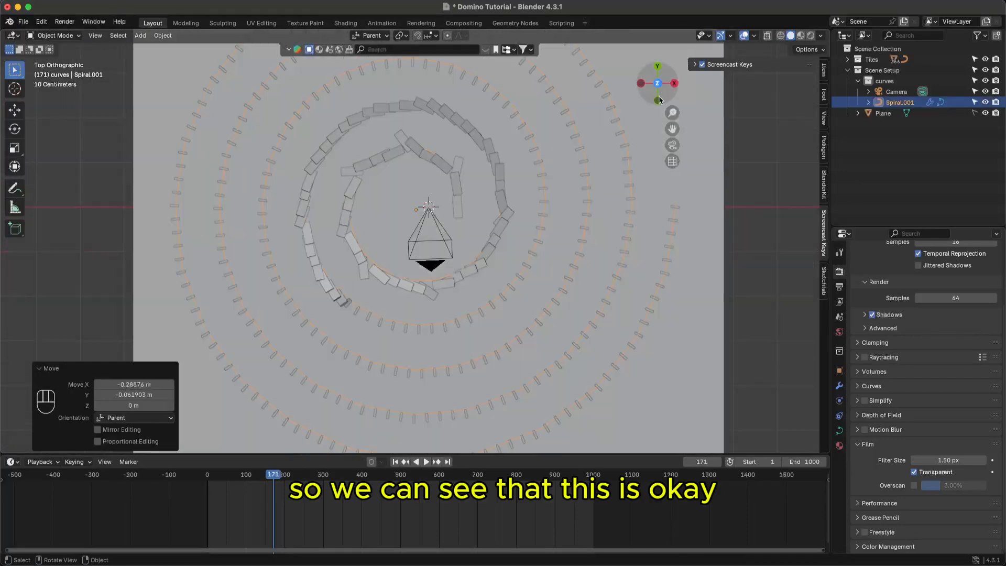
pyautogui.press('super+s')
pyautogui.scroll(-1, 612, 257)
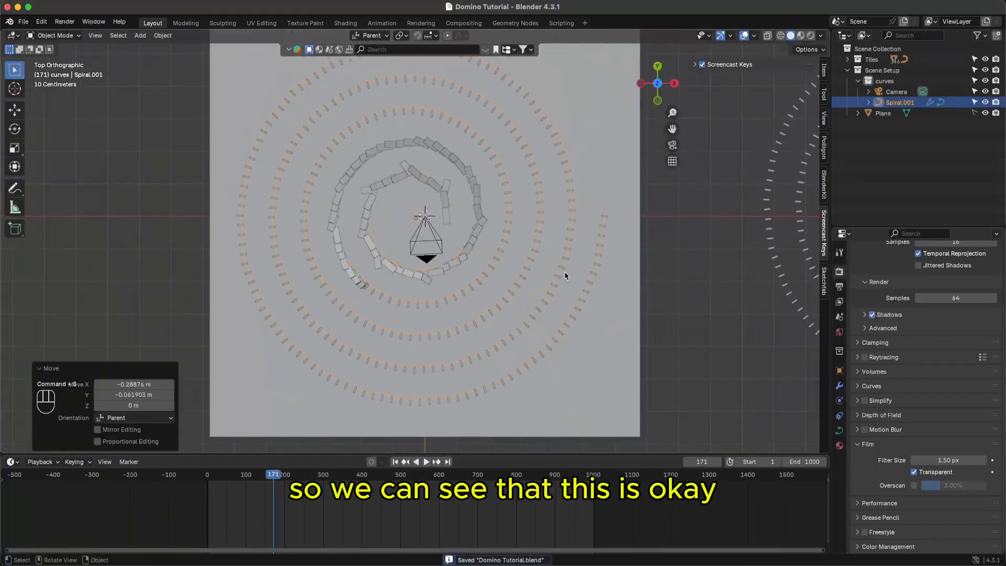
pyautogui.scroll(-2, 561, 252)
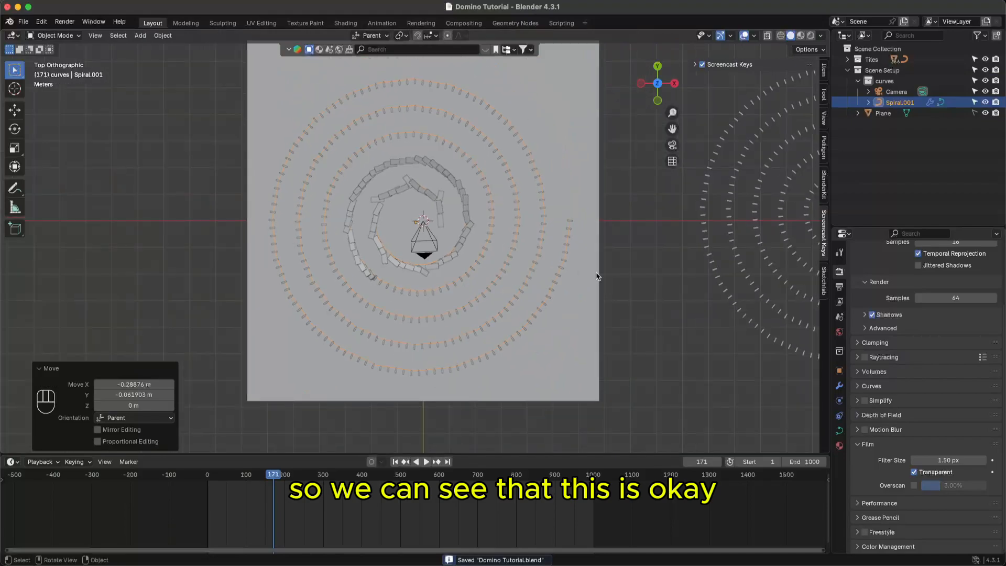
pyautogui.moveTo(609, 278); pyautogui.dragTo(591, 228, button='middle')
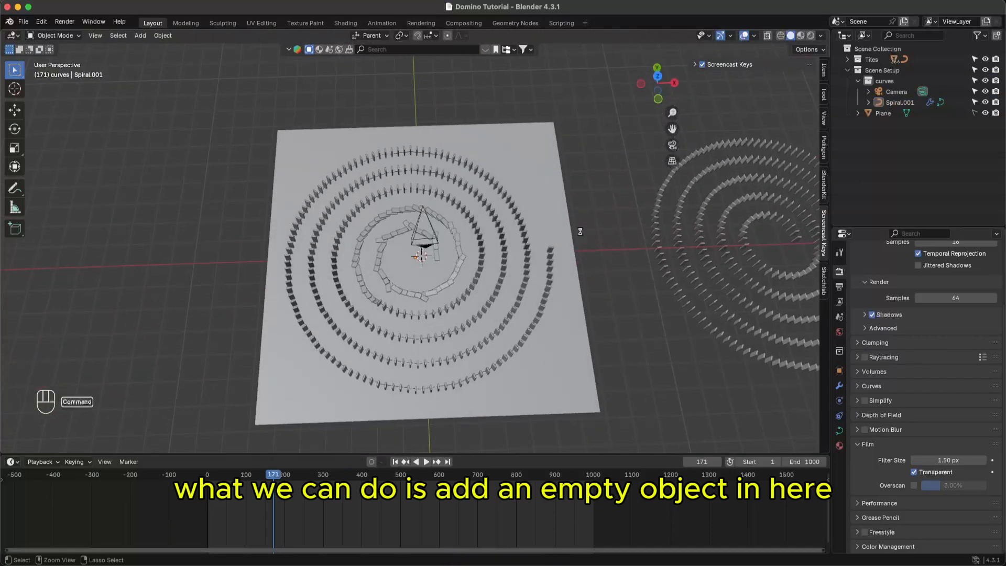
pyautogui.press('super+s')
pyautogui.keyDown('super'); pyautogui.moveTo(464, 268); pyautogui.dragTo(485, 327, button='middle'); pyautogui.keyUp('super')
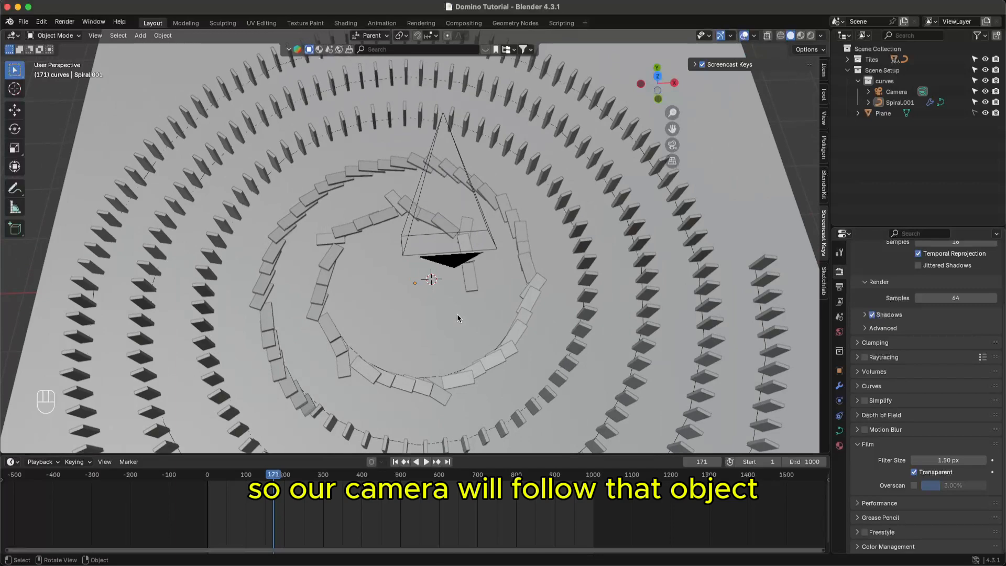
pyautogui.press('super+s')
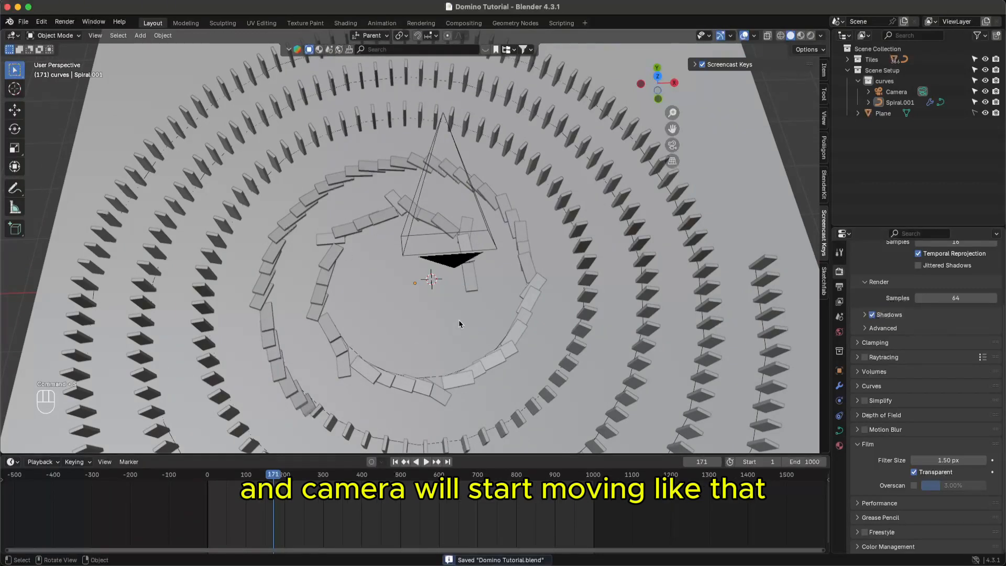
# - Add a Plain Axes empty at the origin
pyautogui.click(140, 35)
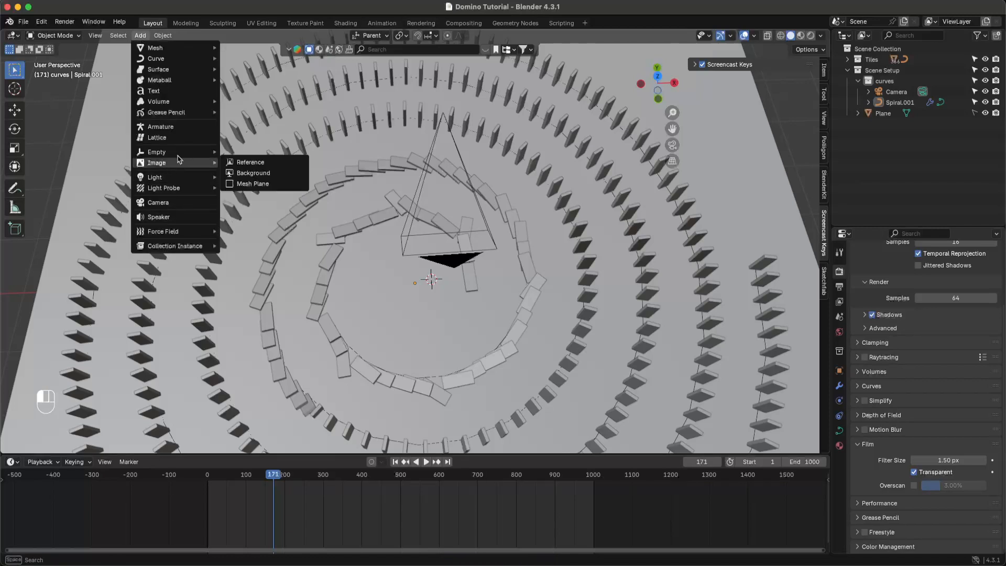
pyautogui.moveTo(207, 152)
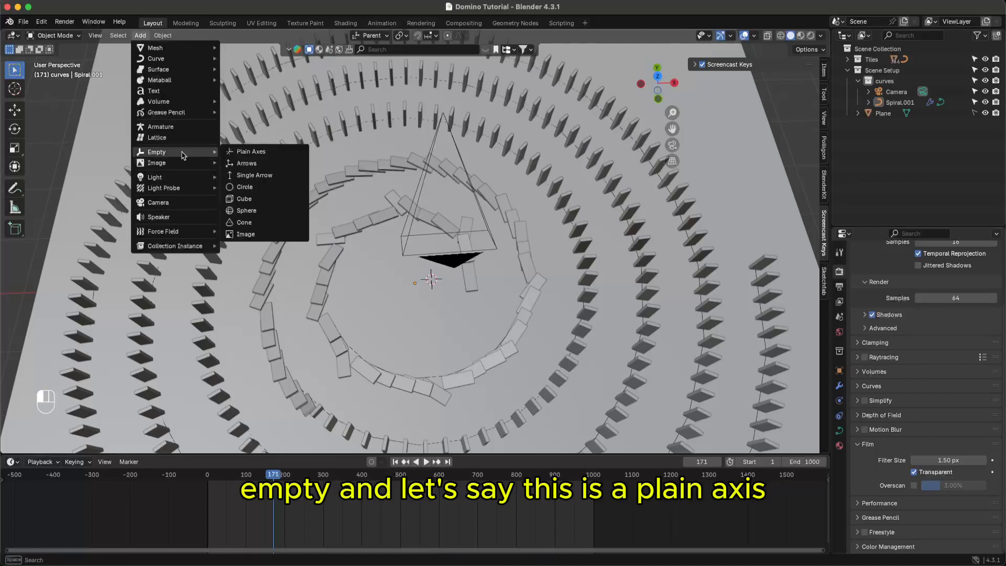
pyautogui.click(248, 153)
pyautogui.moveTo(431, 279); pyautogui.dragTo(434, 324, button='middle')
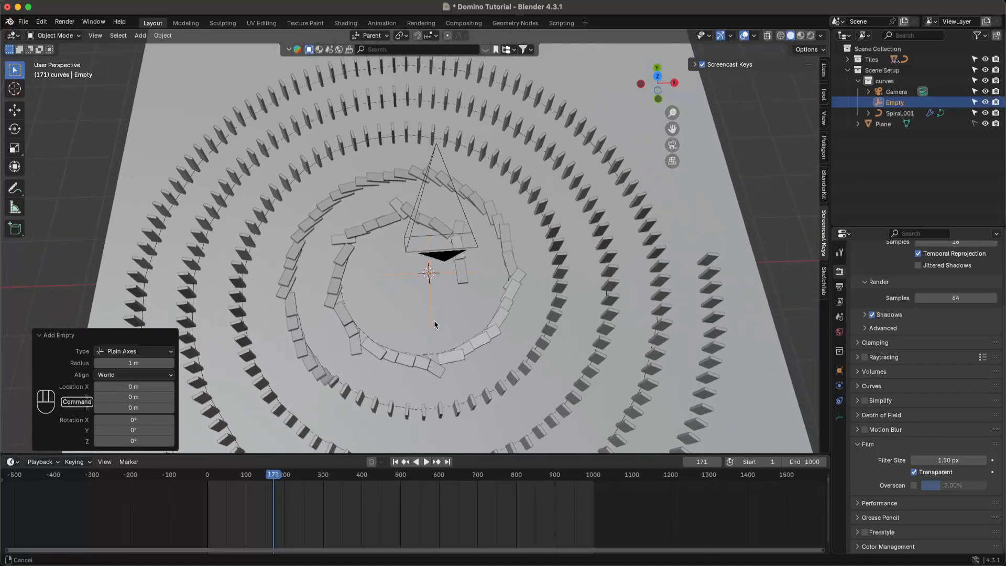
# - Rename the new empty to 'Focus point' in the Outliner
pyautogui.doubleClick(894, 102)
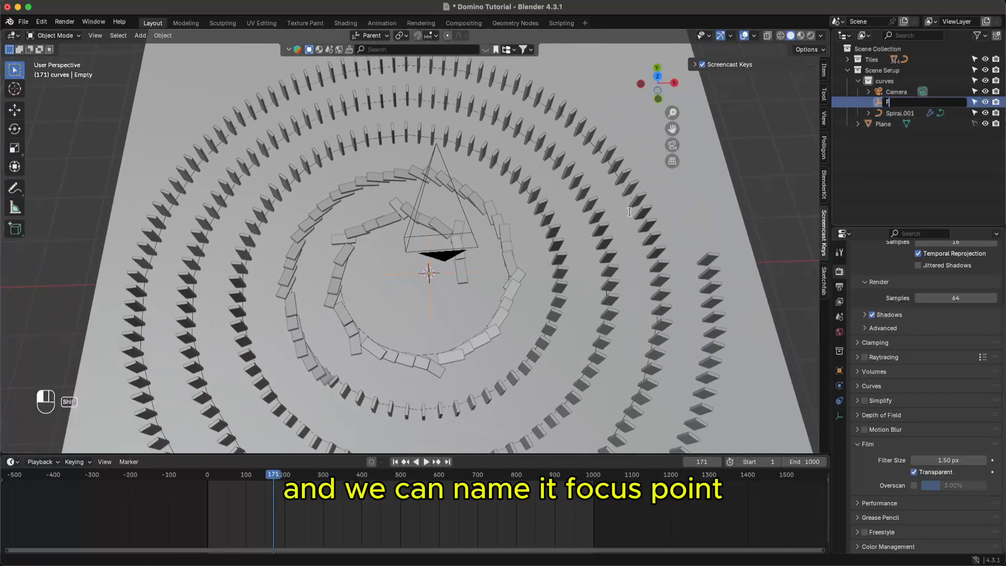
pyautogui.write('Focus point')
pyautogui.press('Return')
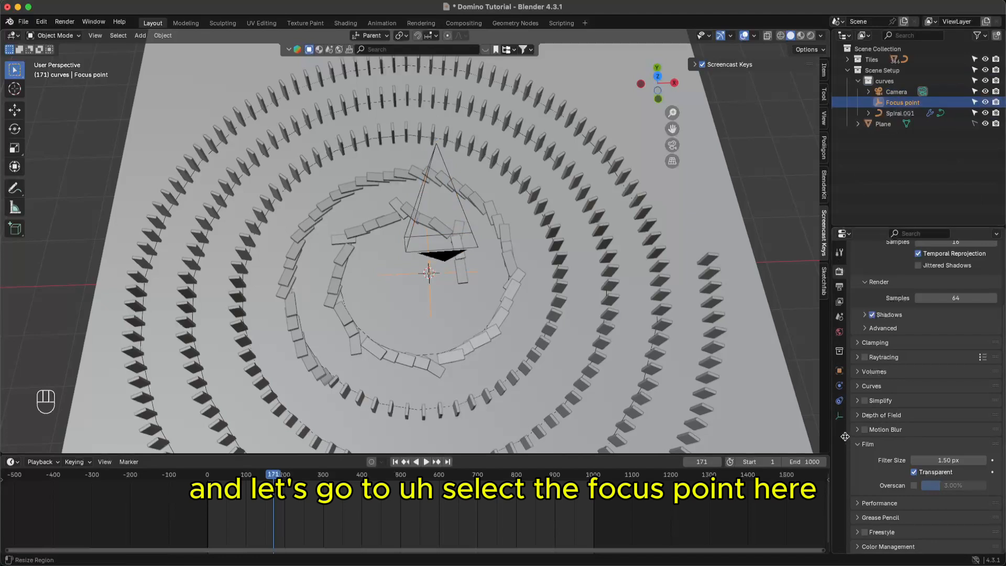
# - Give Focus point a Follow Path constraint targeting Spiral.001
pyautogui.click(839, 401)
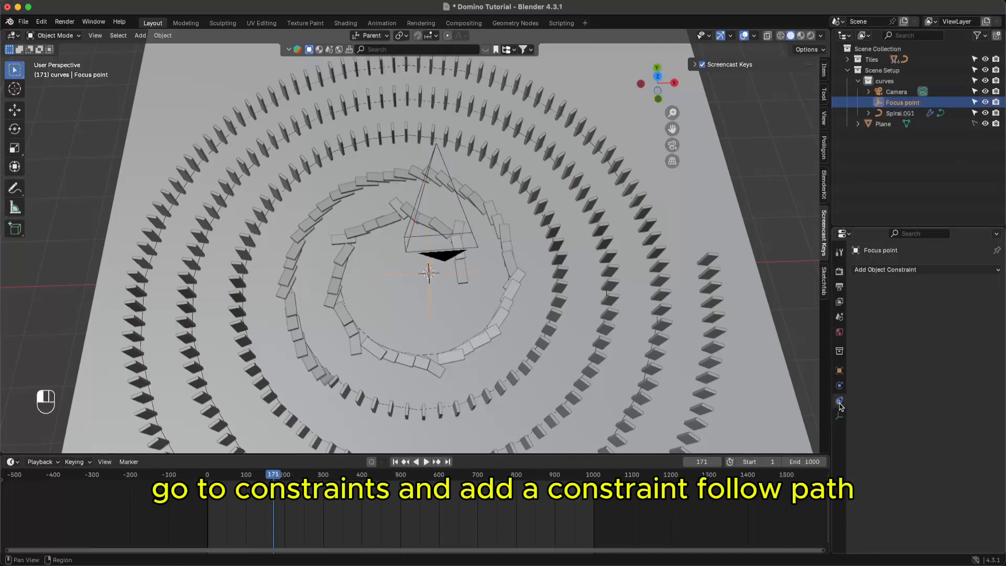
pyautogui.click(995, 270)
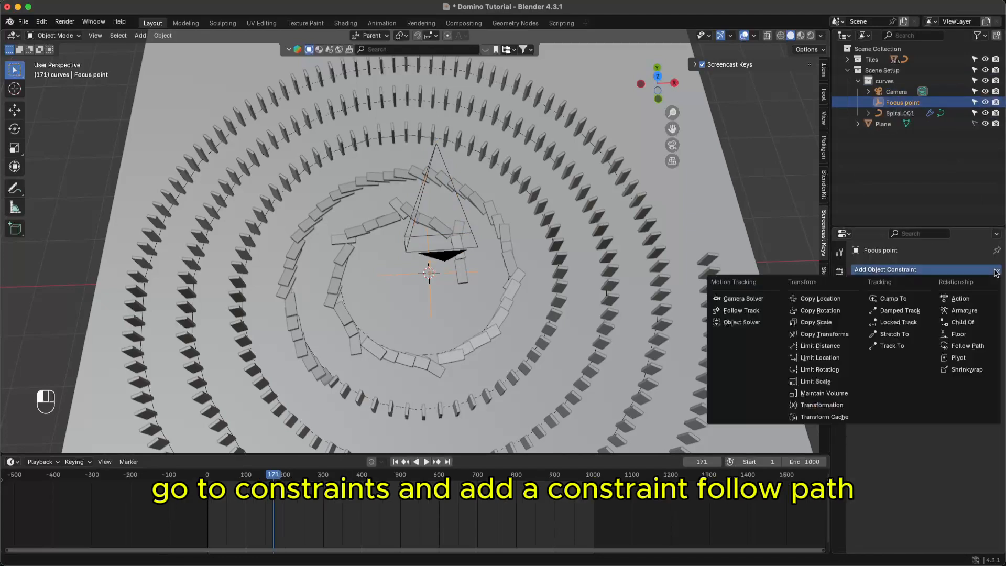
pyautogui.click(967, 346)
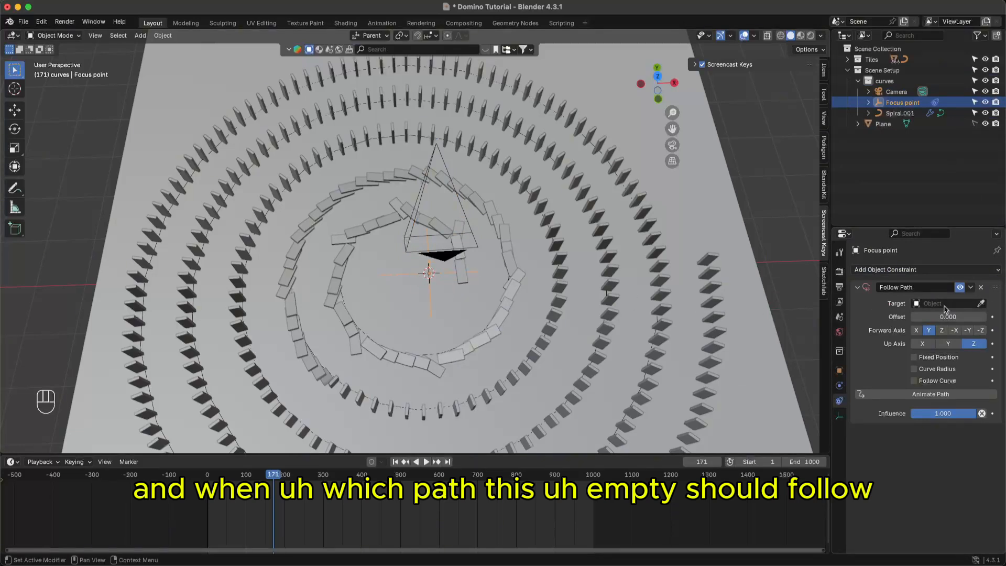
pyautogui.click(981, 303)
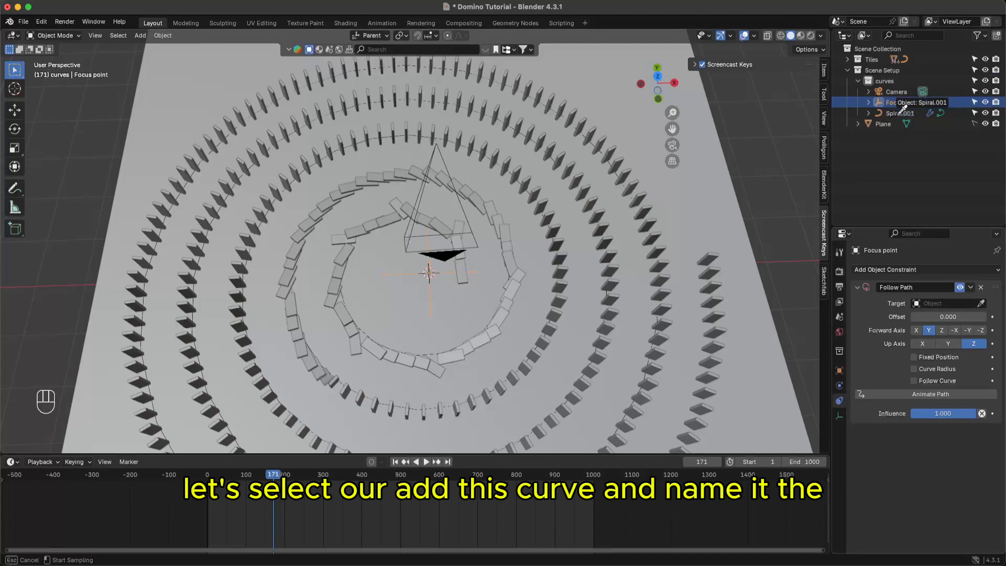
pyautogui.click(902, 108)
# - Rename the spiral curve to 'Path', save, and reselect Focus point
pyautogui.doubleClick(893, 113)
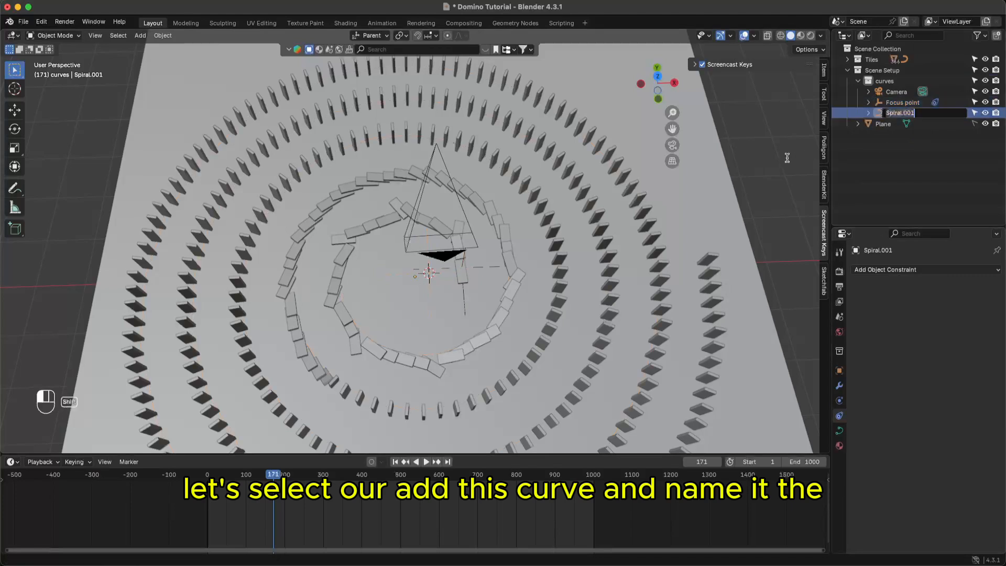
pyautogui.write('C')
pyautogui.write('a')
pyautogui.press('BackSpace')
pyautogui.press('BackSpace')
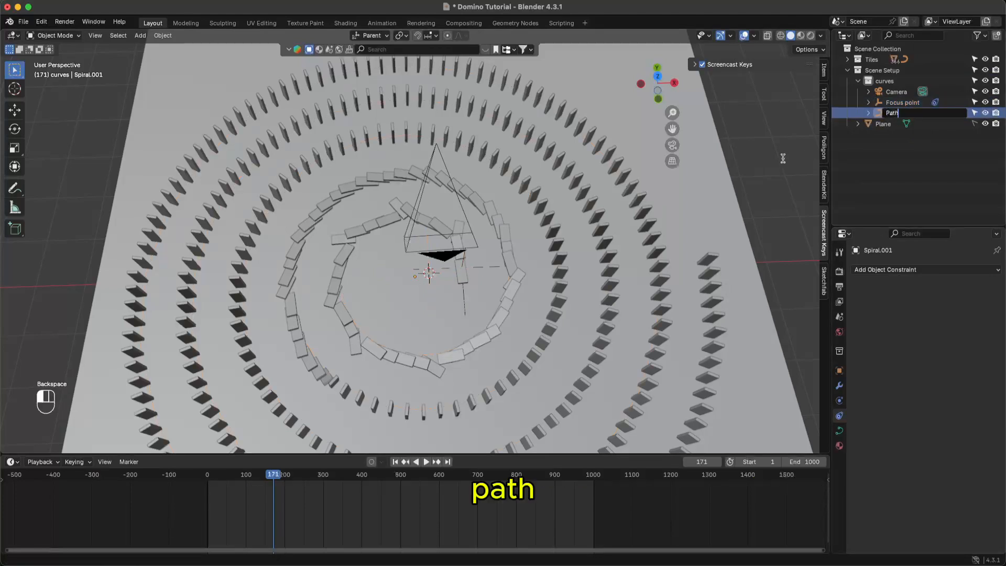
pyautogui.press('Return')
pyautogui.press('super+s')
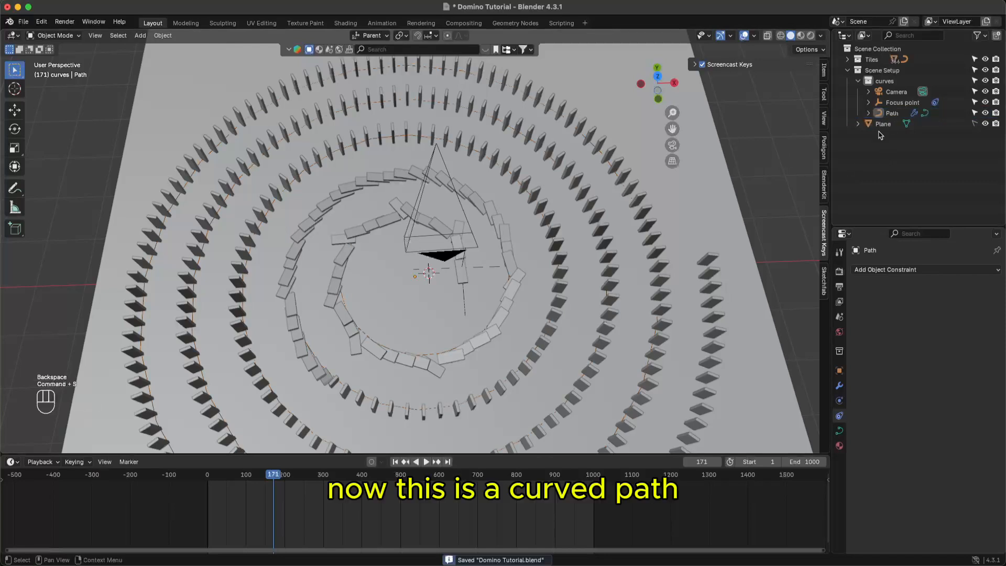
pyautogui.click(882, 113)
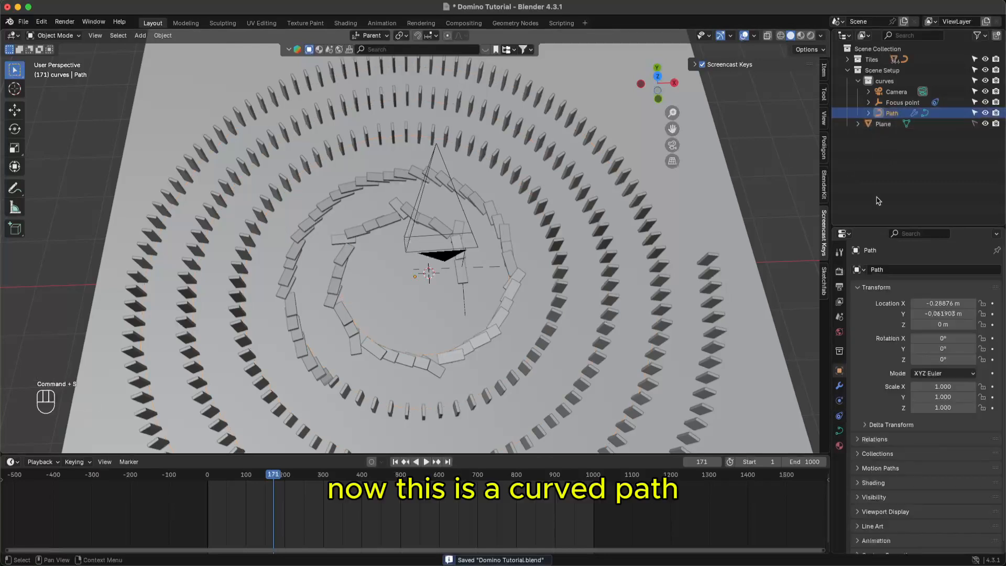
pyautogui.click(895, 104)
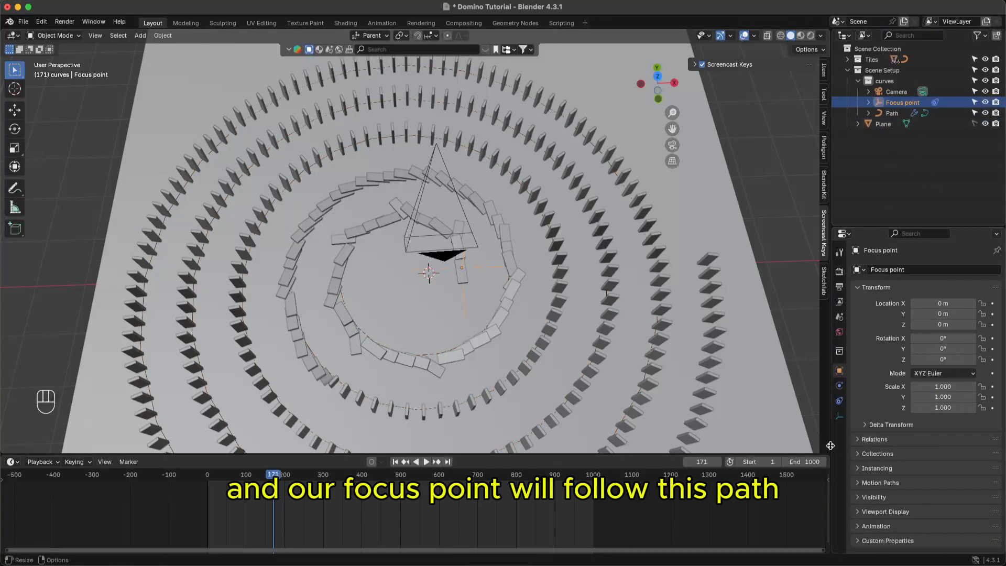
# - Enable Follow Curve and Animate Path on Focus point's constraint, save, and show Path's data settings
pyautogui.click(840, 401)
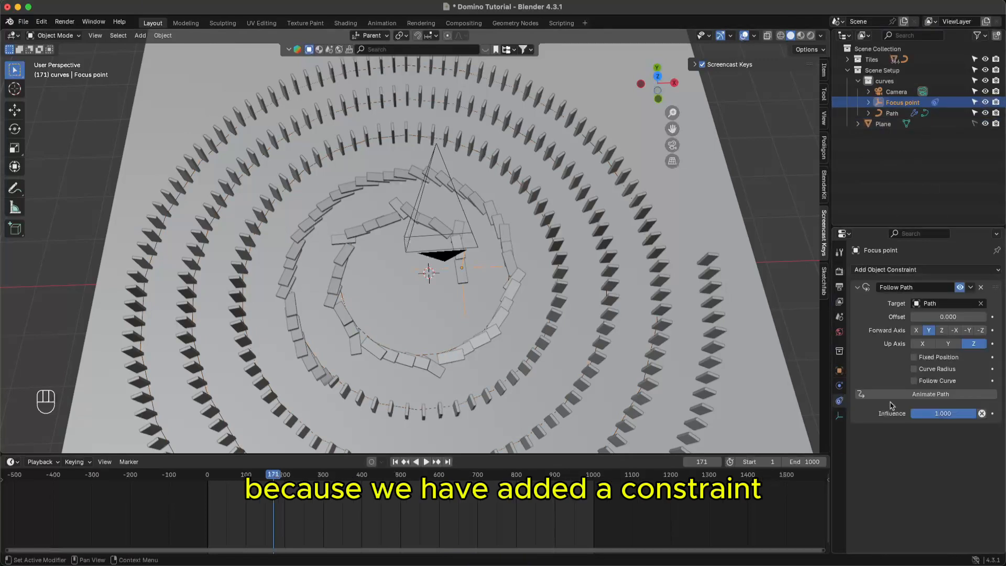
pyautogui.click(930, 382)
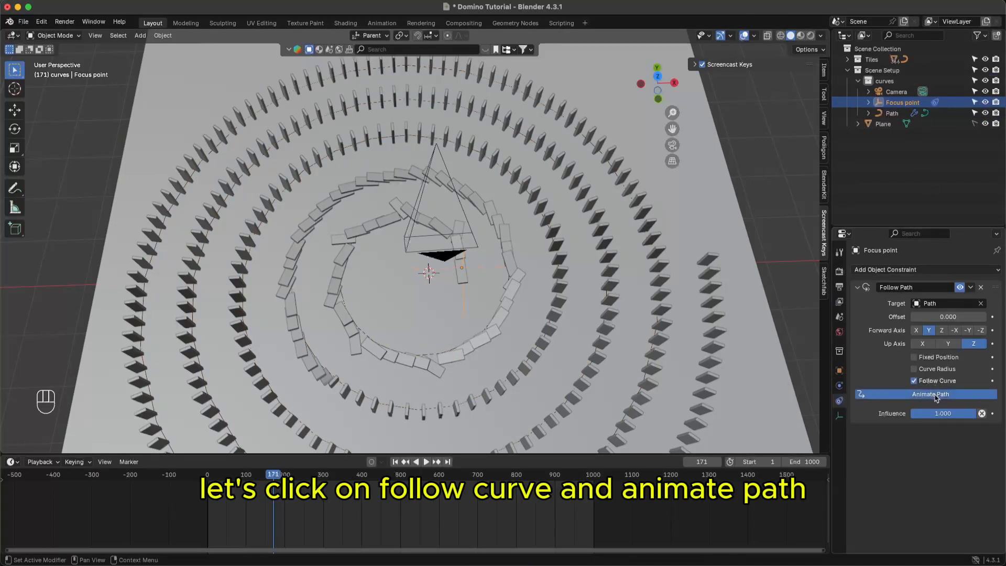
pyautogui.click(937, 399)
pyautogui.press('super+s')
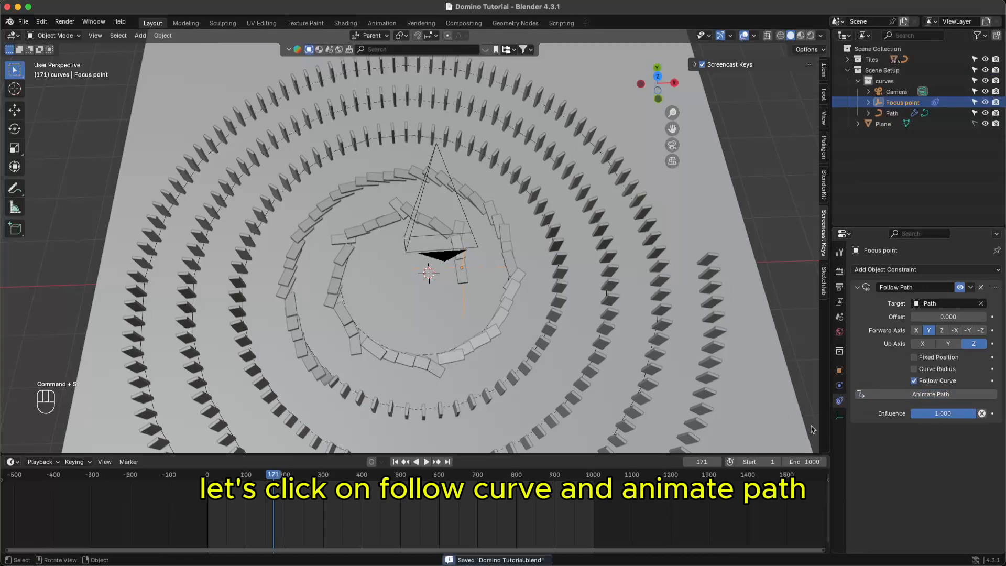
pyautogui.click(889, 114)
pyautogui.click(840, 430)
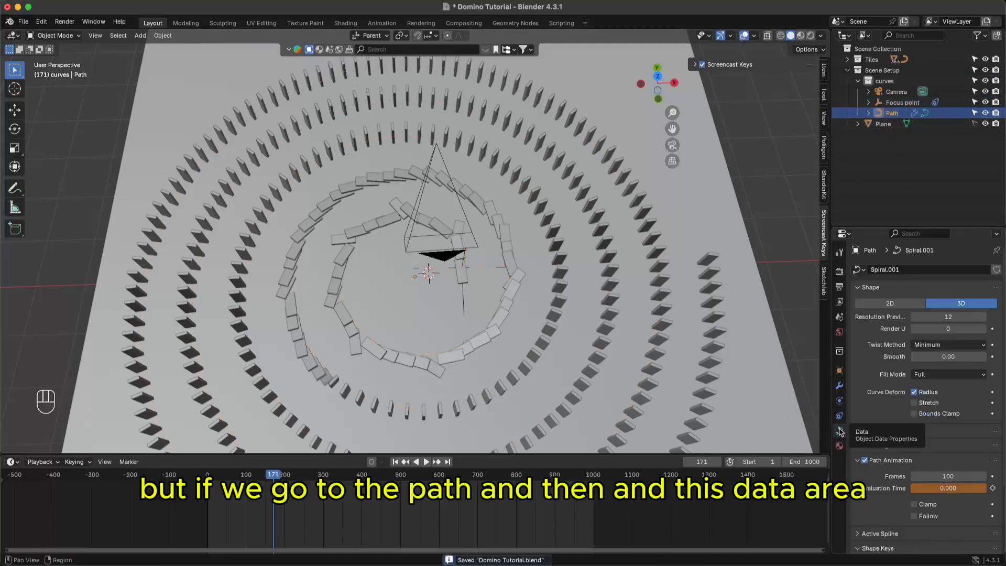
pyautogui.press('super')
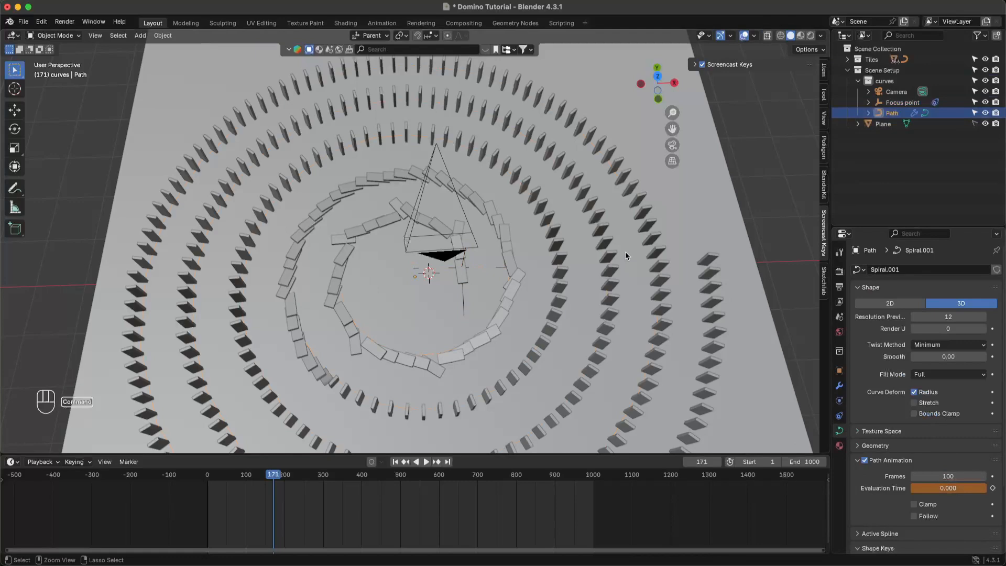
pyautogui.scroll(-4, 626, 256)
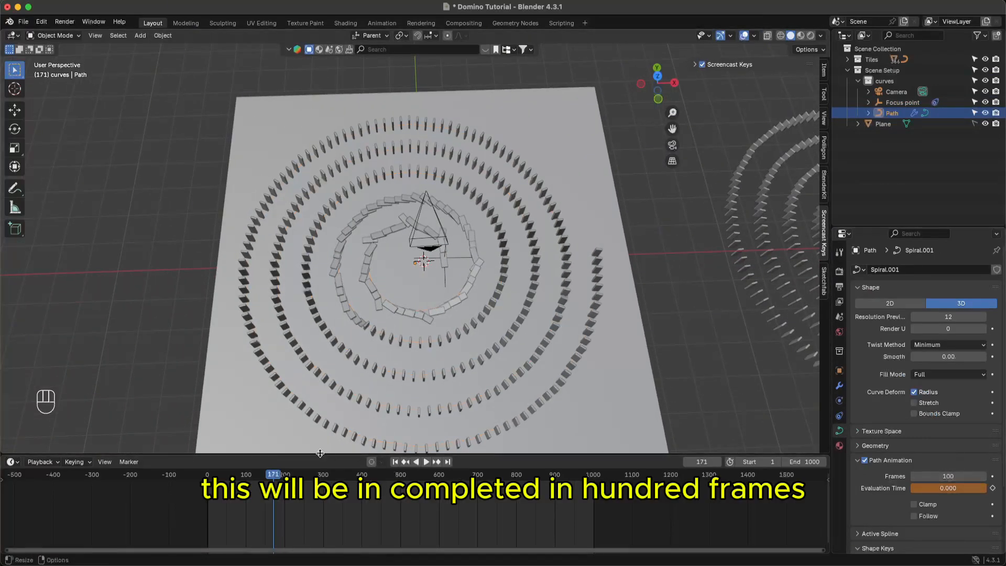
pyautogui.moveTo(273, 476); pyautogui.dragTo(514, 487)
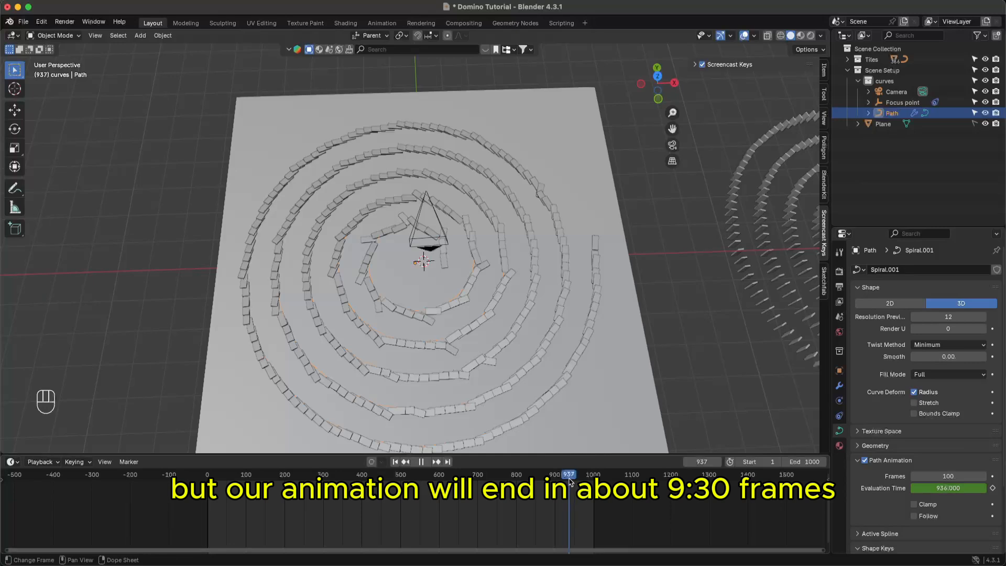
pyautogui.moveTo(570, 481); pyautogui.dragTo(205, 475)
pyautogui.keyDown('ctrl'); pyautogui.moveTo(442, 284); pyautogui.dragTo(454, 219, button='middle'); pyautogui.keyUp('ctrl')
pyautogui.keyDown('shift'); pyautogui.moveTo(438, 347); pyautogui.dragTo(432, 305, button='middle'); pyautogui.keyUp('shift')
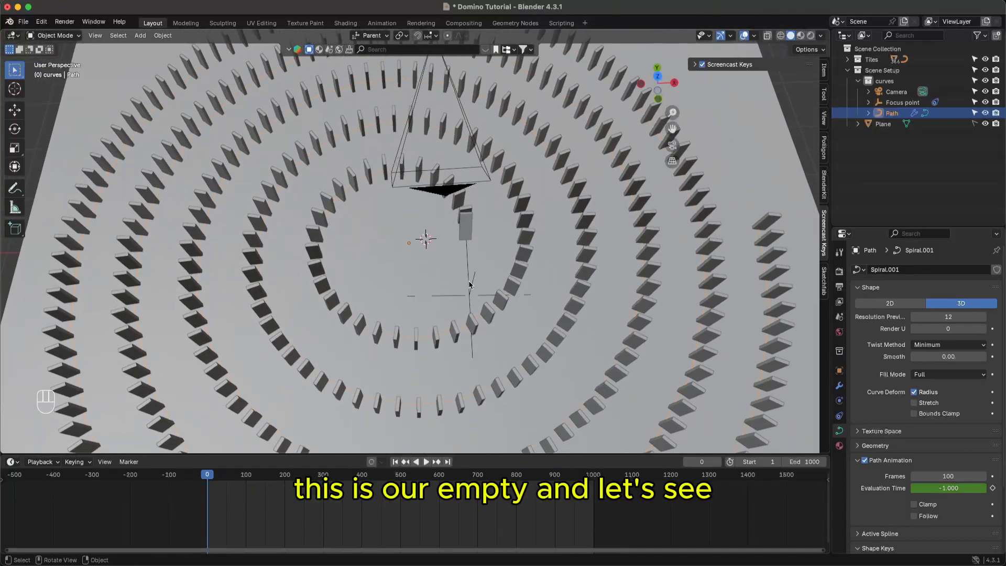
pyautogui.click(469, 285)
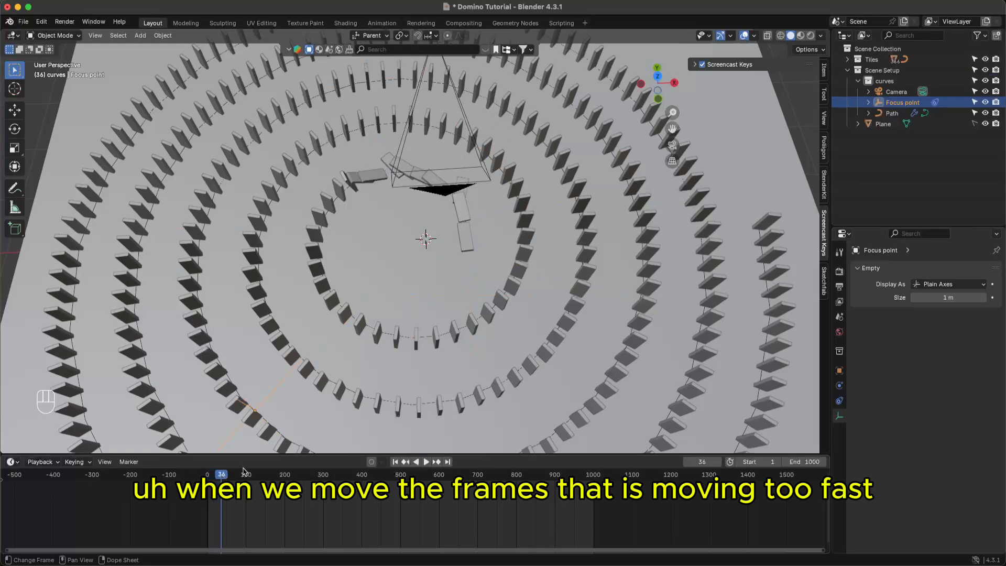
pyautogui.press('space')
pyautogui.press('space')
pyautogui.press('space')
pyautogui.scroll(-4, 363, 301)
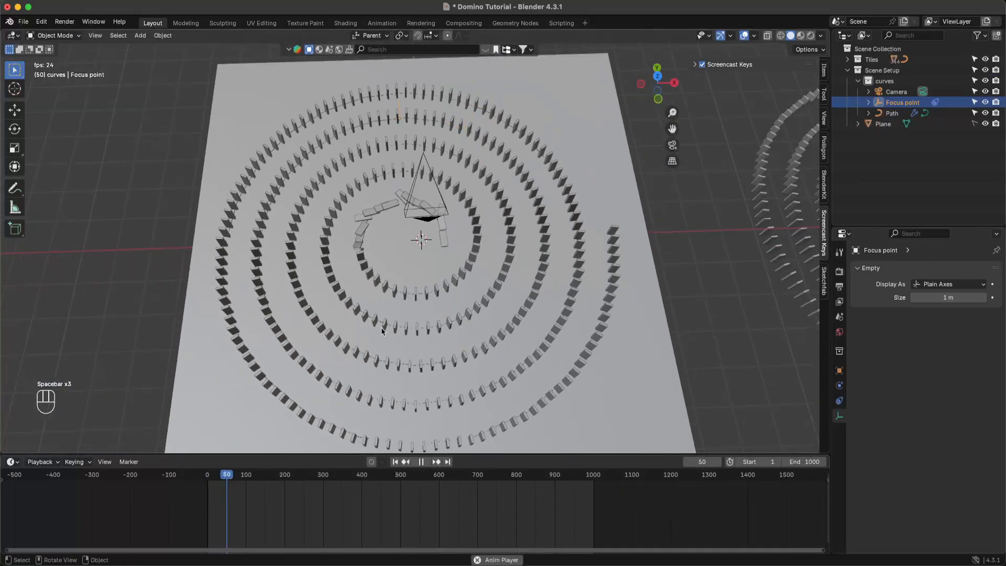
pyautogui.press('space')
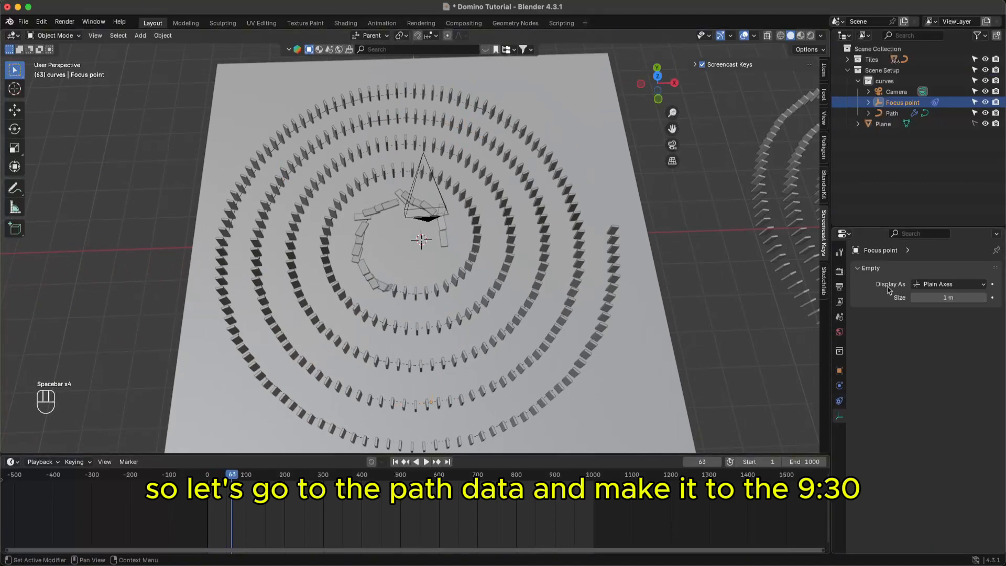
# - Set the Path's animation Frames to 930 and save the Domino Tutorial file
pyautogui.click(892, 113)
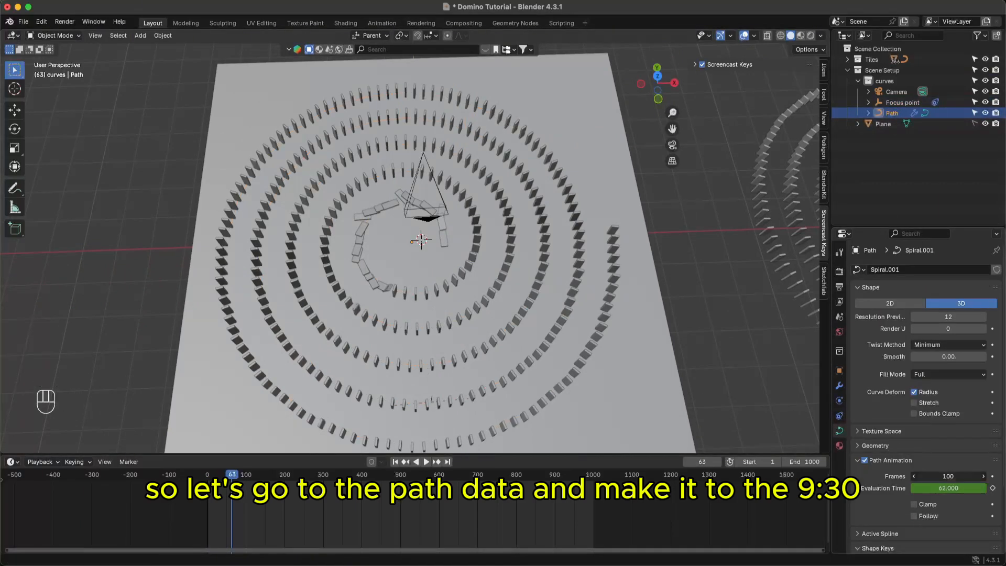
pyautogui.write('930')
pyautogui.press('Return')
pyautogui.press('super+s')
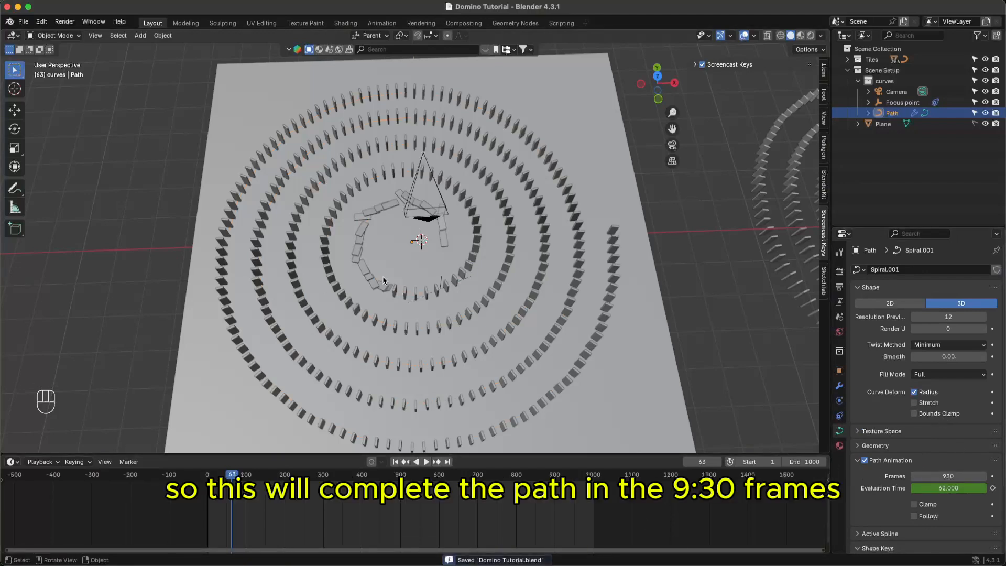
# - Play the animation from the first frame to watch the dominoes fall
pyautogui.click(208, 478)
pyautogui.press('space')
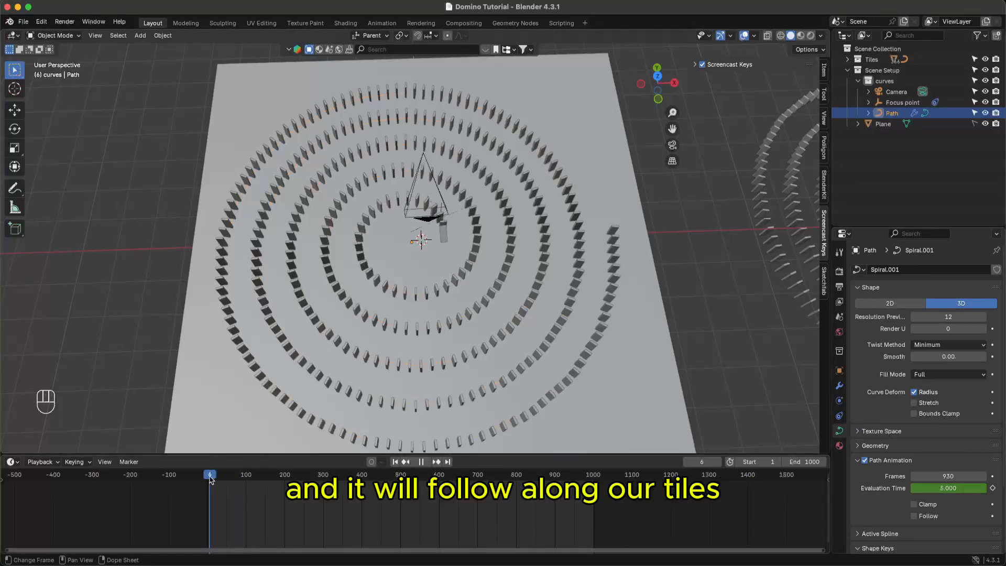
pyautogui.press('space')
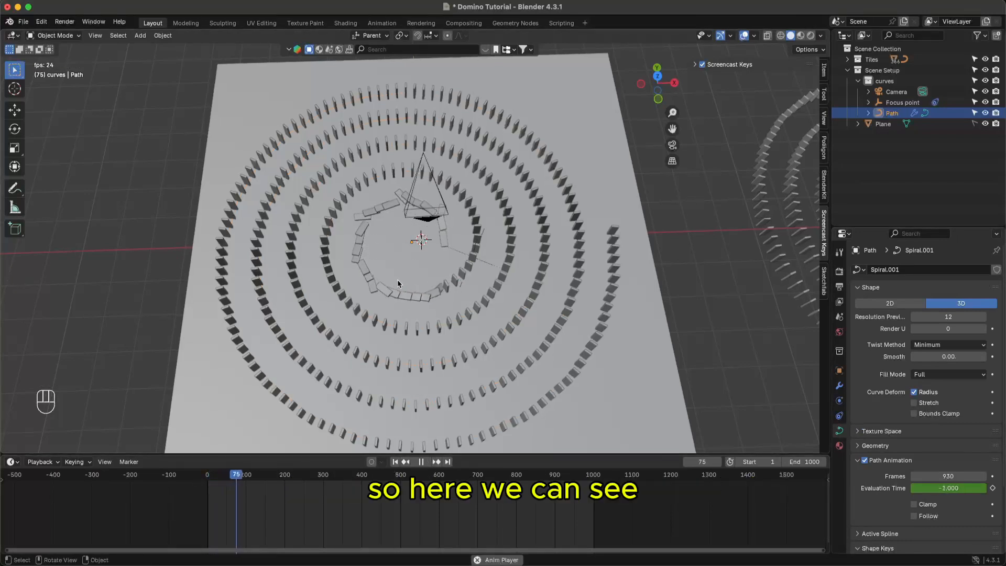
pyautogui.press('space')
pyautogui.keyDown('ctrl'); pyautogui.moveTo(472, 244); pyautogui.dragTo(513, 254, button='middle'); pyautogui.keyUp('ctrl')
pyautogui.press('space')
pyautogui.press('space')
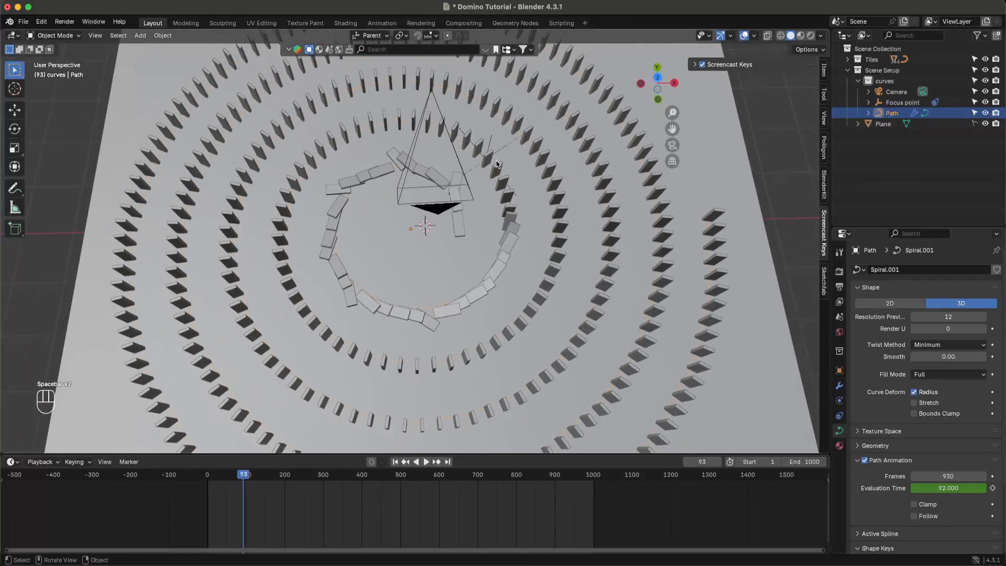
pyautogui.click(491, 148)
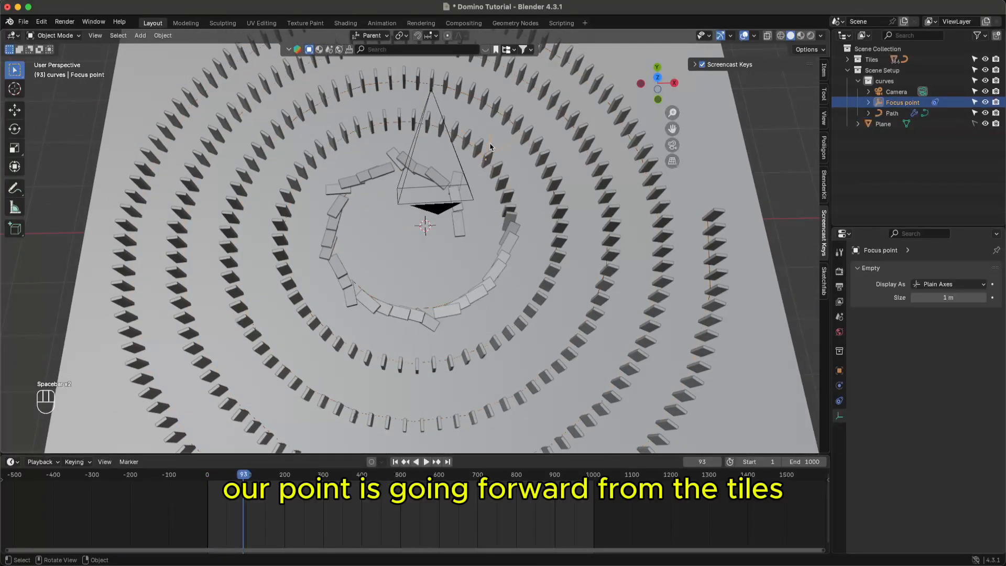
pyautogui.press('space')
pyautogui.press('space')
pyautogui.press('space')
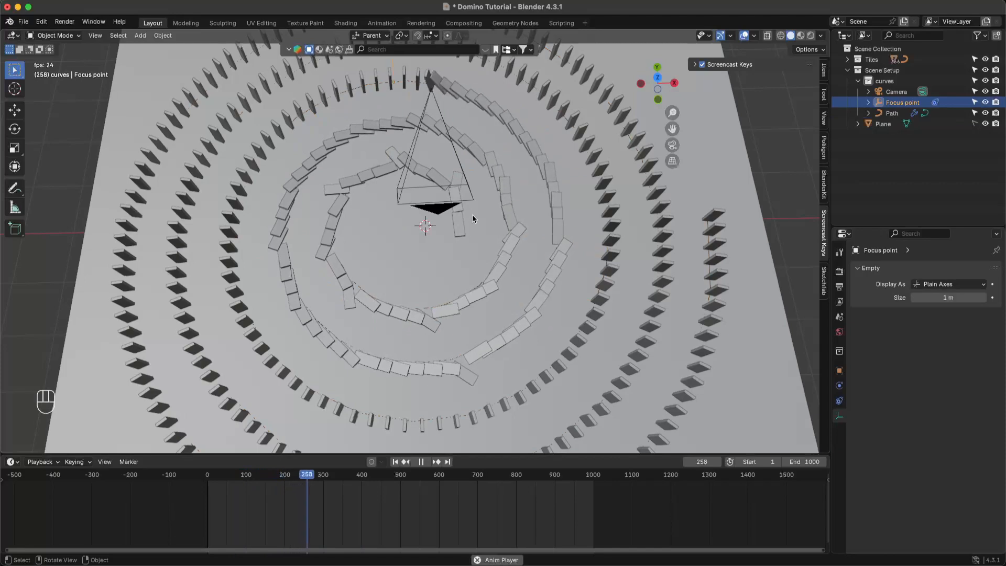
pyautogui.scroll(-2, 467, 228)
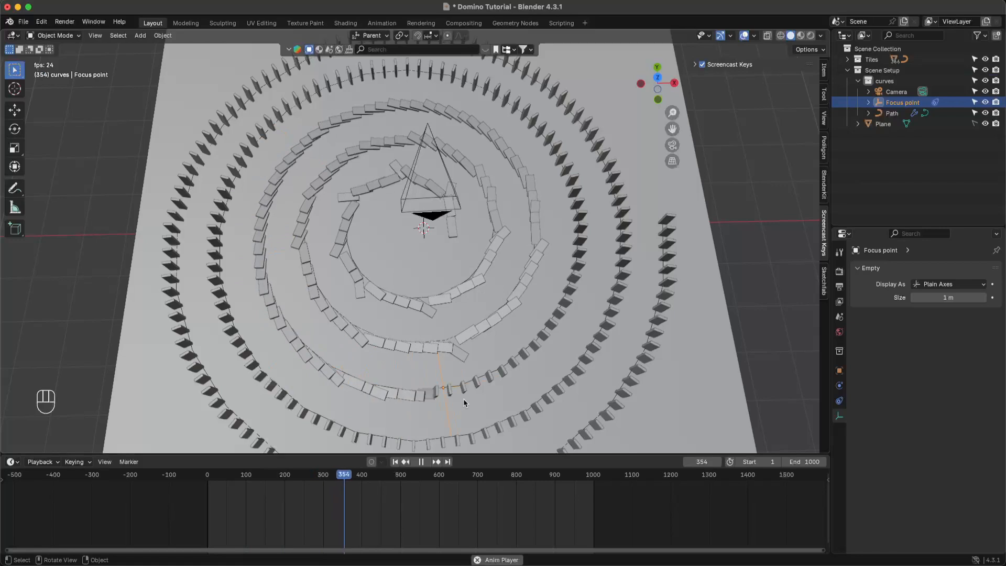
pyautogui.press('space')
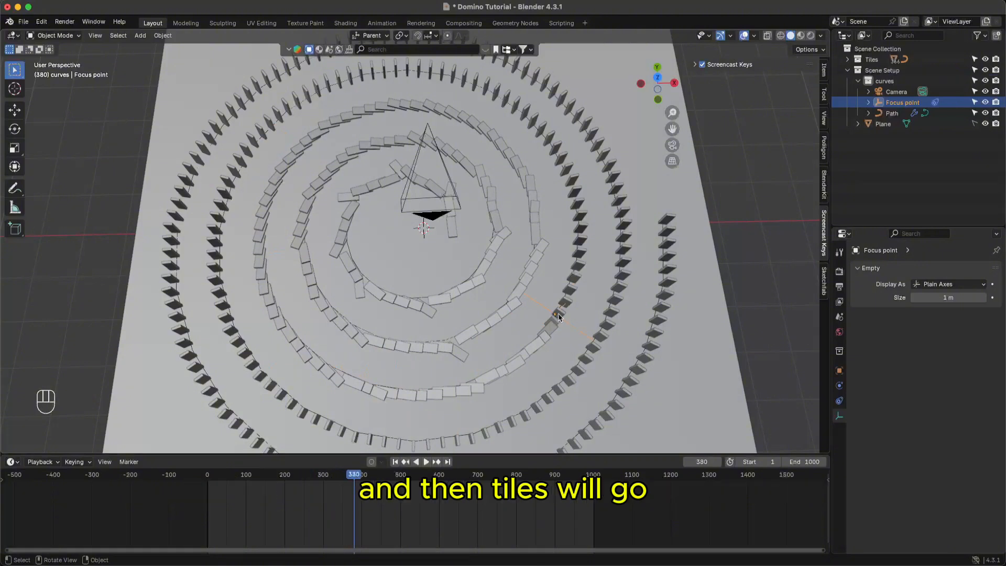
pyautogui.press('space')
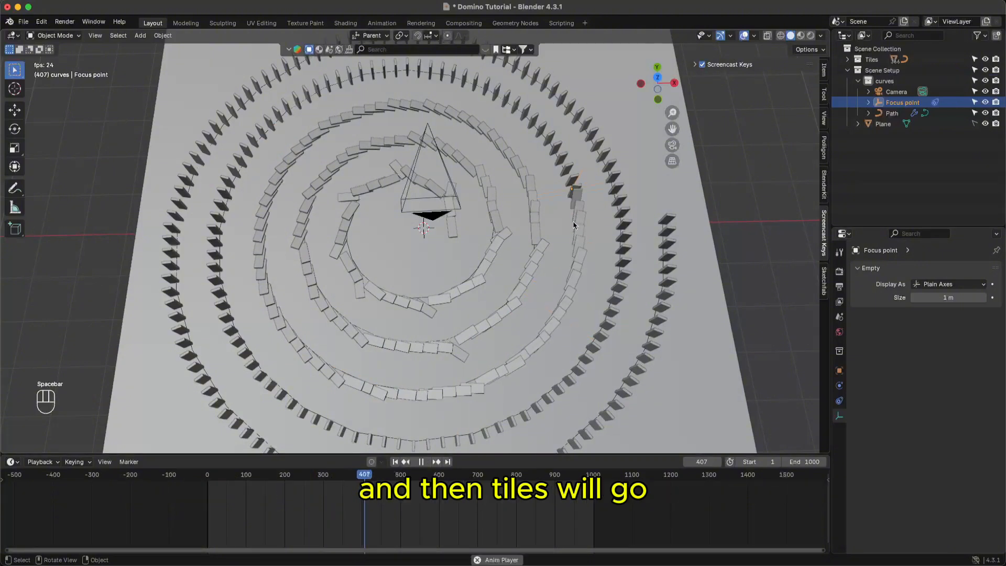
pyautogui.scroll(-2, 419, 168)
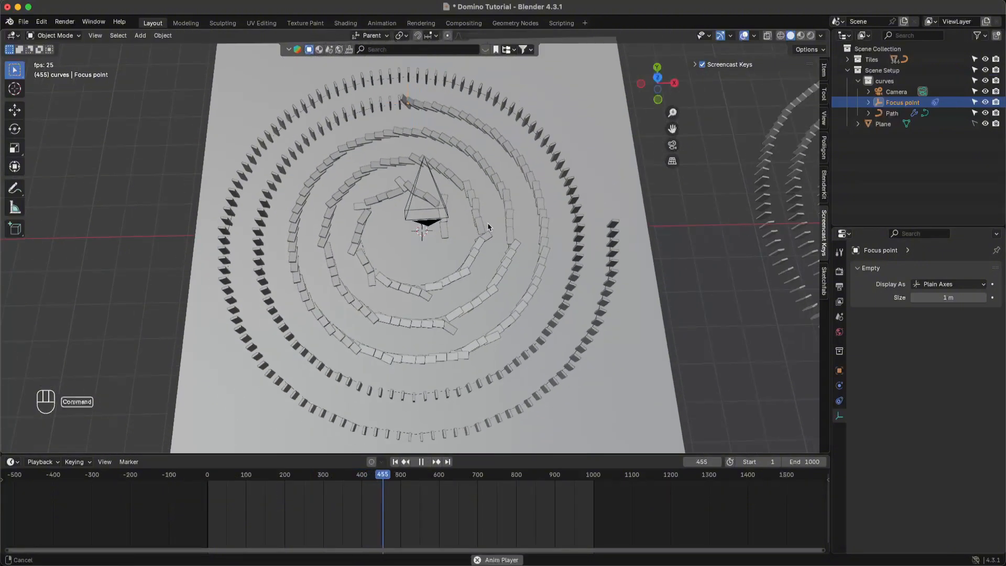
pyautogui.press('space')
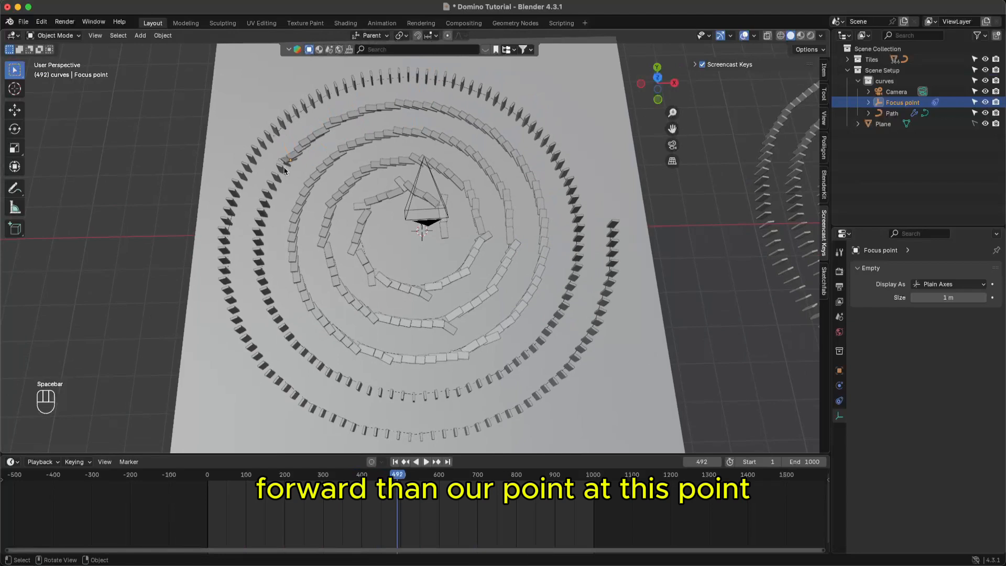
pyautogui.press('space')
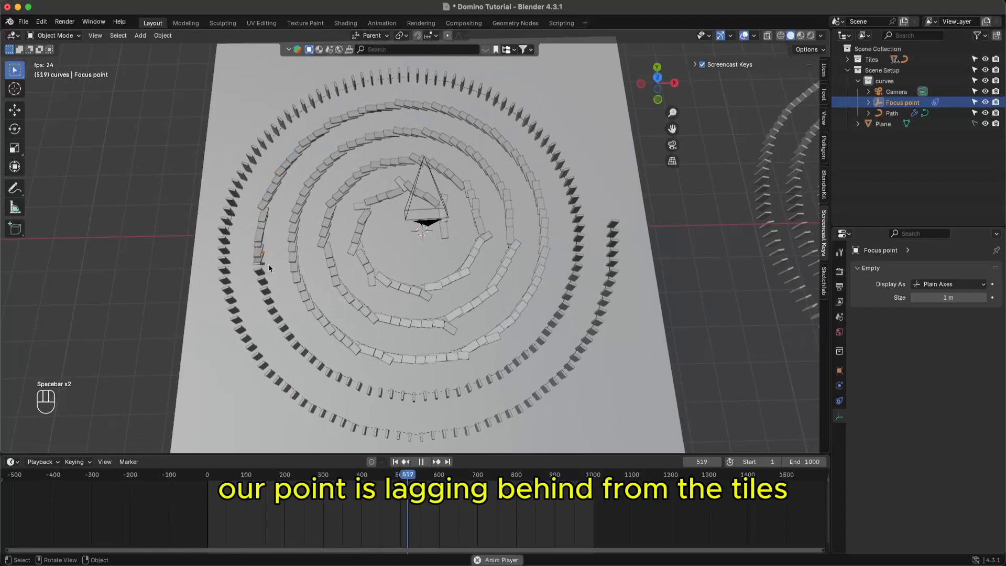
pyautogui.press('space')
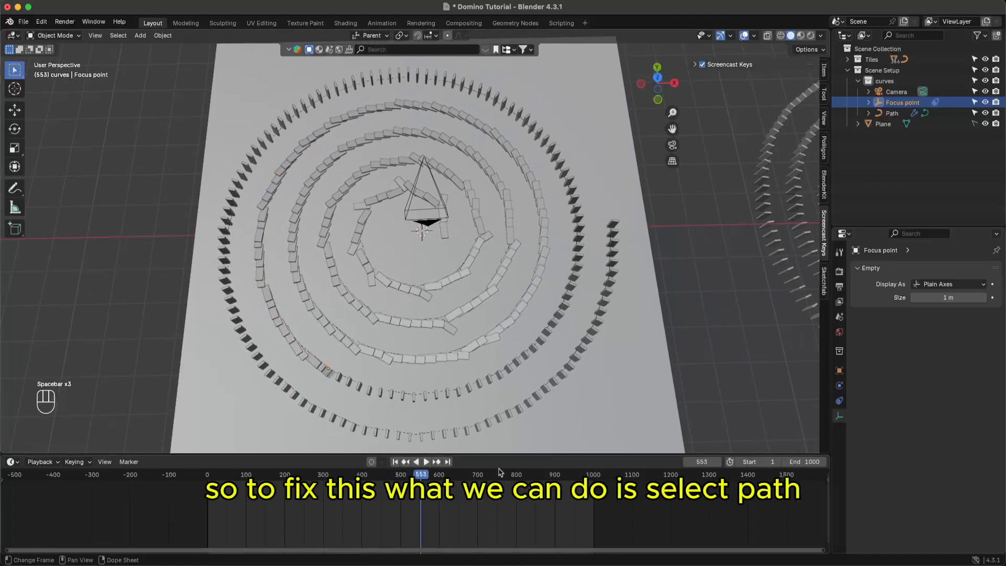
pyautogui.moveTo(381, 481); pyautogui.dragTo(208, 477)
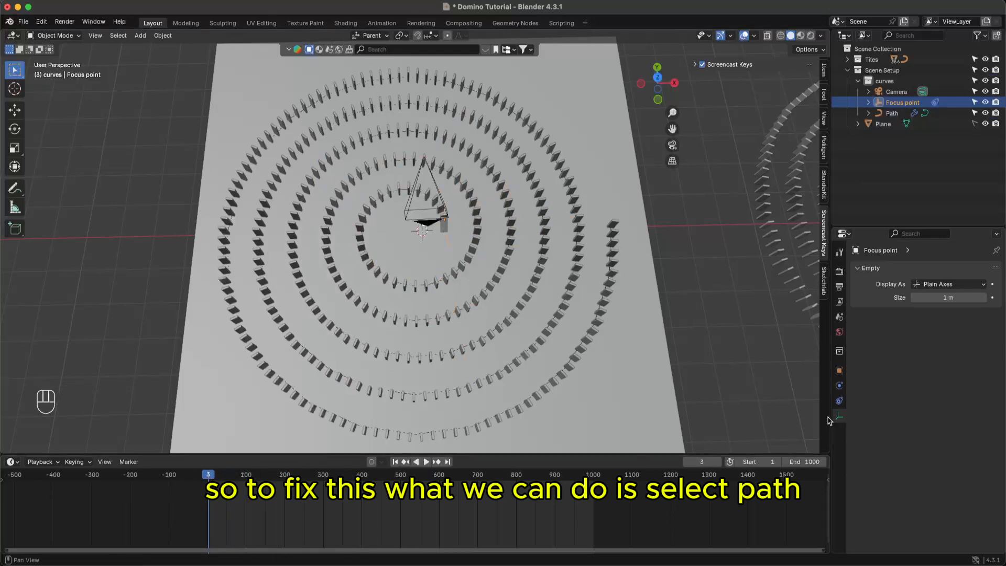
# - Set the Path animation Frames to 1100 at frame 1 and keyframe it
pyautogui.click(892, 113)
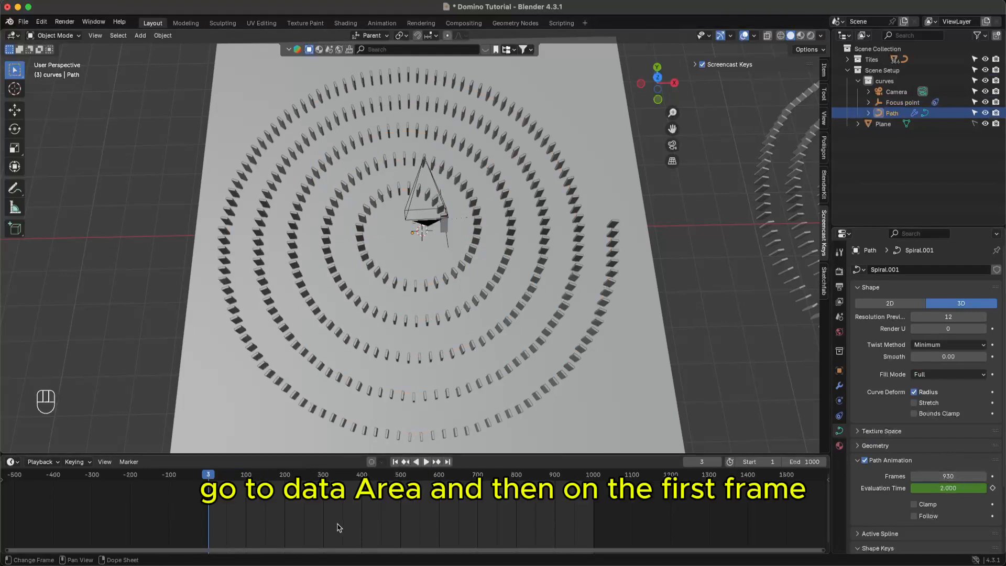
pyautogui.press('shift')
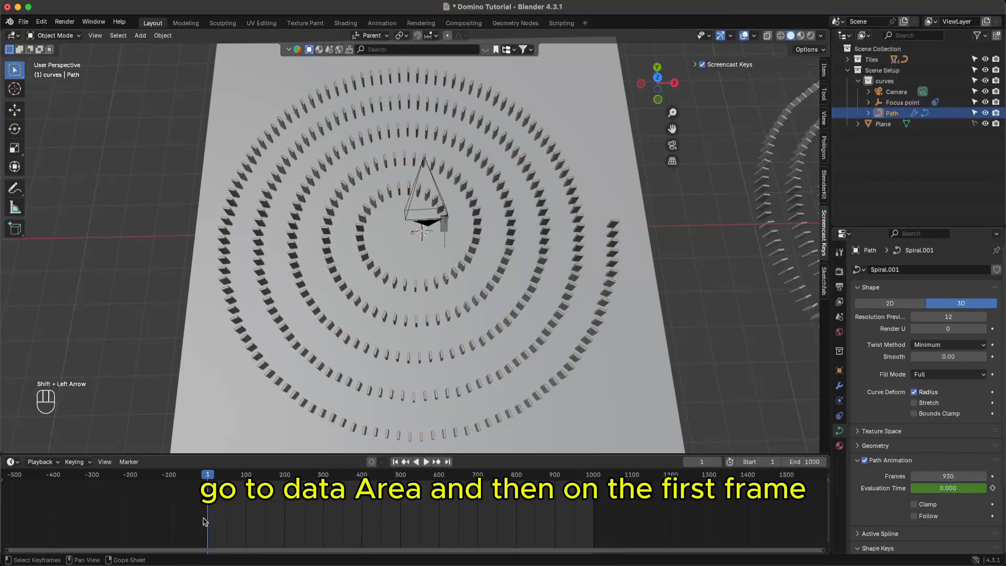
pyautogui.click(949, 475)
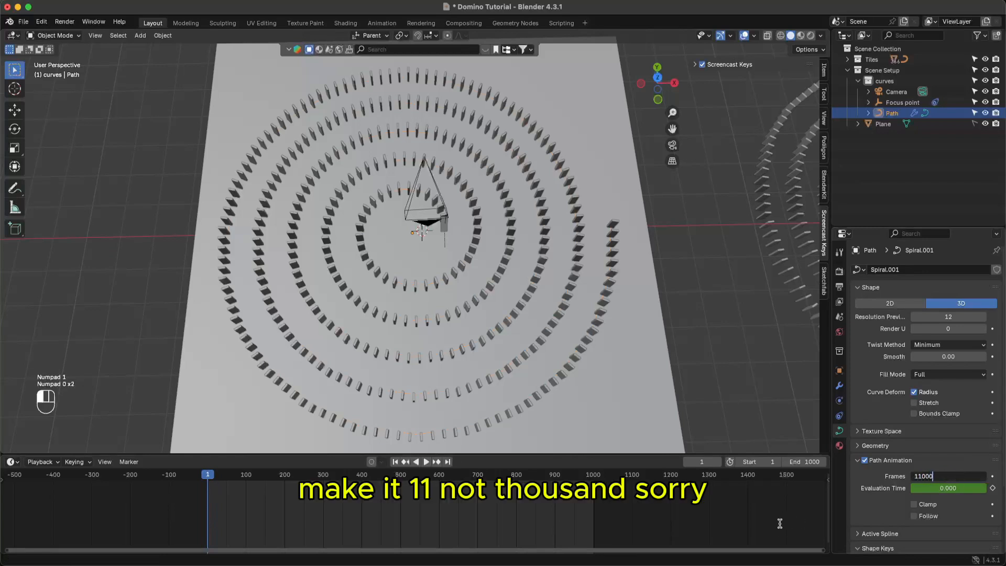
pyautogui.press('Return')
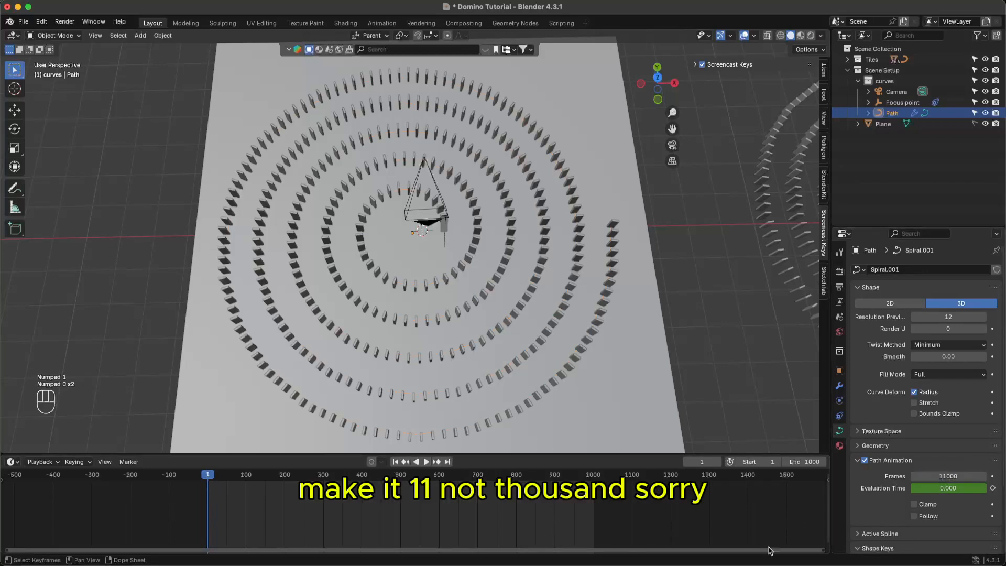
pyautogui.click(967, 477)
pyautogui.click(968, 477)
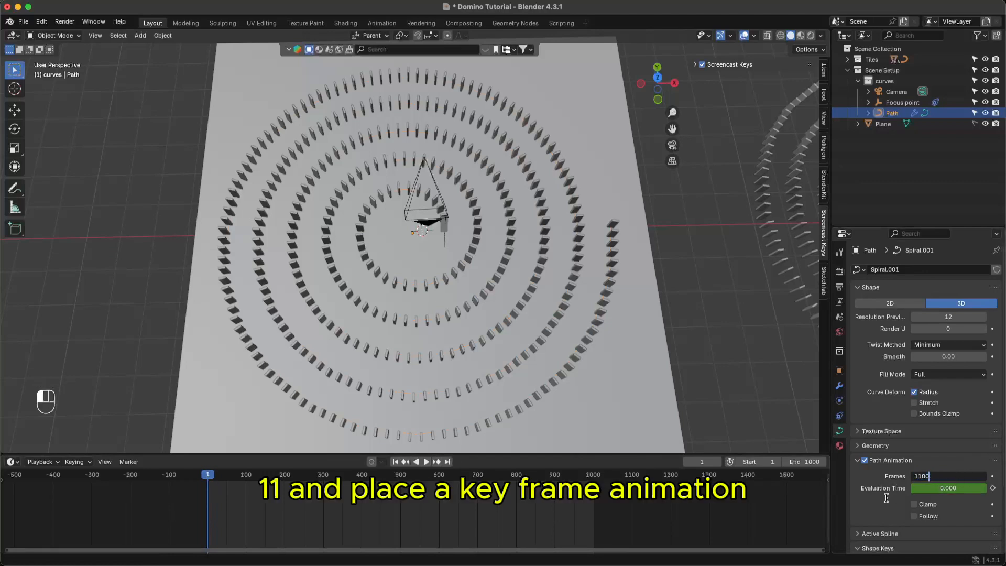
pyautogui.press('Return')
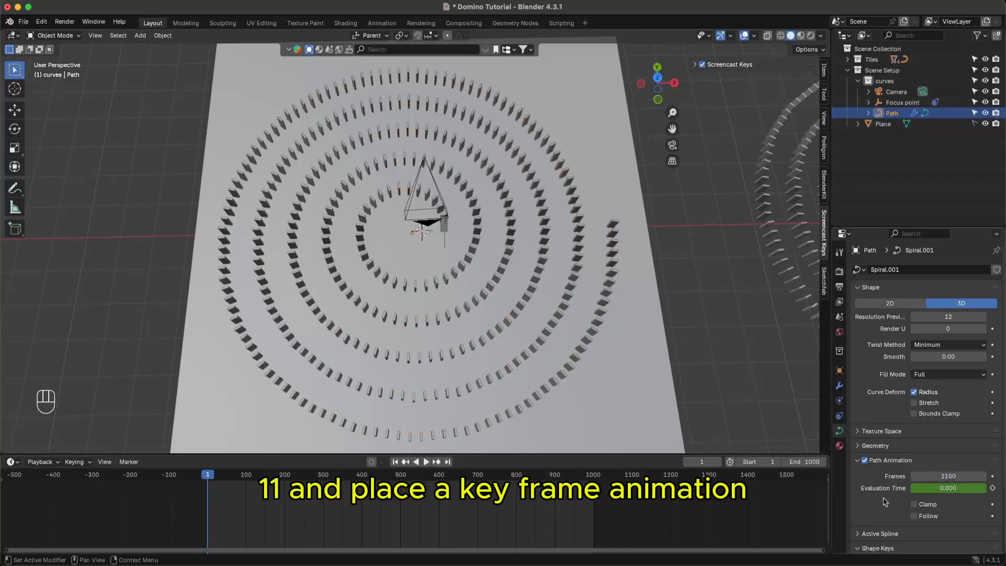
pyautogui.click(994, 478)
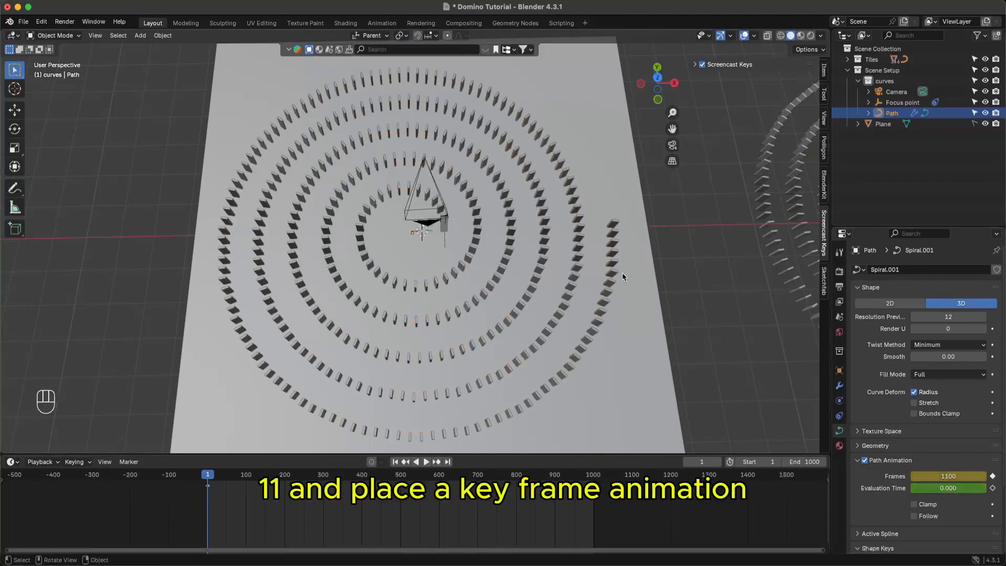
# - After checking playback, raise the Frames value to 1370 at frame 1 and re-key it
pyautogui.press('space')
pyautogui.press('space')
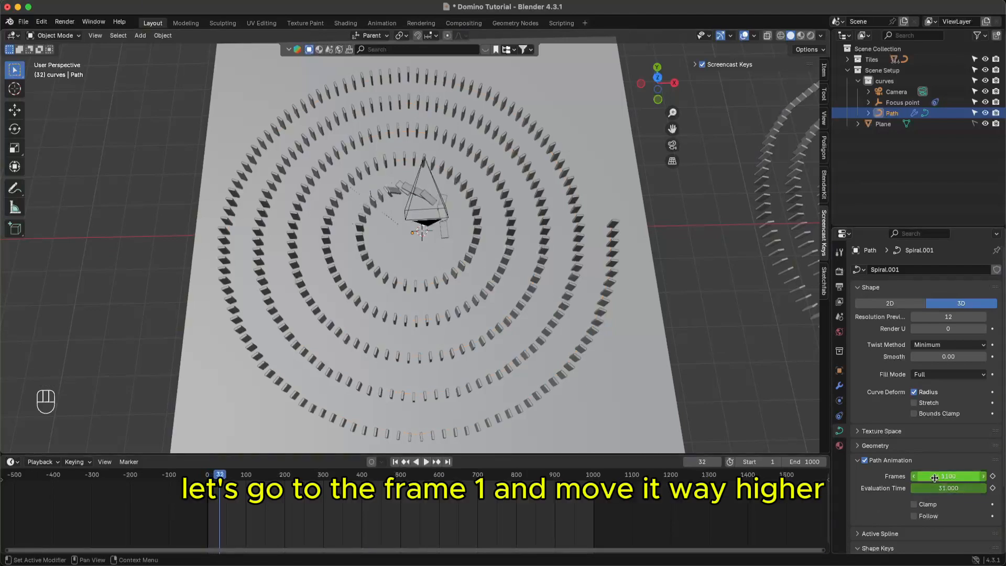
pyautogui.hotkey('shift', 'Left')
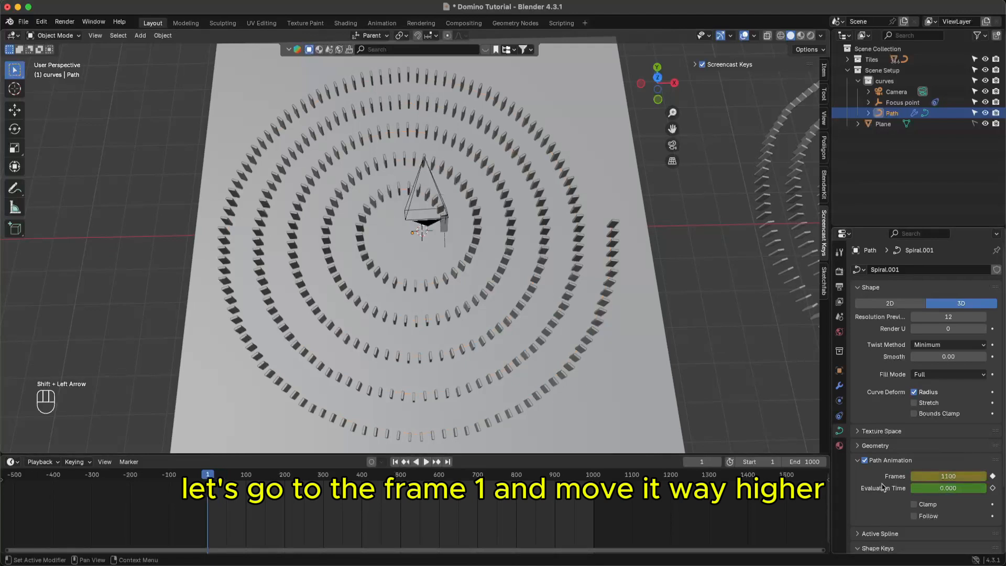
pyautogui.moveTo(936, 475)
pyautogui.mouseDown()
pyautogui.moveTo(985, 476)
pyautogui.moveTo(944, 476)
pyautogui.mouseUp()
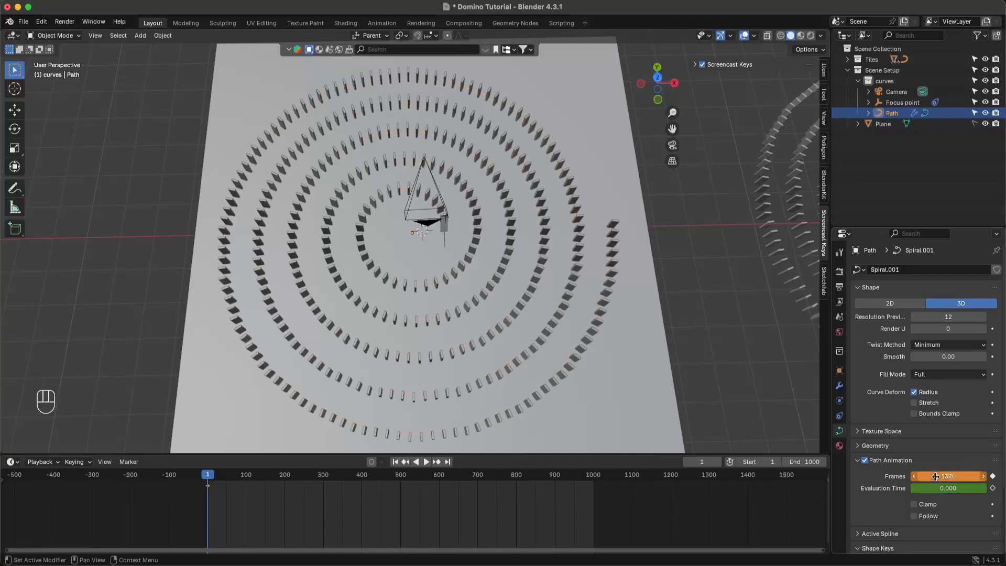
pyautogui.click(993, 476)
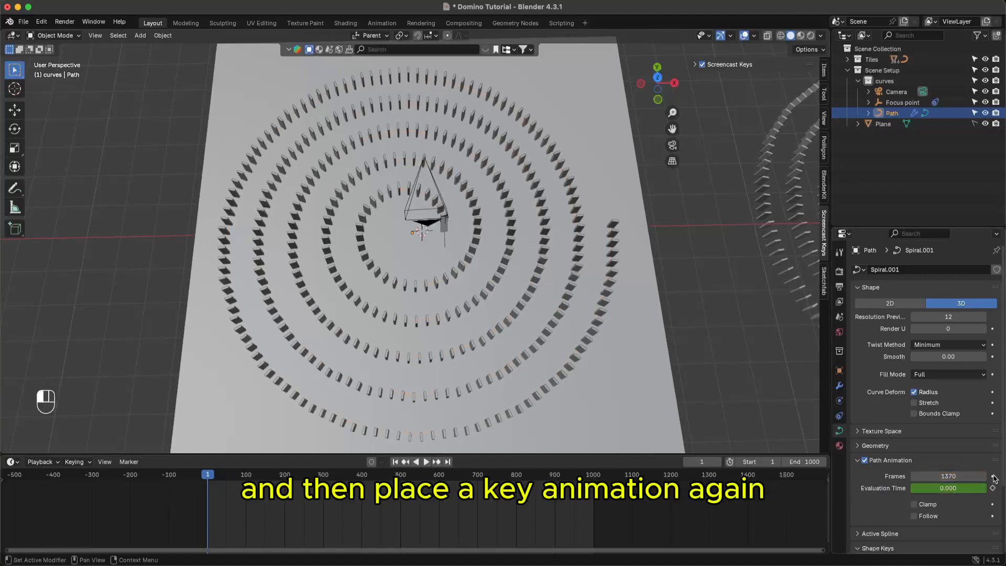
# - Keyframe the path Frames value lowered to 1227 around frame 49
pyautogui.press('space')
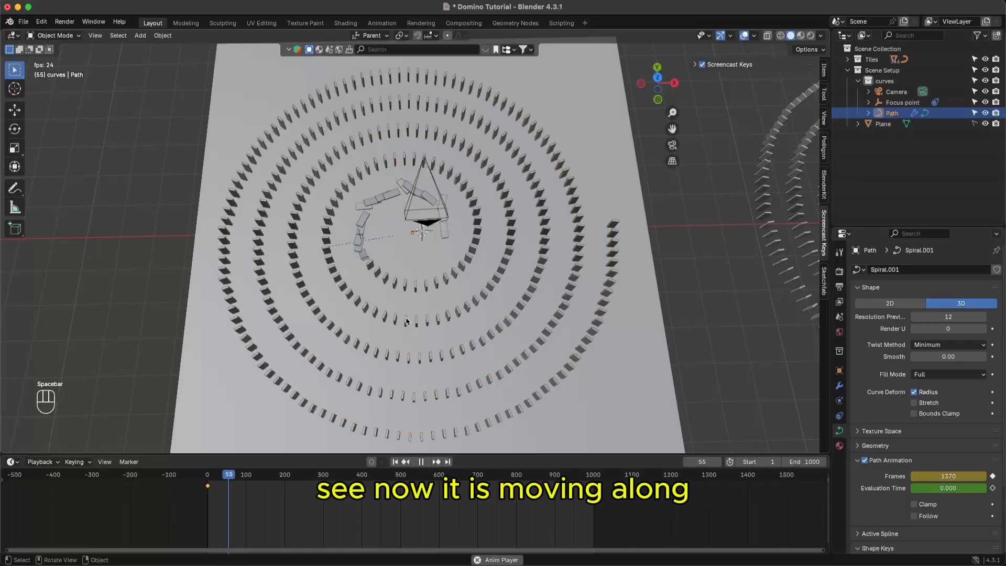
pyautogui.press('space')
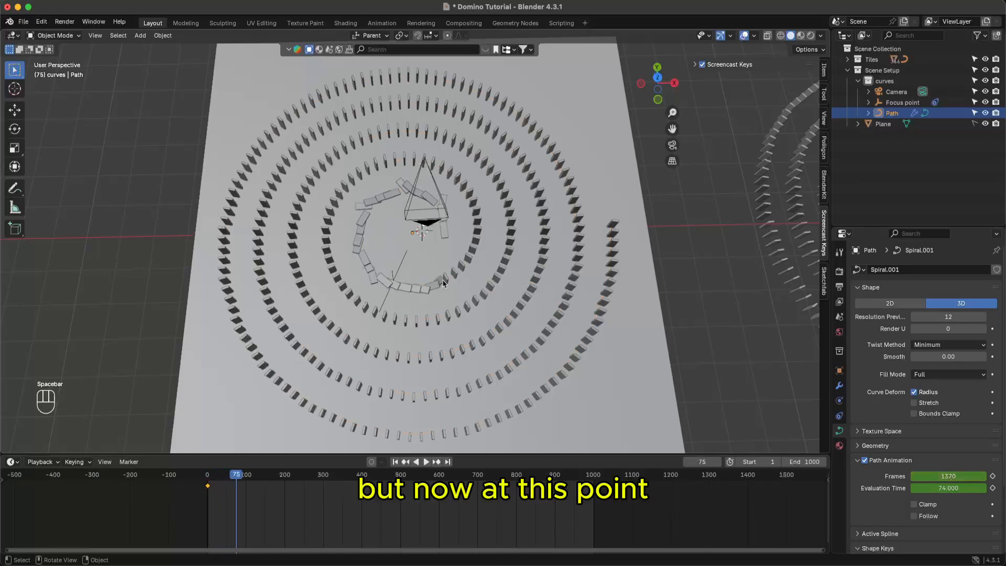
pyautogui.keyDown('ctrl'); pyautogui.moveTo(437, 285); pyautogui.dragTo(407, 302, button='middle'); pyautogui.keyUp('ctrl')
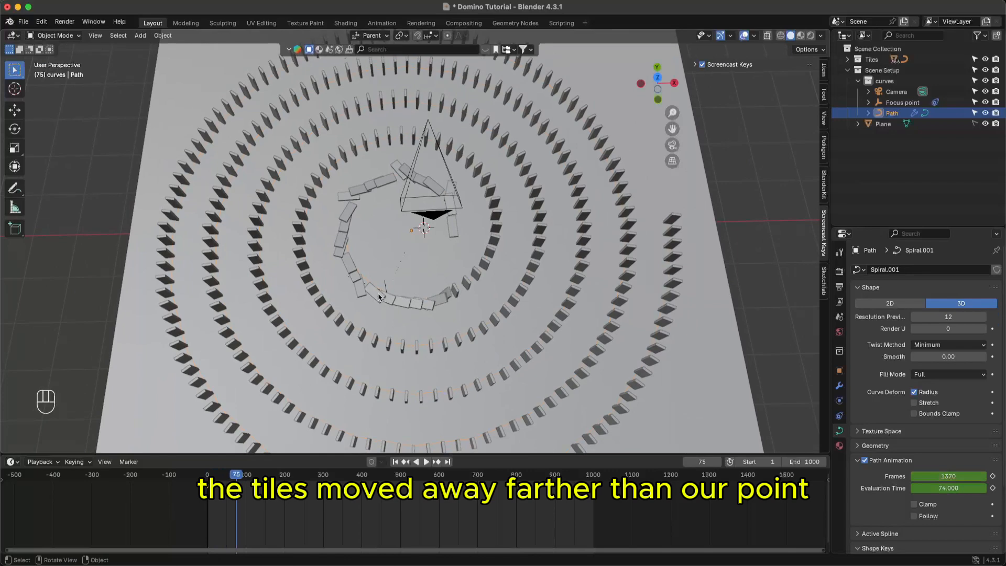
pyautogui.moveTo(236, 476); pyautogui.dragTo(227, 476)
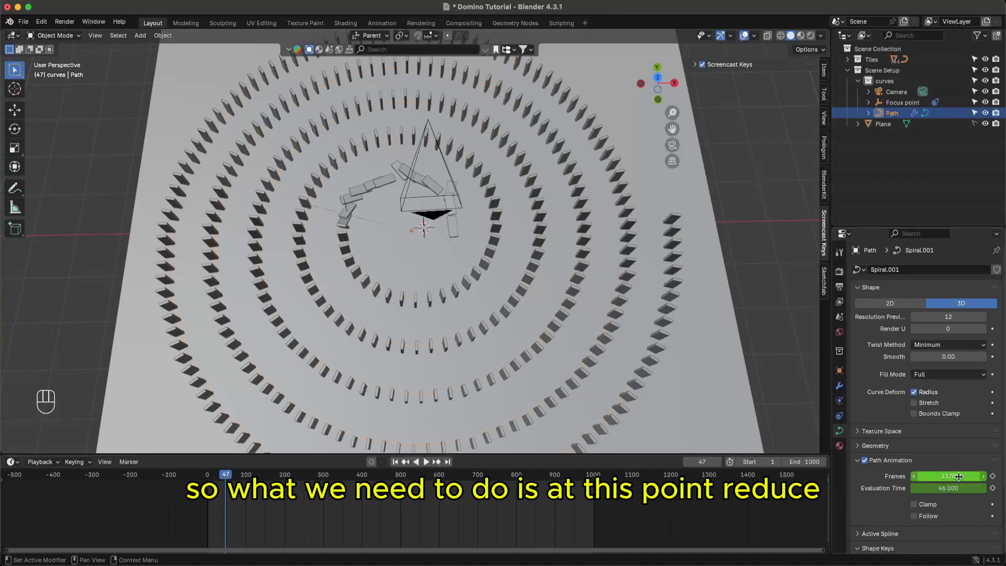
pyautogui.moveTo(948, 475); pyautogui.dragTo(886, 476)
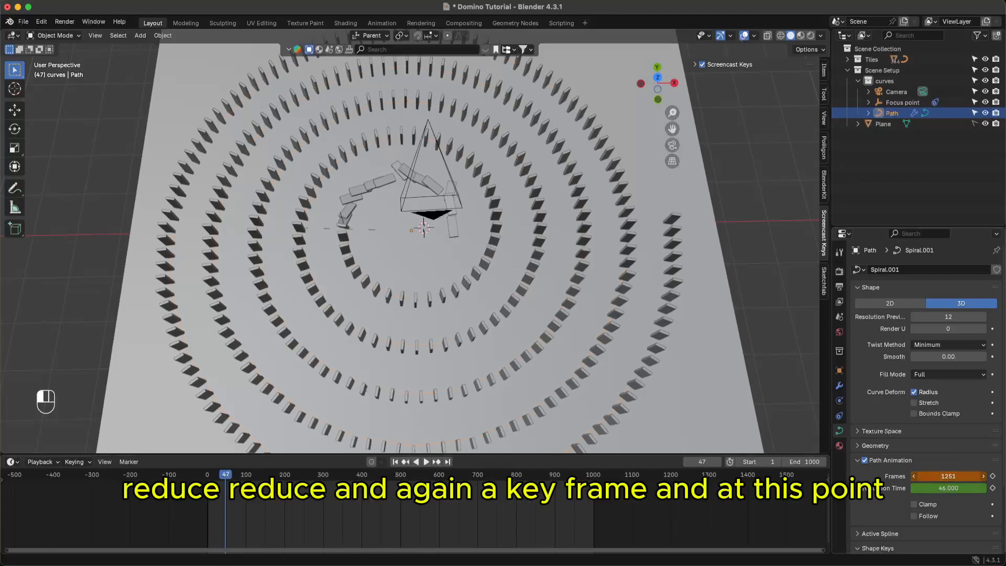
pyautogui.click(992, 476)
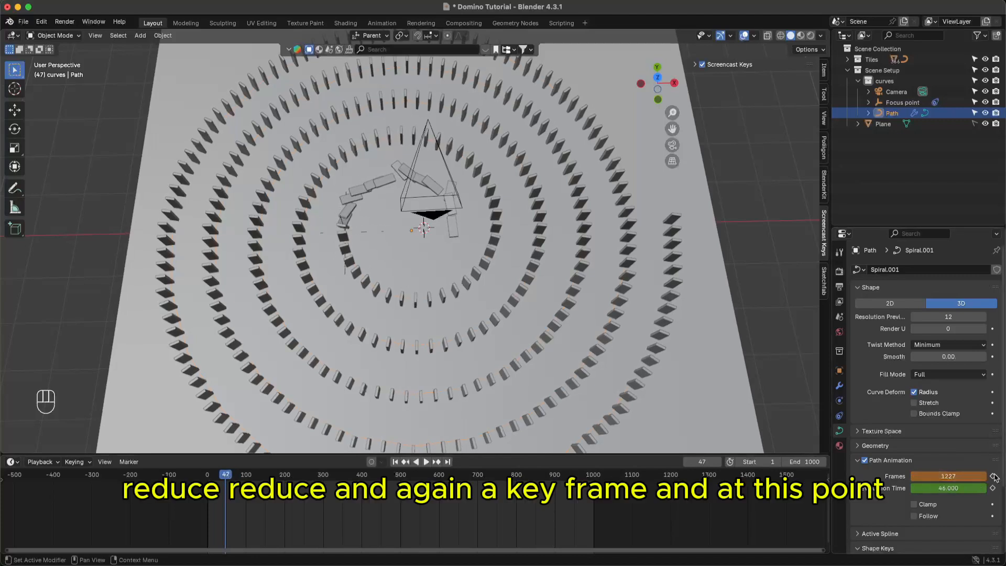
# - Keyframe the path Frames value at 1198 on frame 60
pyautogui.press('space')
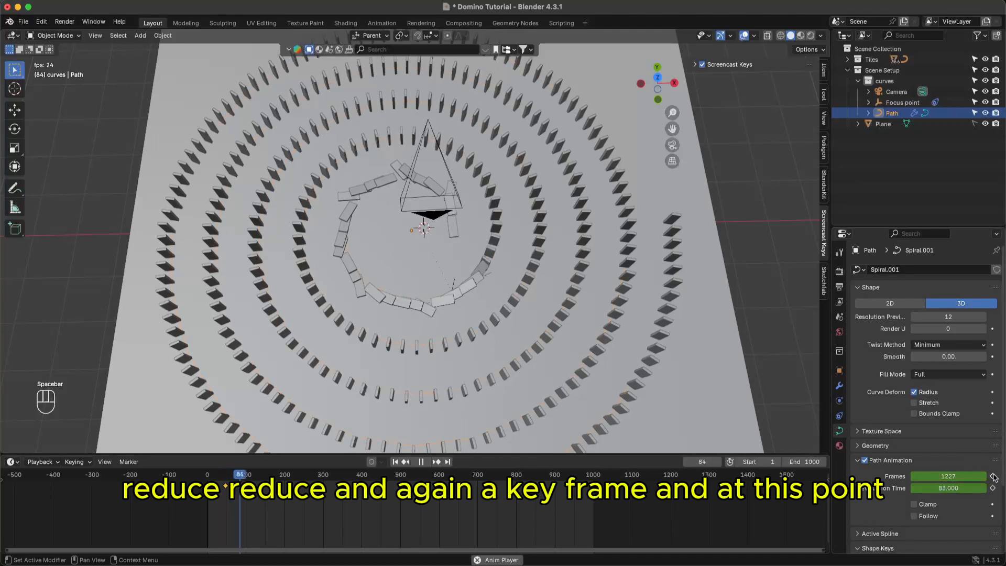
pyautogui.press('space')
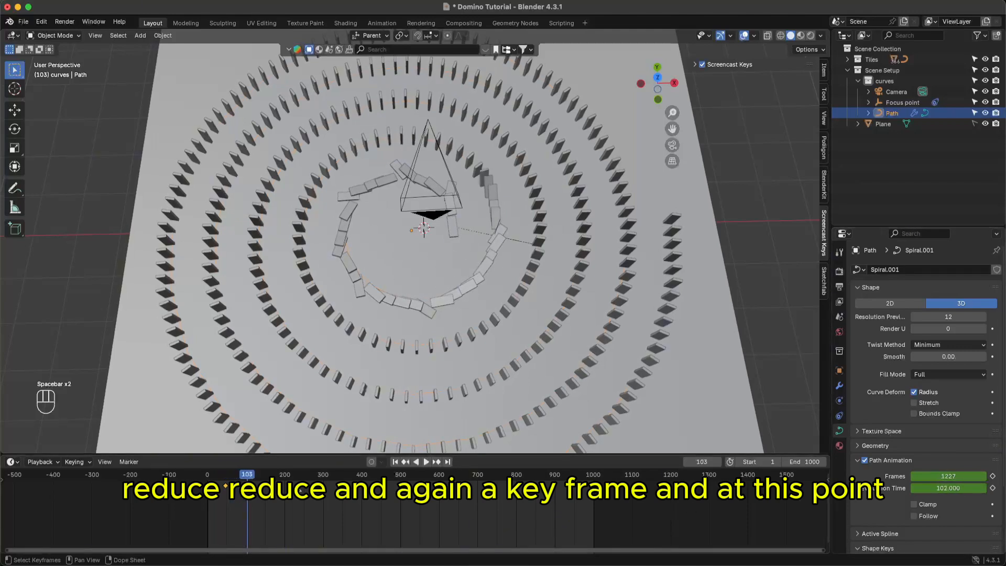
pyautogui.moveTo(247, 481); pyautogui.dragTo(232, 482)
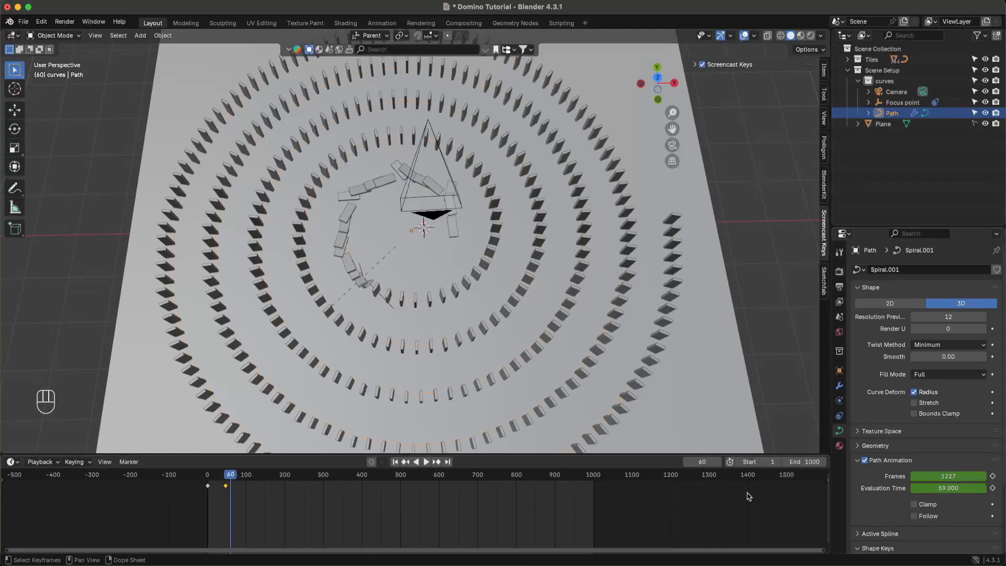
pyautogui.moveTo(948, 476)
pyautogui.mouseDown()
pyautogui.moveTo(925, 476)
pyautogui.moveTo(946, 476)
pyautogui.mouseUp()
pyautogui.click(993, 476)
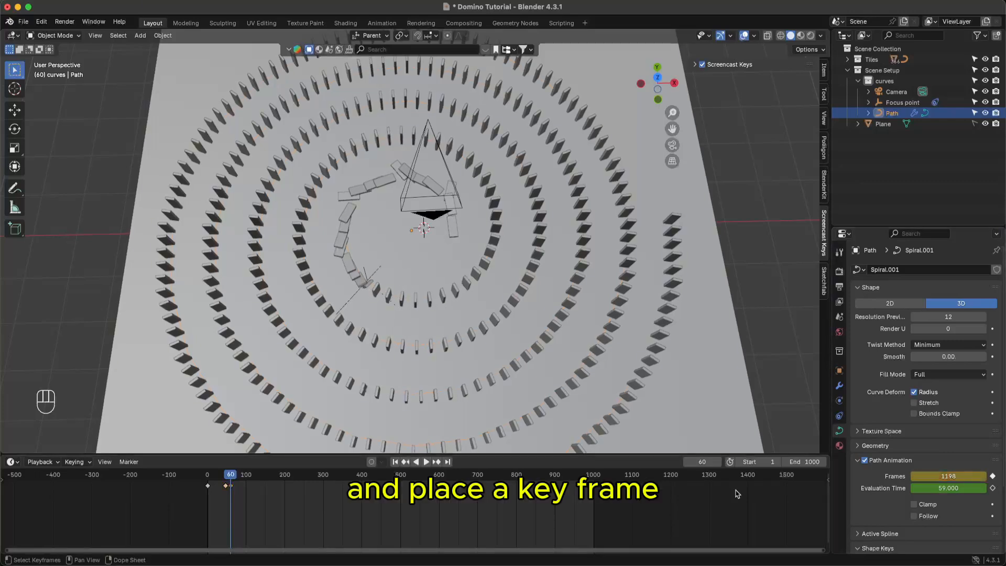
# - Keyframe Frames at 1134 on frame 76, then box-select the crowded early keys
pyautogui.press('space')
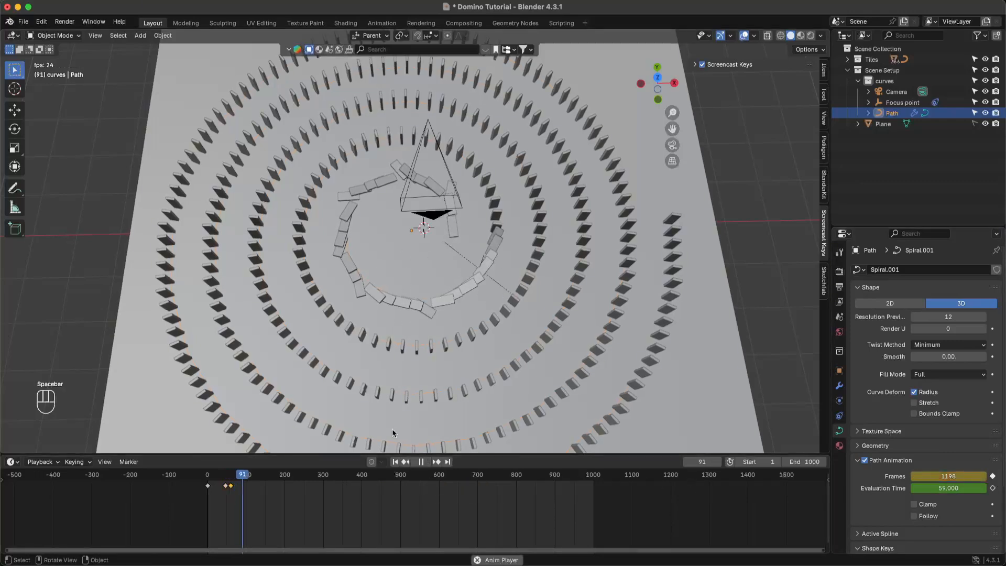
pyautogui.press('space')
pyautogui.click(243, 477)
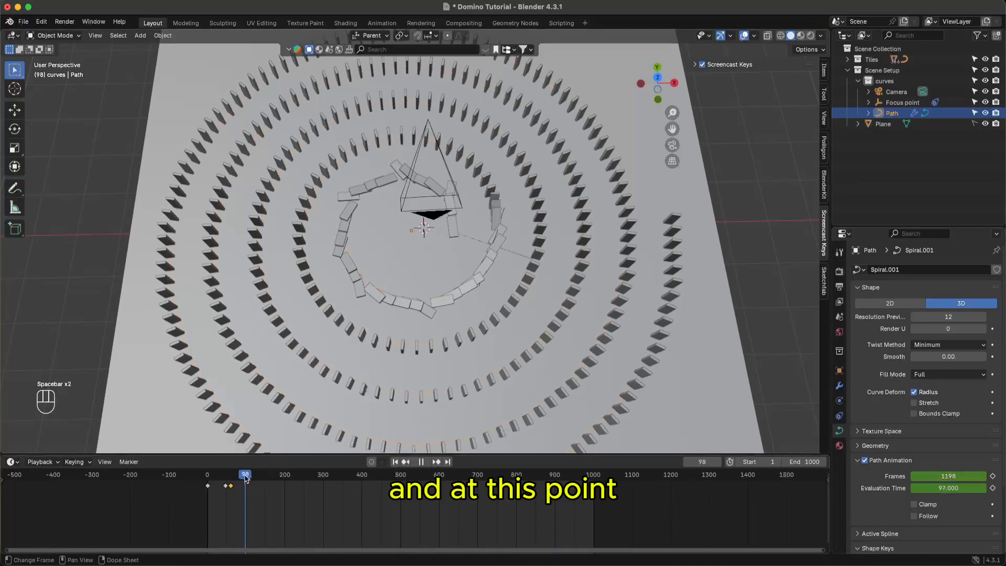
pyautogui.moveTo(244, 477); pyautogui.dragTo(238, 478)
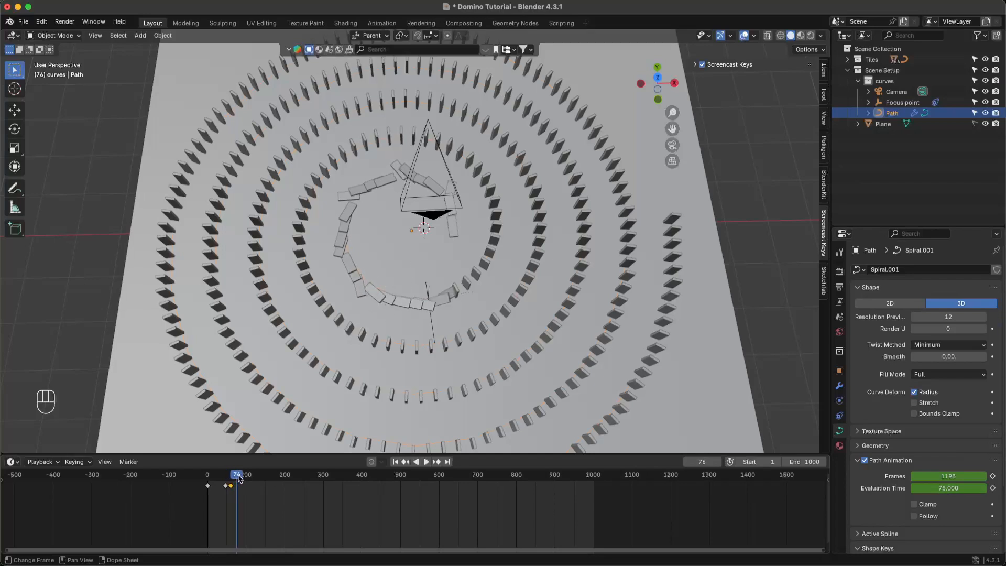
pyautogui.moveTo(946, 477); pyautogui.dragTo(941, 477)
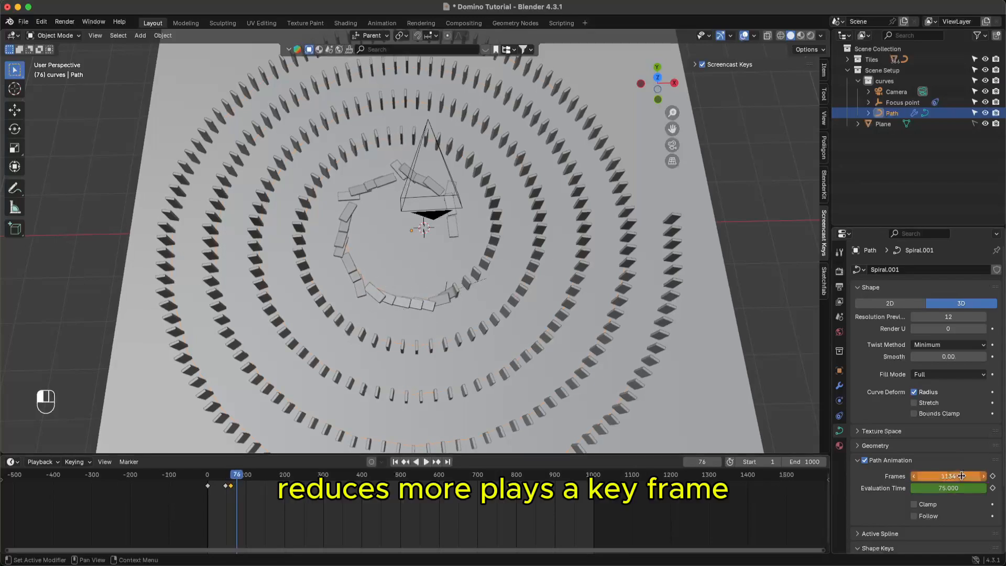
pyautogui.click(993, 477)
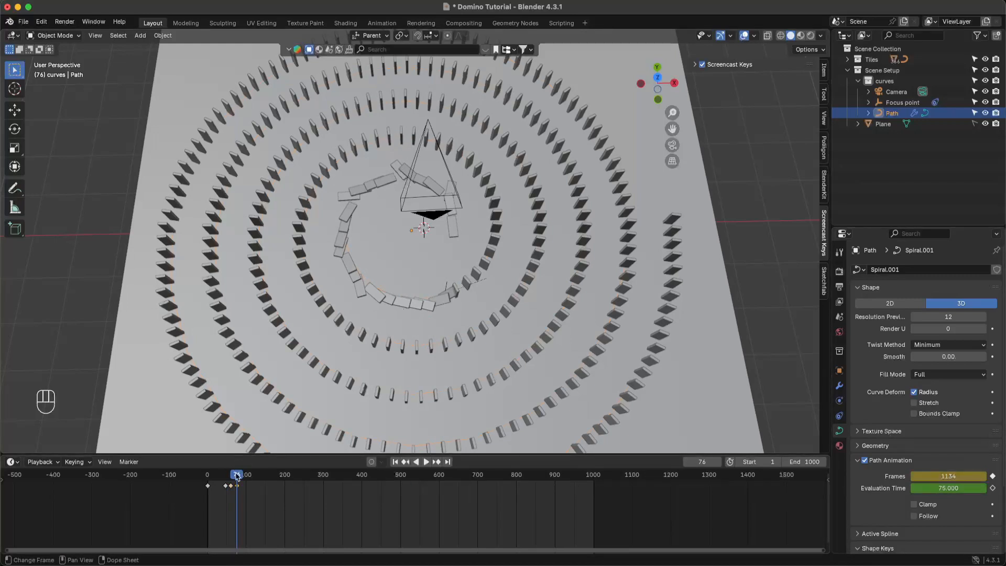
pyautogui.moveTo(237, 476); pyautogui.dragTo(299, 476)
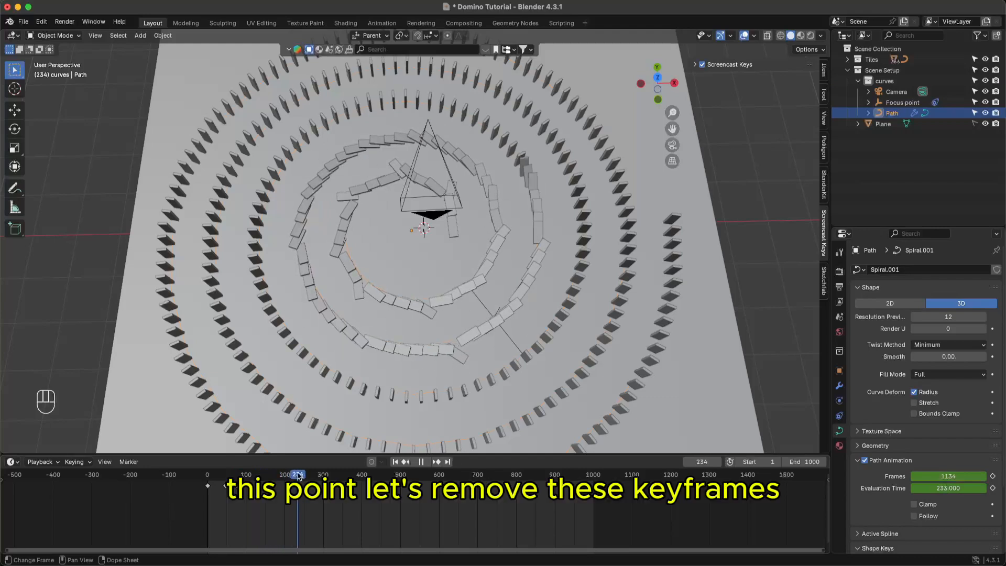
pyautogui.moveTo(224, 487); pyautogui.dragTo(230, 493)
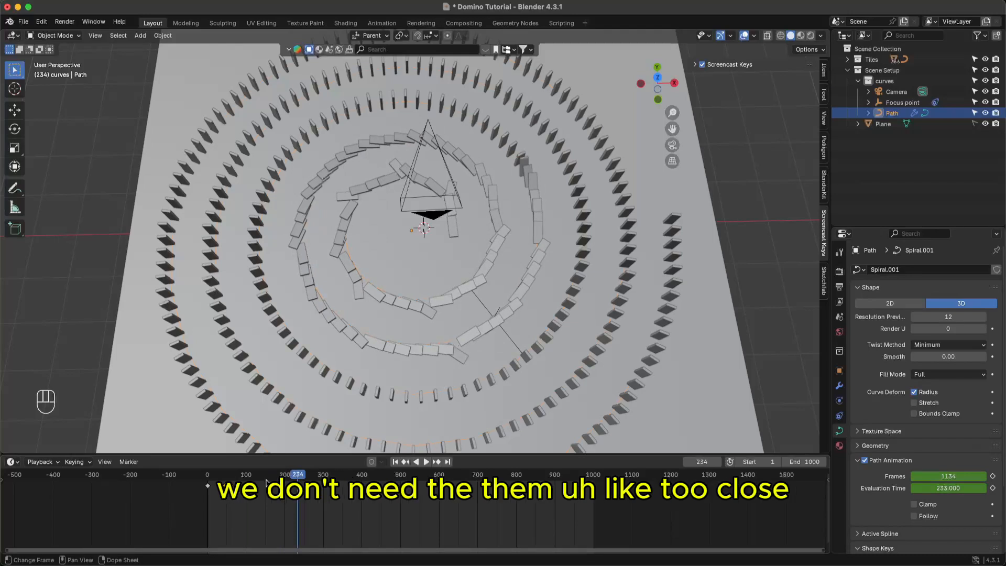
# - Delete the selected keyframes and key the path Frames at 1011 near frame 137
pyautogui.press('x')
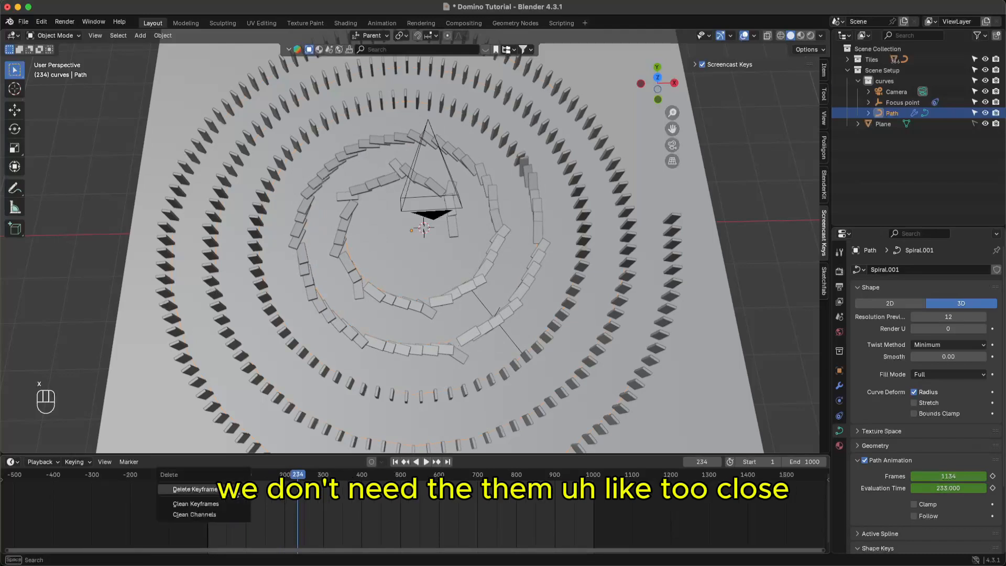
pyautogui.click(231, 489)
pyautogui.moveTo(276, 477)
pyautogui.mouseDown()
pyautogui.moveTo(230, 478)
pyautogui.moveTo(262, 477)
pyautogui.mouseUp()
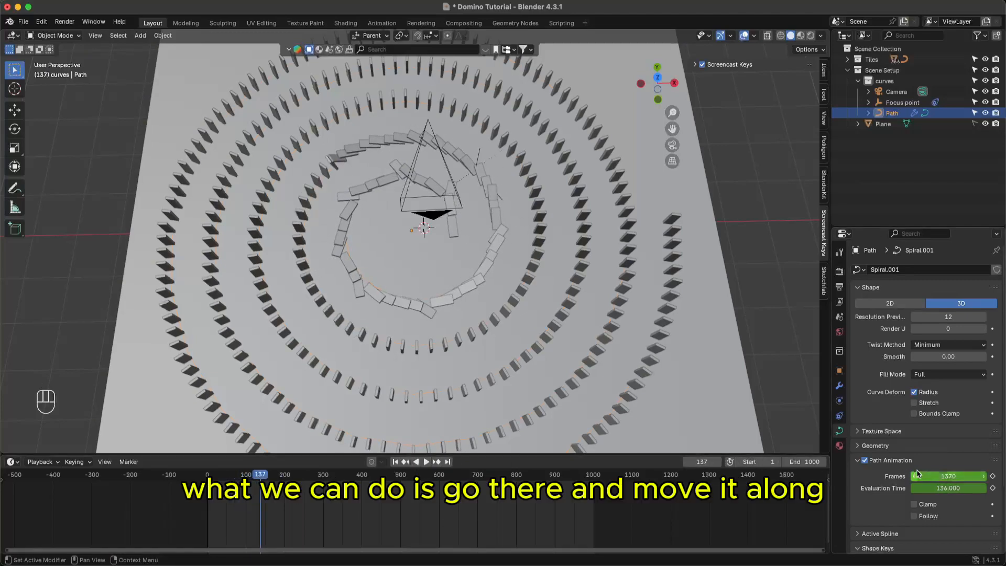
pyautogui.moveTo(932, 473); pyautogui.dragTo(924, 473)
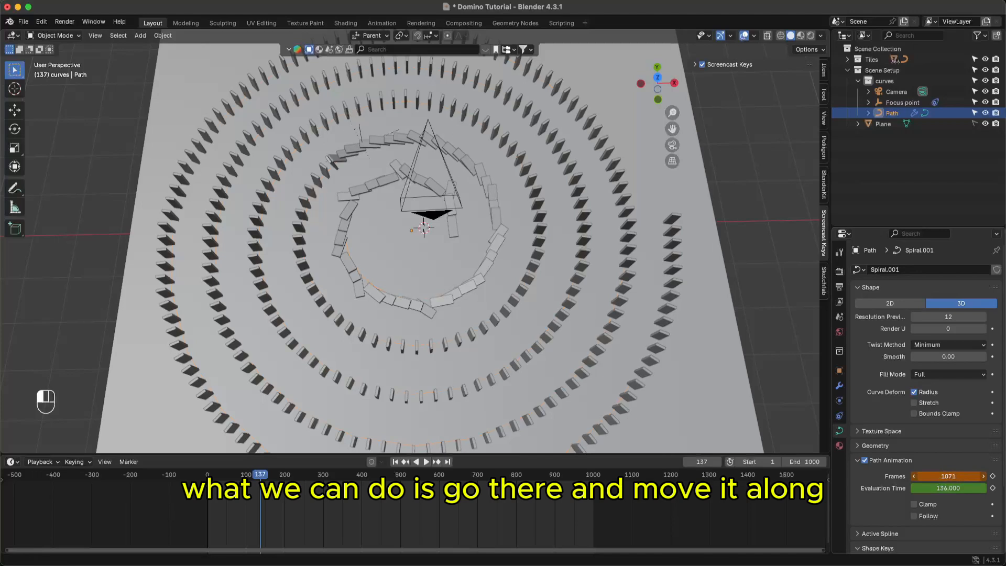
pyautogui.moveTo(924, 474); pyautogui.dragTo(922, 475)
pyautogui.click(993, 476)
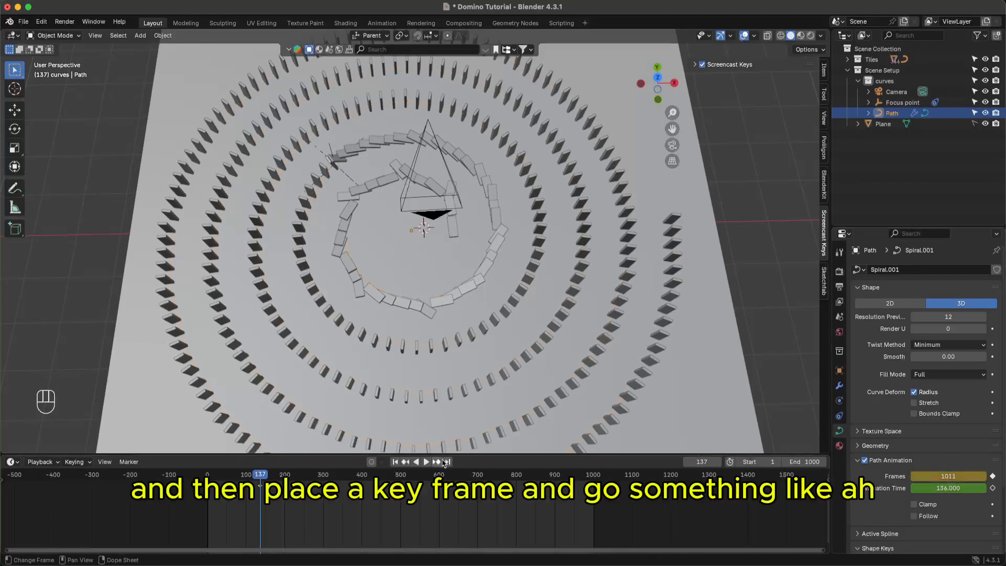
# - Keyframe the path Frames value at 936 on frame 378
pyautogui.press('space')
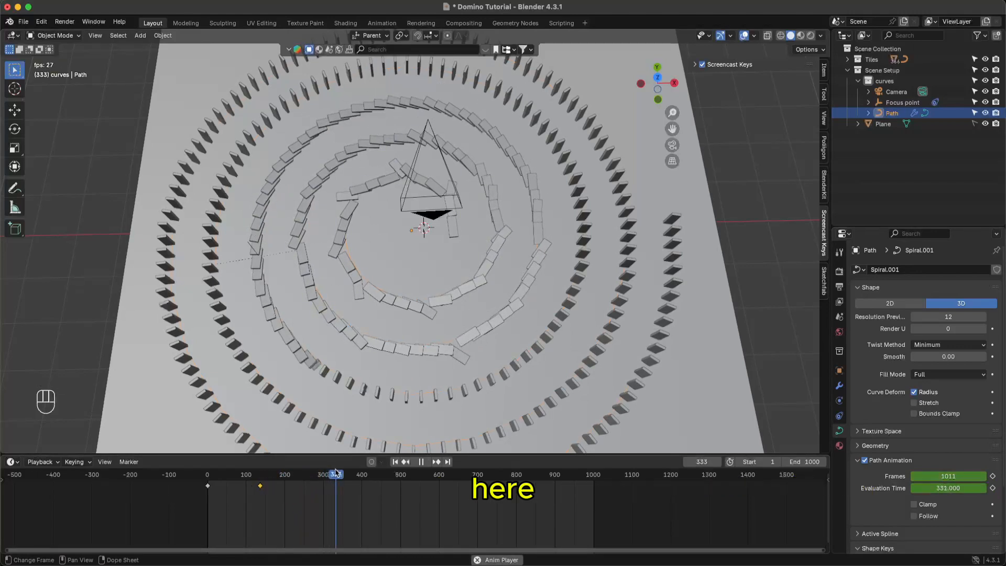
pyautogui.press('space')
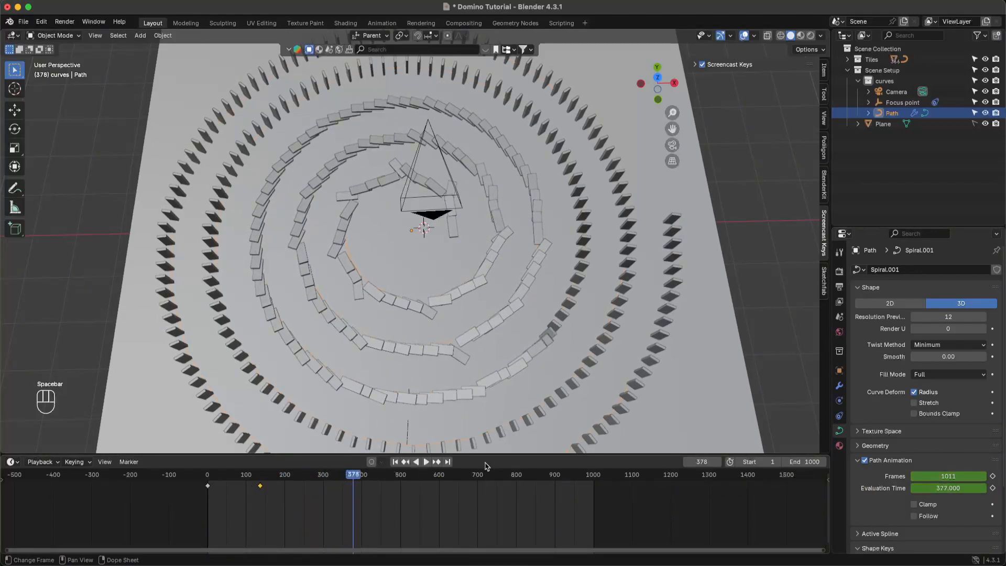
pyautogui.moveTo(925, 474); pyautogui.dragTo(972, 474)
pyautogui.click(993, 476)
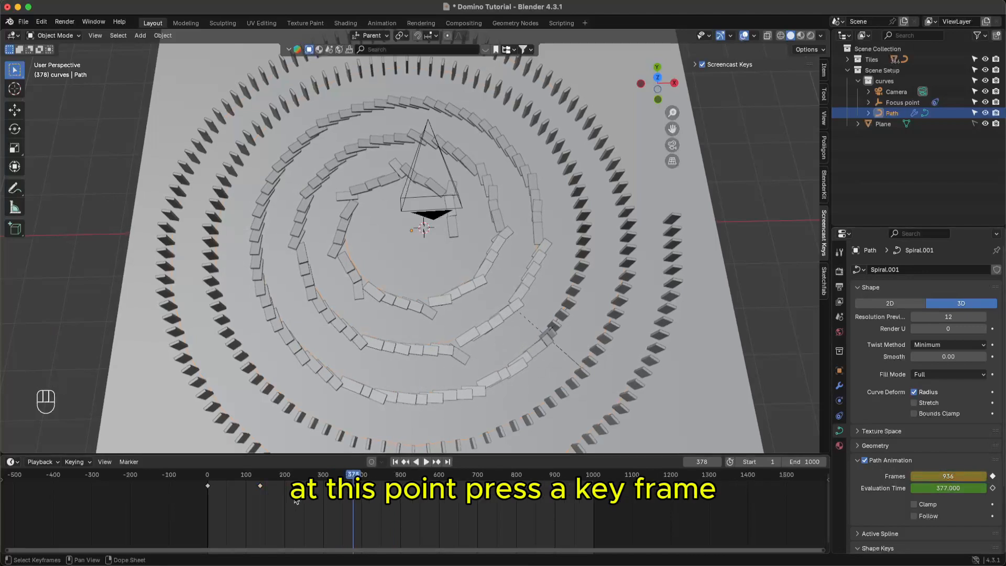
# - Replay from the start, then move to frame 657 and lower the Frames value further
pyautogui.hotkey('shift', 'Left')
pyautogui.press('space')
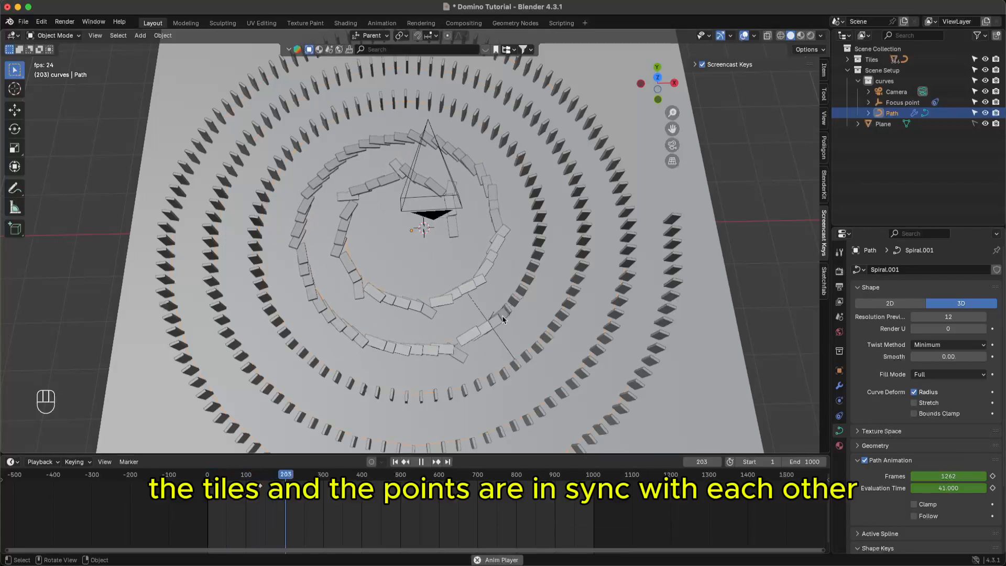
pyautogui.press('space')
pyautogui.moveTo(379, 476); pyautogui.dragTo(463, 479)
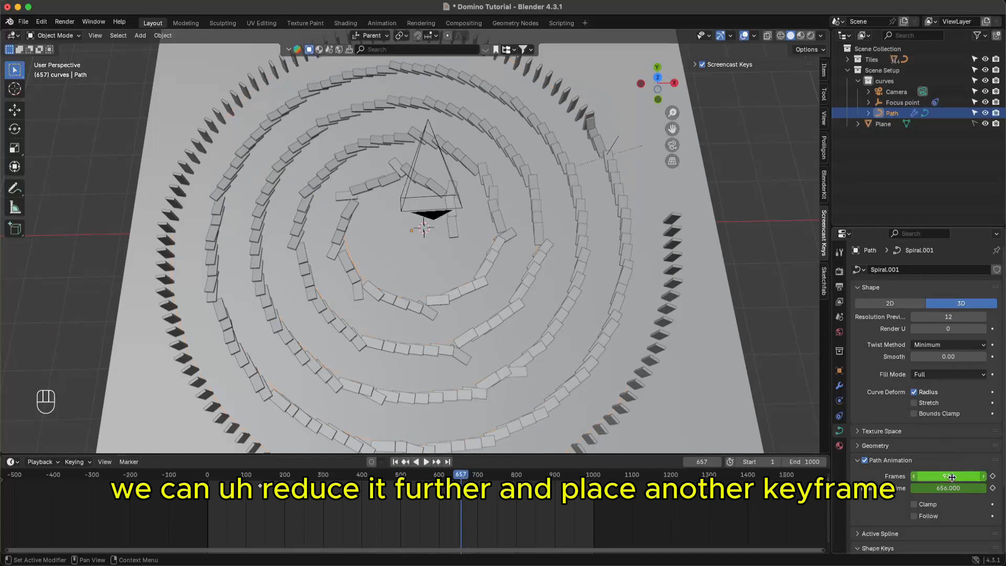
pyautogui.moveTo(949, 476); pyautogui.dragTo(947, 476)
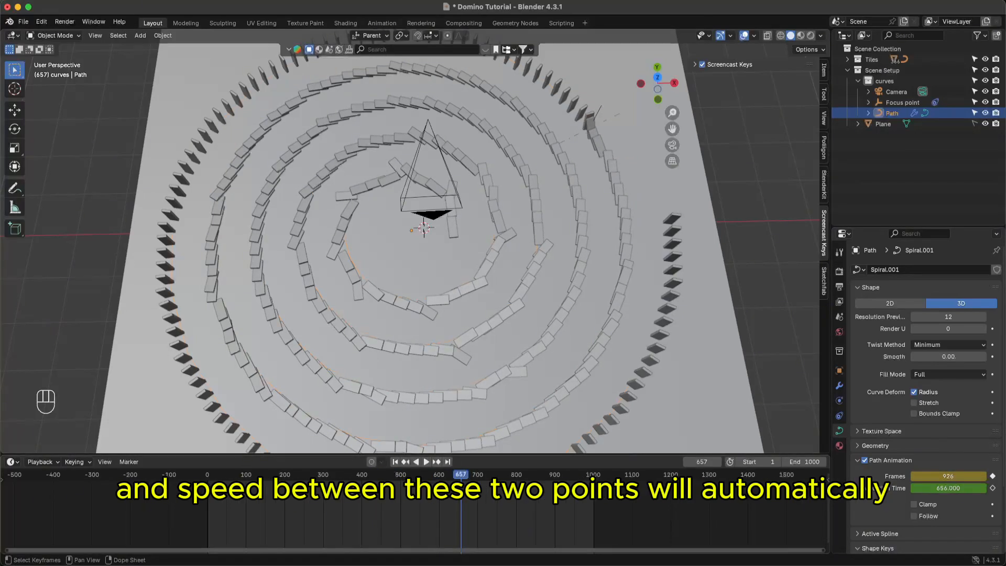
pyautogui.press('b')
pyautogui.moveTo(395, 486); pyautogui.dragTo(563, 480)
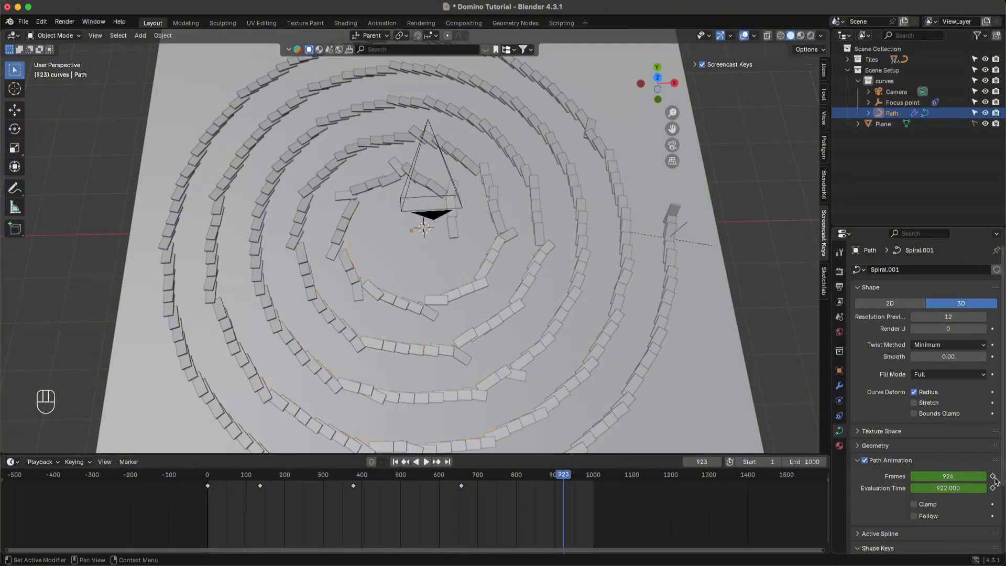
# - Key the Frames value at 921 near frame 923, save, and play the animation
pyautogui.moveTo(949, 477); pyautogui.dragTo(932, 477)
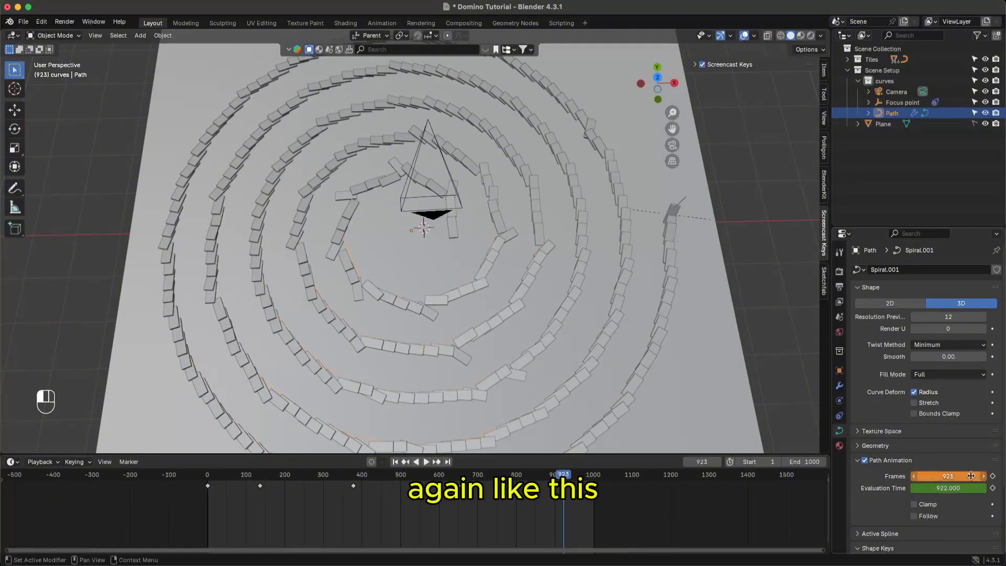
pyautogui.click(992, 477)
pyautogui.press('super+s')
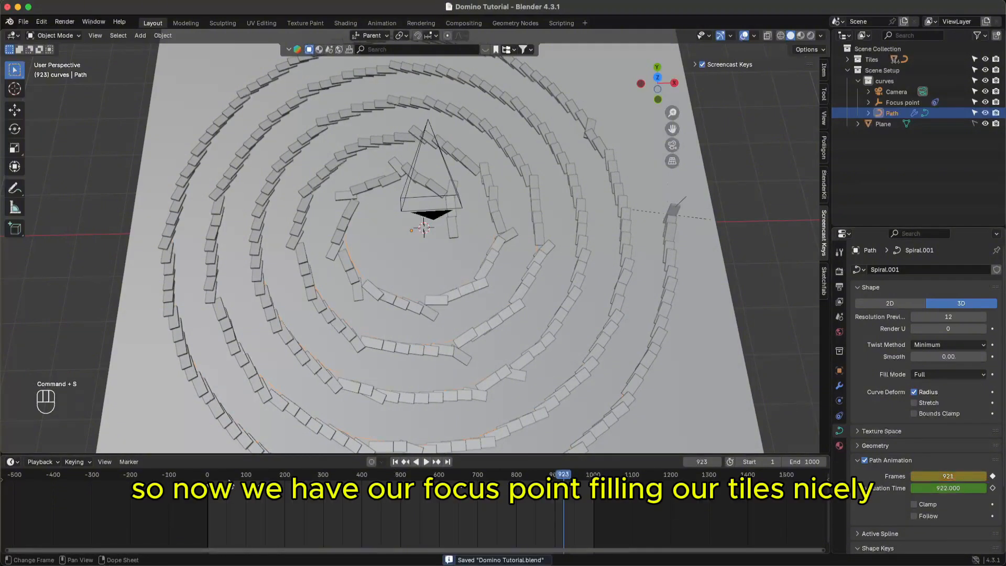
pyautogui.press('space')
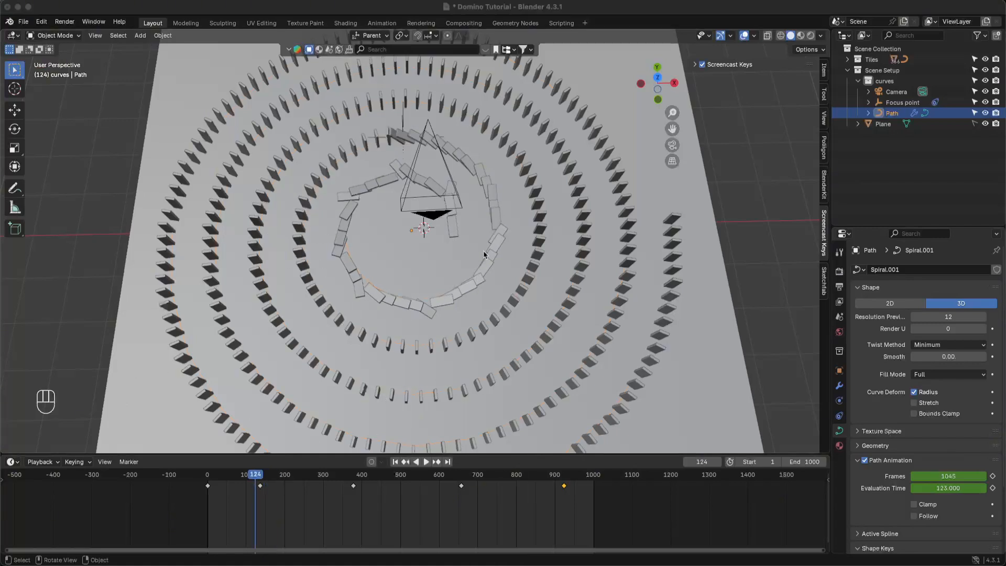
pyautogui.click(326, 412)
pyautogui.press('space')
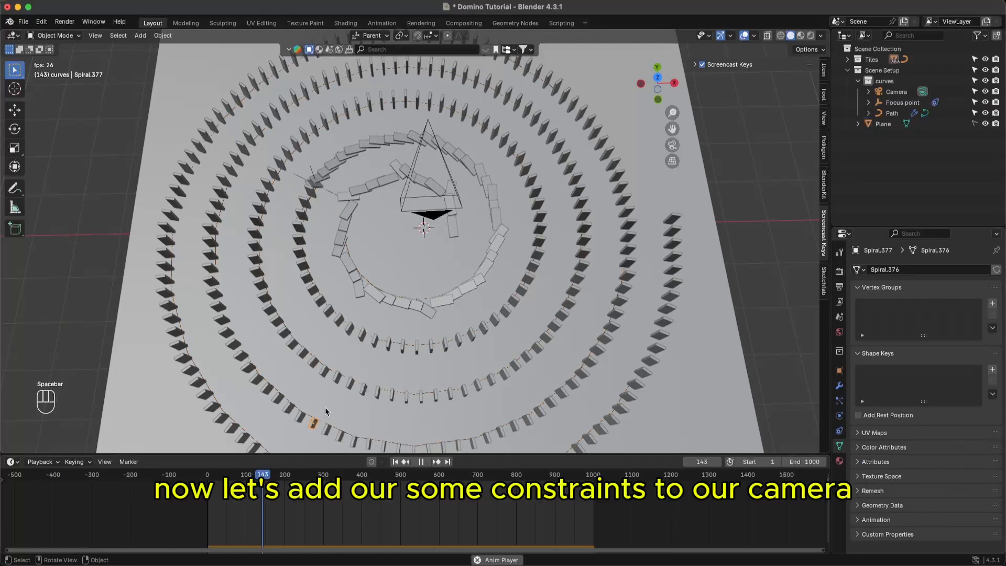
pyautogui.press('space')
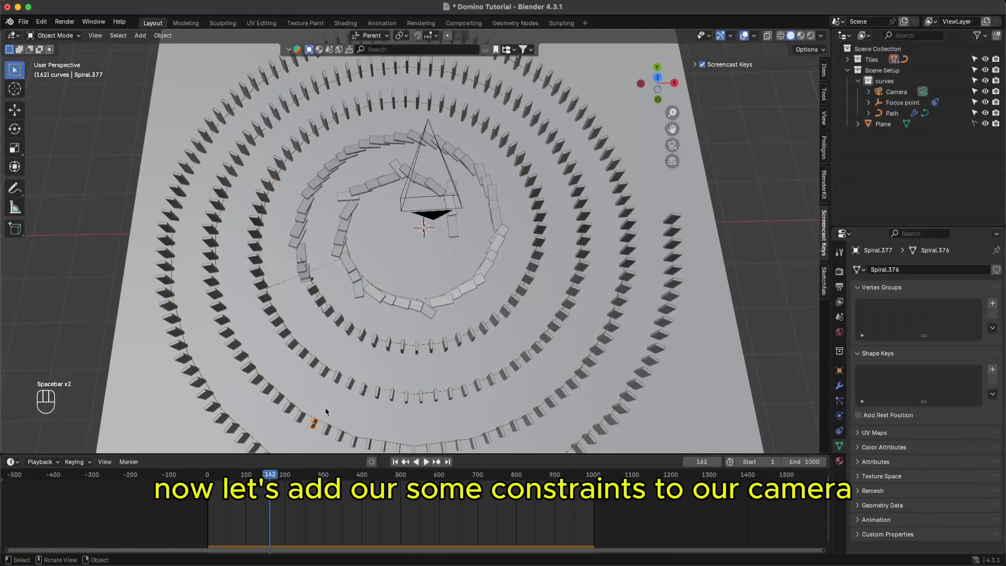
pyautogui.click(441, 208)
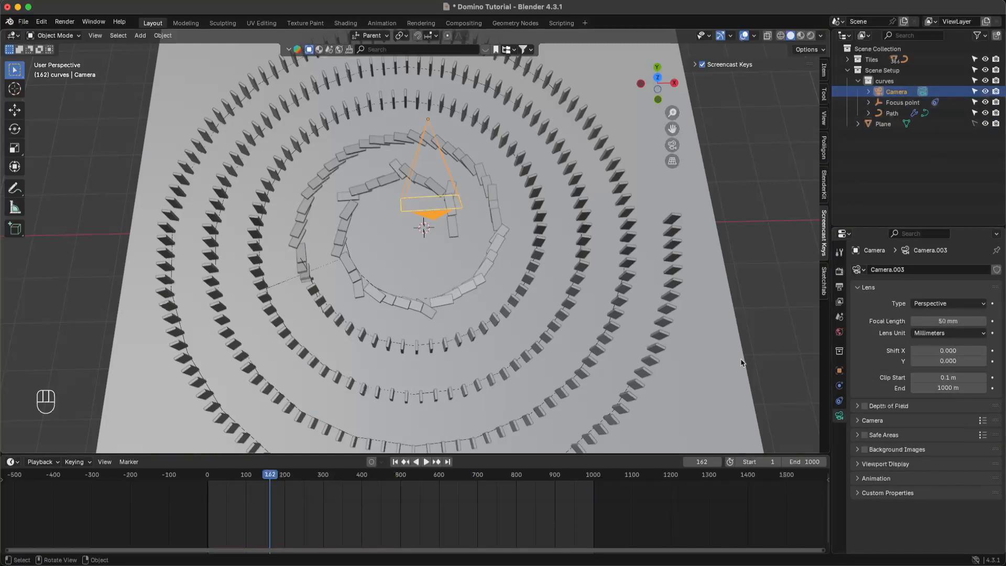
# - Give the camera a Follow Path constraint targeting the Path curve
pyautogui.click(840, 402)
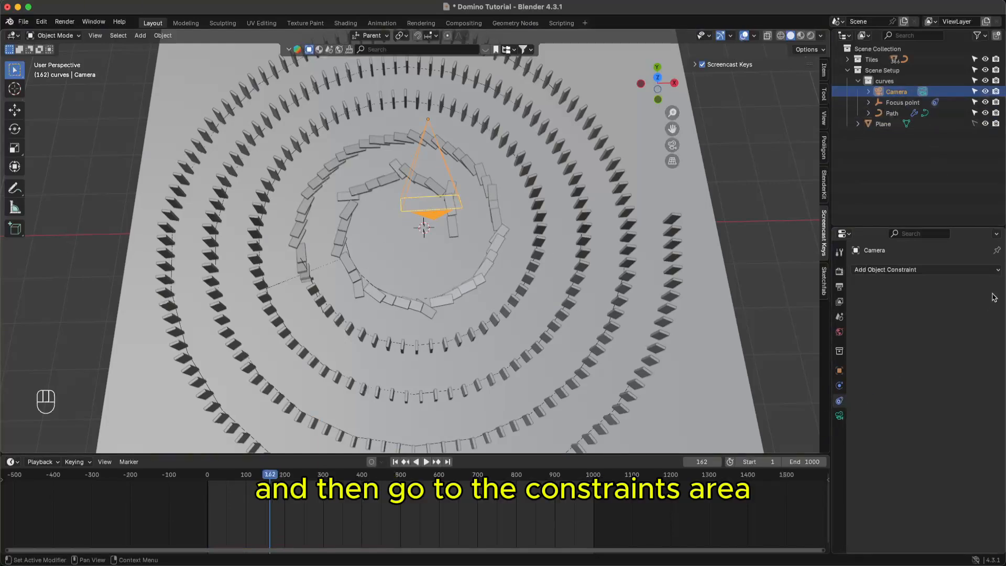
pyautogui.click(999, 270)
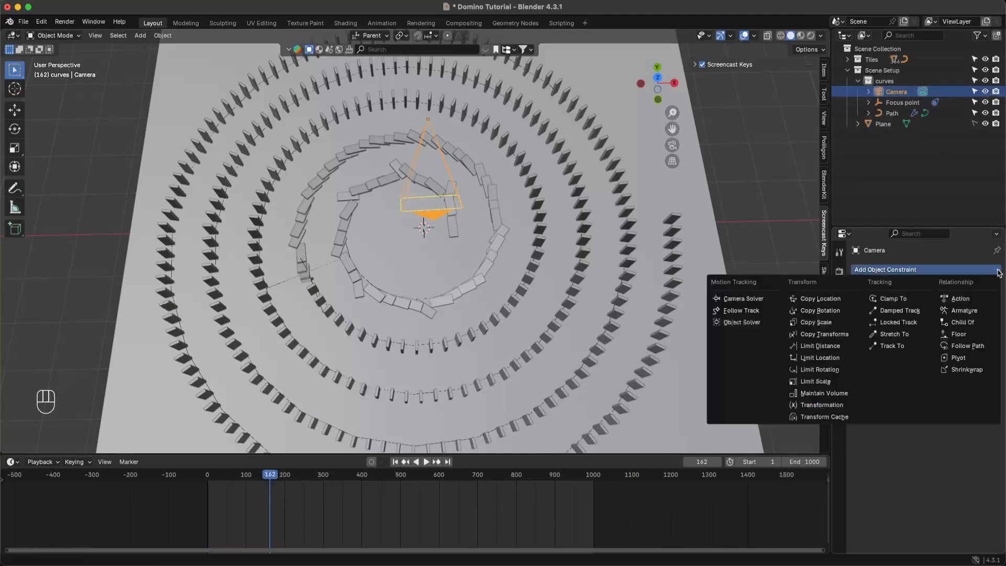
pyautogui.click(967, 348)
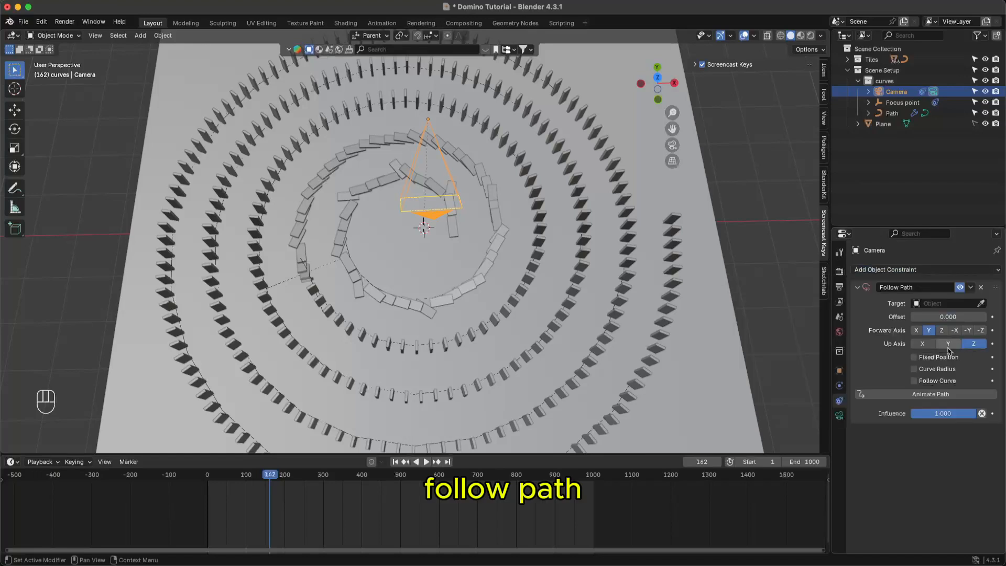
pyautogui.click(982, 303)
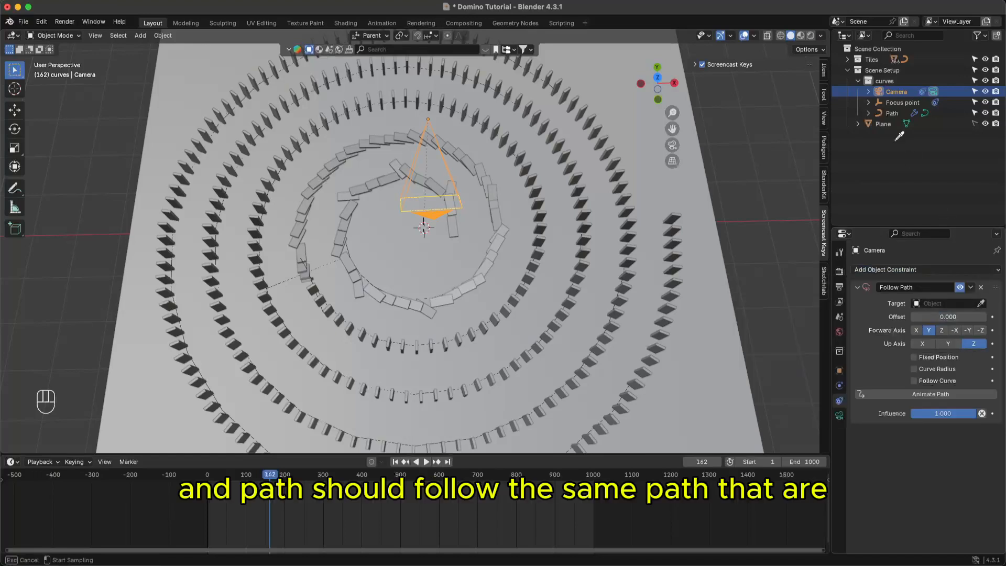
pyautogui.click(893, 112)
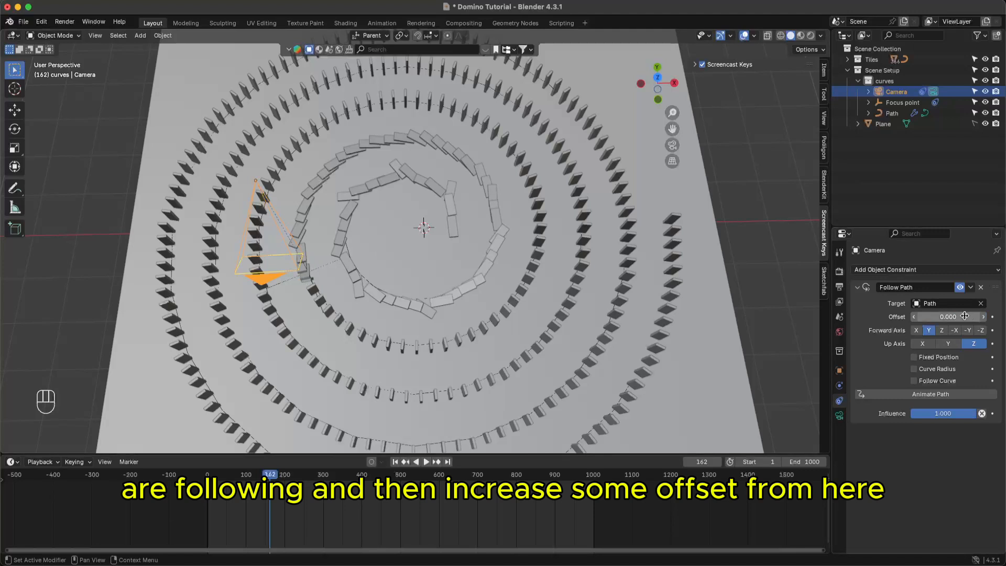
# - Set the camera's path Offset to 20.1 and look through the camera
pyautogui.moveTo(949, 316)
pyautogui.mouseDown()
pyautogui.moveTo(1004, 317)
pyautogui.moveTo(954, 317)
pyautogui.moveTo(967, 316)
pyautogui.mouseUp()
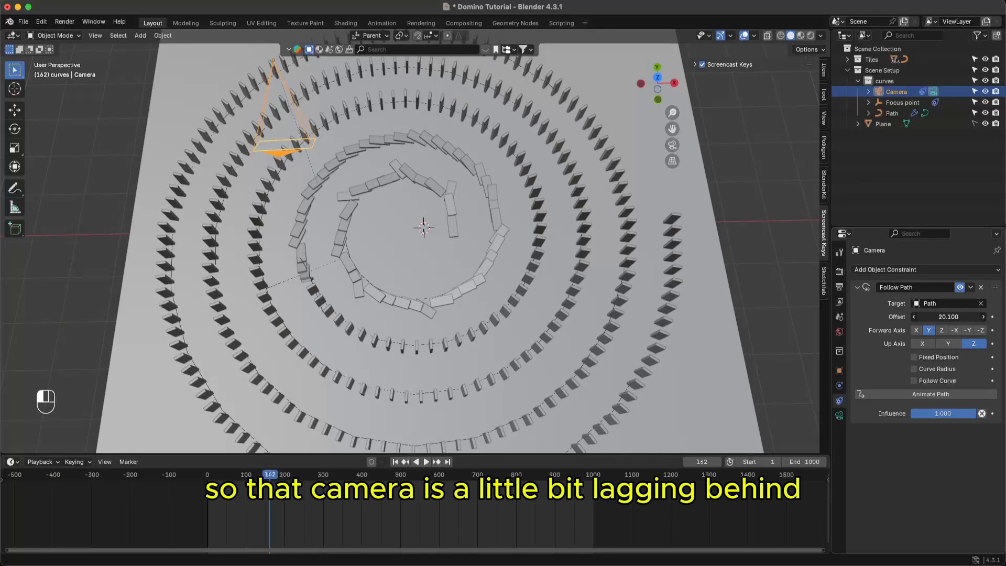
pyautogui.keyDown('super'); pyautogui.scroll(-2, 572, 244); pyautogui.keyUp('super')
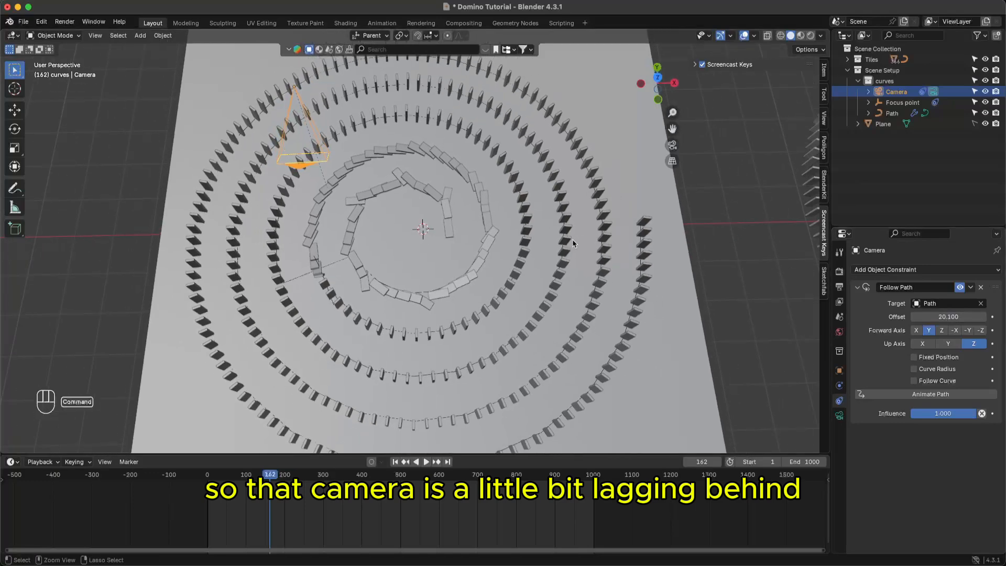
pyautogui.keyDown('super'); pyautogui.scroll(-1, 572, 239); pyautogui.keyUp('super')
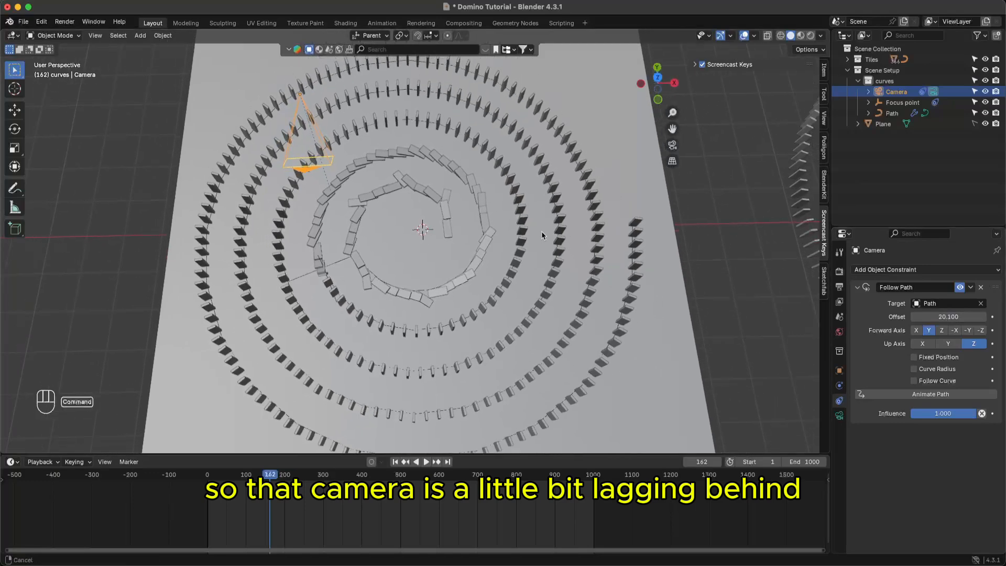
pyautogui.click(673, 148)
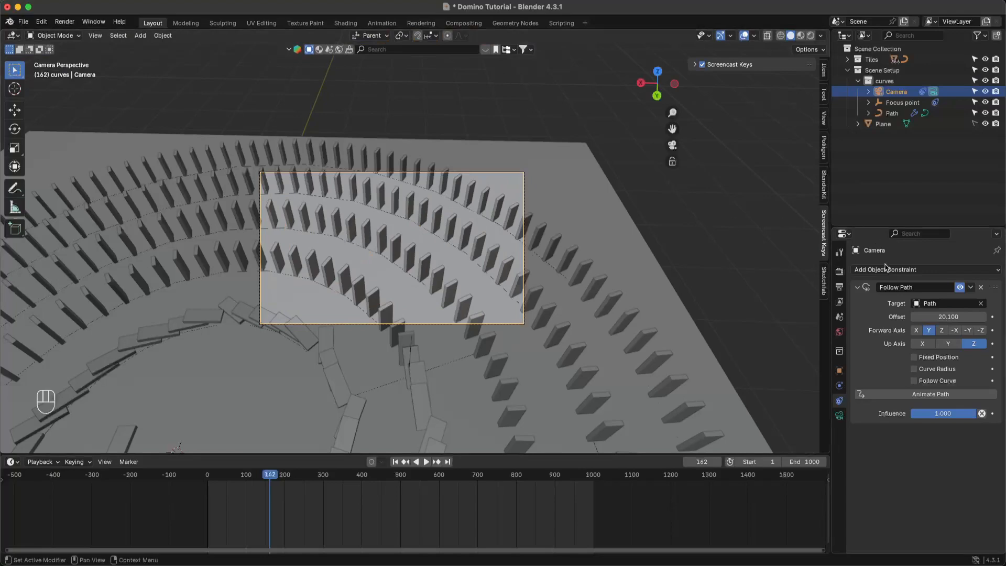
# - Raise the camera's path Offset to 28.3, check through the camera, and return to frame 1
pyautogui.moveTo(951, 316); pyautogui.dragTo(984, 316)
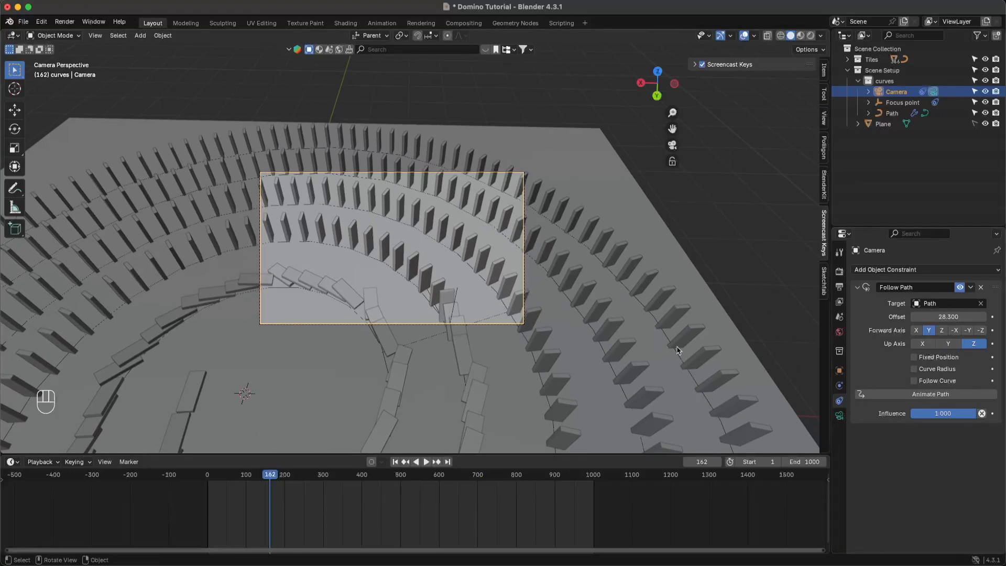
pyautogui.click(672, 144)
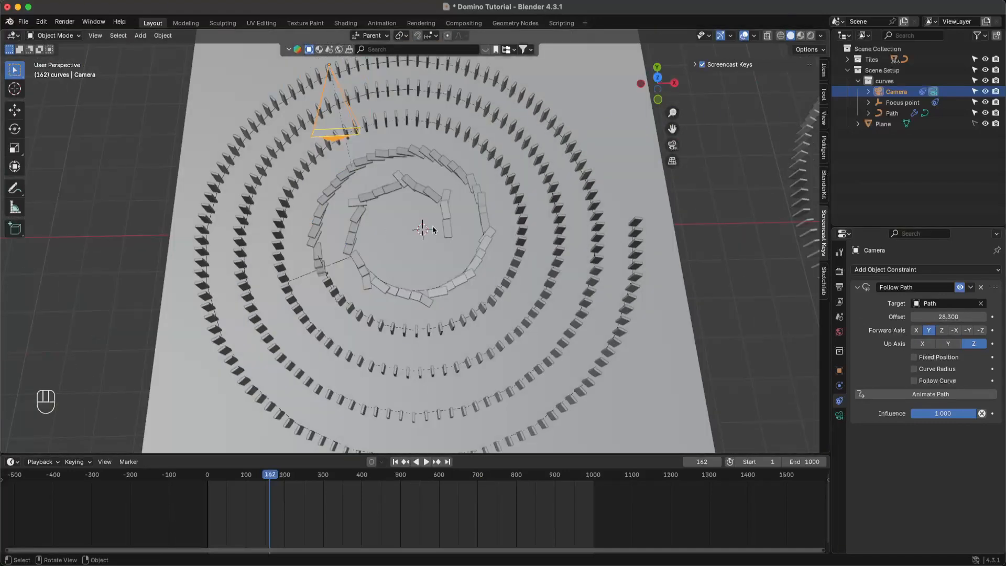
pyautogui.click(672, 146)
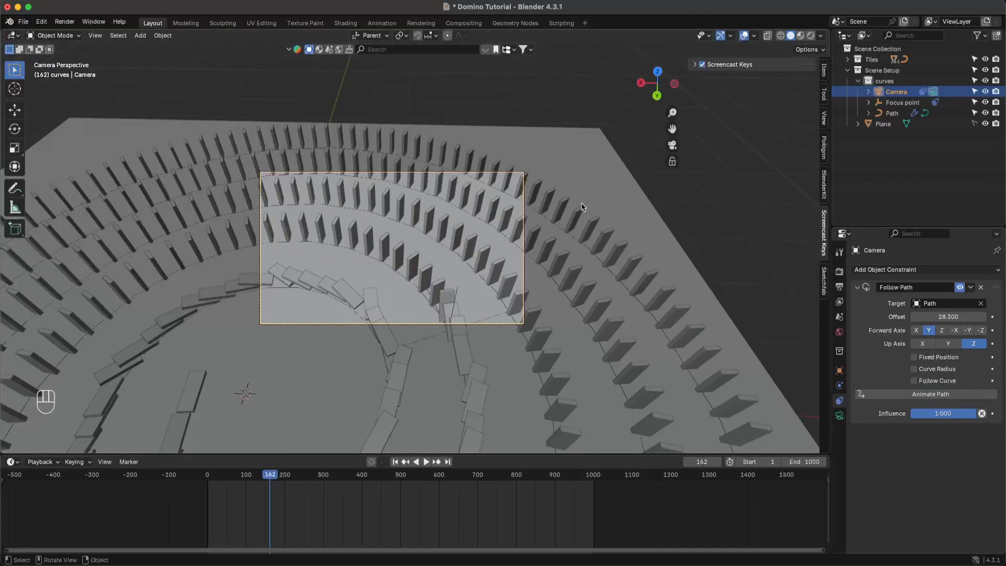
pyautogui.hotkey('shift', 'Left')
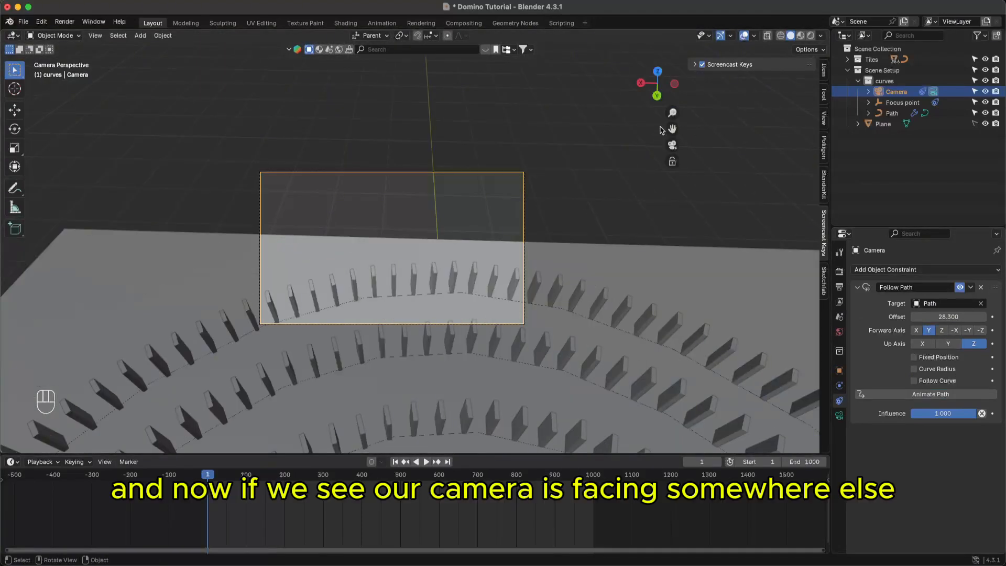
# - Leave camera view, orbit to a low angle beside the spirals, and select Focus point
pyautogui.click(688, 151)
pyautogui.click(673, 146)
pyautogui.keyDown('super'); pyautogui.scroll(3, 487, 256); pyautogui.keyUp('super')
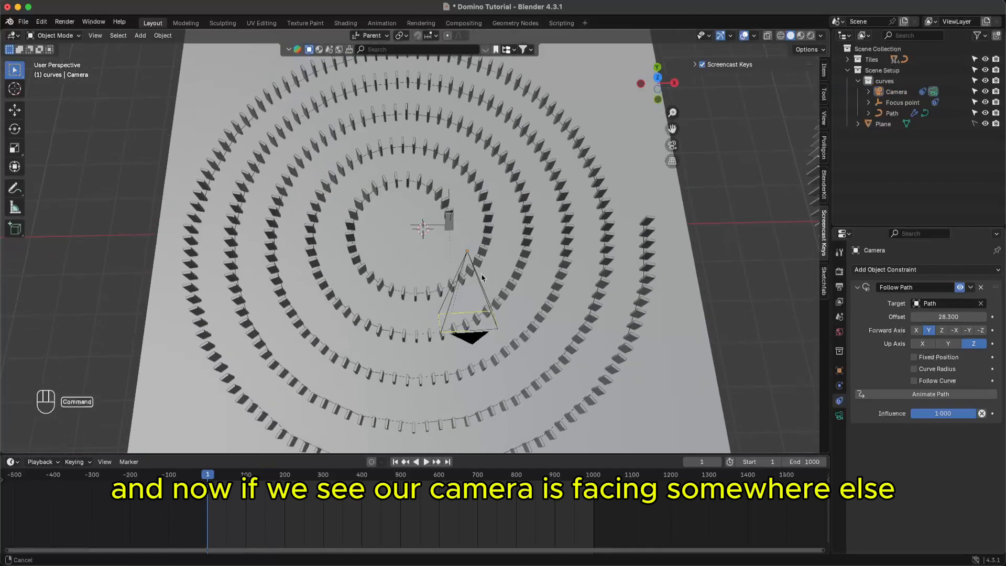
pyautogui.moveTo(501, 334); pyautogui.dragTo(443, 239, button='middle')
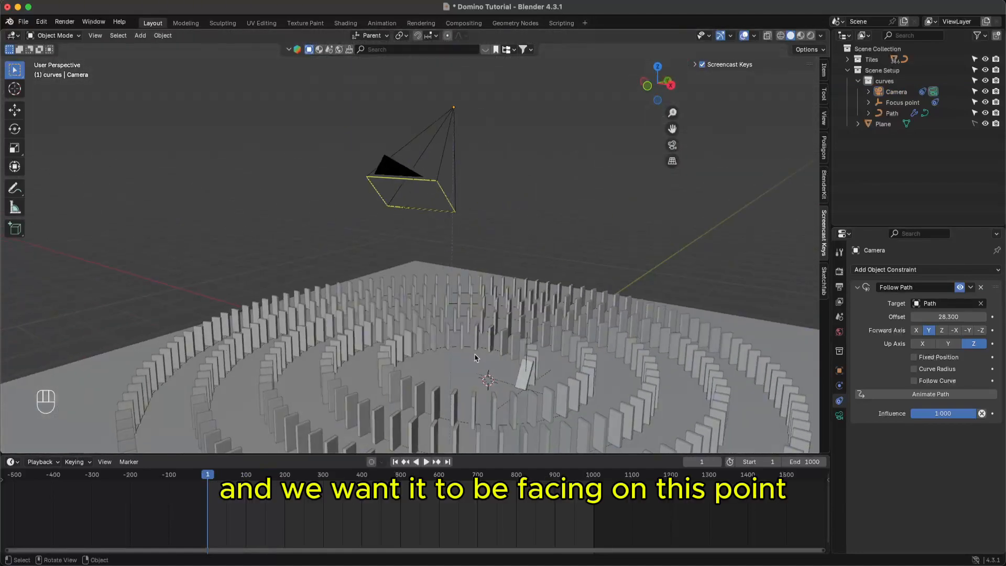
pyautogui.moveTo(477, 356); pyautogui.dragTo(461, 350, button='middle')
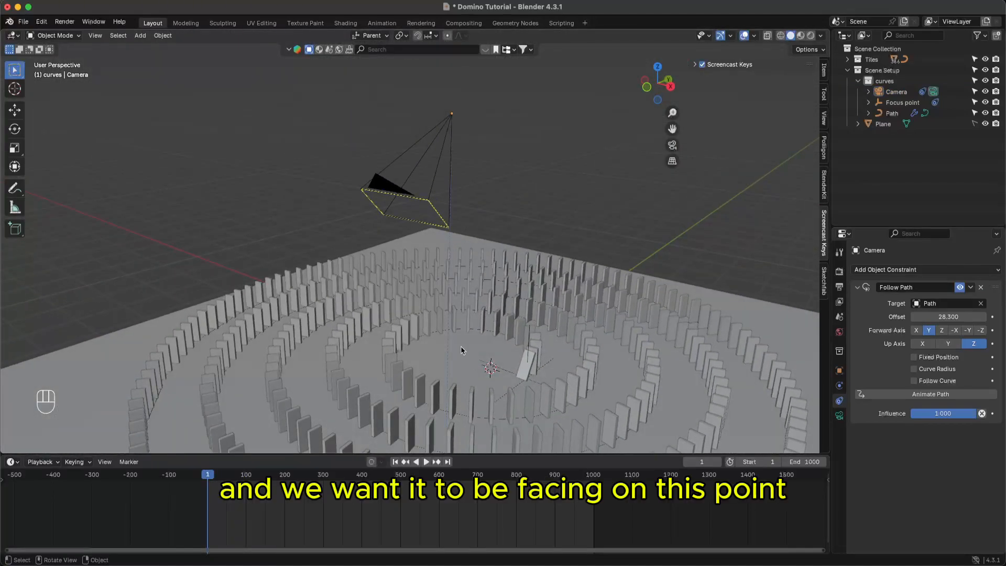
pyautogui.click(529, 334)
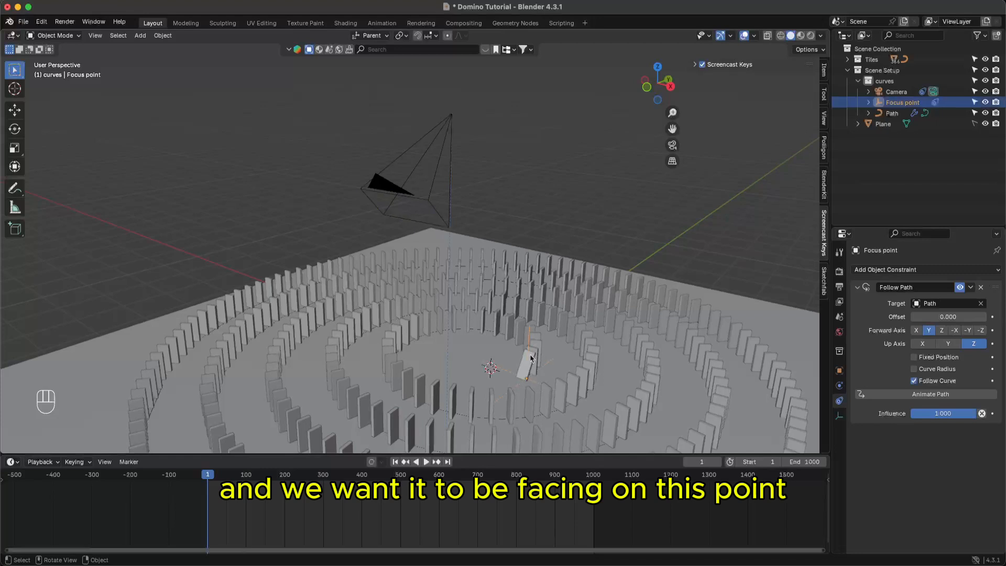
# - Add a Track To constraint to Focus point, fail to pick a target, then delete it
pyautogui.click(986, 270)
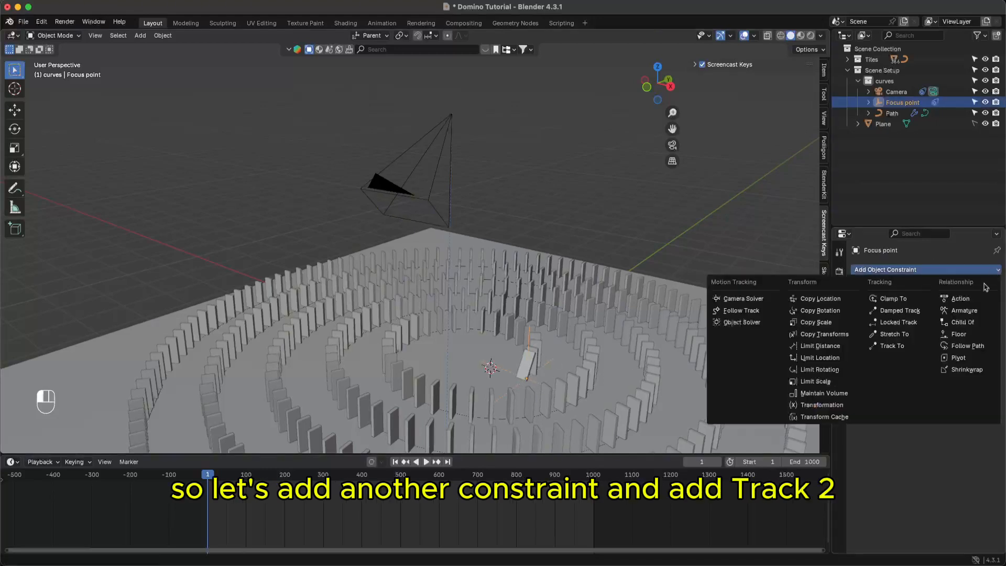
pyautogui.click(894, 348)
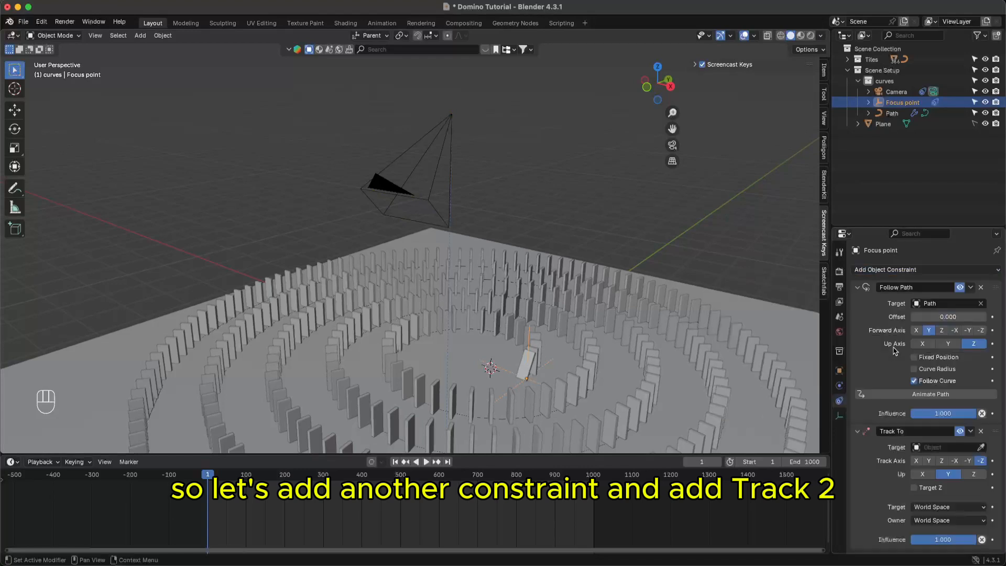
pyautogui.click(981, 447)
pyautogui.click(903, 103)
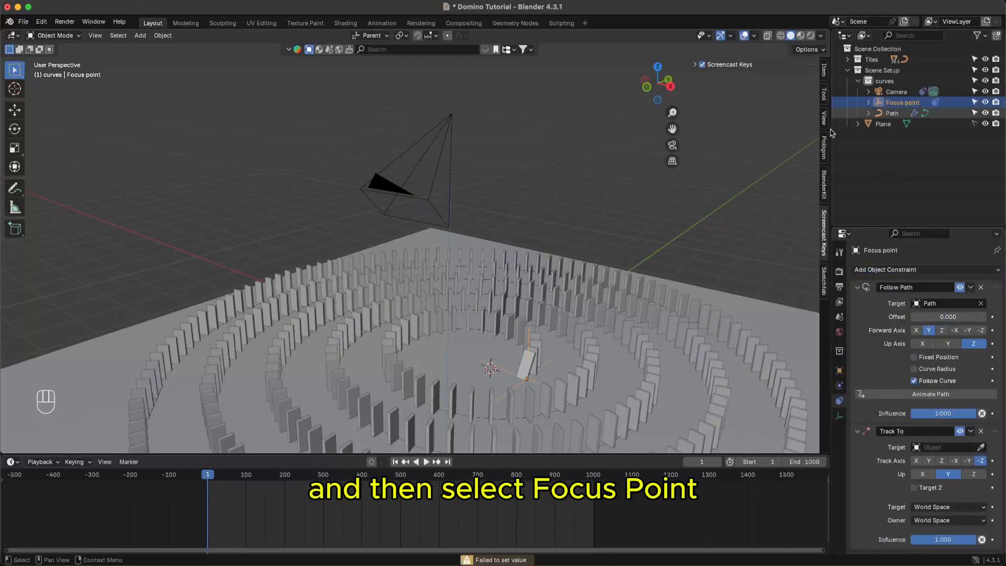
pyautogui.click(983, 447)
pyautogui.click(902, 100)
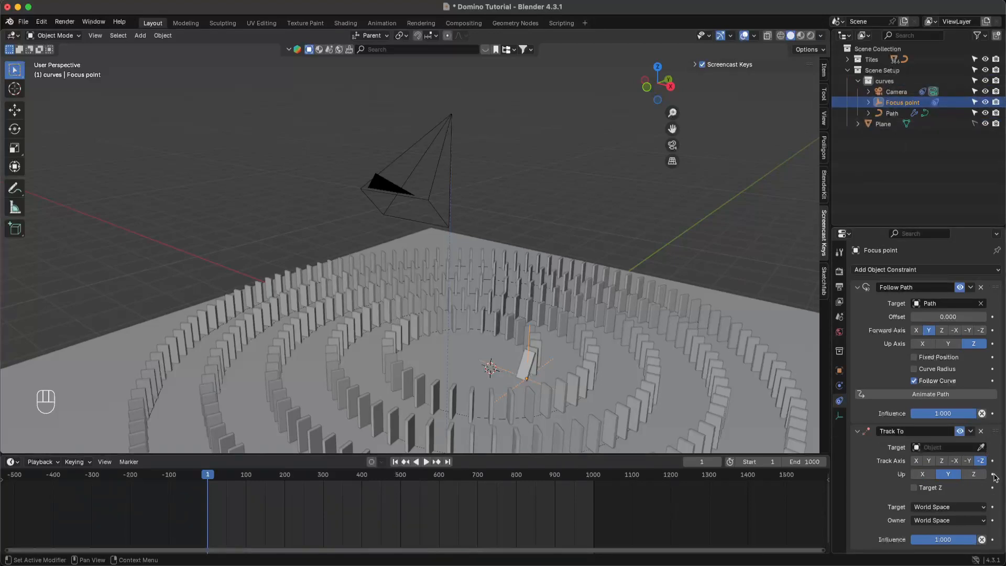
pyautogui.click(981, 431)
# - Add a Track To constraint to the Camera with Focus point as its target
pyautogui.click(896, 93)
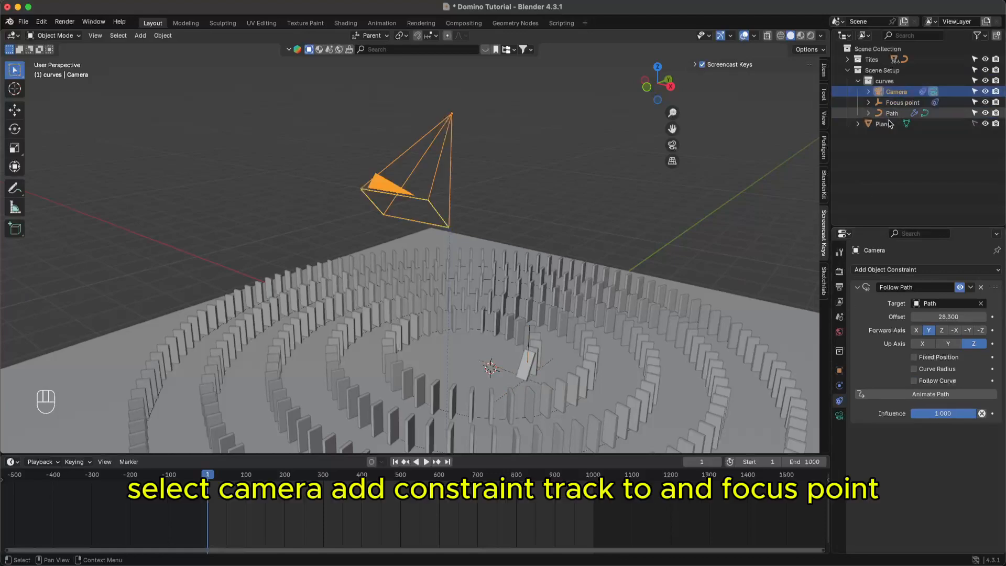
pyautogui.click(891, 270)
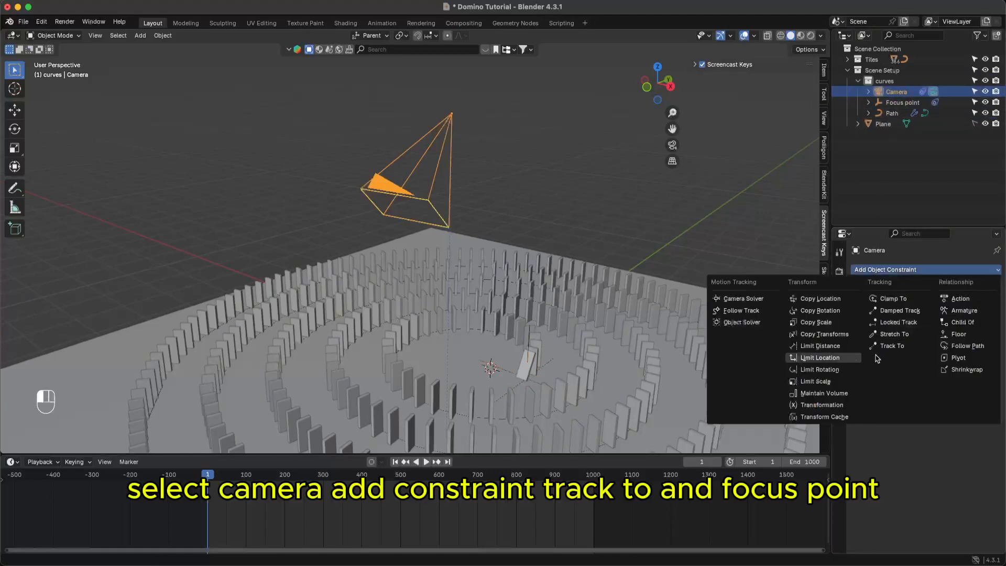
pyautogui.click(891, 346)
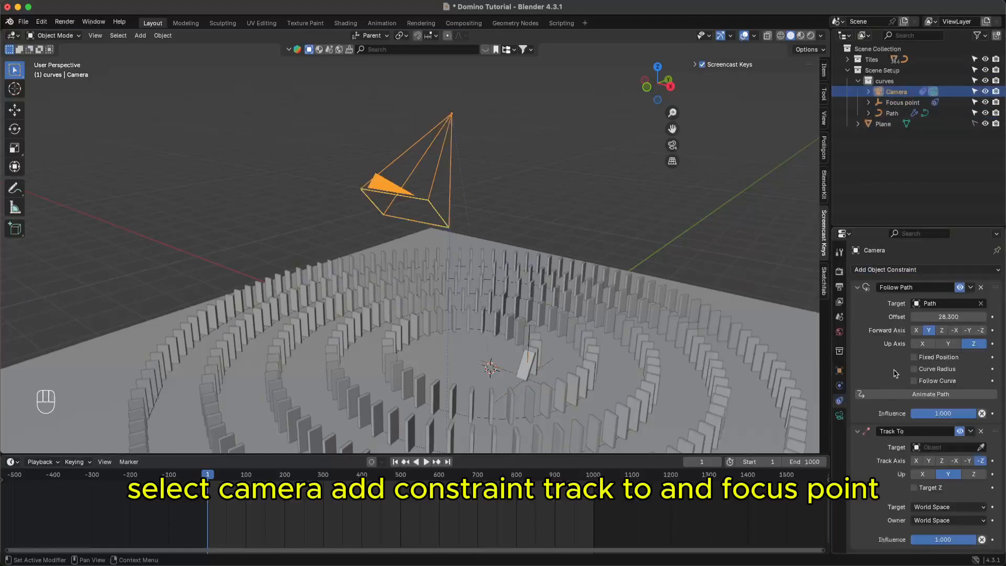
pyautogui.click(983, 447)
pyautogui.click(899, 103)
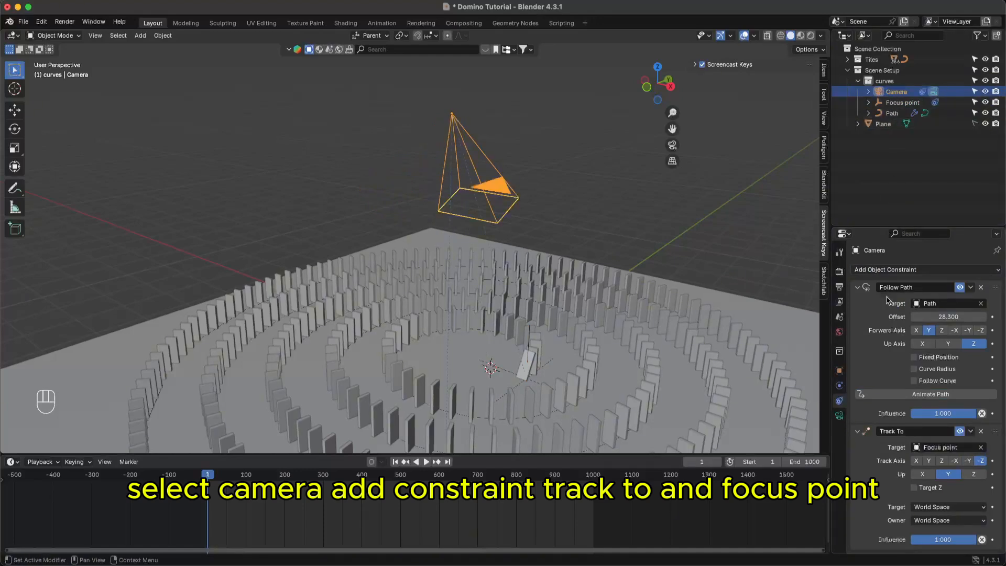
# - Save, then play and stop the animation through the camera view
pyautogui.press('super+s')
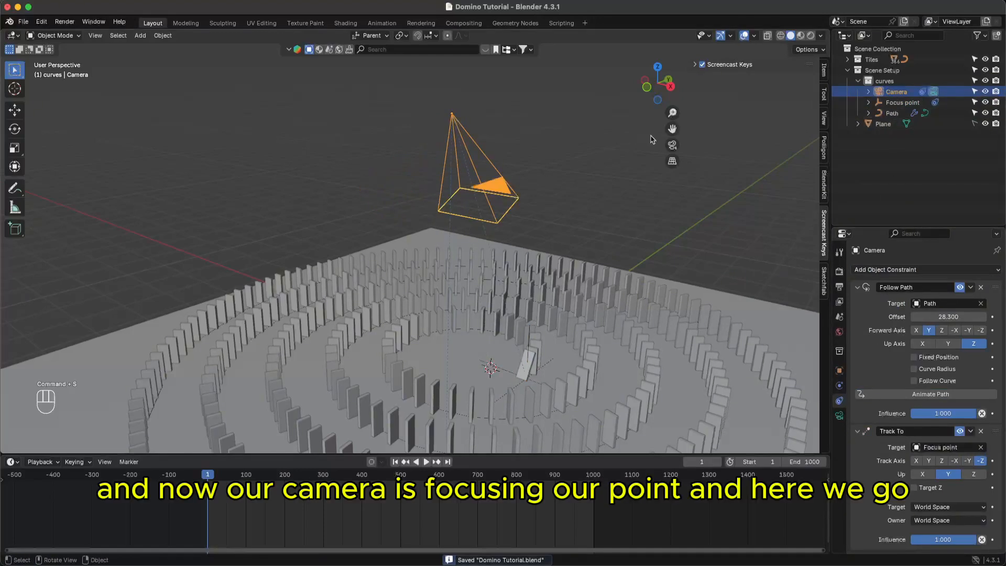
pyautogui.click(672, 145)
pyautogui.press('space')
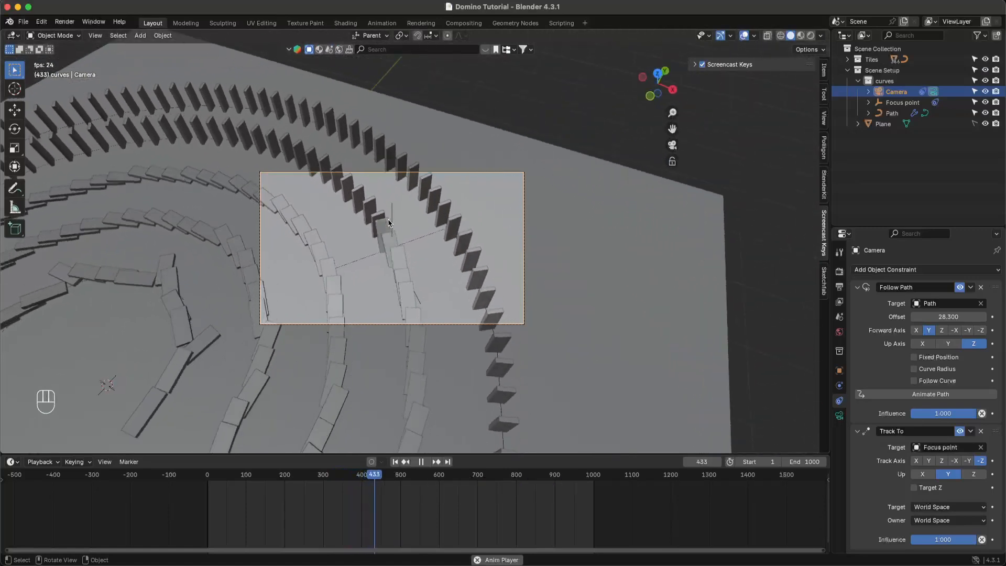
pyautogui.press('space')
pyautogui.press('super+s')
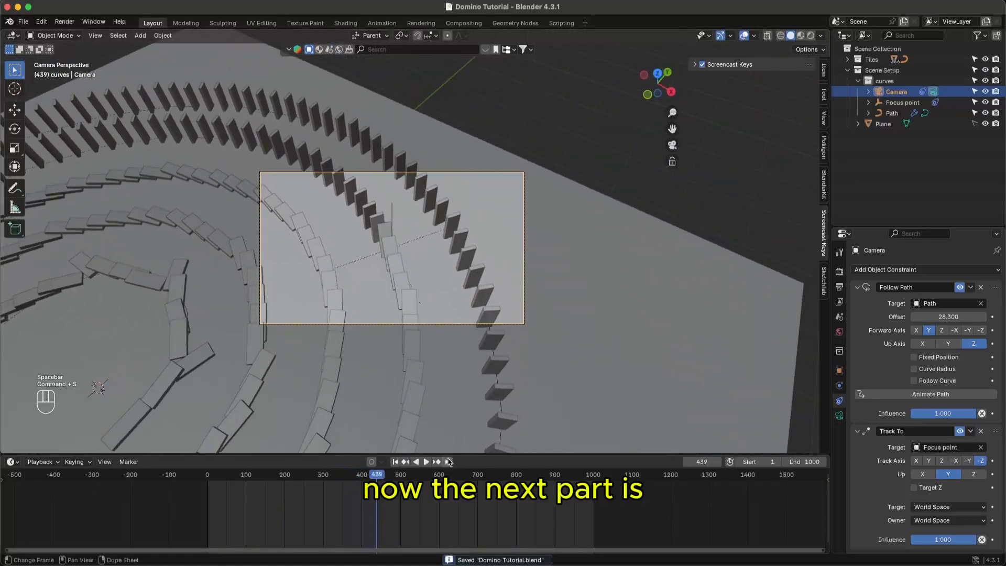
# - Preview the scene in Rendered shading and orbit out to look down on the camera
pyautogui.click(811, 35)
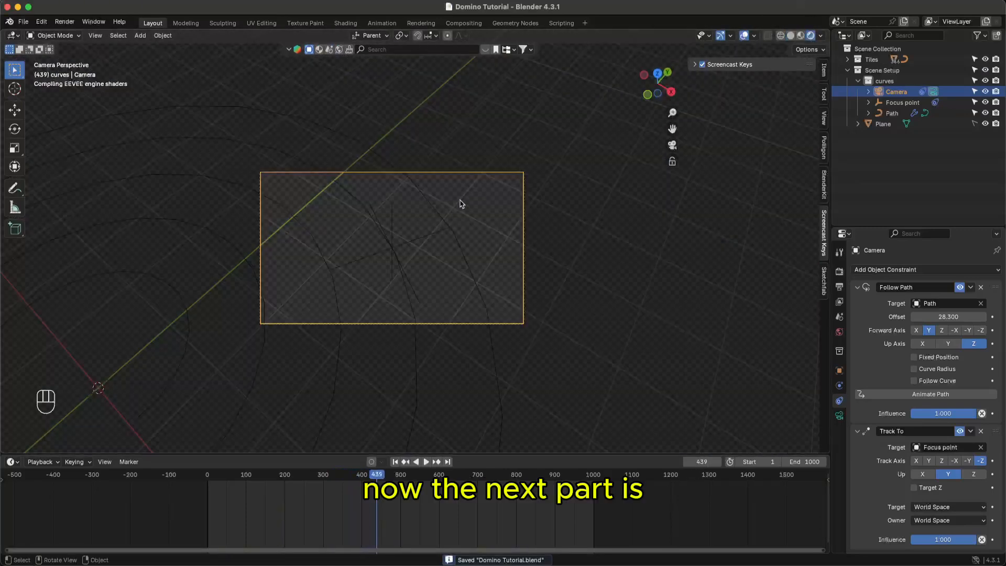
pyautogui.moveTo(443, 310); pyautogui.dragTo(525, 322, button='middle')
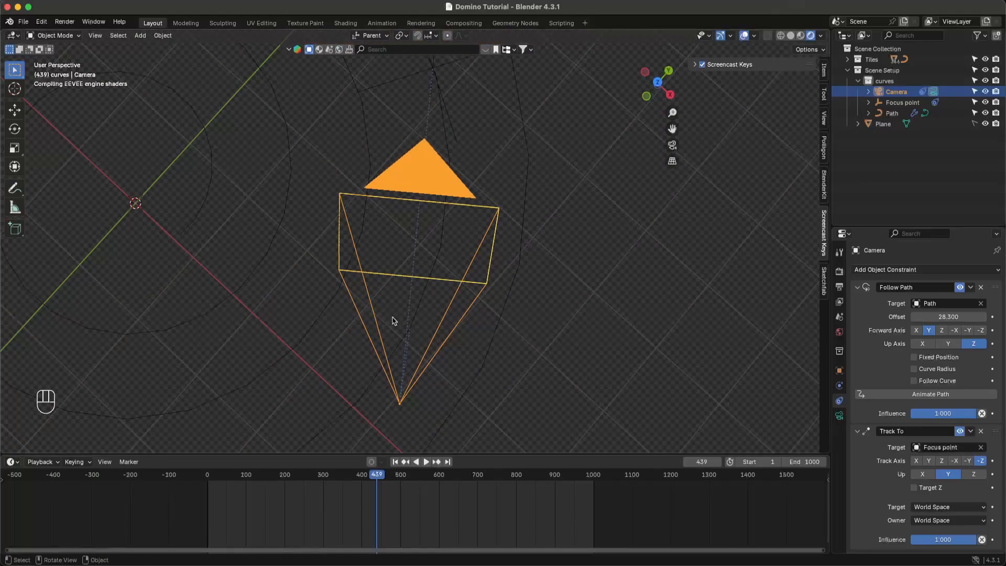
pyautogui.moveTo(547, 286); pyautogui.dragTo(553, 252, button='middle')
pyautogui.scroll(-4, 553, 253)
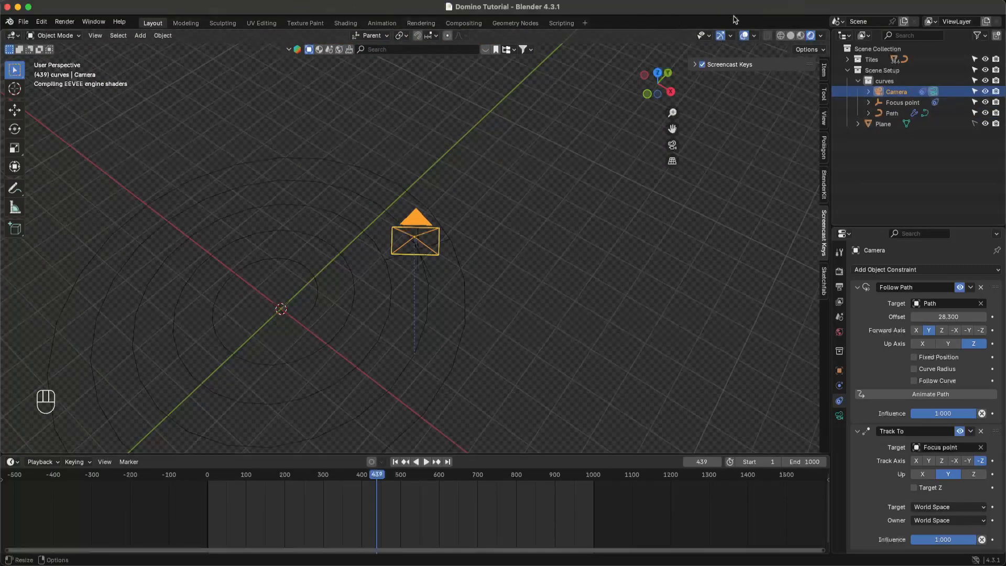
# - Return to Solid shading, save, and orbit around the domino spiral
pyautogui.click(790, 36)
pyautogui.press('super+s')
pyautogui.moveTo(521, 251); pyautogui.dragTo(438, 237, button='middle')
pyautogui.moveTo(527, 299); pyautogui.dragTo(544, 355, button='middle')
pyautogui.press('super+s')
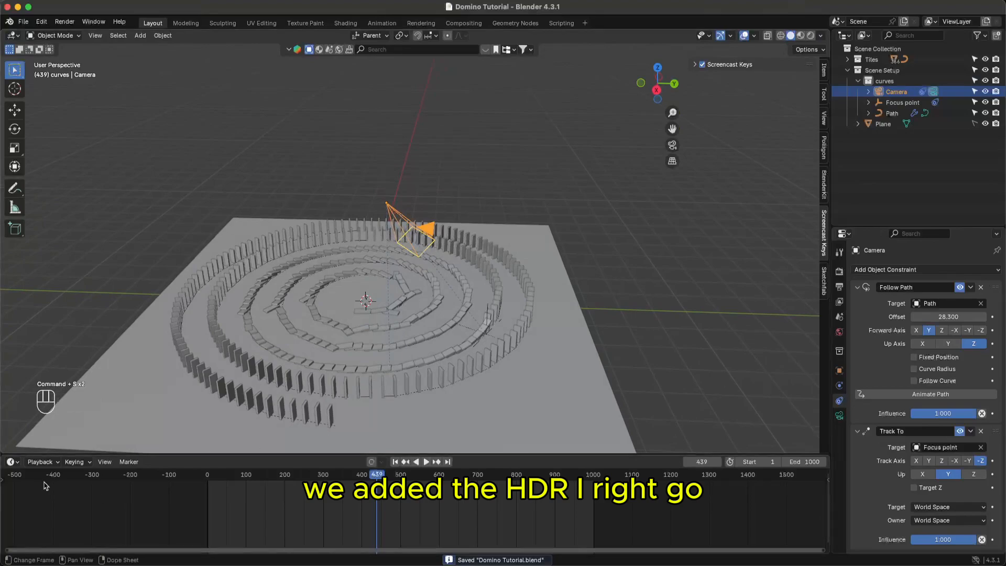
# - Deselect the camera and view the domino scene in Rendered shading
pyautogui.click(21, 464)
pyautogui.click(781, 75)
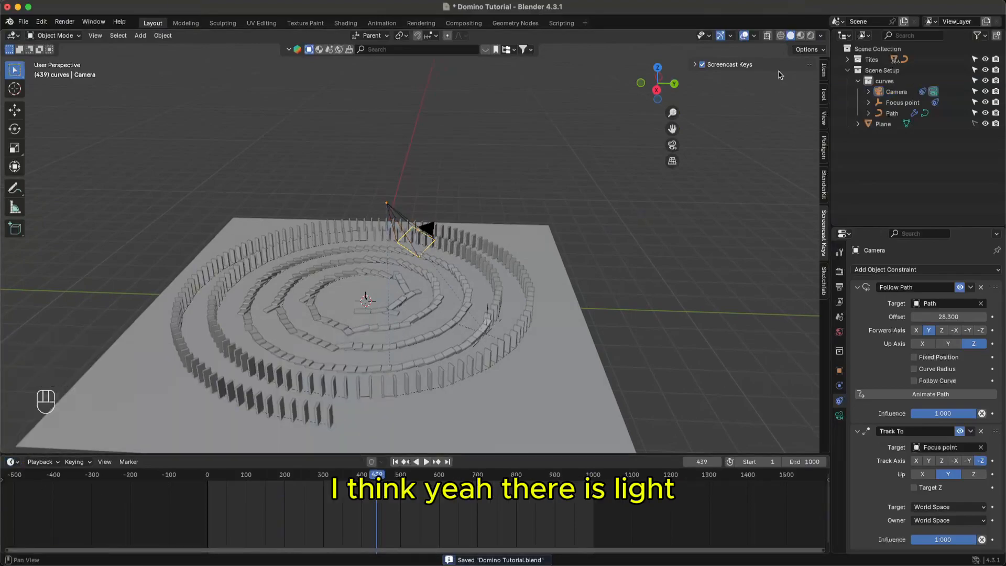
pyautogui.click(810, 35)
pyautogui.moveTo(426, 320); pyautogui.dragTo(465, 356, button='middle')
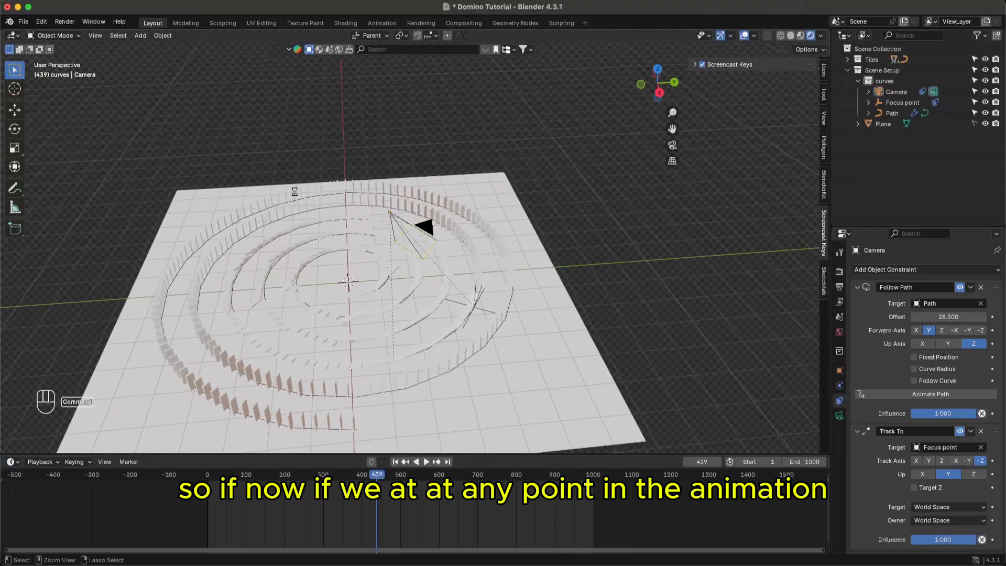
pyautogui.press('super+s')
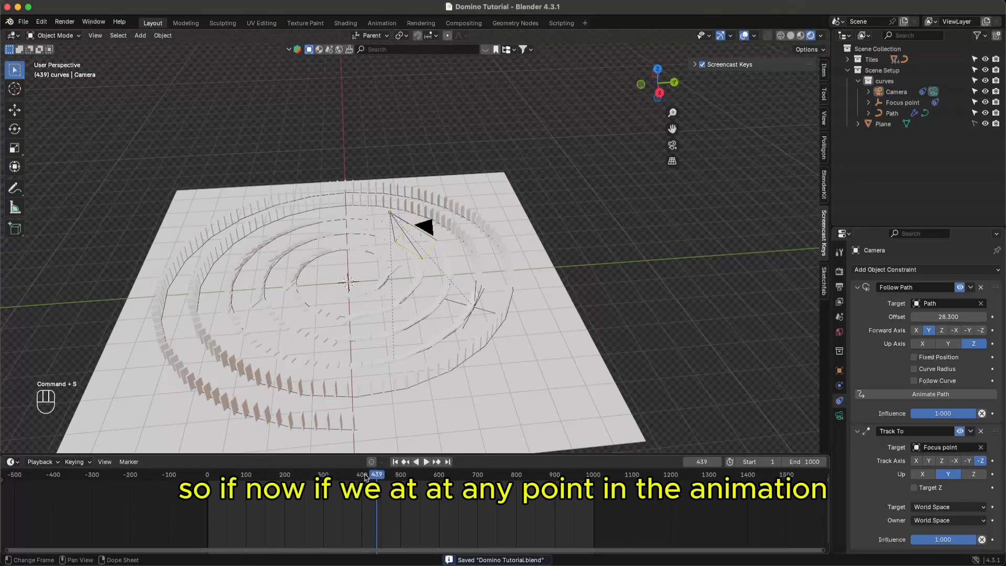
# - Move the timeline to frame 298 and render a still image
pyautogui.moveTo(366, 476); pyautogui.dragTo(322, 476)
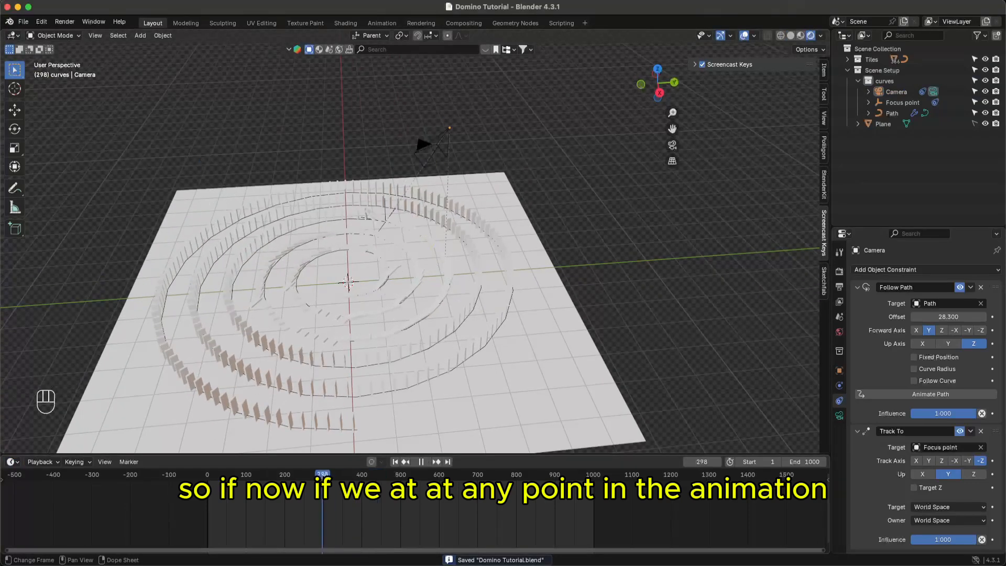
pyautogui.click(67, 22)
pyautogui.click(84, 32)
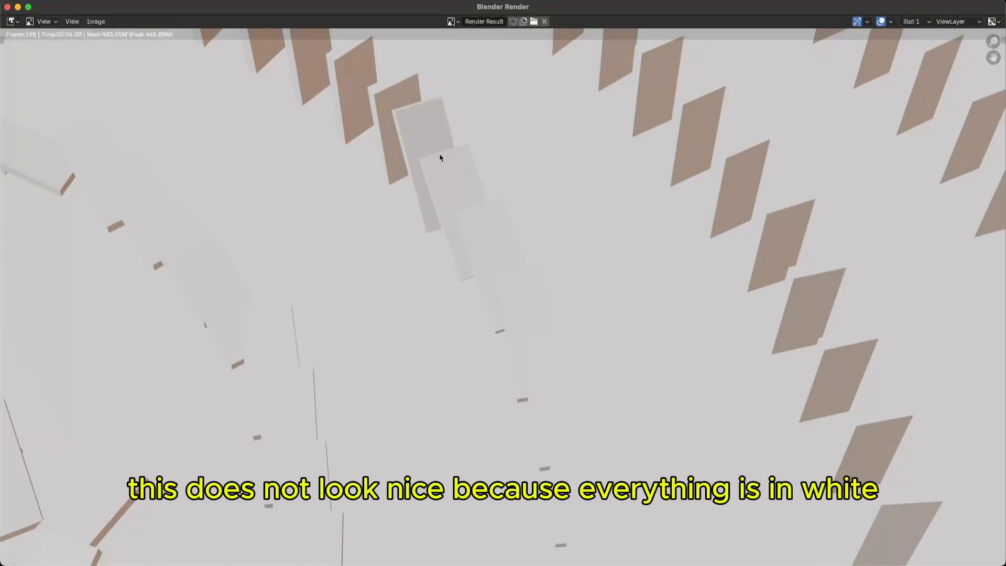
# - Close the render result window and save the file
pyautogui.click(7, 7)
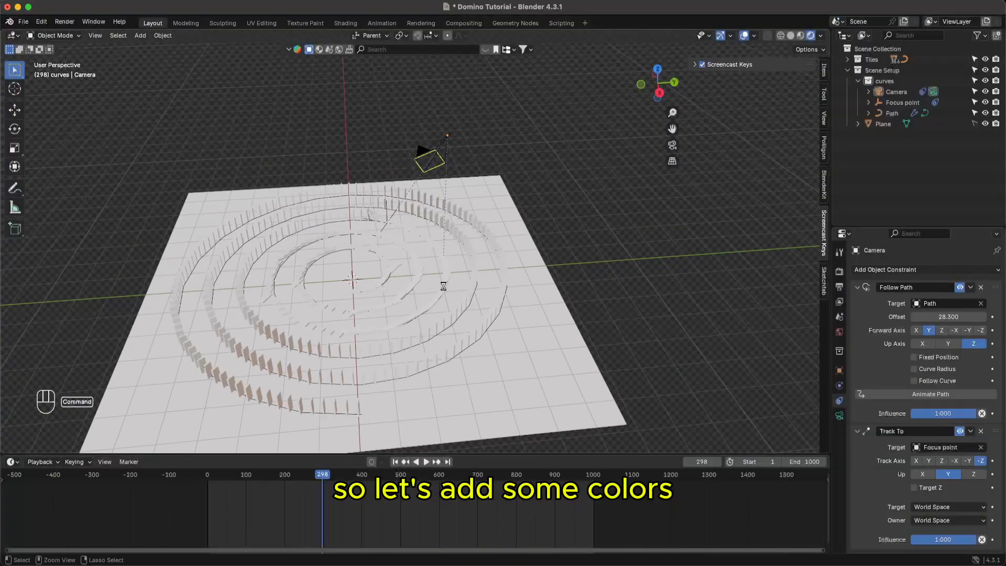
pyautogui.press('super+s')
pyautogui.moveTo(509, 345); pyautogui.dragTo(470, 360, button='middle')
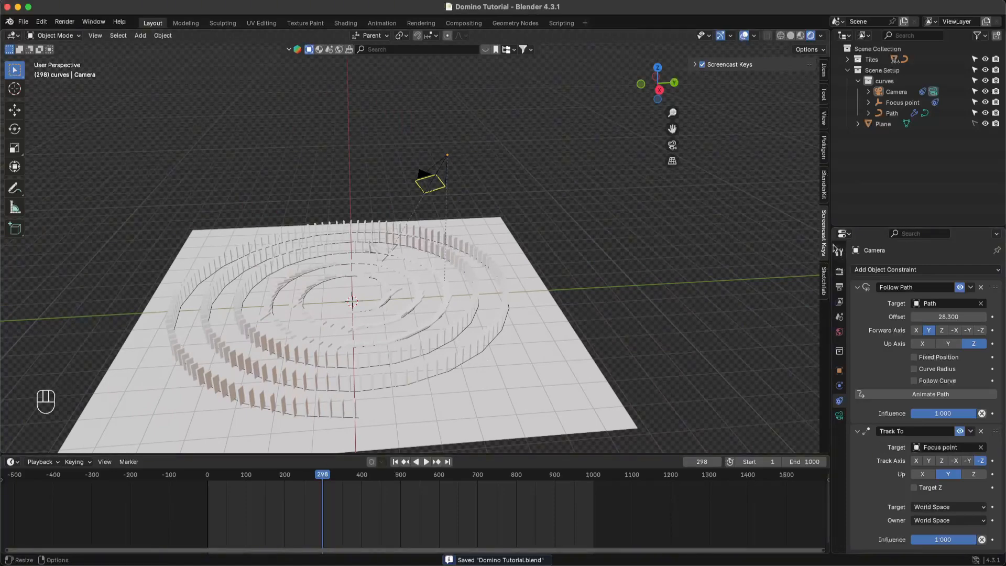
pyautogui.click(16, 462)
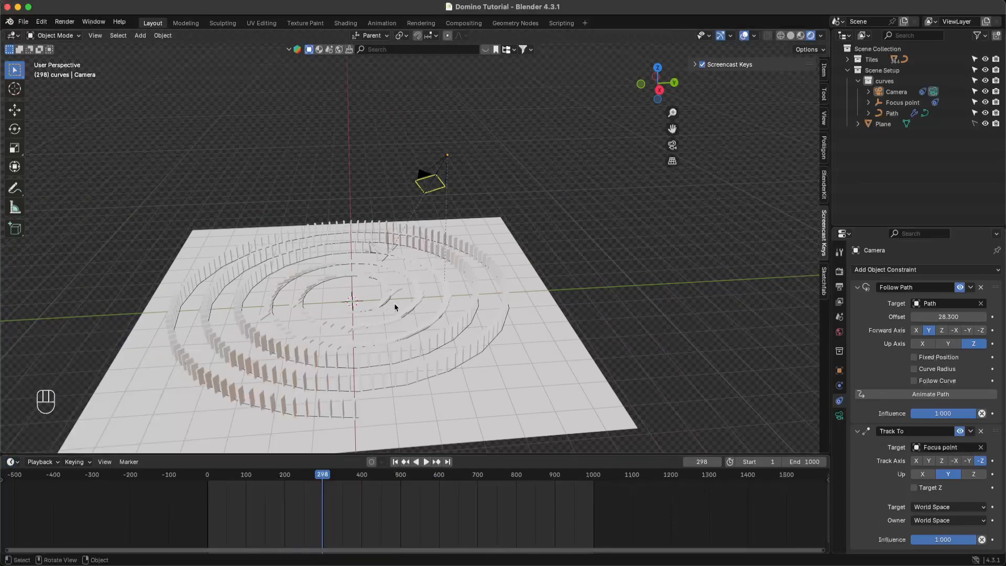
pyautogui.scroll(4, 394, 303)
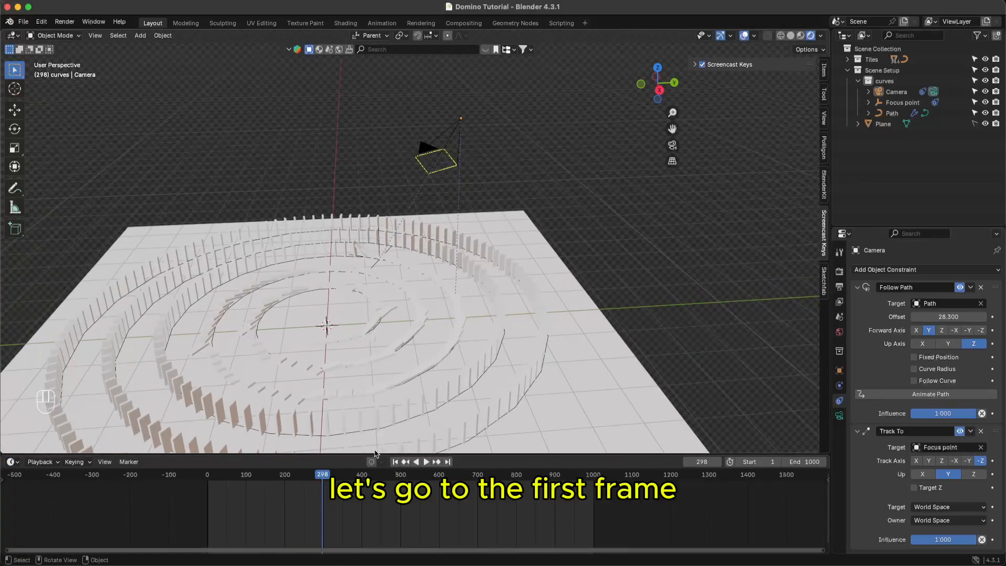
# - Rewind to frame 1, view through the camera in Solid shading, and select domino Spiral.159
pyautogui.hotkey('shift', 'Left')
pyautogui.keyDown('ctrl'); pyautogui.moveTo(356, 417); pyautogui.dragTo(396, 295, button='middle'); pyautogui.keyUp('ctrl')
pyautogui.moveTo(310, 389)
pyautogui.mouseDown(button='middle')
pyautogui.moveTo(394, 374)
pyautogui.moveTo(288, 418)
pyautogui.moveTo(298, 420)
pyautogui.moveTo(314, 391)
pyautogui.mouseUp(button='middle')
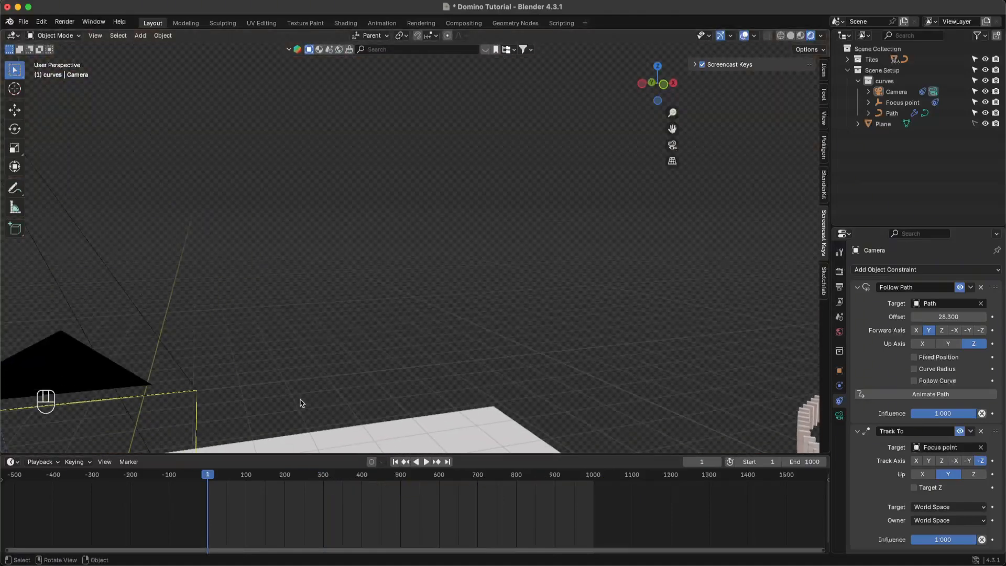
pyautogui.press('KP_0')
pyautogui.keyDown('shift'); pyautogui.moveTo(408, 283); pyautogui.dragTo(412, 239, button='middle'); pyautogui.keyUp('shift')
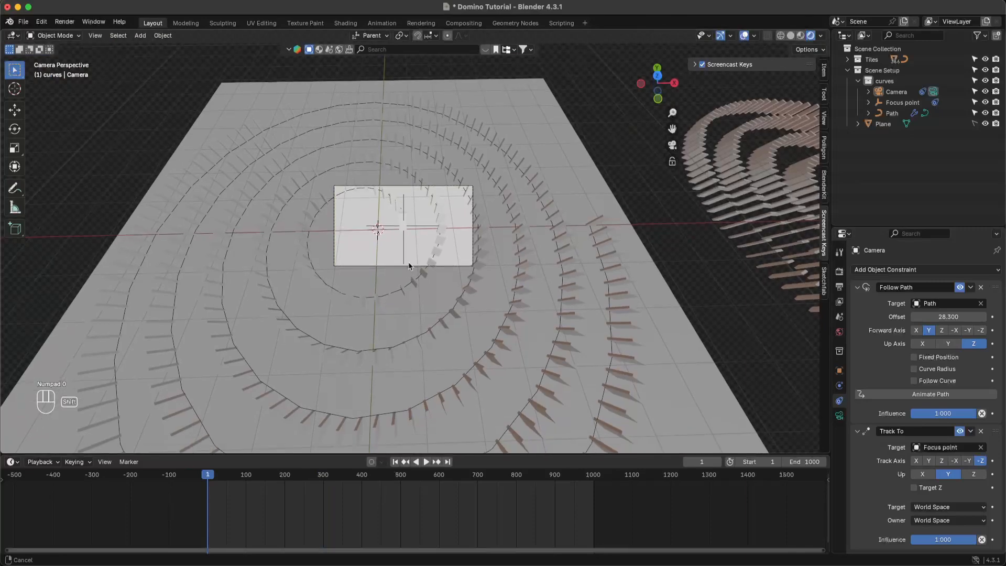
pyautogui.click(791, 36)
pyautogui.click(412, 242)
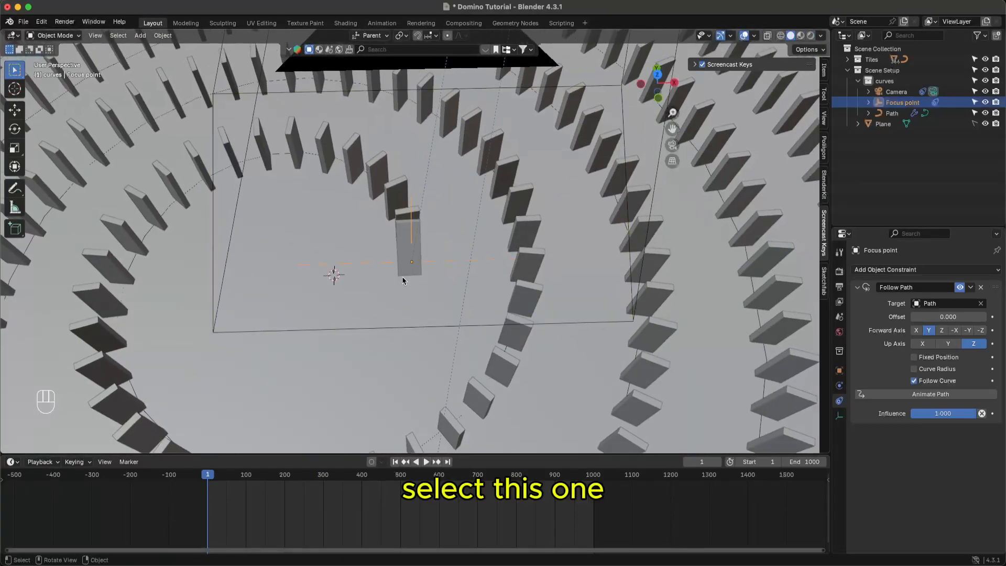
pyautogui.click(405, 249)
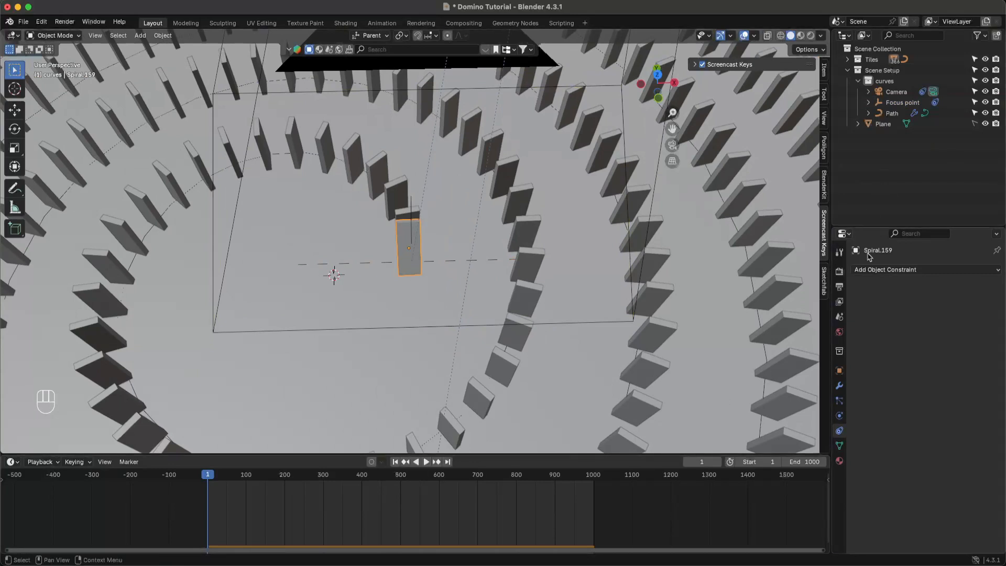
# - Create a new default 'Material' on Spiral.159 and turn the timeline into an enlarged Asset Browser
pyautogui.click(839, 461)
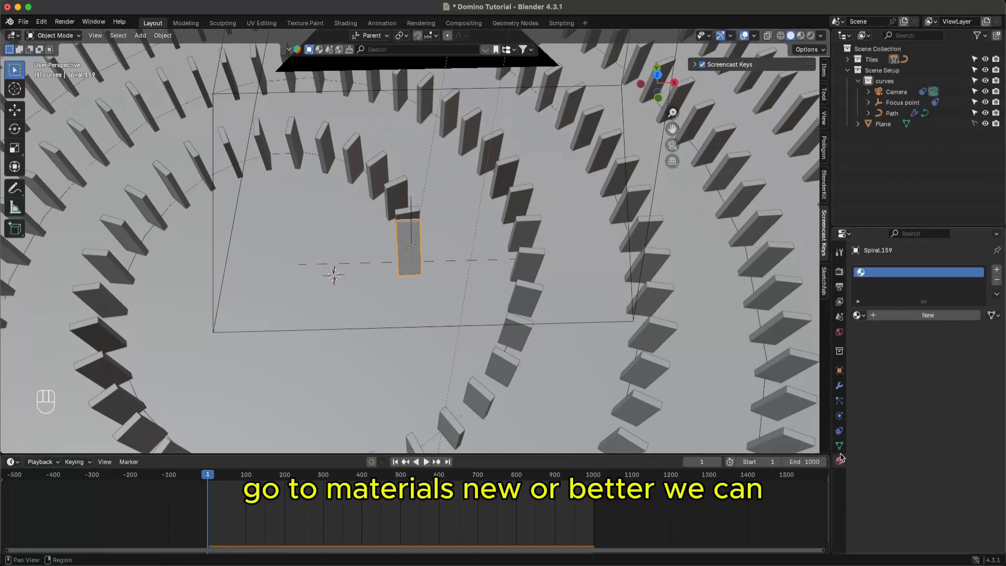
pyautogui.click(919, 317)
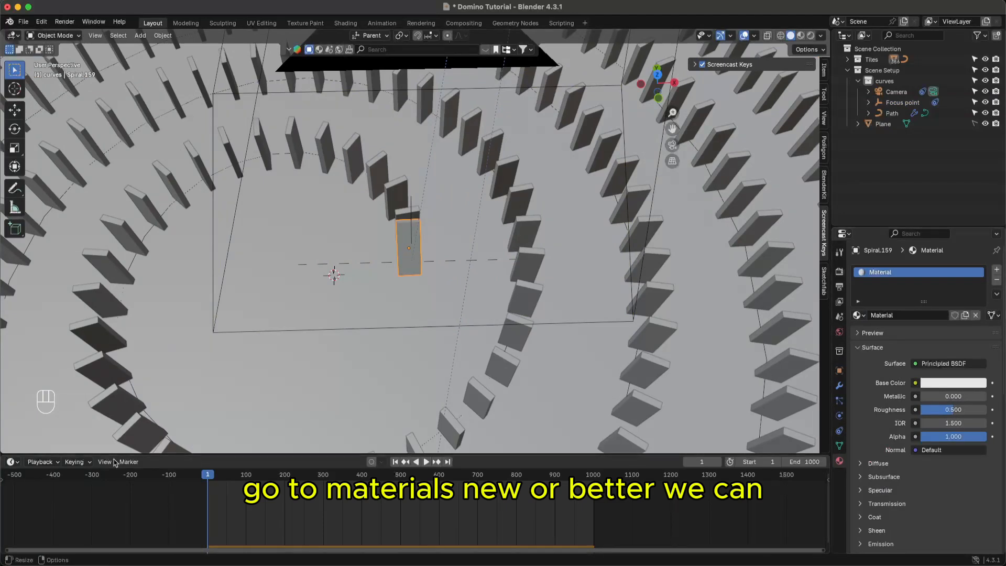
pyautogui.click(12, 461)
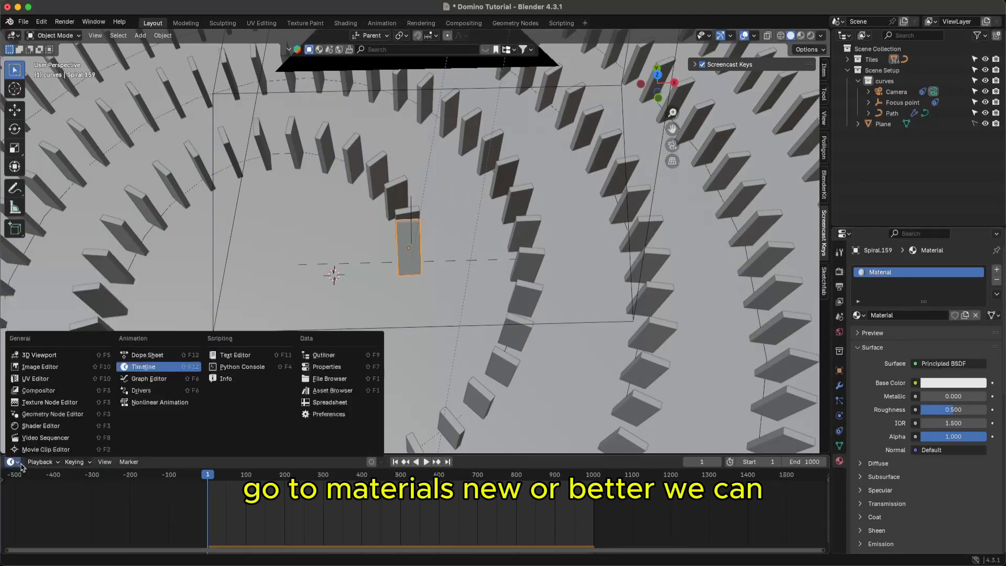
pyautogui.click(16, 463)
pyautogui.click(15, 463)
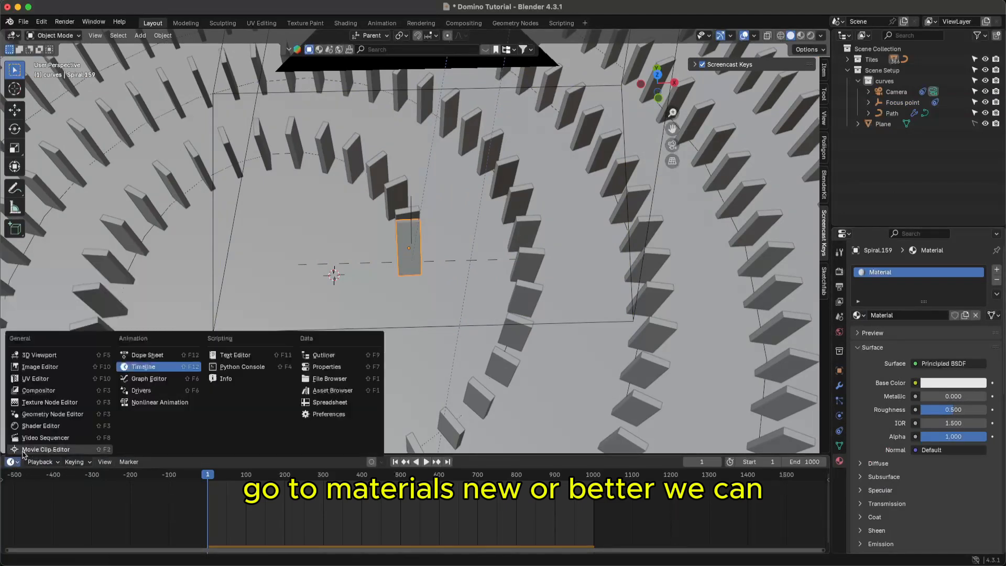
pyautogui.click(340, 393)
pyautogui.moveTo(293, 455); pyautogui.dragTo(293, 401)
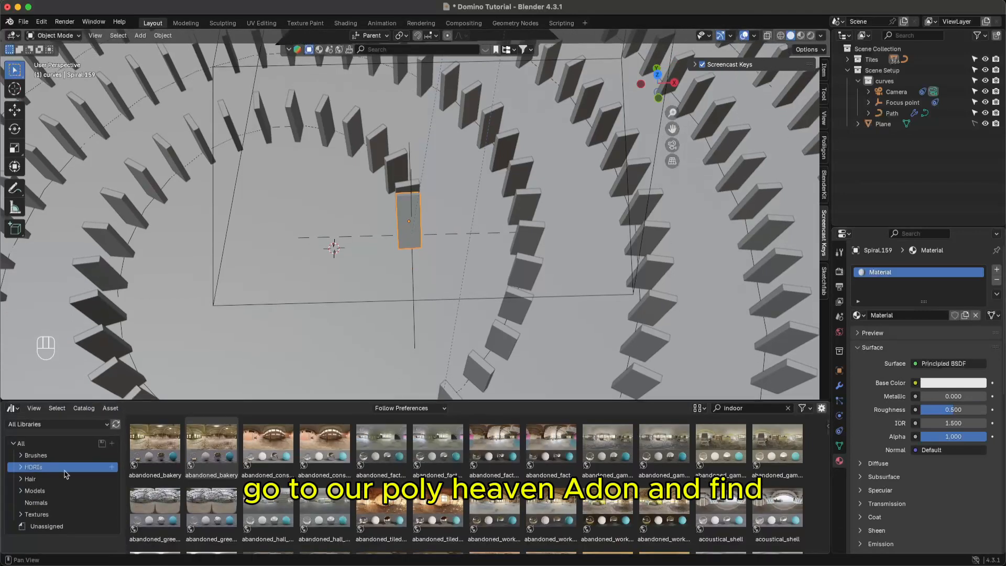
# - Filter the library to Textures and apply beige_wall_001 to the domino, previewing it rendered
pyautogui.click(40, 515)
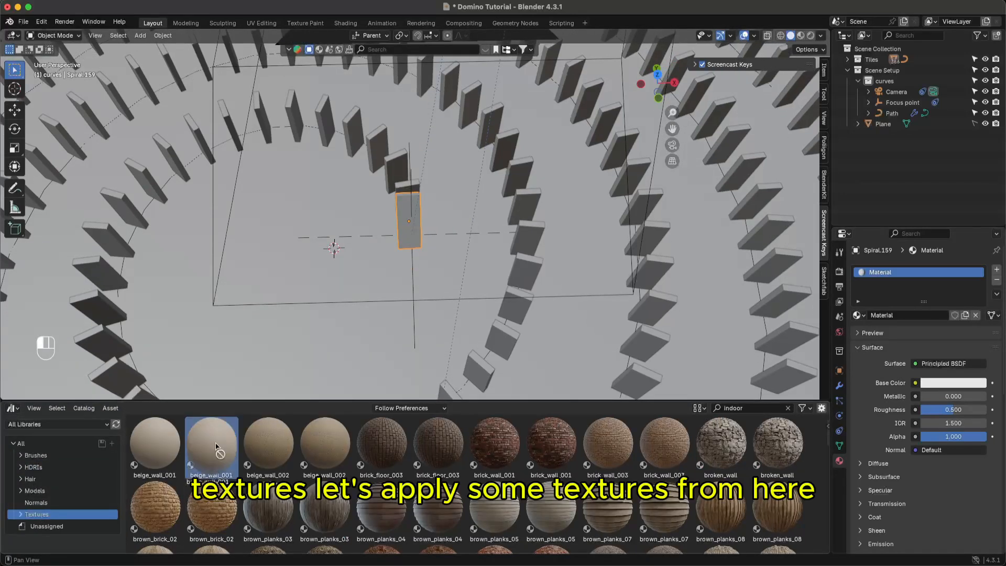
pyautogui.moveTo(212, 444); pyautogui.dragTo(414, 233)
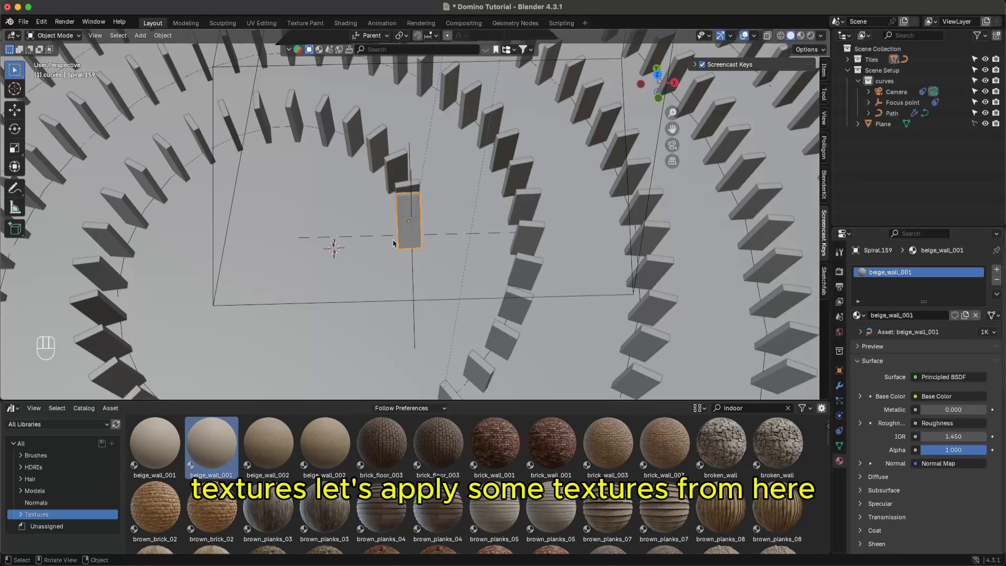
pyautogui.click(811, 36)
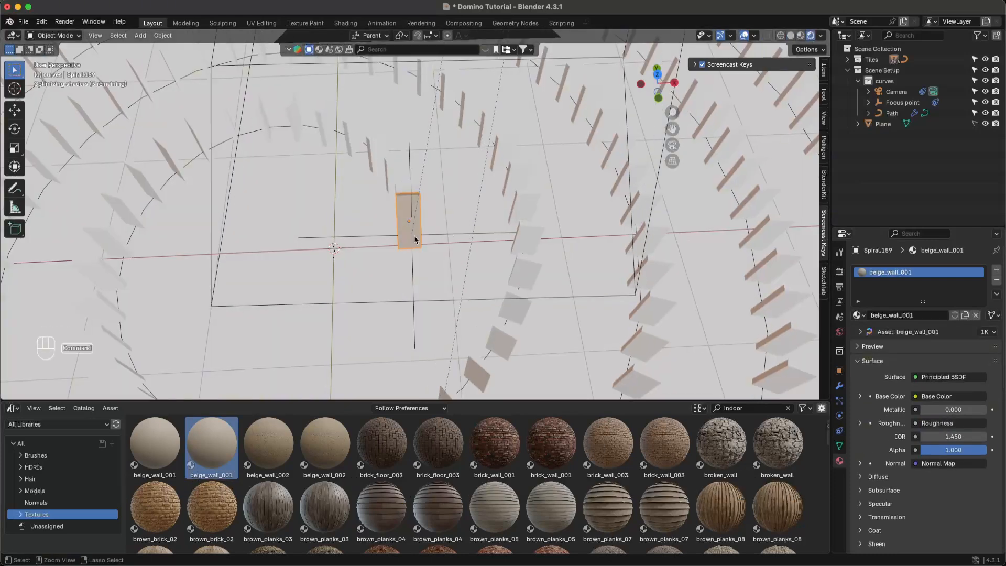
pyautogui.press('super+s')
pyautogui.scroll(5, 415, 234)
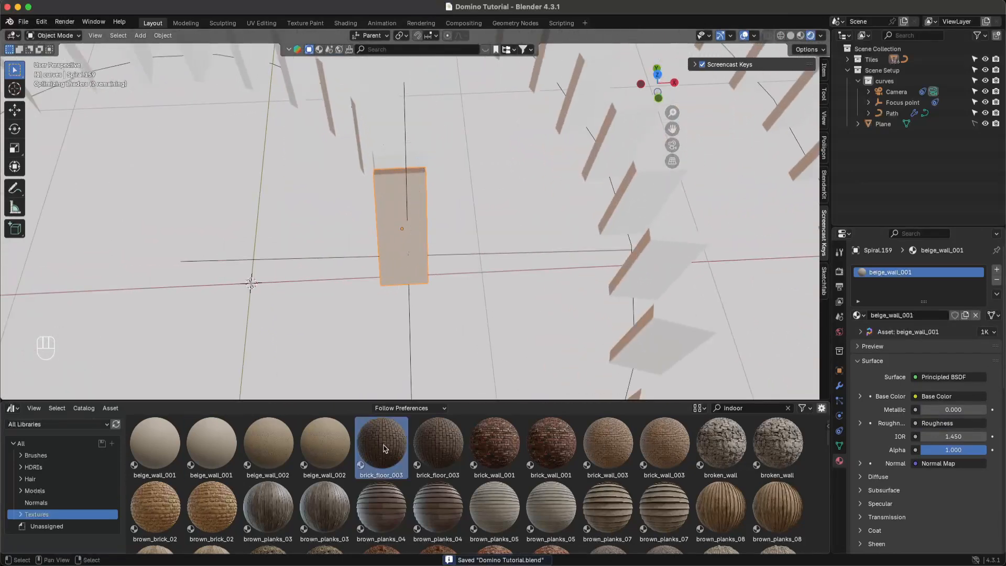
# - Try brick_floor_003, beige_wall_002 and brown_brick_02 on the domino, then restore beige_wall_001
pyautogui.moveTo(386, 448); pyautogui.dragTo(410, 270)
pyautogui.click(449, 445)
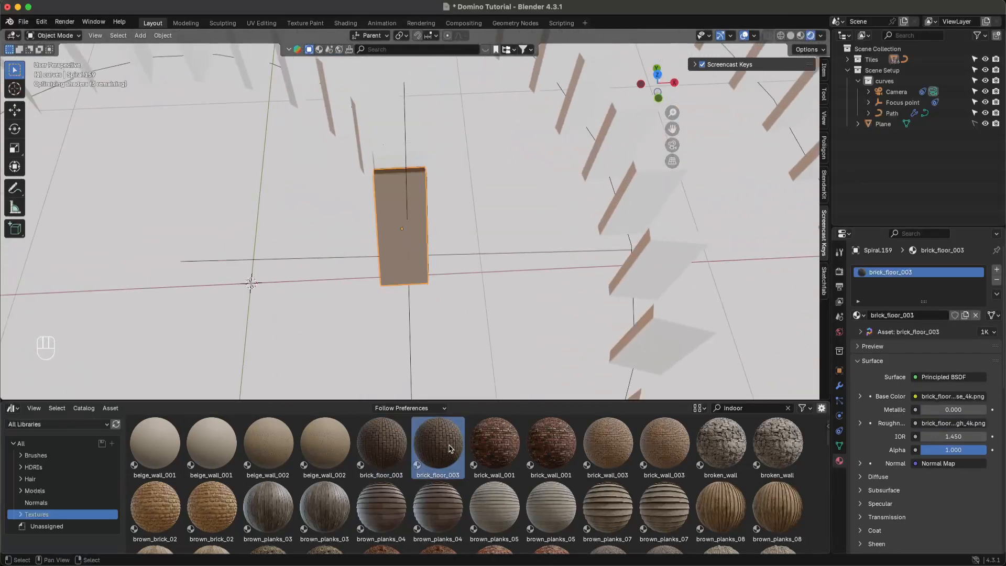
pyautogui.moveTo(325, 442); pyautogui.dragTo(399, 267)
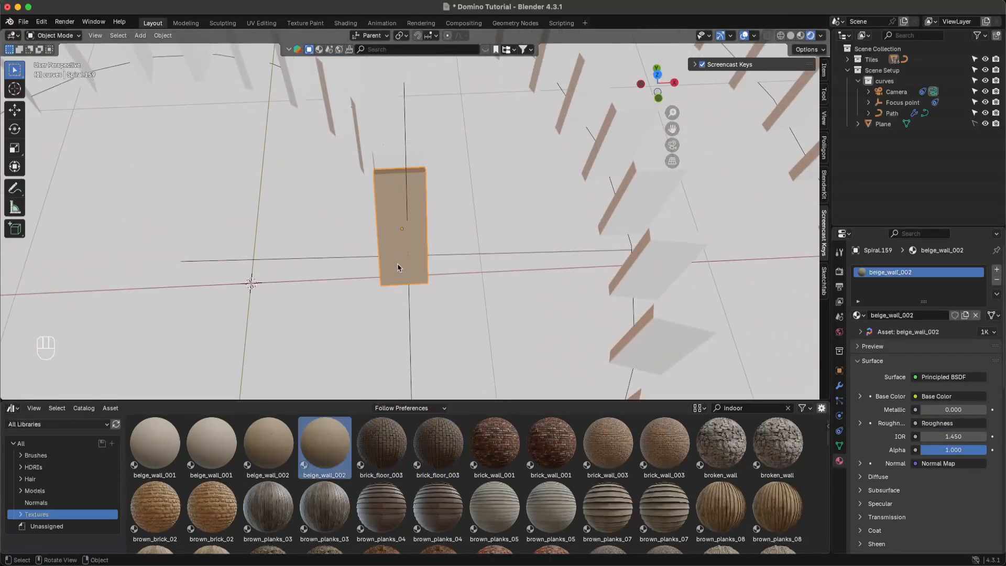
pyautogui.moveTo(407, 205); pyautogui.dragTo(382, 236, button='middle')
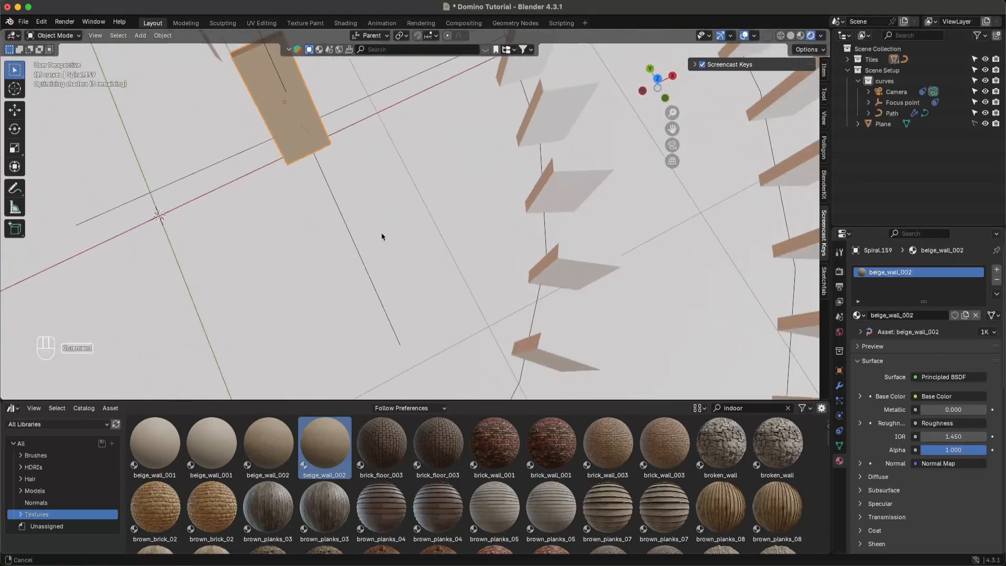
pyautogui.moveTo(221, 488); pyautogui.dragTo(293, 97)
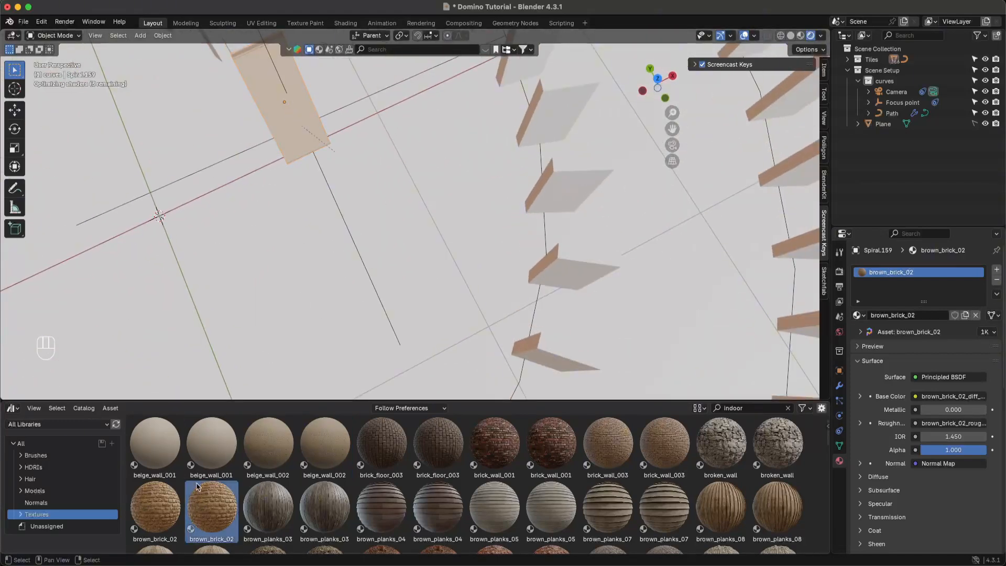
pyautogui.moveTo(155, 443); pyautogui.dragTo(292, 122)
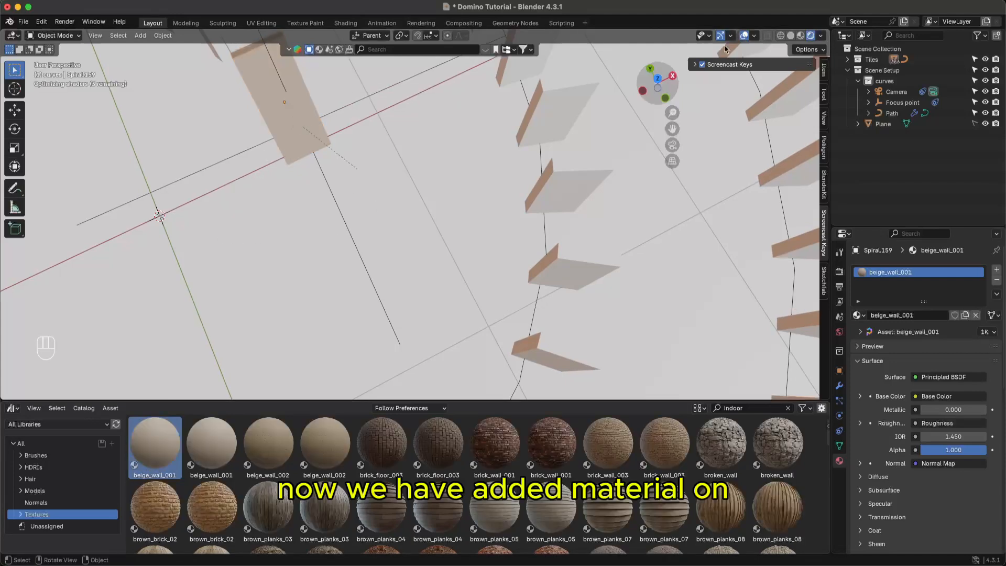
# - Return to Solid shading and zoom out to see the whole spiral
pyautogui.click(791, 35)
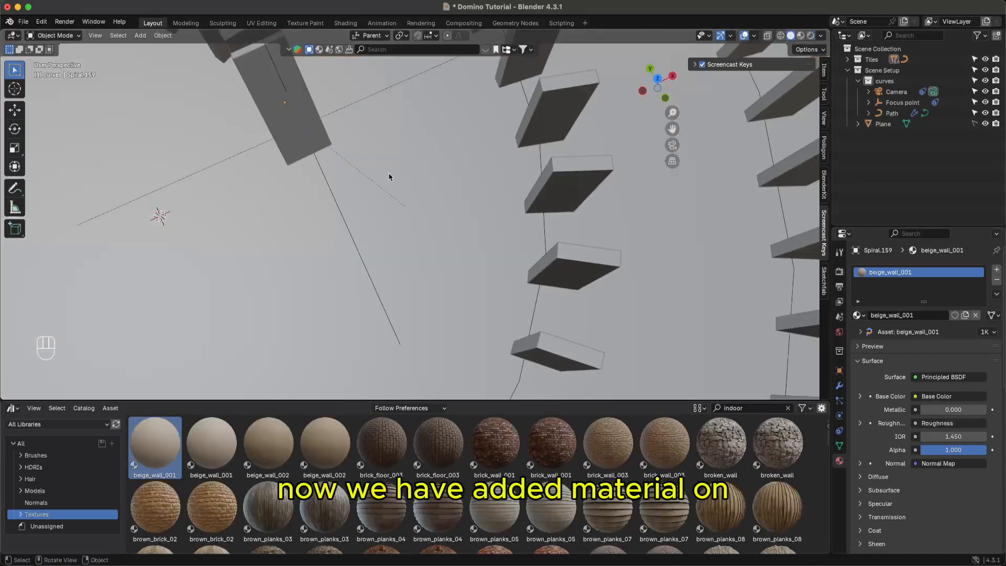
pyautogui.moveTo(421, 156); pyautogui.dragTo(343, 291, button='middle')
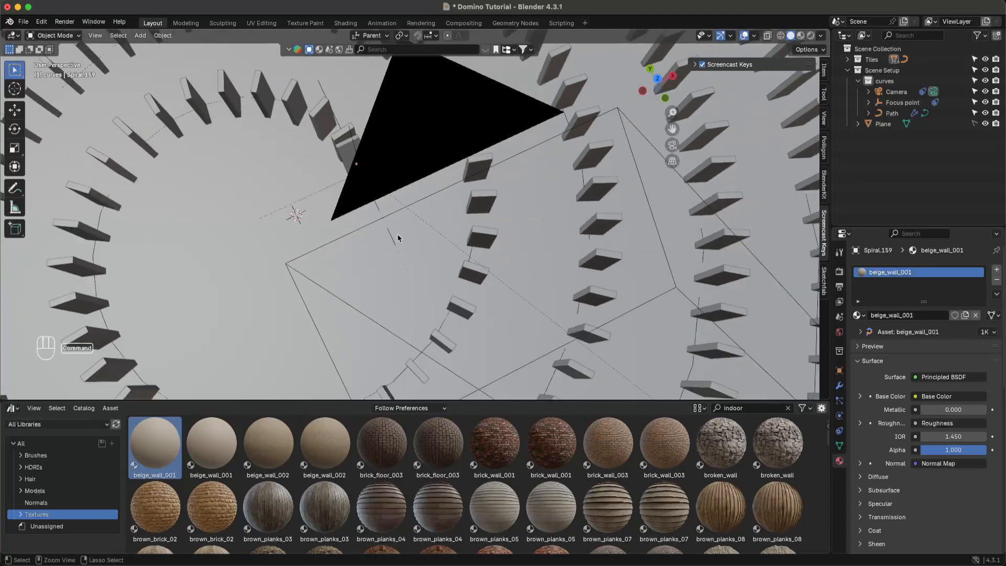
pyautogui.keyDown('super'); pyautogui.moveTo(399, 237); pyautogui.dragTo(401, 196, button='middle'); pyautogui.keyUp('super')
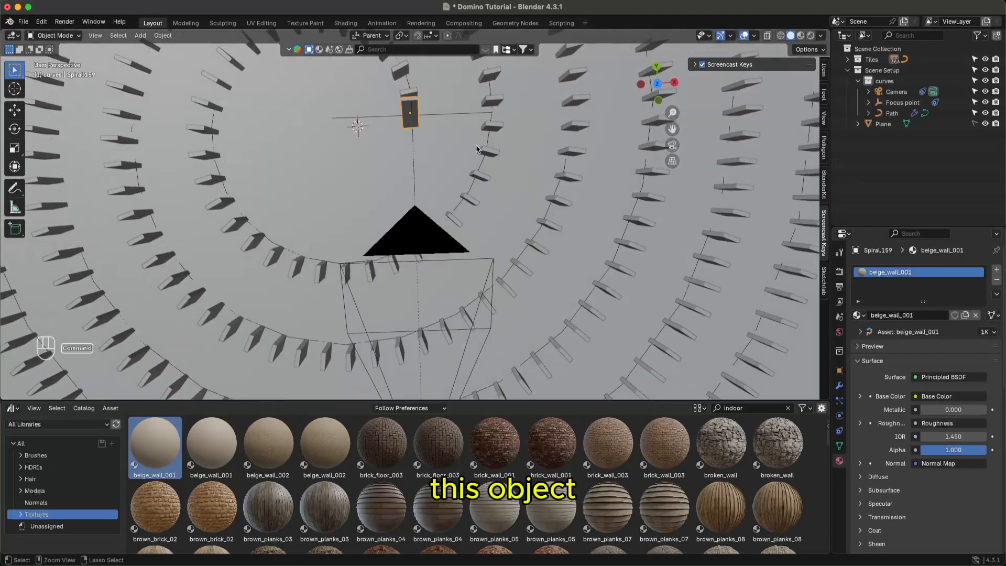
pyautogui.keyDown('super'); pyautogui.moveTo(417, 120); pyautogui.dragTo(492, 237, button='middle'); pyautogui.keyUp('super')
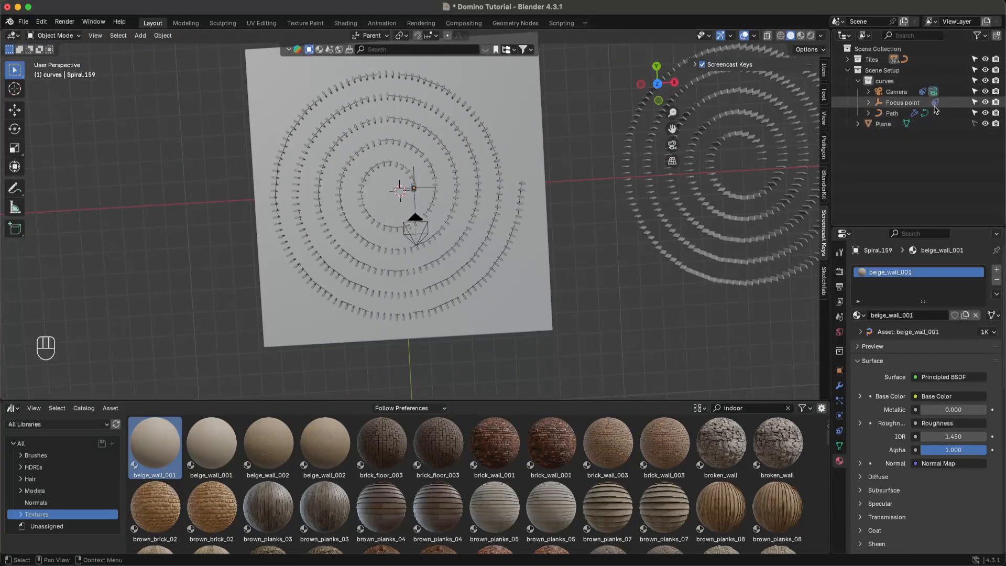
# - Link the textured tile's beige_wall_001 material to all Tiles with Ctrl+L, then save
pyautogui.click(859, 60)
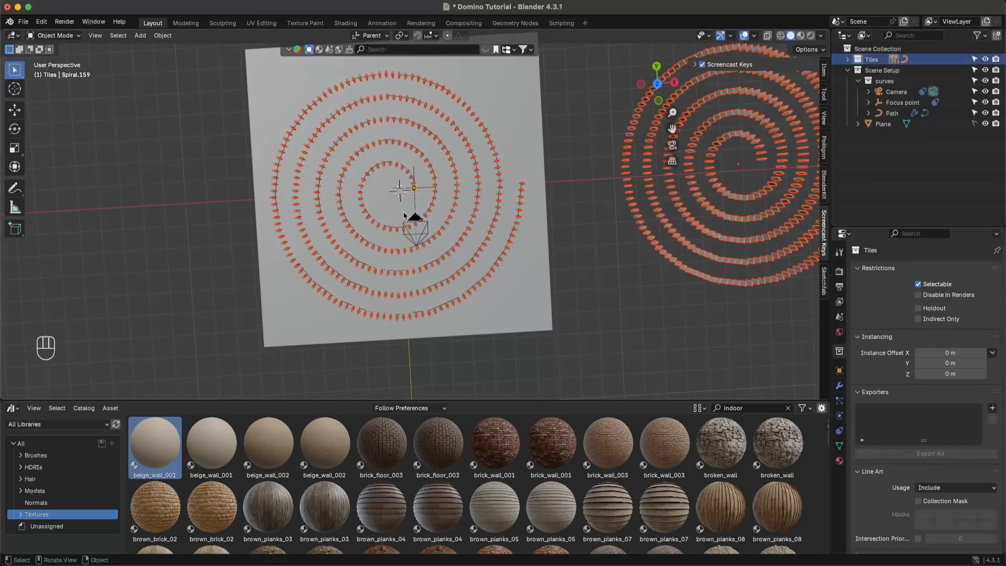
pyautogui.keyDown('super'); pyautogui.moveTo(403, 215); pyautogui.dragTo(419, 157, button='middle'); pyautogui.keyUp('super')
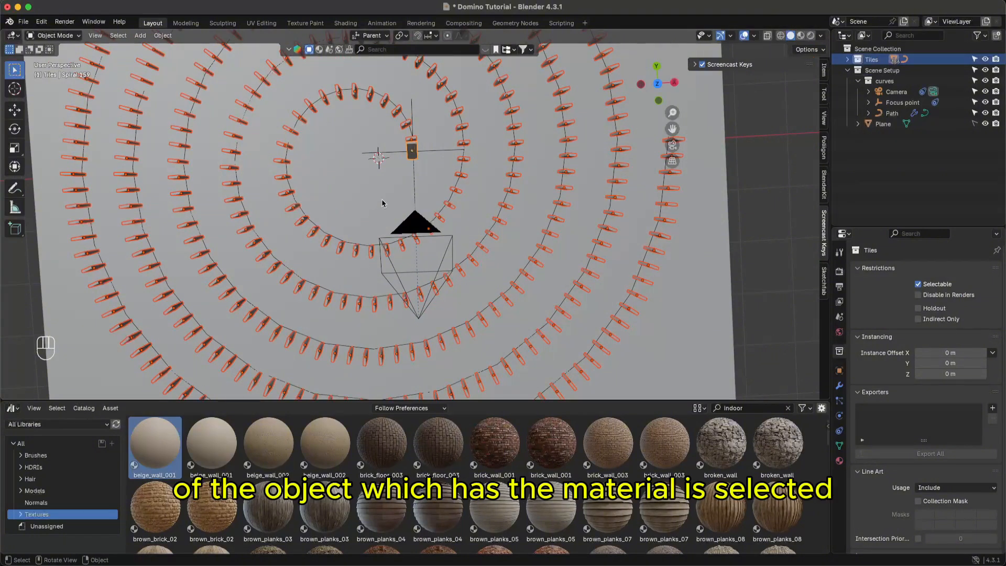
pyautogui.keyDown('shift'); pyautogui.click(412, 150); pyautogui.keyUp('shift')
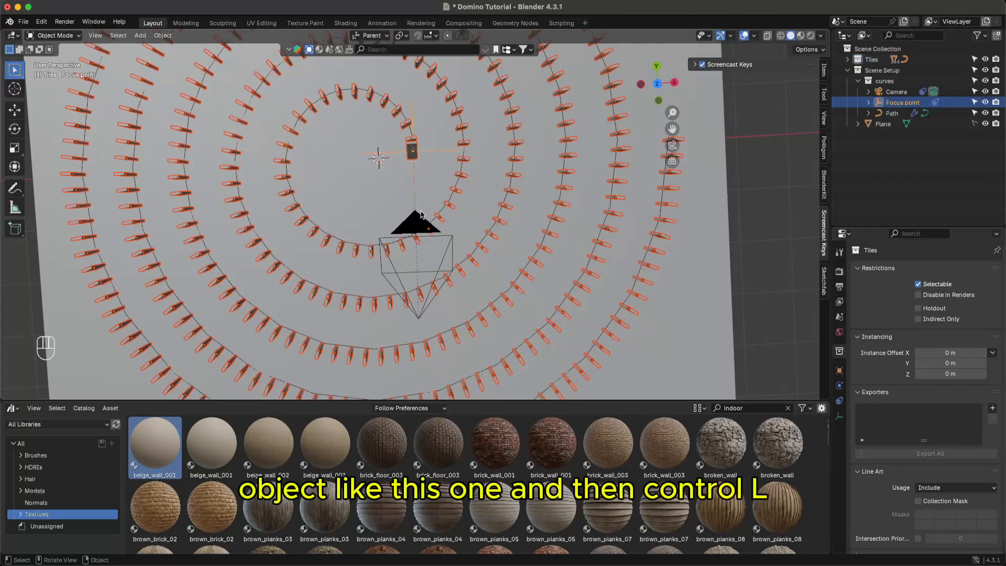
pyautogui.keyDown('shift'); pyautogui.click(411, 156); pyautogui.keyUp('shift')
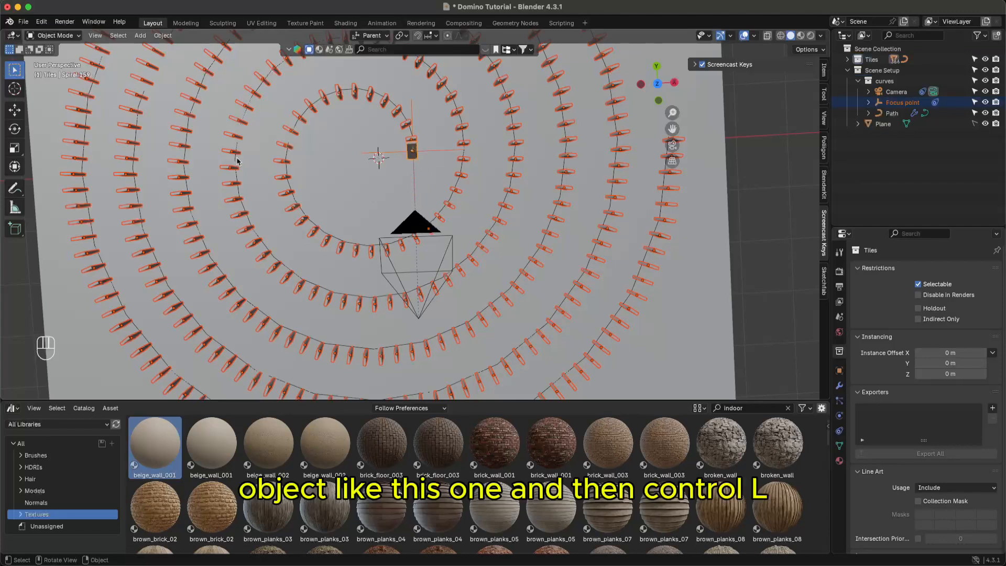
pyautogui.press('super+l')
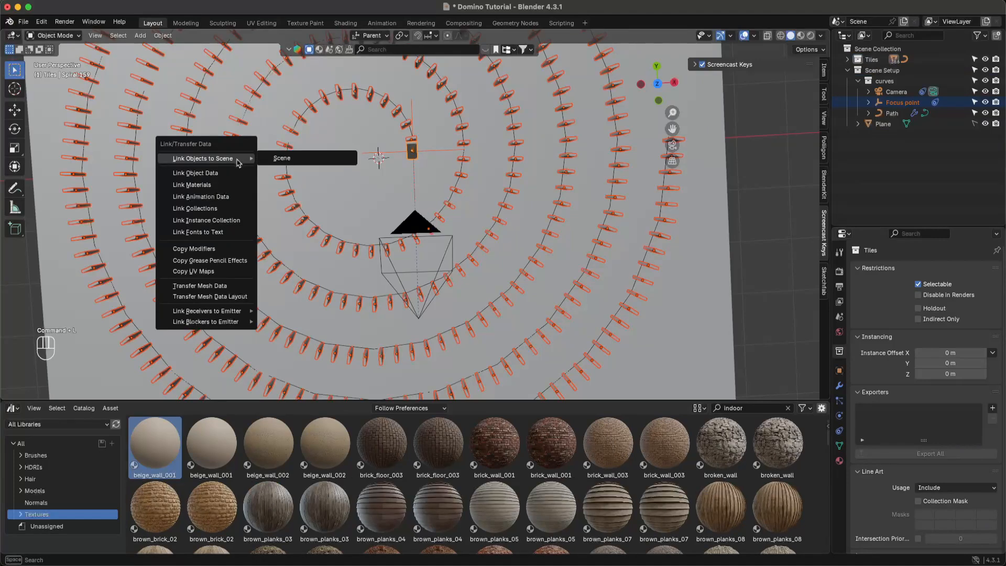
pyautogui.click(212, 185)
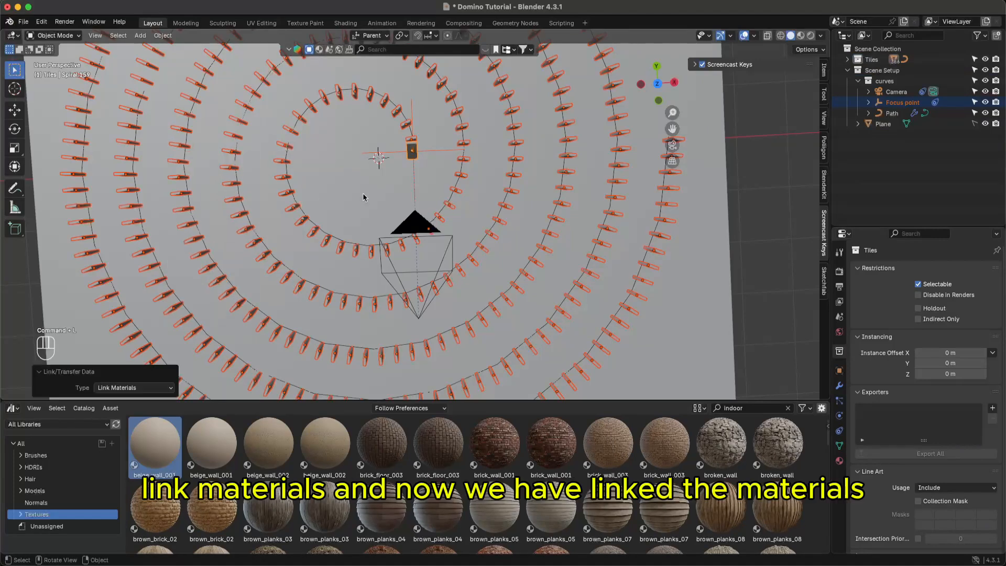
pyautogui.press('super+s')
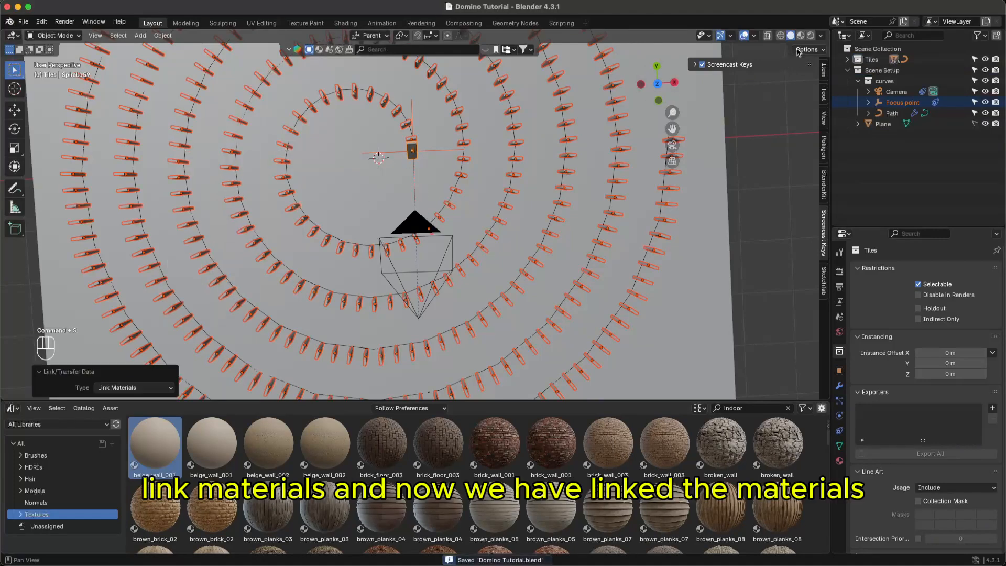
# - Inspect the newly textured dominoes in Rendered shading and save
pyautogui.click(810, 37)
pyautogui.scroll(-3, 555, 231)
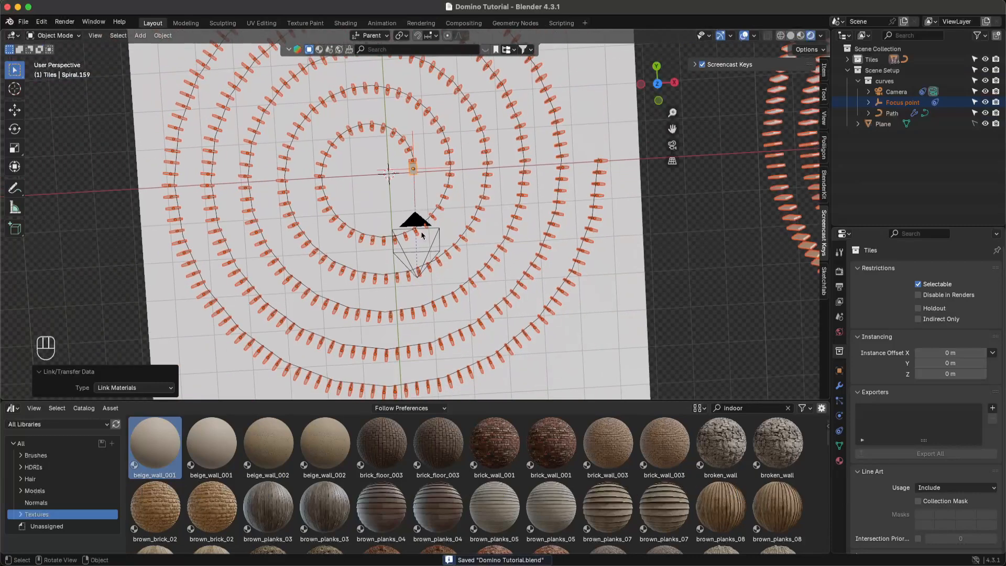
pyautogui.moveTo(425, 224); pyautogui.dragTo(438, 140, button='middle')
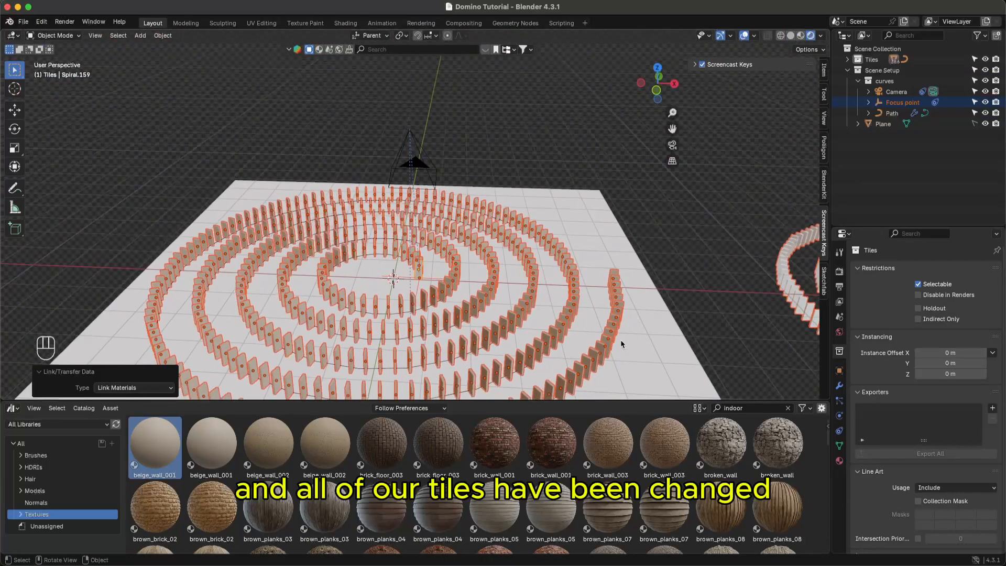
pyautogui.click(621, 344)
pyautogui.press('super+s')
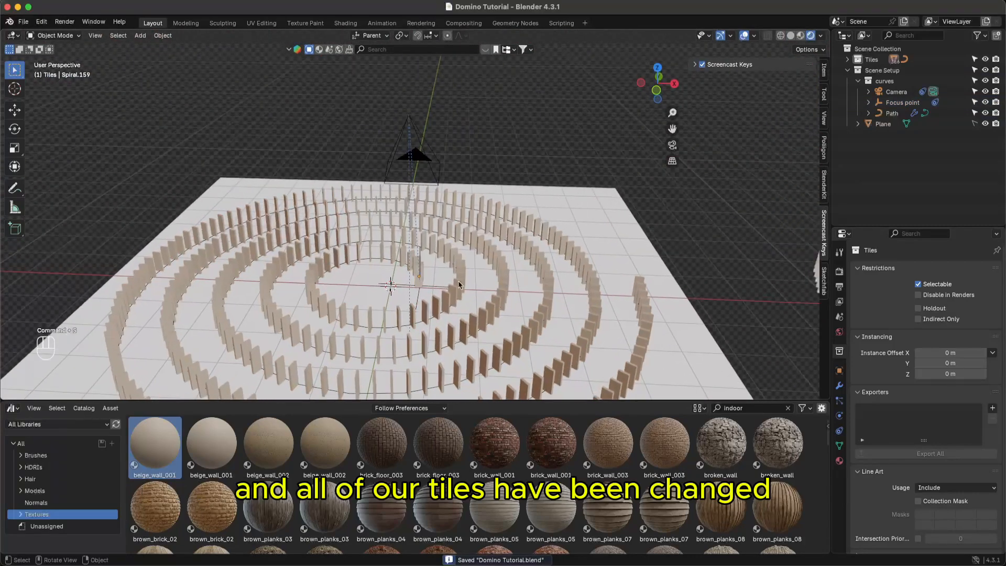
pyautogui.scroll(1, 446, 286)
pyautogui.scroll(1, 446, 286)
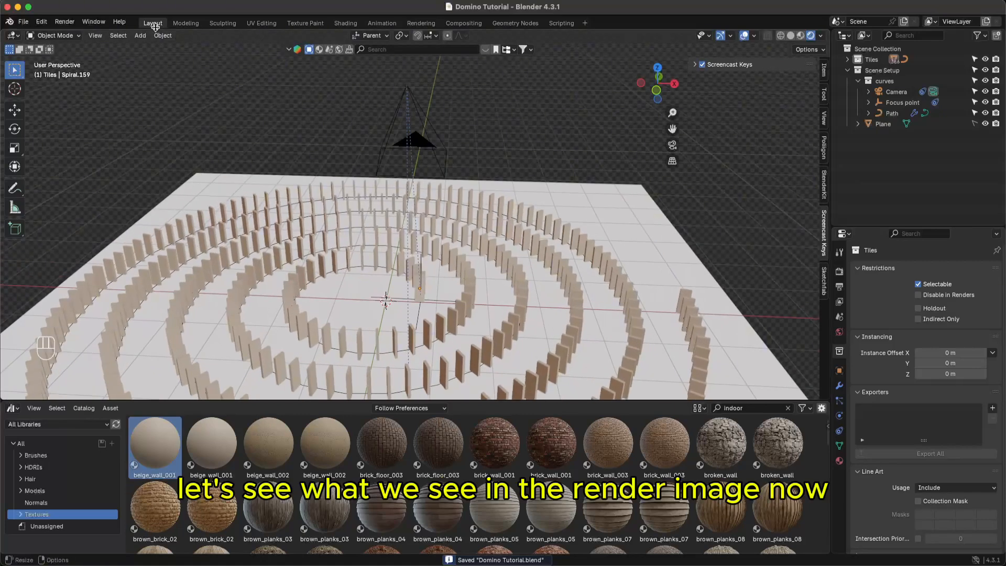
# - Render a test image from the camera and close the render window
pyautogui.click(65, 21)
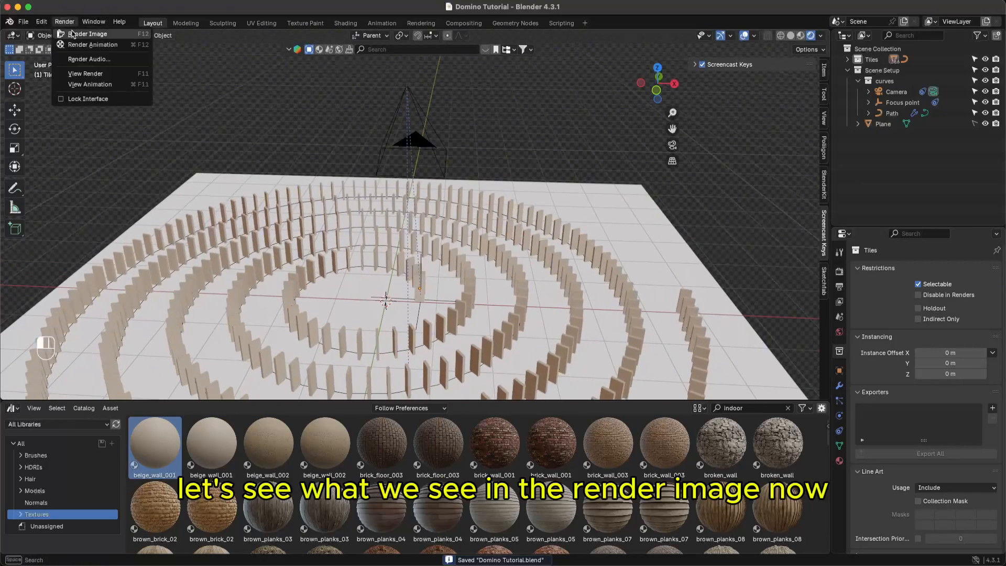
pyautogui.click(75, 33)
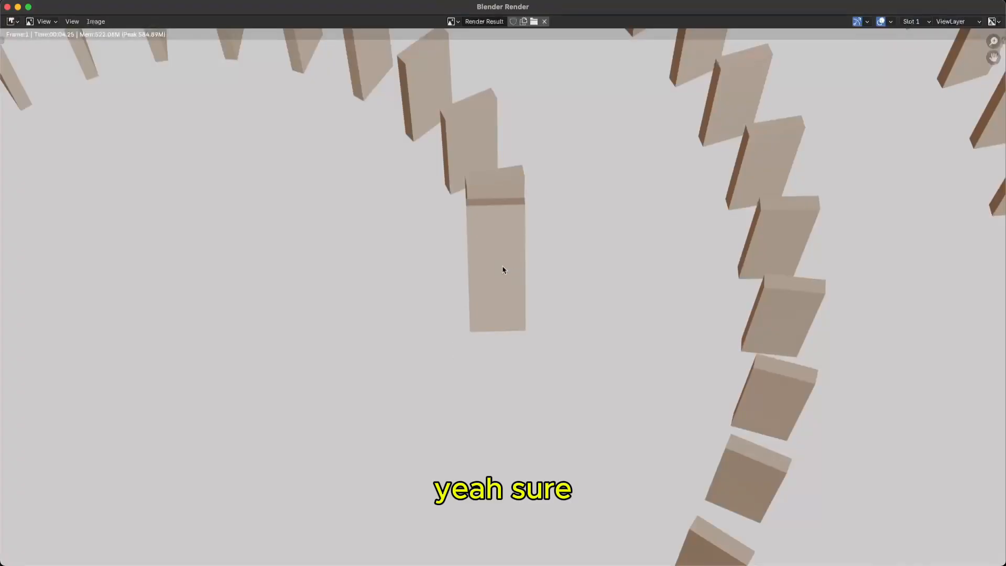
pyautogui.scroll(-5, 479, 236)
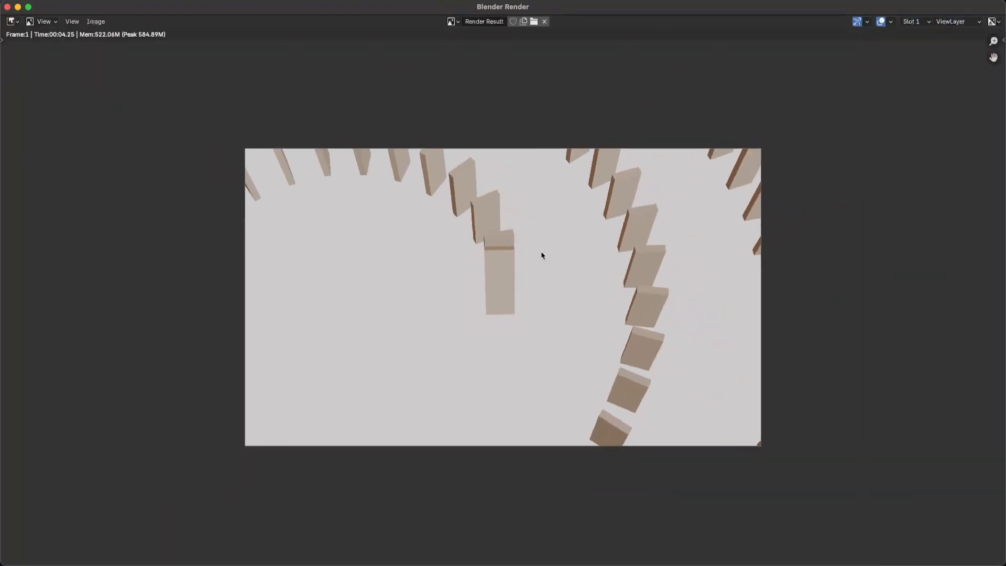
pyautogui.press('Escape')
# - Select the floor Plane and try brick_wall_003, broken_wall and beige_wall_001 on it
pyautogui.press('super+s')
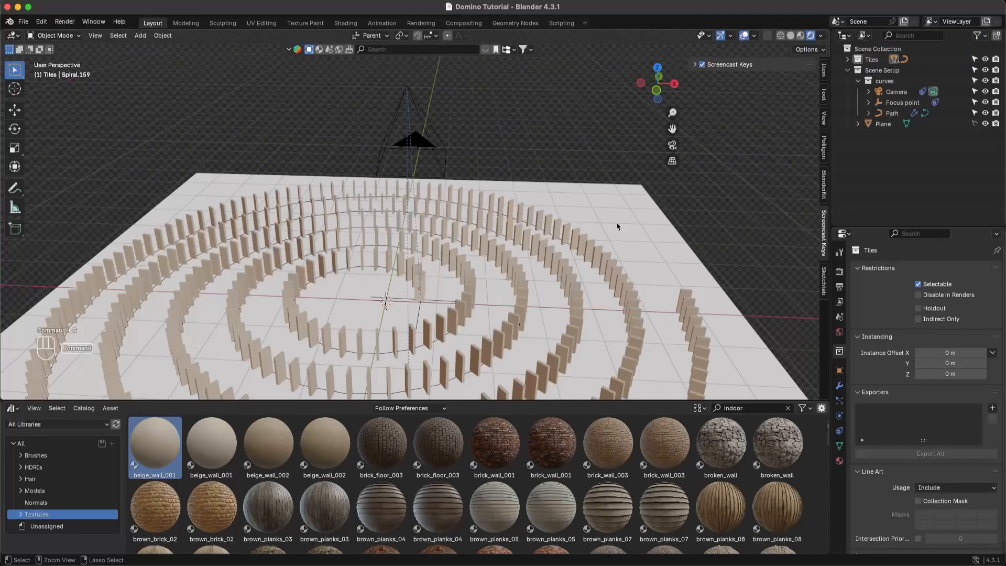
pyautogui.scroll(-1, 616, 222)
pyautogui.click(978, 125)
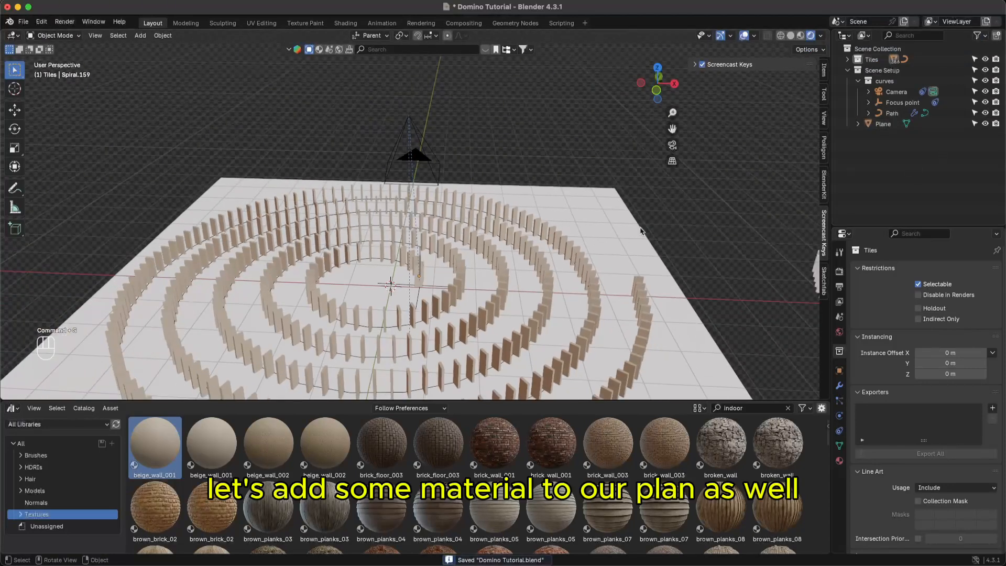
pyautogui.click(606, 457)
pyautogui.moveTo(606, 458); pyautogui.dragTo(691, 337)
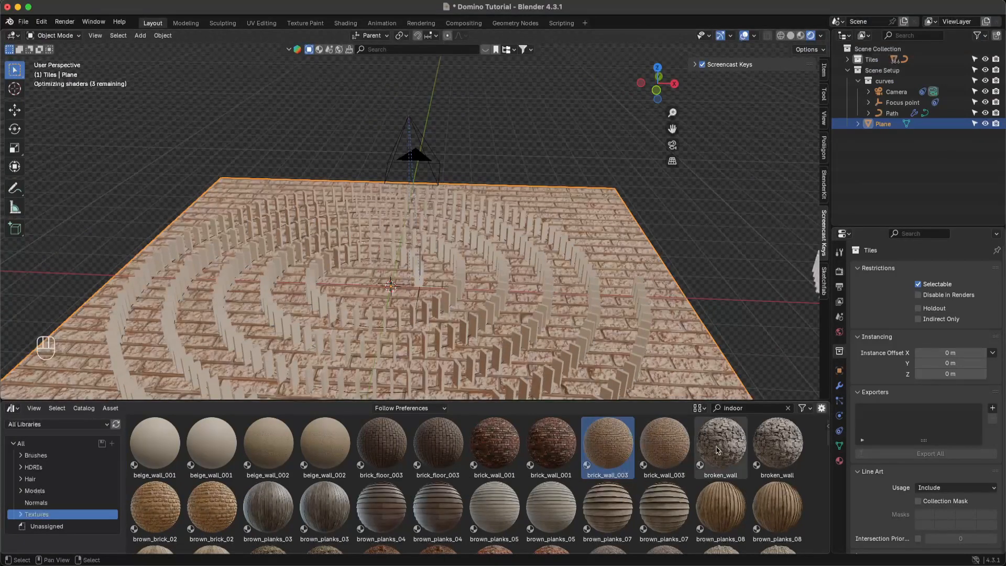
pyautogui.moveTo(721, 443); pyautogui.dragTo(459, 381)
pyautogui.moveTo(155, 443); pyautogui.dragTo(103, 358)
# - Save, then apply the brown_planks_05 wood planks to the floor plane
pyautogui.moveTo(197, 336); pyautogui.dragTo(405, 399, button='middle')
pyautogui.press('super+s')
pyautogui.moveTo(551, 506); pyautogui.dragTo(240, 307)
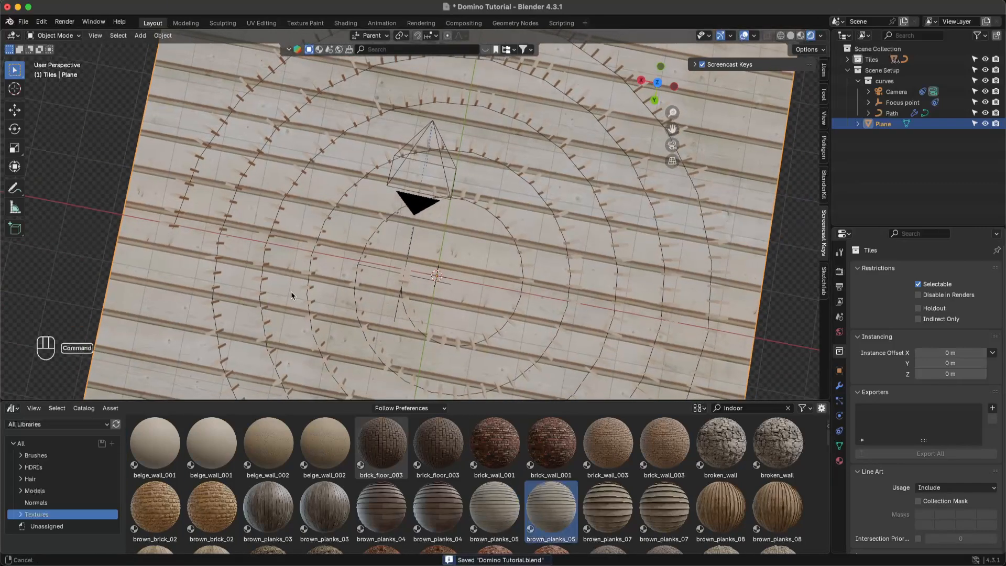
pyautogui.keyDown('ctrl'); pyautogui.scroll(-2, 292, 296); pyautogui.keyUp('ctrl')
pyautogui.scroll(-2, 249, 492)
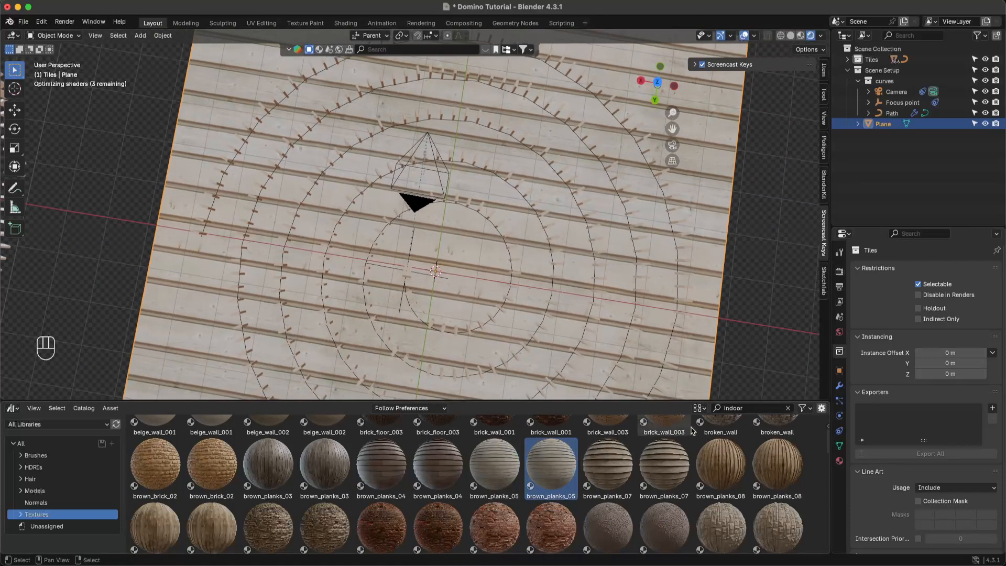
pyautogui.click(734, 407)
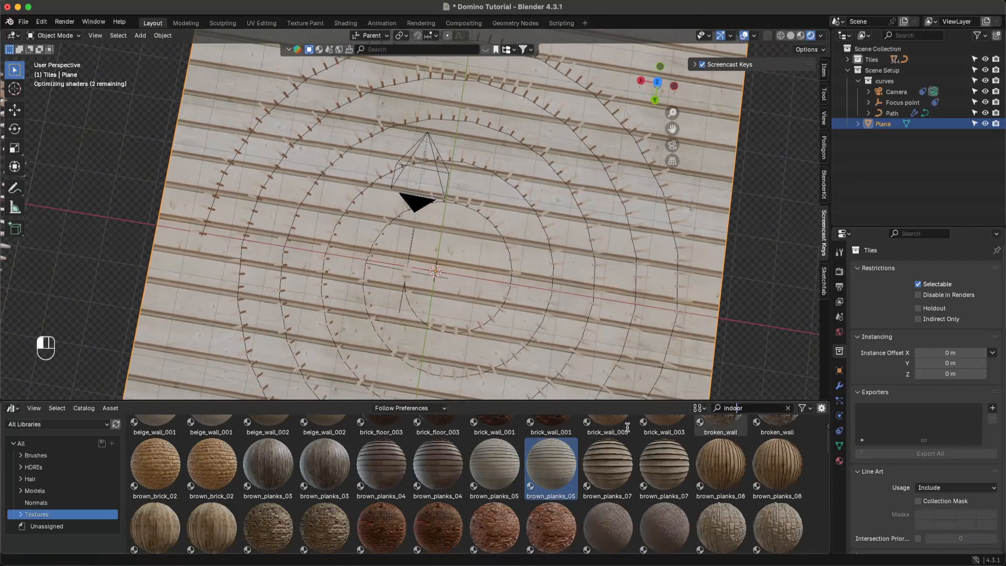
# - Search the asset library for 'marble' and apply marble_01 to the floor plane
pyautogui.press('BackSpace')
pyautogui.press('BackSpace')
pyautogui.press('BackSpace')
pyautogui.press('BackSpace')
pyautogui.press('BackSpace')
pyautogui.press('BackSpace')
pyautogui.write('marb')
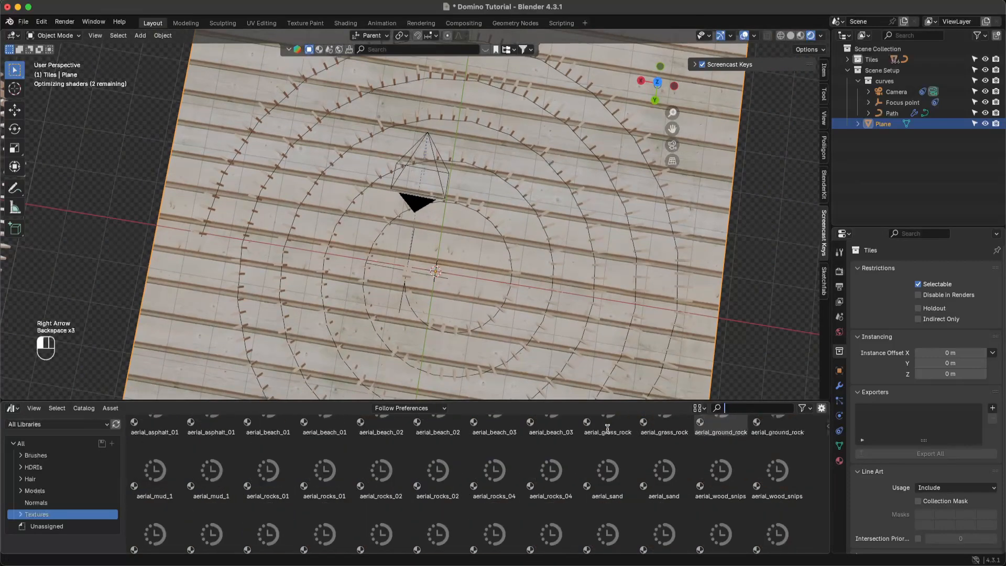
pyautogui.write('le')
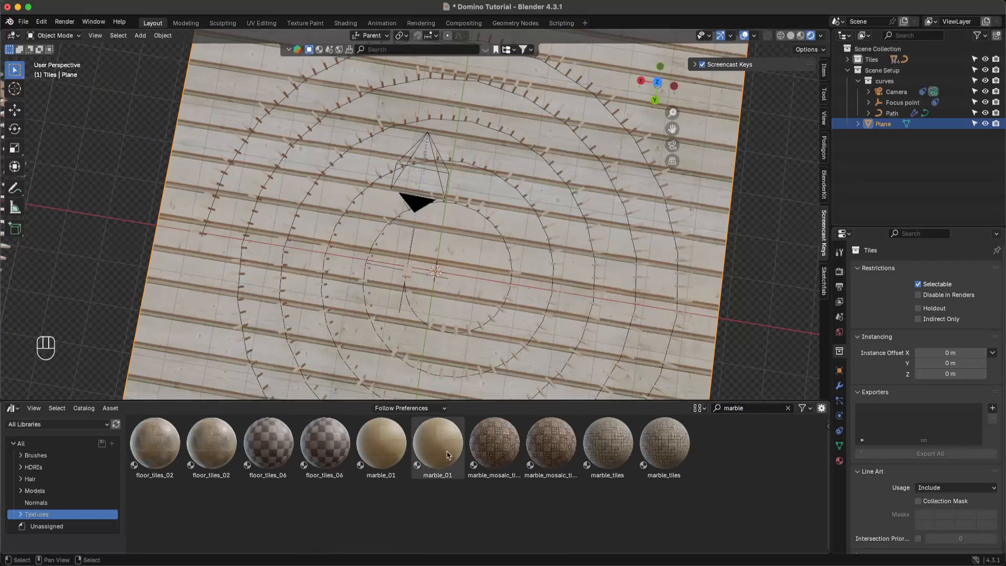
pyautogui.moveTo(438, 443); pyautogui.dragTo(197, 324)
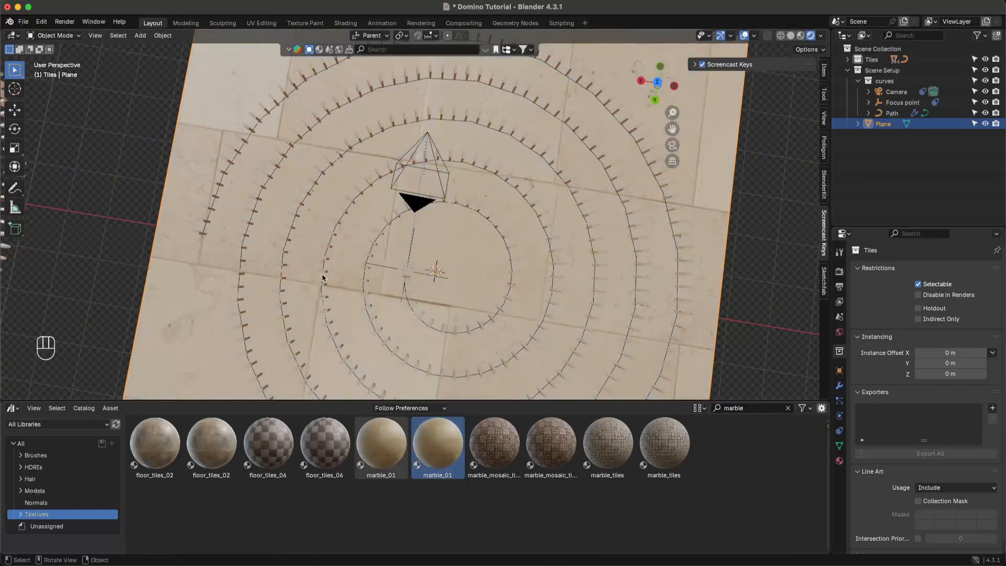
pyautogui.moveTo(322, 278); pyautogui.dragTo(307, 307, button='middle')
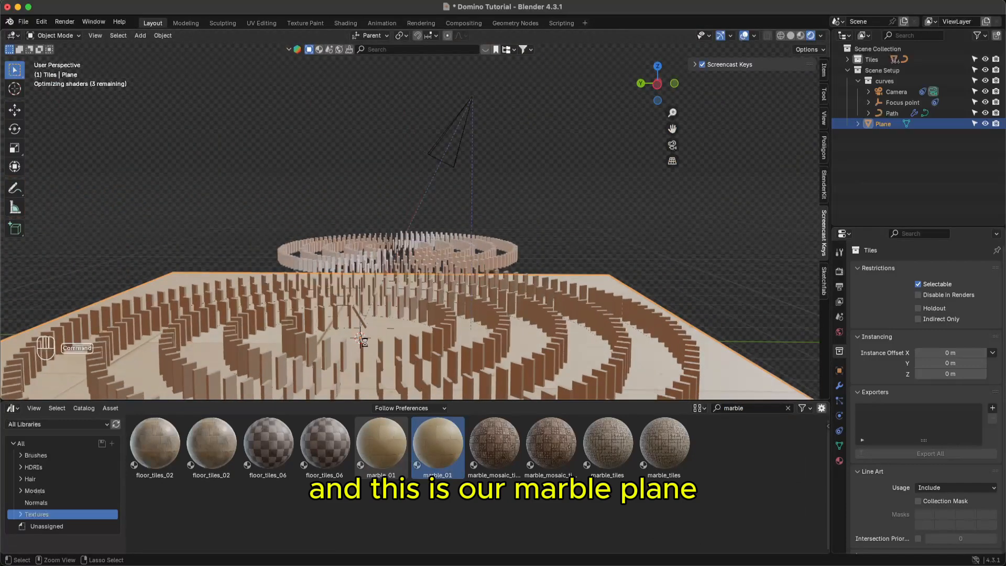
pyautogui.press('super+s')
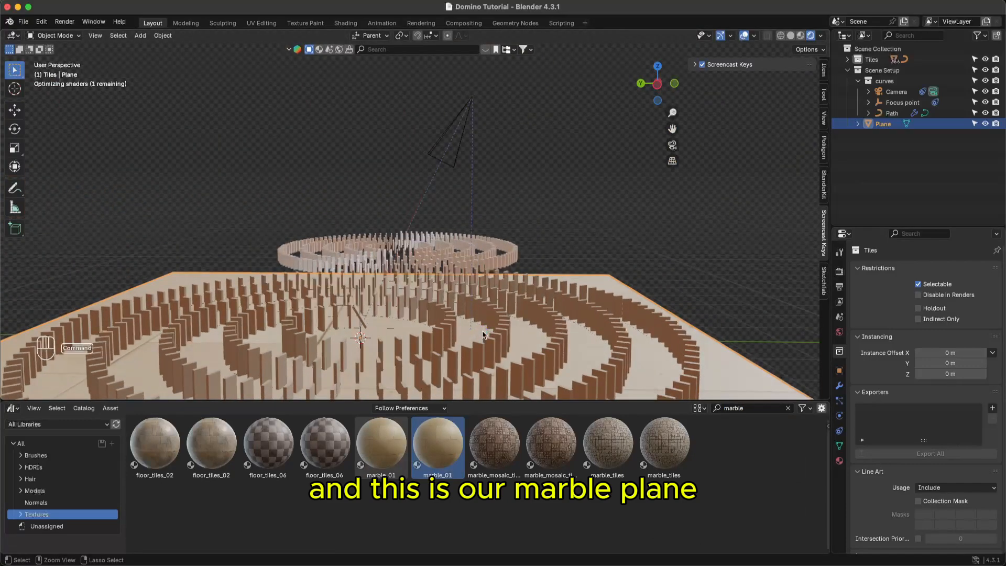
pyautogui.moveTo(482, 331); pyautogui.dragTo(465, 356, button='middle')
# - Try marble_tiles on the floor, then switch back to marble_01 and save
pyautogui.click(663, 443)
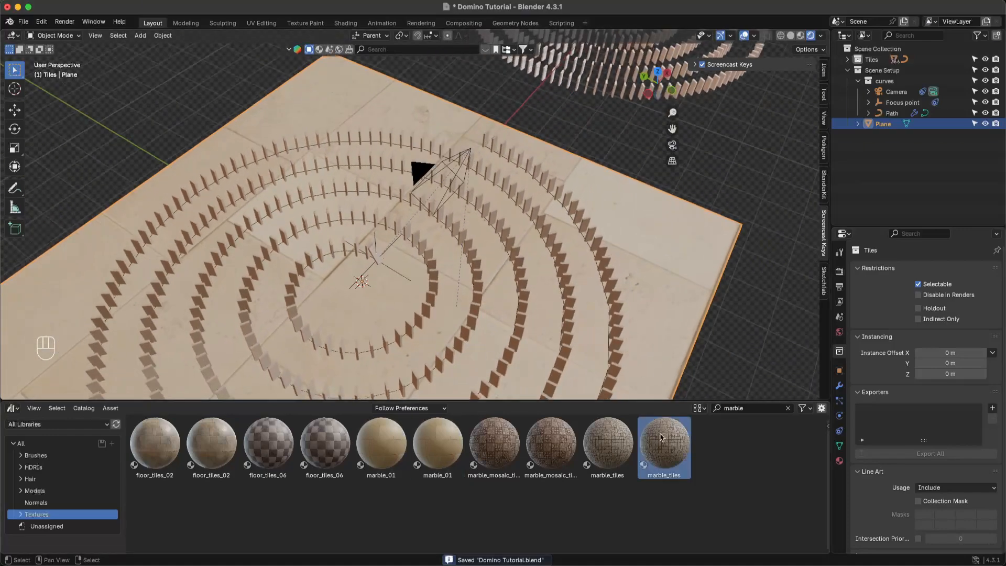
pyautogui.moveTo(663, 443); pyautogui.dragTo(655, 353)
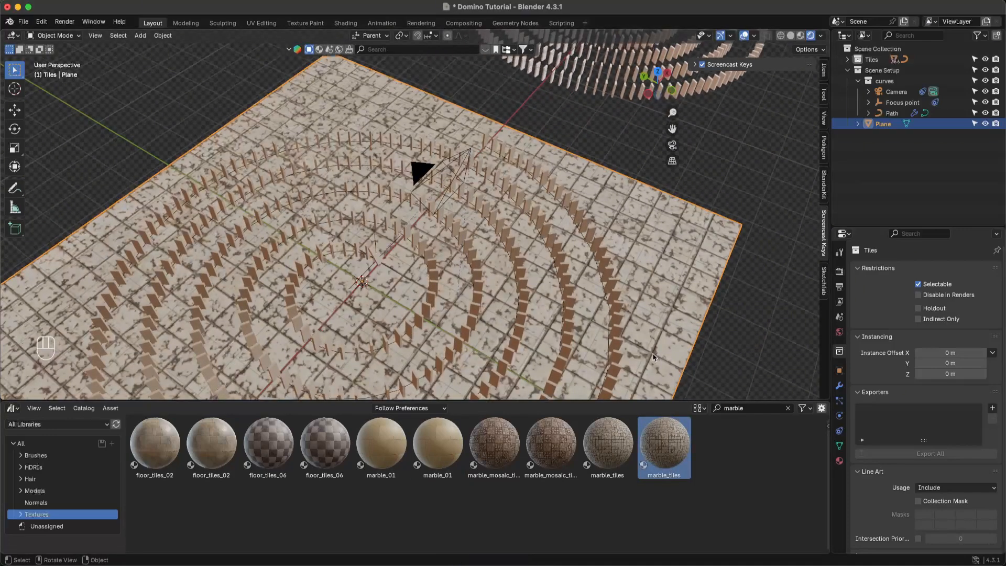
pyautogui.click(397, 441)
pyautogui.moveTo(396, 440); pyautogui.dragTo(560, 296)
pyautogui.press('super+s')
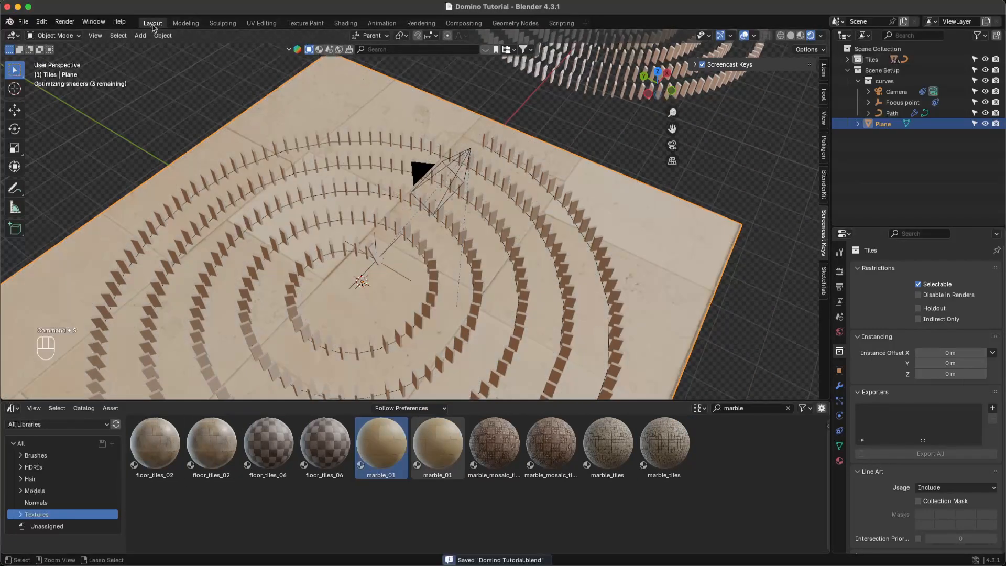
pyautogui.click(76, 23)
pyautogui.click(83, 33)
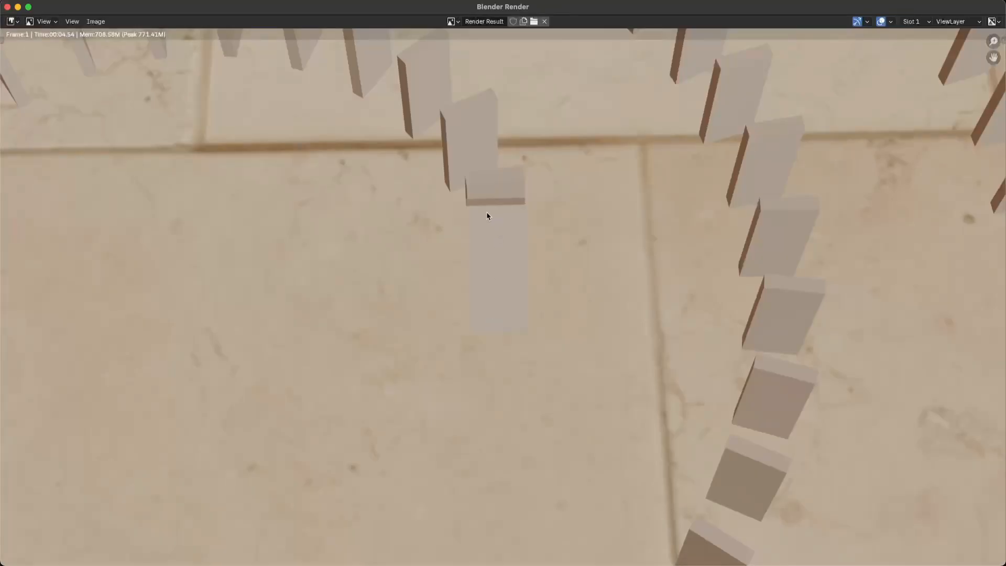
pyautogui.scroll(-3, 486, 215)
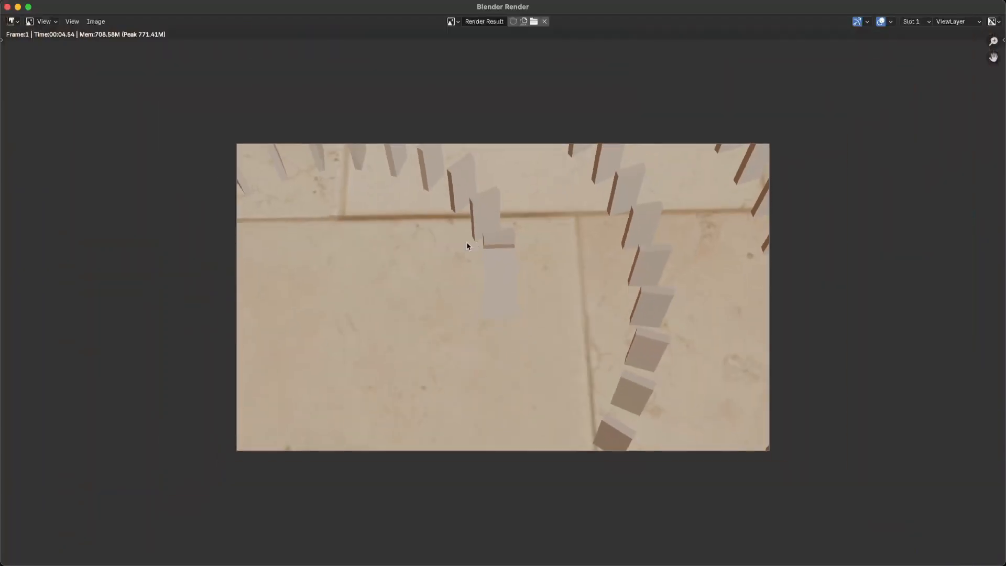
pyautogui.click(7, 6)
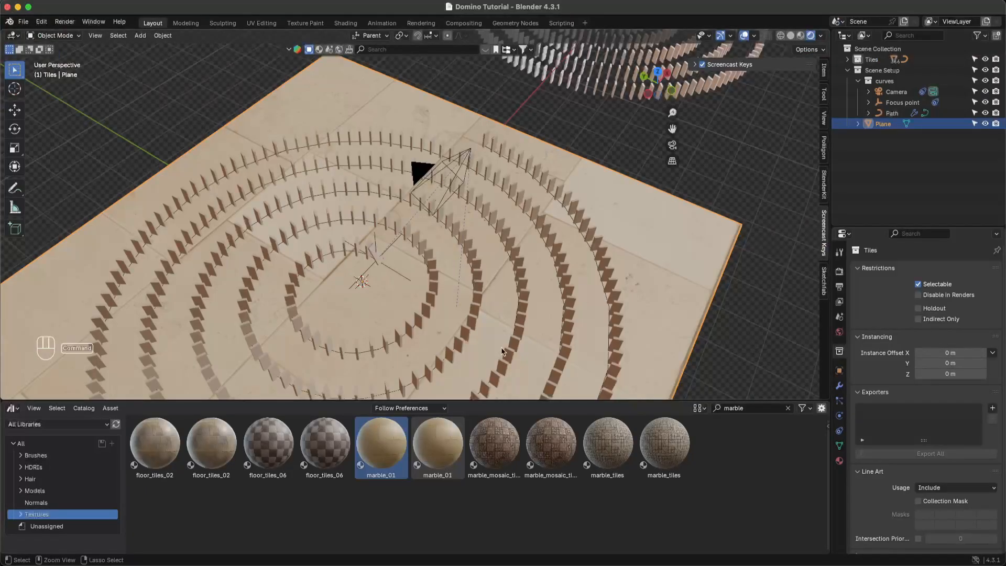
# - Save the file, then select a single domino tile from a lower view
pyautogui.press('super+s')
pyautogui.moveTo(641, 320); pyautogui.dragTo(594, 283, button='middle')
pyautogui.click(592, 283)
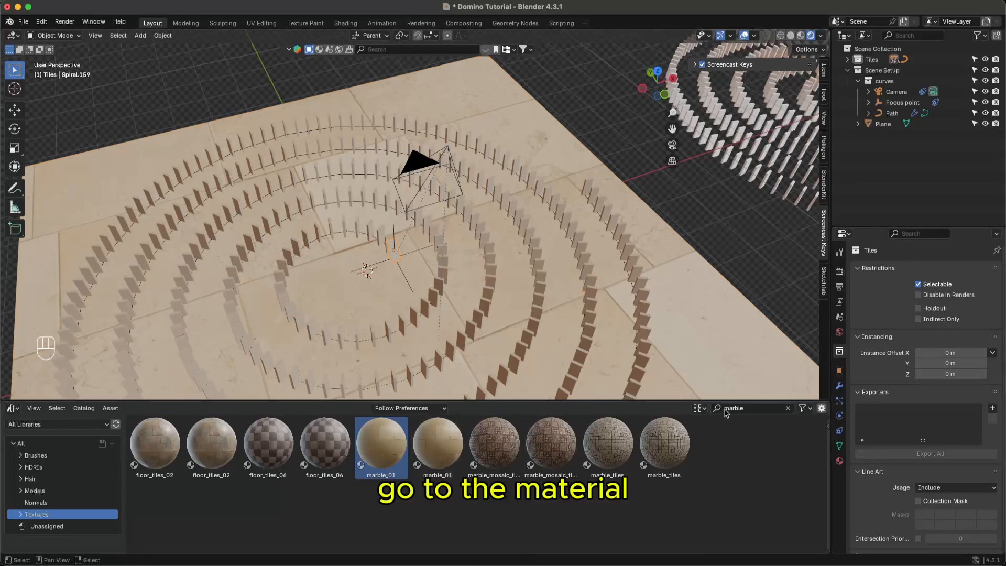
# - Replace beige_wall_001 with a new red Material.001 at Roughness 0, then save
pyautogui.click(840, 460)
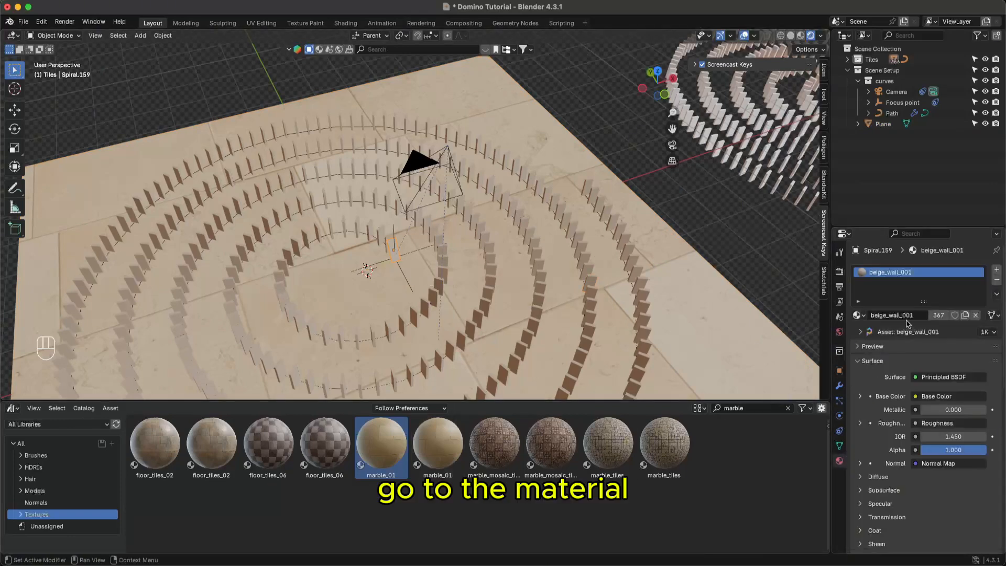
pyautogui.click(997, 281)
pyautogui.click(874, 315)
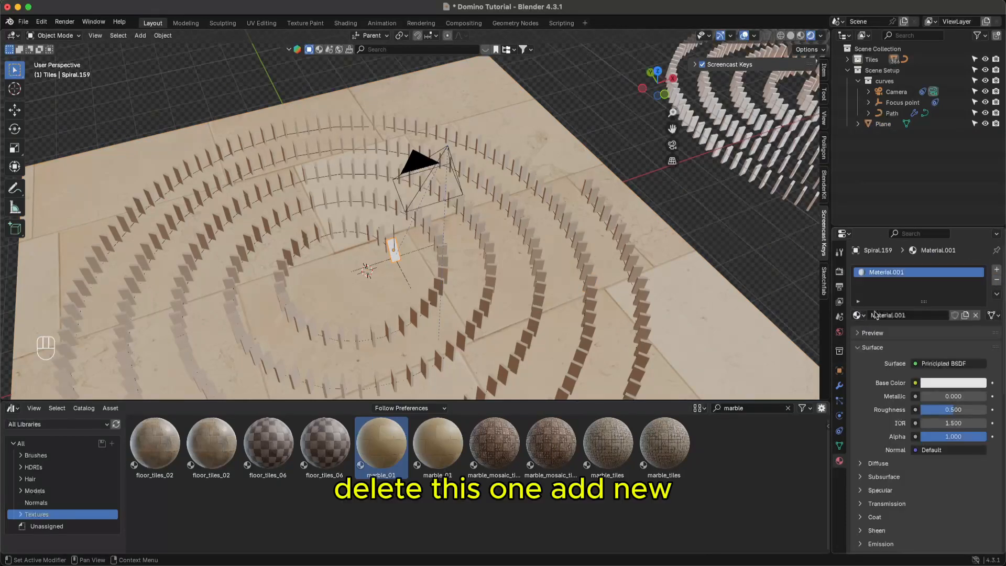
pyautogui.click(933, 382)
pyautogui.moveTo(934, 288); pyautogui.dragTo(923, 284)
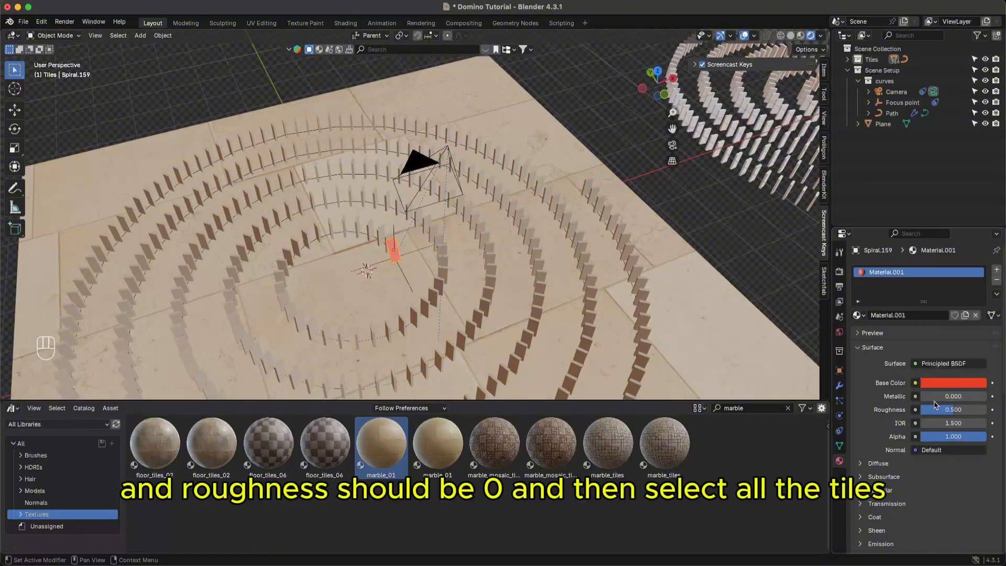
pyautogui.moveTo(945, 410); pyautogui.dragTo(927, 410)
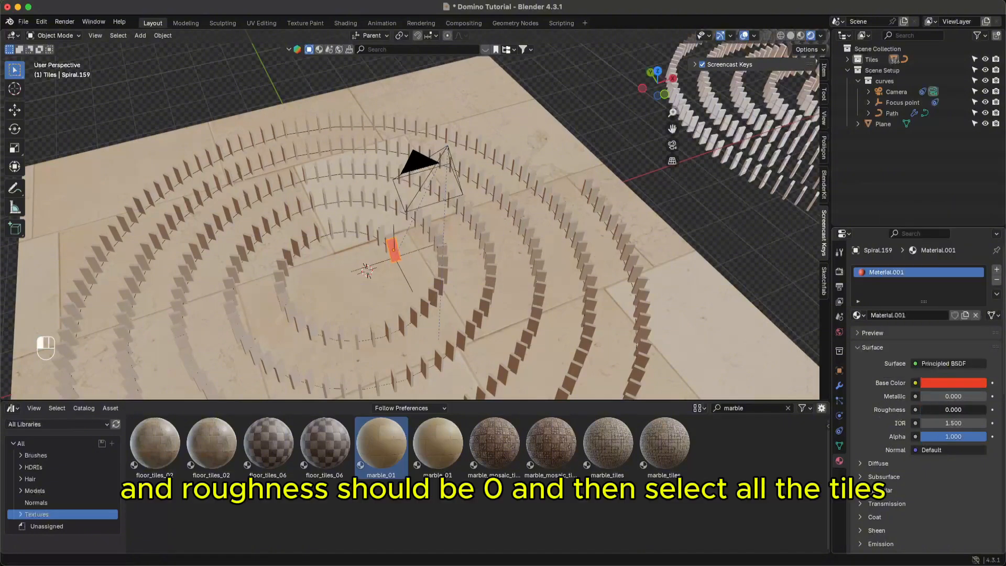
pyautogui.press('super+s')
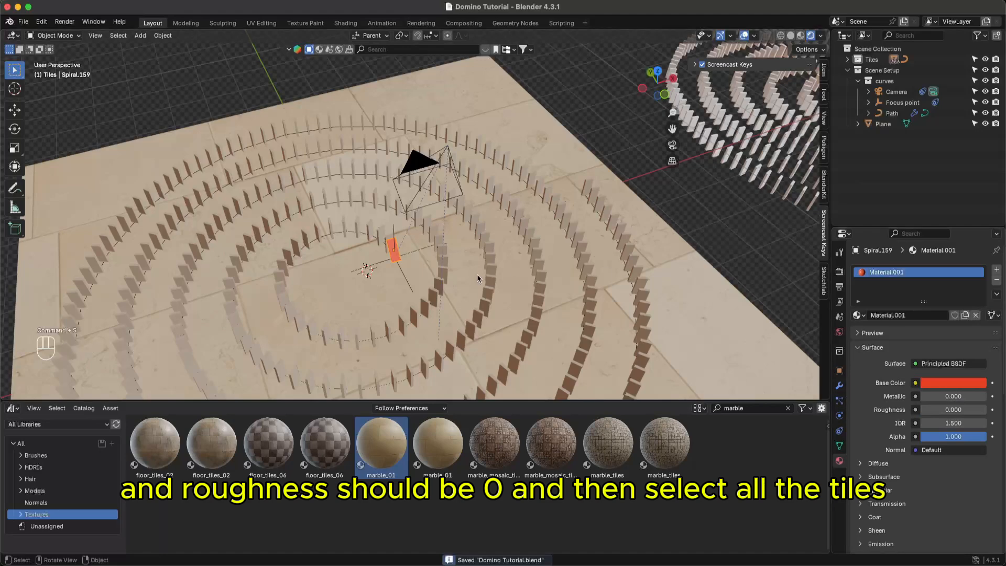
# - Select every tile in the Tiles collection, with the red domino as the active object
pyautogui.doubleClick(858, 59)
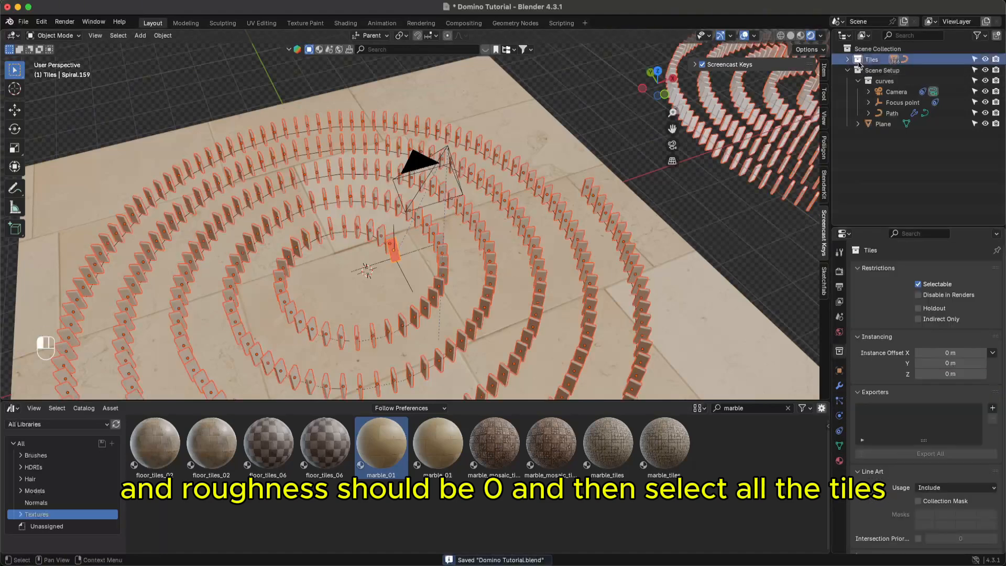
pyautogui.keyDown('shift'); pyautogui.click(403, 268); pyautogui.keyUp('shift')
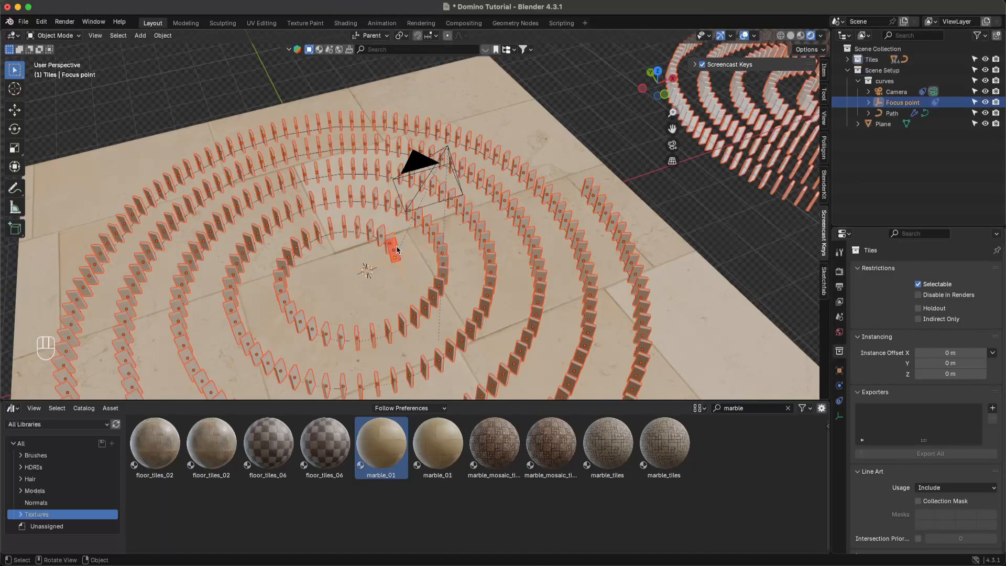
pyautogui.keyDown('shift'); pyautogui.click(397, 250); pyautogui.keyUp('shift')
pyautogui.moveTo(407, 254)
pyautogui.mouseDown(button='middle')
pyautogui.moveTo(360, 283)
pyautogui.moveTo(407, 246)
pyautogui.mouseUp(button='middle')
pyautogui.scroll(3, 428, 245)
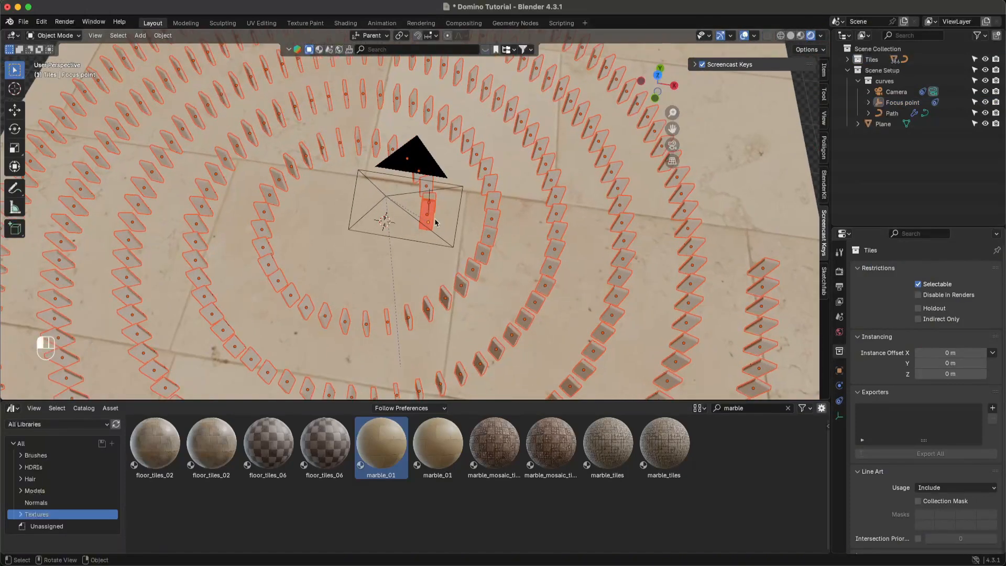
pyautogui.click(435, 223)
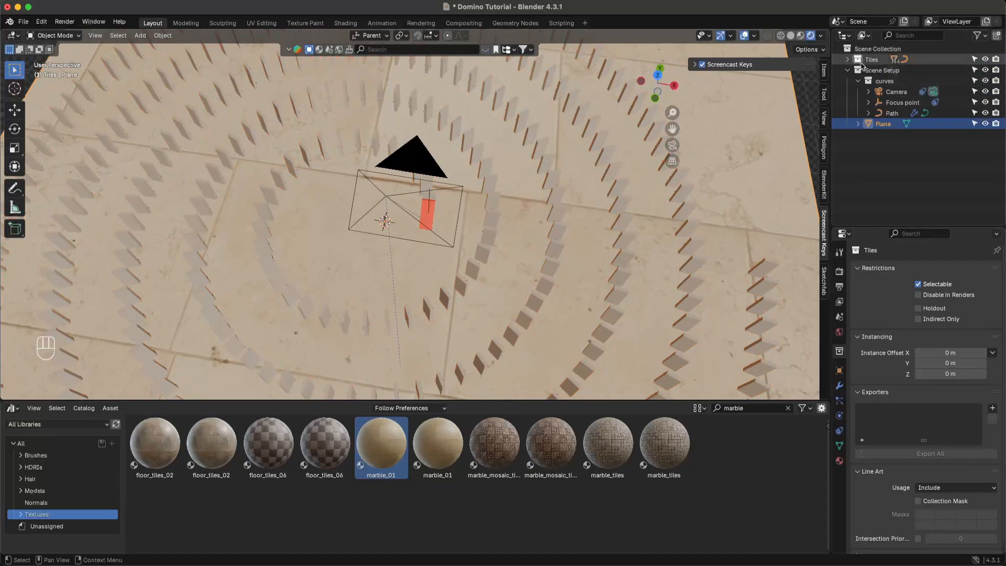
pyautogui.doubleClick(860, 62)
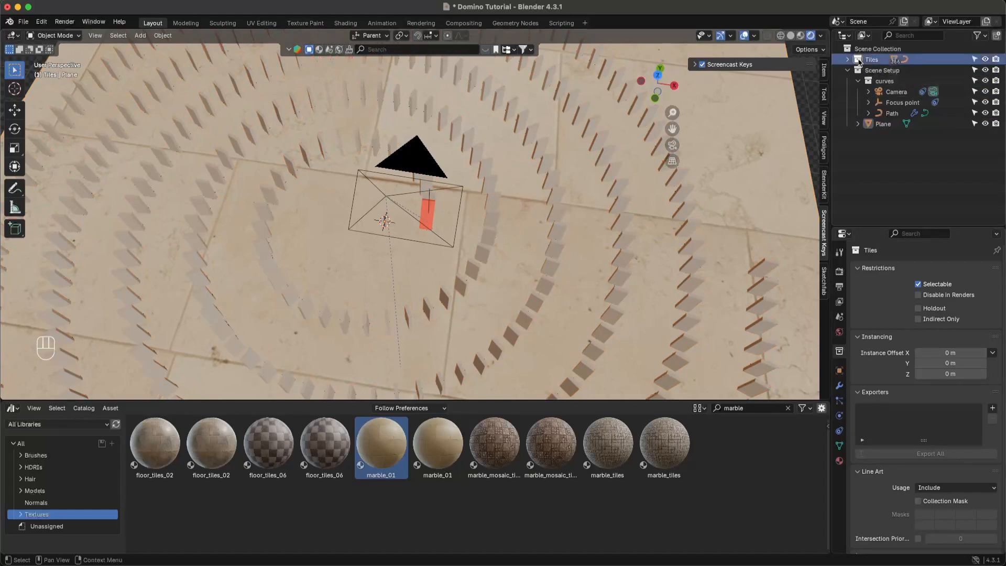
pyautogui.keyDown('shift'); pyautogui.click(425, 212); pyautogui.keyUp('shift')
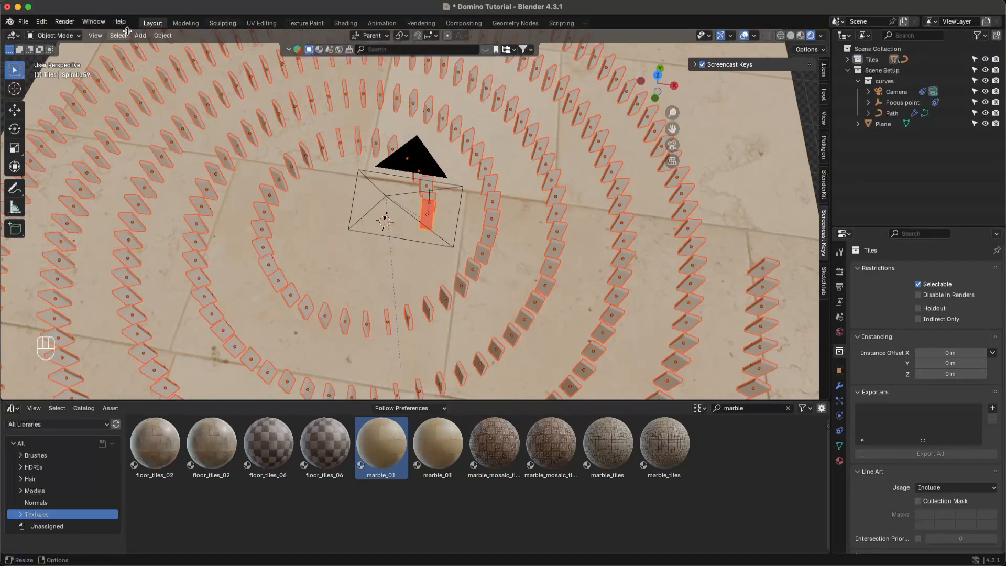
# - Link the red Material.001 to all selected tiles, deselect them, and save
pyautogui.click(162, 35)
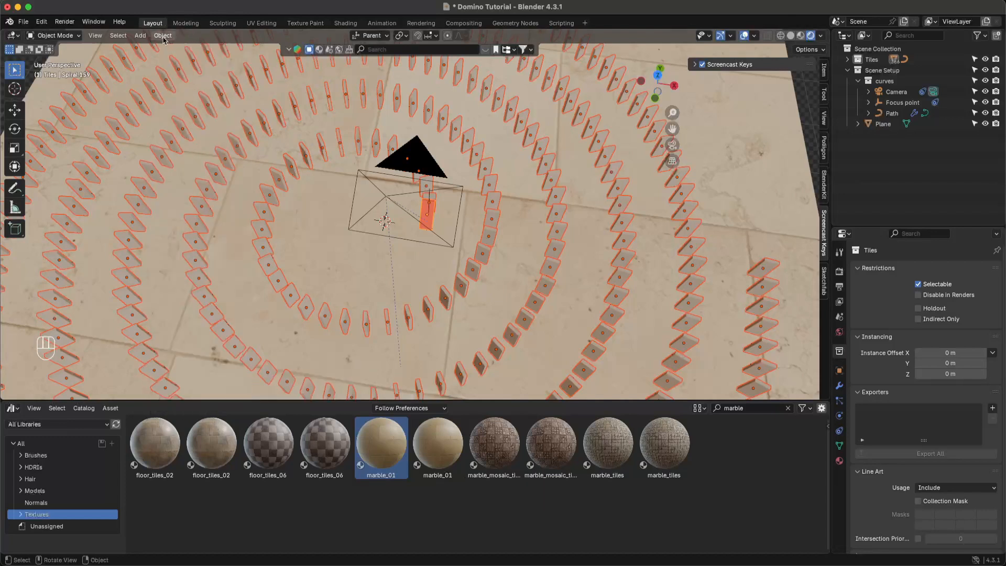
pyautogui.press('super+l')
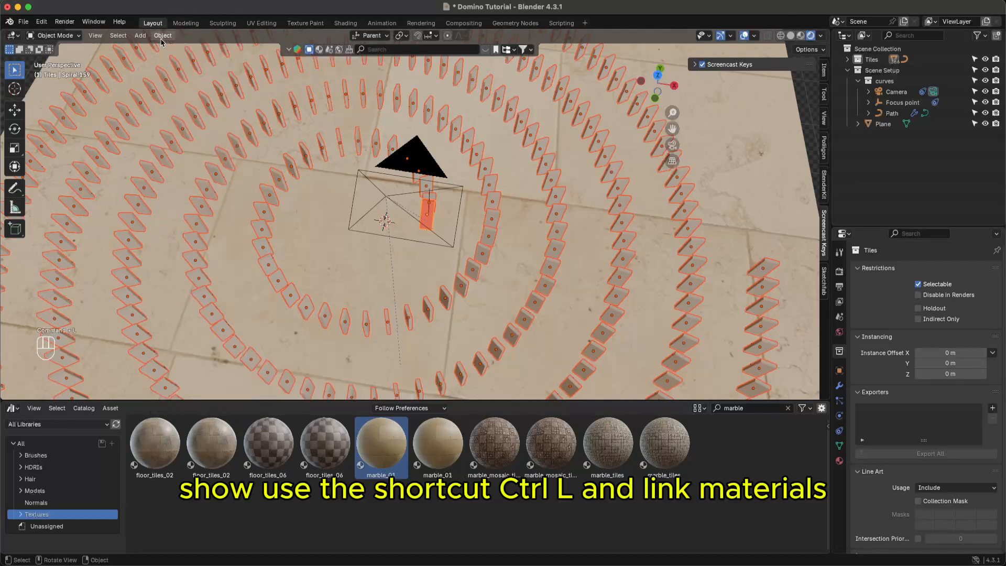
pyautogui.press('super+l')
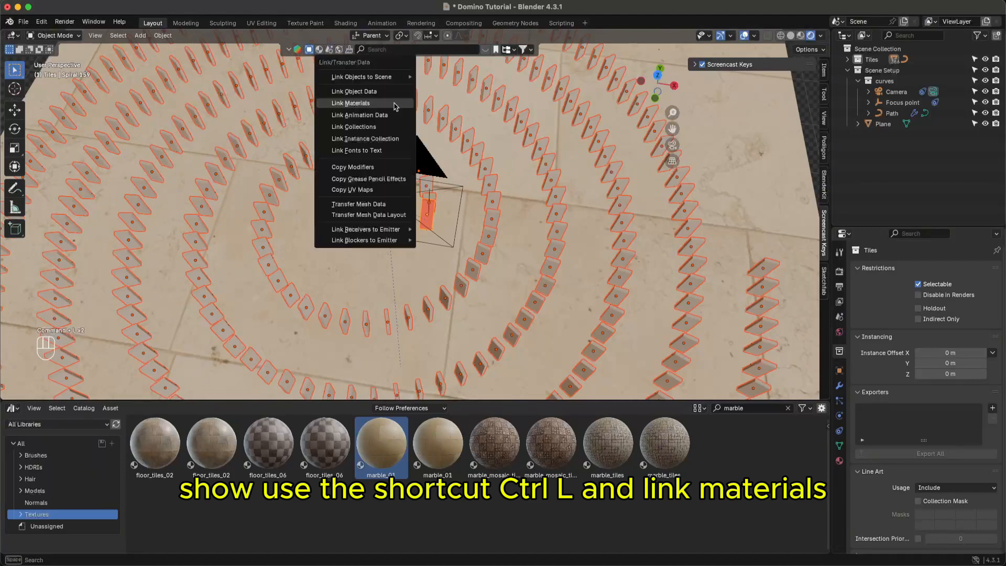
pyautogui.click(392, 104)
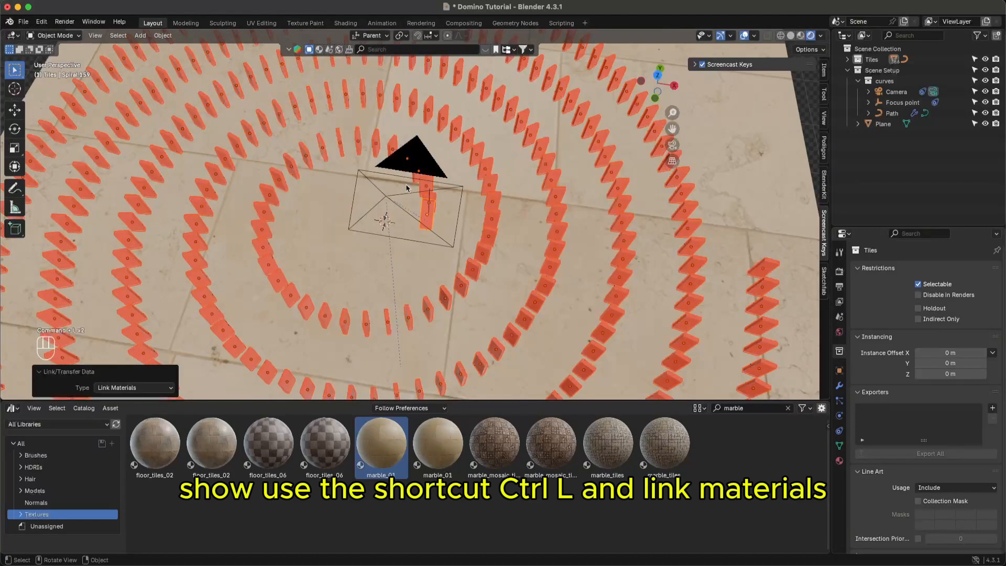
pyautogui.click(409, 258)
pyautogui.press('super+s')
pyautogui.scroll(-2, 419, 257)
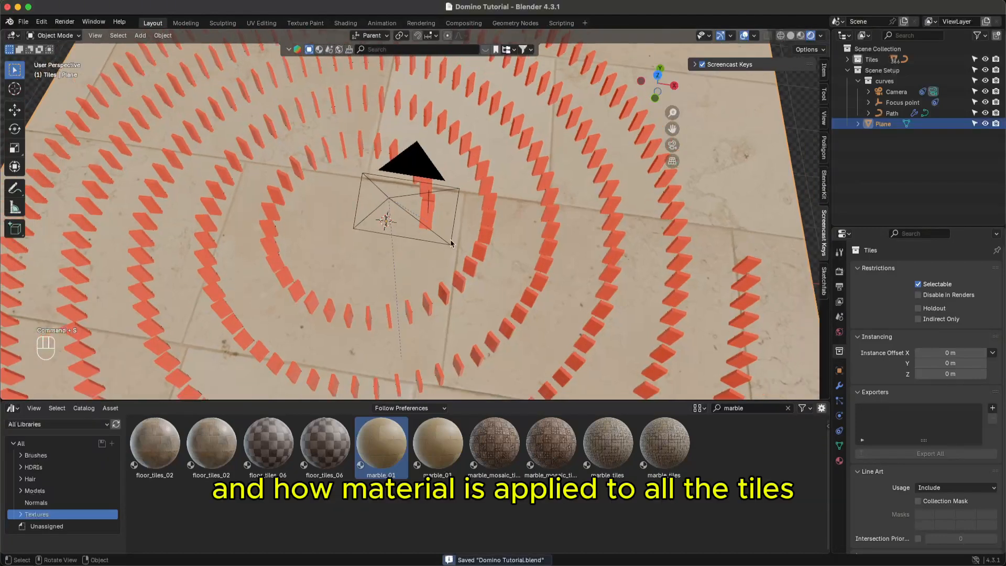
# - Save, switch to the scene camera's view, and start playing the animation
pyautogui.moveTo(501, 218); pyautogui.dragTo(460, 175, button='middle')
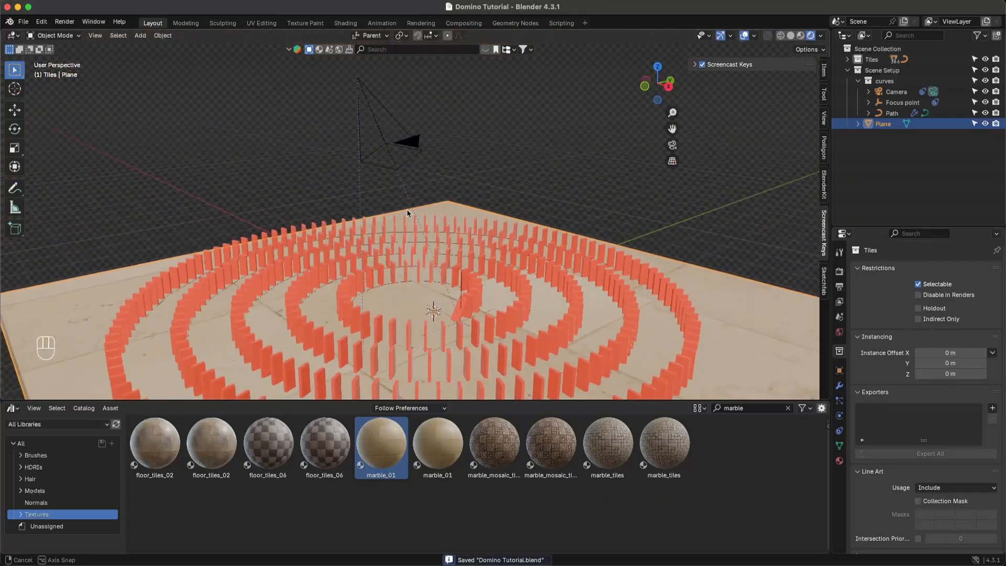
pyautogui.press('super+s')
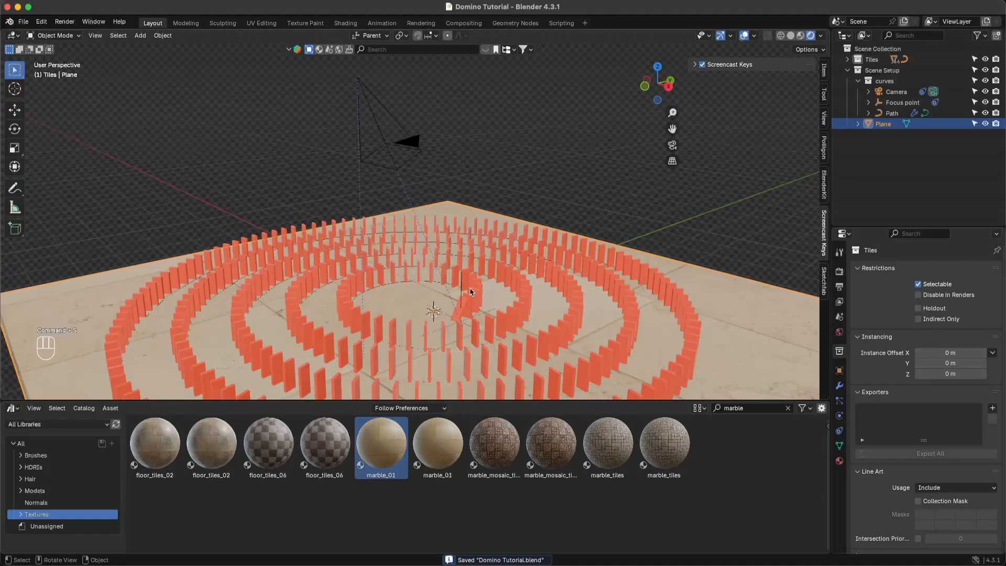
pyautogui.click(670, 145)
pyautogui.press('space')
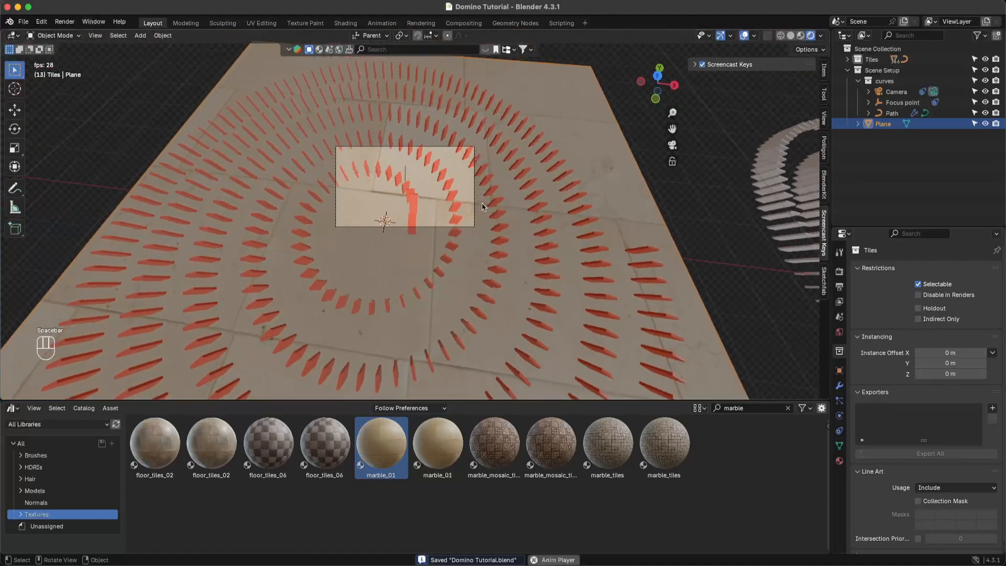
# - Reframe the camera view lower and wider to show more of the spiral
pyautogui.scroll(8, 438, 195)
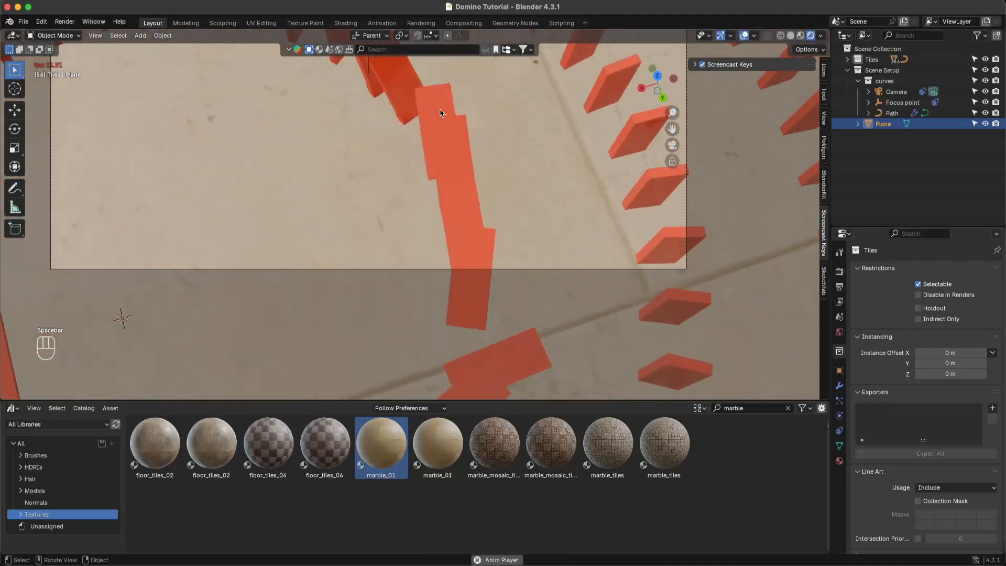
pyautogui.moveTo(473, 162); pyautogui.dragTo(483, 188, button='middle')
pyautogui.click(672, 146)
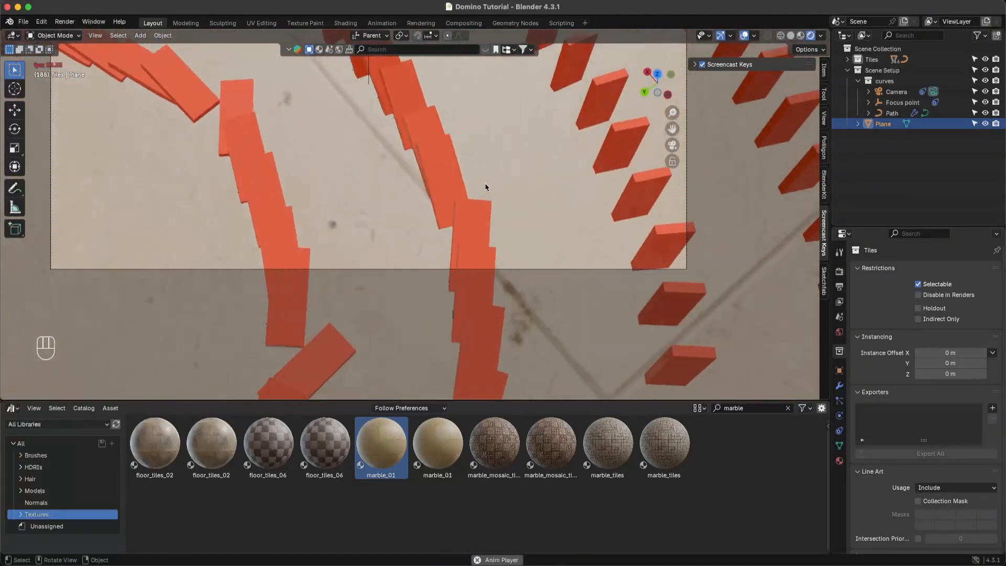
pyautogui.keyDown('shift'); pyautogui.moveTo(484, 181); pyautogui.dragTo(488, 294, button='middle'); pyautogui.keyUp('shift')
pyautogui.keyDown('ctrl'); pyautogui.moveTo(470, 199); pyautogui.dragTo(455, 250, button='middle'); pyautogui.keyUp('ctrl')
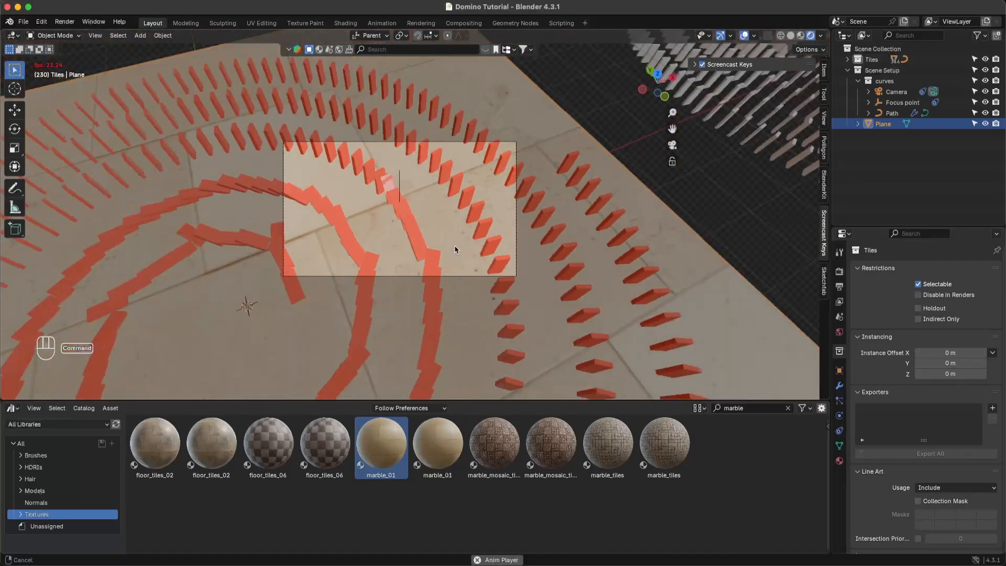
pyautogui.keyDown('shift'); pyautogui.moveTo(454, 195); pyautogui.dragTo(481, 153, button='middle'); pyautogui.keyUp('shift')
pyautogui.scroll(-2, 472, 158)
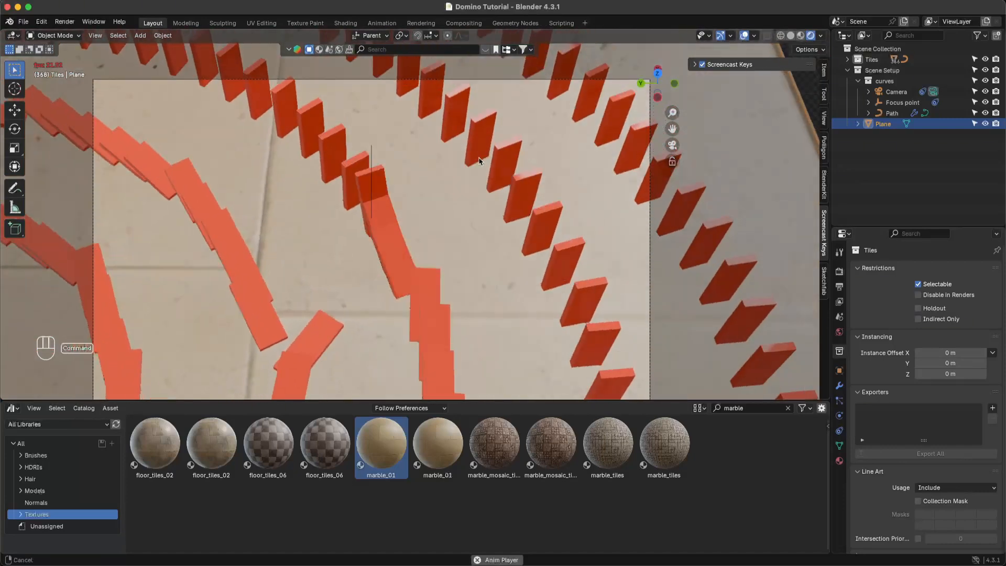
# - Stop playback at frame 429 and save the file
pyautogui.press('super+s')
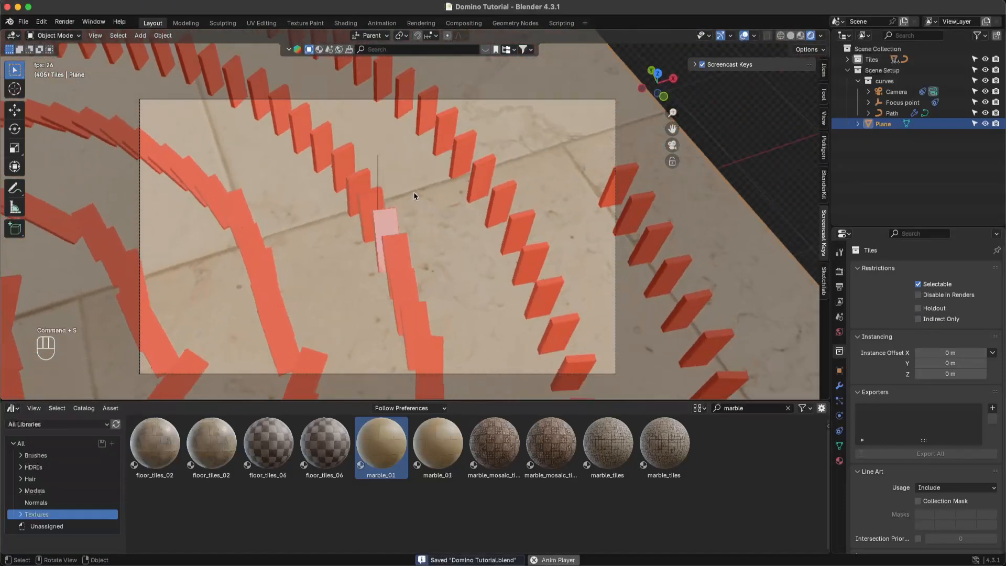
pyautogui.press('space')
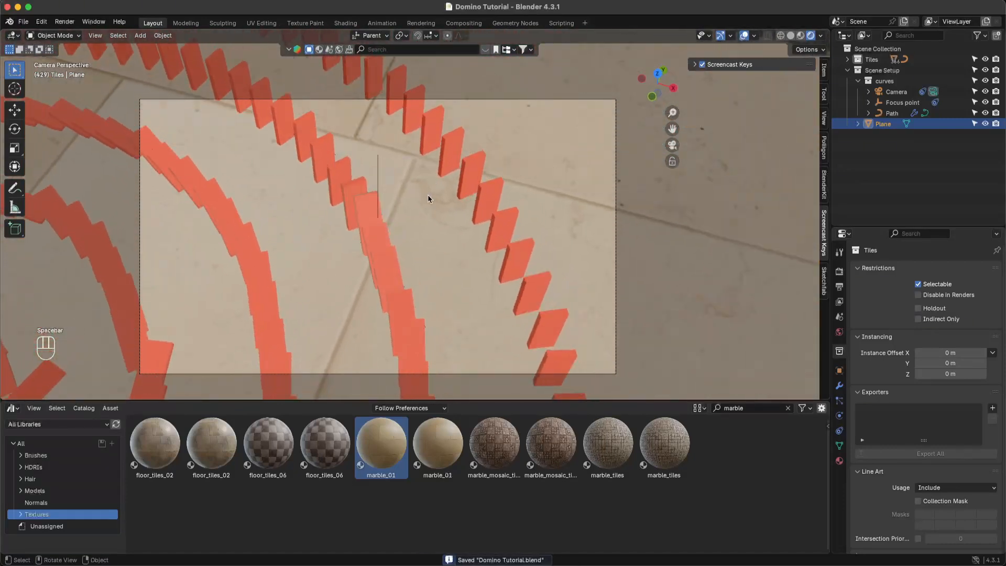
pyautogui.press('super')
pyautogui.press('super+s')
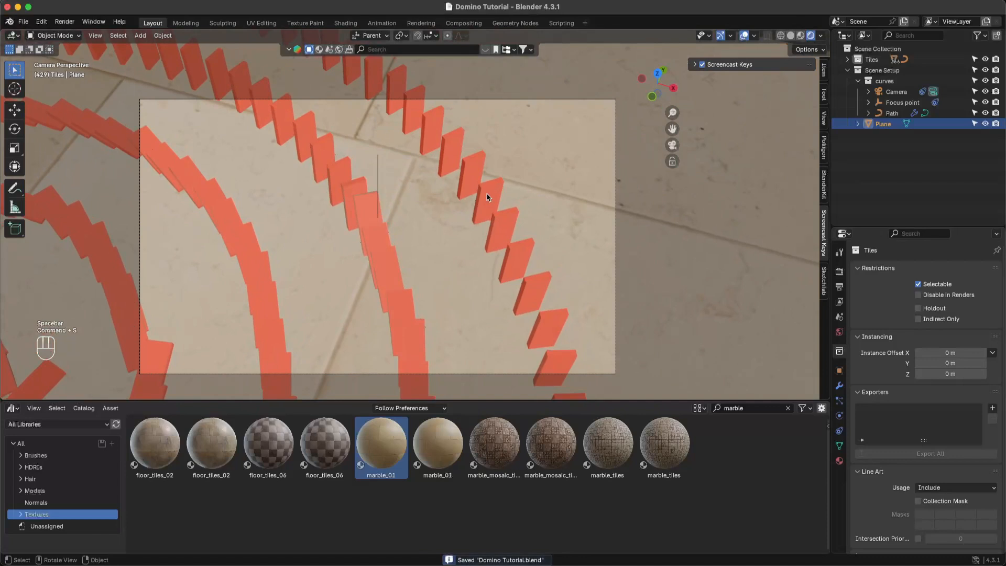
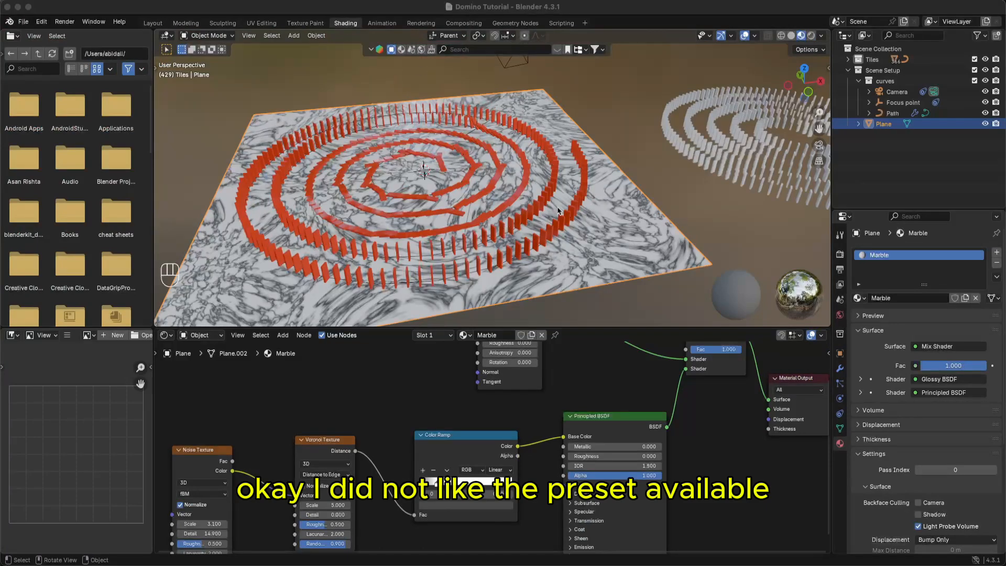
# - Select the marble floor plane in the Shading workspace and save the file
pyautogui.moveTo(559, 211); pyautogui.dragTo(478, 217, button='middle')
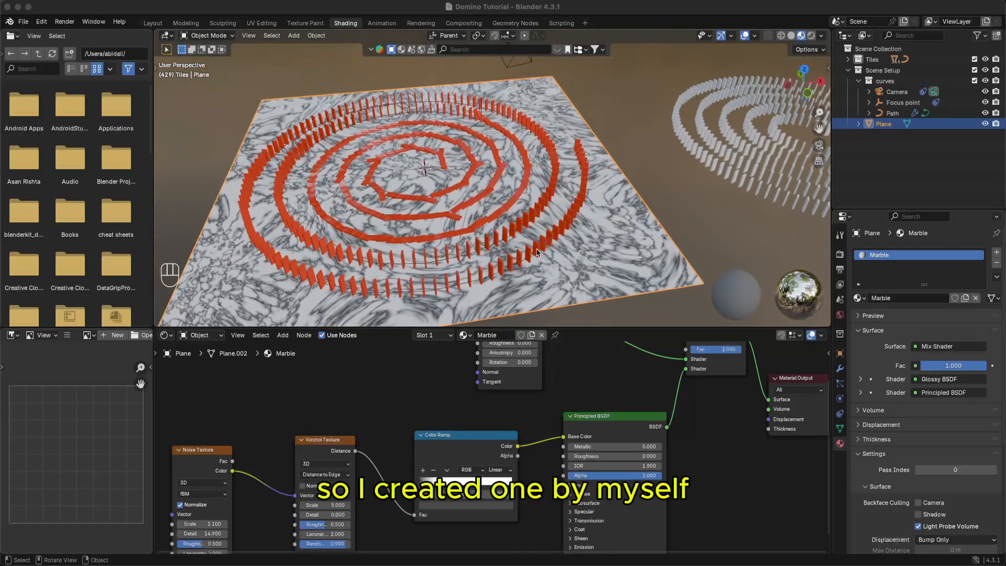
pyautogui.moveTo(467, 263); pyautogui.dragTo(468, 307, button='middle')
pyautogui.moveTo(587, 365); pyautogui.dragTo(474, 428, button='middle')
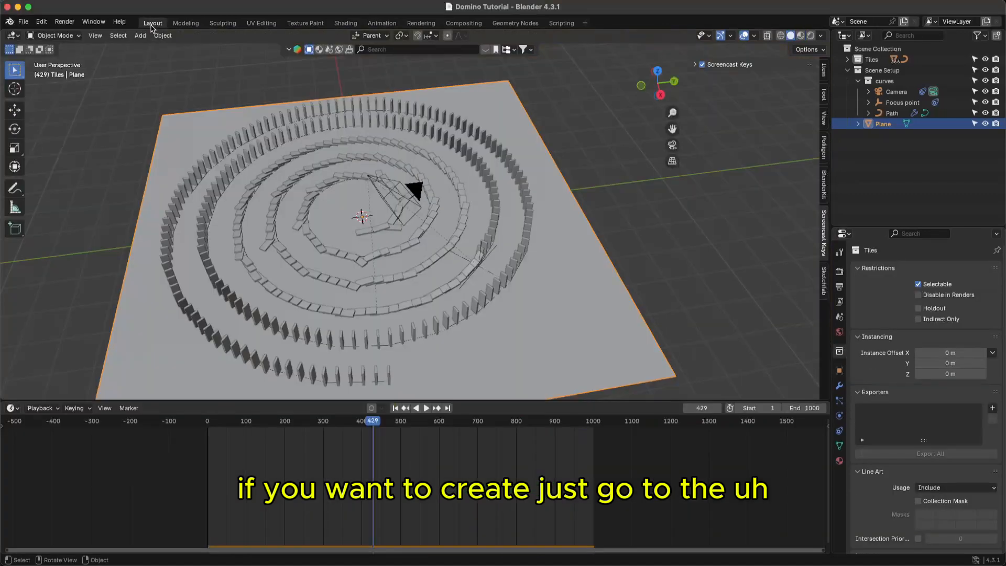
pyautogui.click(153, 23)
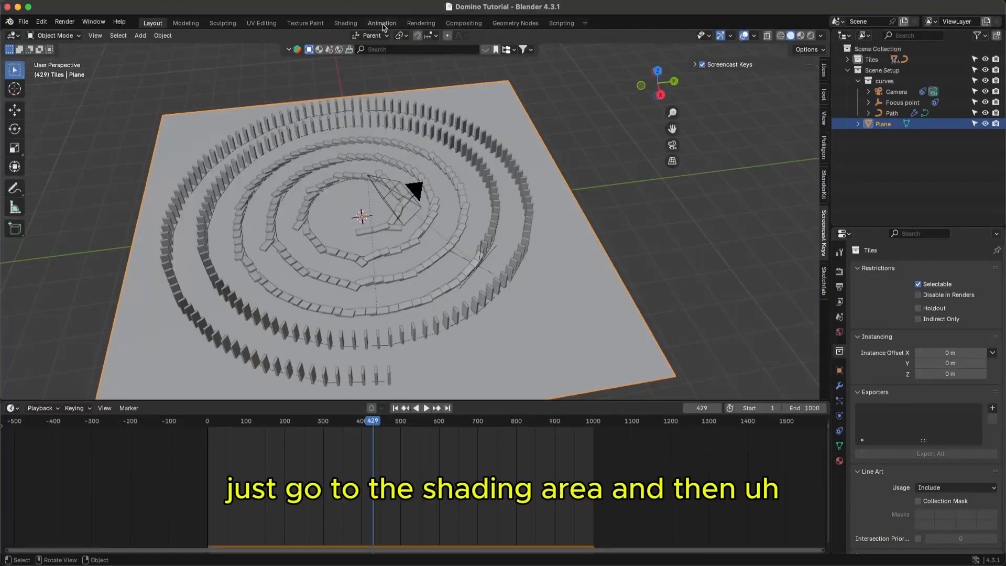
pyautogui.click(347, 24)
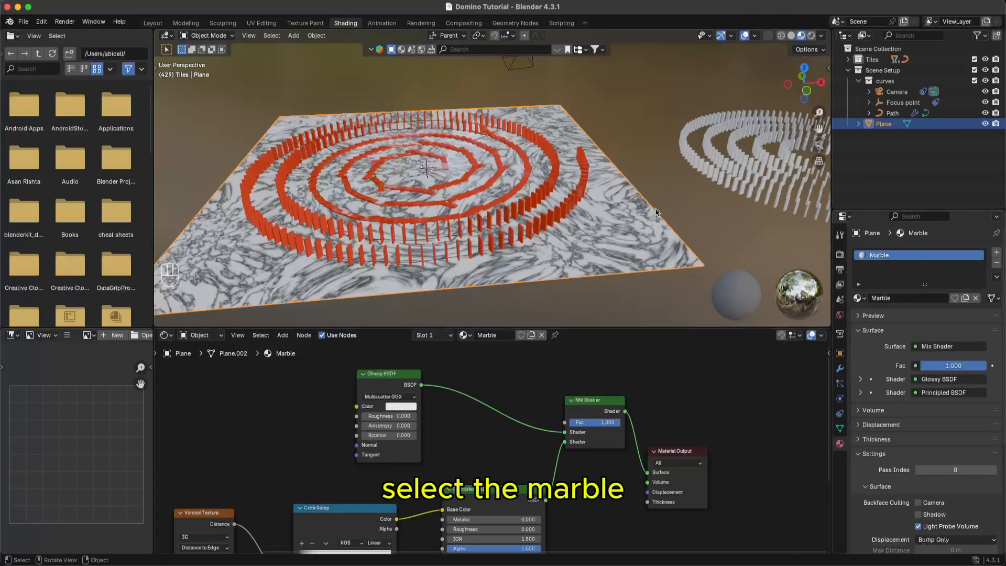
pyautogui.click(671, 203)
pyautogui.click(638, 244)
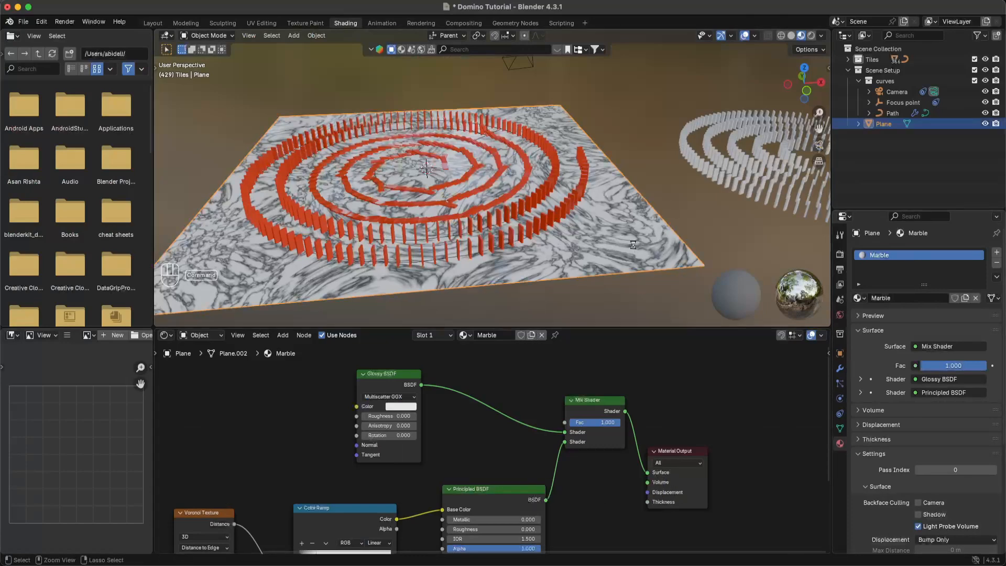
pyautogui.press('super+s')
pyautogui.moveTo(634, 236); pyautogui.dragTo(614, 239, button='middle')
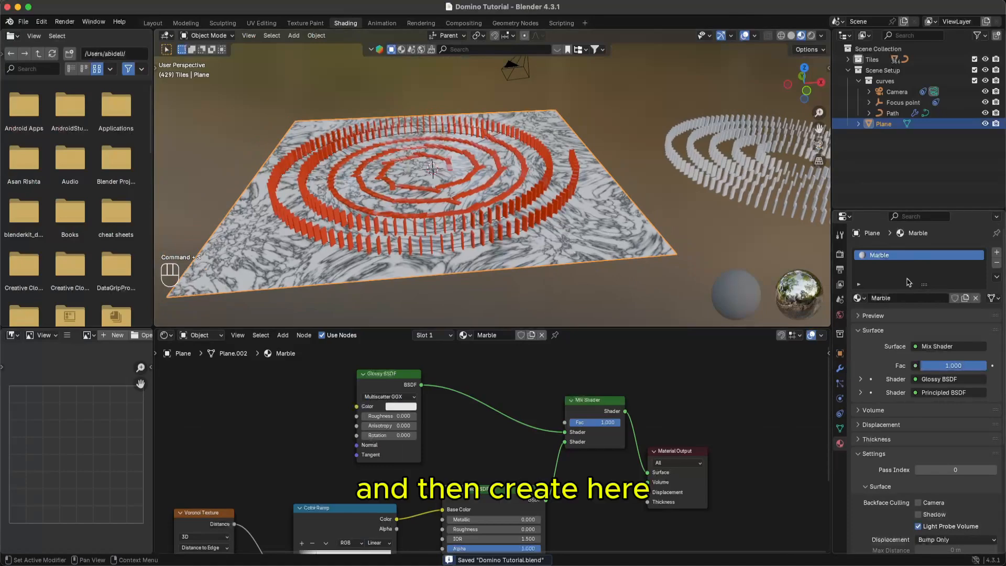
# - Add a second material slot with a new default material, then reselect the Marble slot
pyautogui.click(997, 252)
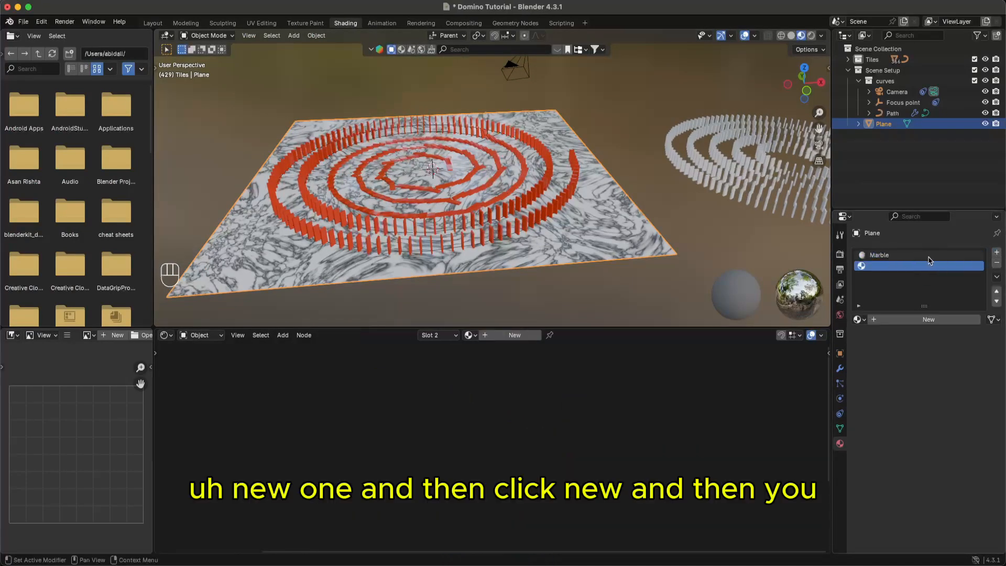
pyautogui.click(908, 256)
pyautogui.click(897, 266)
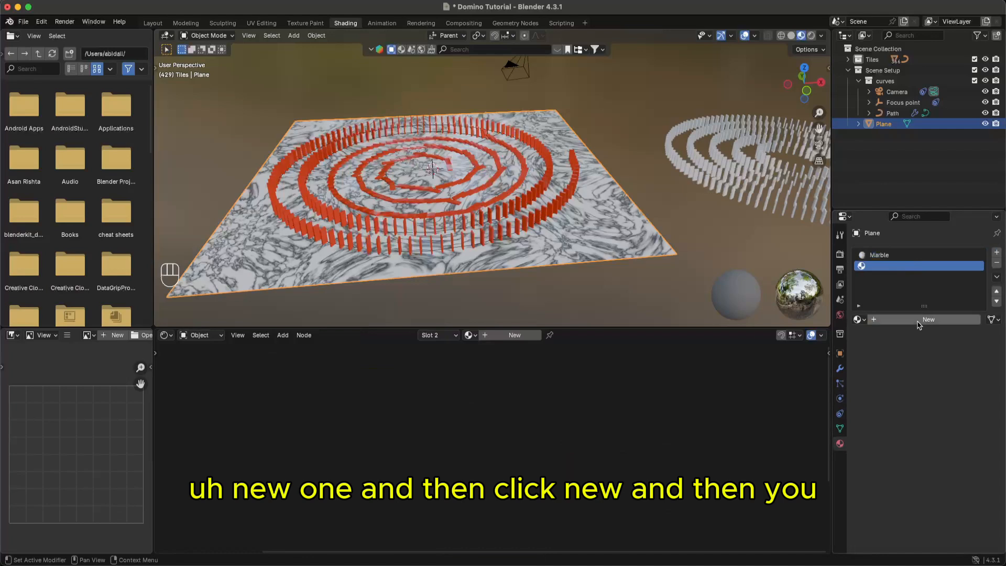
pyautogui.click(916, 320)
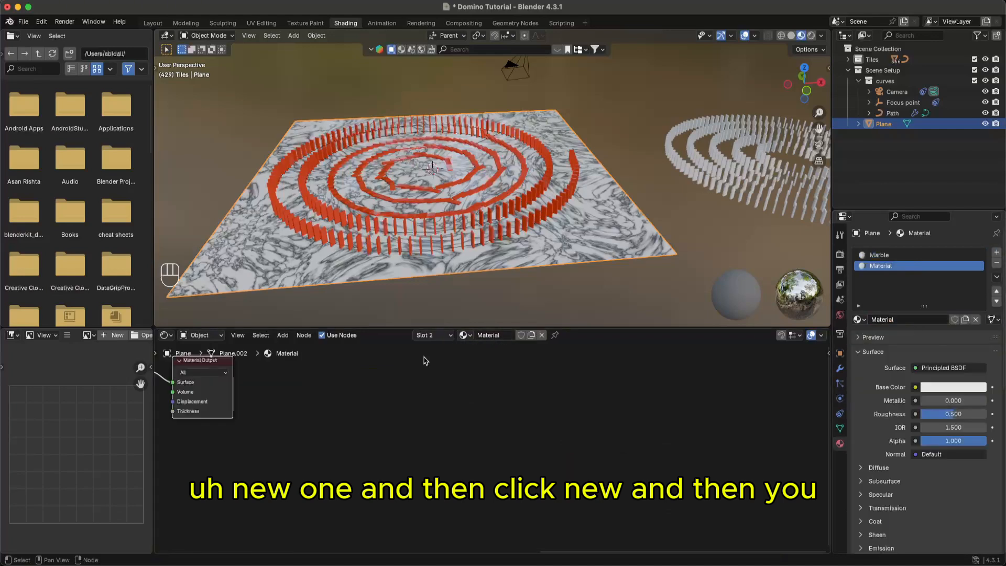
pyautogui.scroll(-6, 438, 411)
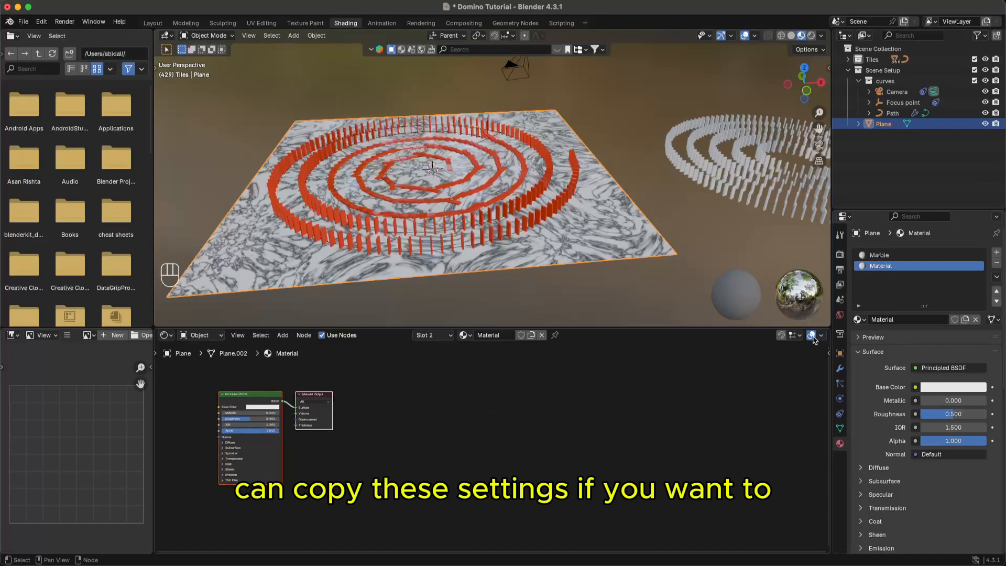
pyautogui.click(896, 256)
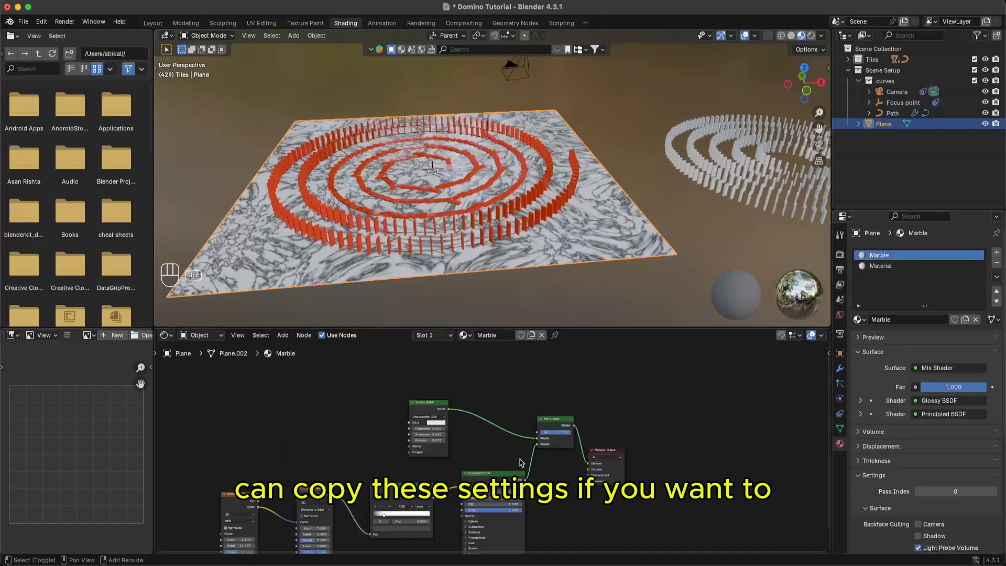
# - Inspect Marble's Principled BSDF, Glossy BSDF and Mix Shader nodes, leaving the factor at 1.000, and save
pyautogui.keyDown('shift'); pyautogui.moveTo(522, 462); pyautogui.dragTo(566, 423, button='middle'); pyautogui.keyUp('shift')
pyautogui.scroll(4, 548, 434)
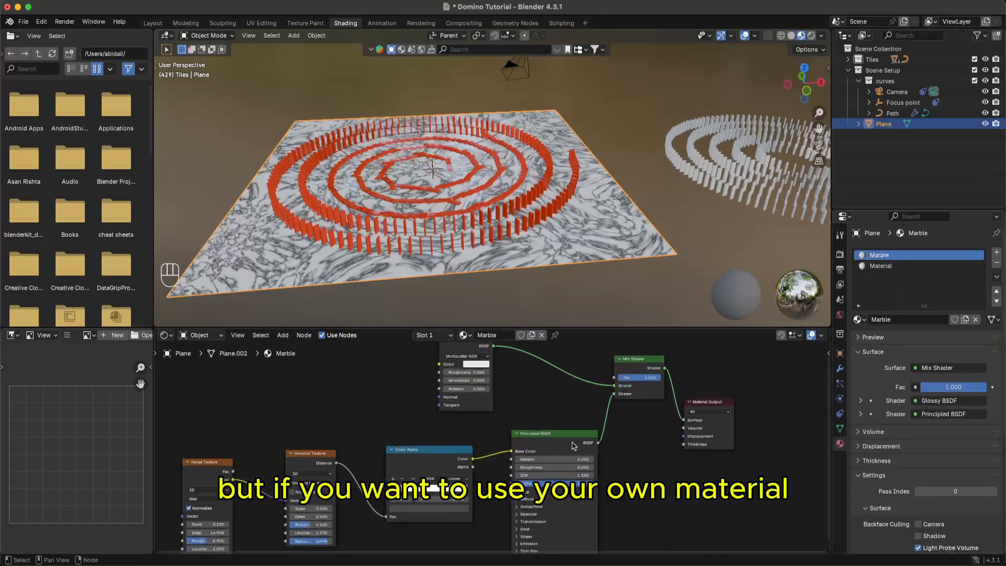
pyautogui.scroll(1, 574, 446)
pyautogui.moveTo(663, 438); pyautogui.dragTo(570, 495, button='middle')
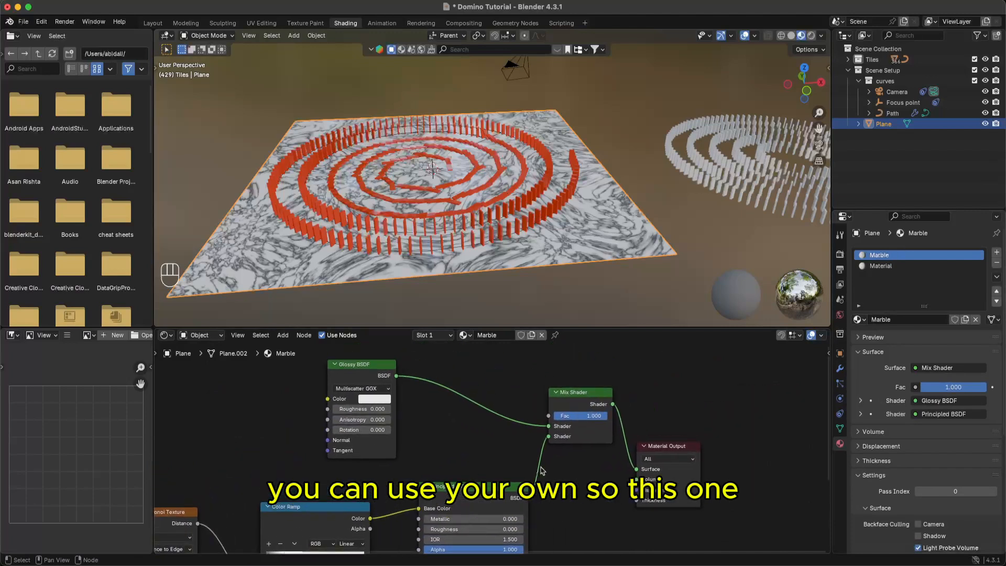
pyautogui.moveTo(456, 432); pyautogui.dragTo(687, 359, button='middle')
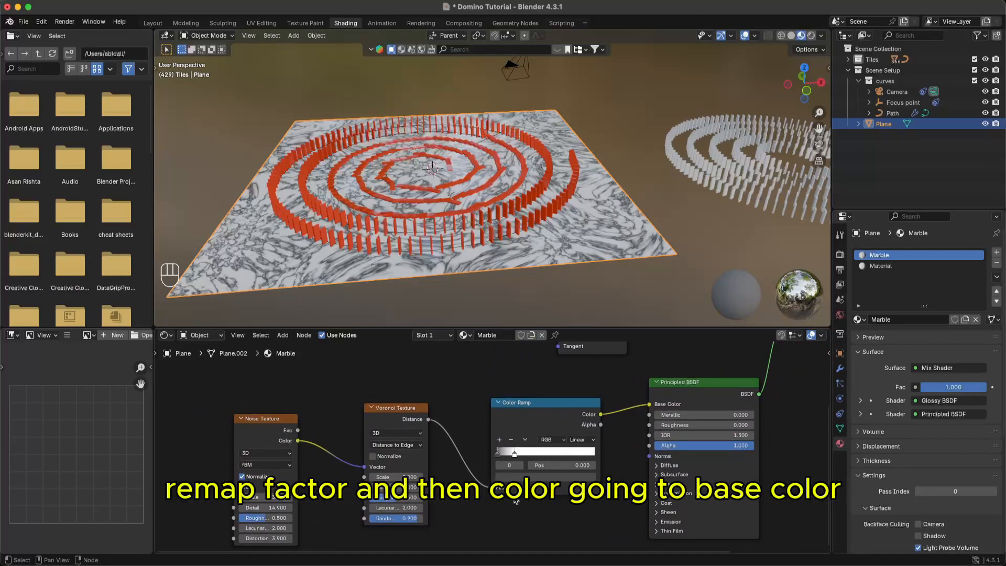
pyautogui.moveTo(582, 424); pyautogui.dragTo(385, 489, button='middle')
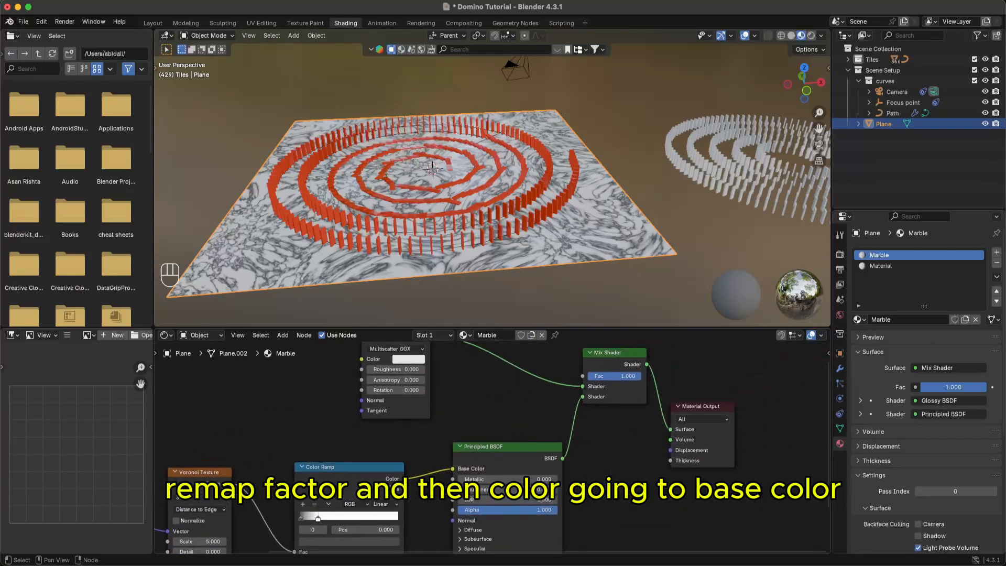
pyautogui.moveTo(444, 443); pyautogui.dragTo(447, 499, button='middle')
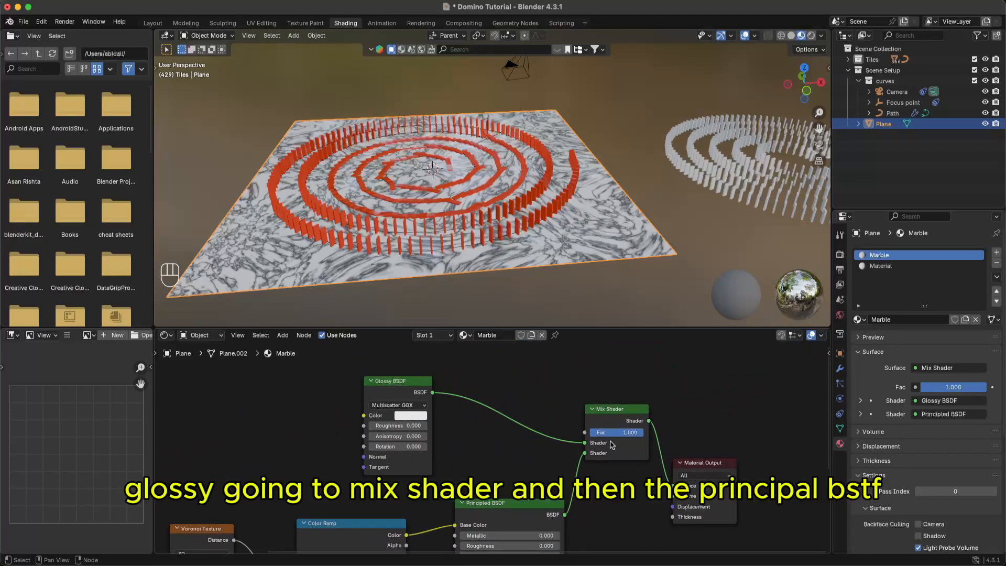
pyautogui.moveTo(570, 525); pyautogui.dragTo(562, 510, button='middle')
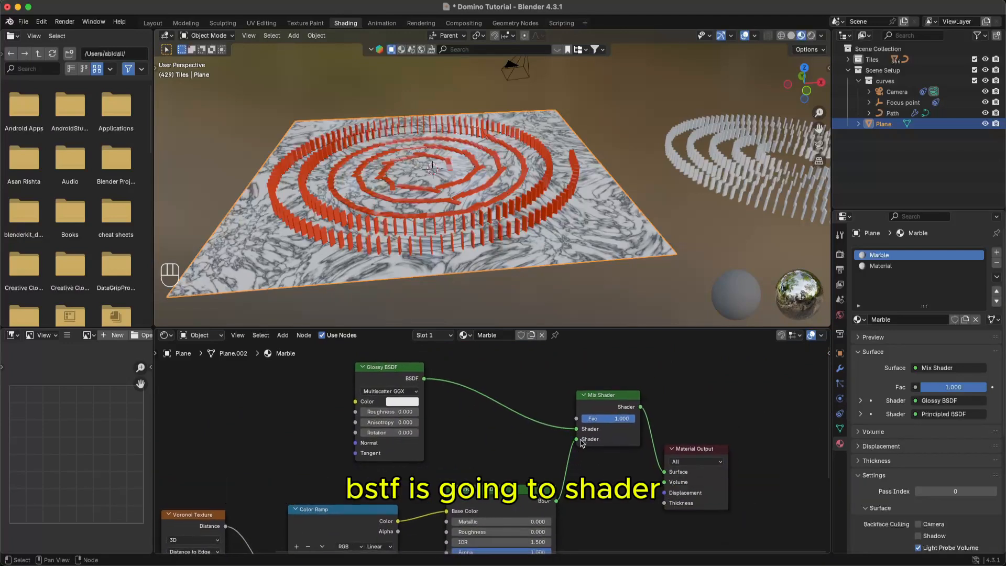
pyautogui.moveTo(587, 425); pyautogui.dragTo(663, 409)
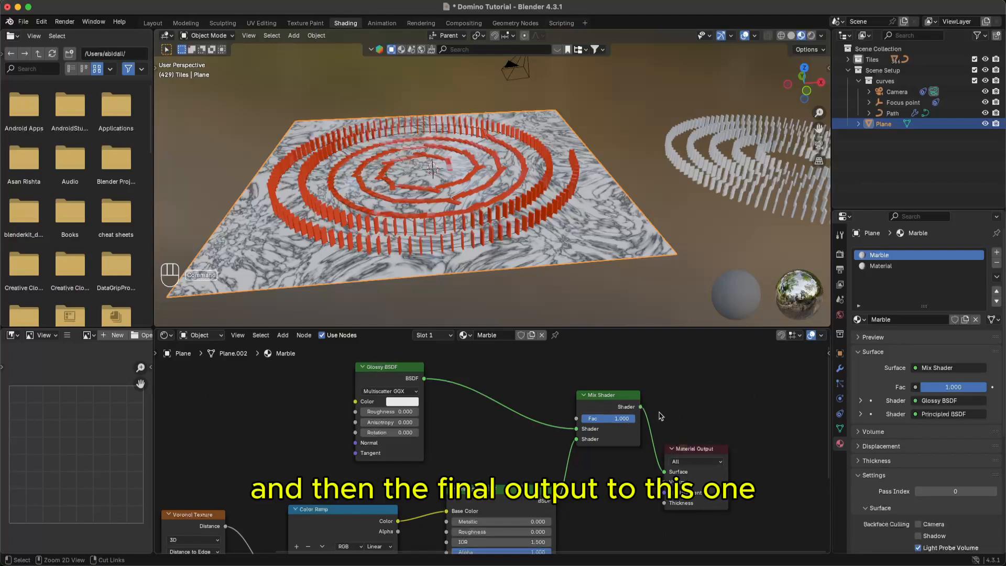
pyautogui.press('super+s')
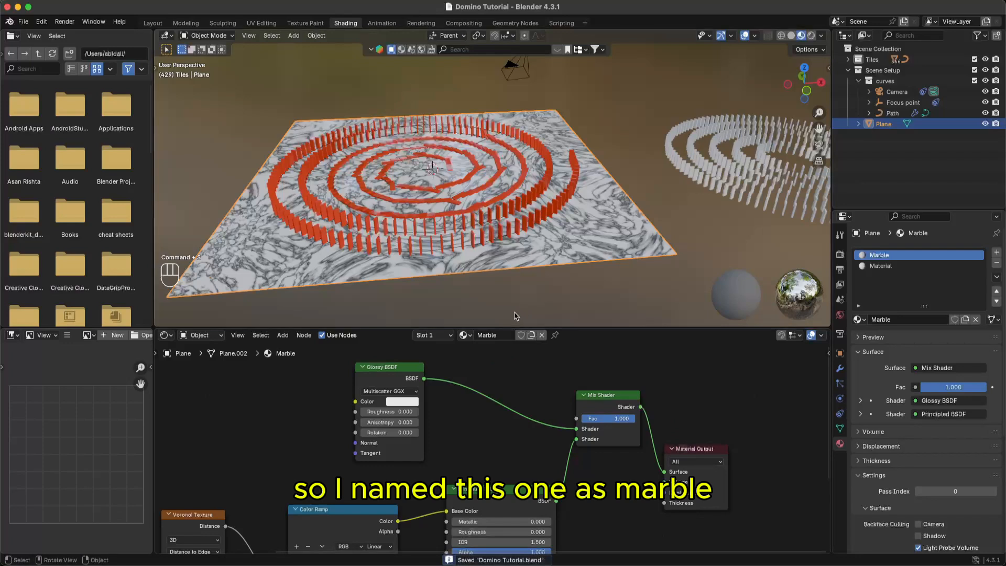
# - Remove the extra 'Material' slot so the plane keeps only Marble, and save
pyautogui.click(933, 265)
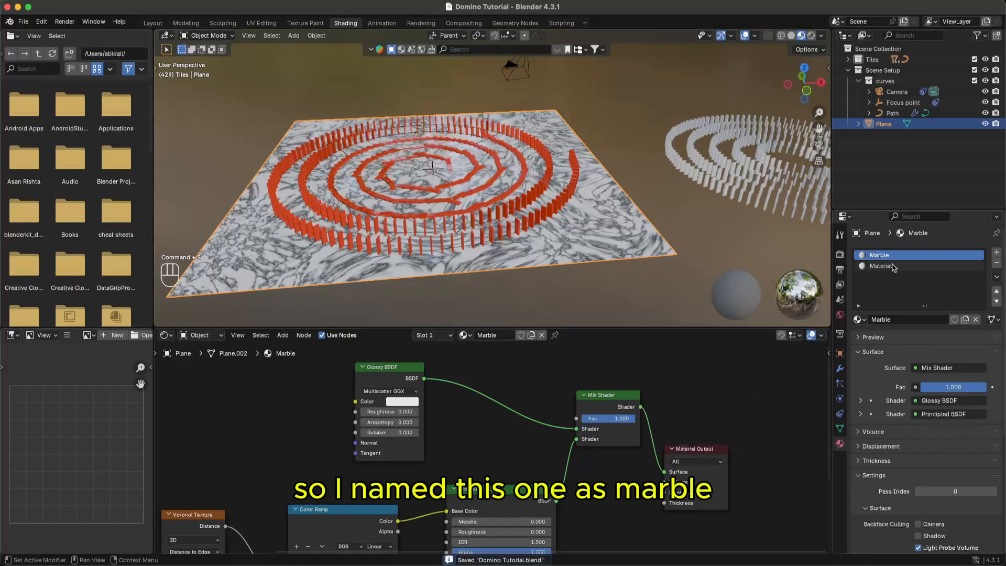
pyautogui.click(997, 262)
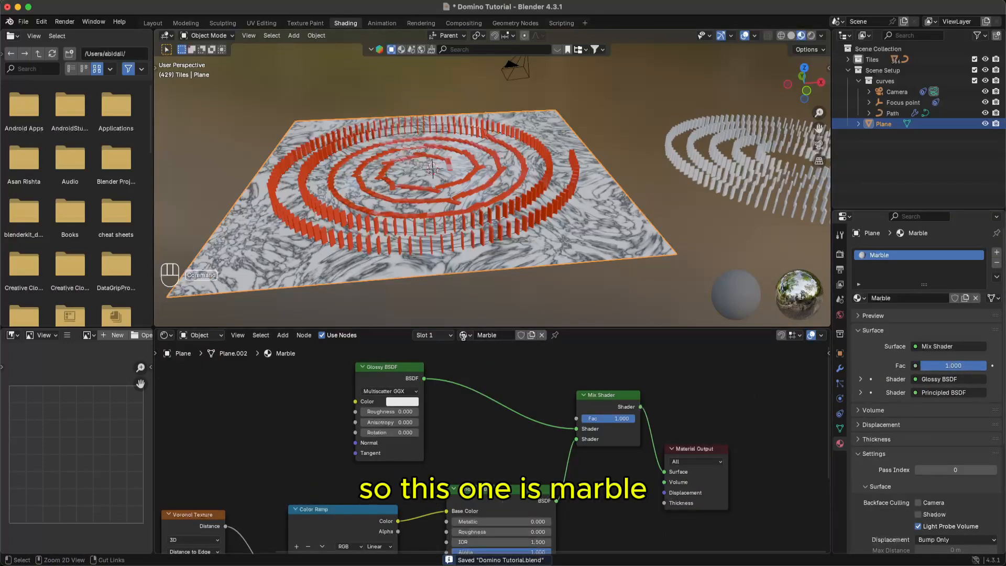
pyautogui.press('super+s')
pyautogui.moveTo(481, 241); pyautogui.dragTo(567, 283, button='middle')
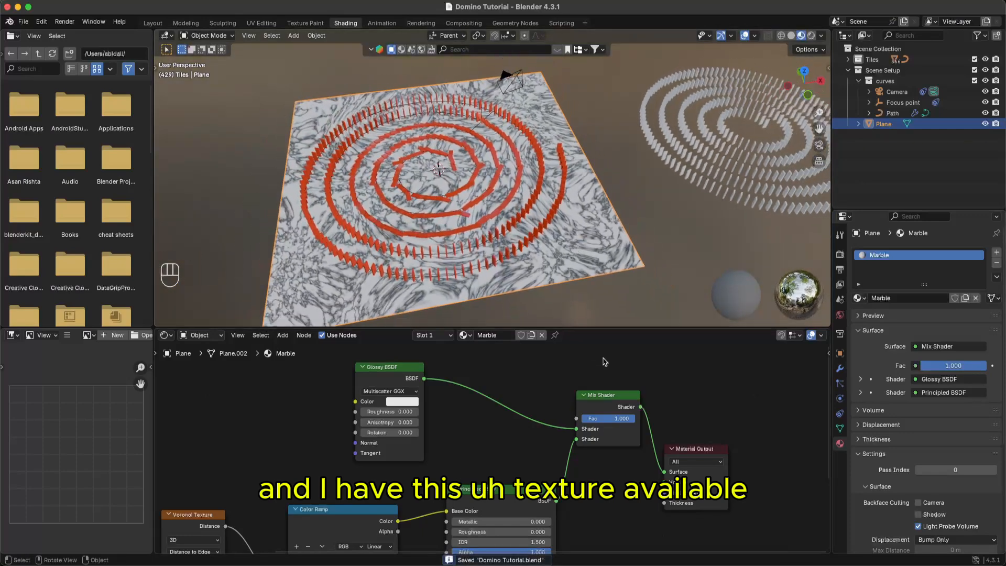
pyautogui.scroll(-4, 602, 364)
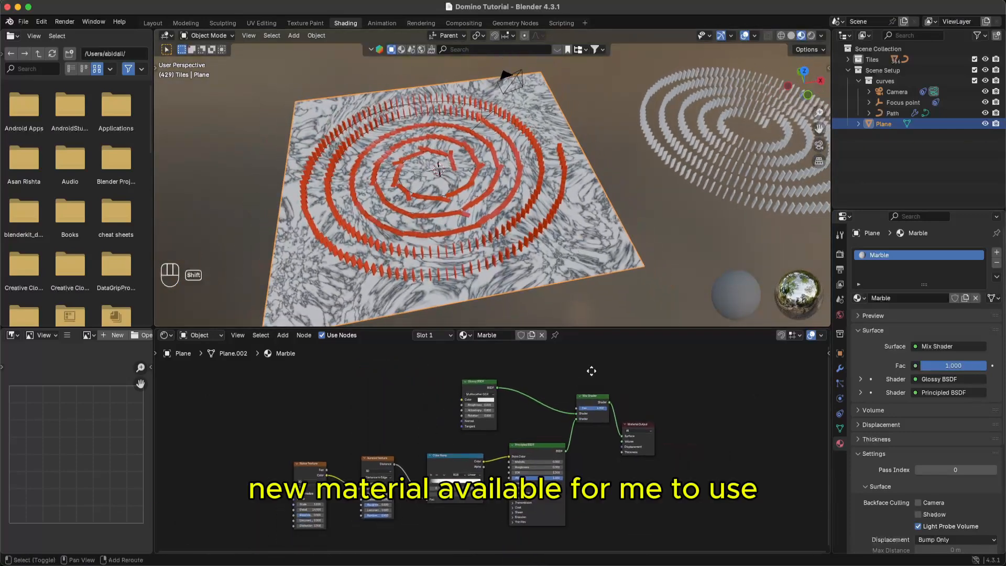
pyautogui.keyDown('shift'); pyautogui.moveTo(592, 371); pyautogui.dragTo(626, 353, button='middle'); pyautogui.keyUp('shift')
pyautogui.press('super+s')
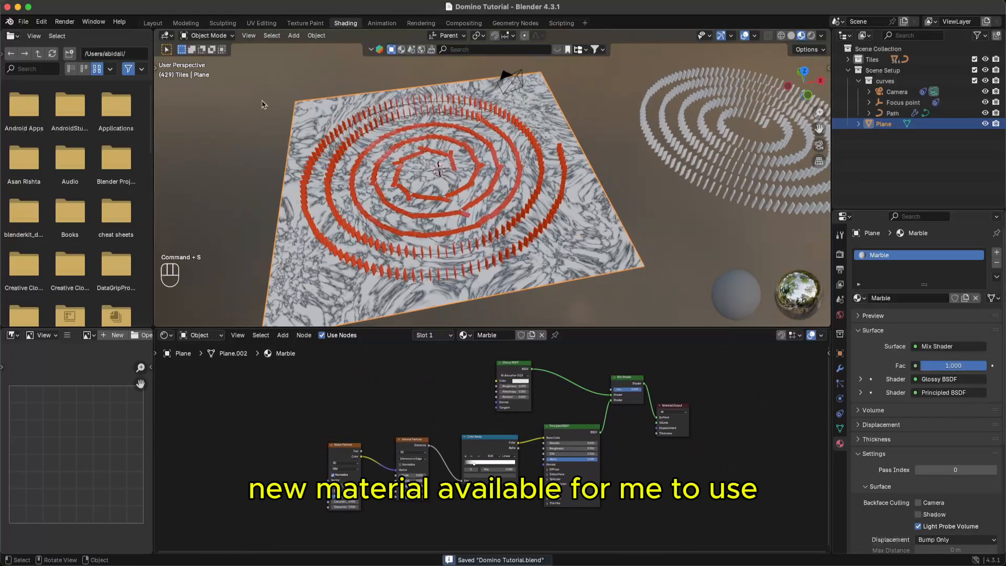
pyautogui.click(557, 264)
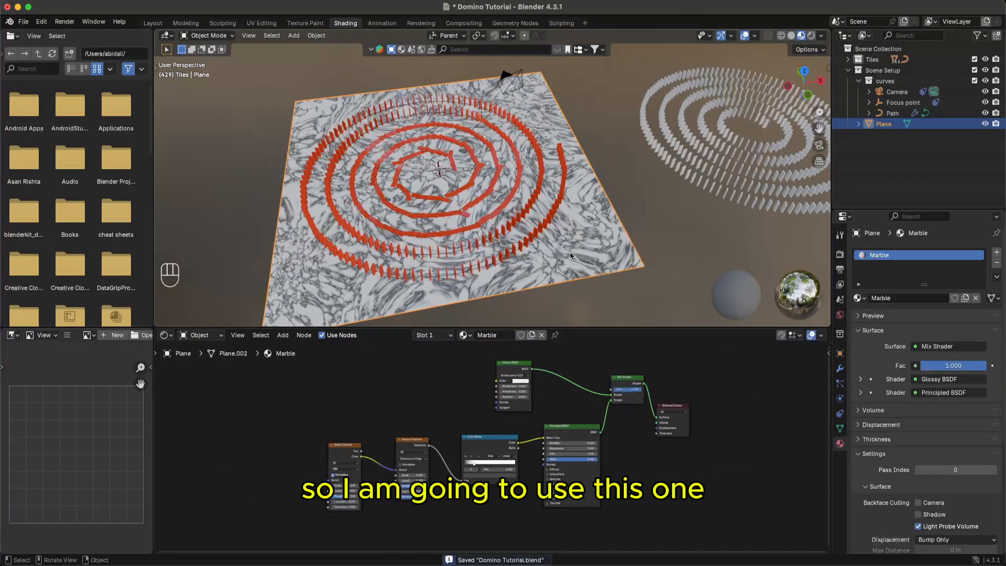
# - In the Layout workspace, switch the viewport to rendered shading and rewind to the first frame
pyautogui.click(153, 23)
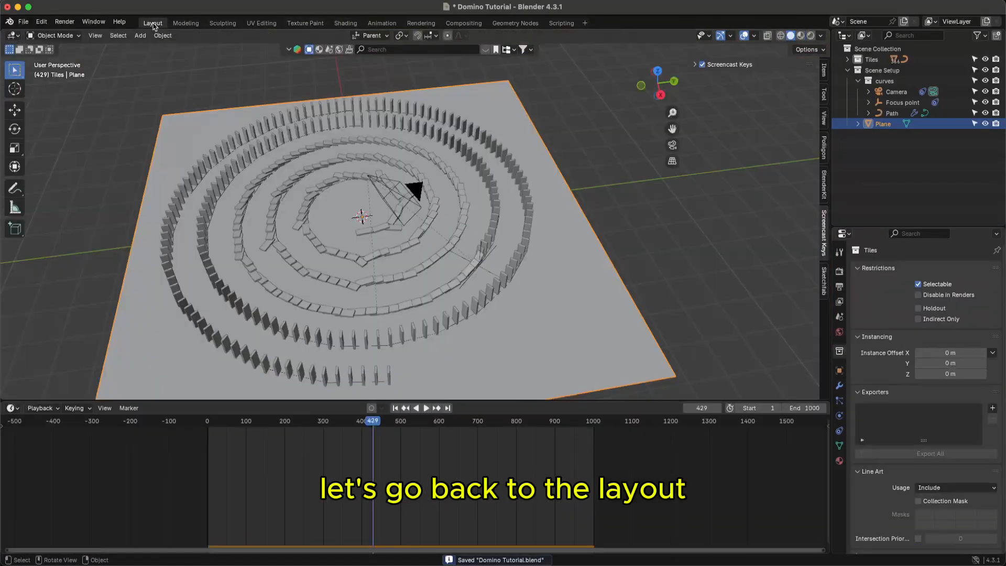
pyautogui.scroll(3, 425, 227)
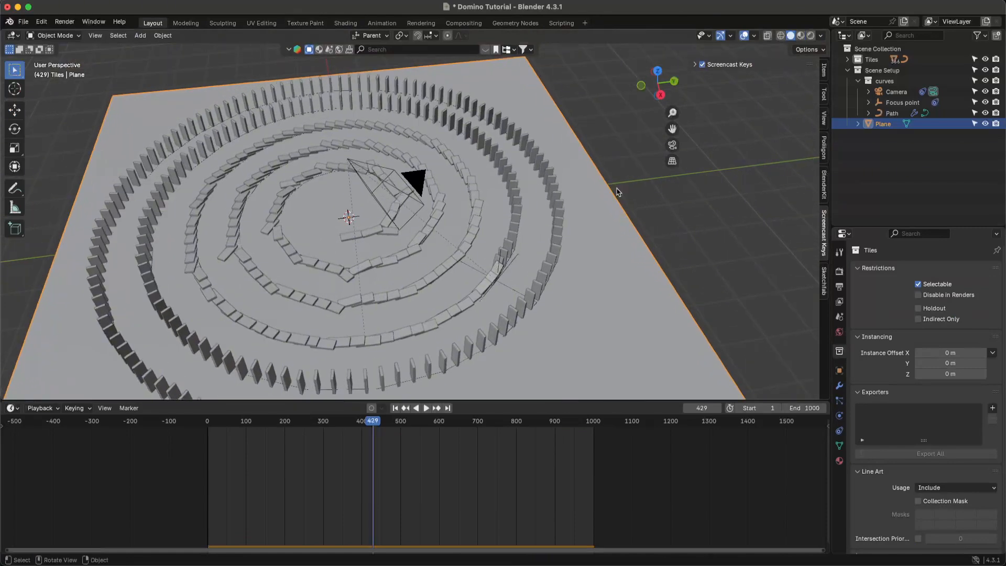
pyautogui.click(801, 36)
pyautogui.click(810, 36)
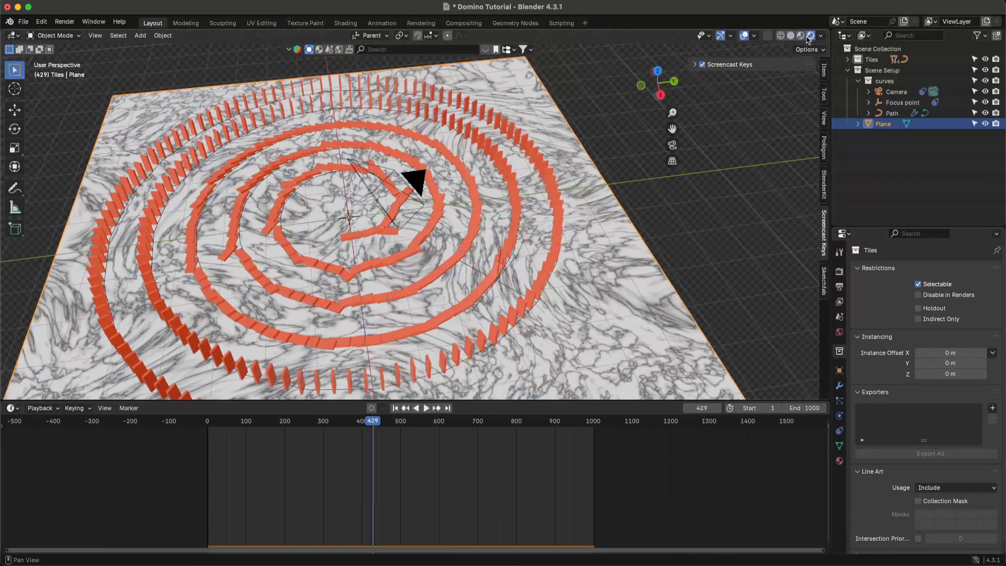
pyautogui.click(361, 426)
pyautogui.hotkey('shift', 'Left')
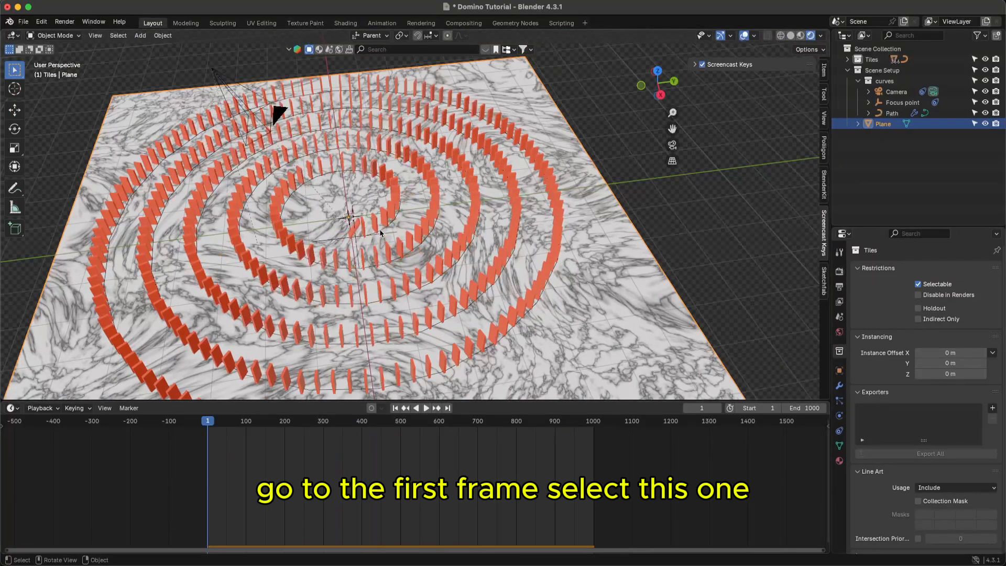
# - Link the plane's material onto a selected domino tile with the plane active, and save
pyautogui.click(357, 234)
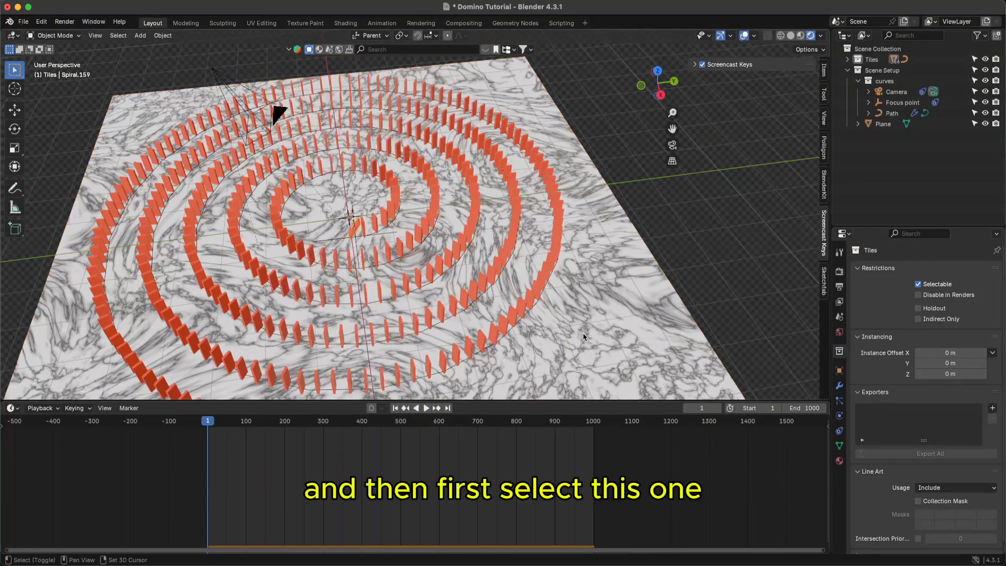
pyautogui.keyDown('shift'); pyautogui.click(602, 313); pyautogui.keyUp('shift')
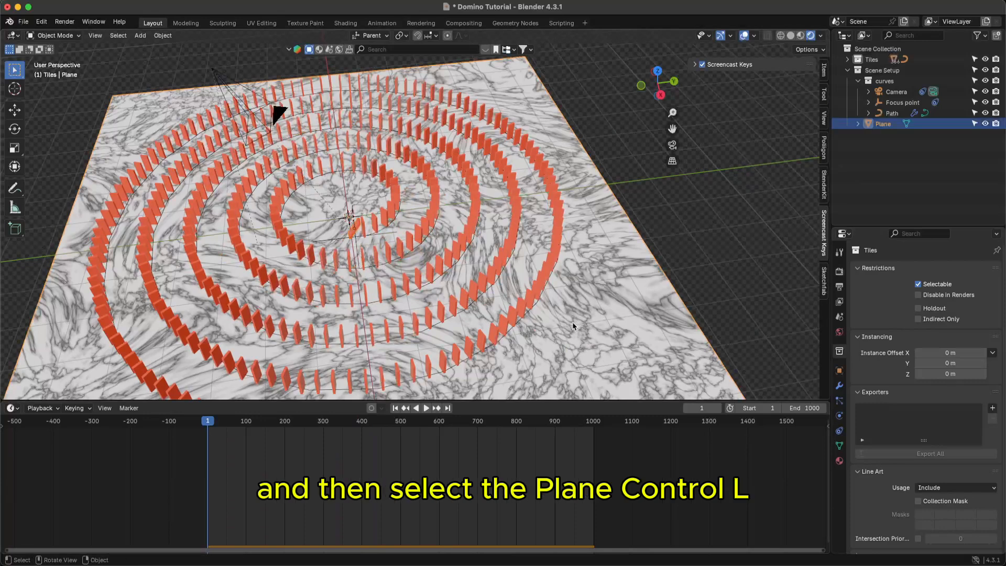
pyautogui.hotkey('ctrl', 'l')
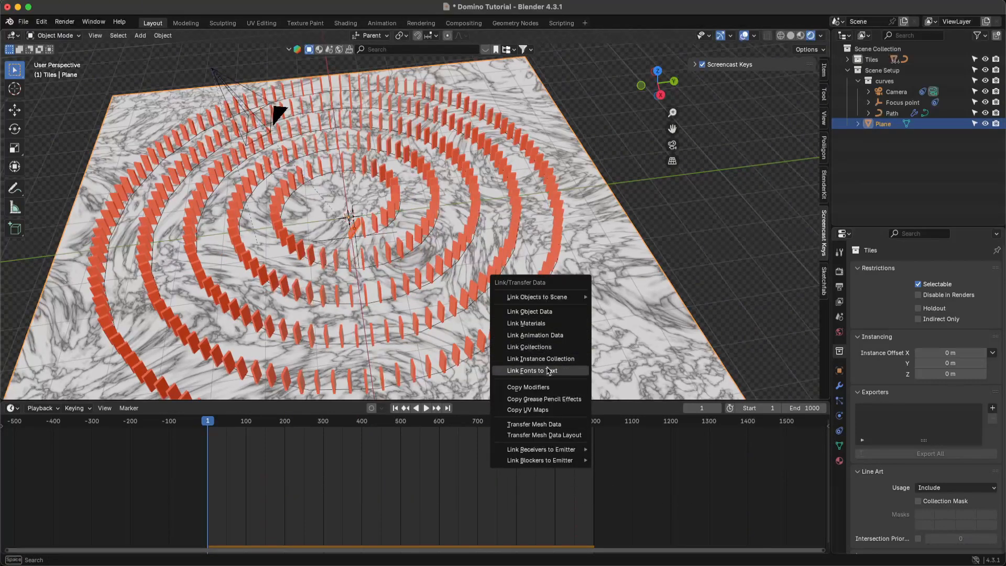
pyautogui.click(540, 323)
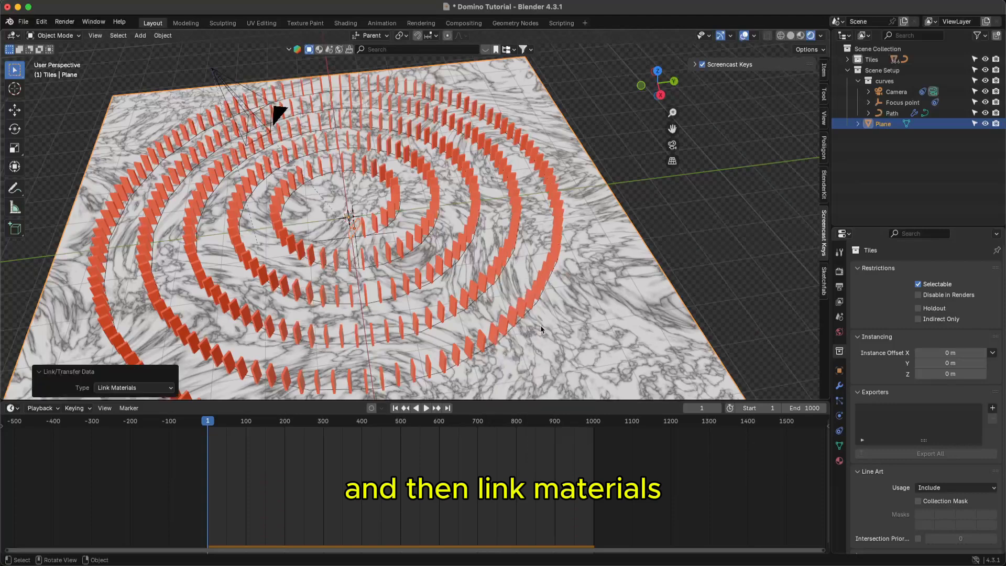
pyautogui.press('super+s')
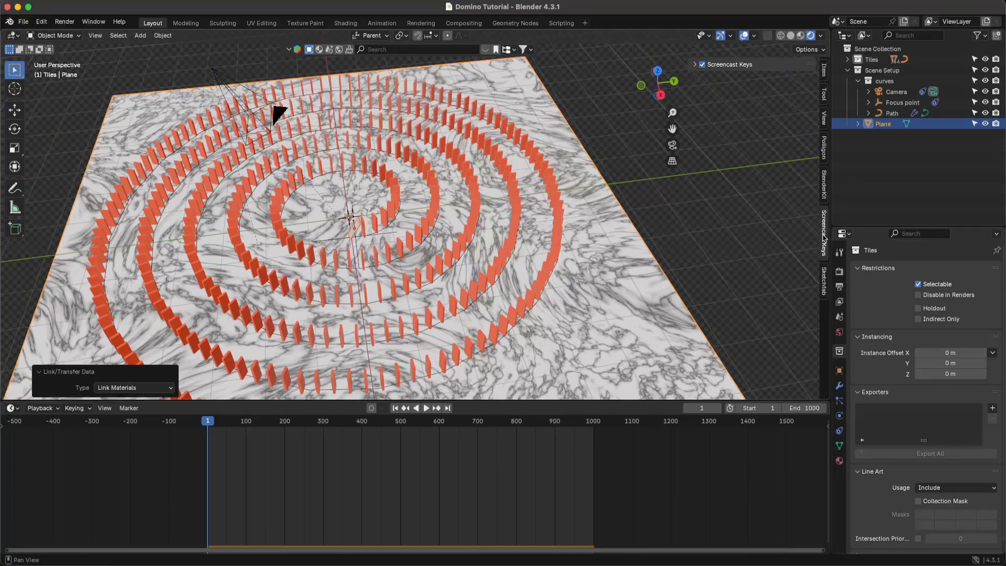
# - Deselect everything and look over the upright domino rings on the marble floor, saving the file
pyautogui.click(697, 64)
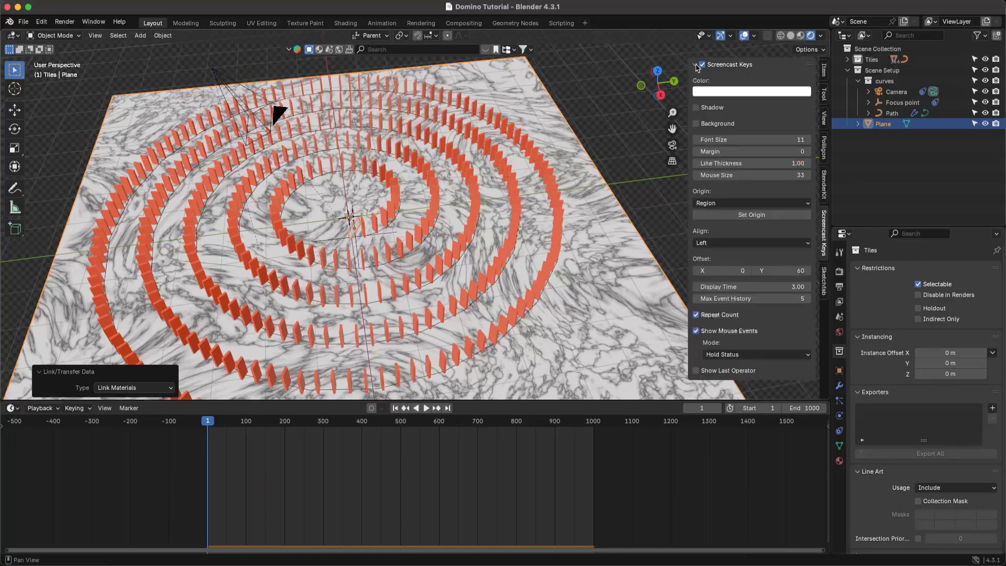
pyautogui.click(676, 98)
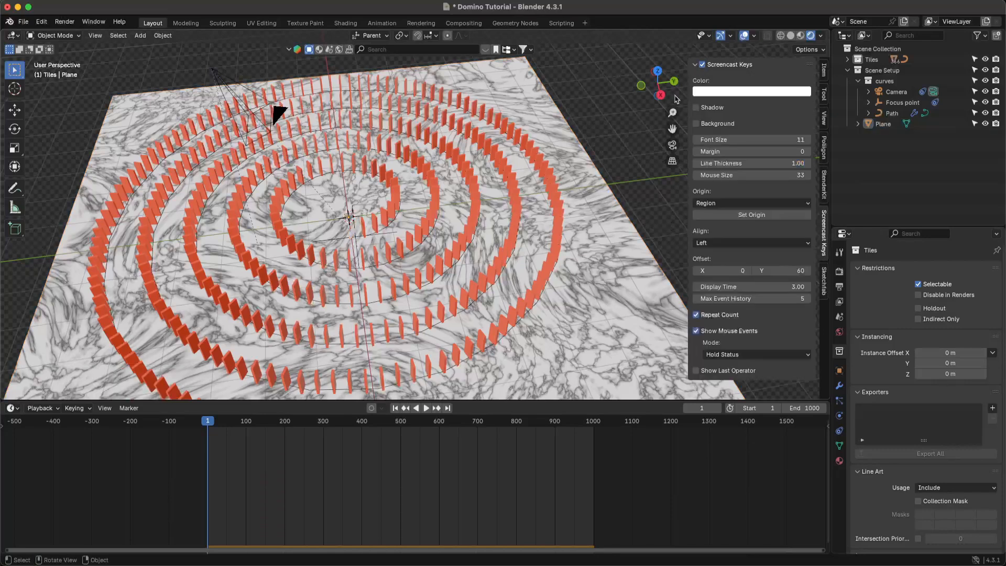
pyautogui.click(695, 63)
pyautogui.moveTo(658, 187); pyautogui.dragTo(548, 310, button='middle')
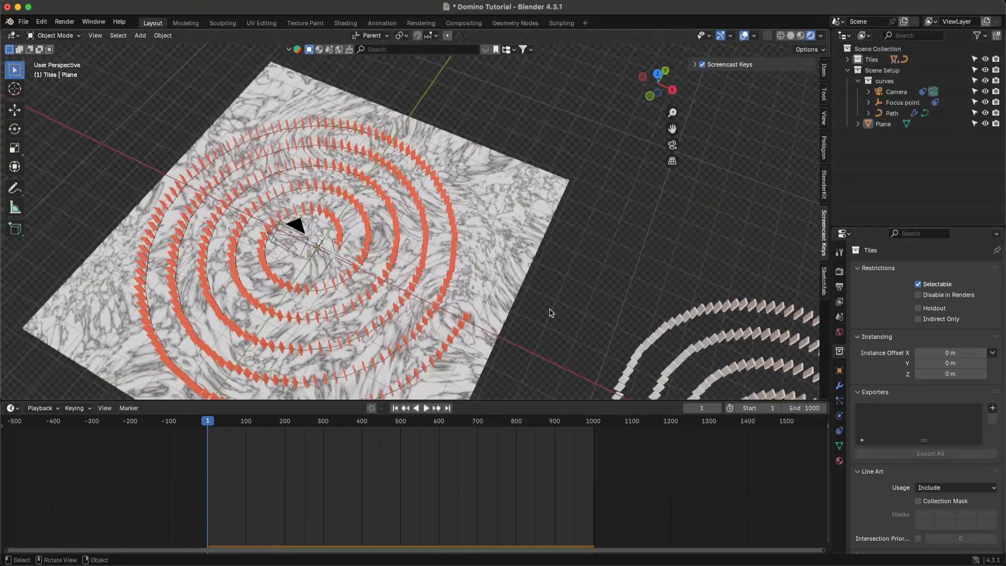
pyautogui.press('super+s')
pyautogui.moveTo(482, 402); pyautogui.dragTo(502, 524)
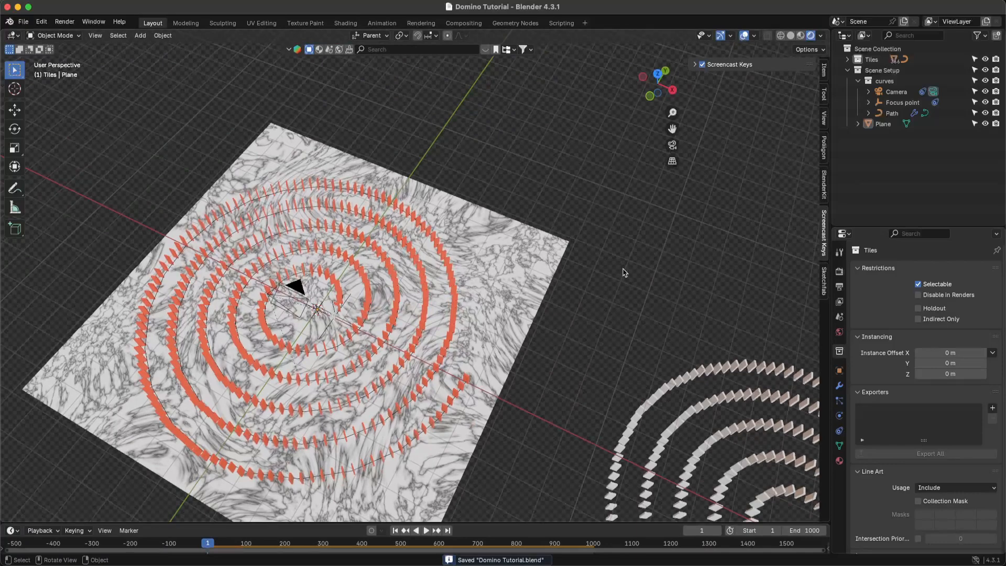
pyautogui.moveTo(625, 272); pyautogui.dragTo(620, 287, button='middle')
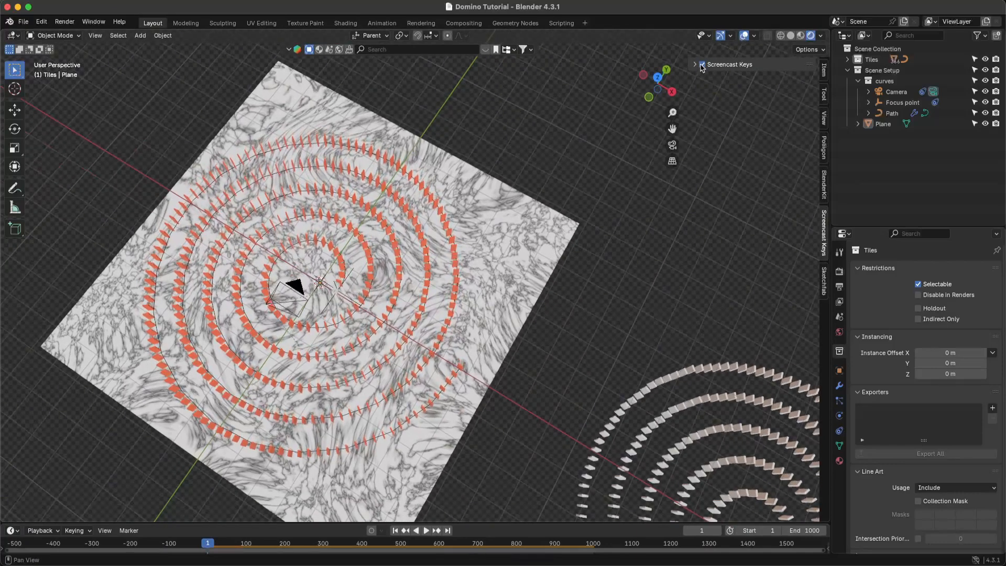
pyautogui.press('super+s')
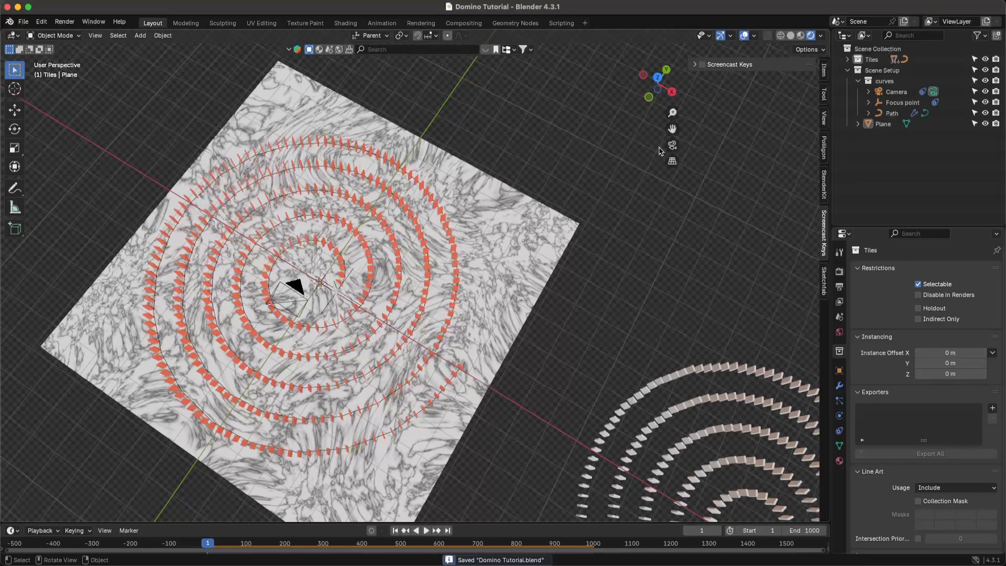
pyautogui.click(703, 65)
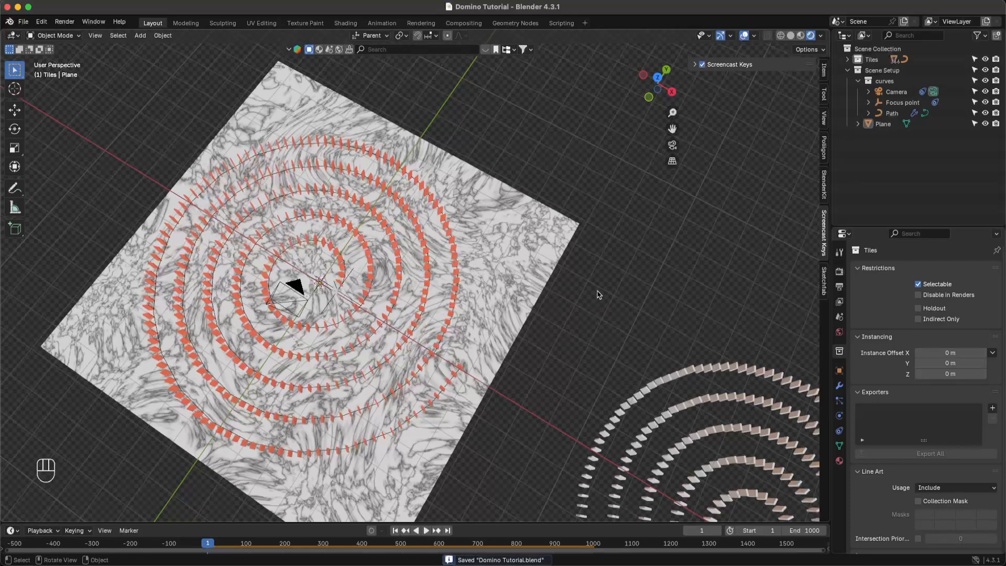
pyautogui.press('super+s')
pyautogui.moveTo(369, 357); pyautogui.dragTo(303, 268, button='middle')
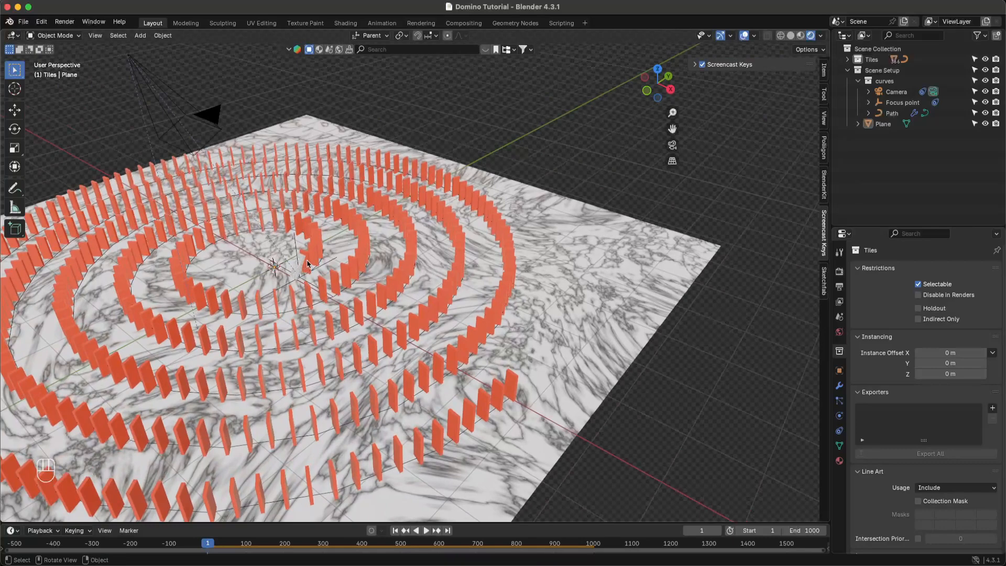
# - Select the tiles with the last domino tile active, then clear the selection again
pyautogui.click(306, 264)
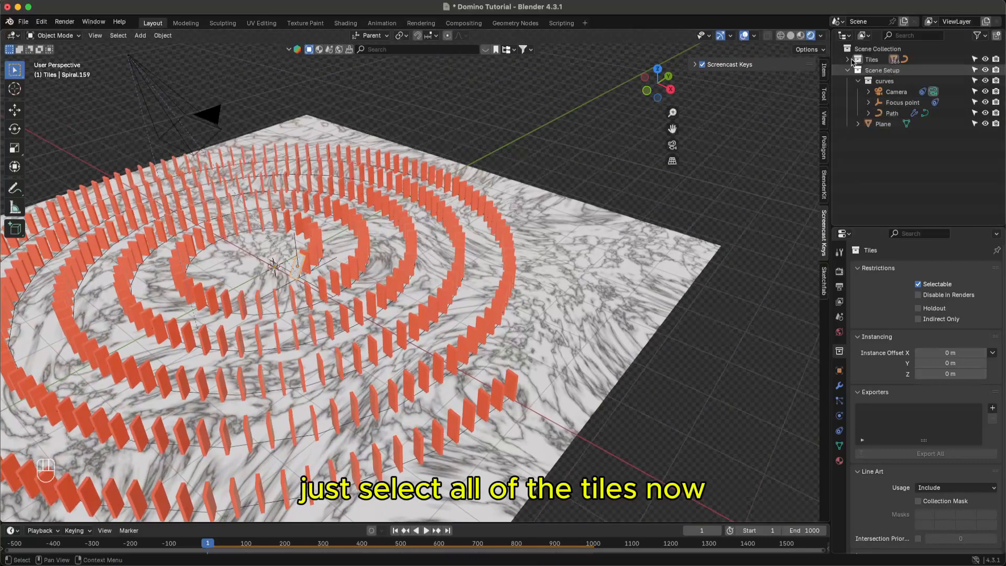
pyautogui.doubleClick(854, 61)
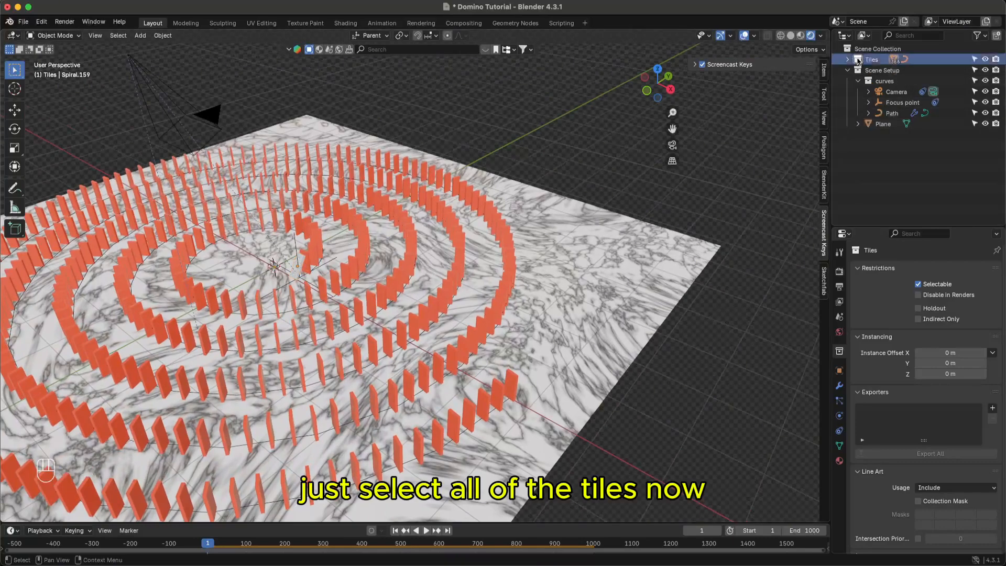
pyautogui.keyDown('shift'); pyautogui.click(301, 264); pyautogui.keyUp('shift')
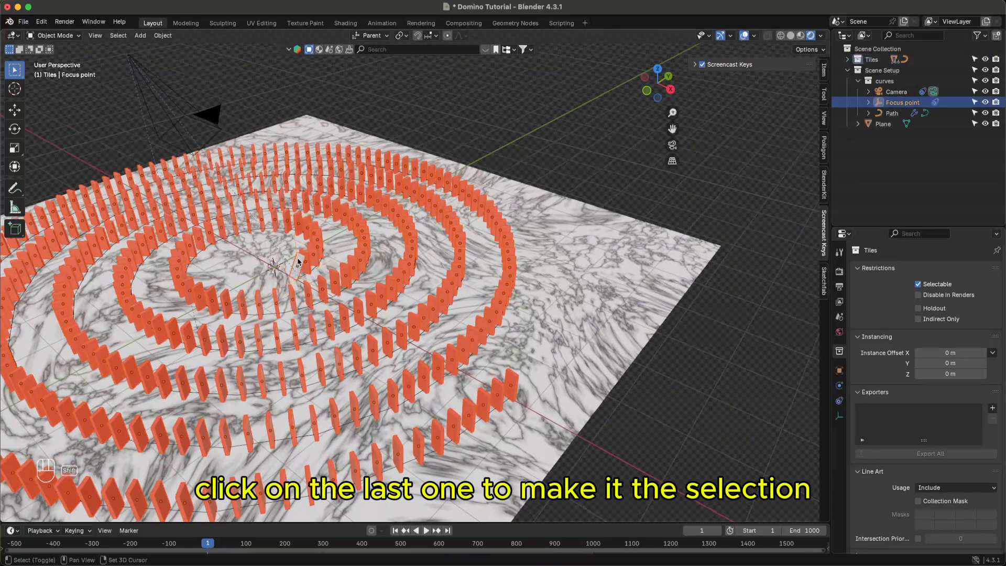
pyautogui.keyDown('shift'); pyautogui.click(301, 264); pyautogui.keyUp('shift')
pyautogui.keyDown('shift'); pyautogui.click(301, 265); pyautogui.keyUp('shift')
pyautogui.moveTo(303, 265); pyautogui.dragTo(250, 313, button='middle')
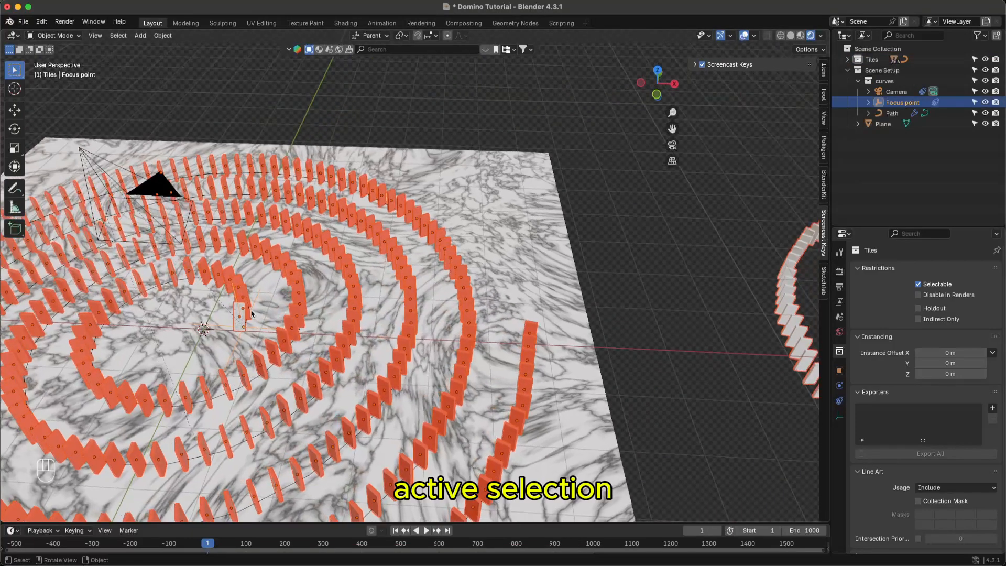
pyautogui.keyDown('shift'); pyautogui.click(238, 317); pyautogui.keyUp('shift')
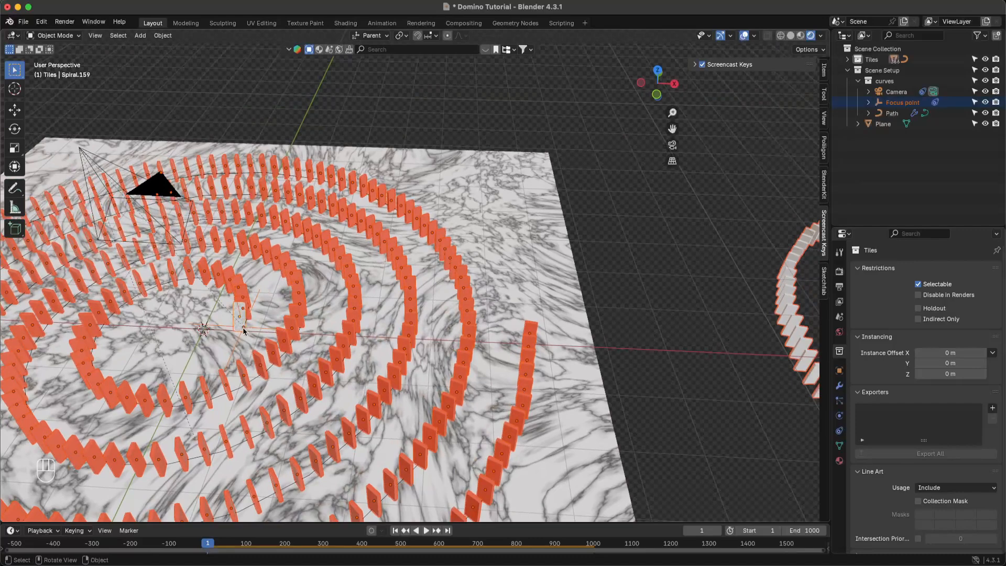
pyautogui.click(163, 35)
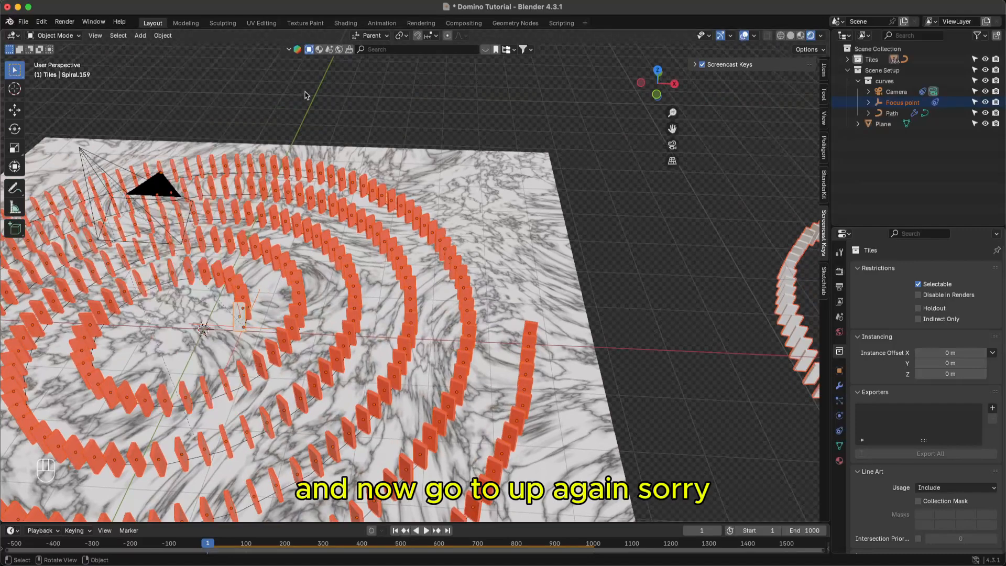
pyautogui.click(296, 105)
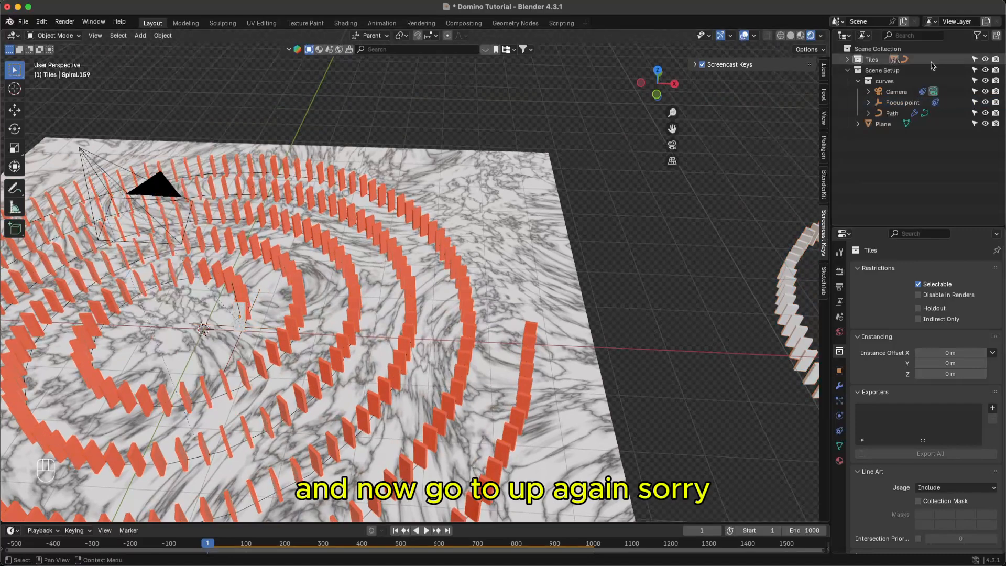
# - Select all tiles in the Tiles collection, link the marble material to them, and save
pyautogui.click(859, 61)
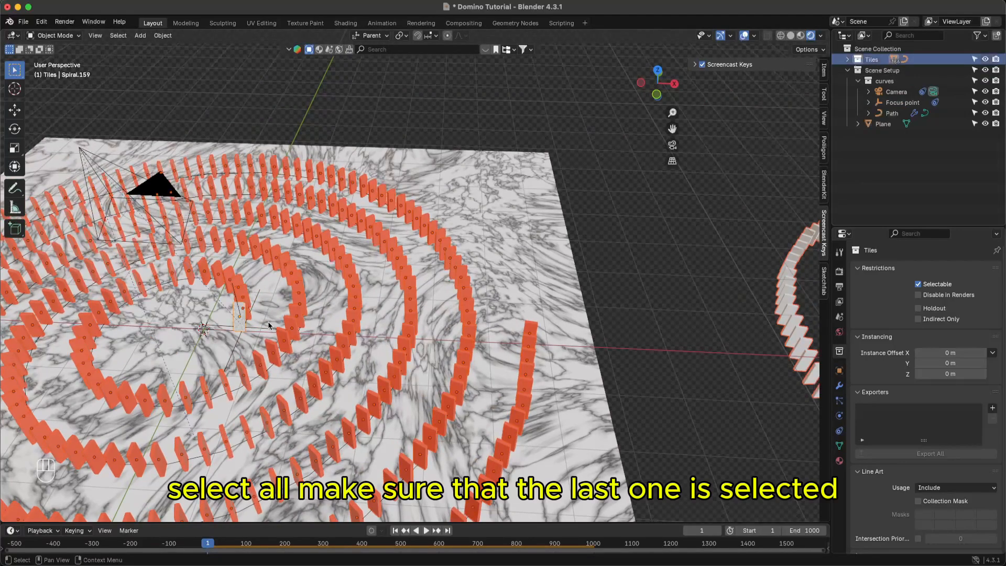
pyautogui.press('a')
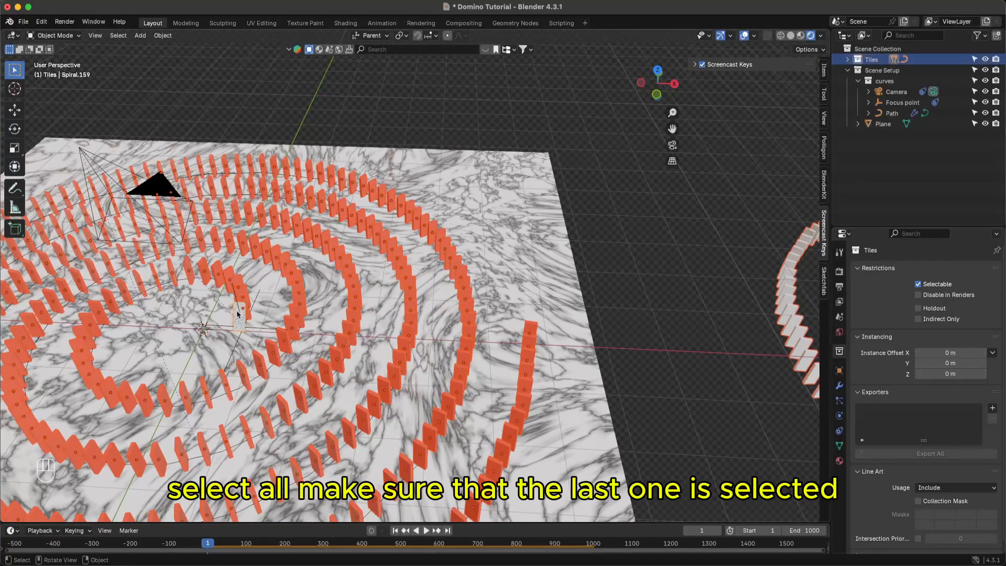
pyautogui.press('super+l')
pyautogui.click(249, 335)
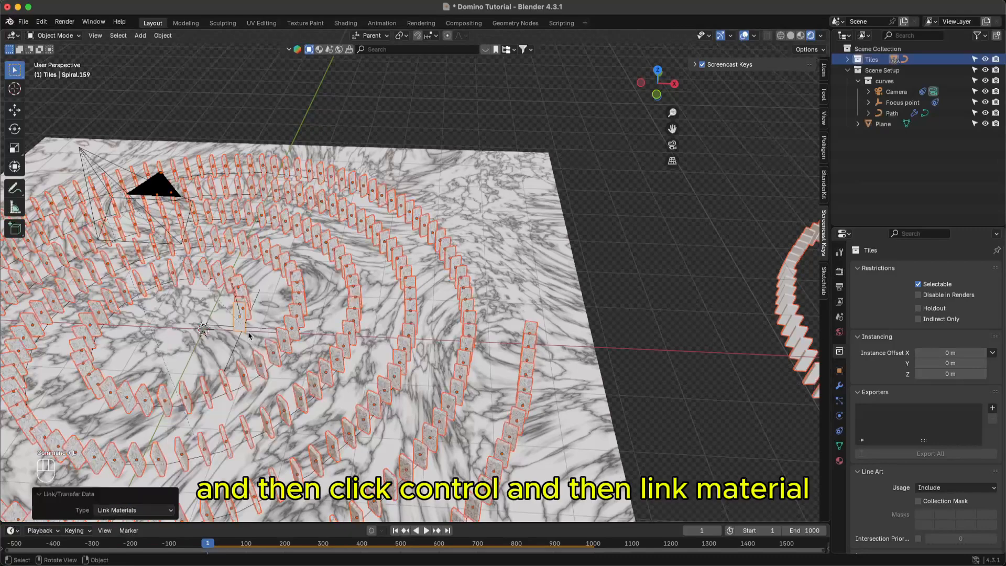
pyautogui.press('super+s')
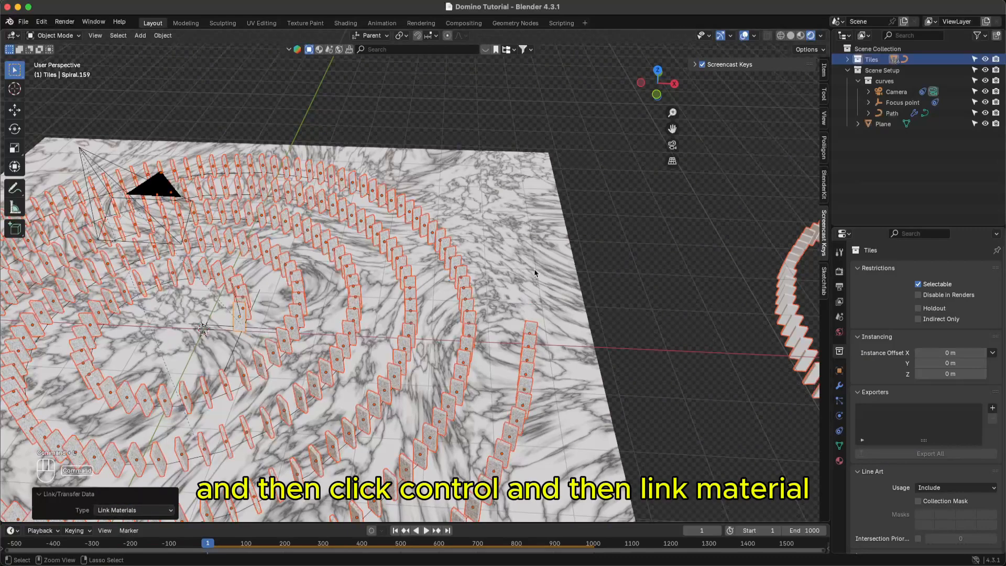
pyautogui.click(534, 276)
pyautogui.scroll(-2, 532, 288)
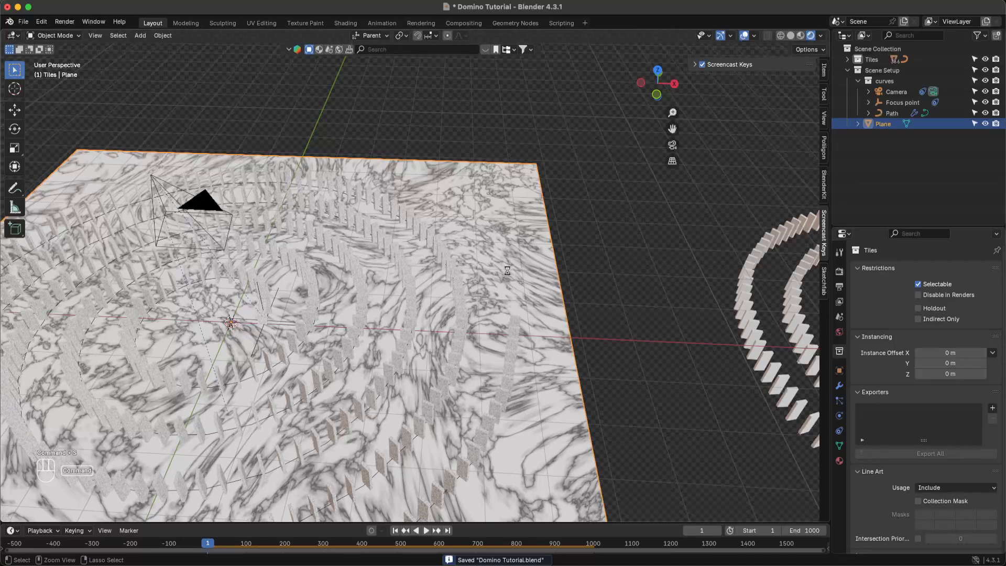
pyautogui.press('super+s')
pyautogui.moveTo(512, 286); pyautogui.dragTo(346, 194, button='middle')
pyautogui.press('super+s')
pyautogui.press('super+s')
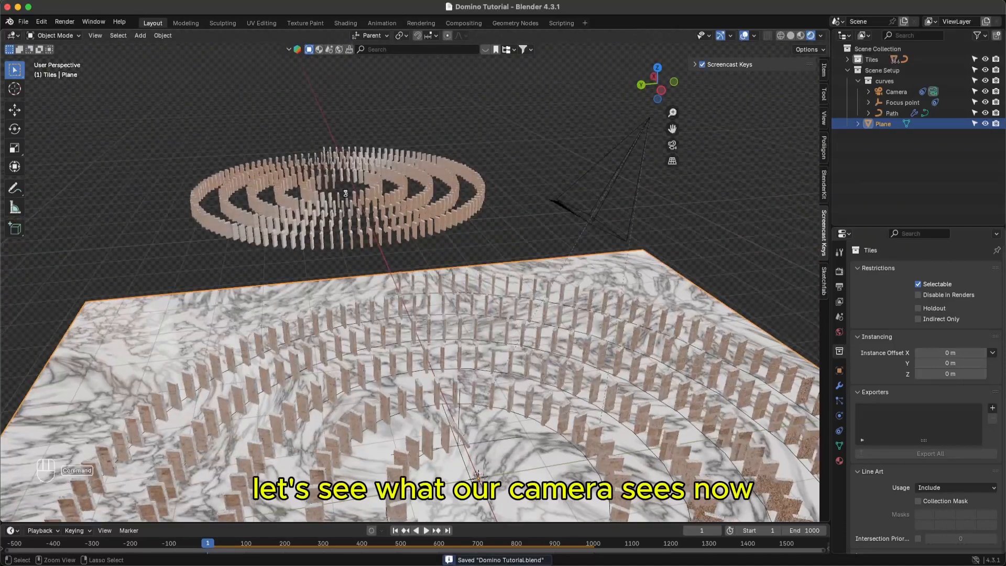
pyautogui.click(64, 21)
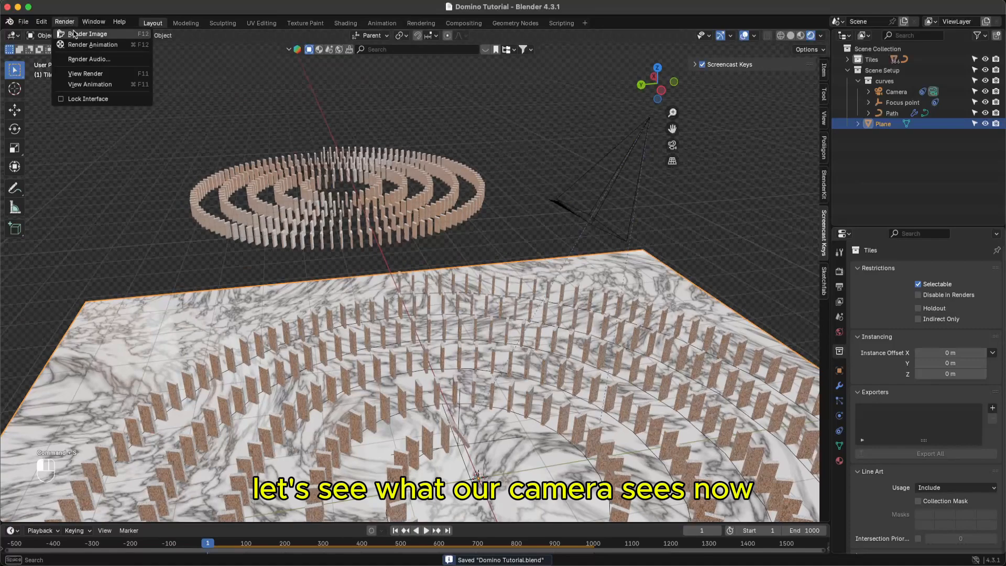
pyautogui.click(74, 33)
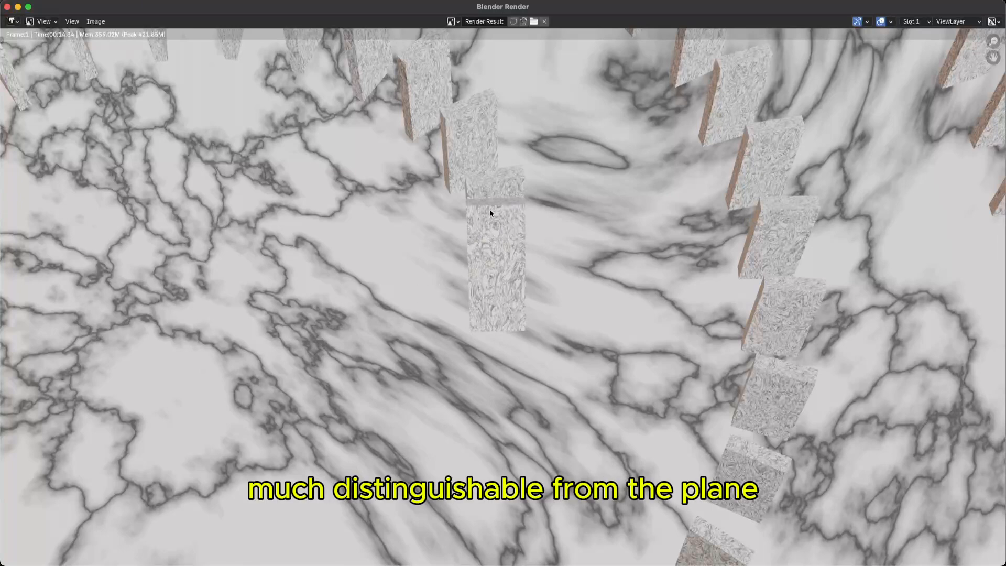
pyautogui.click(7, 7)
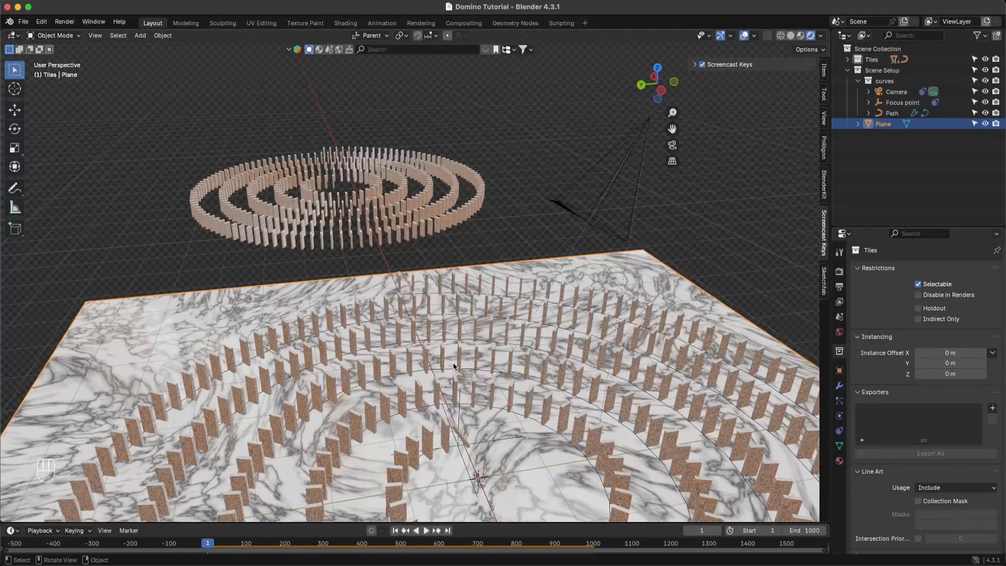
# - Orbit down to a lower view angle and save the file
pyautogui.moveTo(454, 366); pyautogui.dragTo(466, 430, button='middle')
pyautogui.press('super+s')
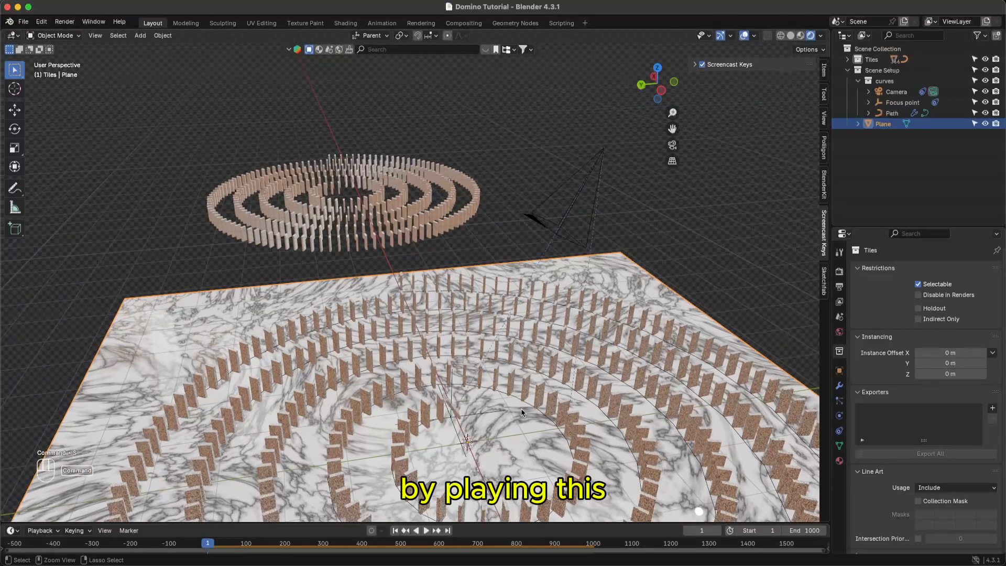
pyautogui.moveTo(522, 412); pyautogui.dragTo(588, 268, button='middle')
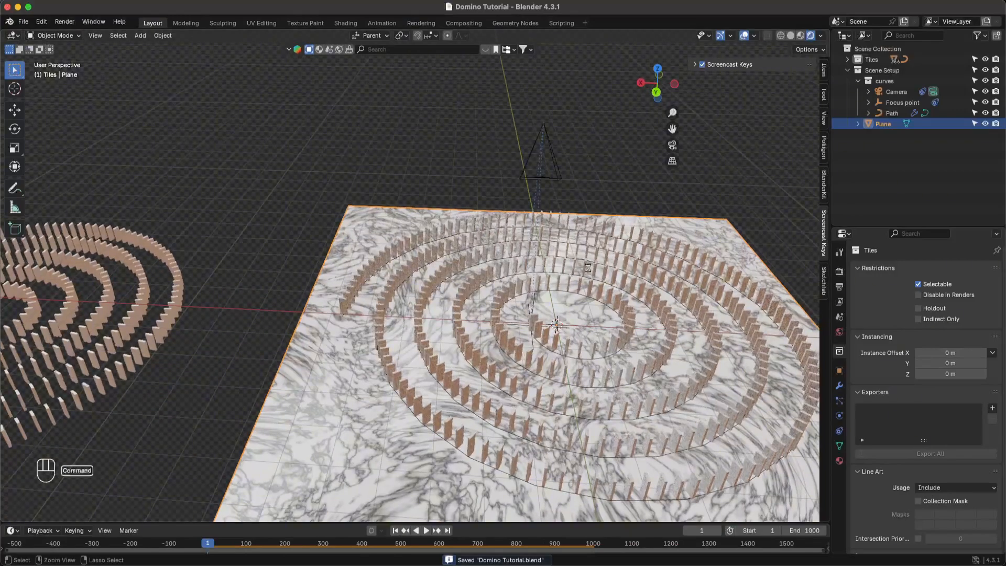
pyautogui.press('super+s')
# - Play and stop the domino animation, save, then select a single domino tile
pyautogui.press('space')
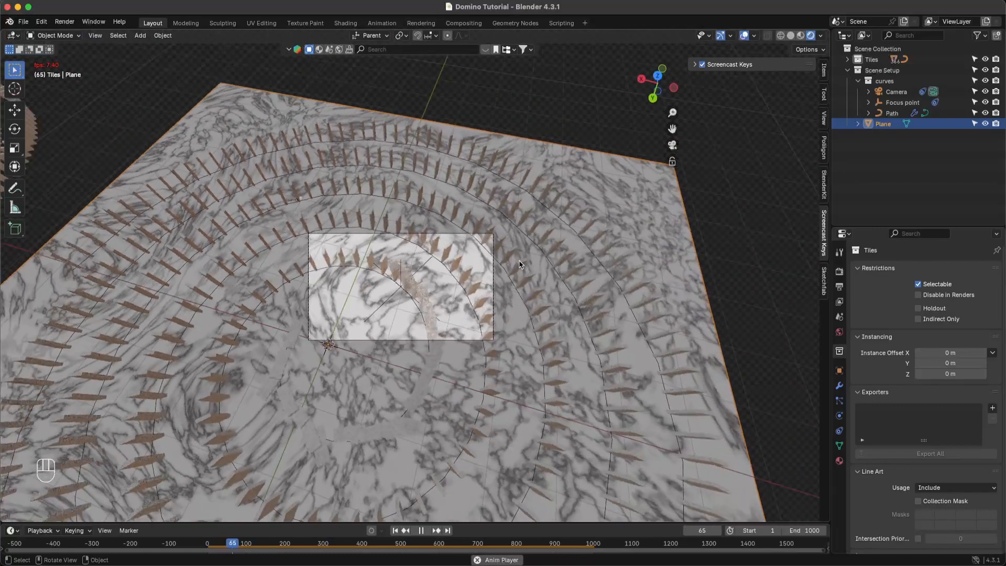
pyautogui.press('space')
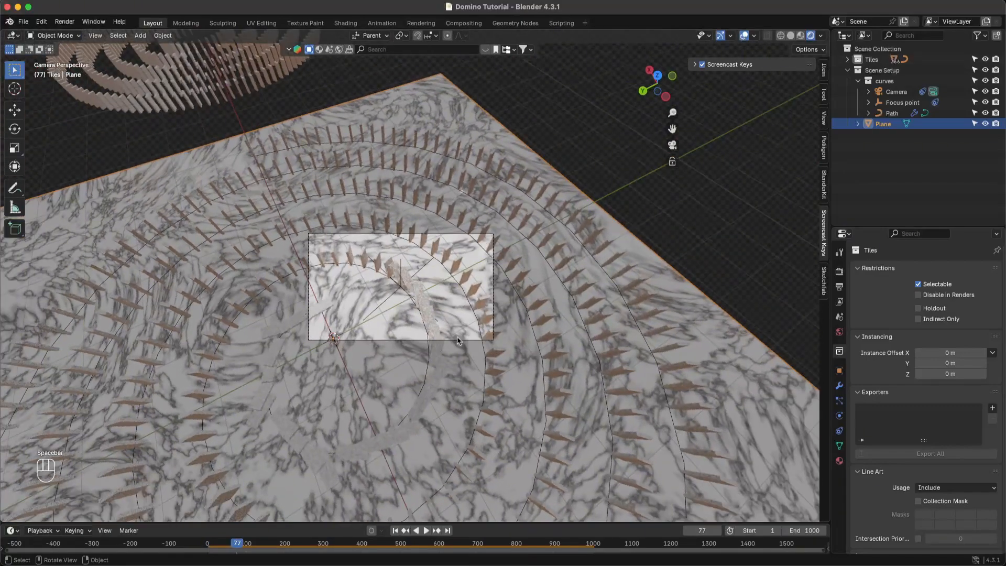
pyautogui.press('super+s')
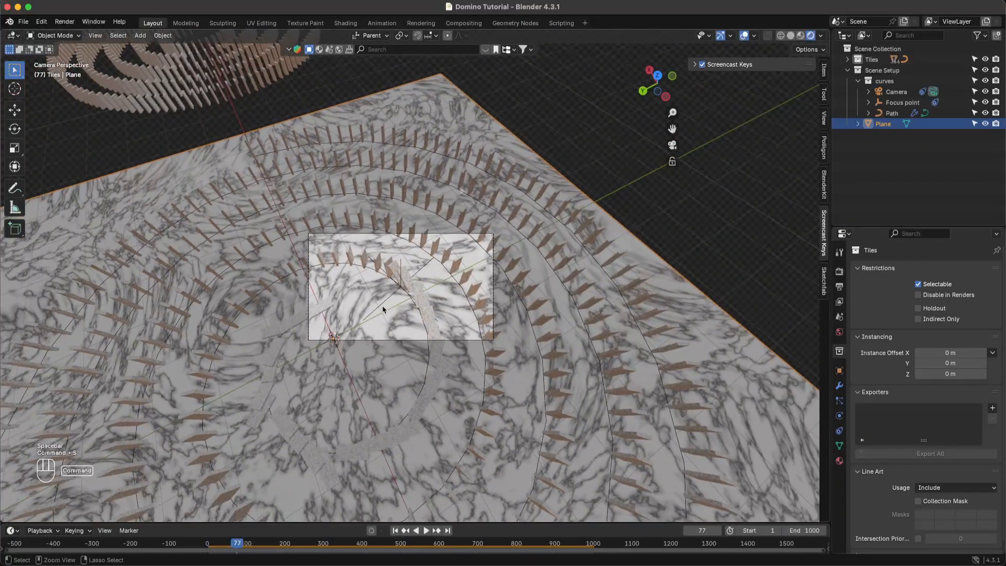
pyautogui.click(403, 284)
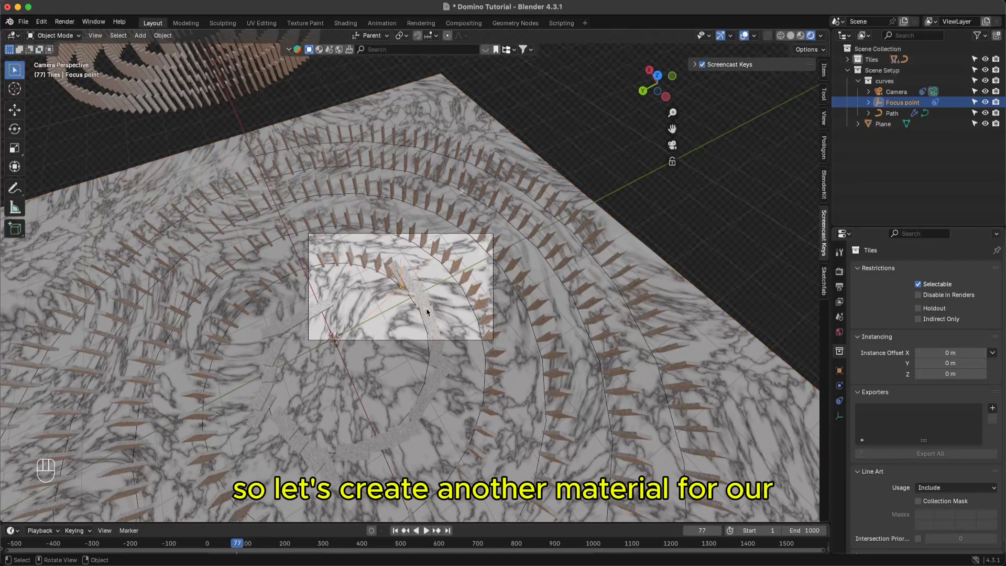
pyautogui.click(431, 318)
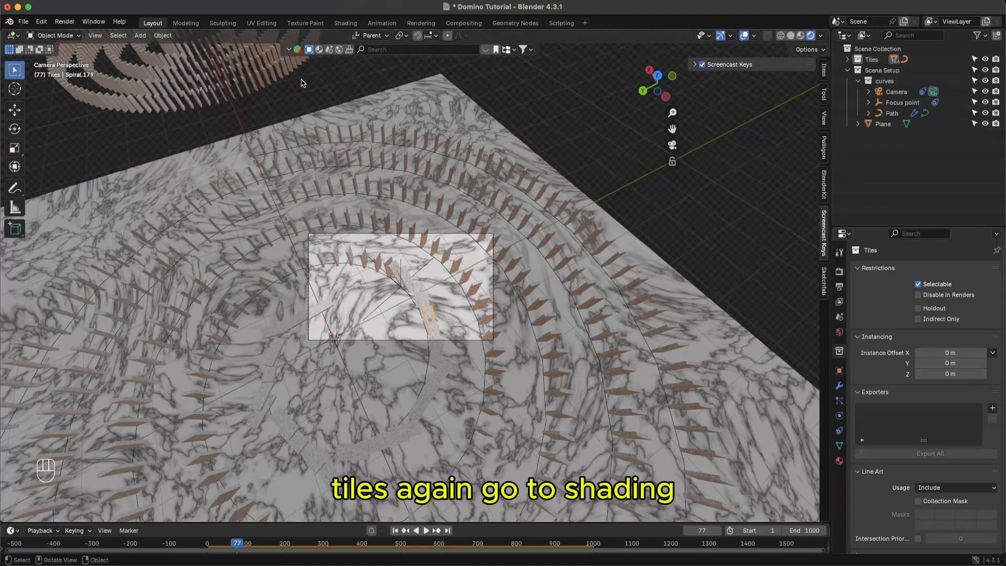
# - Rewind the animation to the first frame in the Layout view and save
pyautogui.click(346, 23)
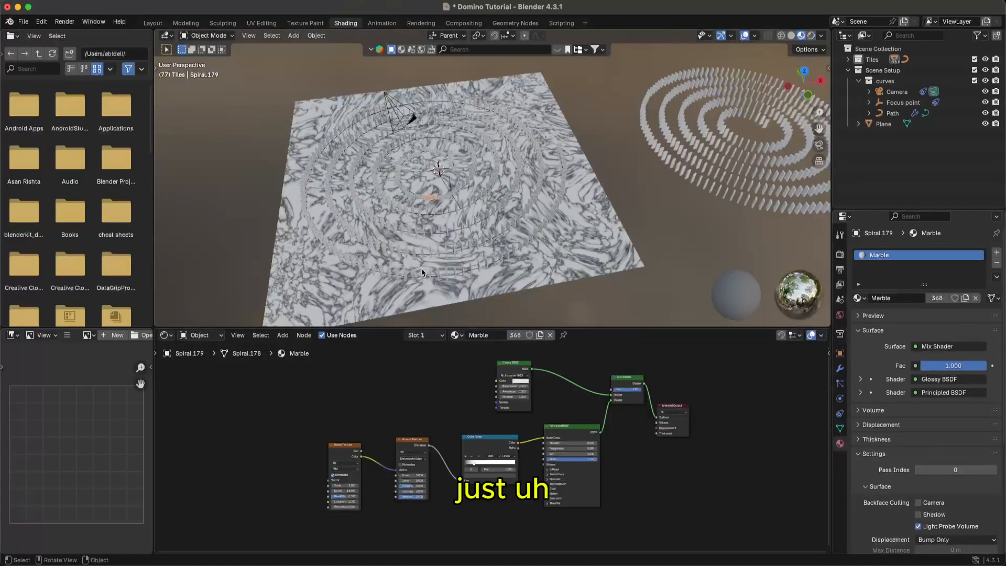
pyautogui.keyDown('ctrl'); pyautogui.moveTo(425, 231); pyautogui.dragTo(446, 95, button='middle'); pyautogui.keyUp('ctrl')
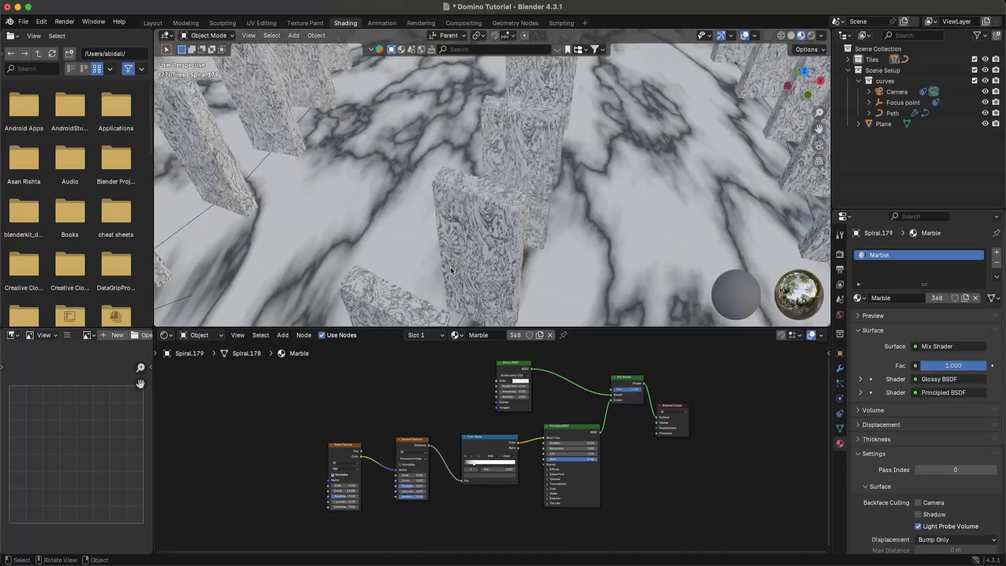
pyautogui.click(153, 23)
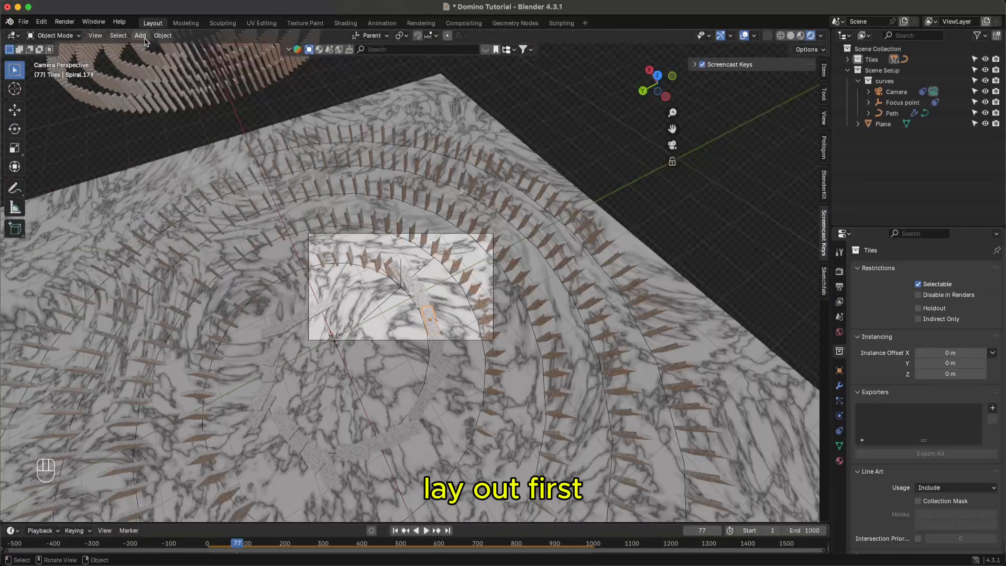
pyautogui.hotkey('shift', 'Left')
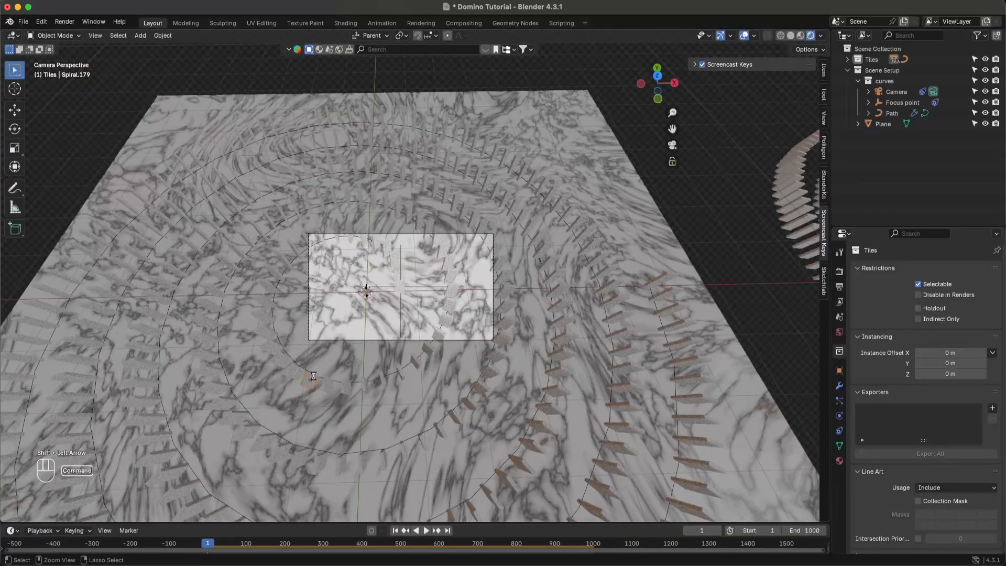
pyautogui.press('super+s')
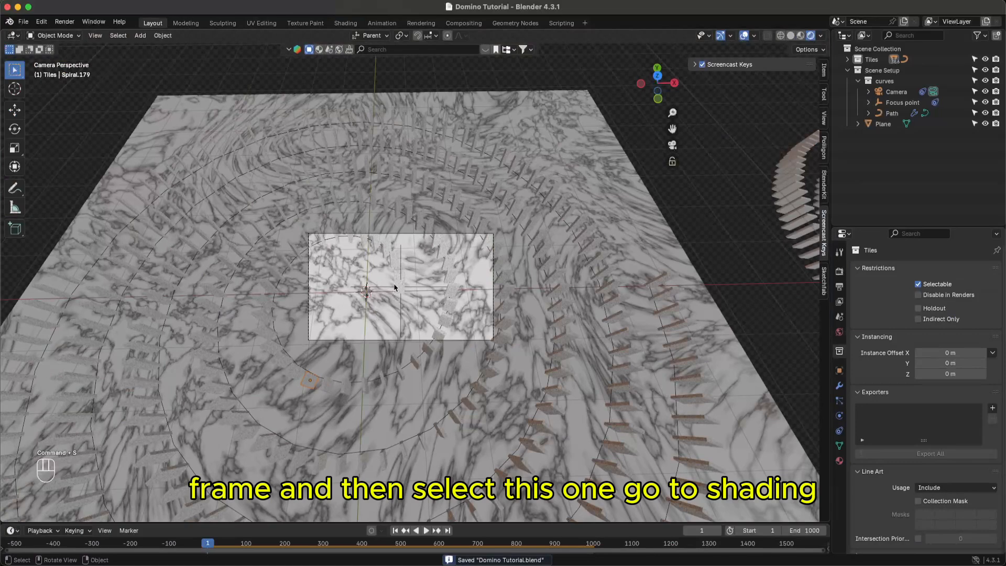
# - Select domino tile Spiral.159 and bring it into view in the Shading workspace
pyautogui.click(394, 298)
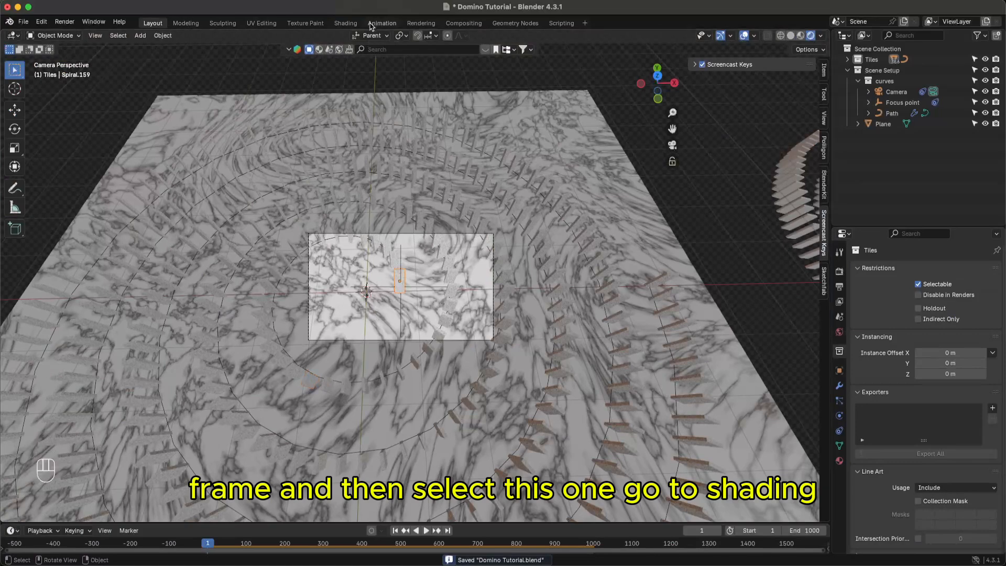
pyautogui.click(345, 23)
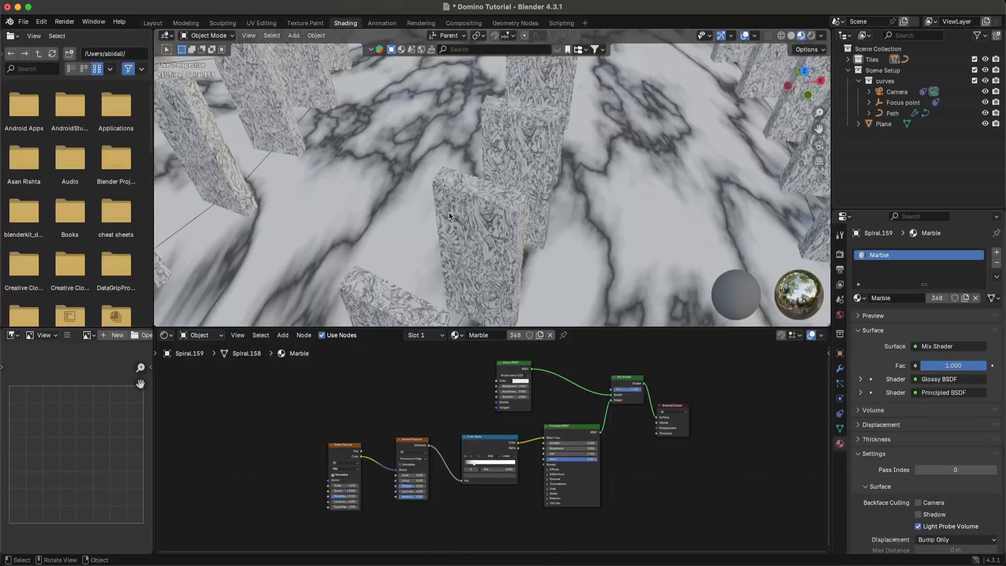
pyautogui.keyDown('shift'); pyautogui.moveTo(436, 246); pyautogui.dragTo(239, 222, button='middle'); pyautogui.keyUp('shift')
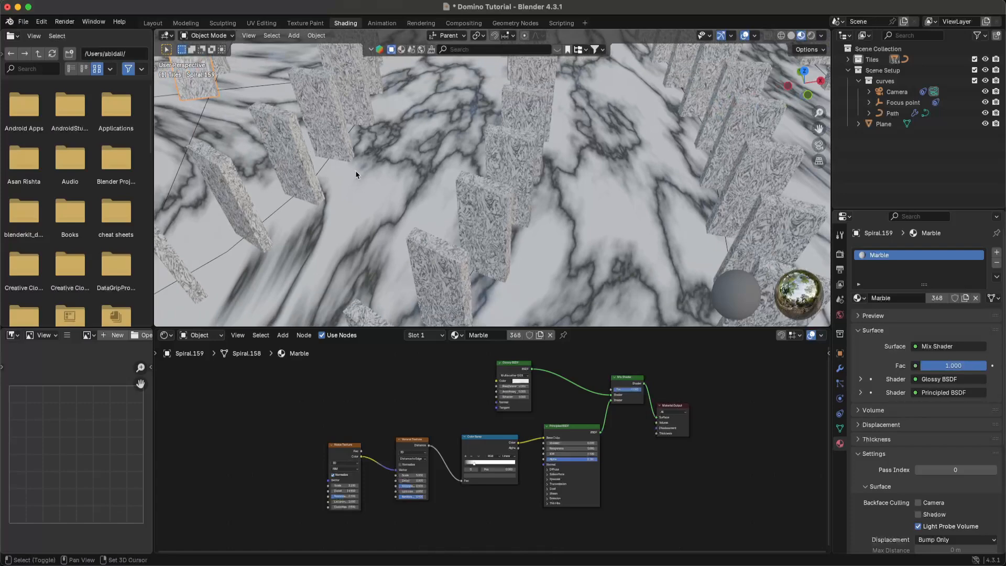
pyautogui.keyDown('shift'); pyautogui.moveTo(355, 171); pyautogui.dragTo(469, 214, button='middle'); pyautogui.keyUp('shift')
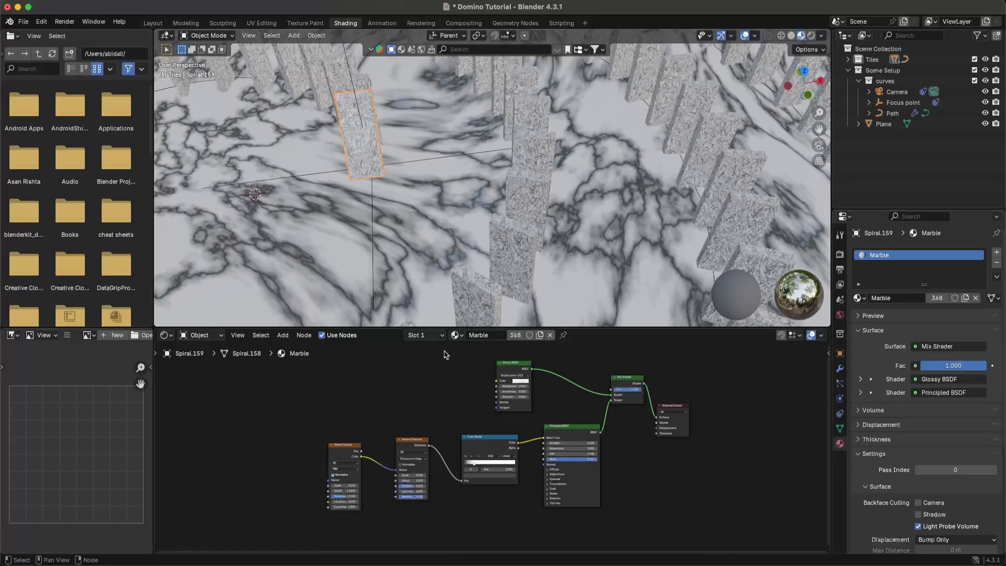
# - Make a single-user copy of the marble material and rename it Marble.Tile
pyautogui.click(516, 335)
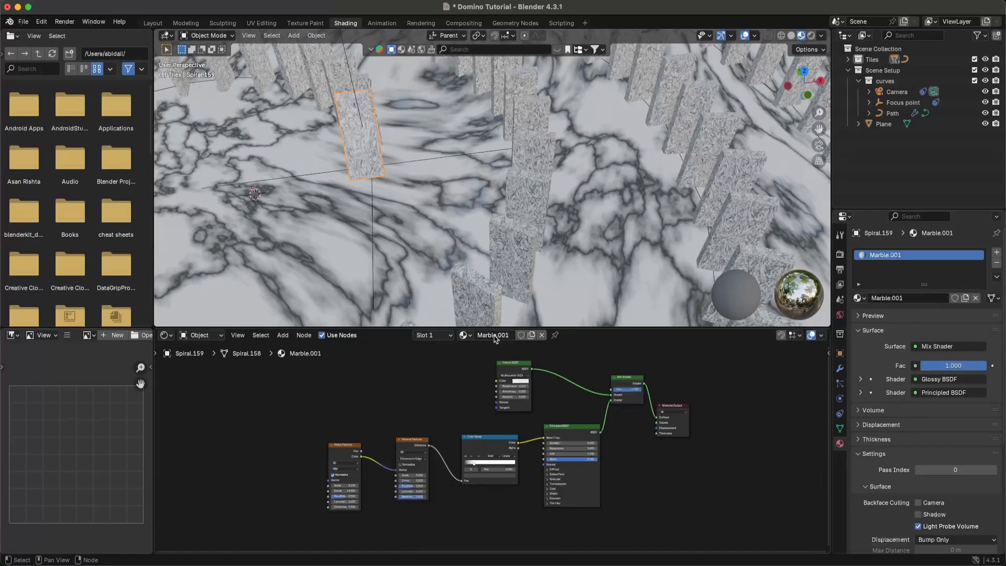
pyautogui.click(502, 335)
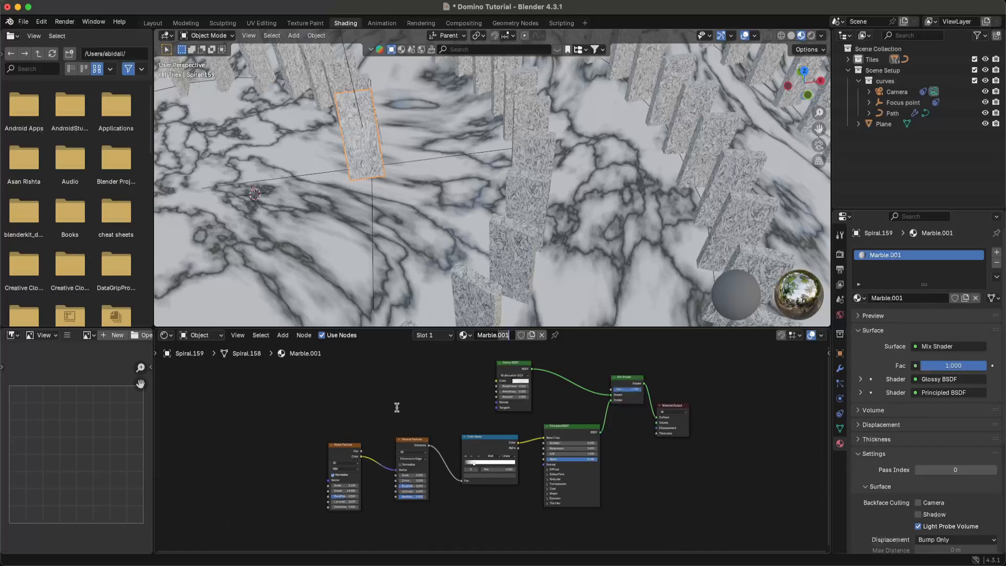
pyautogui.press('BackSpace')
pyautogui.press('BackSpace')
pyautogui.press('BackSpace')
pyautogui.write('Tile')
pyautogui.press('Return')
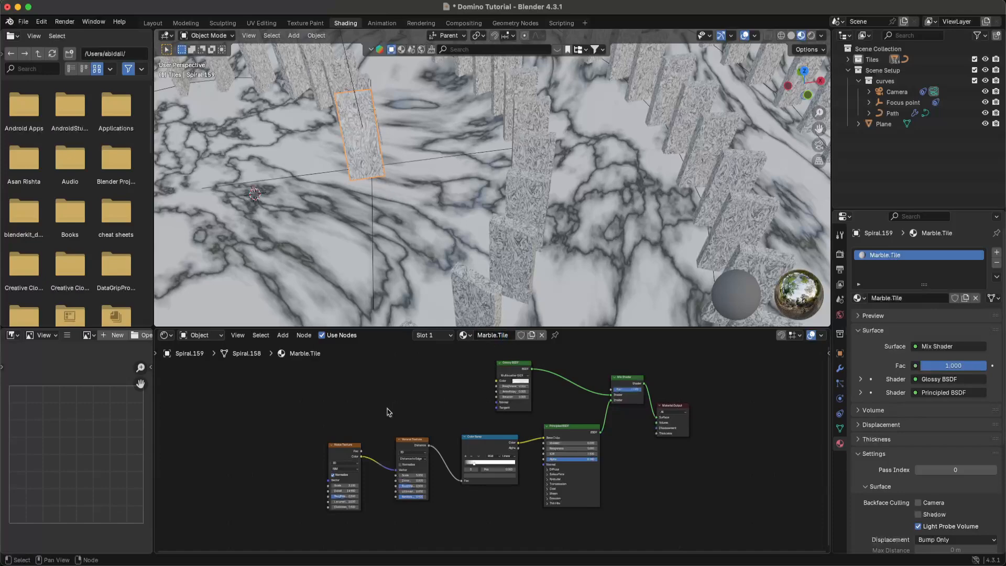
# - Lower the Noise Texture roughness to just above zero for smoother marble
pyautogui.scroll(2, 341, 471)
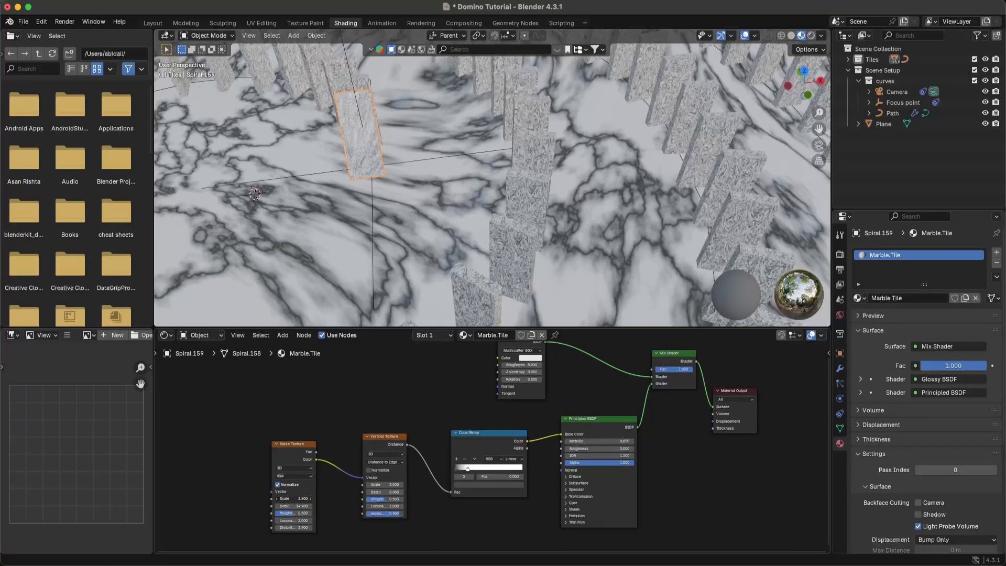
pyautogui.moveTo(294, 499)
pyautogui.mouseDown()
pyautogui.moveTo(269, 499)
pyautogui.moveTo(293, 498)
pyautogui.mouseUp()
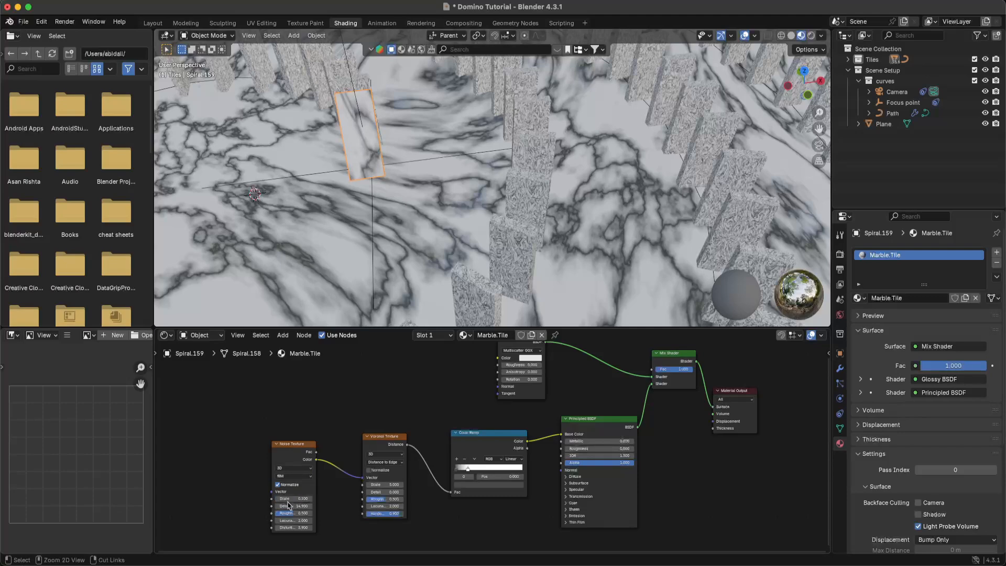
pyautogui.scroll(1, 275, 511)
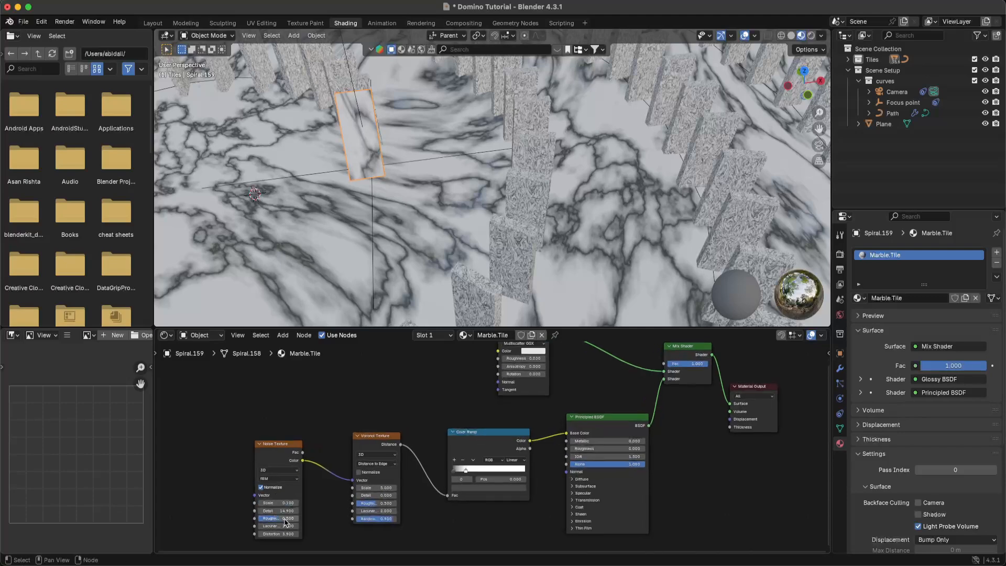
pyautogui.click(286, 519)
pyautogui.click(313, 516)
pyautogui.moveTo(287, 519); pyautogui.dragTo(260, 518)
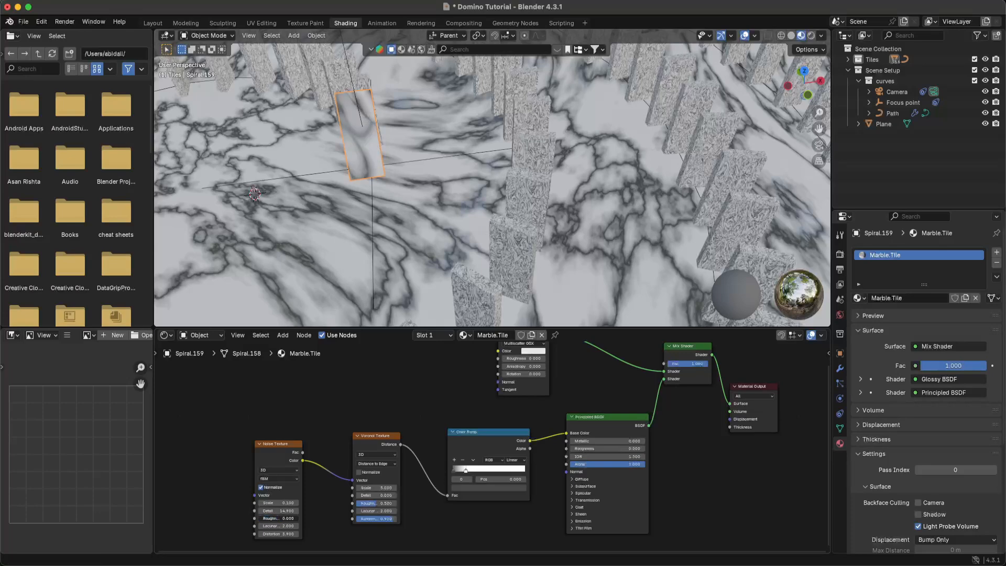
pyautogui.moveTo(398, 178); pyautogui.dragTo(420, 173, button='middle')
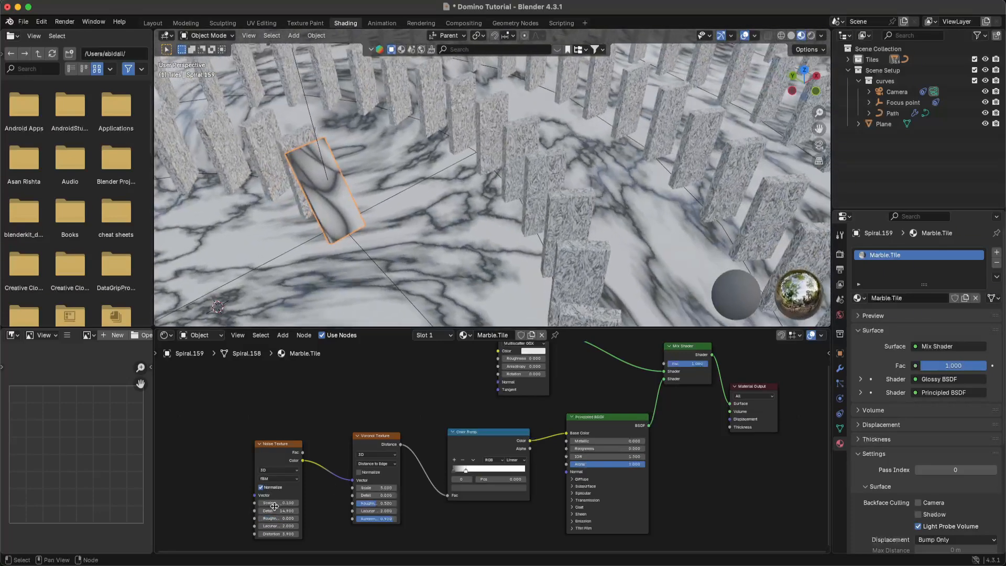
pyautogui.moveTo(271, 520); pyautogui.dragTo(294, 522)
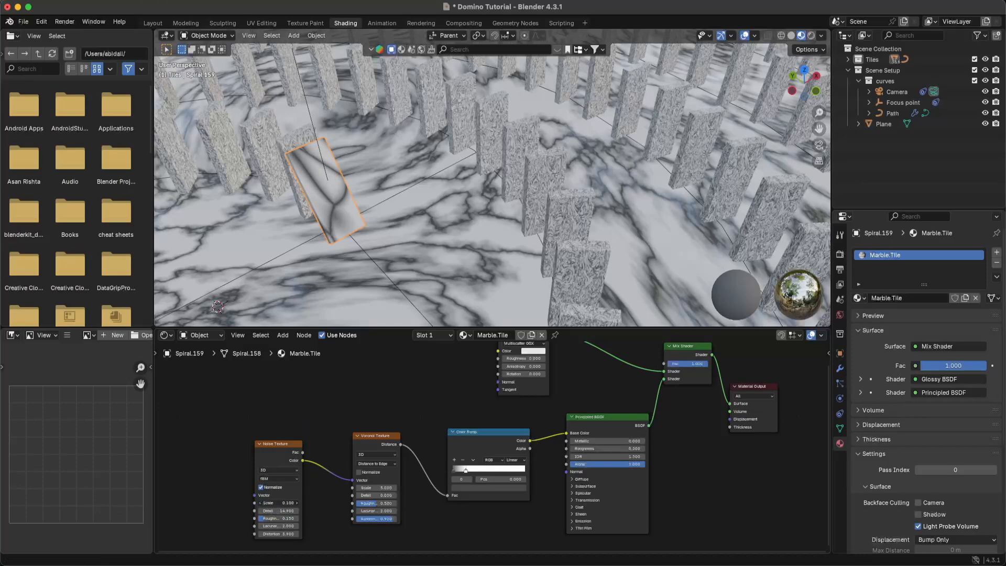
# - Reduce the Noise Texture scale from 0.9 to enlarge the veins, and save
pyautogui.click(275, 504)
pyautogui.press('Return')
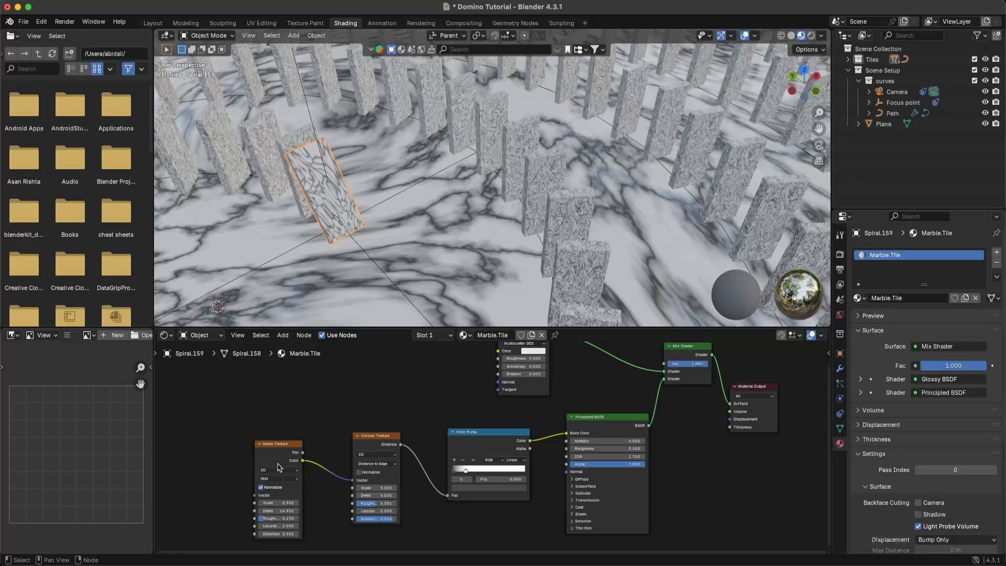
pyautogui.moveTo(276, 503); pyautogui.dragTo(262, 503)
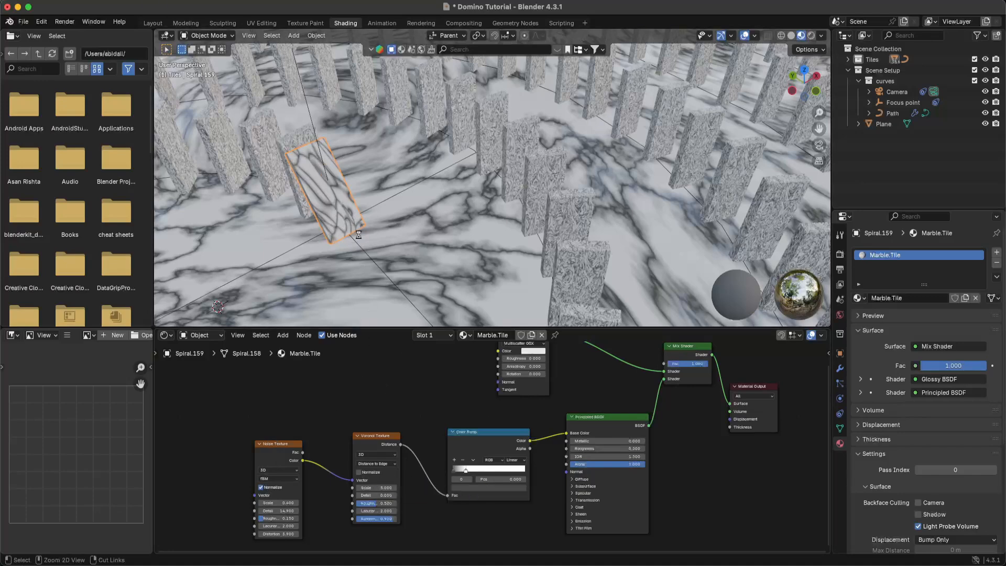
pyautogui.press('super+s')
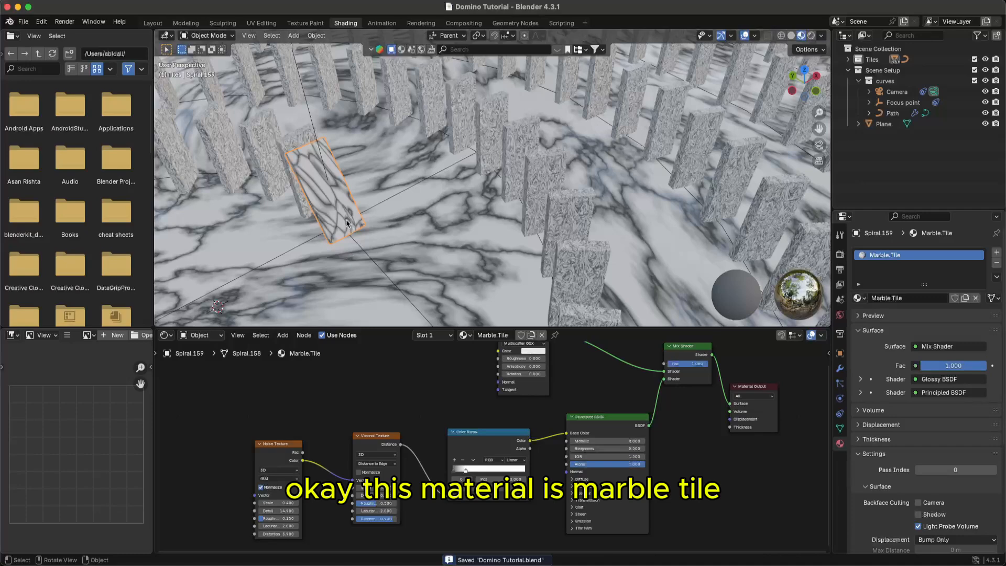
pyautogui.scroll(-6, 420, 260)
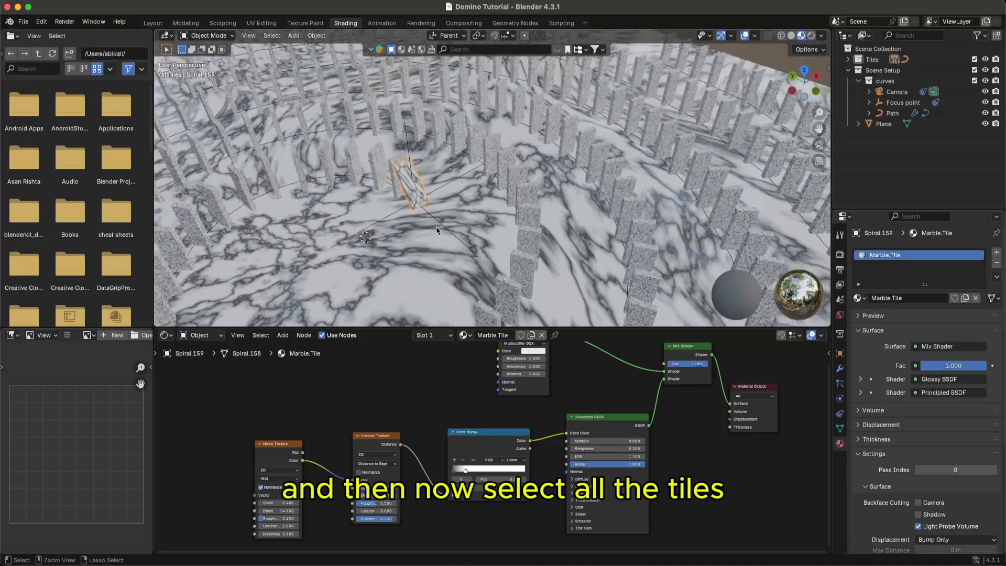
# - Link Marble.Tile from the active tile to every tile in the Tiles collection, and save
pyautogui.scroll(-3, 437, 230)
pyautogui.press('super+s')
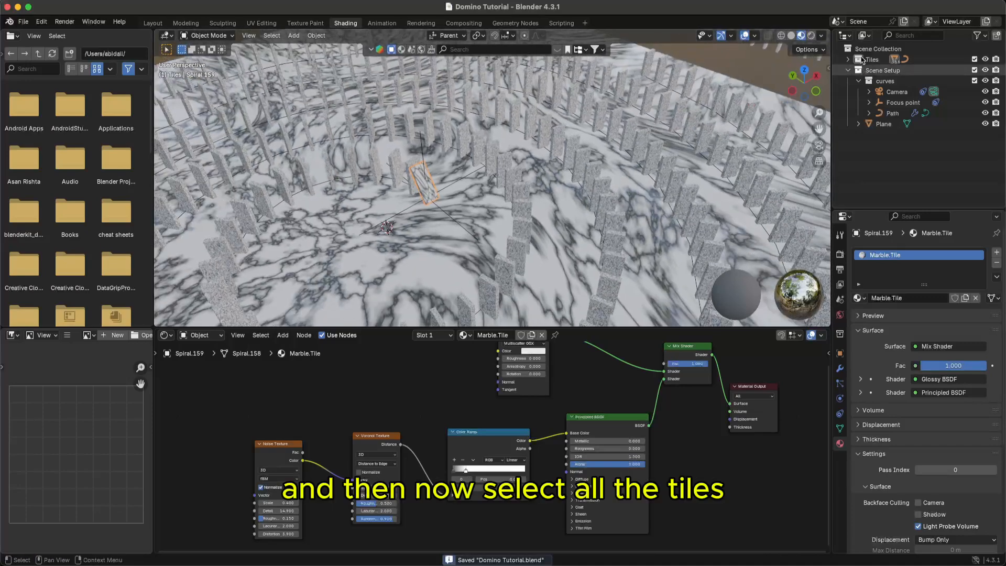
pyautogui.doubleClick(860, 59)
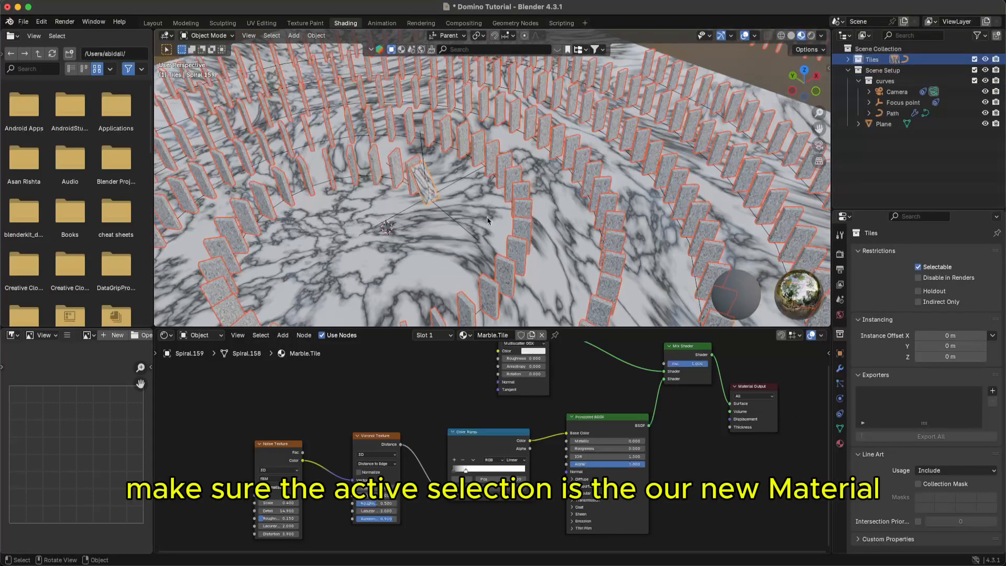
pyautogui.hotkey('ctrl', 'l')
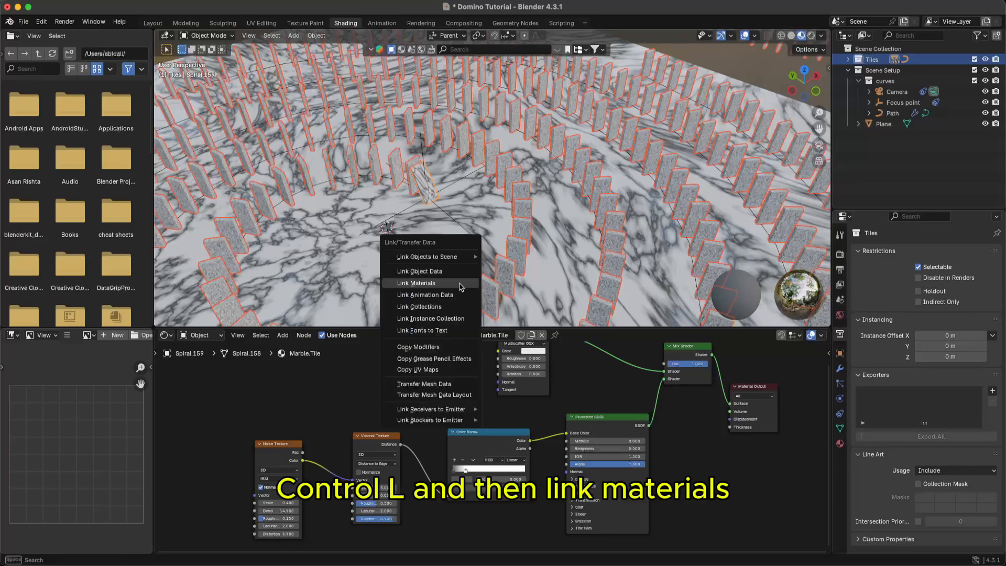
pyautogui.click(451, 285)
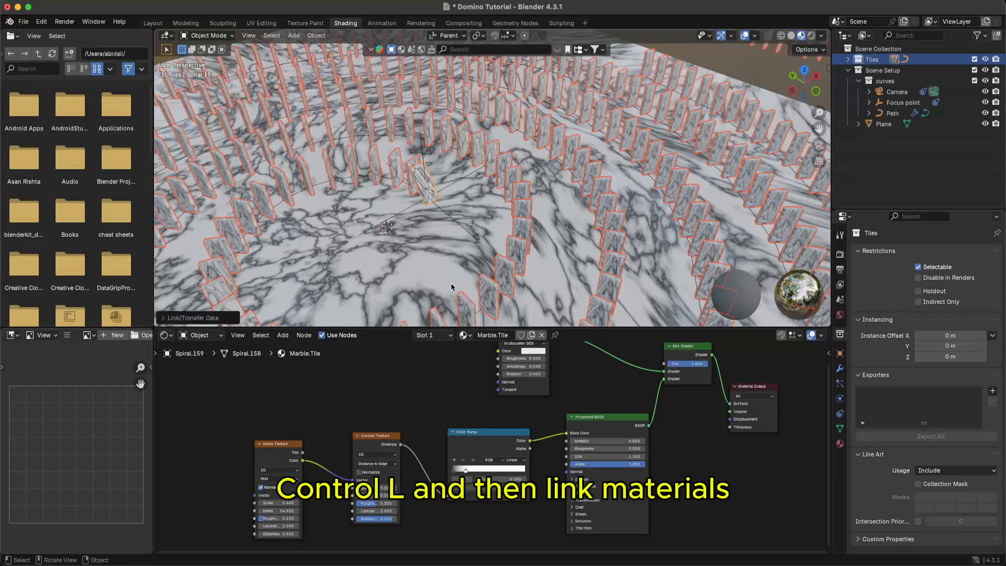
pyautogui.click(434, 254)
pyautogui.hotkey('ctrl', 's')
# - Set the Marble.Tile Voronoi texture scale to 3.300 for bigger veins
pyautogui.moveTo(434, 255); pyautogui.dragTo(447, 212, button='middle')
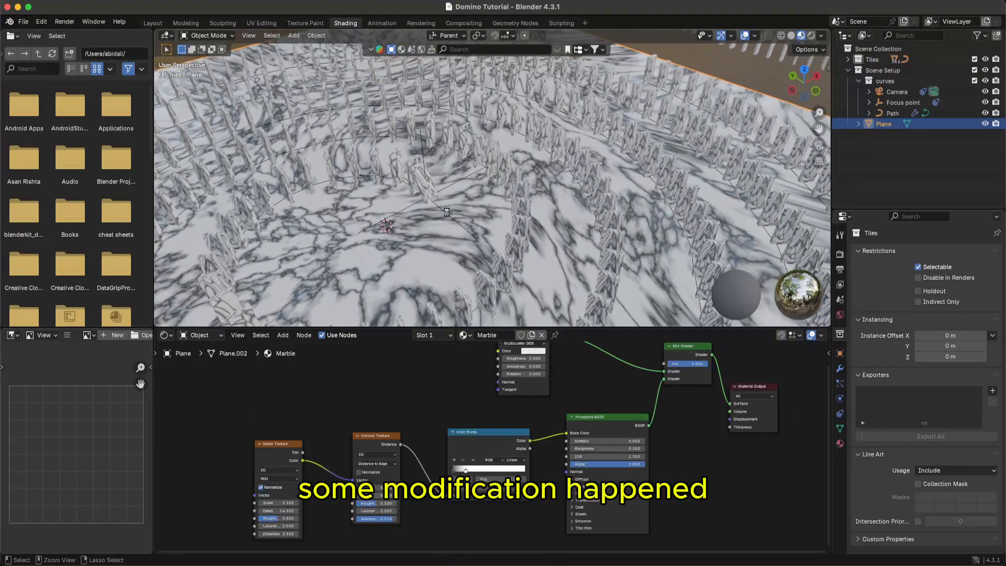
pyautogui.click(423, 189)
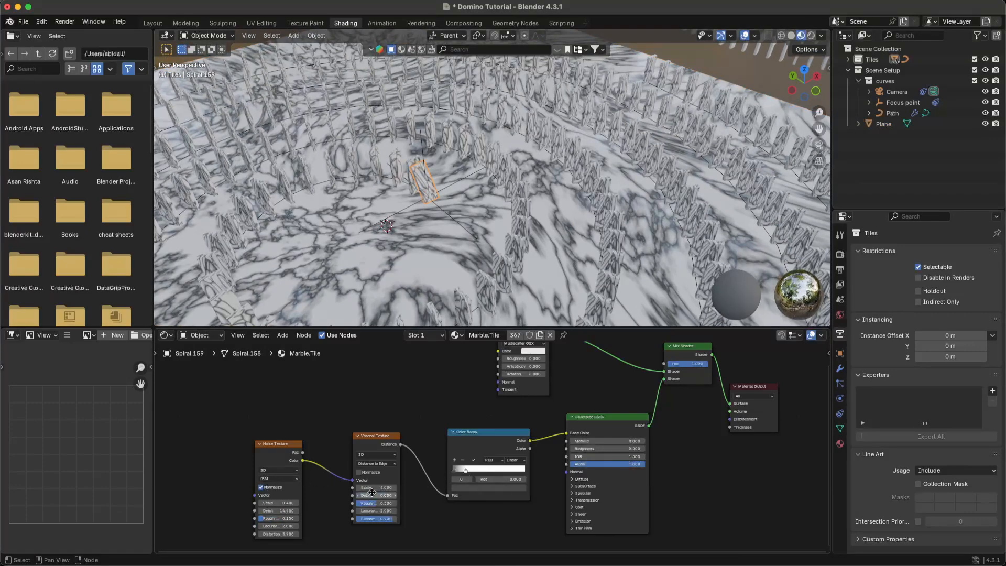
pyautogui.moveTo(372, 492)
pyautogui.mouseDown()
pyautogui.moveTo(294, 492)
pyautogui.moveTo(379, 492)
pyautogui.mouseUp()
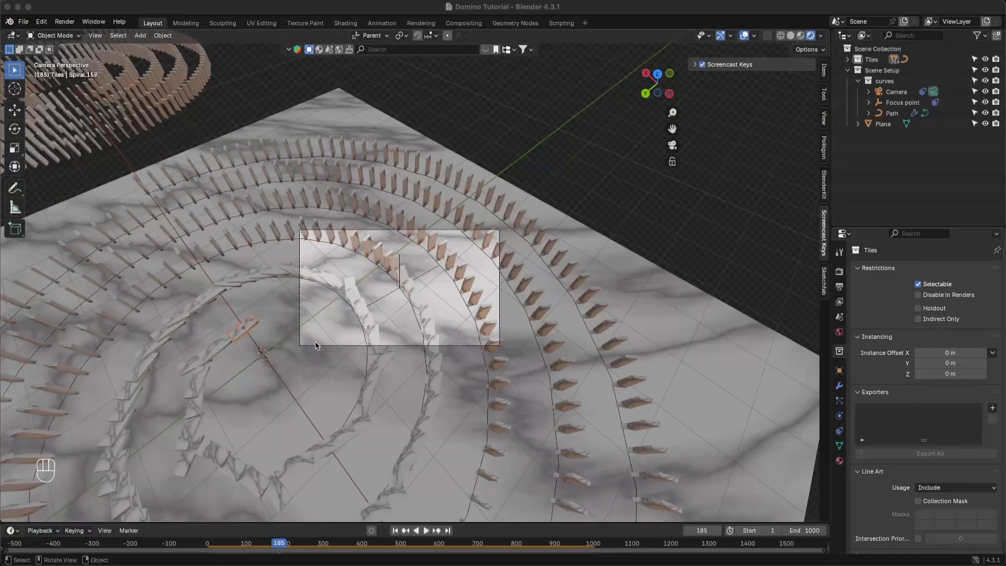
# - Orbit to a steep top-down view of the domino spiral and save the file
pyautogui.click(652, 342)
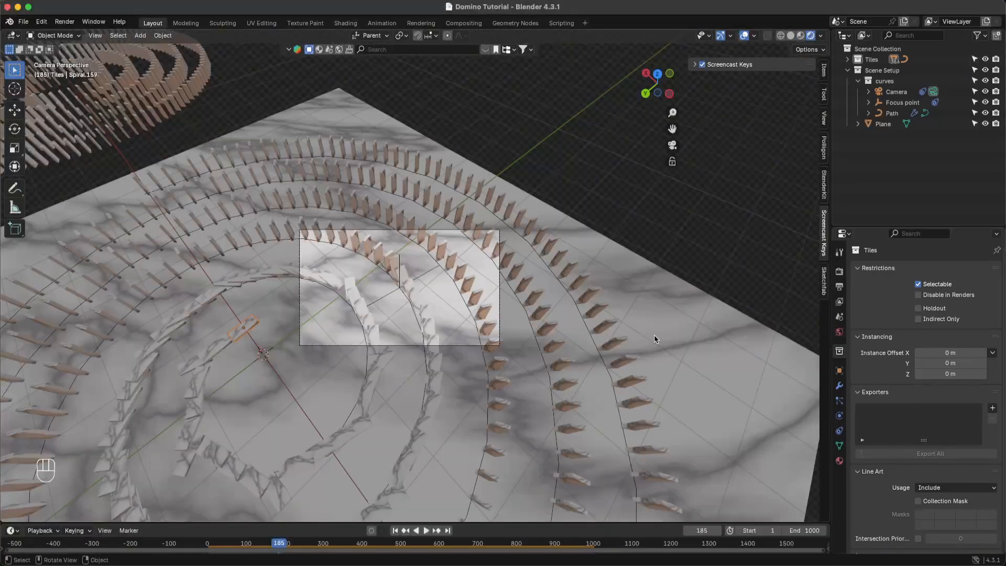
pyautogui.click(475, 361)
pyautogui.scroll(-5, 474, 330)
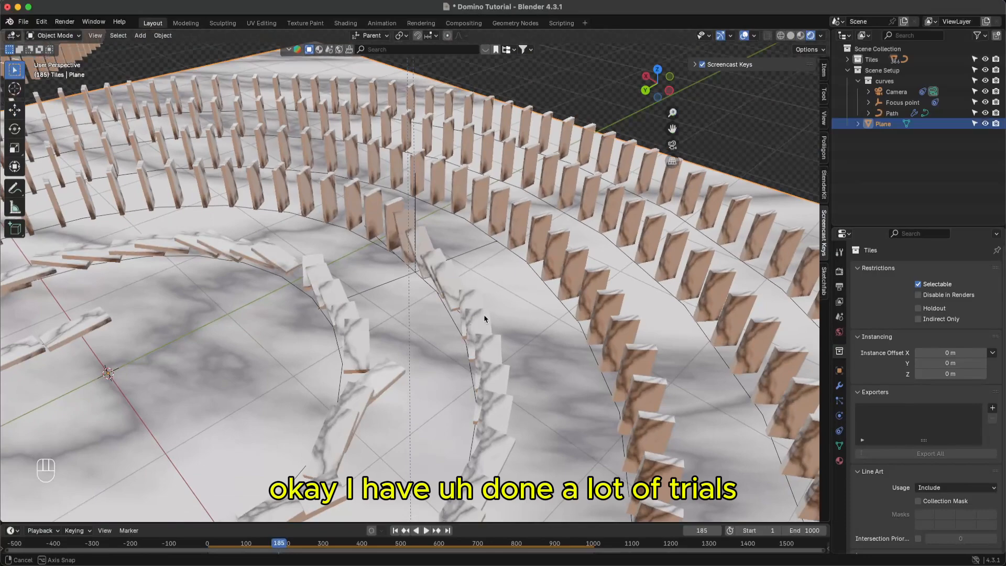
pyautogui.keyDown('super'); pyautogui.scroll(-2, 478, 334); pyautogui.keyUp('super')
pyautogui.keyDown('super'); pyautogui.scroll(-1, 477, 336); pyautogui.keyUp('super')
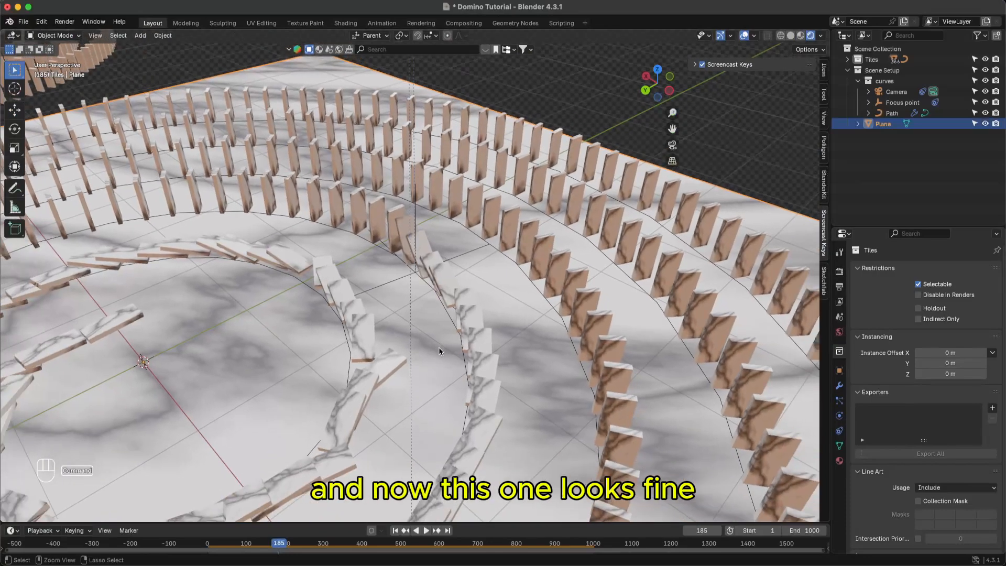
pyautogui.moveTo(439, 347); pyautogui.dragTo(425, 388, button='middle')
pyautogui.press('super+s')
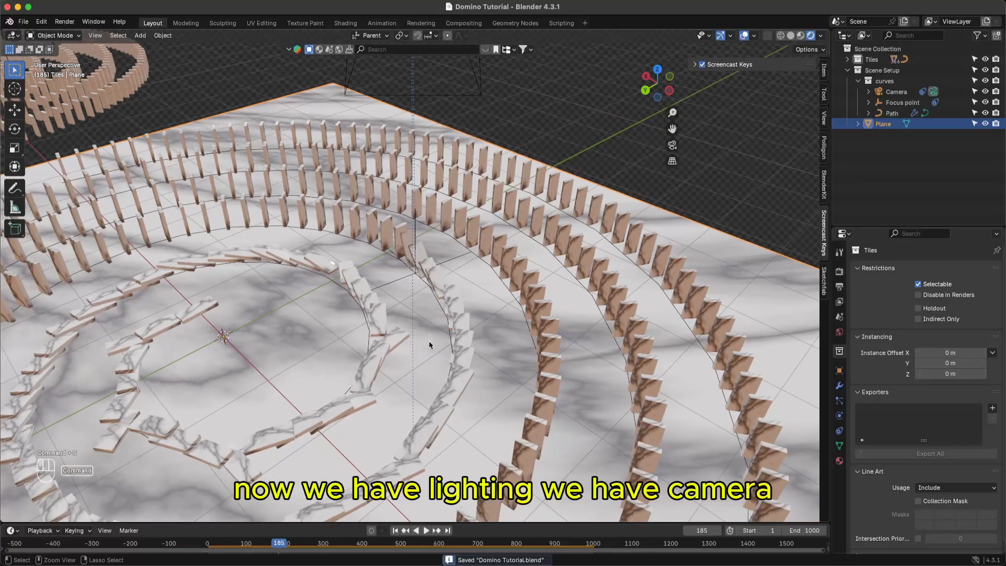
pyautogui.moveTo(429, 345); pyautogui.dragTo(454, 334, button='middle')
pyautogui.press('super')
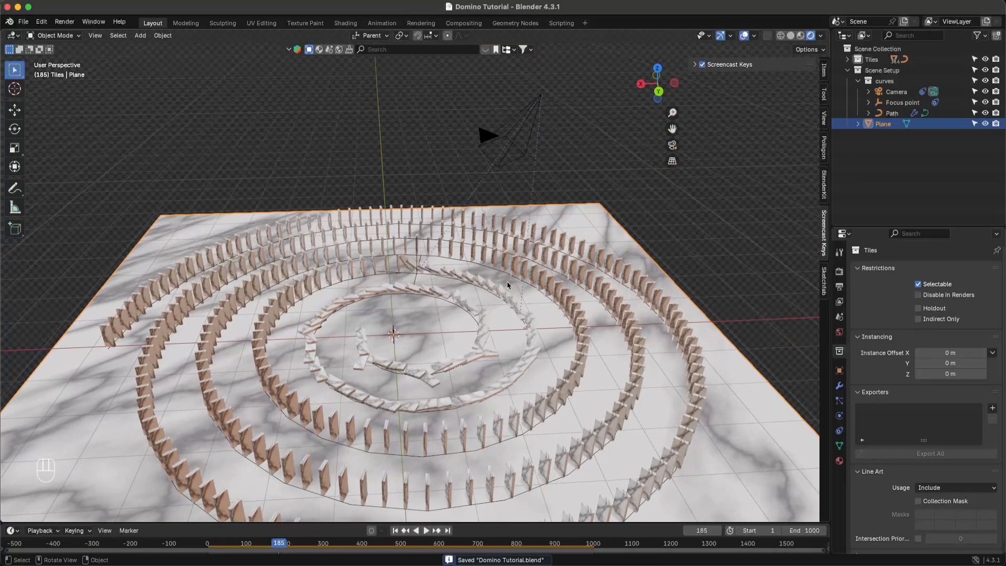
pyautogui.moveTo(602, 218); pyautogui.dragTo(492, 220, button='middle')
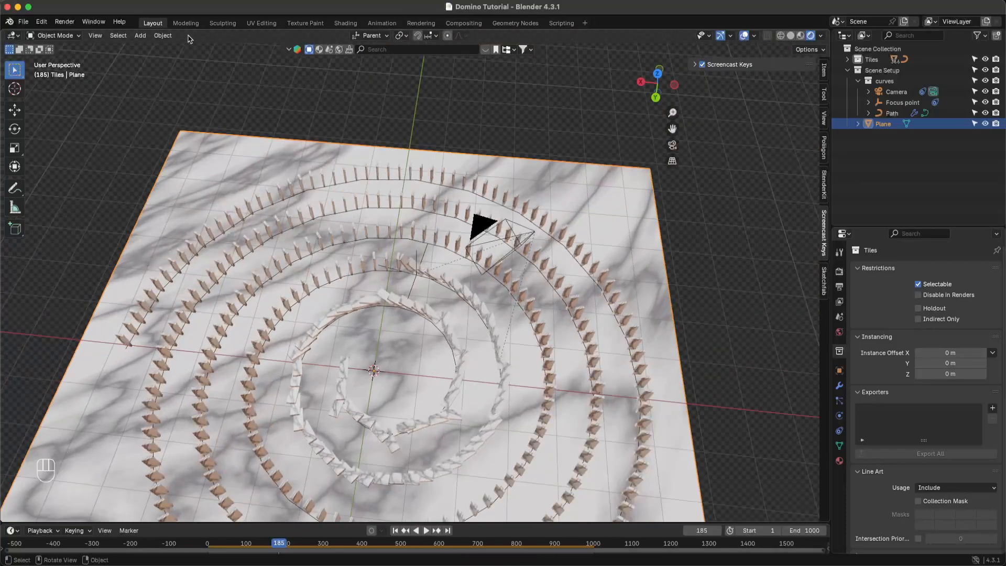
pyautogui.press('super')
pyautogui.press('super+s')
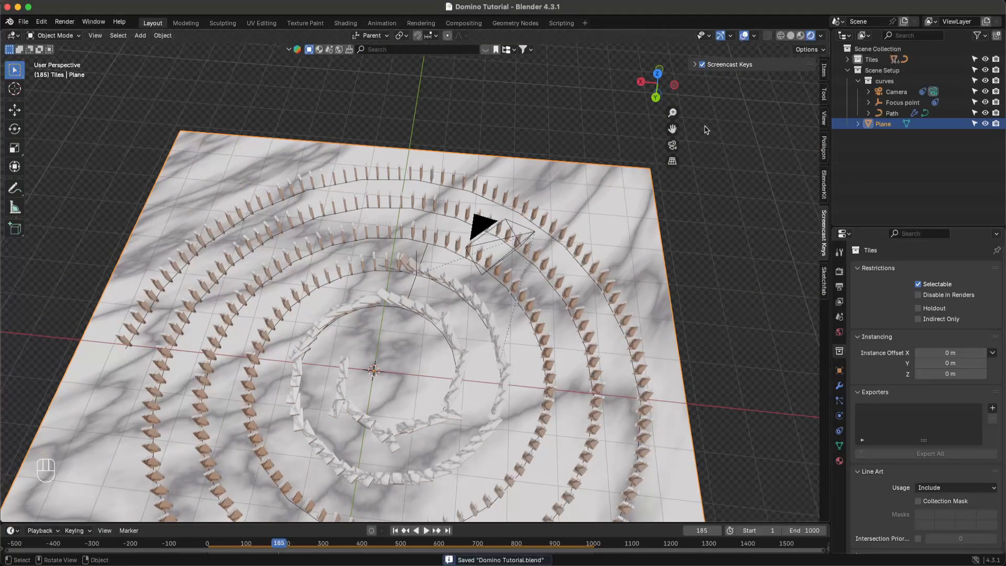
# - View through the camera, enlarge the timeline, and move the playhead to frame 854
pyautogui.click(673, 147)
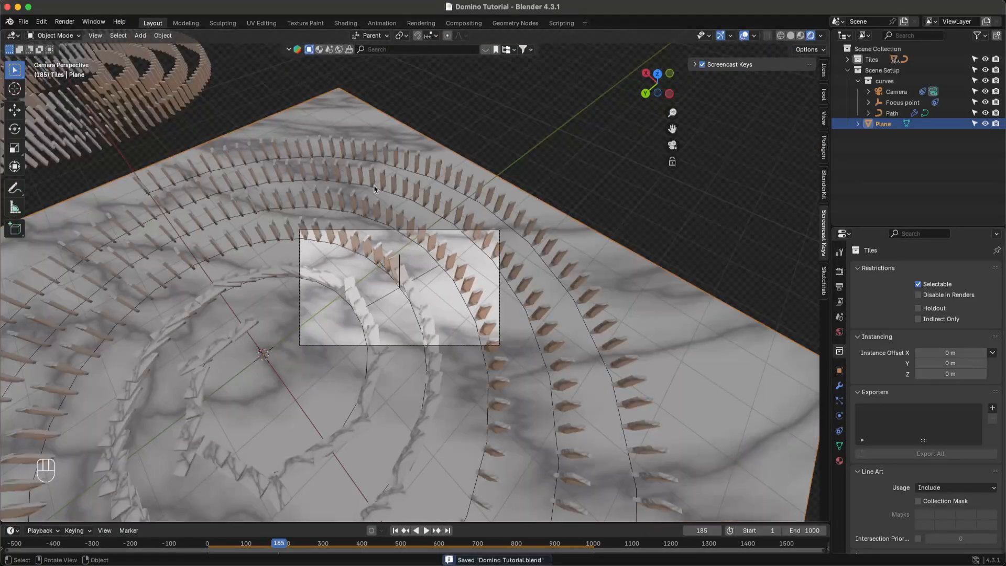
pyautogui.moveTo(478, 523); pyautogui.dragTo(477, 435)
pyautogui.moveTo(346, 457); pyautogui.dragTo(548, 458)
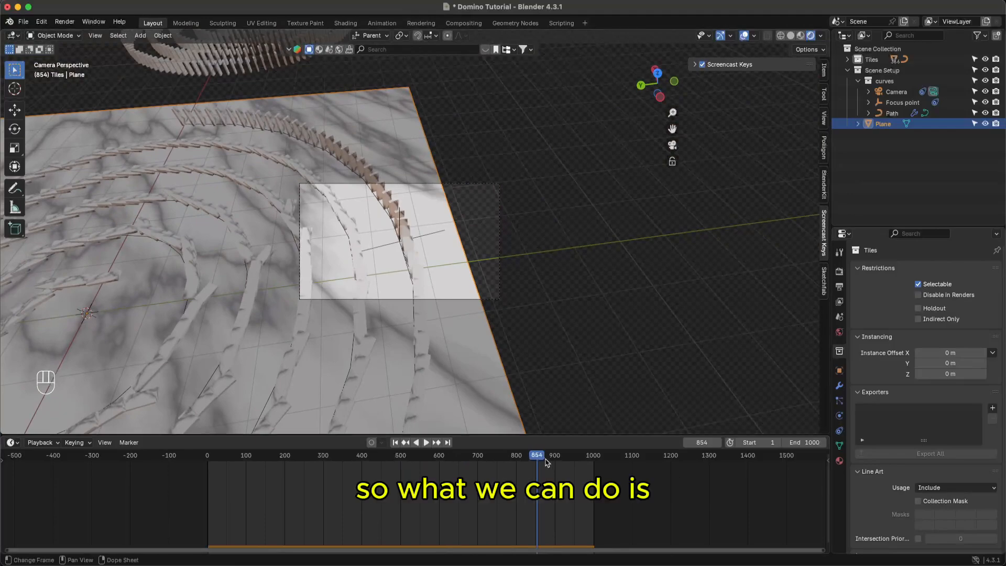
# - Play the animation, scrub back, jump to frame 1, and save
pyautogui.press('space')
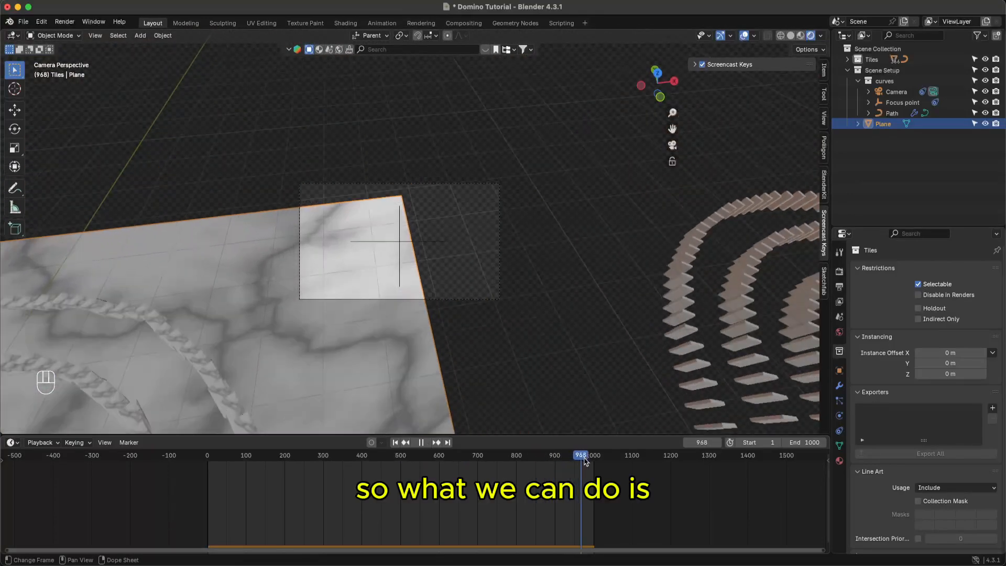
pyautogui.moveTo(586, 461); pyautogui.dragTo(501, 461)
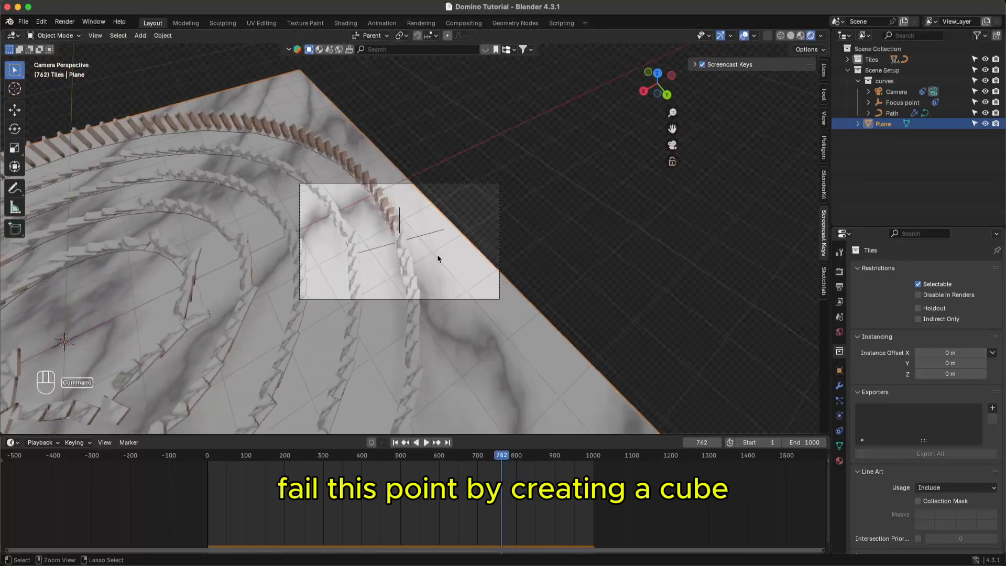
pyautogui.press('super+s')
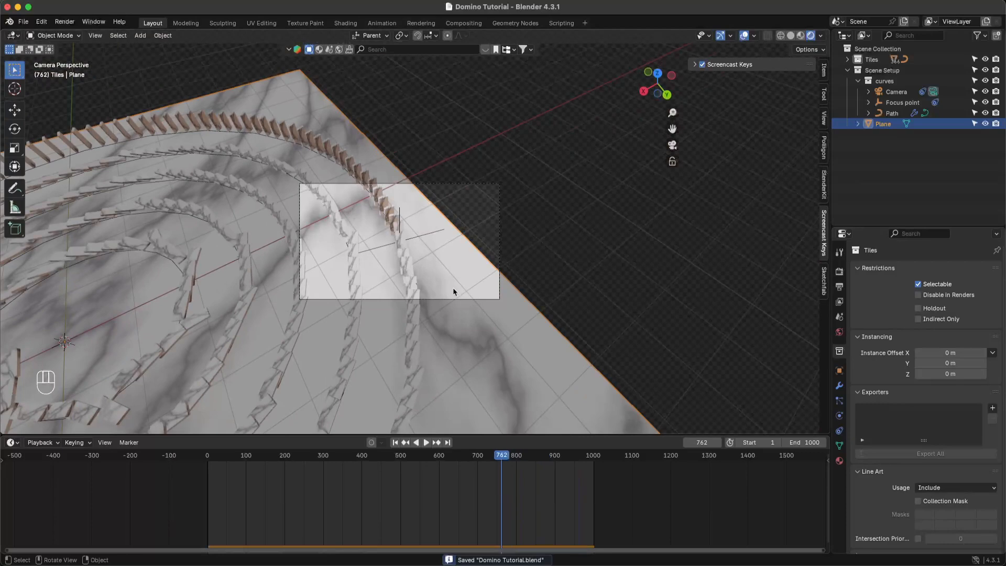
pyautogui.keyDown('super'); pyautogui.scroll(-3, 442, 284); pyautogui.keyUp('super')
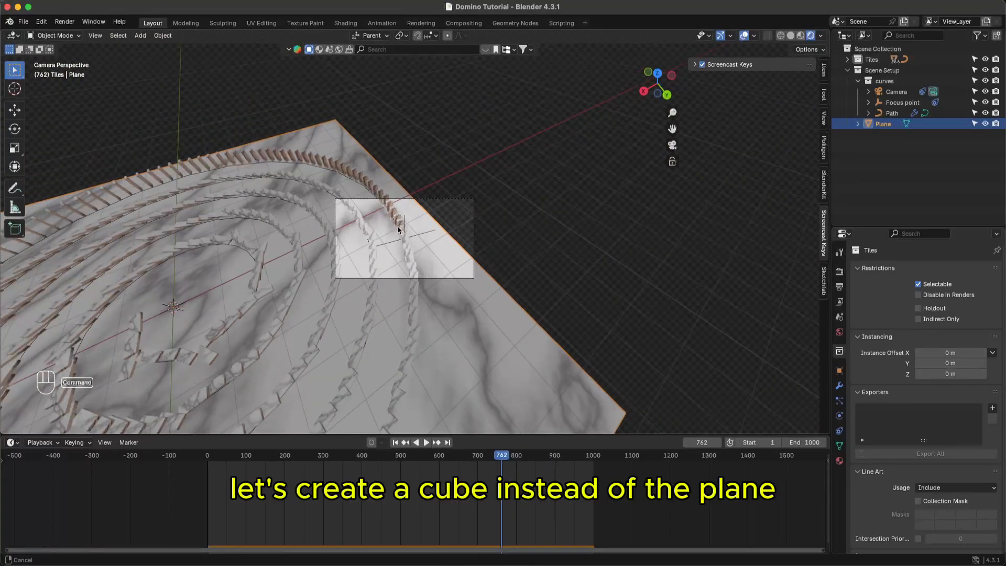
pyautogui.click(505, 252)
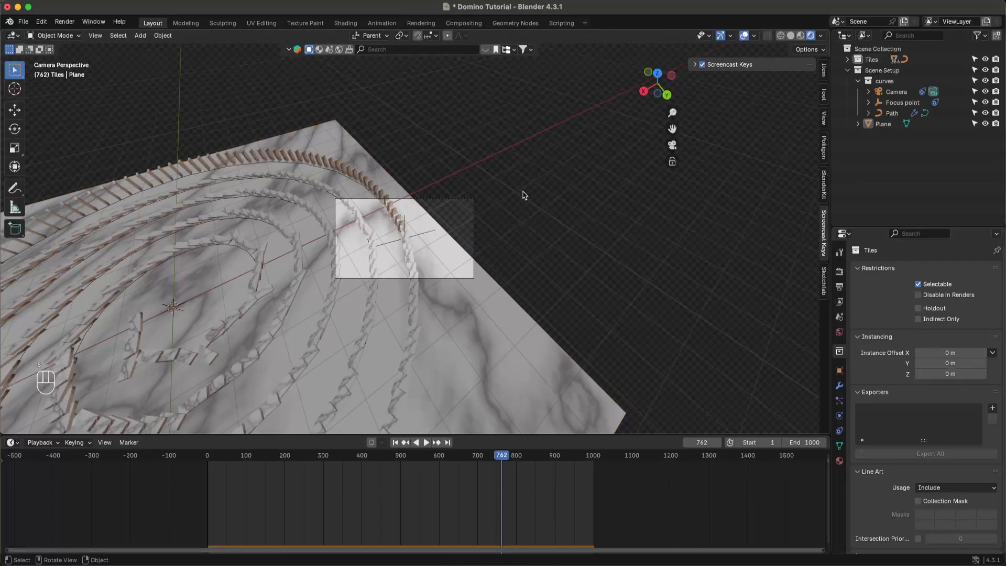
pyautogui.hotkey('shift', 'Left')
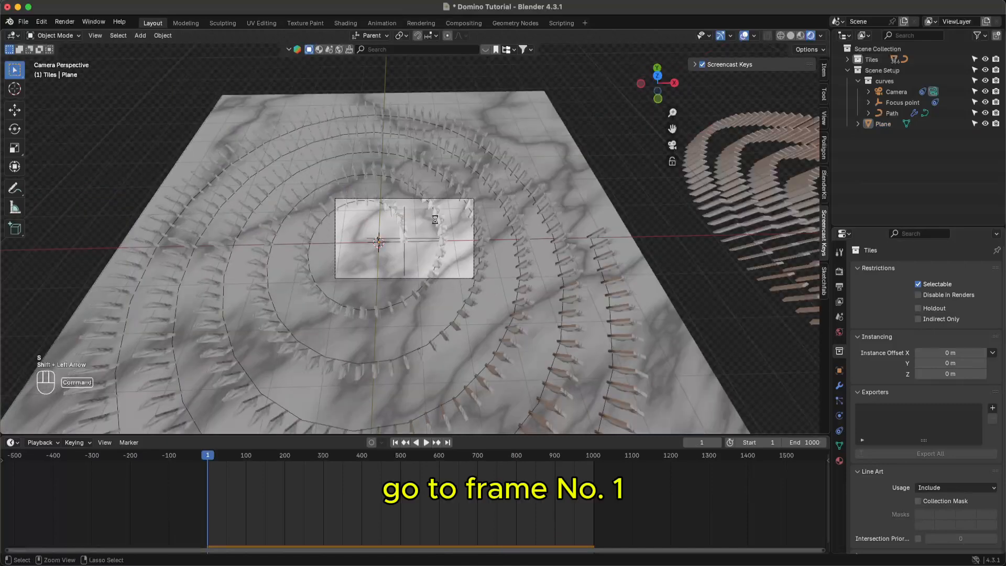
pyautogui.press('super+s')
# - Exit the camera view and zoom out to see the whole spiral
pyautogui.click(542, 150)
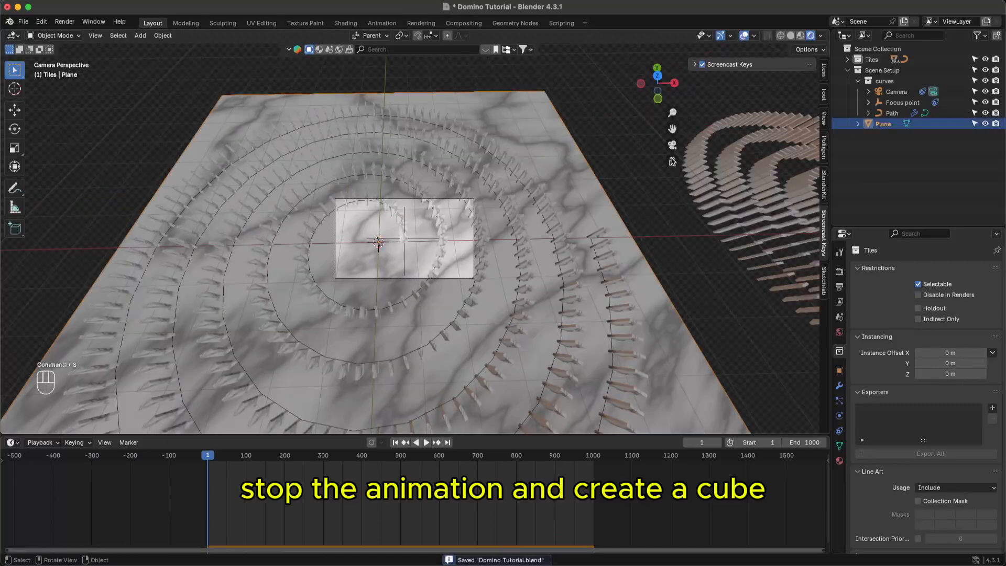
pyautogui.click(669, 145)
pyautogui.keyDown('super'); pyautogui.scroll(-5, 522, 260); pyautogui.keyUp('super')
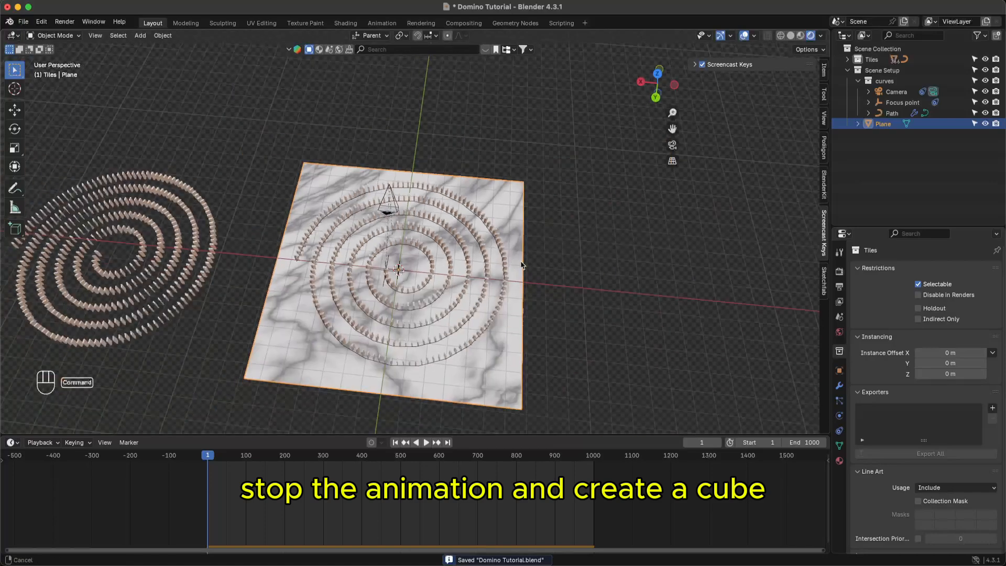
pyautogui.keyDown('super'); pyautogui.scroll(-1, 542, 242); pyautogui.keyUp('super')
pyautogui.click(585, 154)
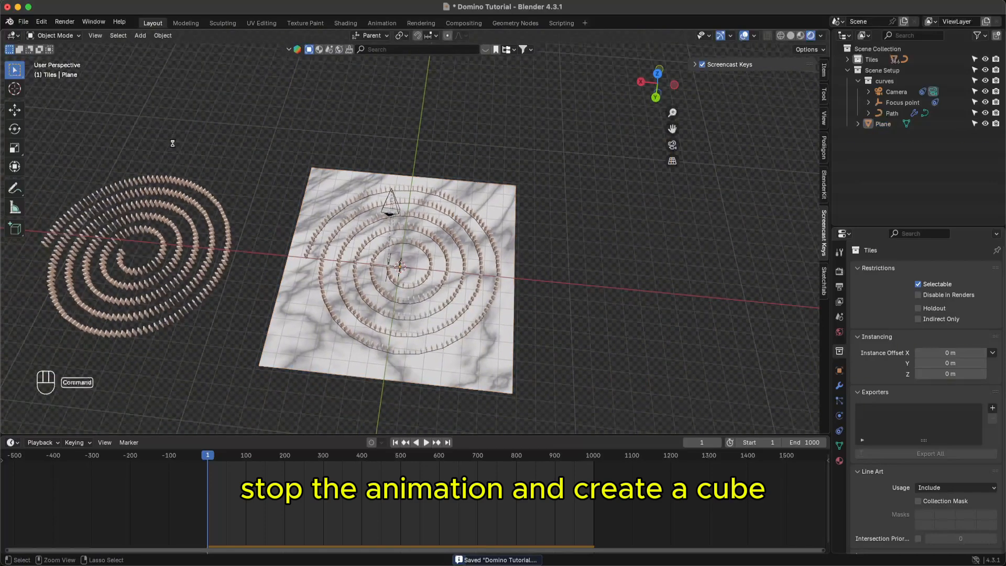
# - Add a cube at the spiral's centre and select it
pyautogui.click(140, 36)
pyautogui.moveTo(170, 52)
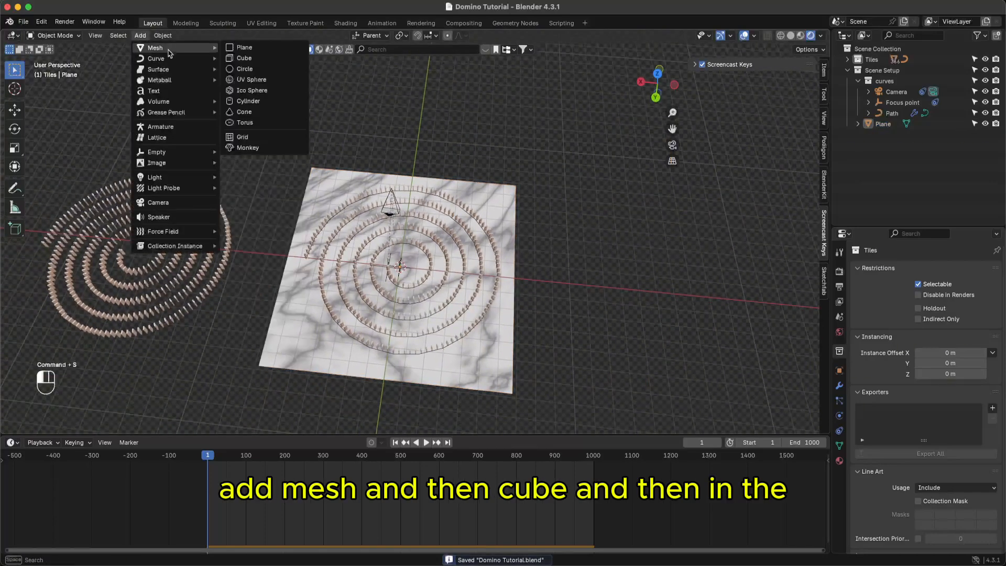
pyautogui.click(246, 58)
pyautogui.press('s')
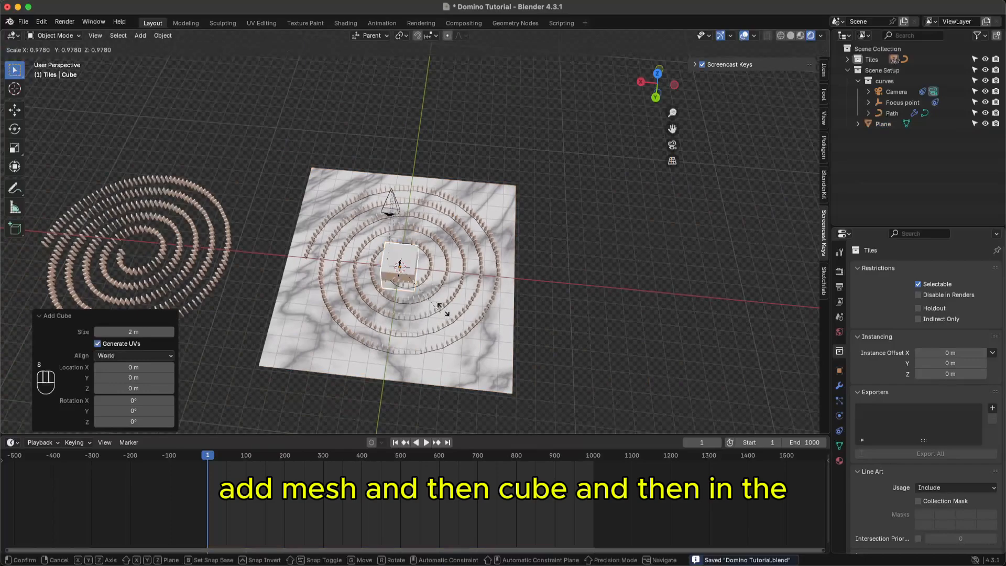
pyautogui.rightClick(476, 356)
pyautogui.click(598, 339)
pyautogui.moveTo(595, 336); pyautogui.dragTo(457, 274, button='middle')
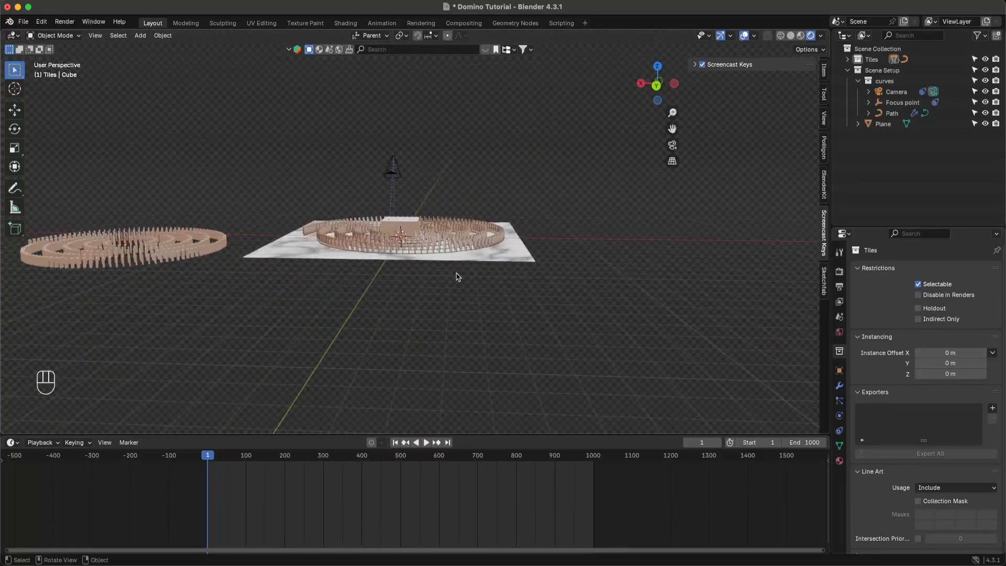
pyautogui.click(417, 233)
# - In Edit Mode, raise the cube's mesh 1 m along Z so its base rests on the ground
pyautogui.press('Tab')
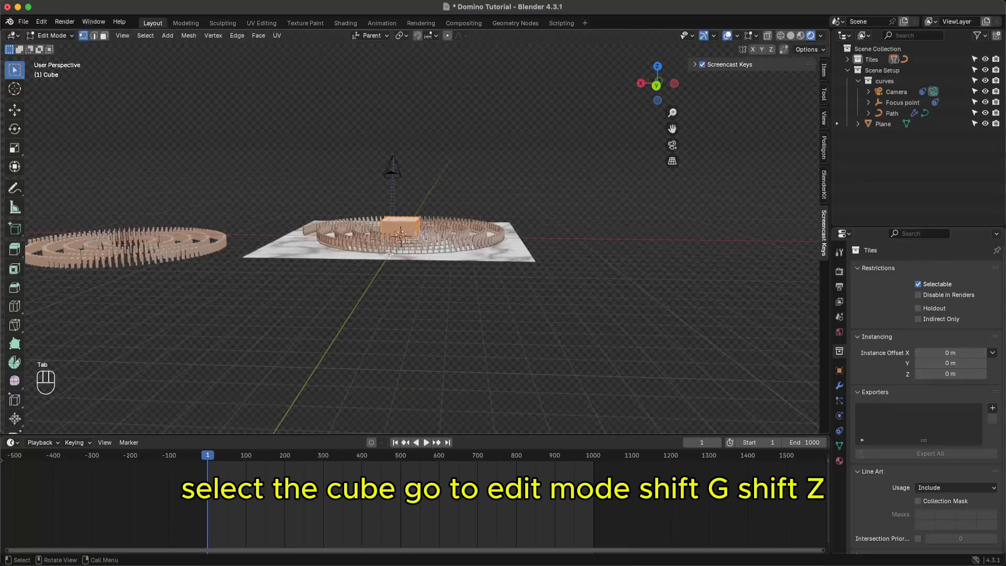
pyautogui.press('g')
pyautogui.press('z')
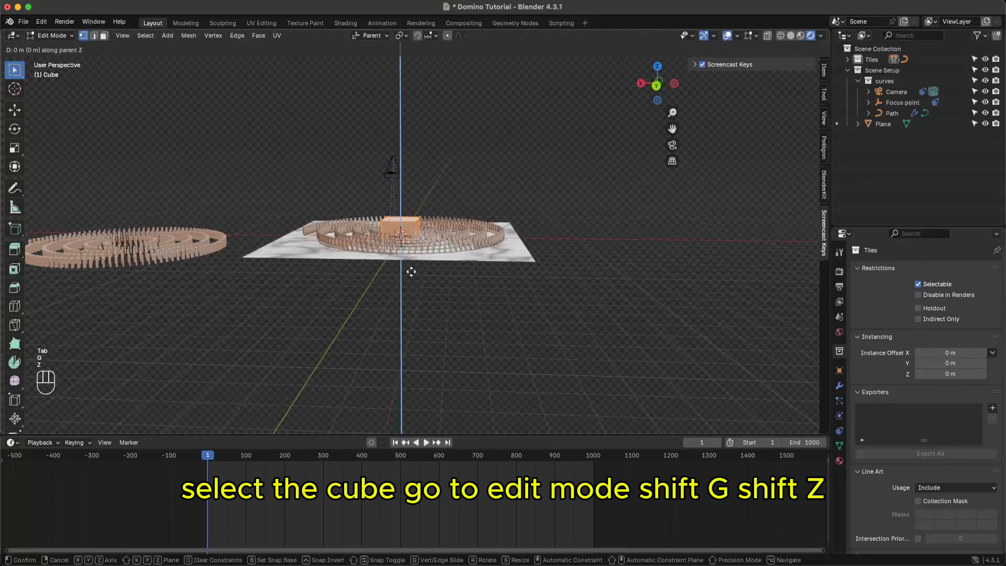
pyautogui.press('ctrl')
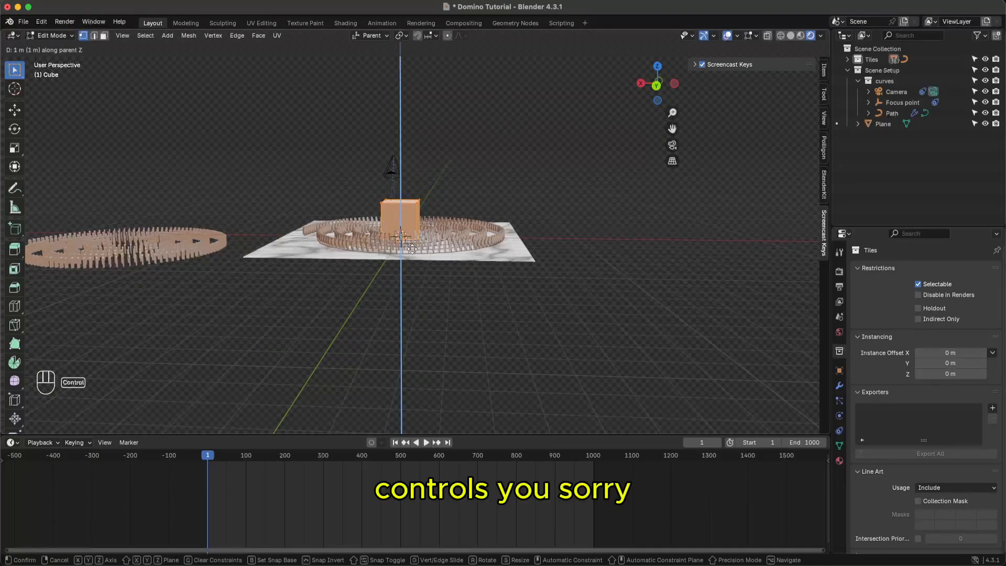
pyautogui.click(413, 249)
pyautogui.moveTo(449, 308); pyautogui.dragTo(428, 93, button='middle')
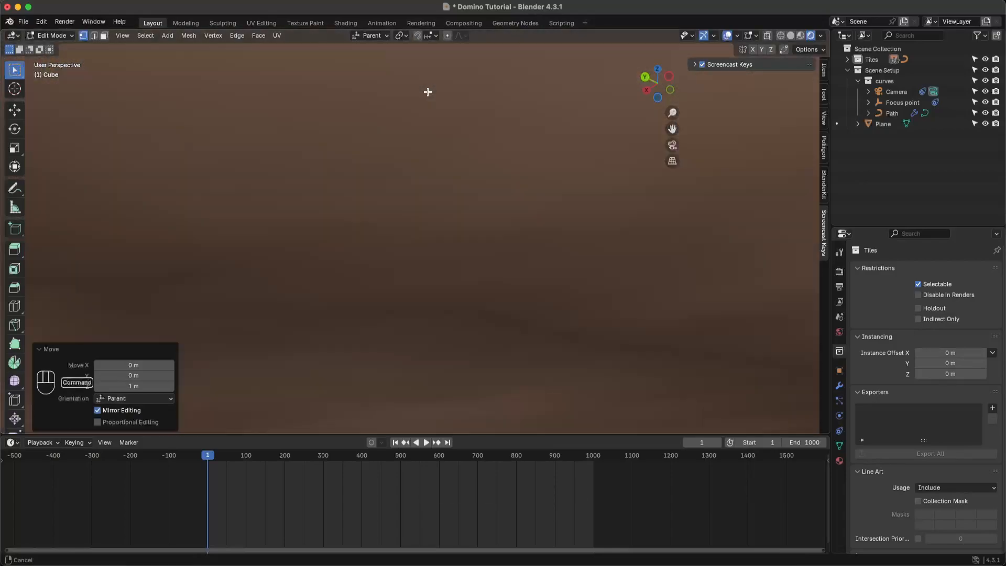
pyautogui.keyDown('super'); pyautogui.moveTo(419, 136); pyautogui.dragTo(414, 171, button='middle'); pyautogui.keyUp('super')
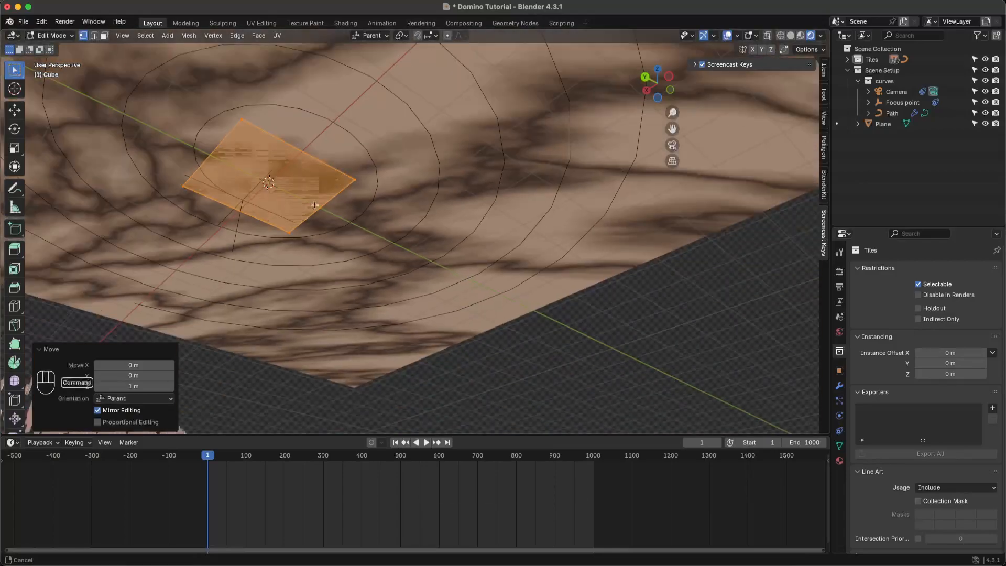
pyautogui.moveTo(278, 200); pyautogui.dragTo(277, 211, button='middle')
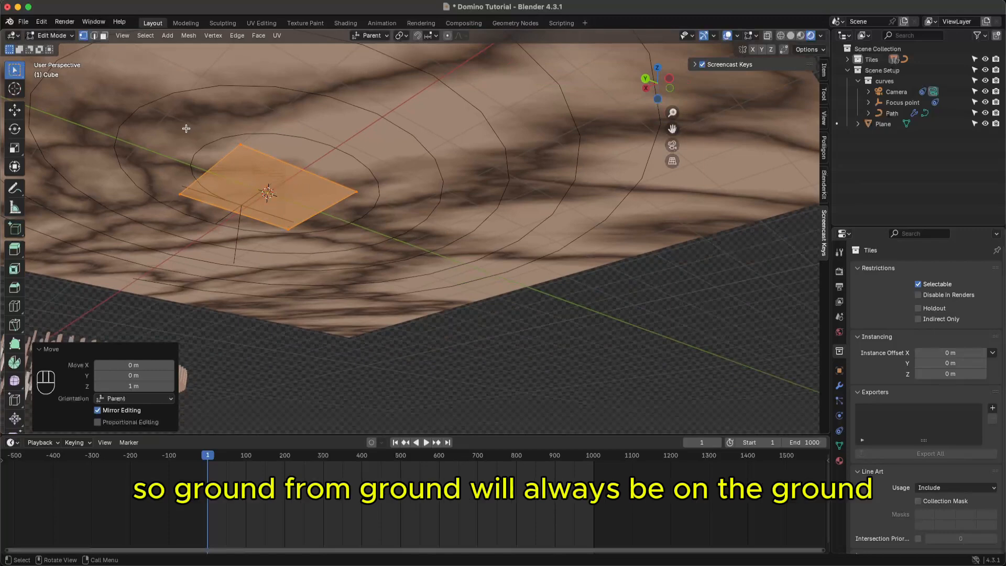
pyautogui.press('Tab')
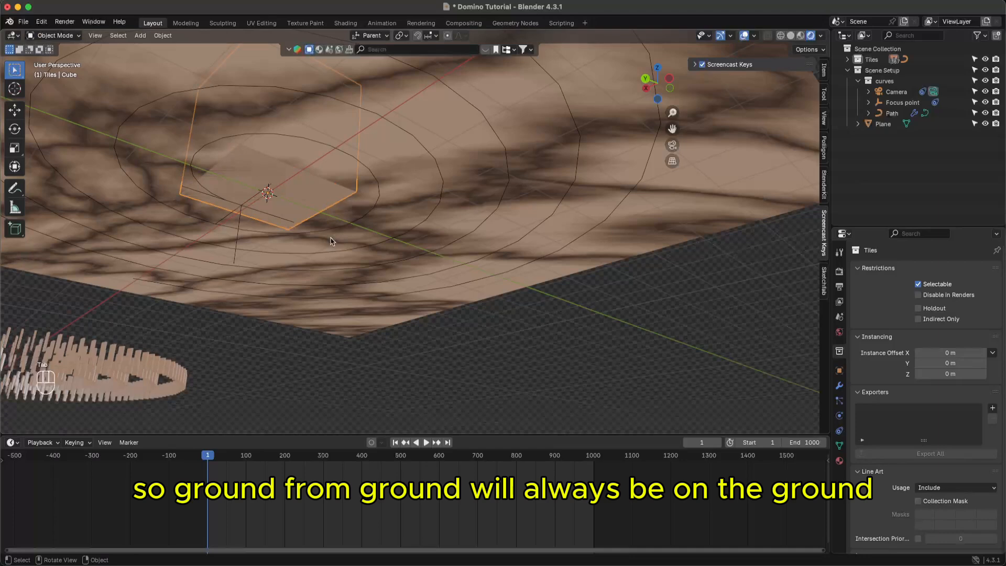
# - Hide the Plane with its Outliner eye icon and save the file
pyautogui.press('super+s')
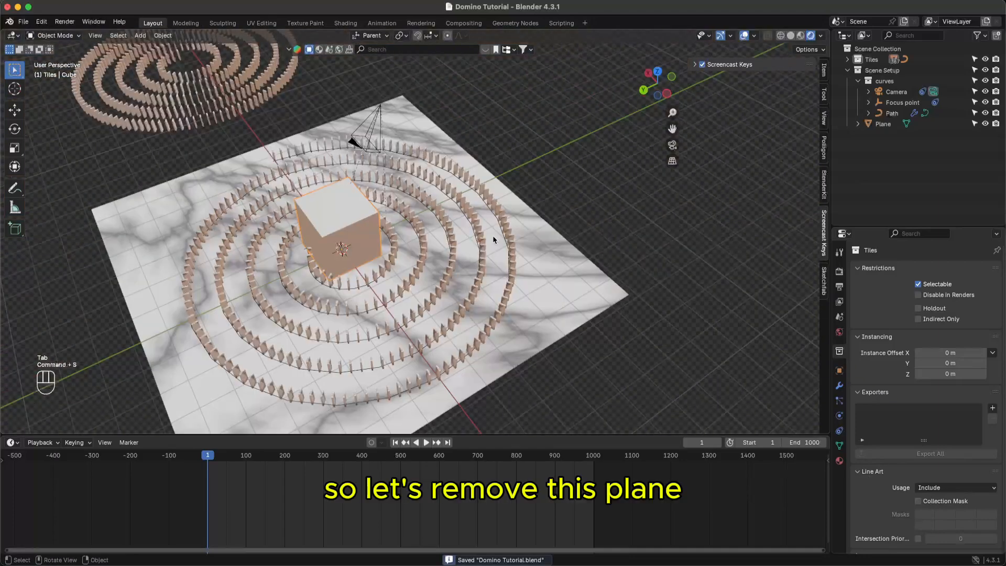
pyautogui.click(888, 125)
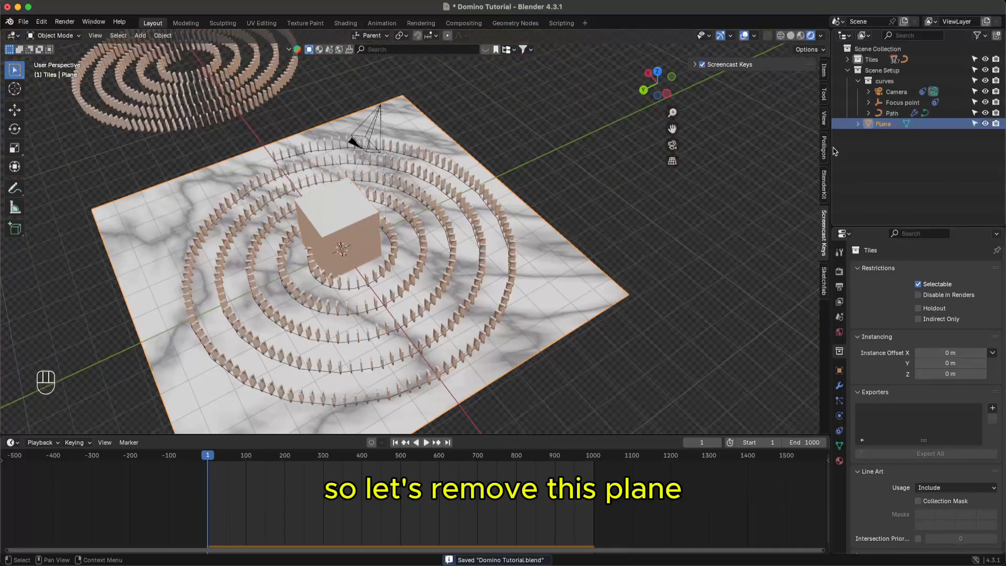
pyautogui.click(986, 124)
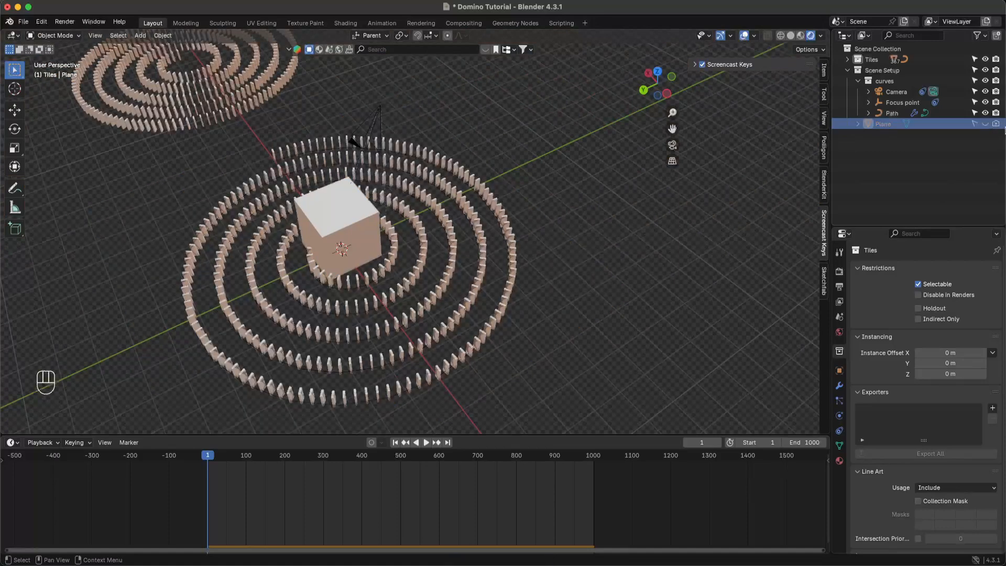
pyautogui.press('super+s')
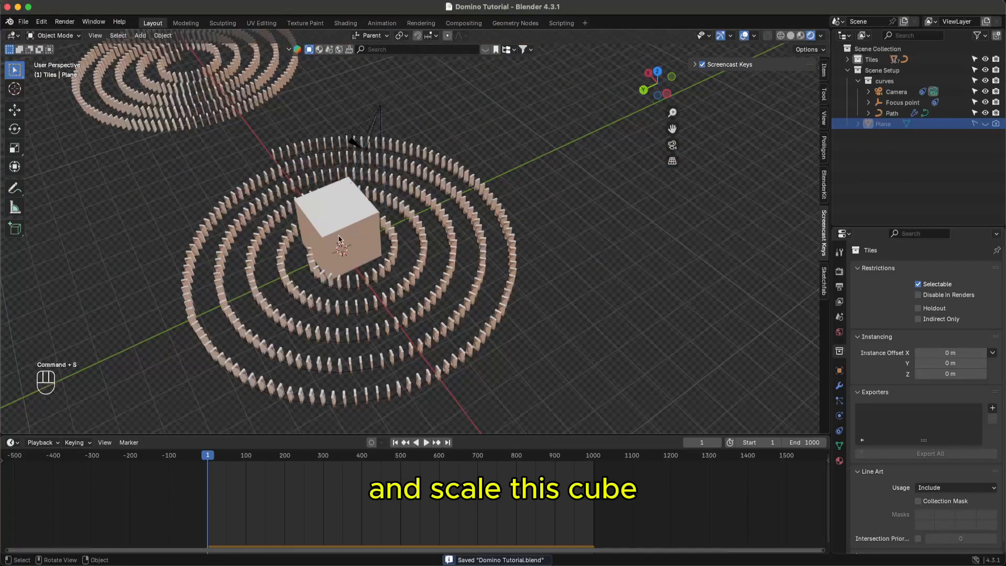
# - Scale the cube uniformly to 6.684
pyautogui.click(339, 240)
pyautogui.press('s')
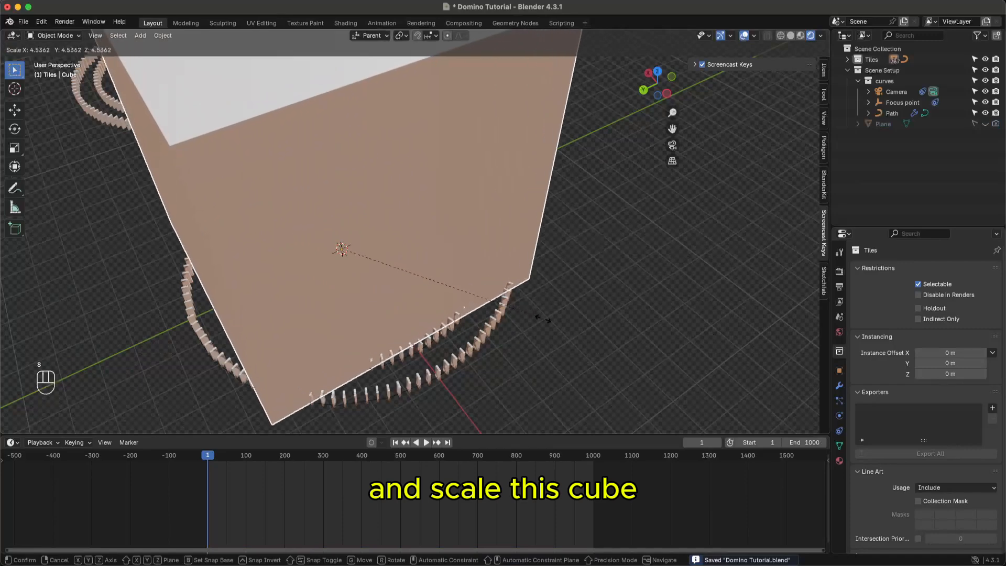
pyautogui.click(631, 360)
# - Zoom back out of the cube, save, and select the Plane in the Outliner
pyautogui.moveTo(475, 338)
pyautogui.mouseDown(button='middle')
pyautogui.moveTo(545, 322)
pyautogui.moveTo(483, 338)
pyautogui.moveTo(484, 306)
pyautogui.mouseUp(button='middle')
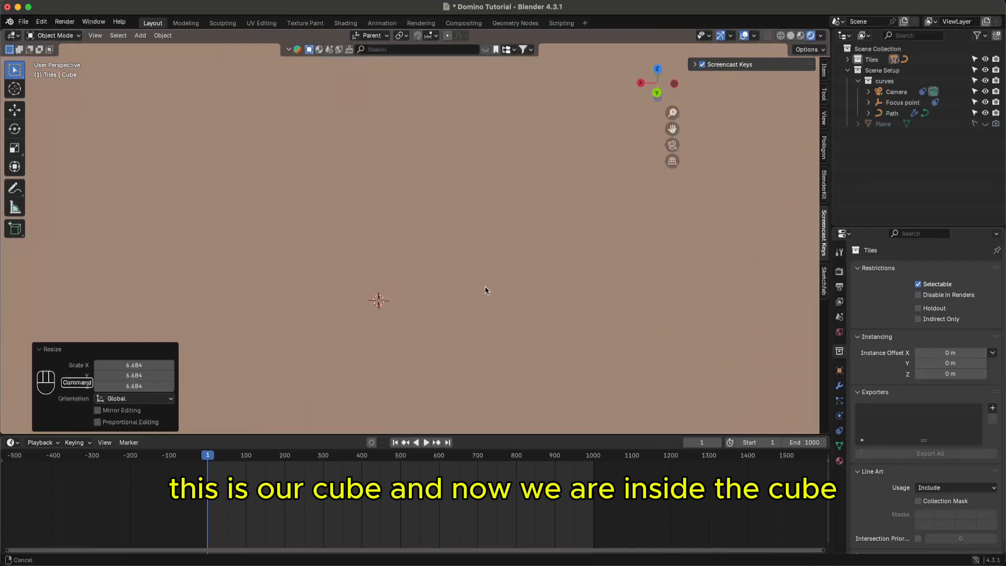
pyautogui.moveTo(489, 266)
pyautogui.keyDown('super'); pyautogui.mouseDown(button='middle')
pyautogui.moveTo(492, 252)
pyautogui.moveTo(489, 262)
pyautogui.mouseUp(button='middle'); pyautogui.keyUp('super')
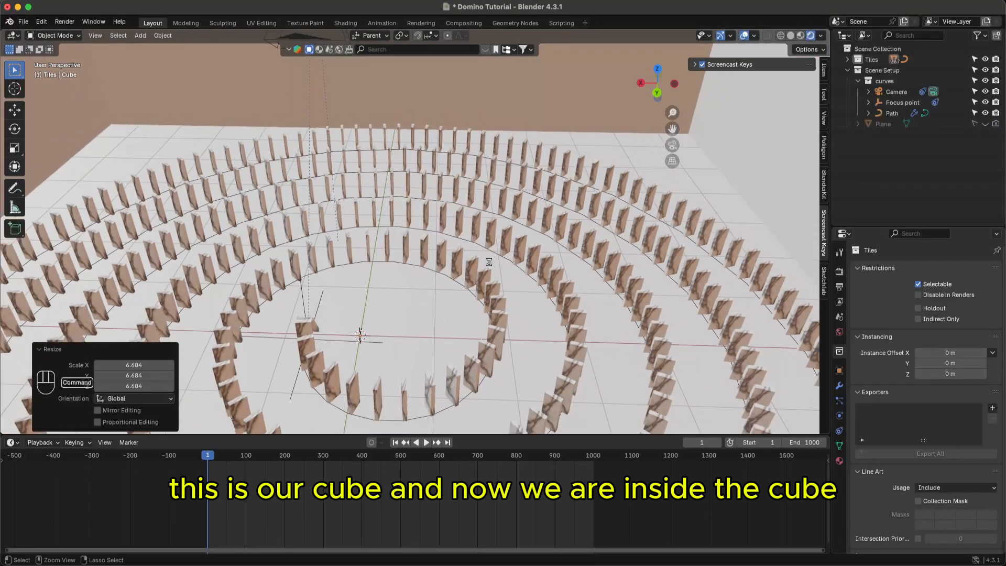
pyautogui.press('super+s')
pyautogui.keyDown('super'); pyautogui.scroll(2, 488, 253); pyautogui.keyUp('super')
pyautogui.keyDown('super'); pyautogui.scroll(-5, 488, 265); pyautogui.keyUp('super')
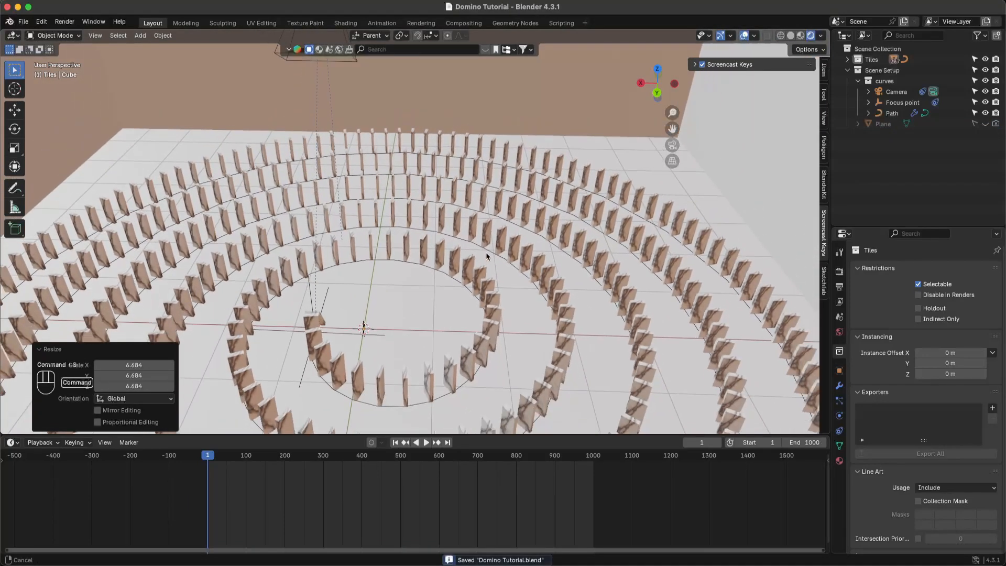
pyautogui.keyDown('super'); pyautogui.scroll(-5, 525, 247); pyautogui.keyUp('super')
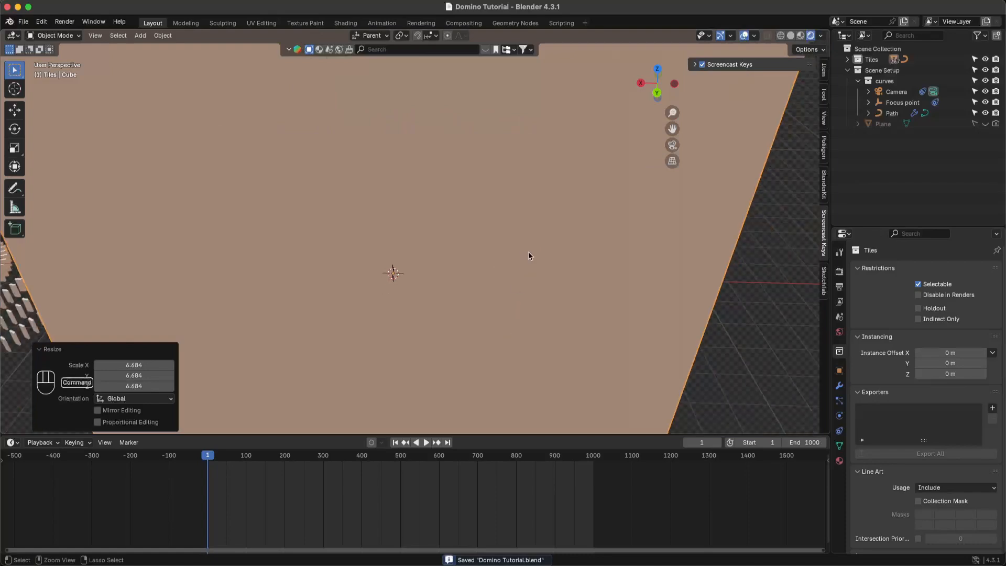
pyautogui.keyDown('super'); pyautogui.scroll(-3, 545, 256); pyautogui.keyUp('super')
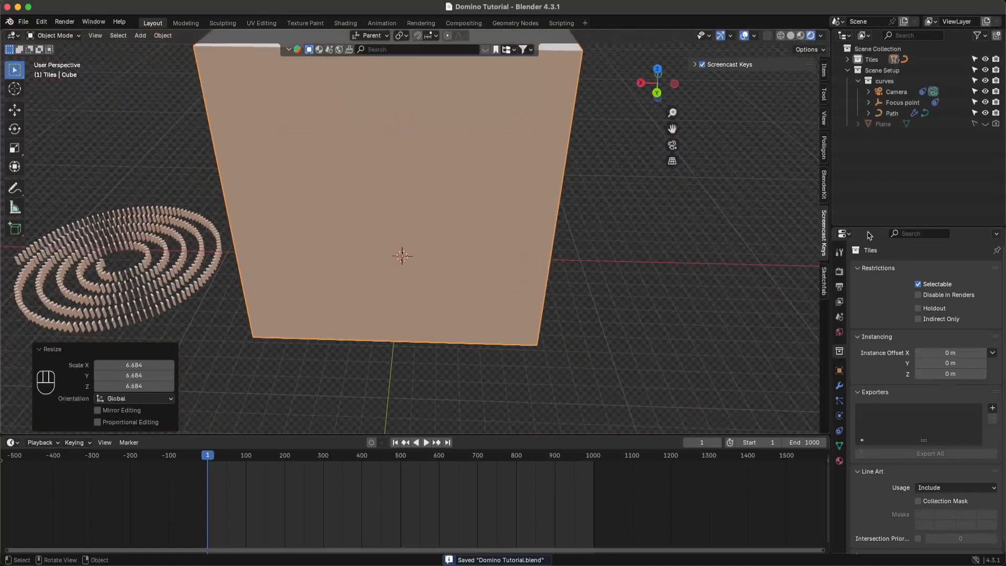
pyautogui.click(898, 125)
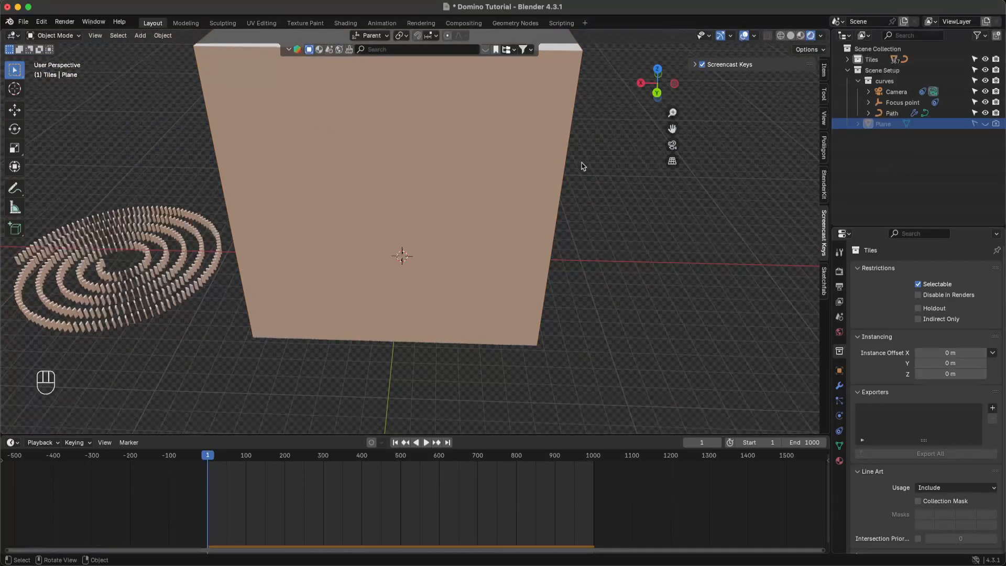
# - Move the Cube into the Scene Setup collection
pyautogui.click(515, 146)
pyautogui.press('m')
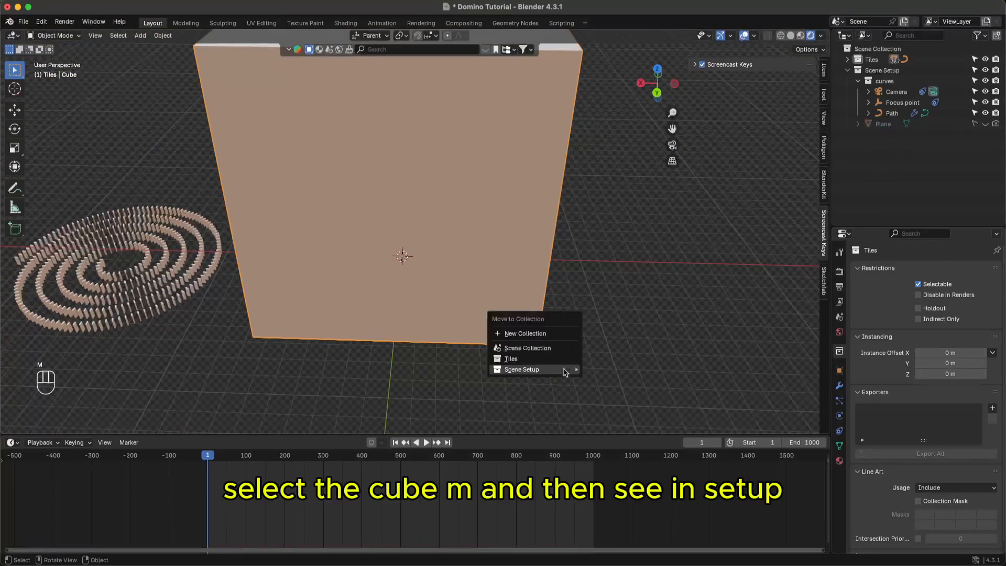
pyautogui.moveTo(565, 371)
pyautogui.press('Right')
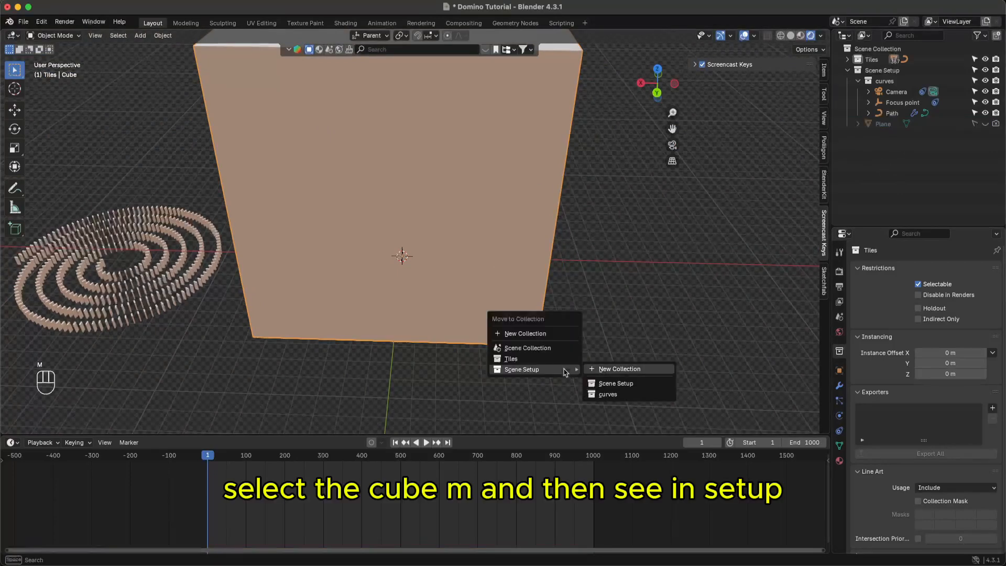
pyautogui.press('Down')
pyautogui.press('Return')
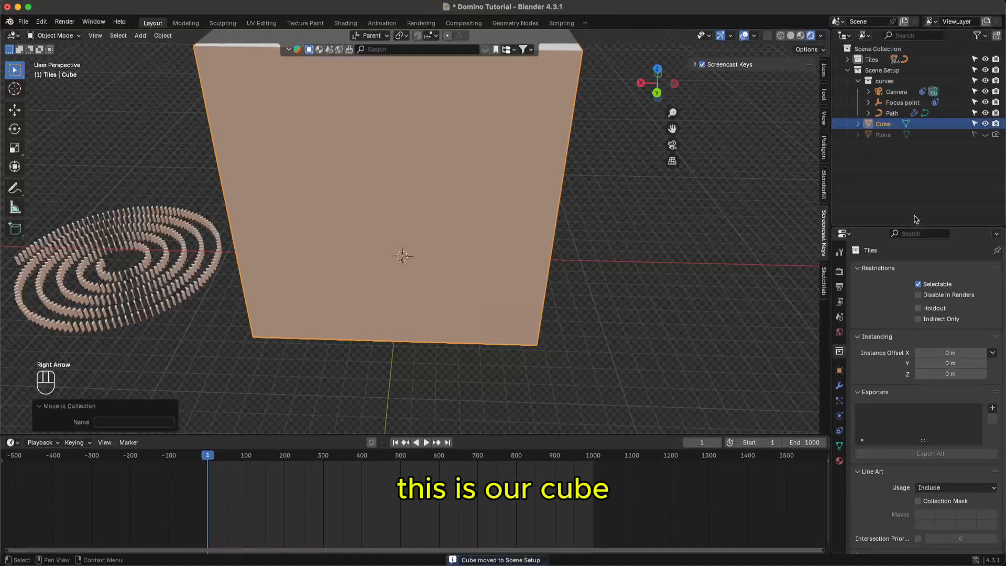
# - Unhide the Plane and select the Cube together with the Plane
pyautogui.click(891, 136)
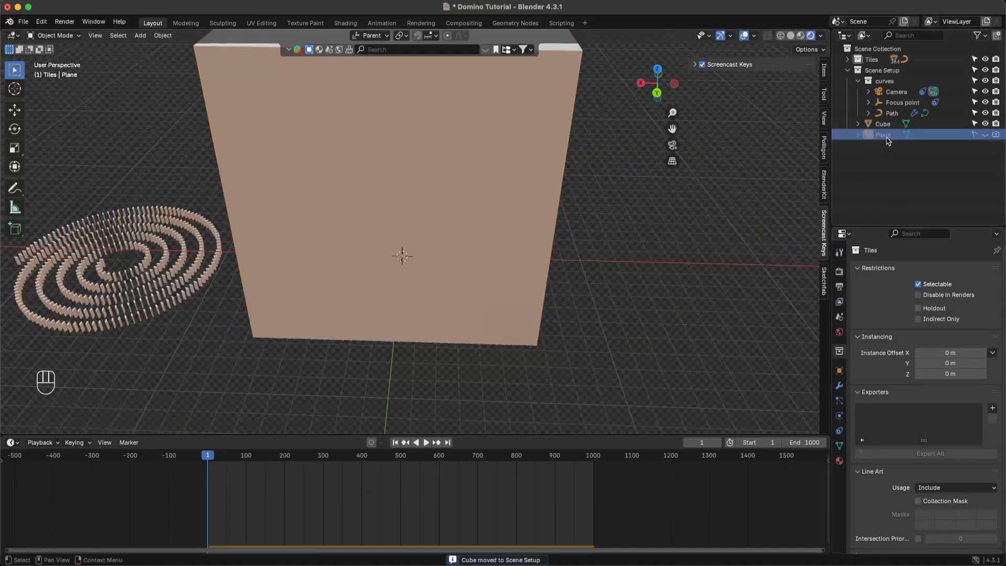
pyautogui.click(889, 125)
pyautogui.keyDown('shift'); pyautogui.click(883, 136); pyautogui.keyUp('shift')
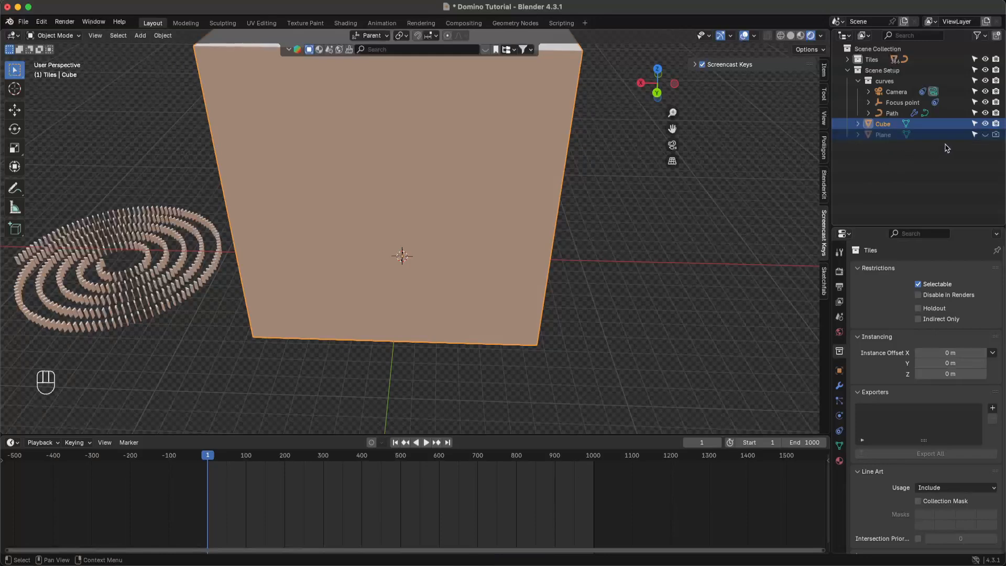
pyautogui.click(985, 135)
pyautogui.click(894, 151)
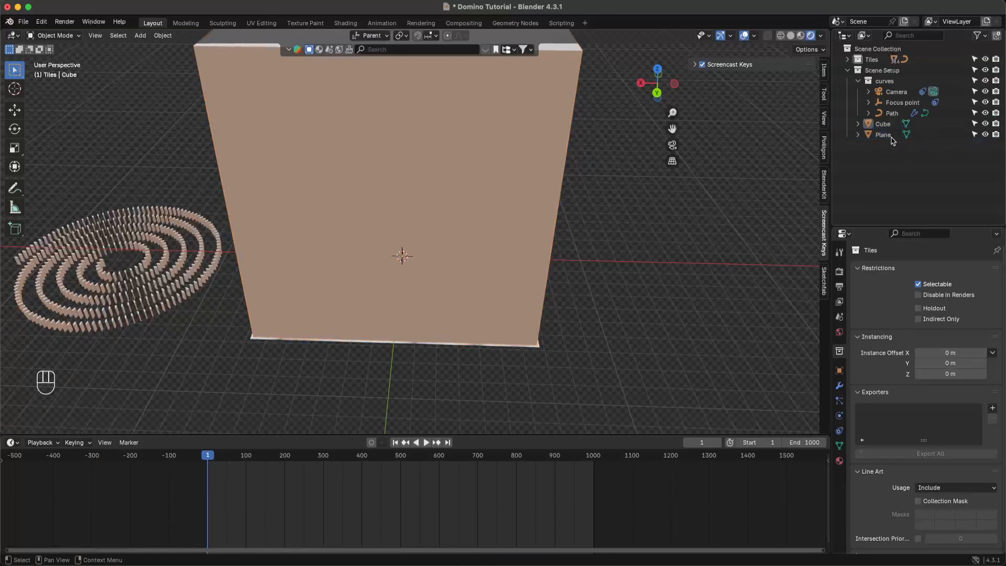
pyautogui.click(888, 126)
pyautogui.keyDown('shift'); pyautogui.click(886, 135); pyautogui.keyUp('shift')
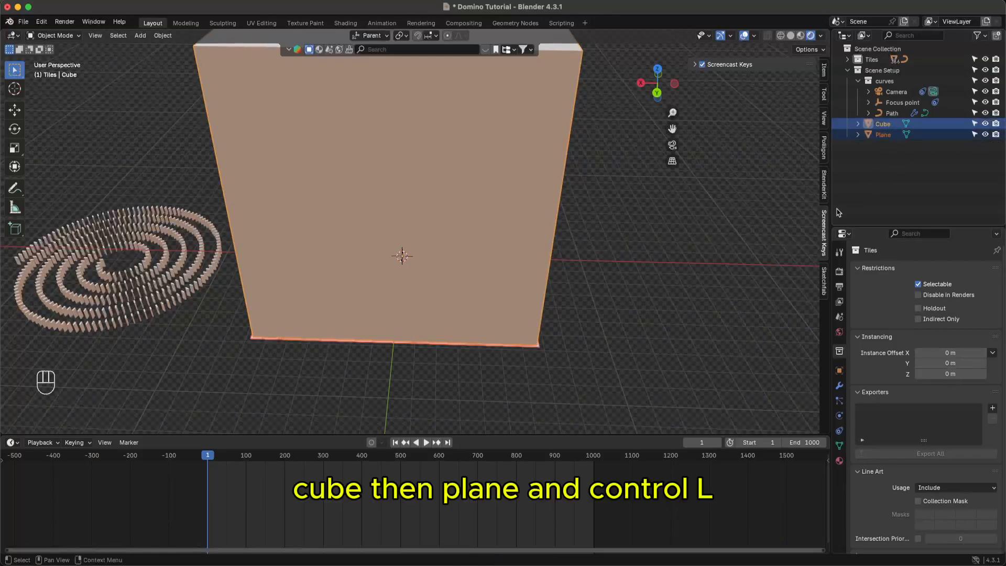
# - Select the Cube and orbit to a low view looking up at it
pyautogui.press('super+l')
pyautogui.press('super+l')
pyautogui.press('super+l')
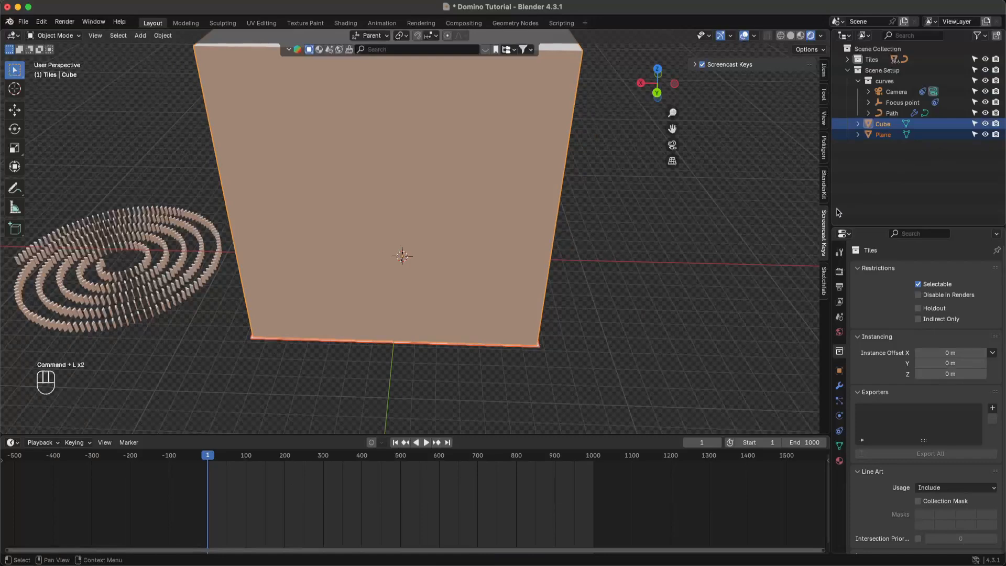
pyautogui.click(956, 166)
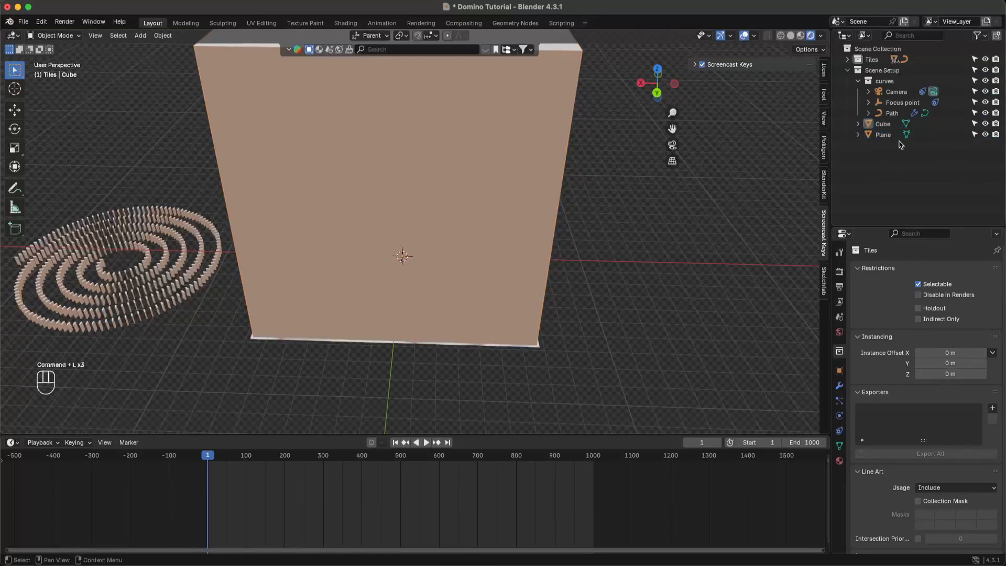
pyautogui.click(890, 126)
pyautogui.keyDown('shift'); pyautogui.click(886, 136); pyautogui.keyUp('shift')
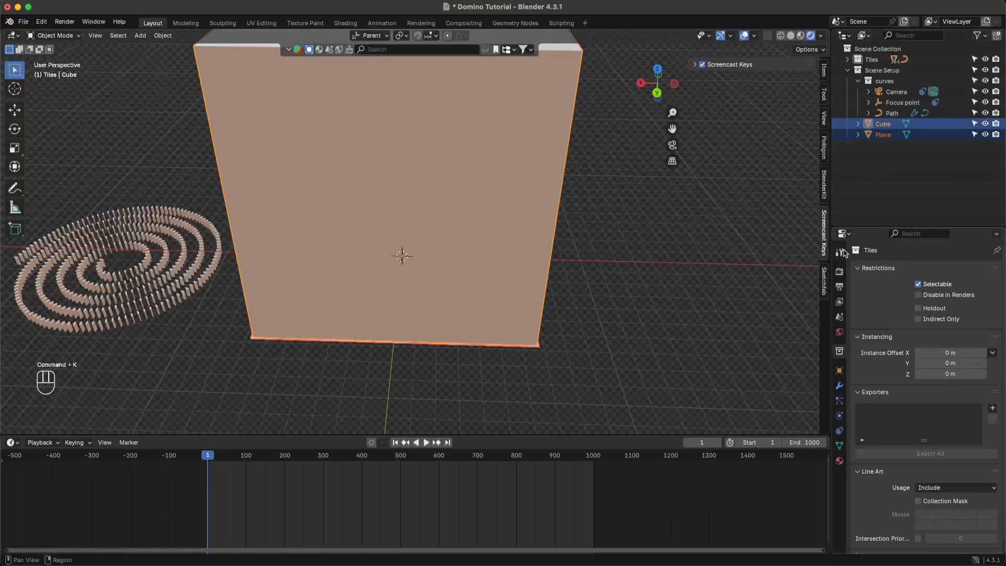
pyautogui.keyDown('super'); pyautogui.scroll(2, 885, 281); pyautogui.keyUp('super')
pyautogui.click(680, 282)
pyautogui.keyDown('super'); pyautogui.scroll(1, 472, 294); pyautogui.keyUp('super')
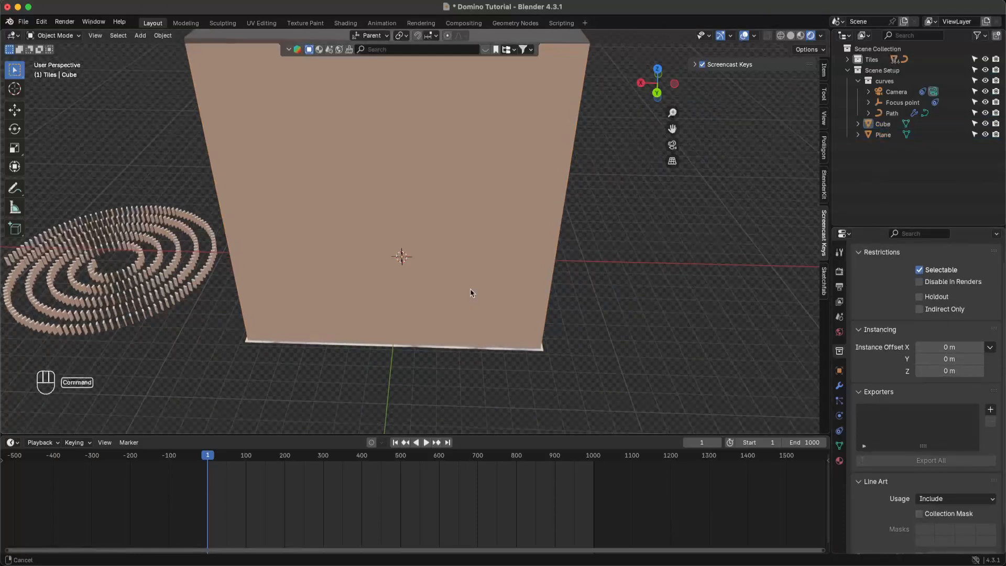
pyautogui.moveTo(471, 290)
pyautogui.keyDown('super'); pyautogui.mouseDown(button='middle')
pyautogui.moveTo(473, 250)
pyautogui.moveTo(475, 279)
pyautogui.mouseUp(button='middle'); pyautogui.keyUp('super')
pyautogui.moveTo(566, 345); pyautogui.dragTo(552, 310, button='middle')
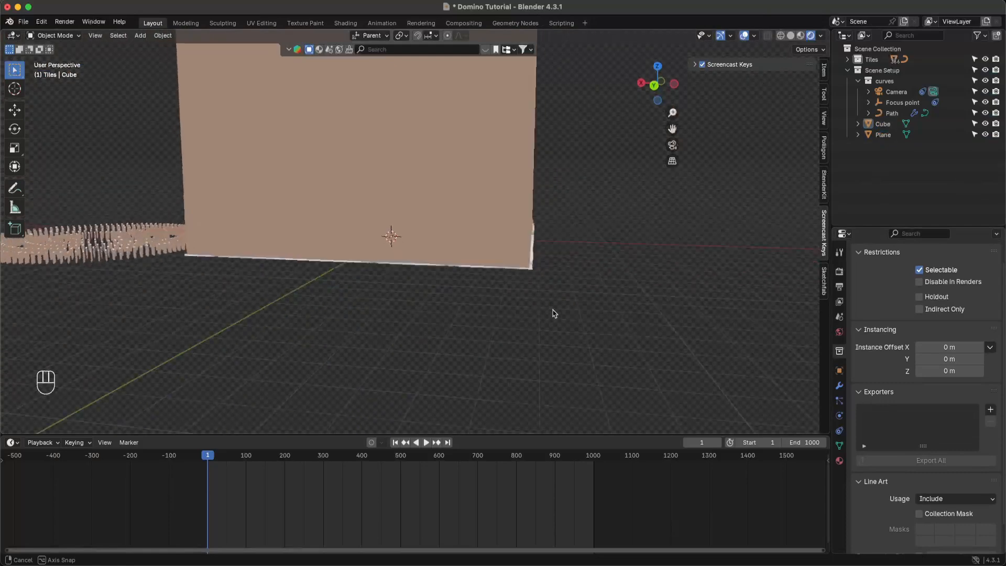
pyautogui.click(526, 268)
pyautogui.moveTo(642, 231); pyautogui.dragTo(612, 239, button='middle')
pyautogui.press('Tab')
pyautogui.press('Tab')
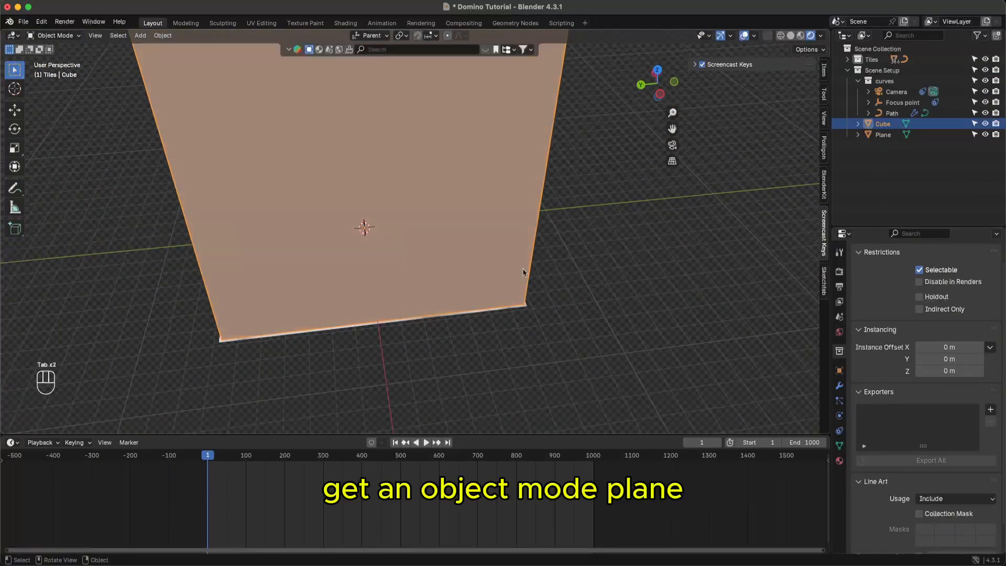
# - Link the Plane's marble material to the Cube, then hide the Plane
pyautogui.keyDown('shift'); pyautogui.click(485, 313); pyautogui.keyUp('shift')
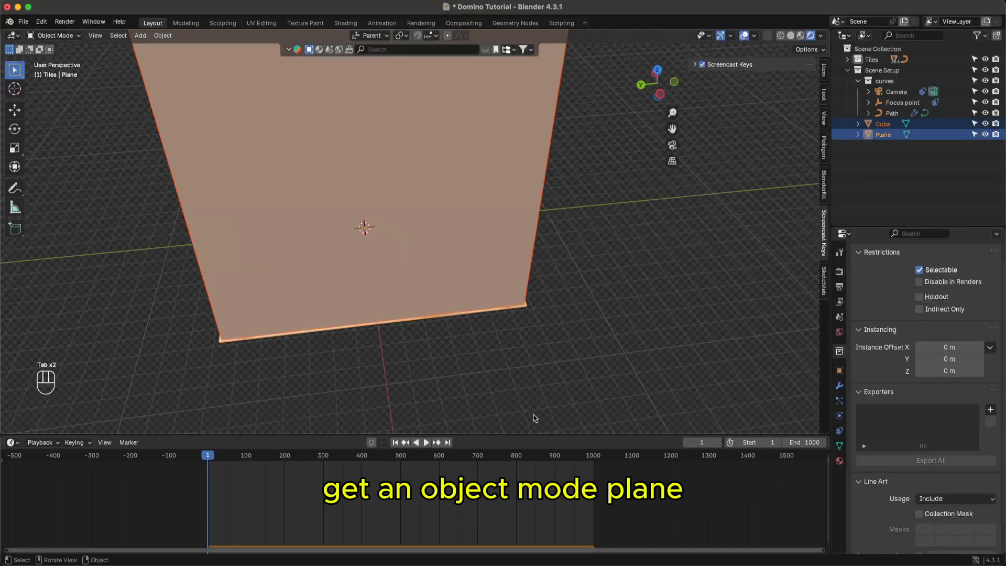
pyautogui.press('super+k')
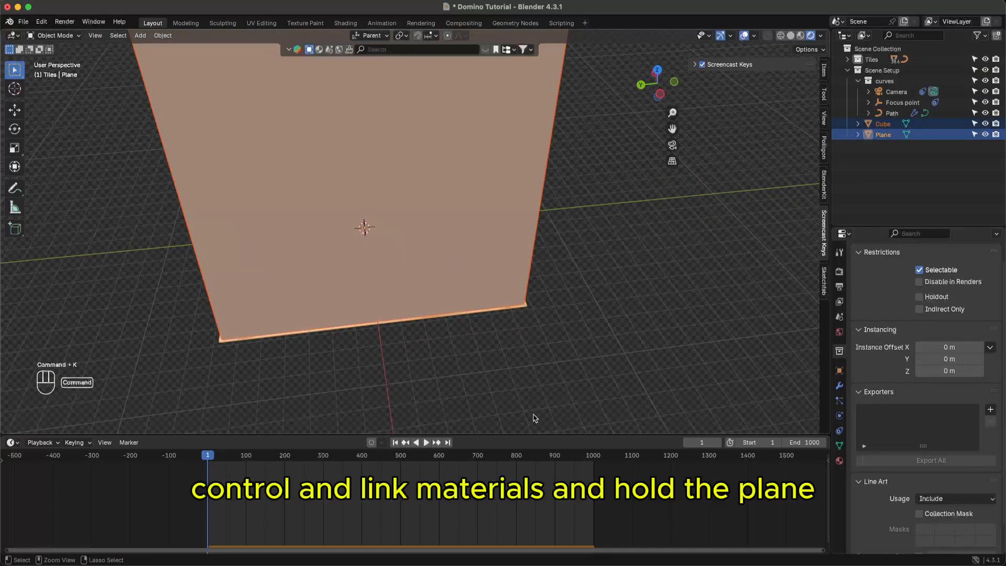
pyautogui.press('super+l')
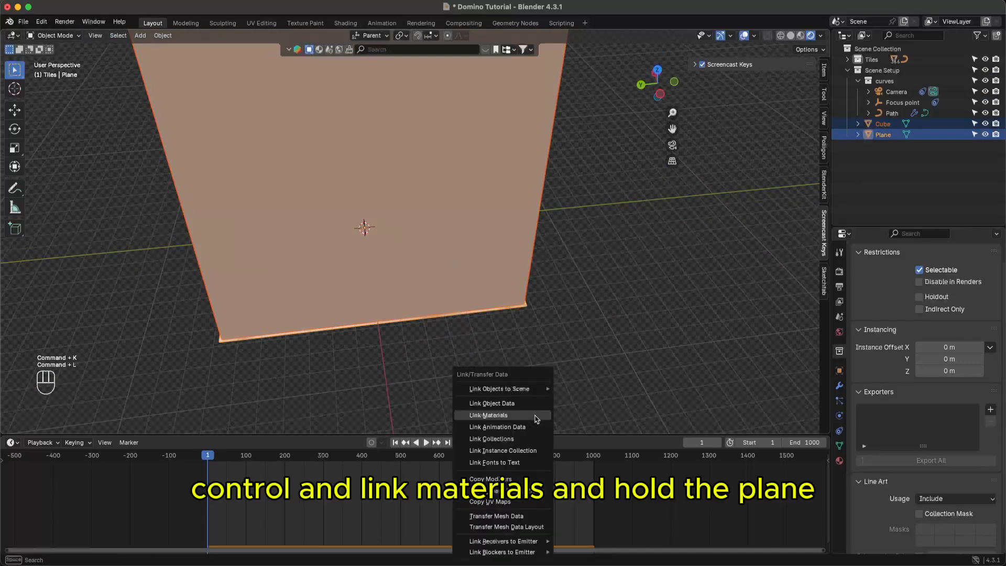
pyautogui.click(535, 416)
pyautogui.click(934, 162)
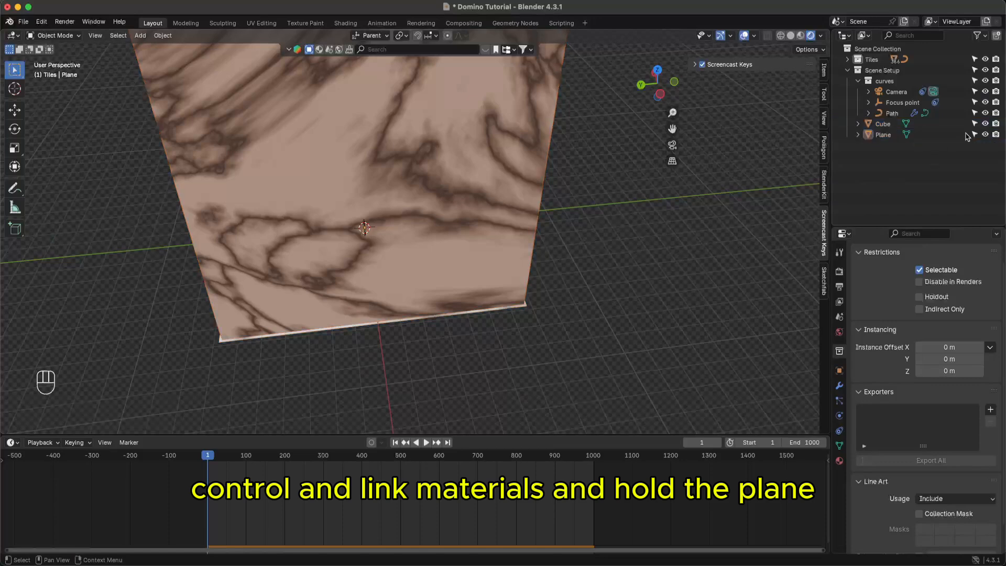
pyautogui.click(986, 135)
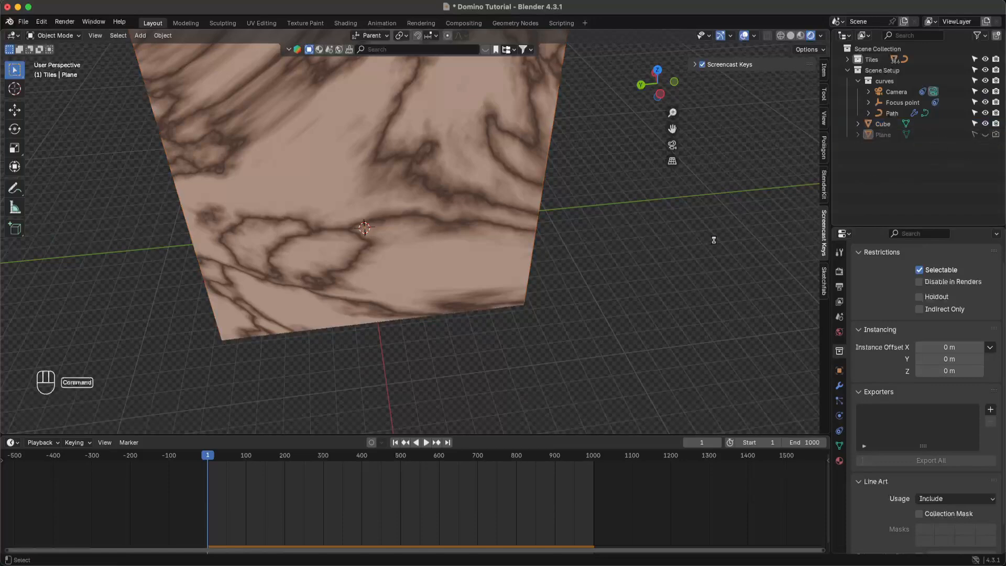
# - Save, orbit around the marble cube, and switch to the camera view
pyautogui.press('super+s')
pyautogui.moveTo(463, 219); pyautogui.dragTo(511, 278, button='middle')
pyautogui.scroll(10, 512, 278)
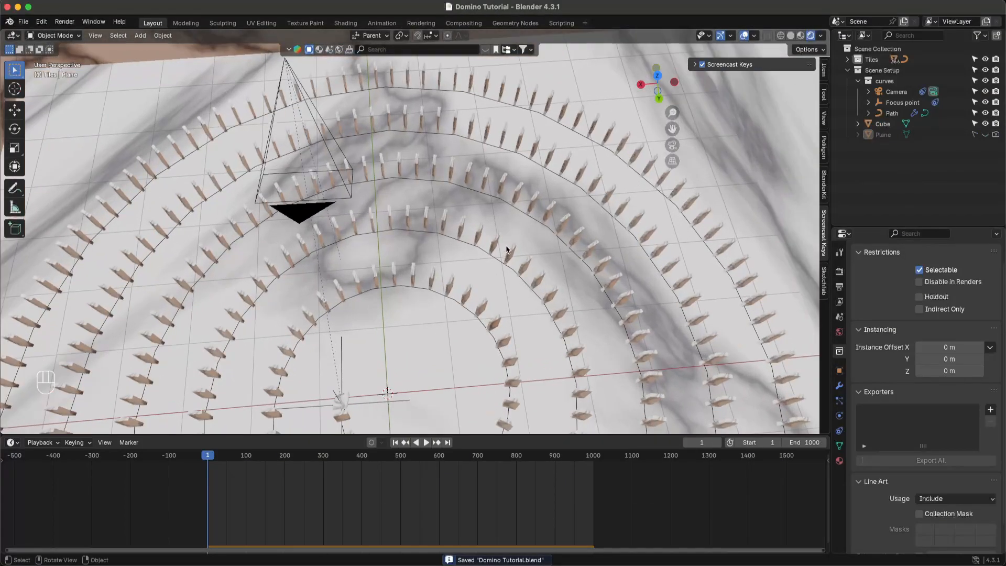
pyautogui.moveTo(506, 252); pyautogui.dragTo(512, 243, button='middle')
pyautogui.click(672, 145)
pyautogui.press('super+s')
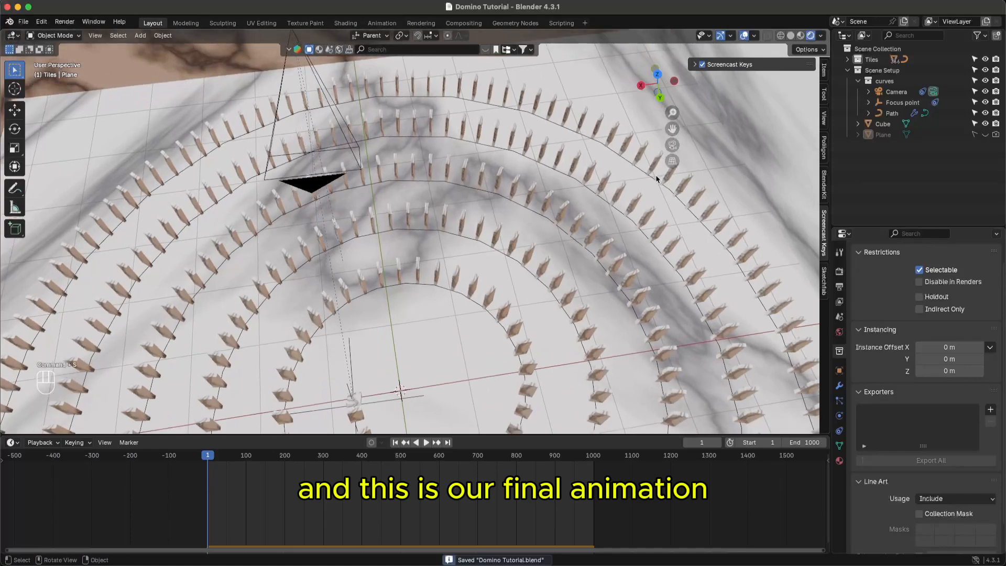
pyautogui.click(673, 145)
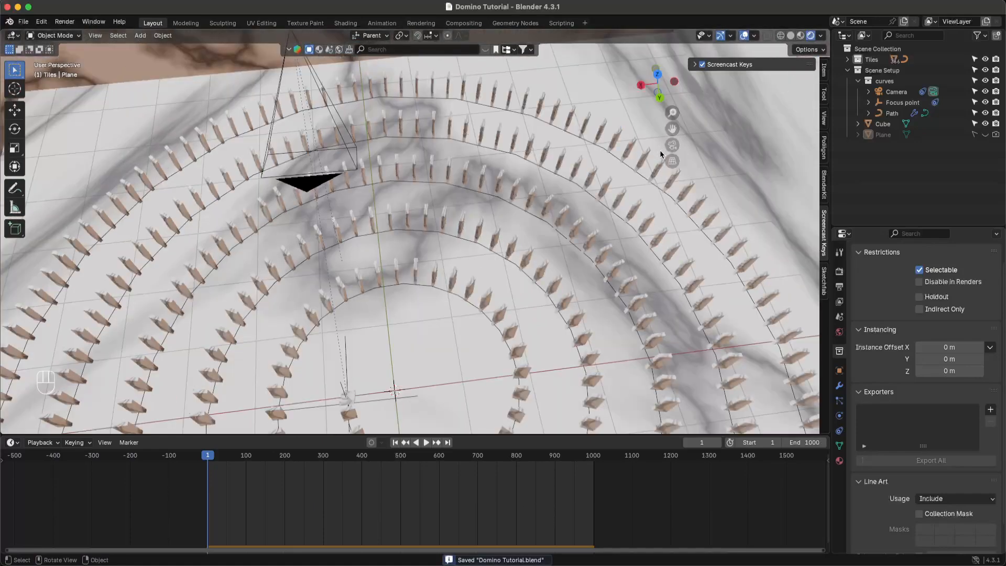
pyautogui.click(682, 143)
pyautogui.click(676, 146)
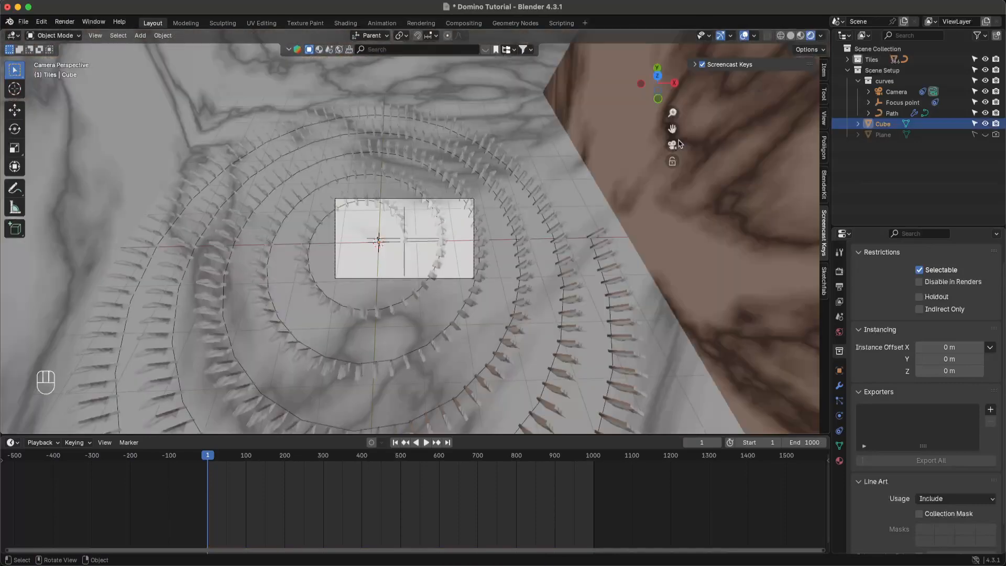
pyautogui.click(673, 145)
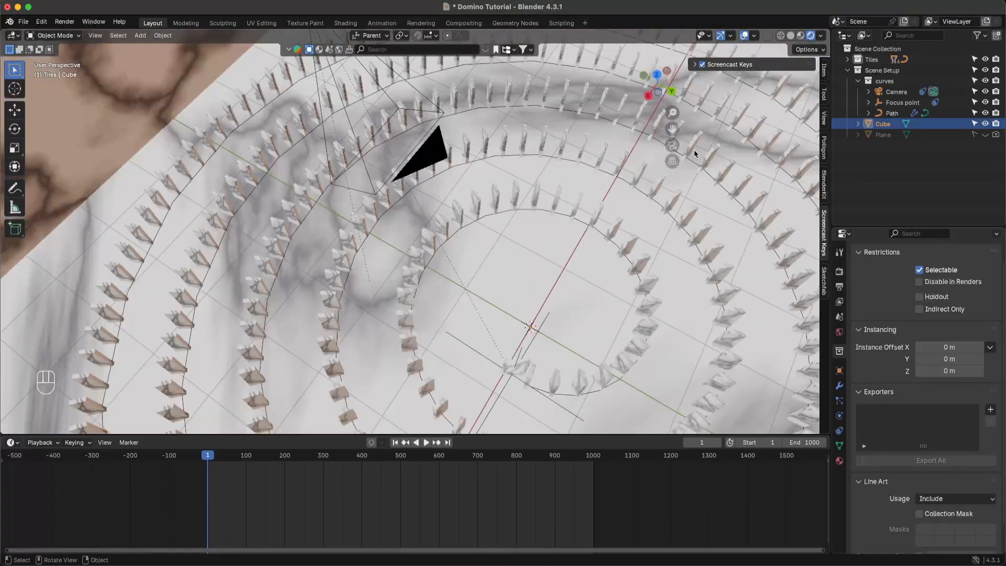
pyautogui.click(676, 145)
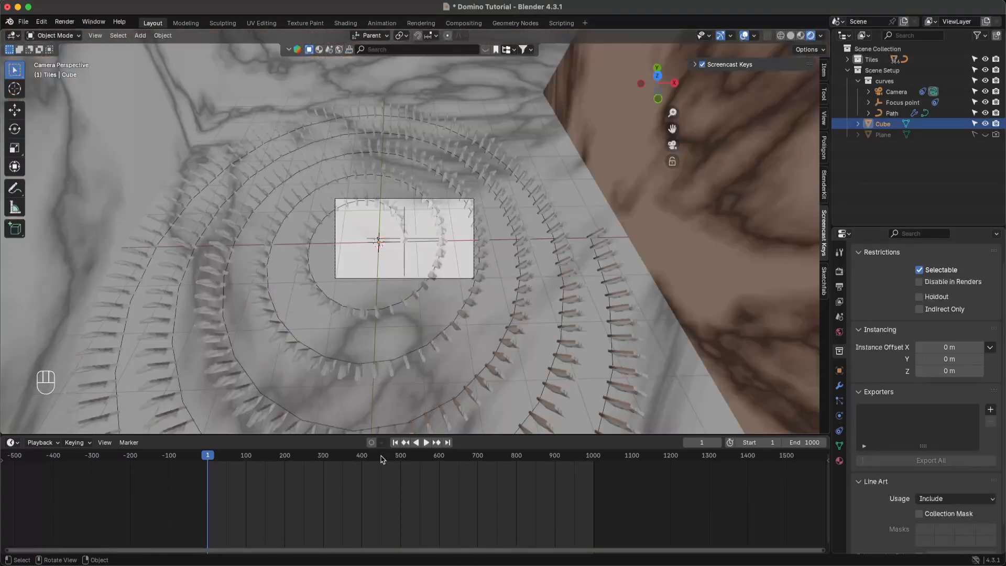
# - Play the domino animation to frame 74, then leave the camera view
pyautogui.click(426, 443)
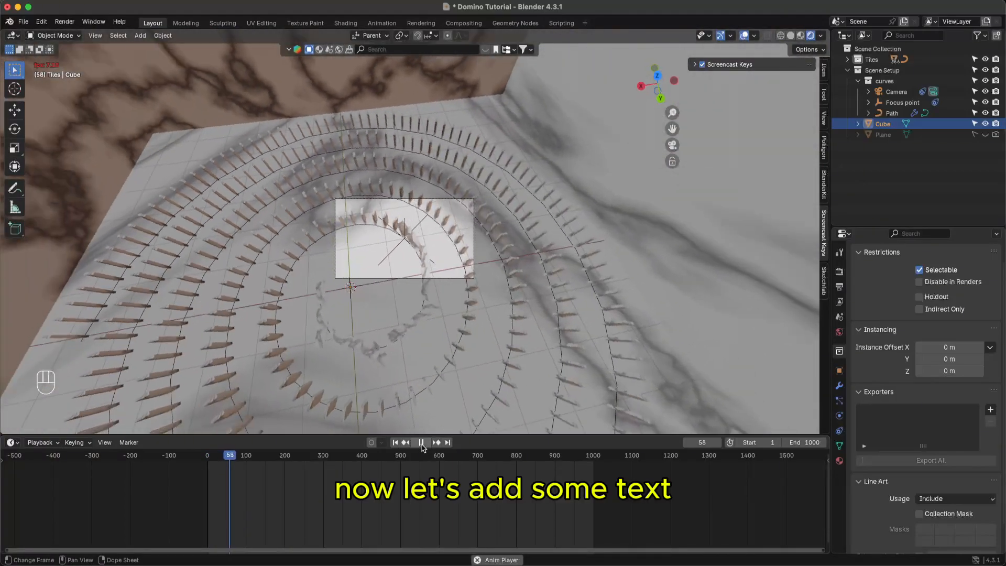
pyautogui.press('space')
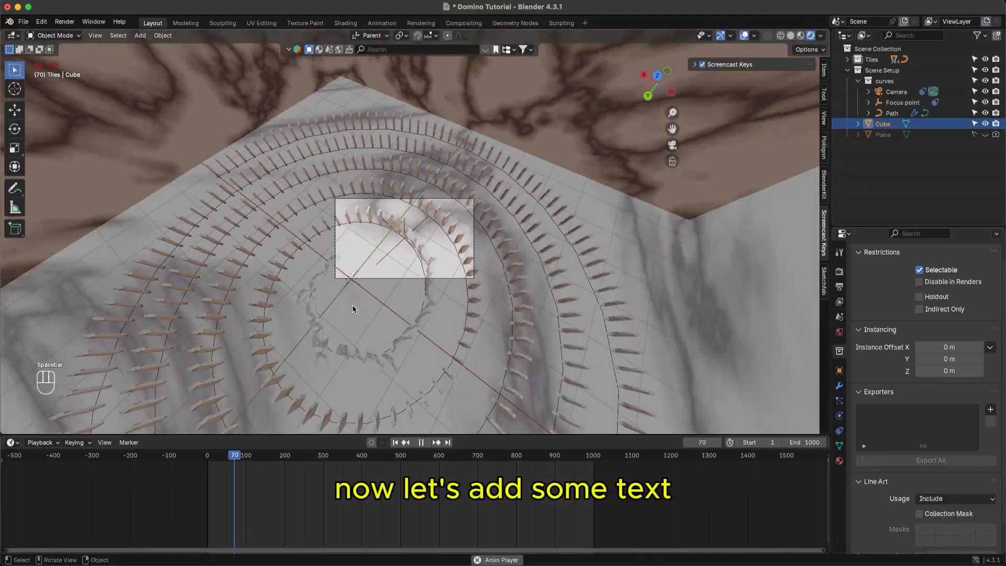
pyautogui.press('space')
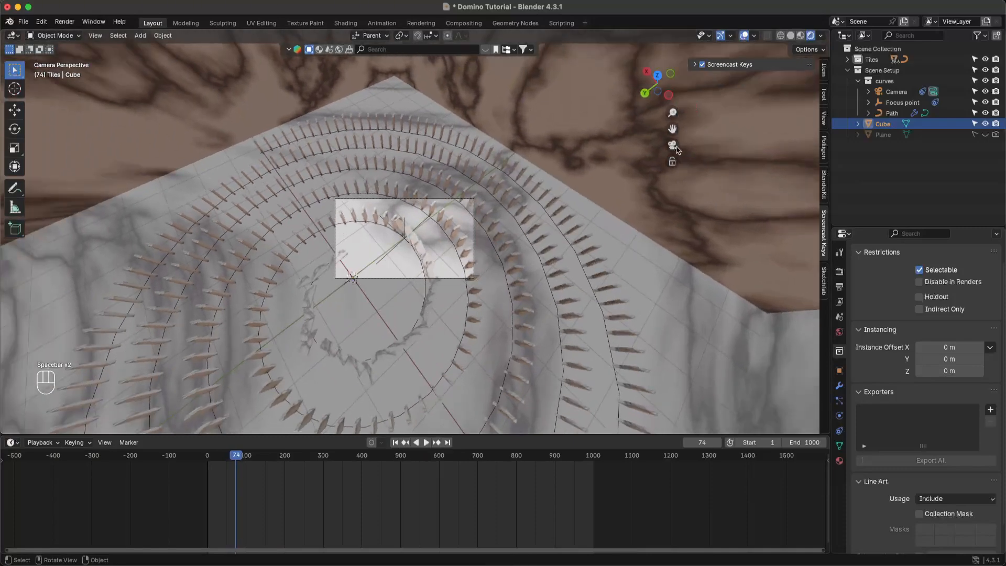
pyautogui.click(673, 147)
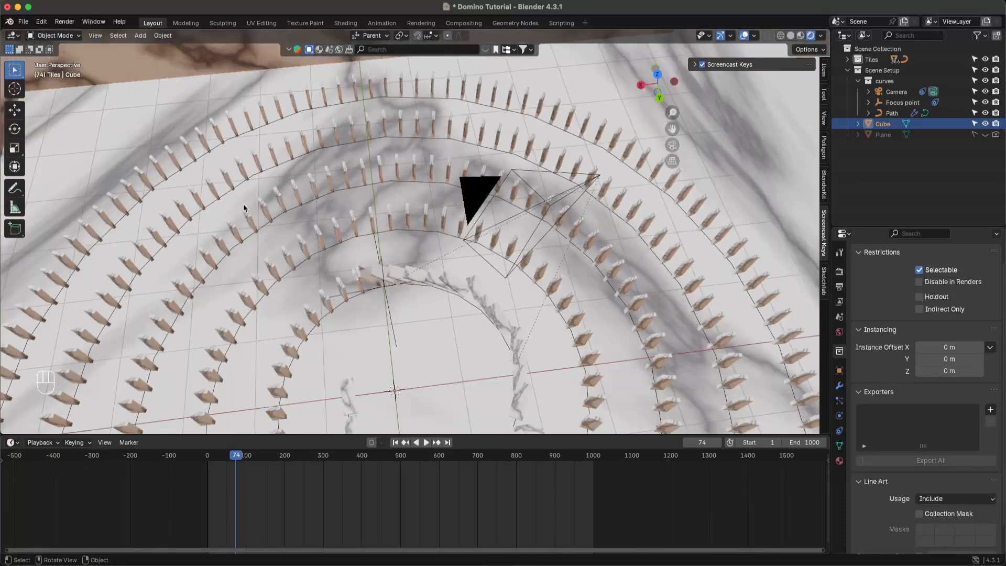
# - Add a Text object, edit it from top view, and select its default word
pyautogui.click(140, 35)
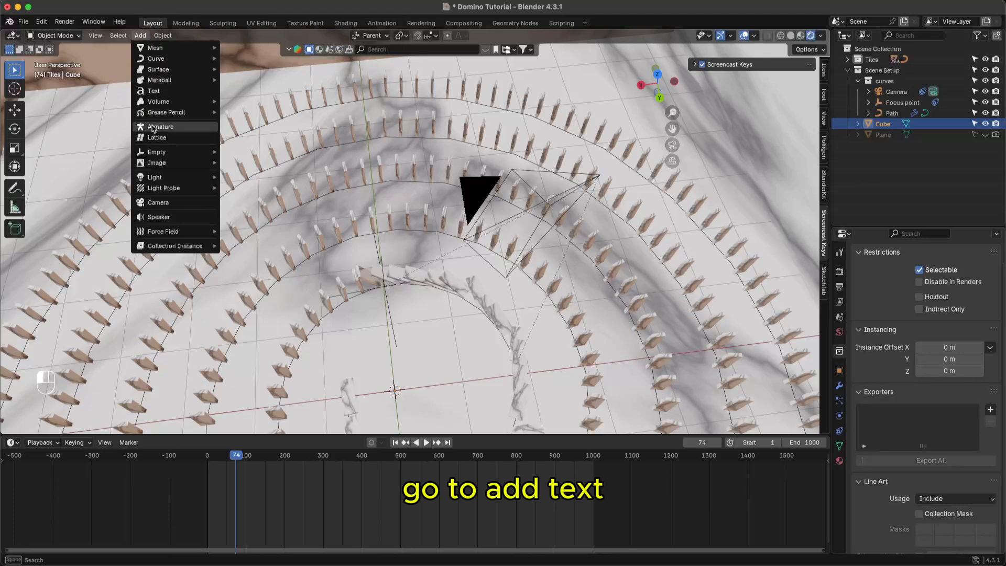
pyautogui.click(167, 93)
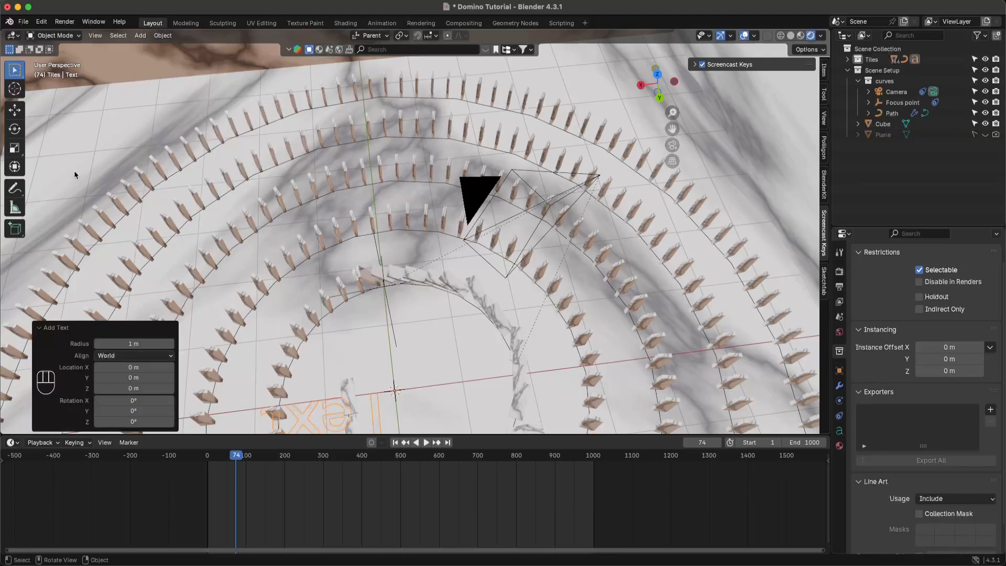
pyautogui.press('Tab')
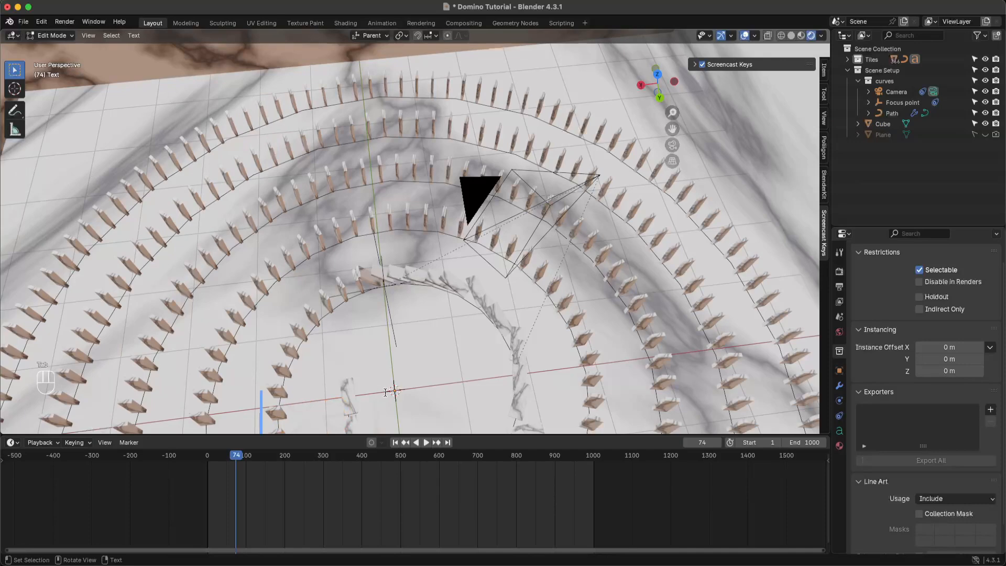
pyautogui.click(658, 75)
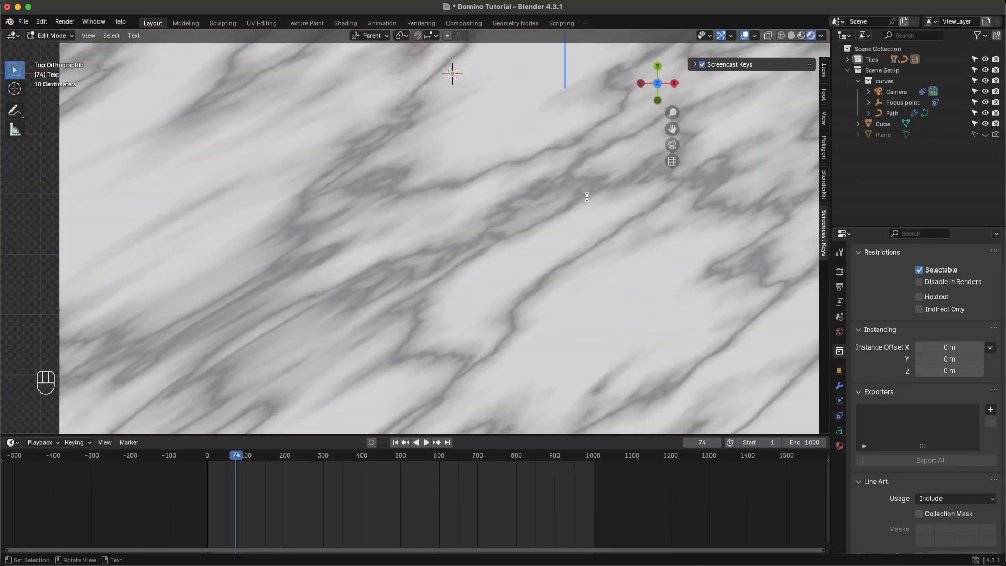
pyautogui.scroll(-3, 587, 196)
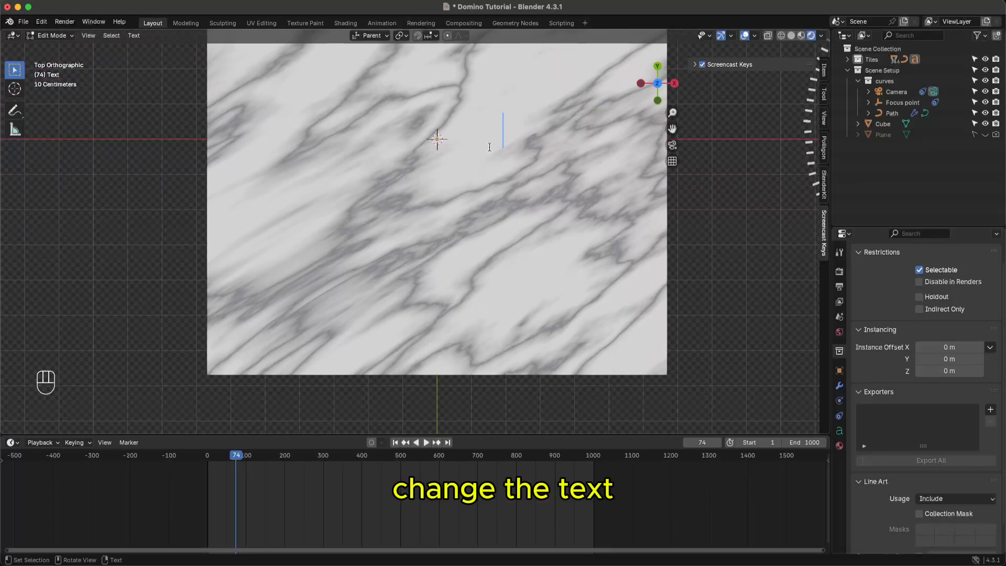
pyautogui.moveTo(453, 137); pyautogui.dragTo(438, 138)
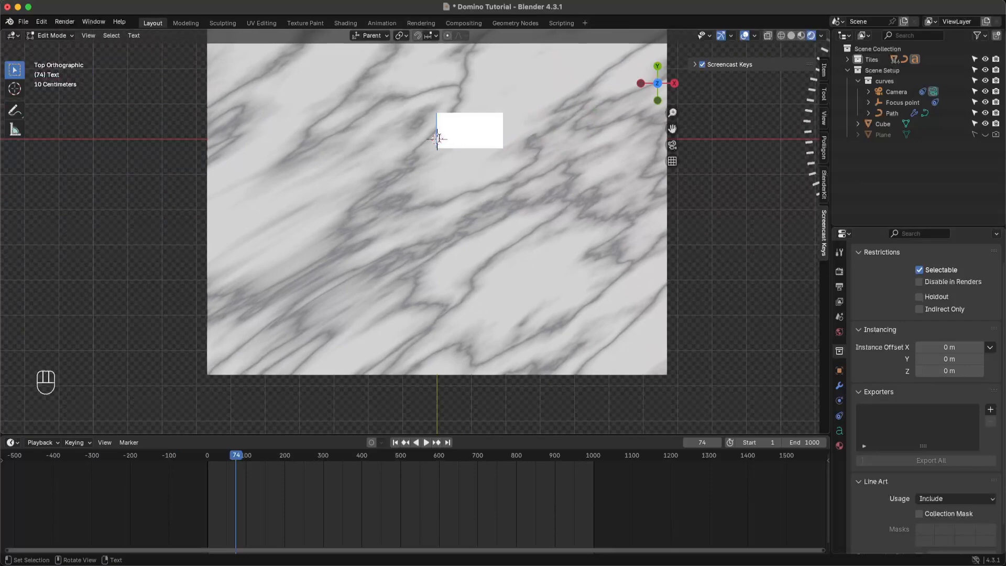
# - Type the author's name as the text and save
pyautogui.write('A')
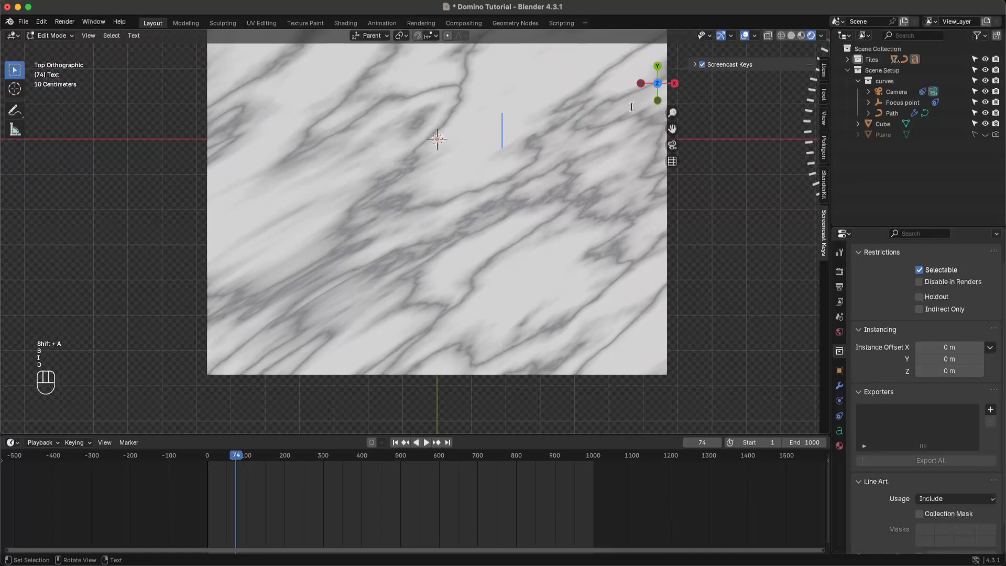
pyautogui.keyDown('super'); pyautogui.moveTo(532, 134); pyautogui.dragTo(600, 180, button='middle'); pyautogui.keyUp('super')
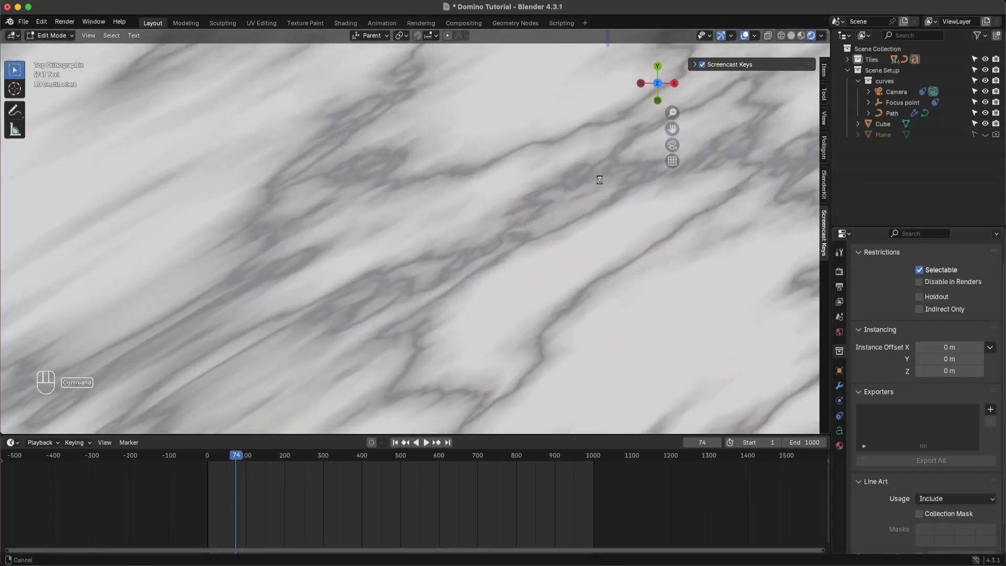
pyautogui.press('super+s')
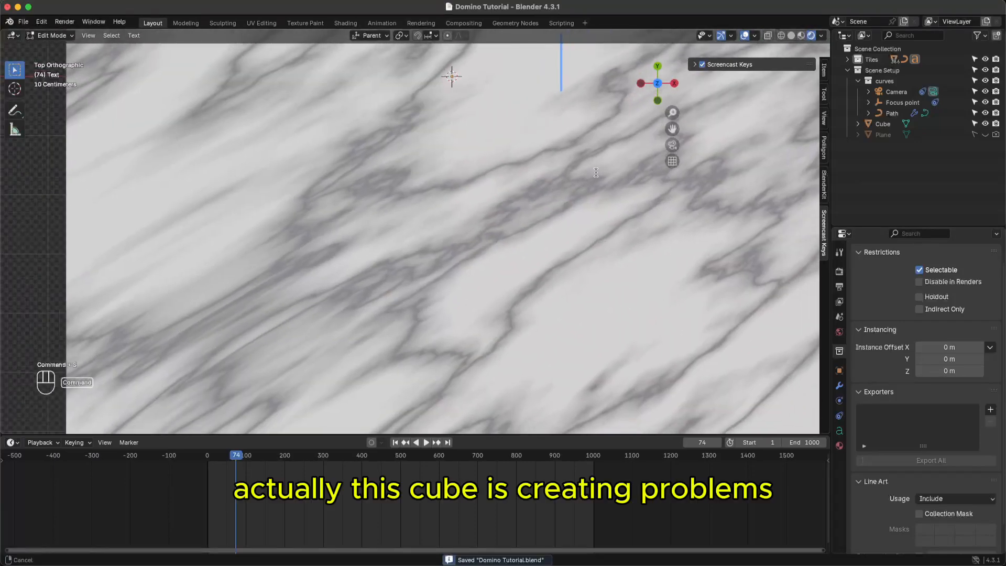
# - Hide the Cube, show the marble Plane again, save, and exit Edit Mode
pyautogui.keyDown('super'); pyautogui.scroll(-2, 593, 190); pyautogui.keyUp('super')
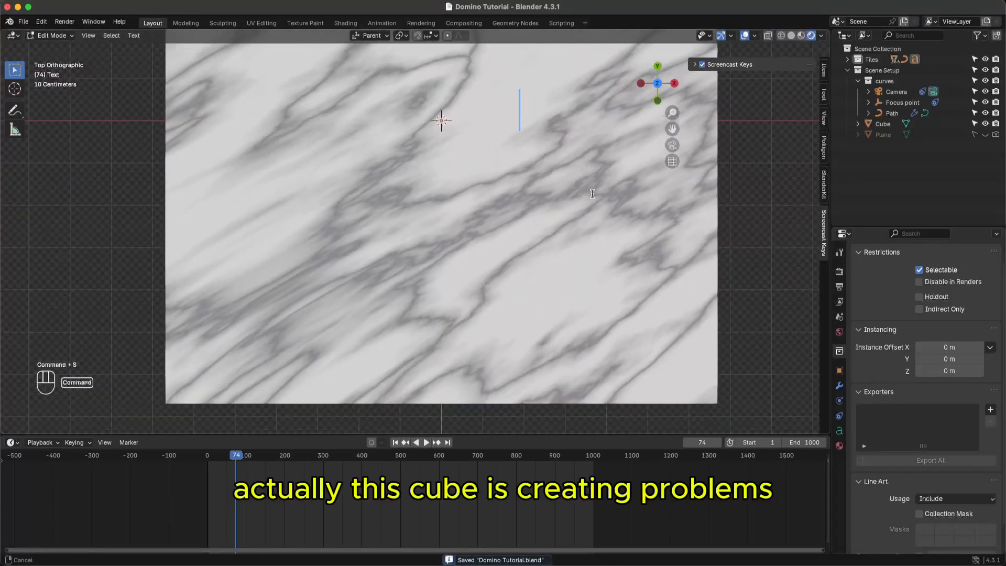
pyautogui.click(986, 126)
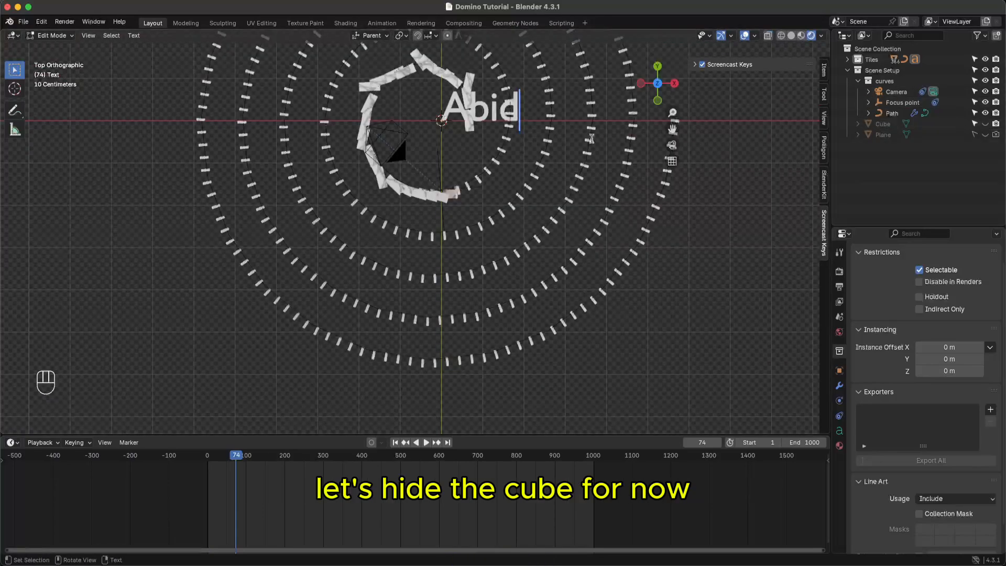
pyautogui.keyDown('super'); pyautogui.moveTo(578, 166); pyautogui.dragTo(588, 139, button='middle'); pyautogui.keyUp('super')
pyautogui.press('super+s')
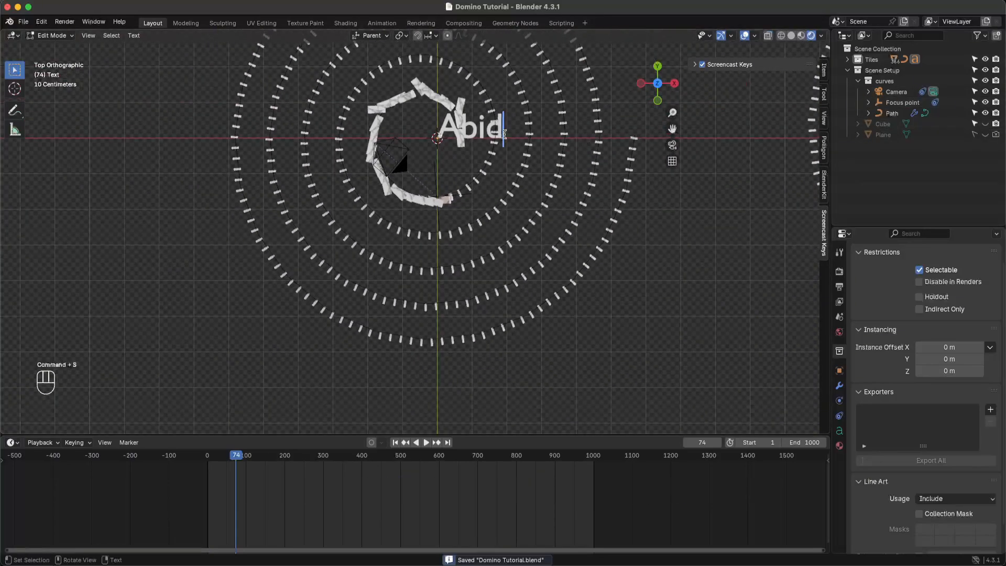
pyautogui.click(986, 134)
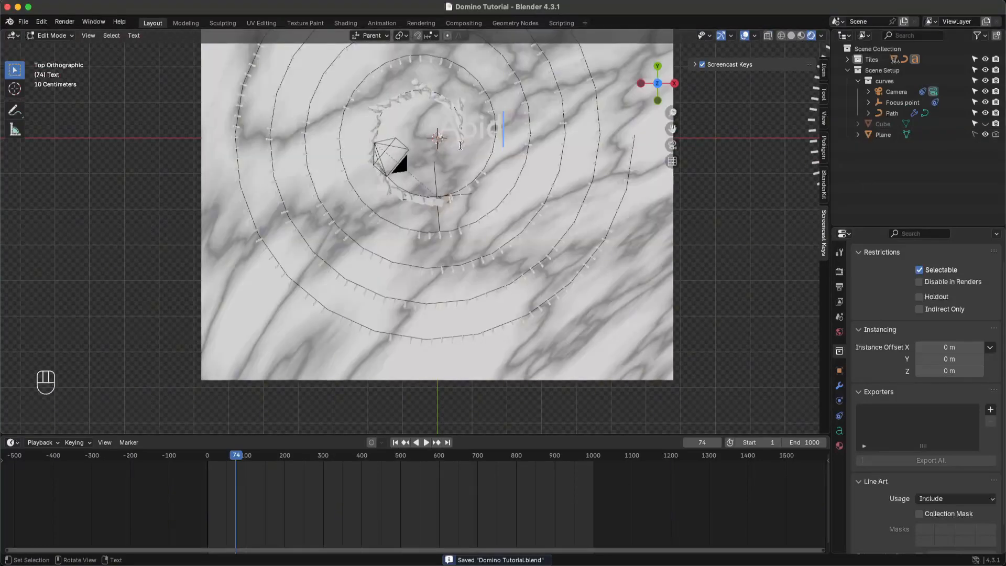
pyautogui.press('Tab')
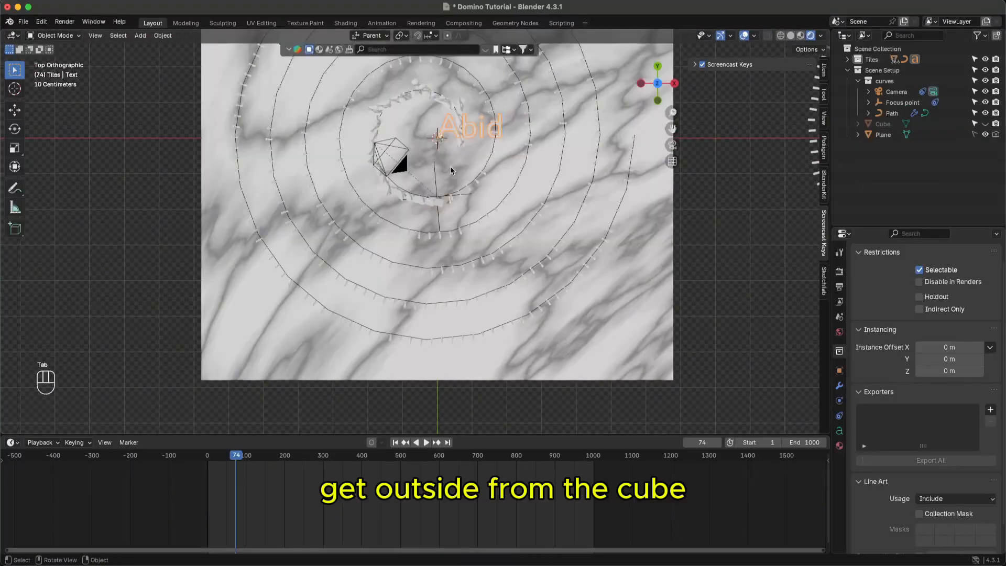
# - Move the name text about 1.5 m along −X and 0.5 m along −Y, keeping its height
pyautogui.press('g')
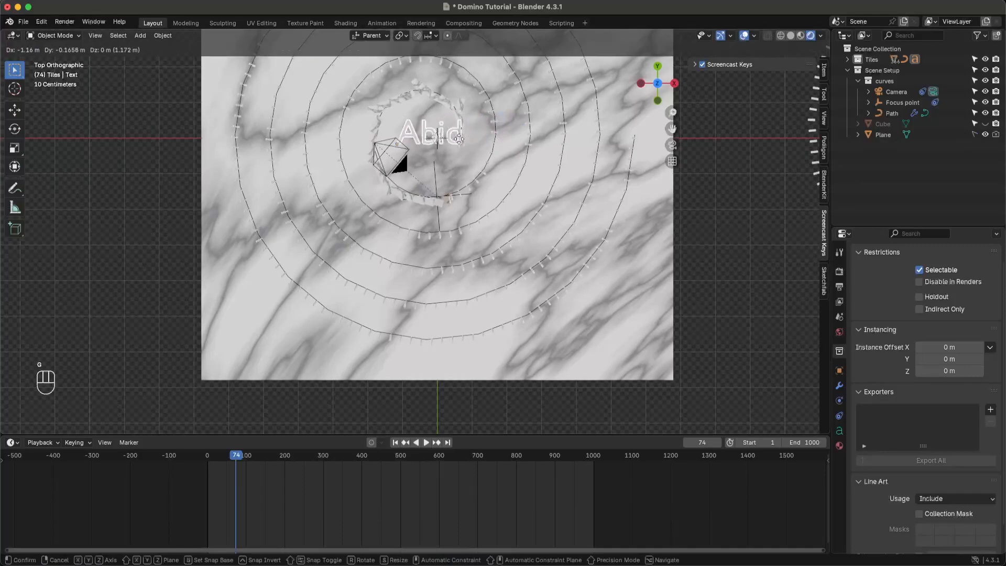
pyautogui.press('super+z')
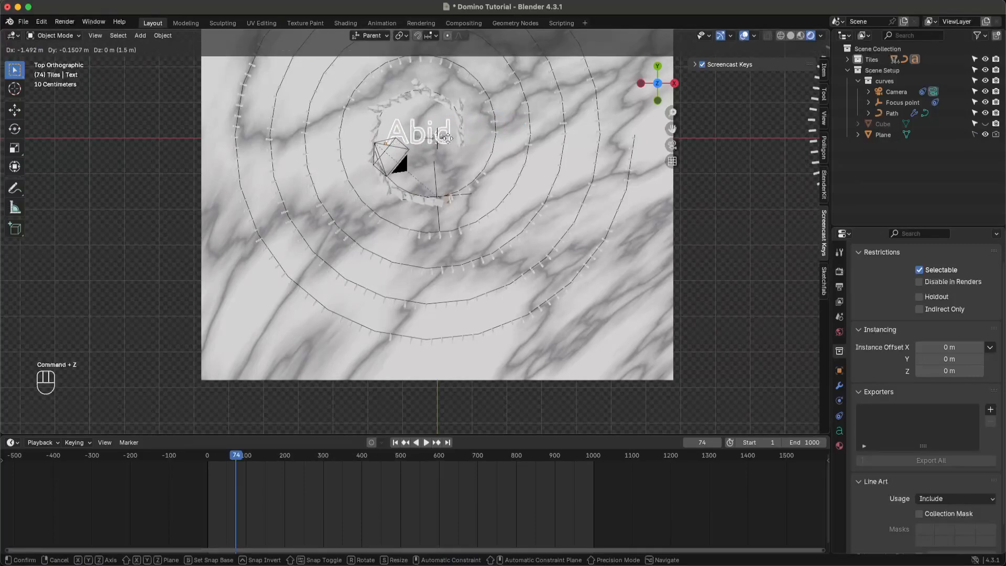
pyautogui.hotkey('shift', 'z')
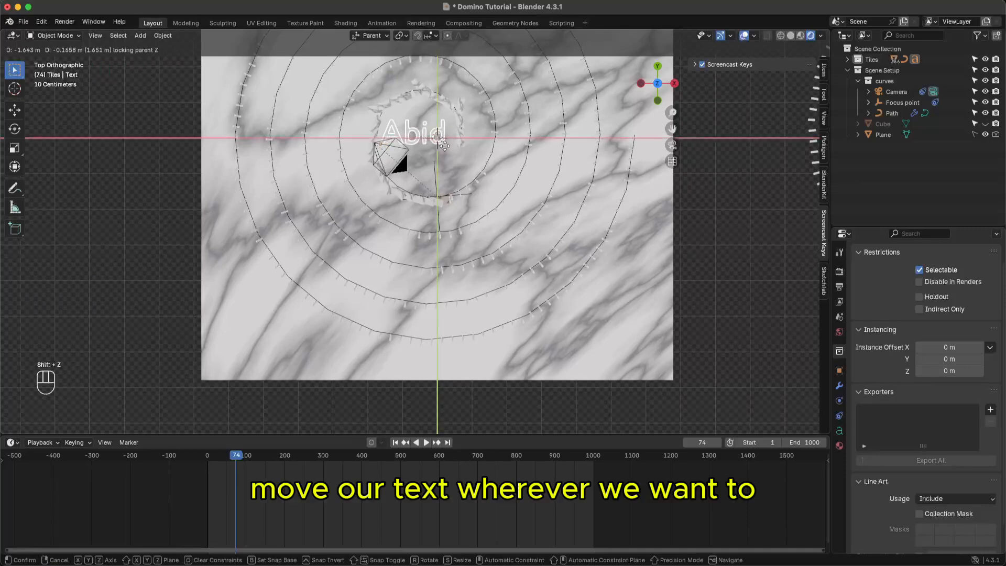
pyautogui.click(446, 152)
pyautogui.scroll(-5, 460, 153)
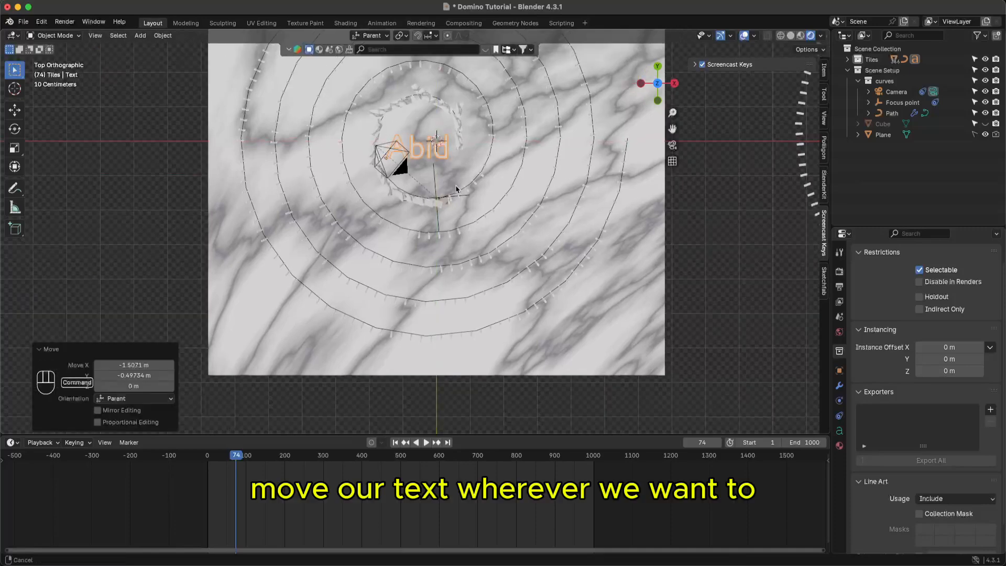
pyautogui.scroll(-2, 469, 192)
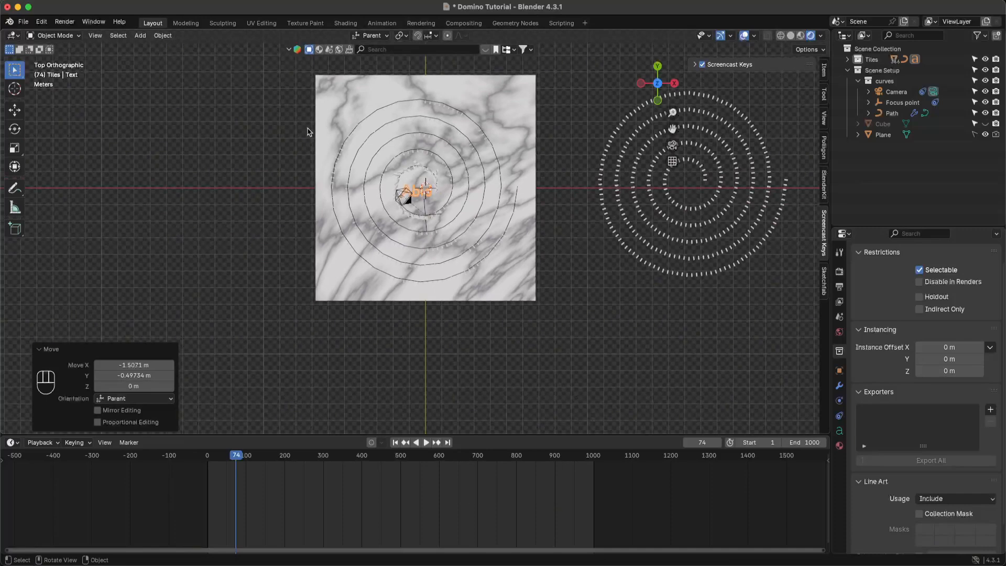
# - Rotate the name text 90° about X so it stands upright
pyautogui.press('r')
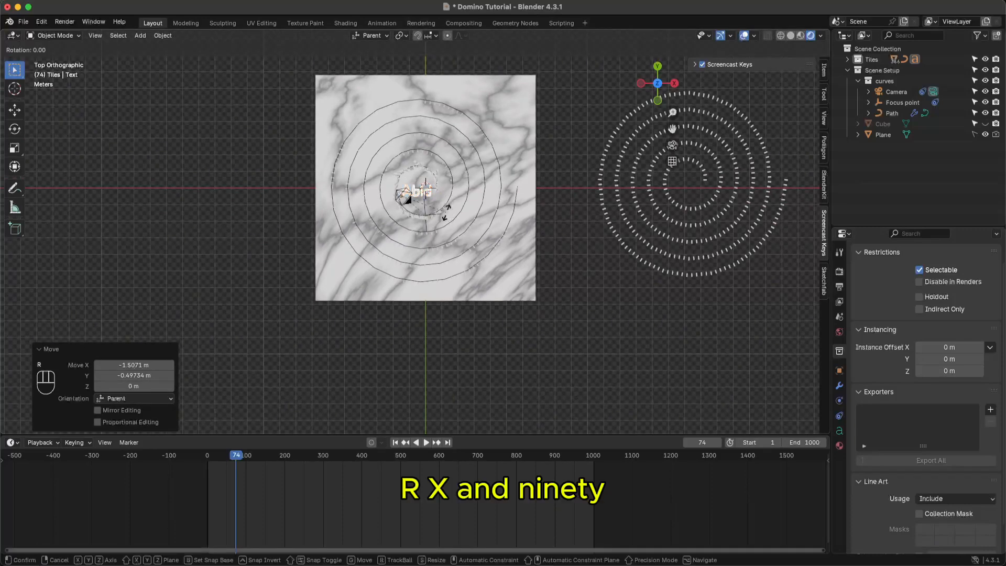
pyautogui.press('x')
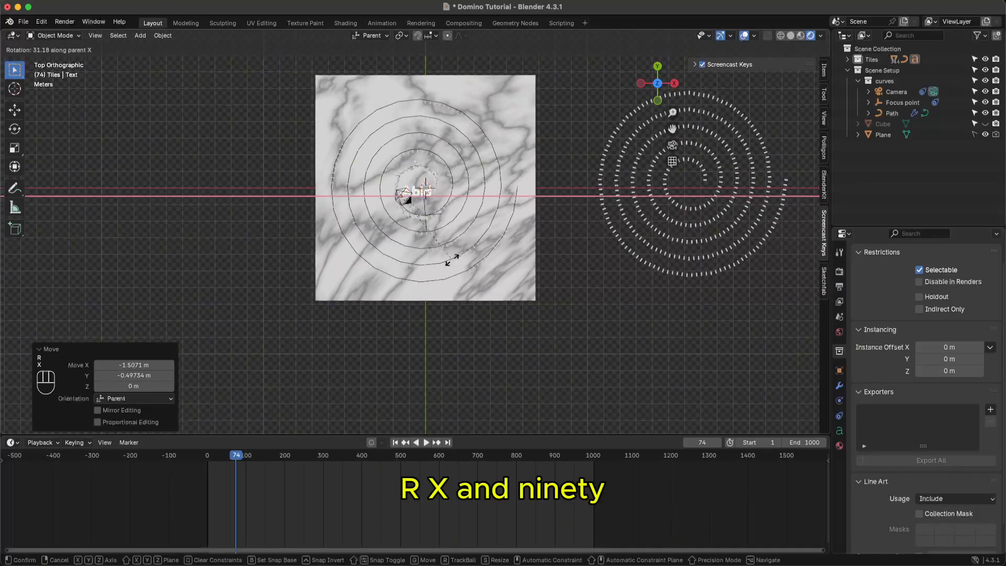
pyautogui.press('KP_9')
pyautogui.press('KP_0')
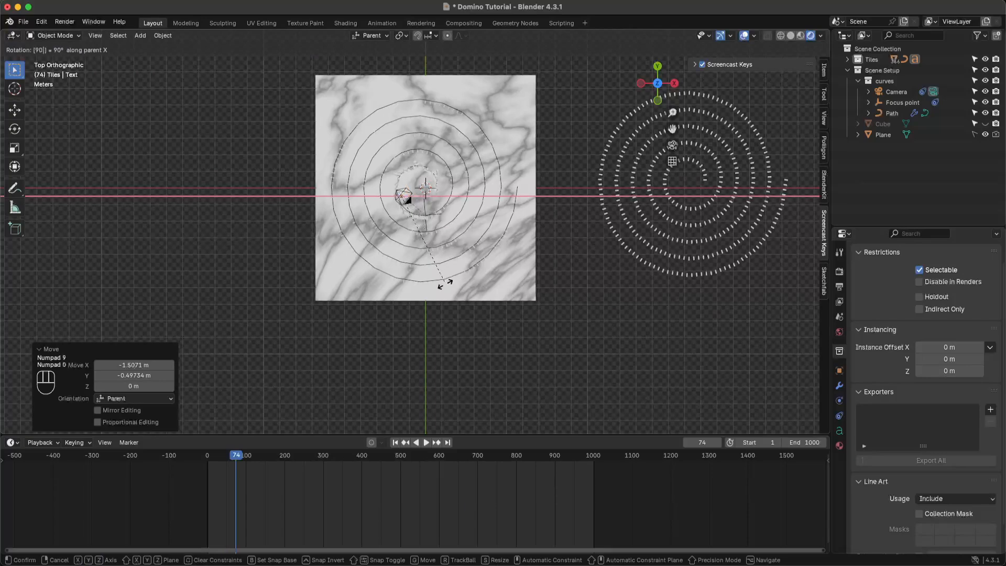
pyautogui.press('KP_Enter')
pyautogui.moveTo(449, 231); pyautogui.dragTo(465, 151, button='middle')
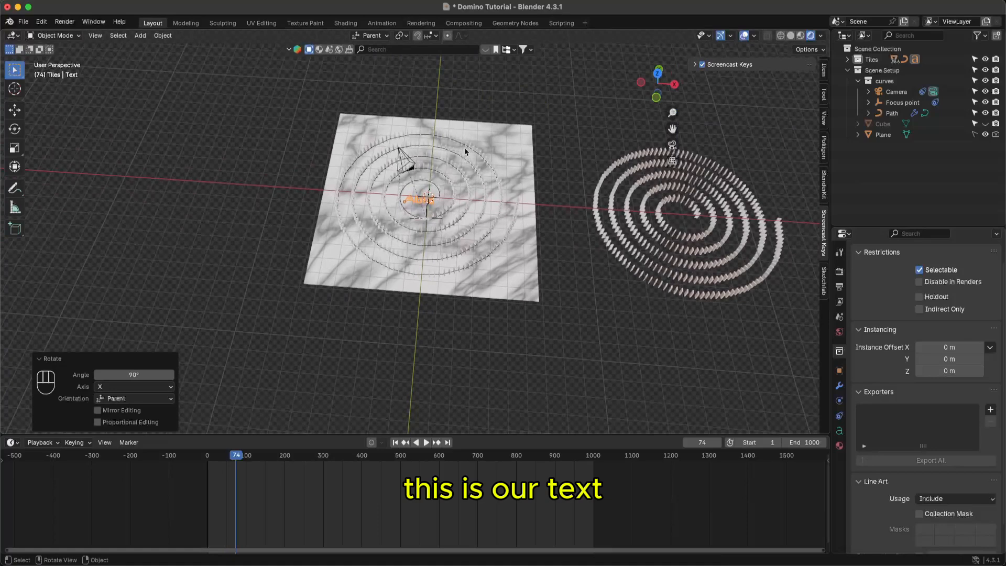
# - Set the name text's Geometry extrusion to 0.09 m and save the file
pyautogui.click(840, 431)
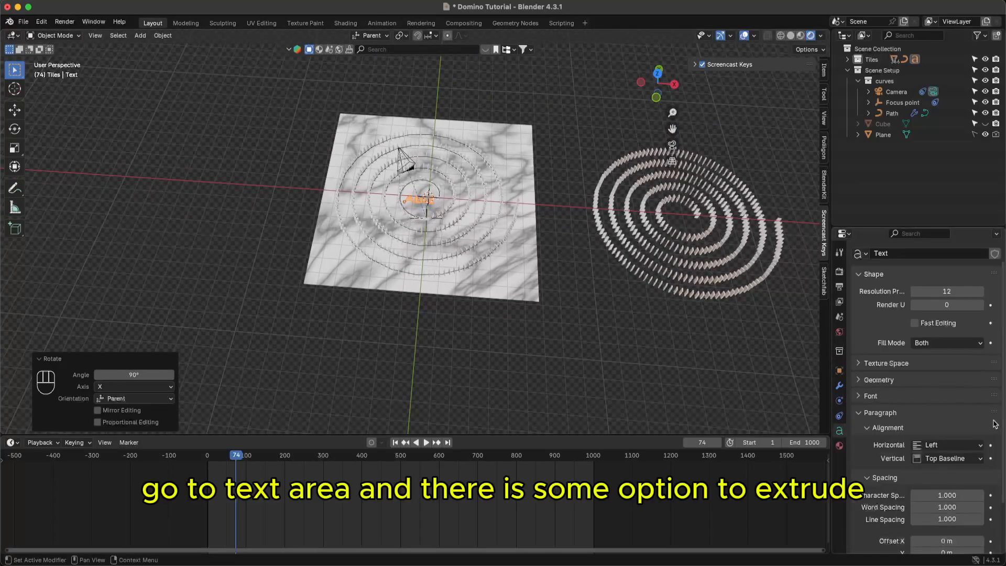
pyautogui.scroll(-3, 1004, 402)
pyautogui.scroll(-3, 1004, 402)
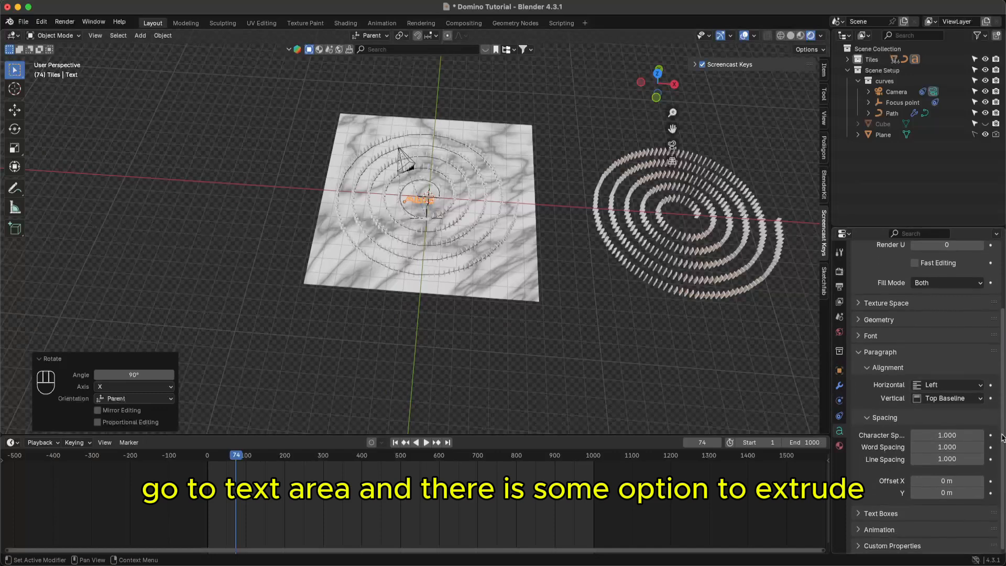
pyautogui.moveTo(1003, 460); pyautogui.dragTo(1001, 361)
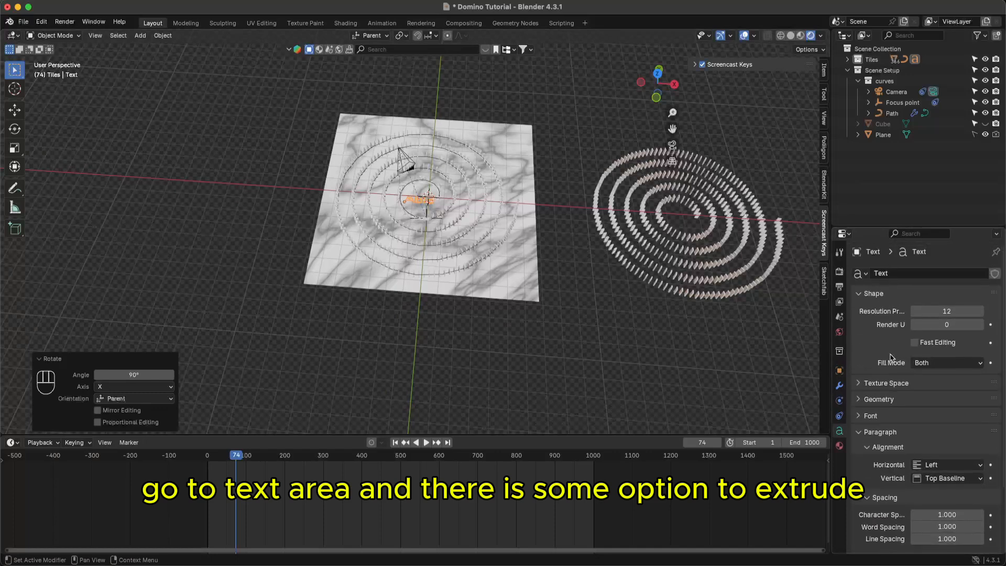
pyautogui.click(870, 387)
pyautogui.click(862, 384)
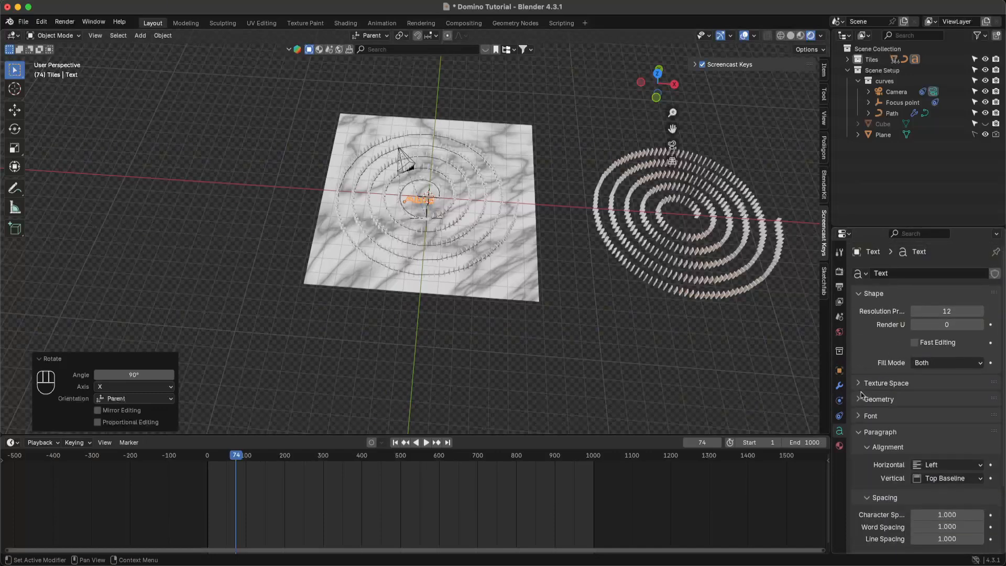
pyautogui.click(864, 400)
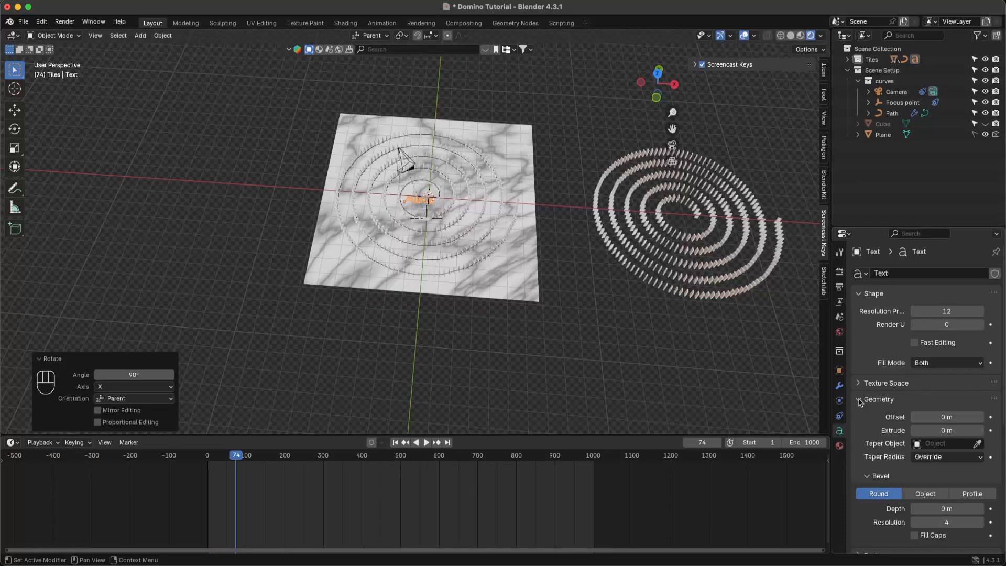
pyautogui.moveTo(937, 431); pyautogui.dragTo(947, 430)
pyautogui.moveTo(452, 218); pyautogui.dragTo(475, 148, button='middle')
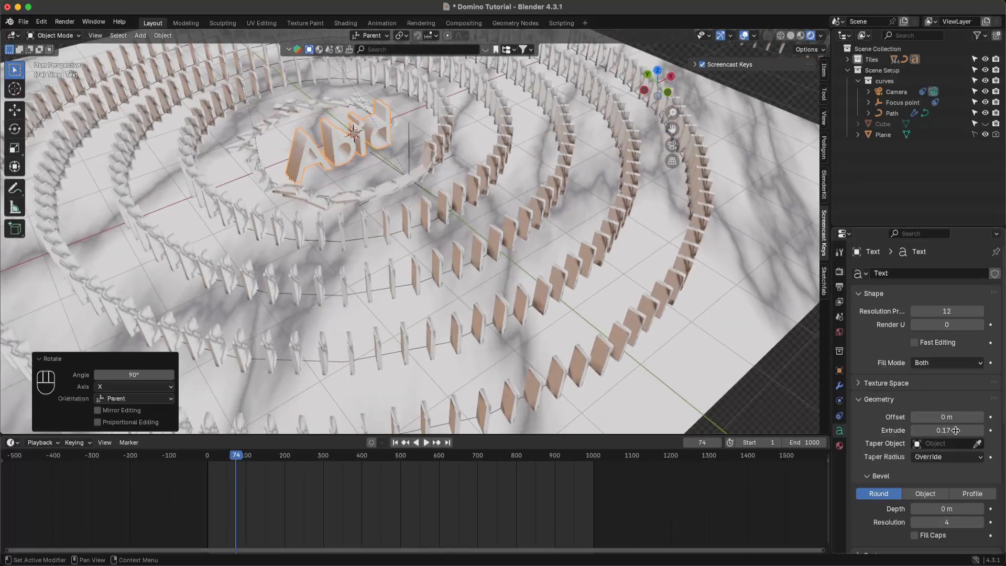
pyautogui.moveTo(956, 430); pyautogui.dragTo(955, 431)
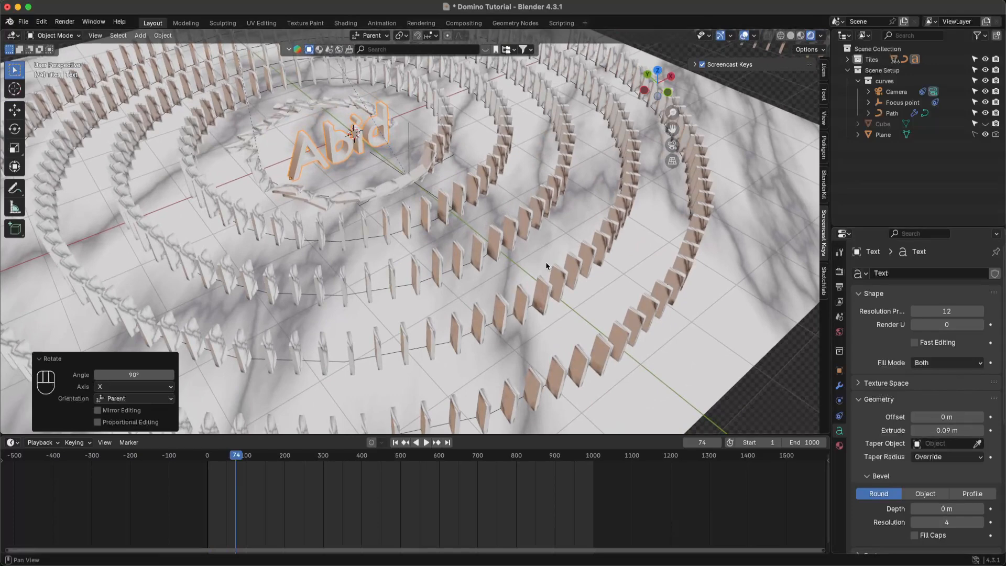
pyautogui.press('super+s')
# - Link the domino tile's Marble.Tile material onto the Abid text and save
pyautogui.click(425, 167)
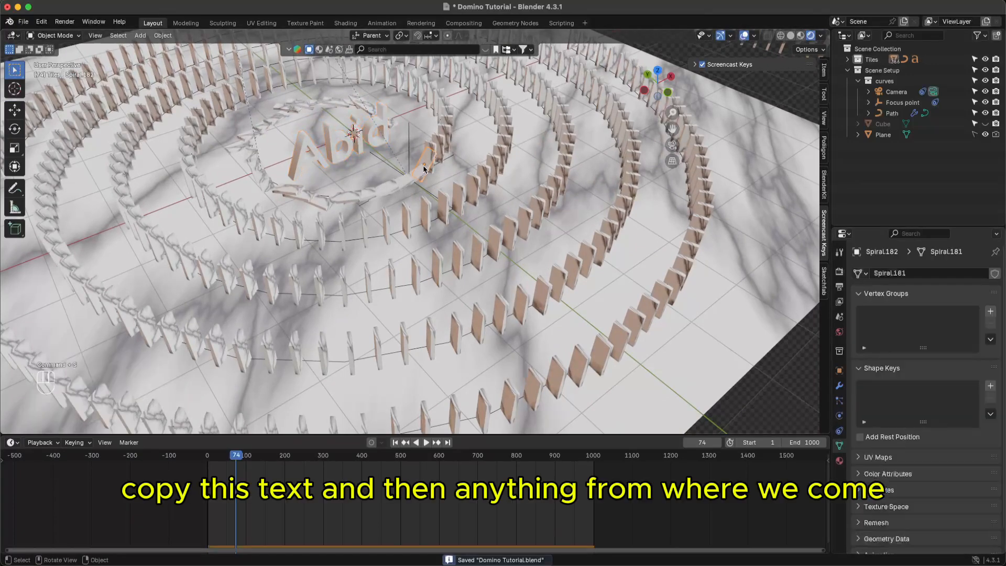
pyautogui.click(384, 154)
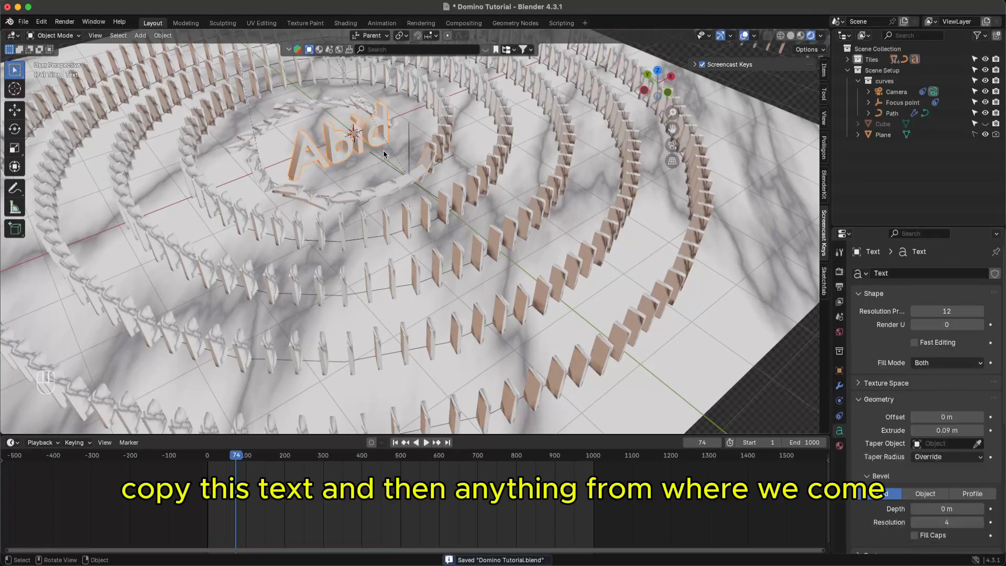
pyautogui.keyDown('shift'); pyautogui.click(383, 259); pyautogui.keyUp('shift')
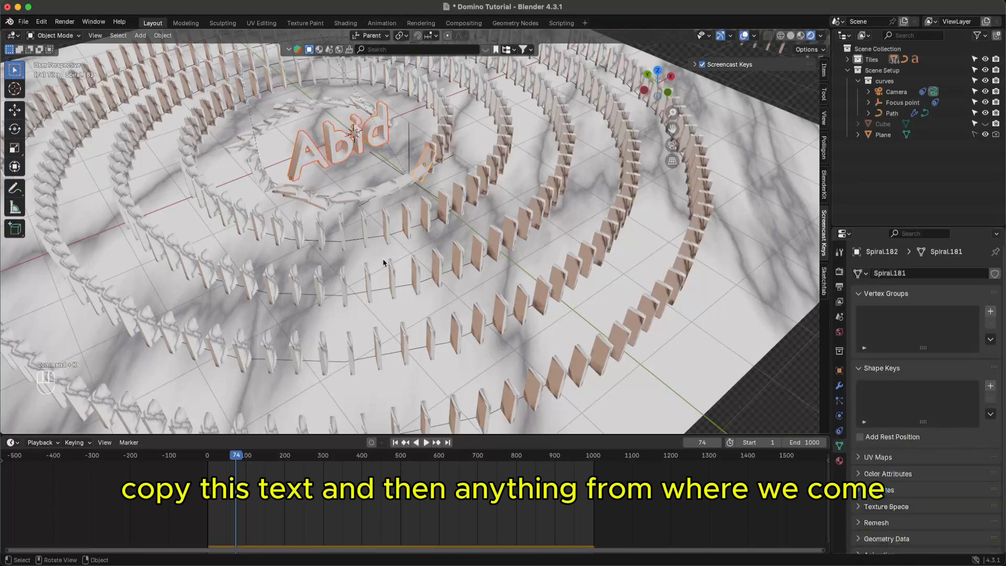
pyautogui.press('super+l')
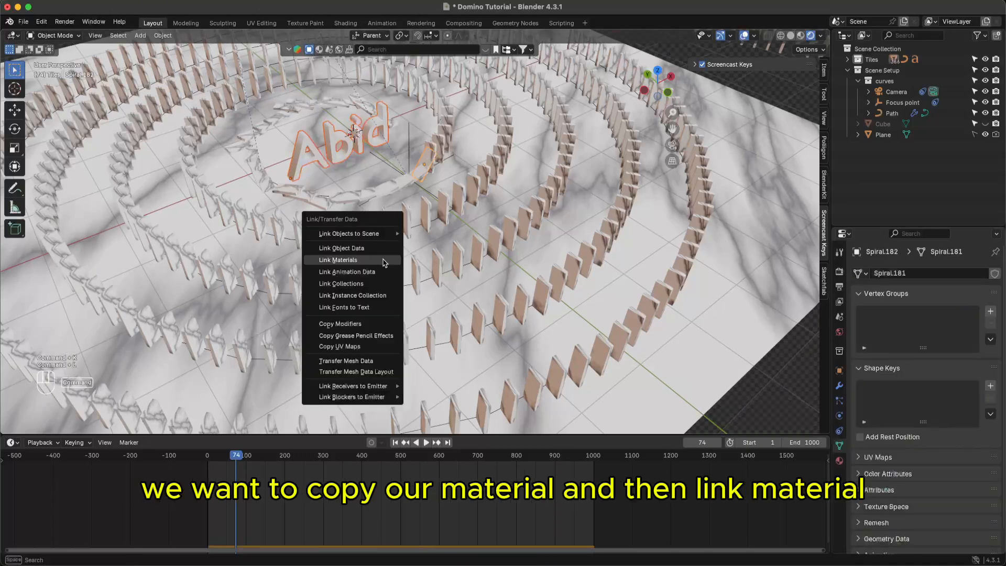
pyautogui.click(384, 261)
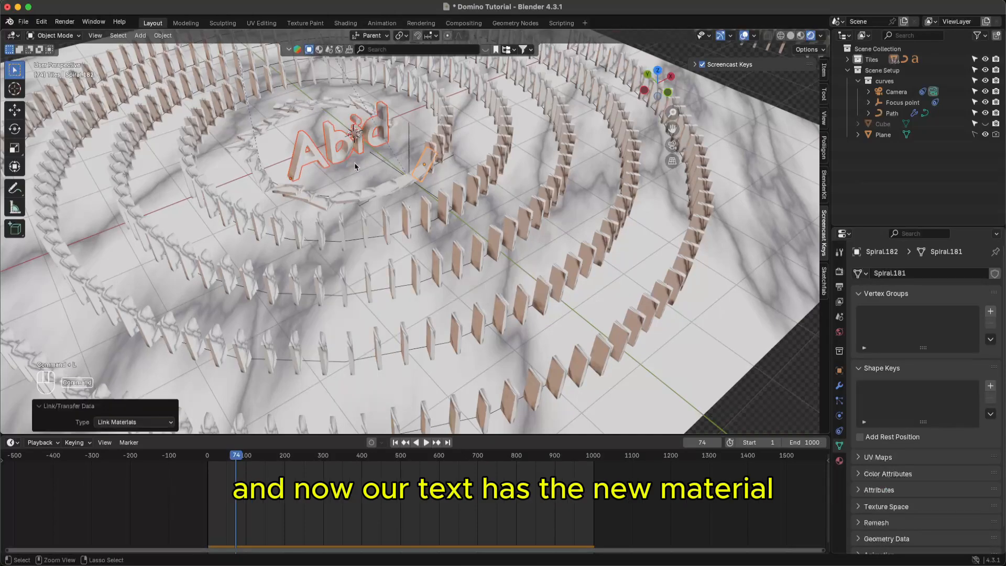
pyautogui.press('super+s')
pyautogui.moveTo(354, 166); pyautogui.dragTo(450, 225, button='middle')
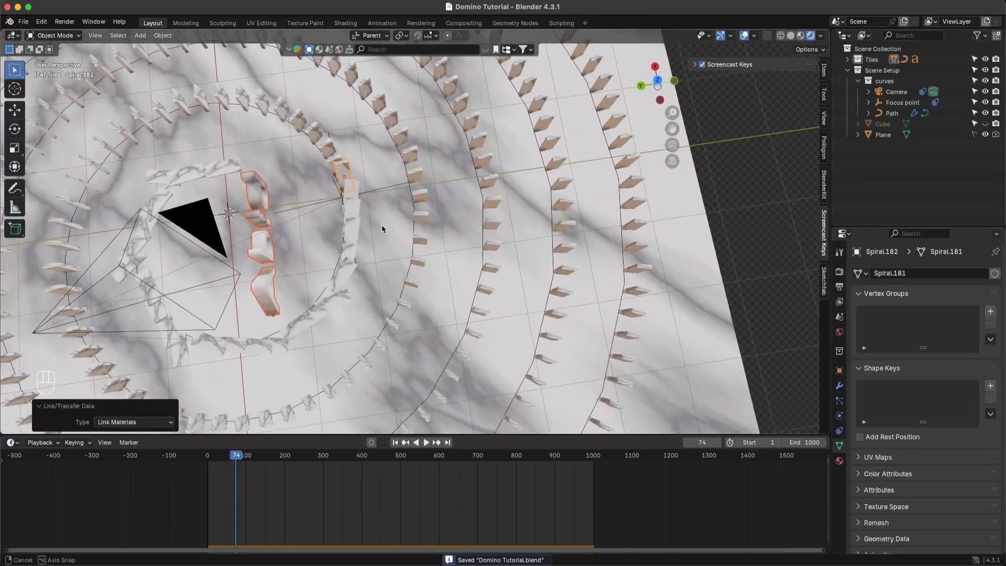
pyautogui.moveTo(382, 229); pyautogui.dragTo(362, 175, button='middle')
pyautogui.scroll(-3, 377, 196)
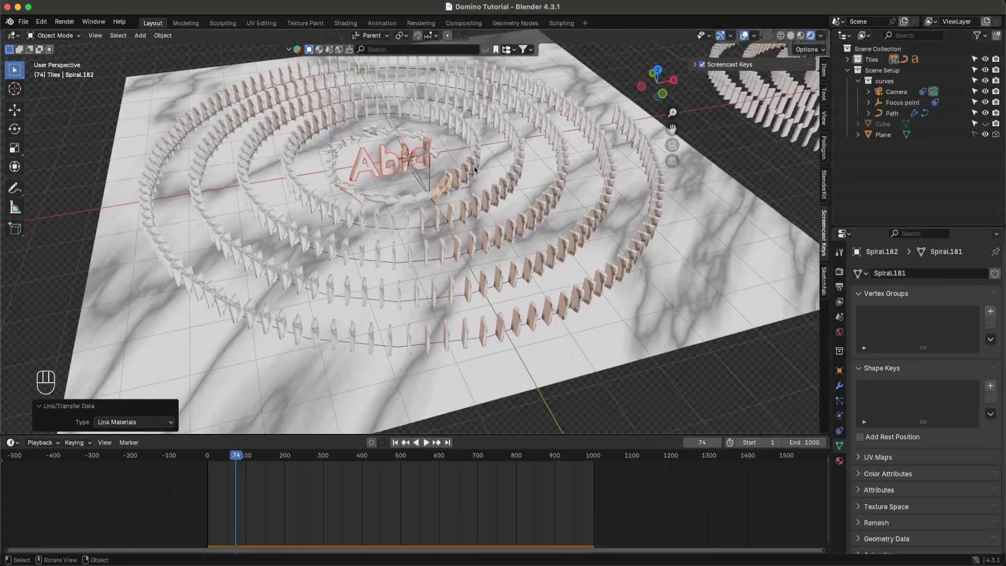
pyautogui.scroll(-2, 474, 169)
# - Move the Abid text near the plane's upper-left corner and turn it 34° about Z
pyautogui.click(419, 169)
pyautogui.press('g')
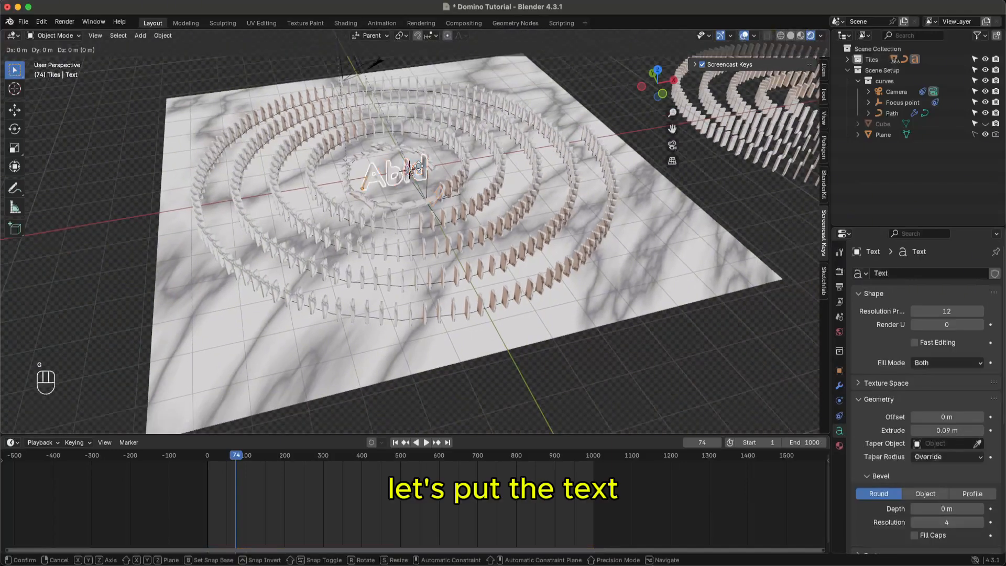
pyautogui.hotkey('shift', 'z')
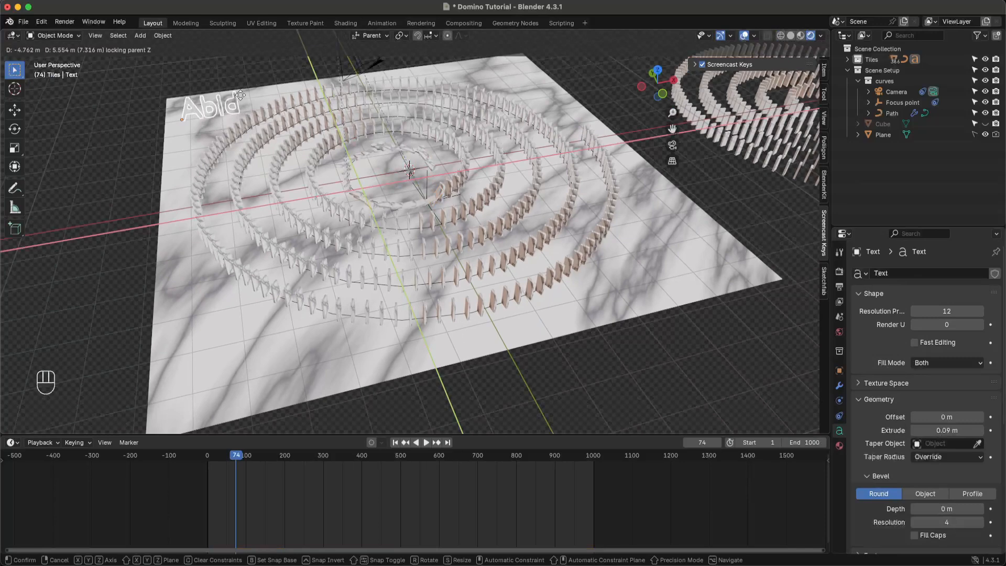
pyautogui.click(239, 94)
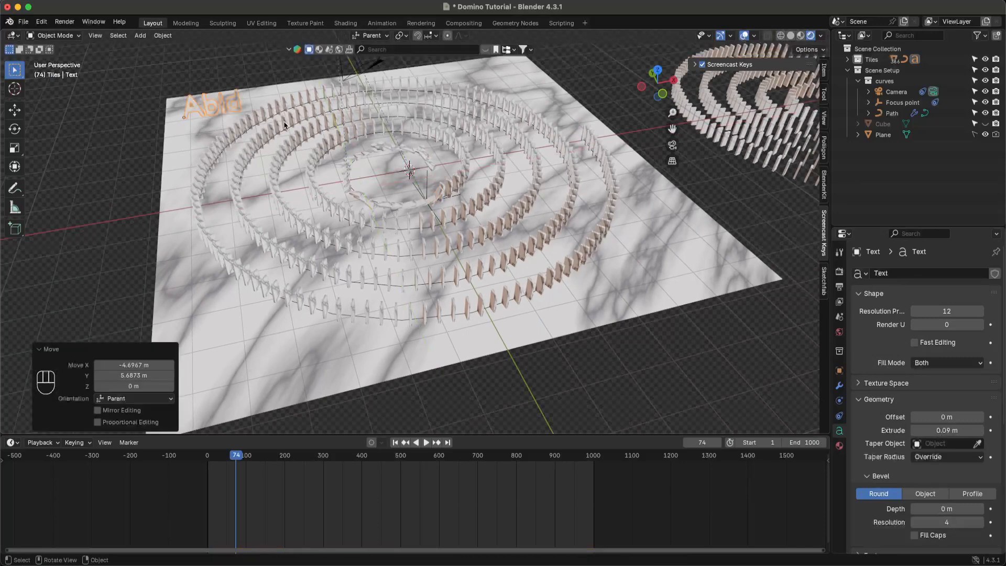
pyautogui.press('r')
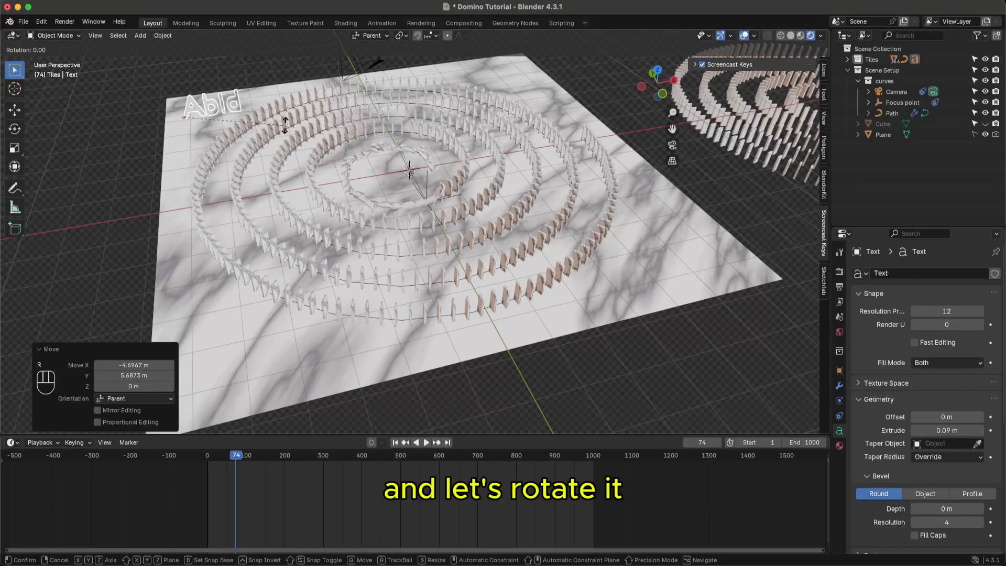
pyautogui.press('z')
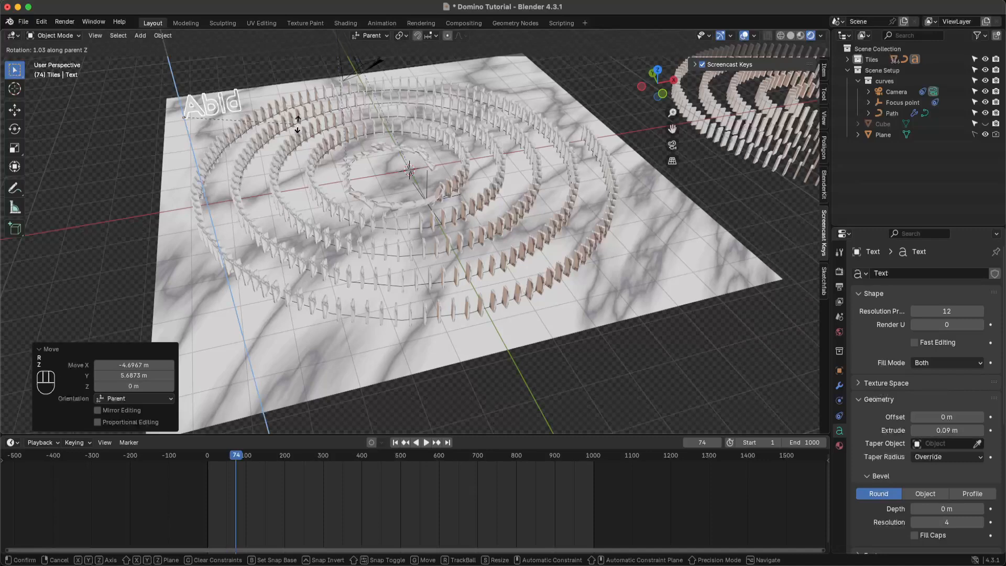
pyautogui.hotkey('shift', 'z')
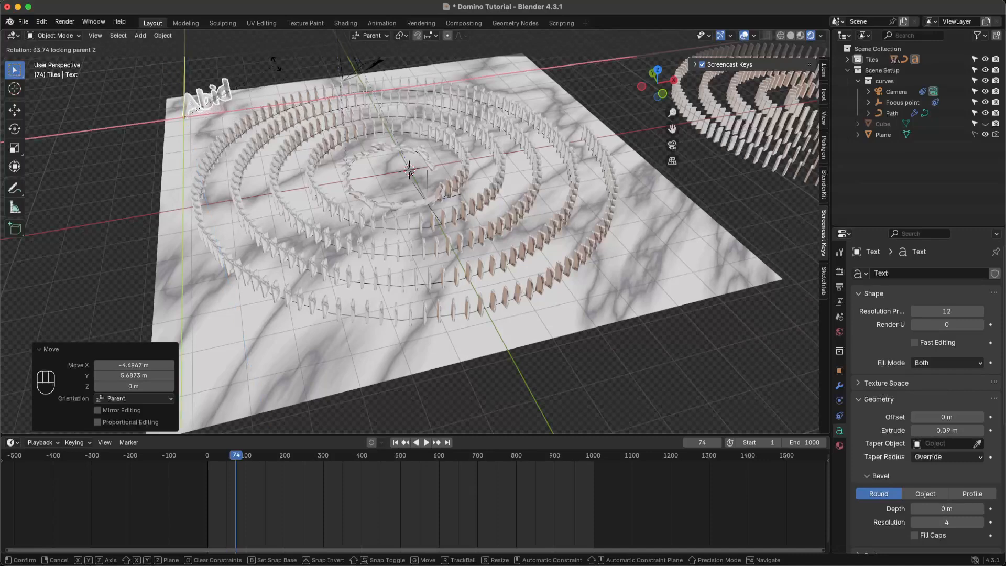
pyautogui.click(274, 123)
# - Nudge the text's position on the ground plane and turn it a further 9.2° about Z
pyautogui.press('g')
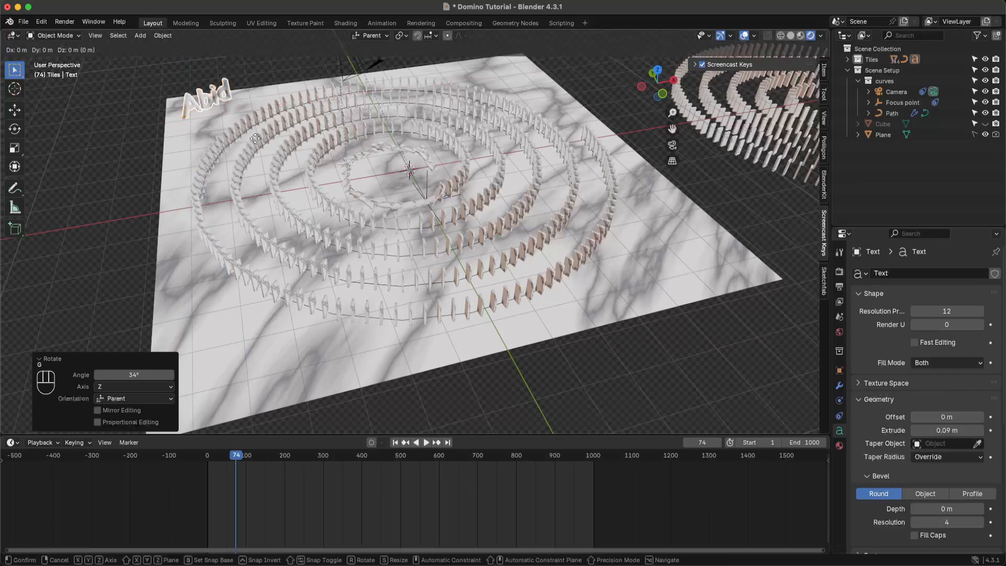
pyautogui.hotkey('shift', 'z')
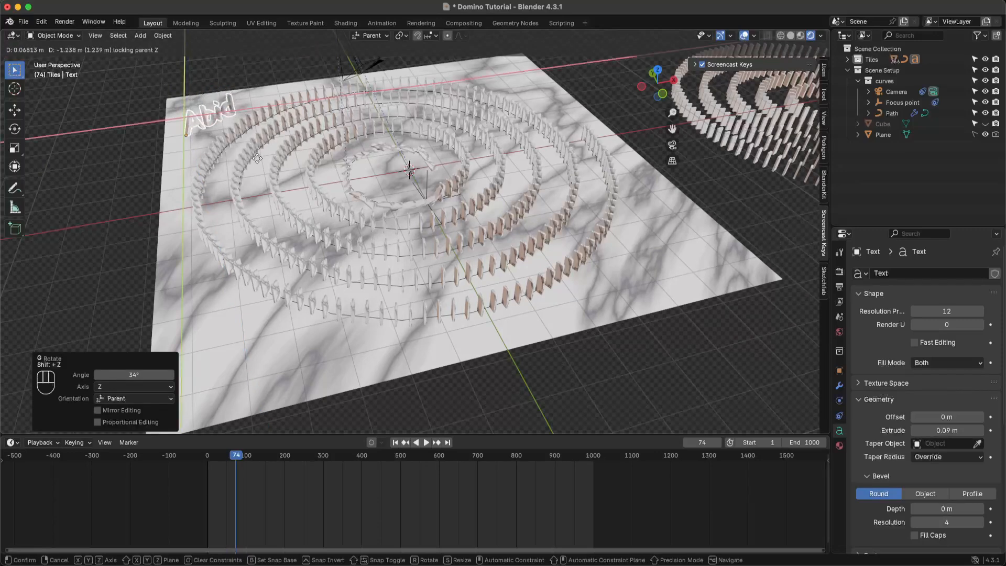
pyautogui.click(269, 147)
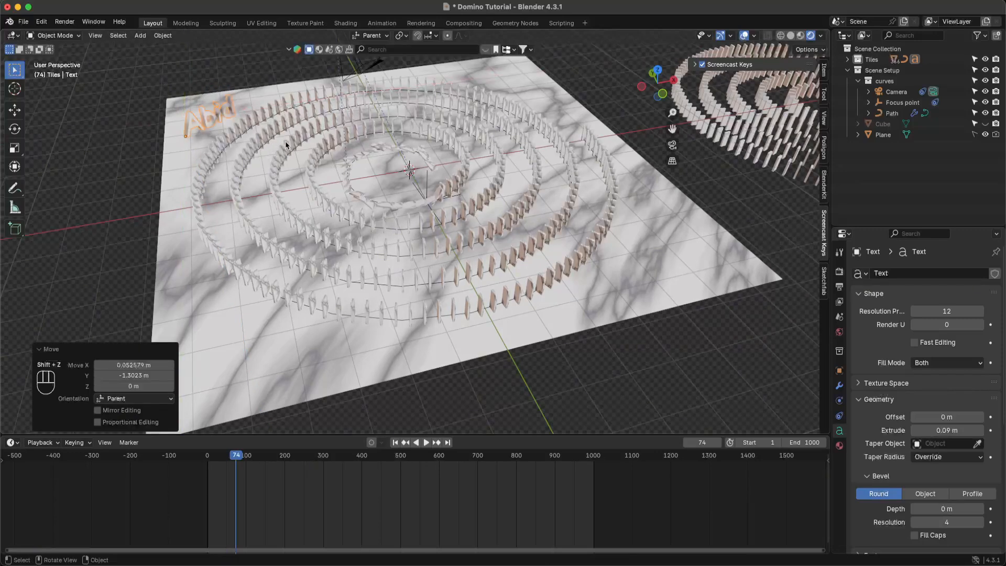
pyautogui.press('r')
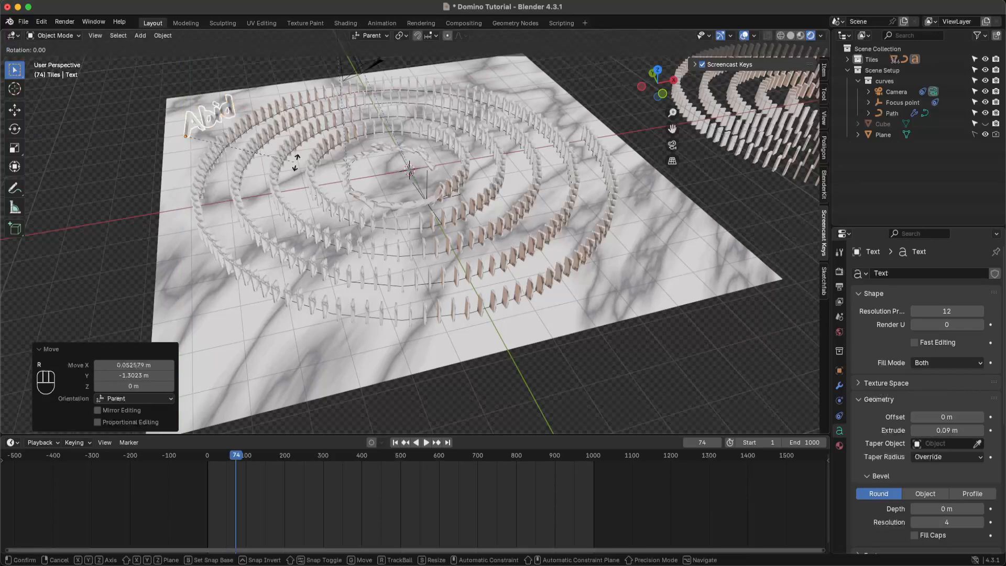
pyautogui.press('z')
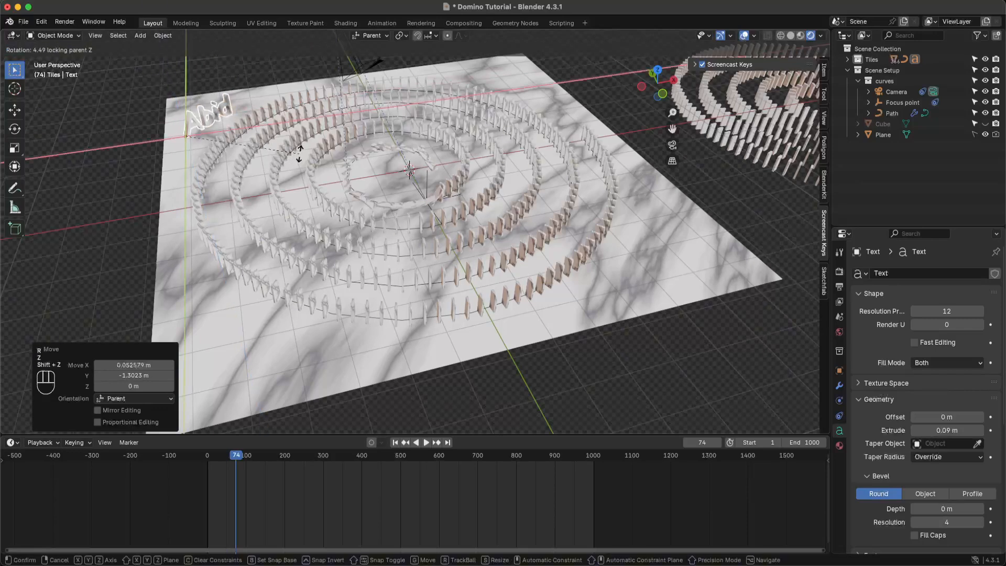
pyautogui.click(331, 176)
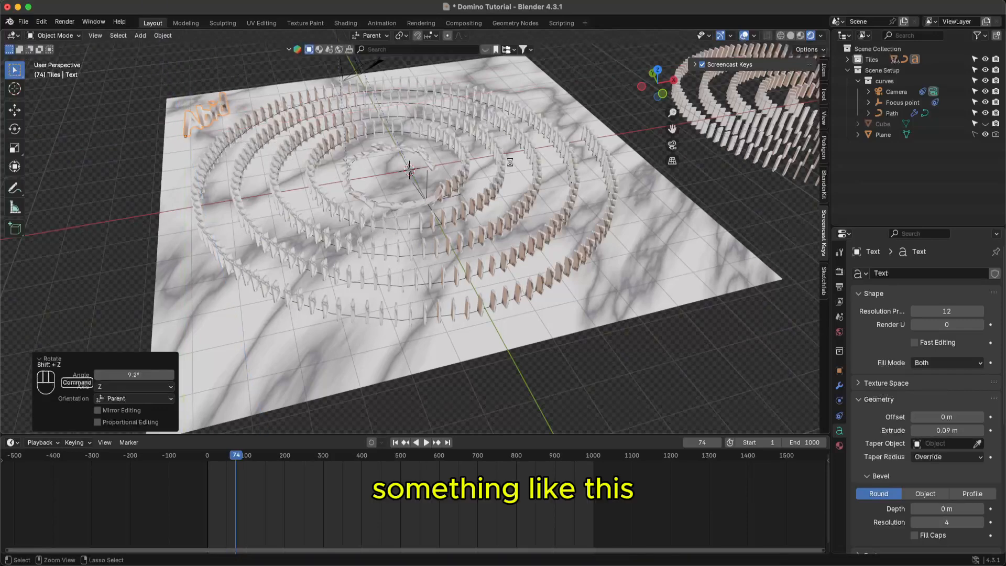
# - Hide the marble Plane, show the Cube again, and save
pyautogui.press('super+s')
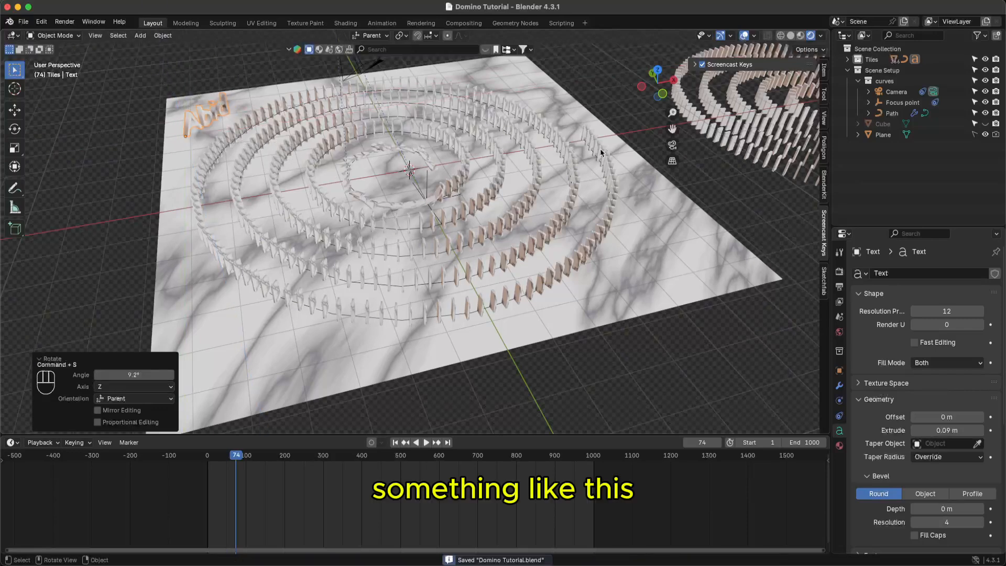
pyautogui.click(986, 134)
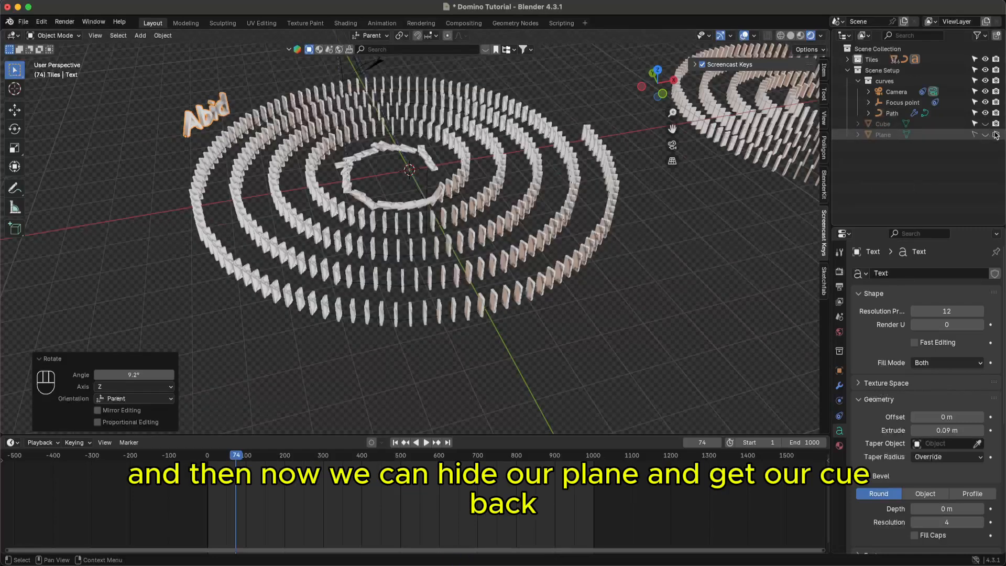
pyautogui.click(986, 123)
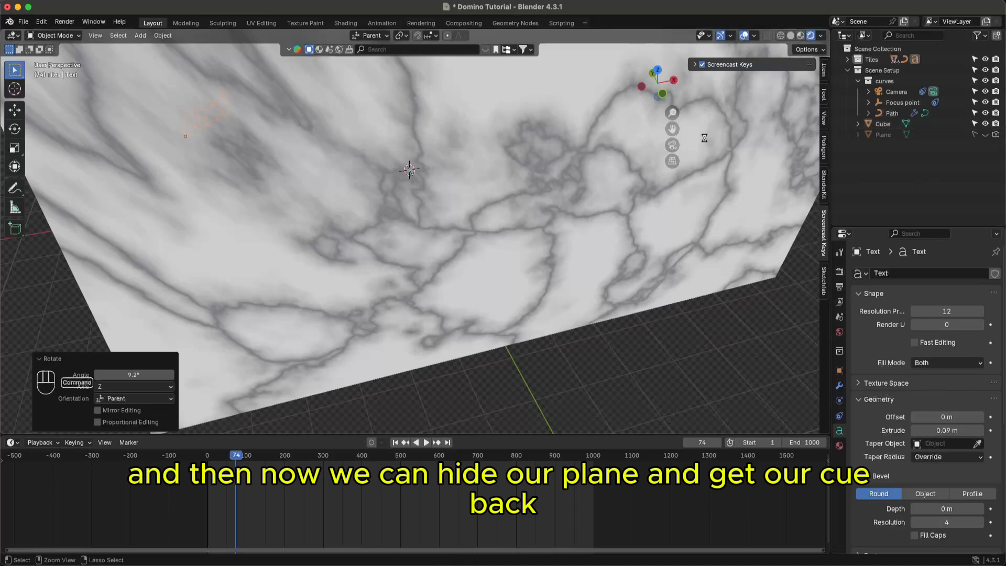
pyautogui.press('super+s')
# - Play the animation through the scene camera, stopping at frame 113
pyautogui.click(672, 145)
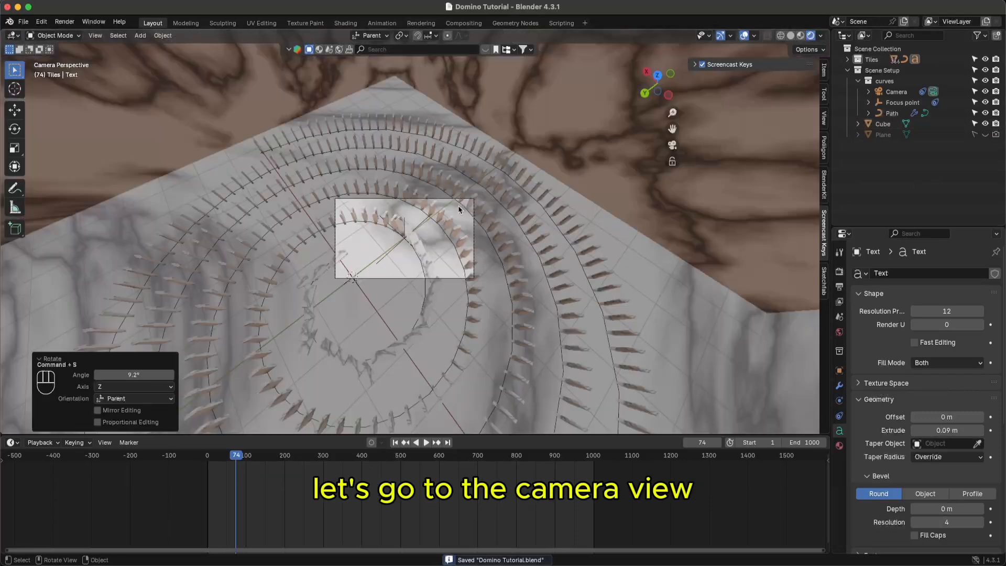
pyautogui.press('space')
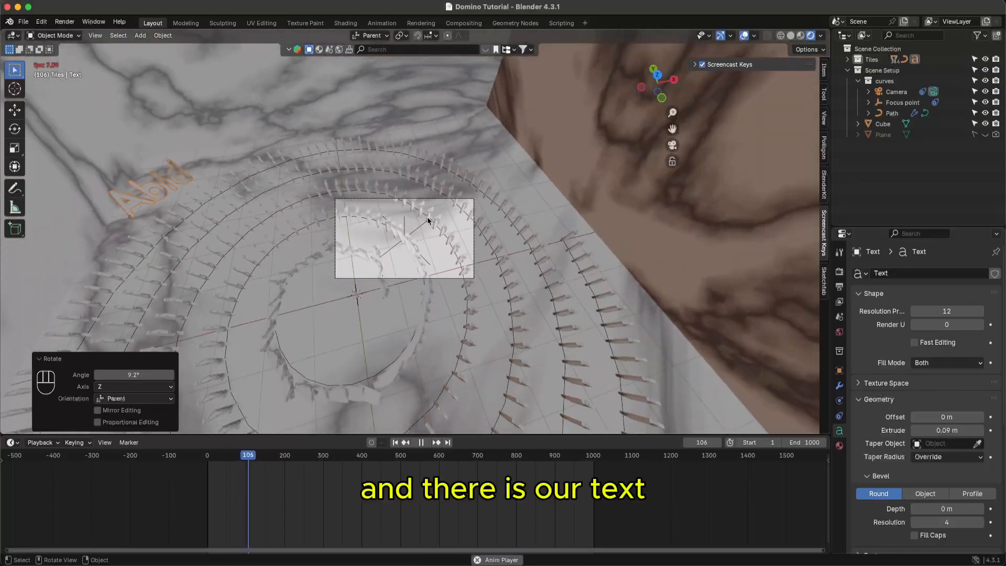
pyautogui.press('space')
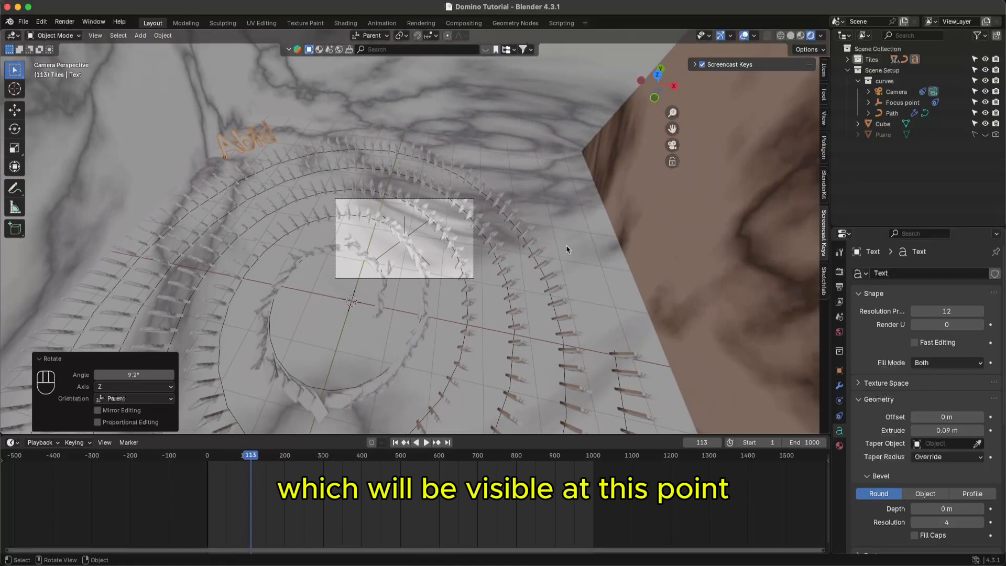
# - Place the Abid text about 10.9 m along X beside the outer rings, turned −95.5° about Z
pyautogui.click(250, 145)
pyautogui.press('g')
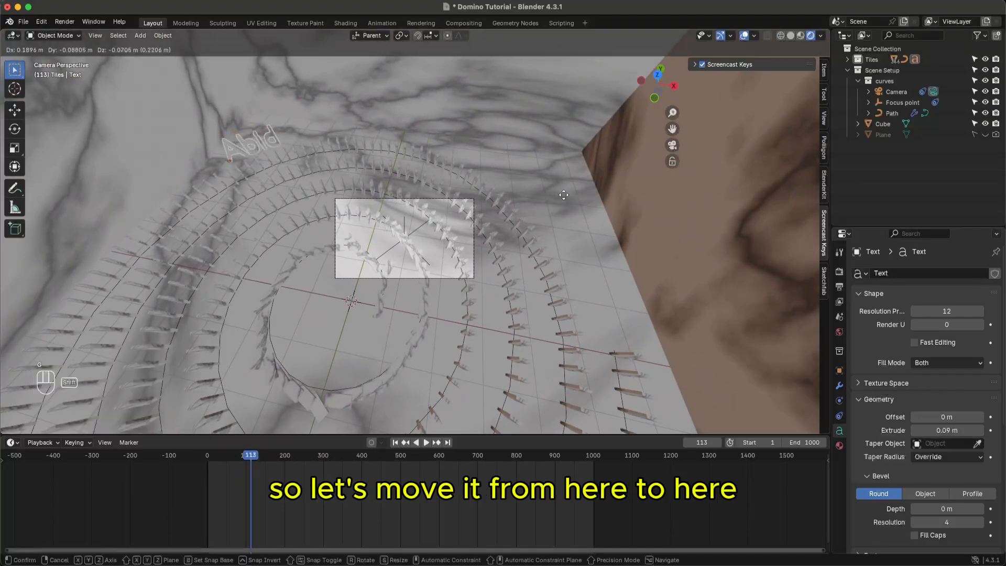
pyautogui.hotkey('shift', 'z')
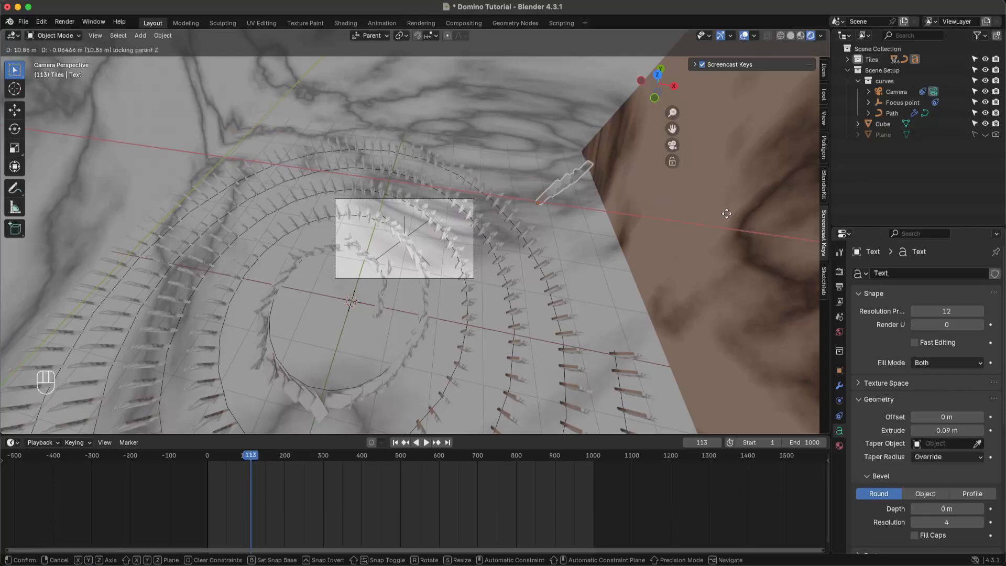
pyautogui.click(728, 217)
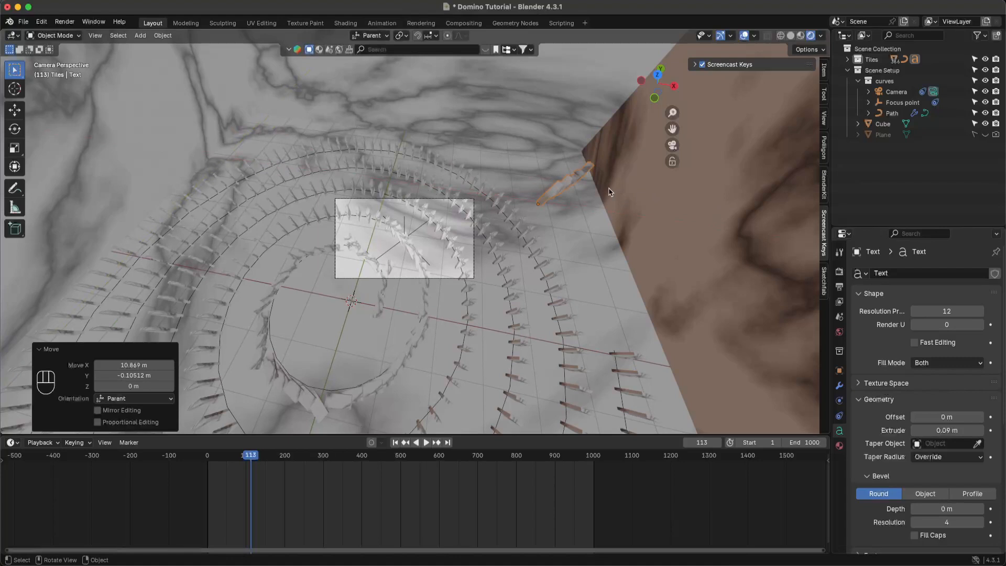
pyautogui.press('r')
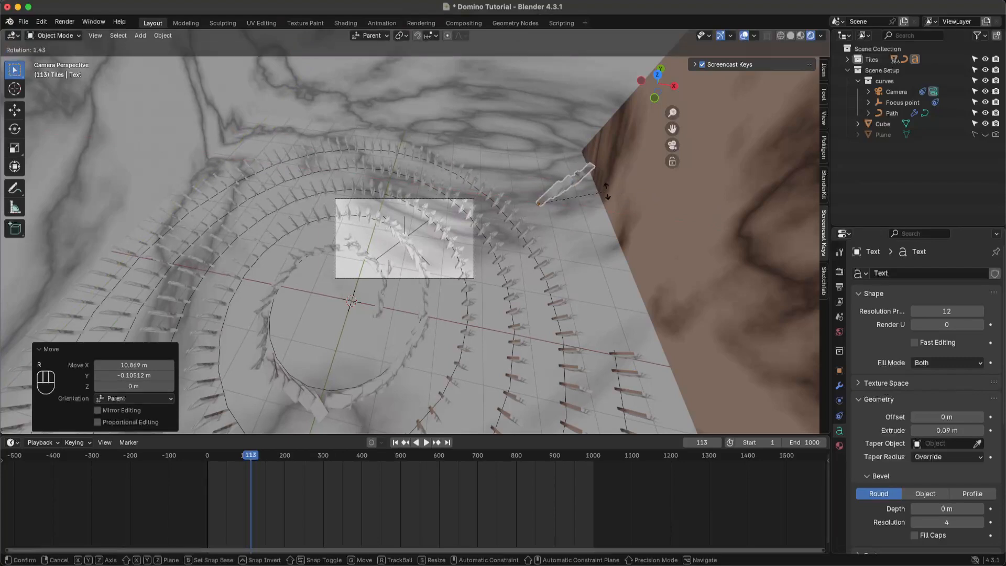
pyautogui.hotkey('shift', 'z')
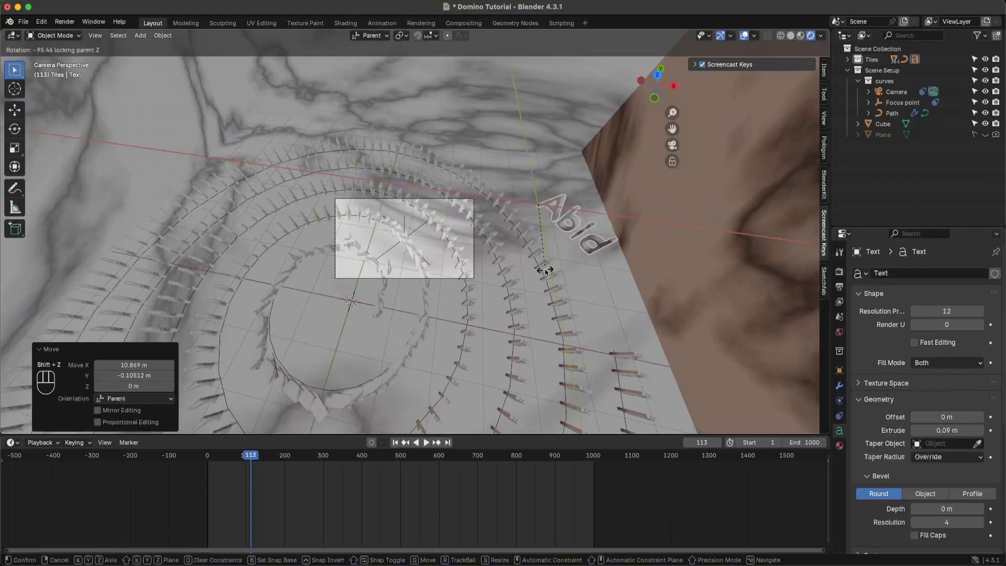
pyautogui.click(561, 233)
pyautogui.press('g')
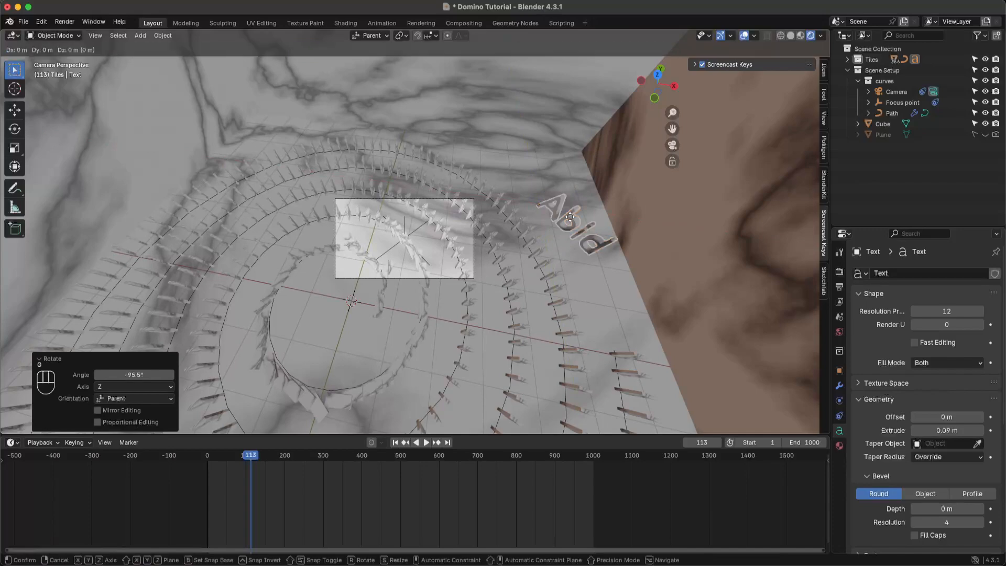
pyautogui.hotkey('shift', 'z')
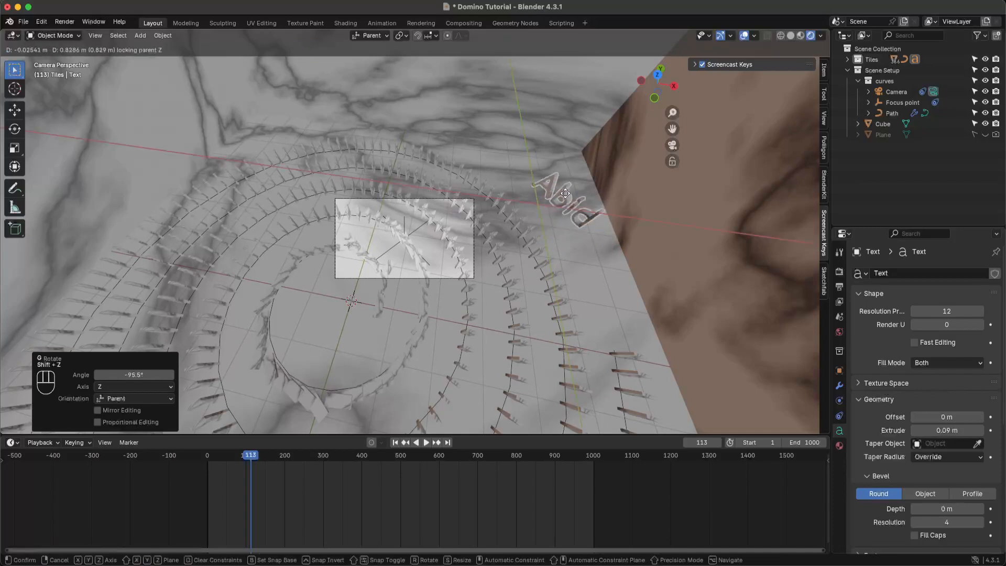
pyautogui.click(574, 237)
# - Save, play the animation and scrub through frames 871–941 near the end
pyautogui.click(572, 234)
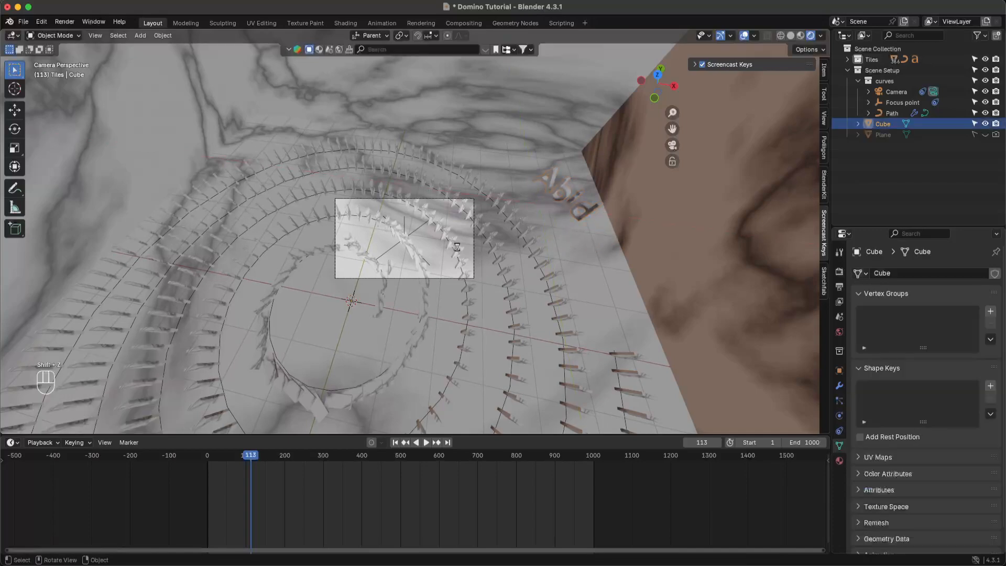
pyautogui.press('super+s')
pyautogui.press('space')
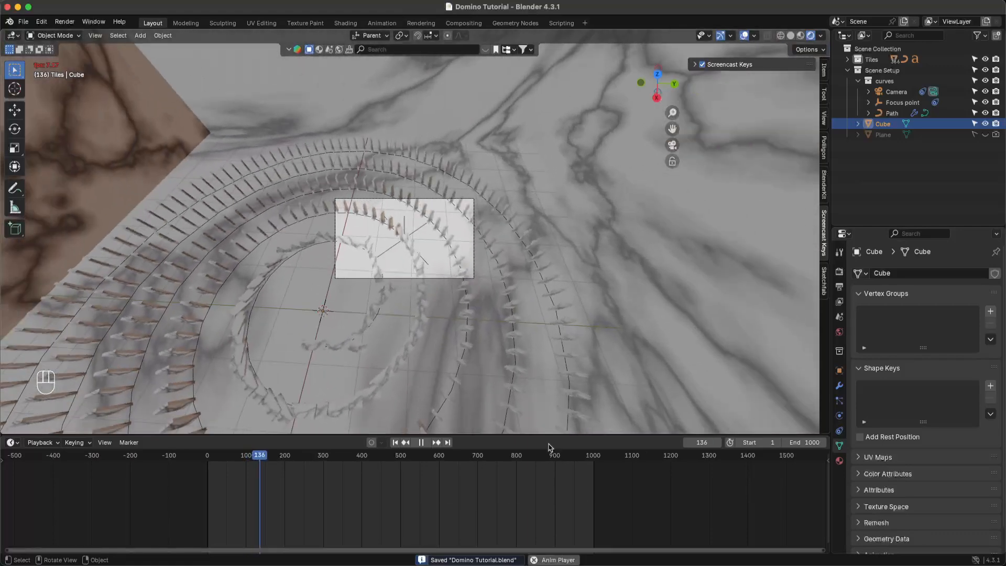
pyautogui.click(546, 456)
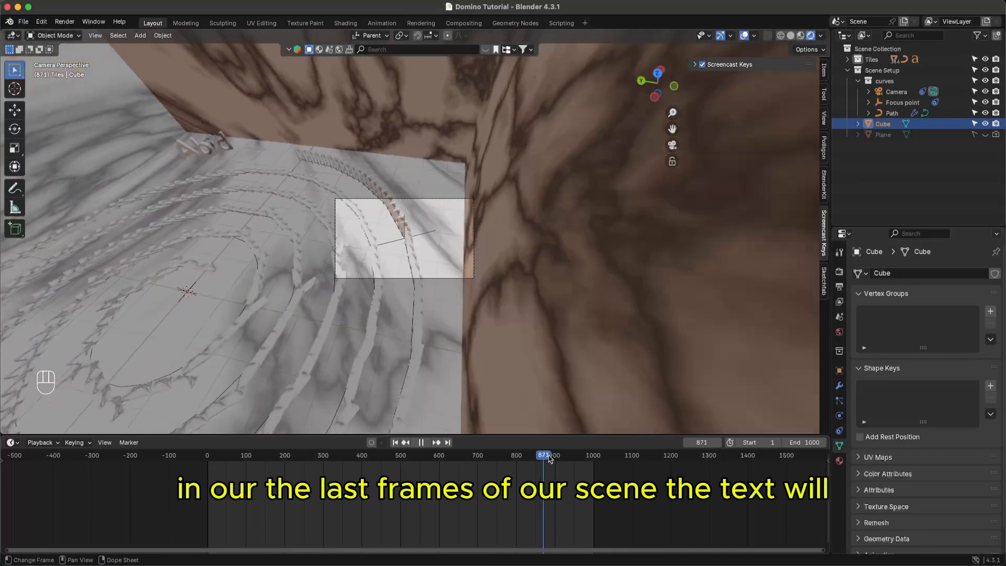
pyautogui.moveTo(549, 455); pyautogui.dragTo(574, 457)
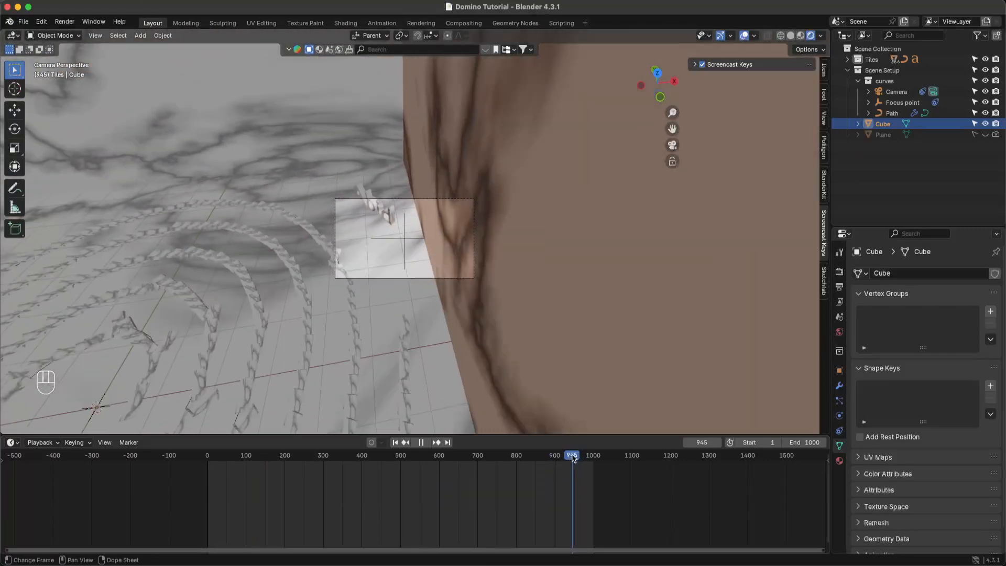
pyautogui.press('space')
pyautogui.press('space')
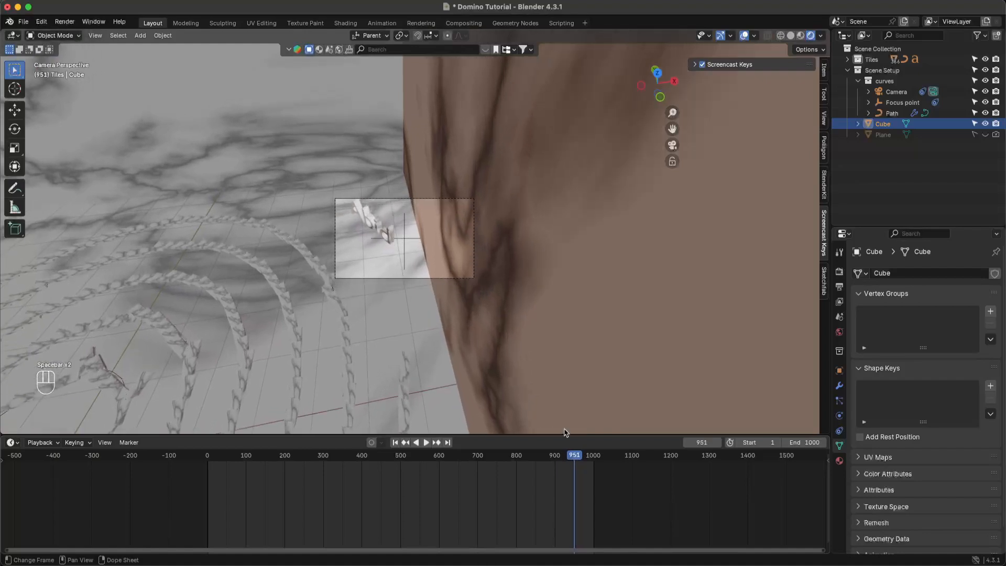
# - Scrub back past frames 706 and 547 to rest on frame 657, and save
pyautogui.moveTo(490, 455)
pyautogui.mouseDown()
pyautogui.moveTo(498, 455)
pyautogui.moveTo(474, 455)
pyautogui.moveTo(490, 455)
pyautogui.mouseUp()
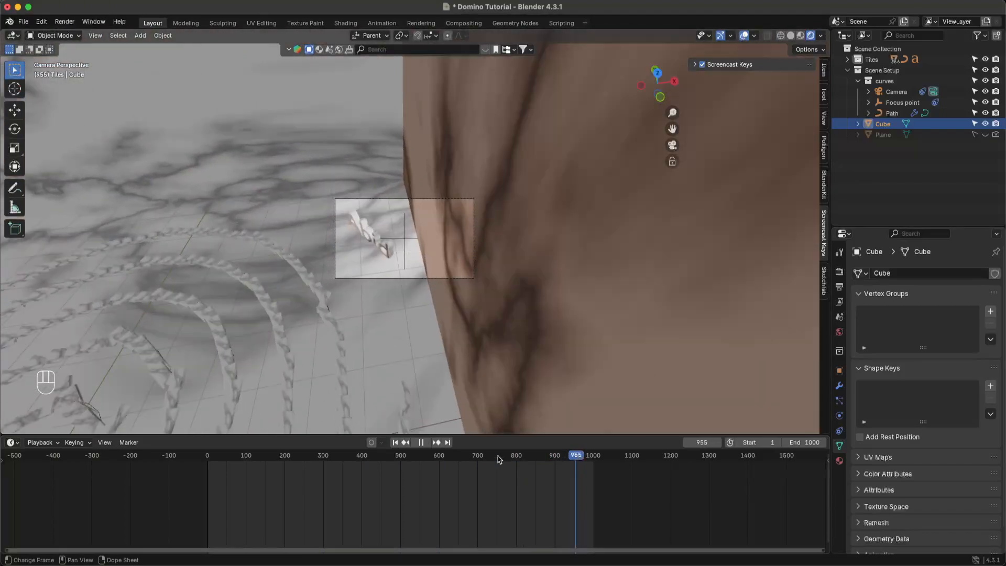
pyautogui.moveTo(499, 460); pyautogui.dragTo(464, 459)
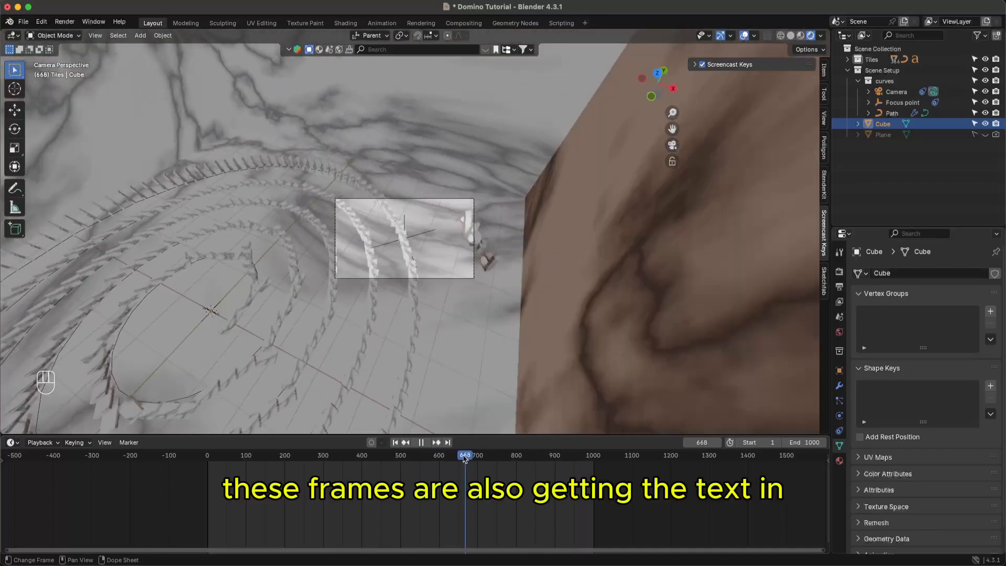
pyautogui.moveTo(462, 458); pyautogui.dragTo(460, 457)
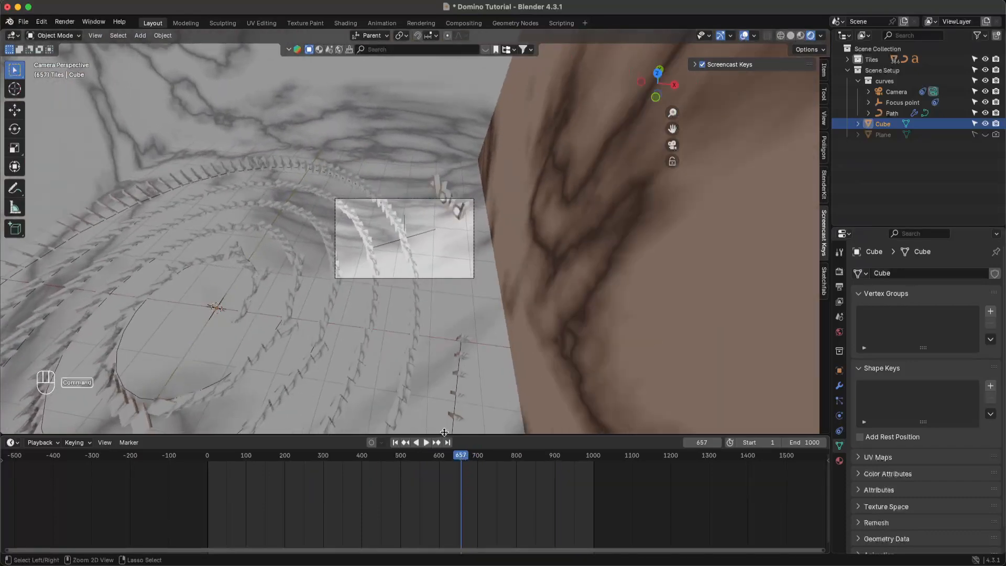
pyautogui.press('super+s')
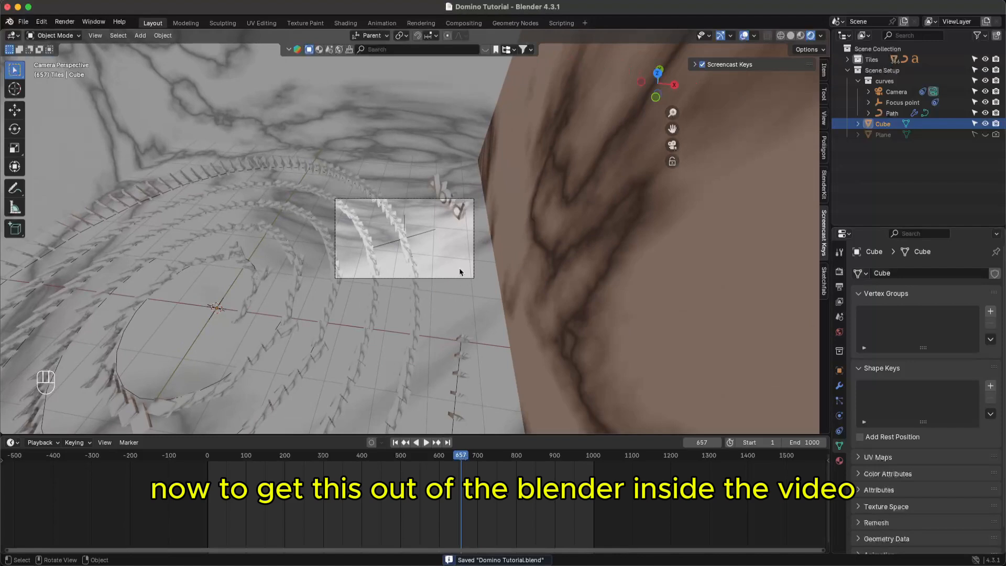
pyautogui.press('super+s')
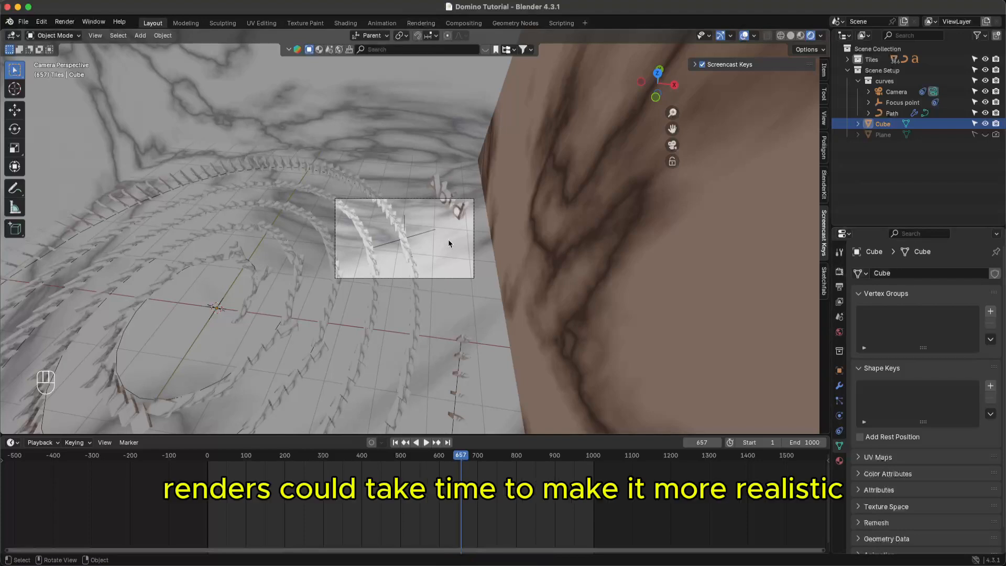
# - Set the render engine to Cycles with GPU Compute as the device, and save
pyautogui.click(839, 272)
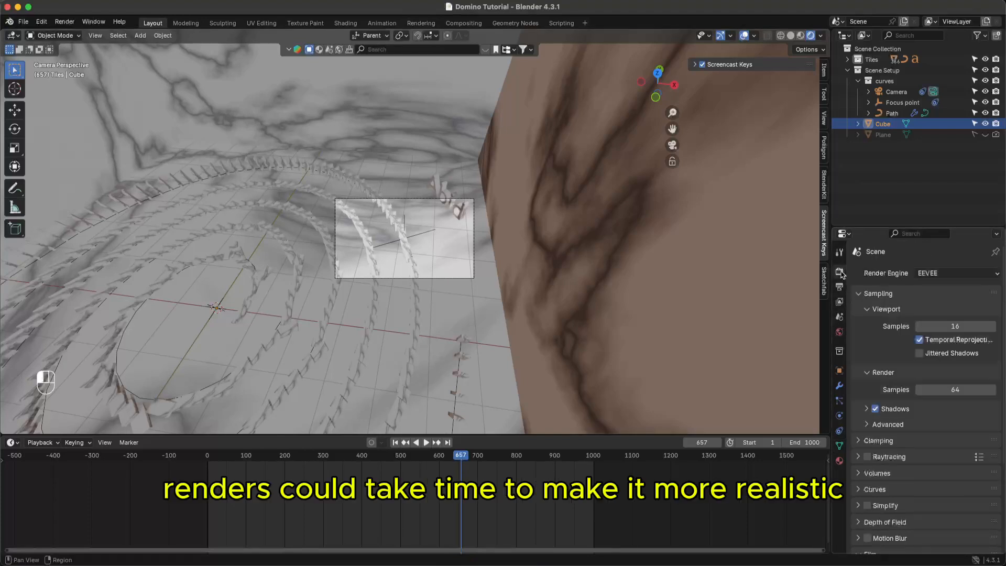
pyautogui.click(948, 273)
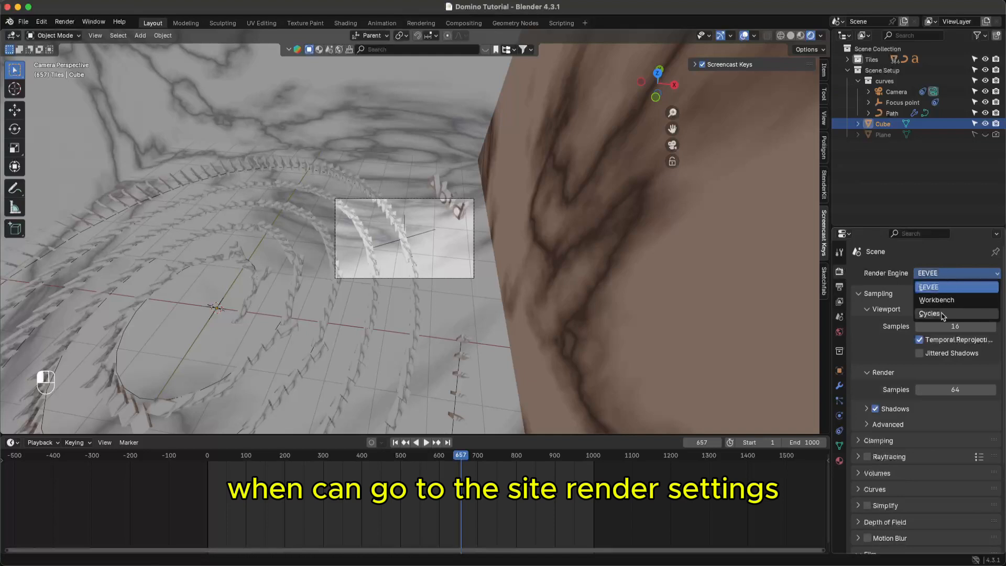
pyautogui.click(936, 273)
pyautogui.click(938, 317)
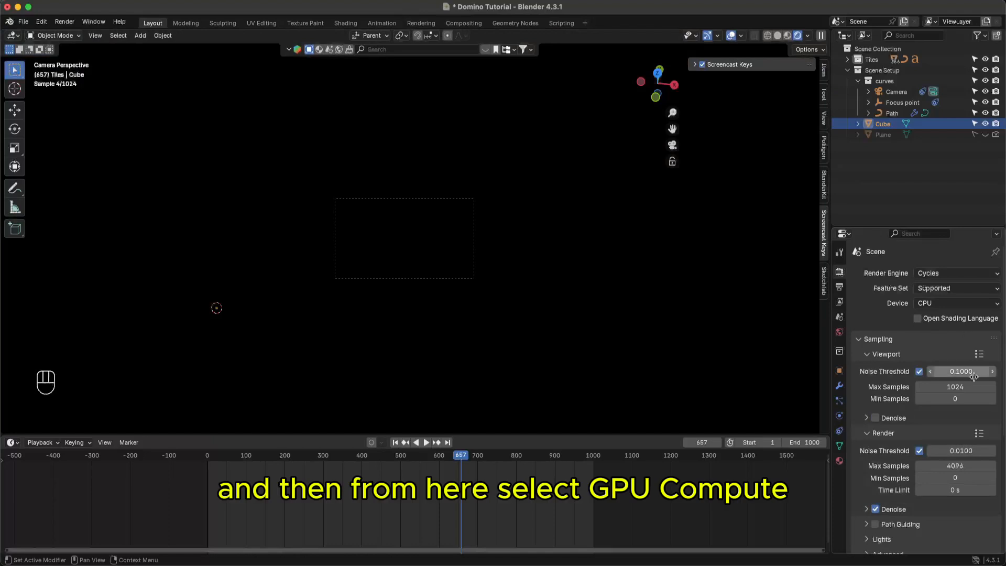
pyautogui.click(942, 305)
pyautogui.click(938, 331)
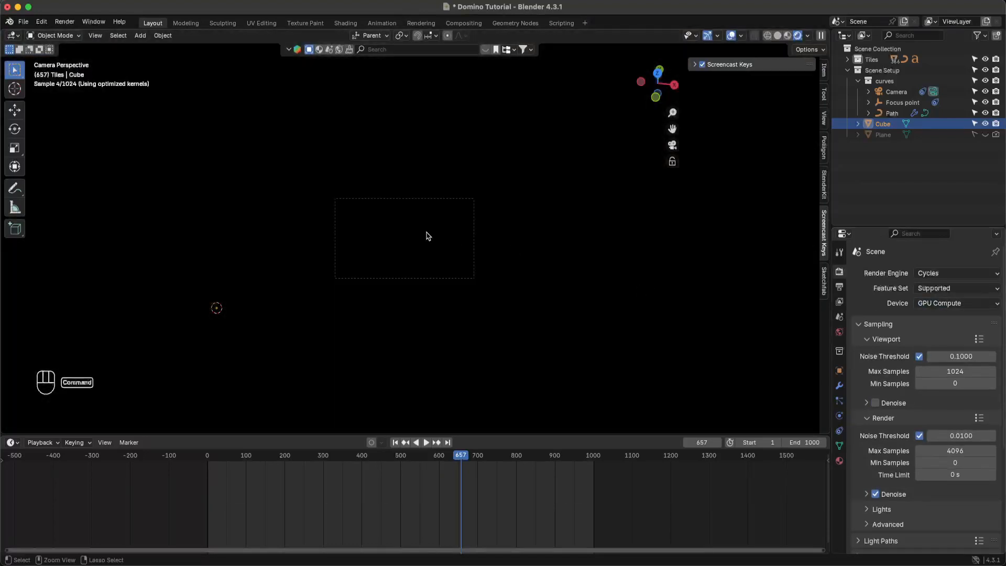
pyautogui.press('super+s')
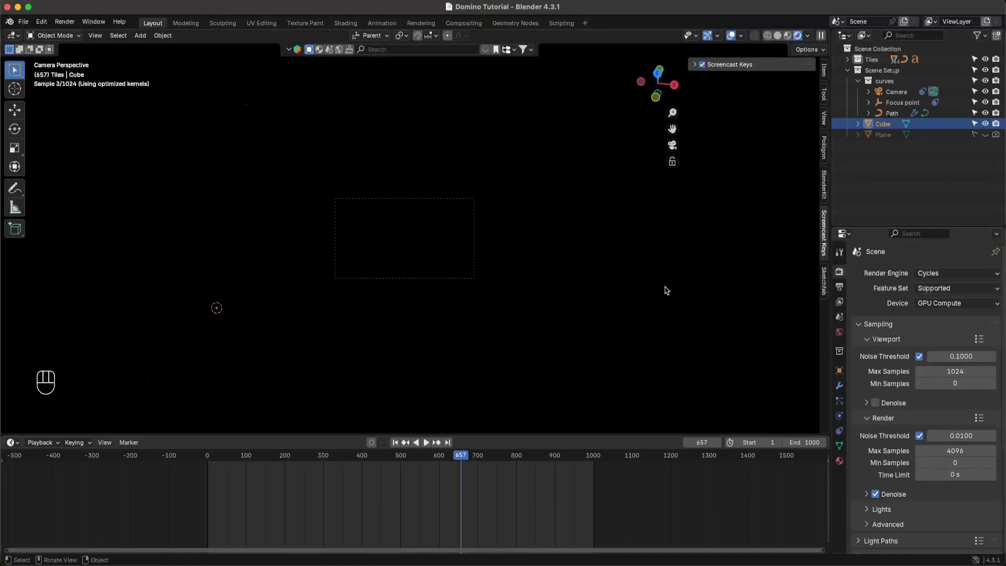
# - Enable viewport denoising and set the render noise threshold to 0.1
pyautogui.click(876, 404)
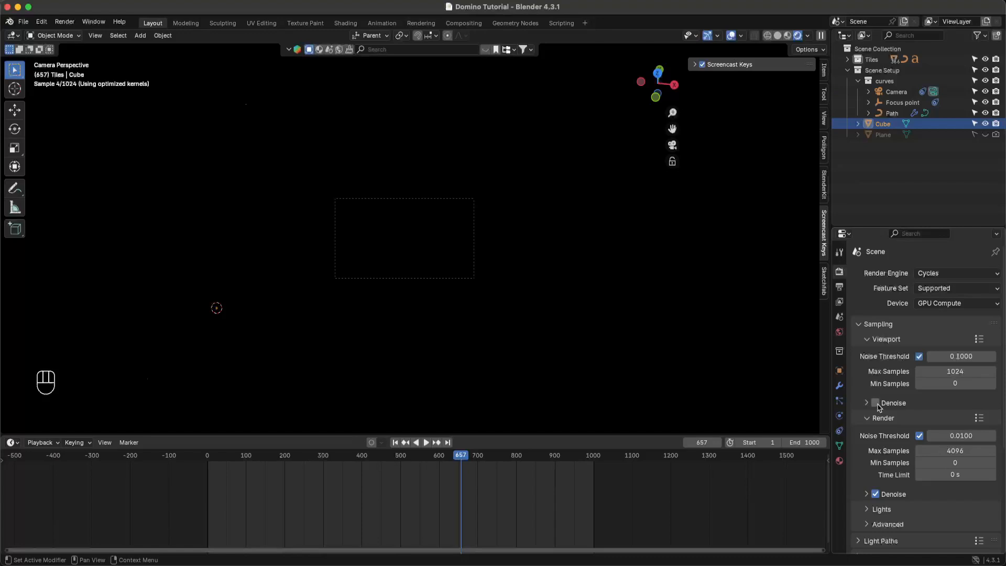
pyautogui.doubleClick(959, 356)
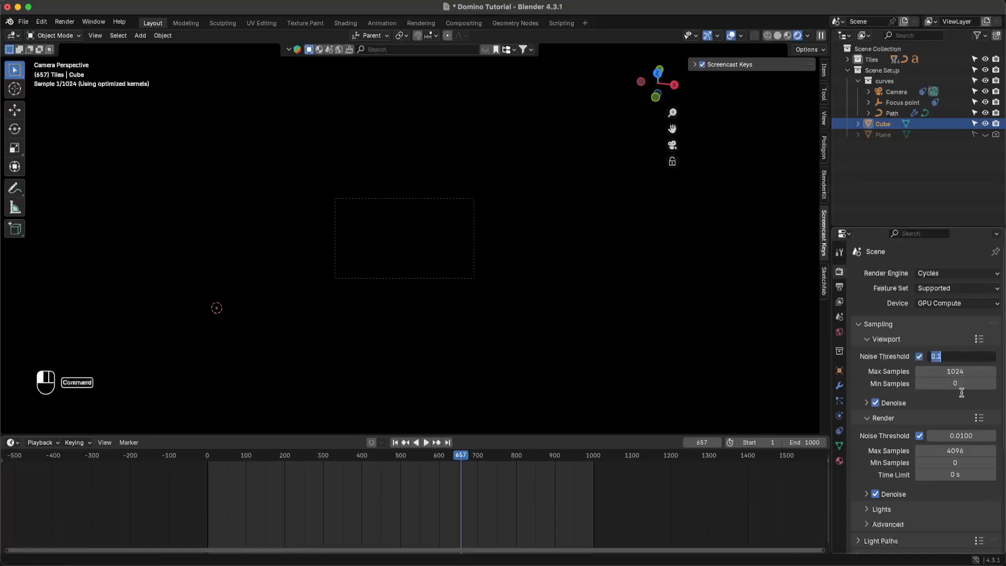
pyautogui.doubleClick(958, 435)
pyautogui.click(956, 439)
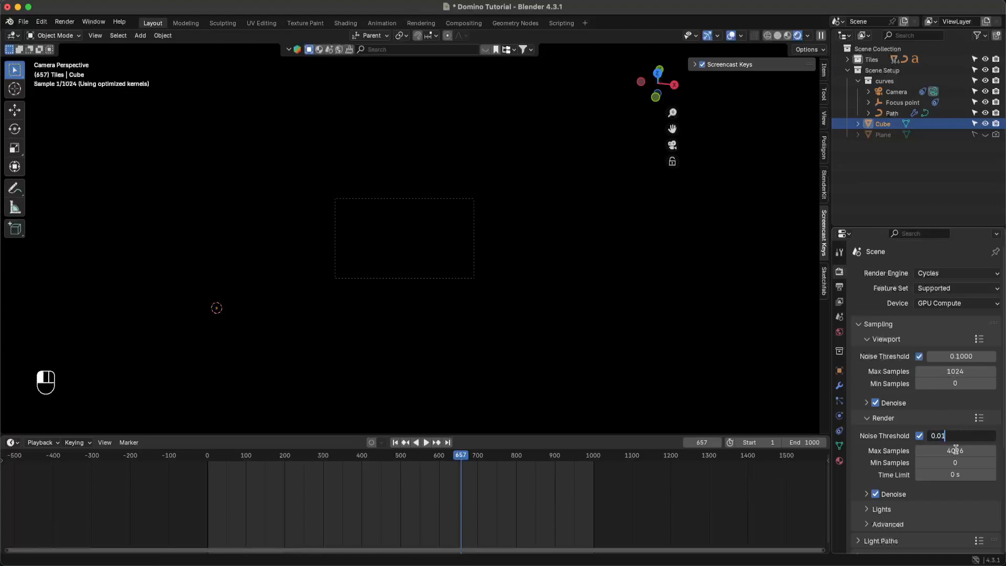
pyautogui.click(963, 357)
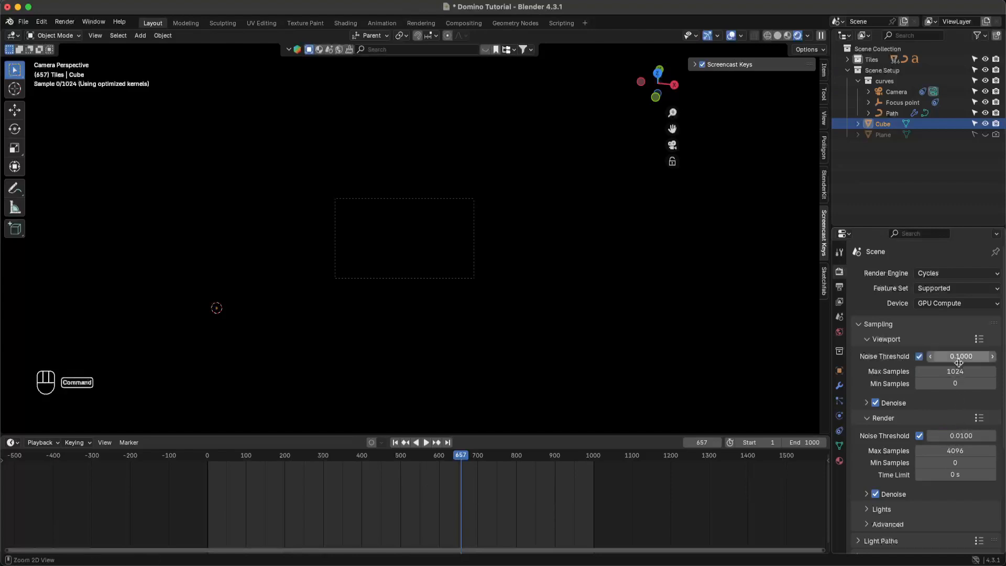
pyautogui.click(961, 358)
pyautogui.press('super+c')
pyautogui.click(951, 435)
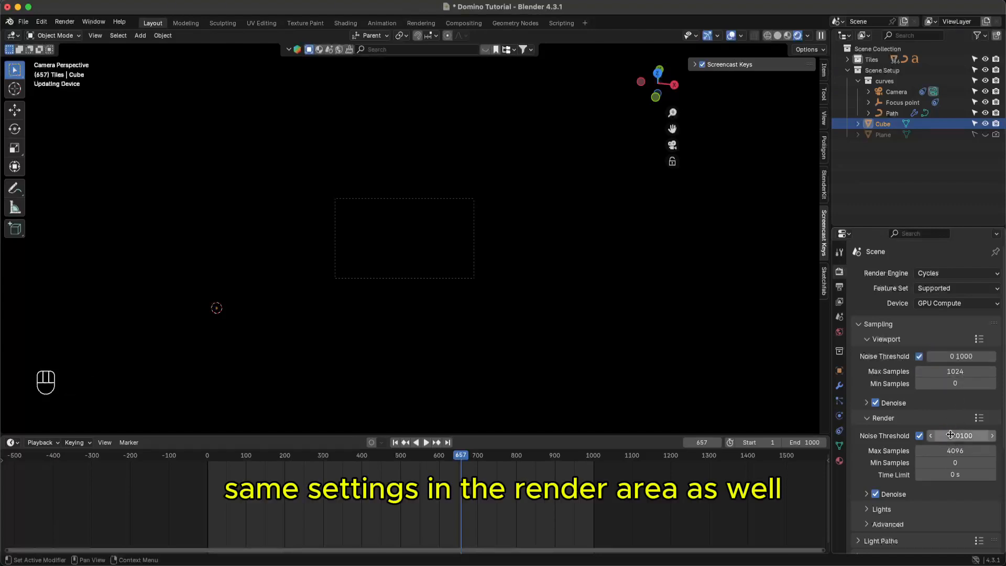
pyautogui.doubleClick(950, 435)
pyautogui.press('super+v')
pyautogui.press('Return')
# - Set render max samples to 1024 and confirm Cycles remains the render engine
pyautogui.click(949, 371)
pyautogui.press('super+c')
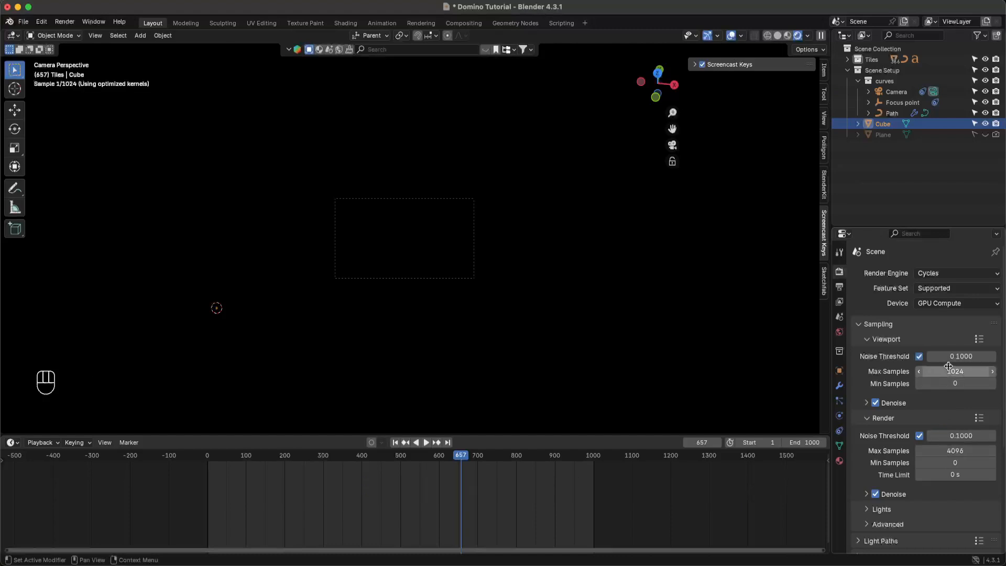
pyautogui.click(948, 454)
pyautogui.press('super+v')
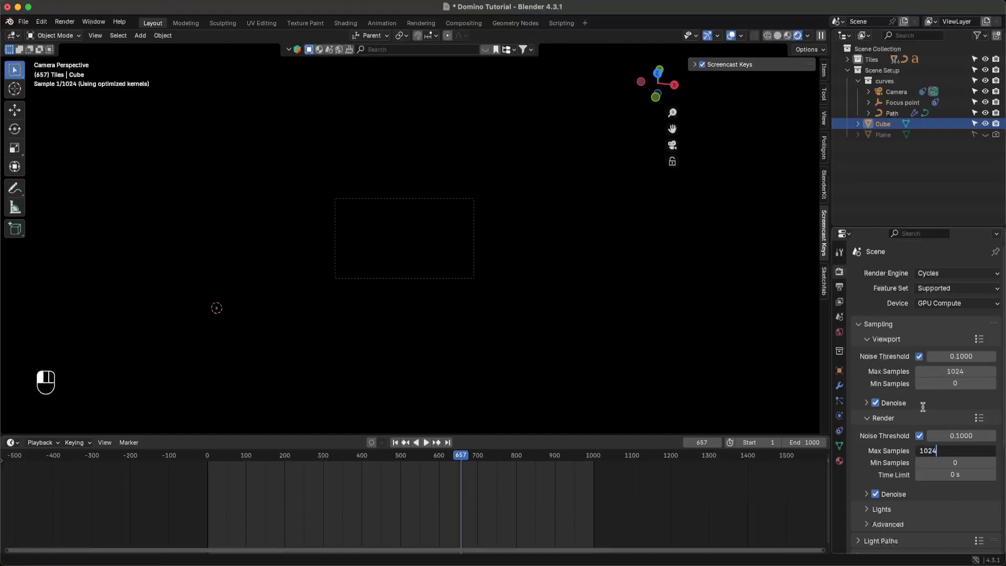
pyautogui.press('Return')
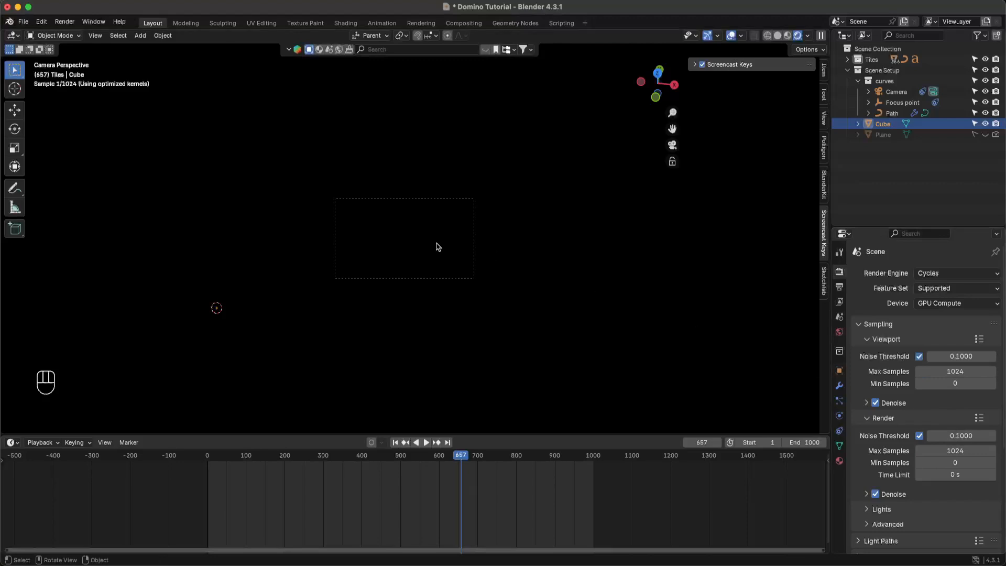
pyautogui.scroll(5, 439, 247)
pyautogui.scroll(1, 432, 266)
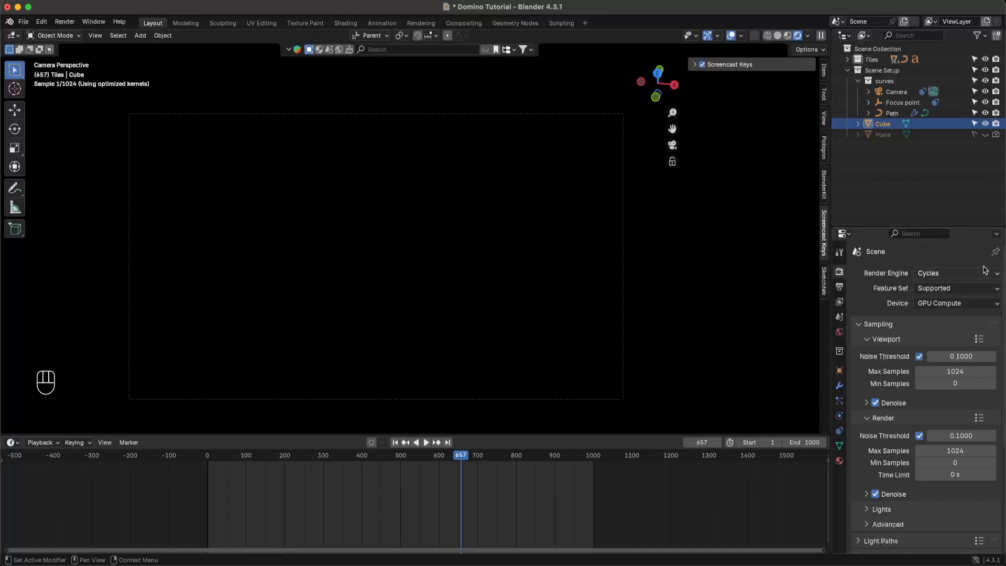
pyautogui.click(948, 273)
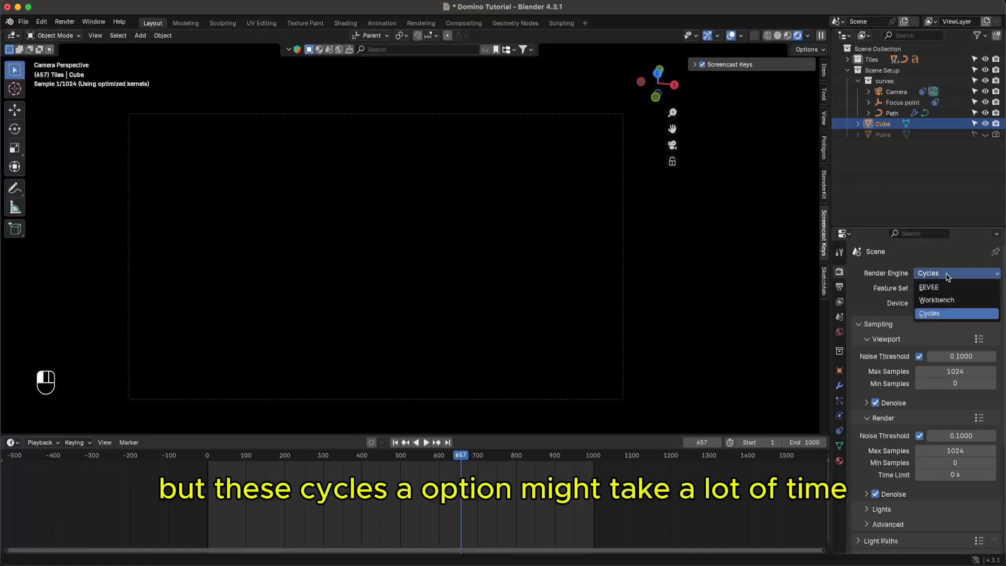
pyautogui.click(942, 314)
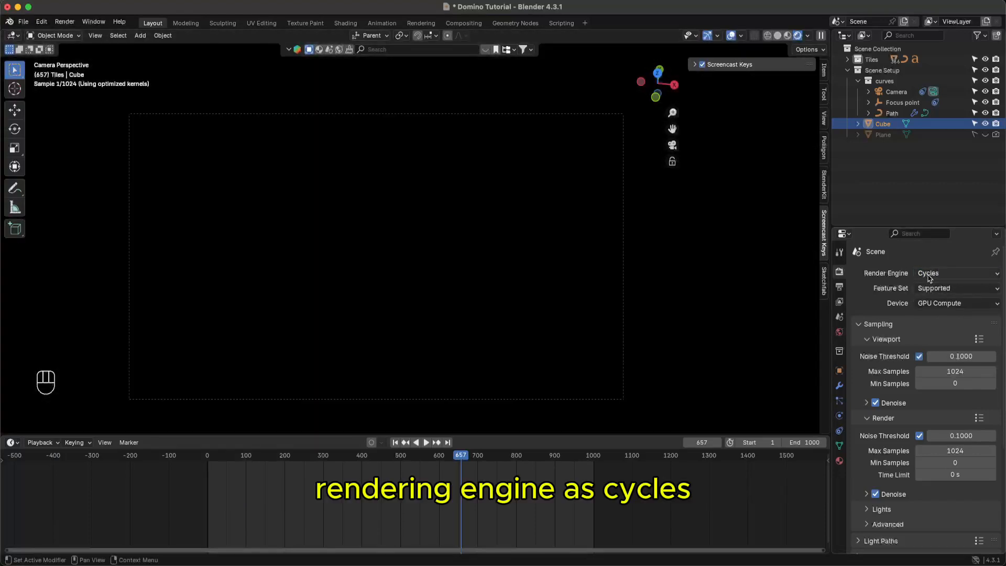
pyautogui.click(950, 274)
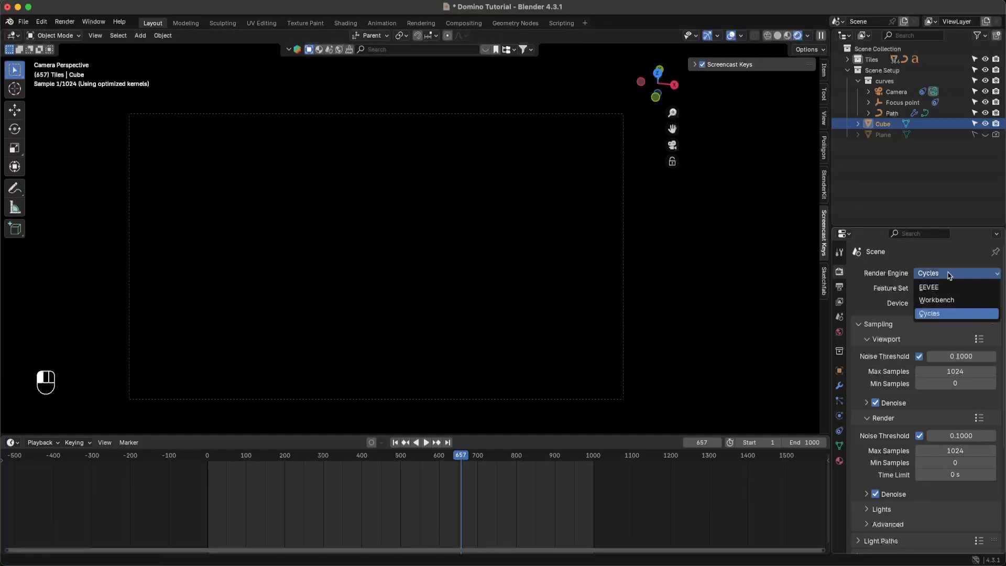
pyautogui.click(949, 274)
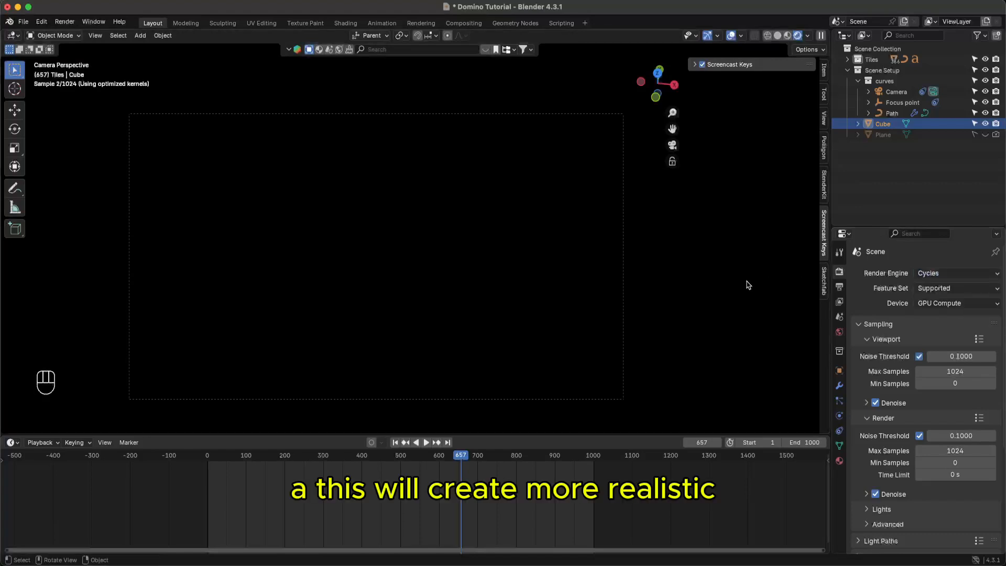
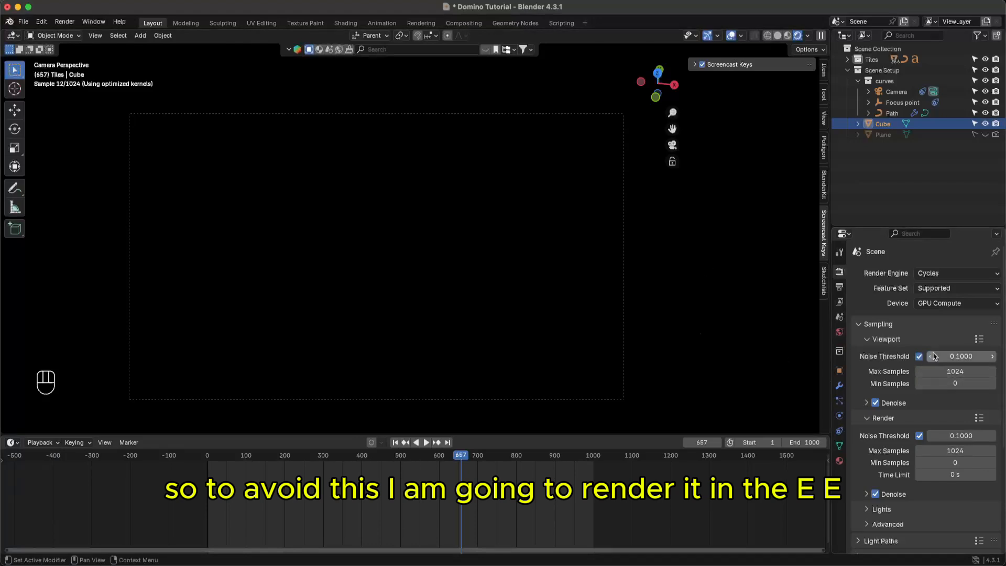
# - Change the Render Engine to EEVEE and save Domino Tutorial.blend
pyautogui.click(938, 273)
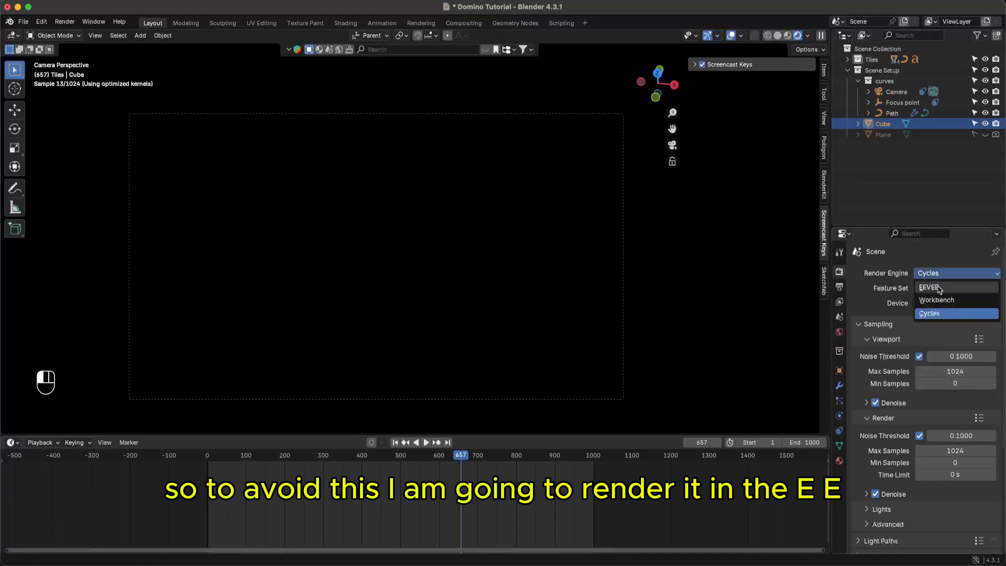
pyautogui.click(939, 288)
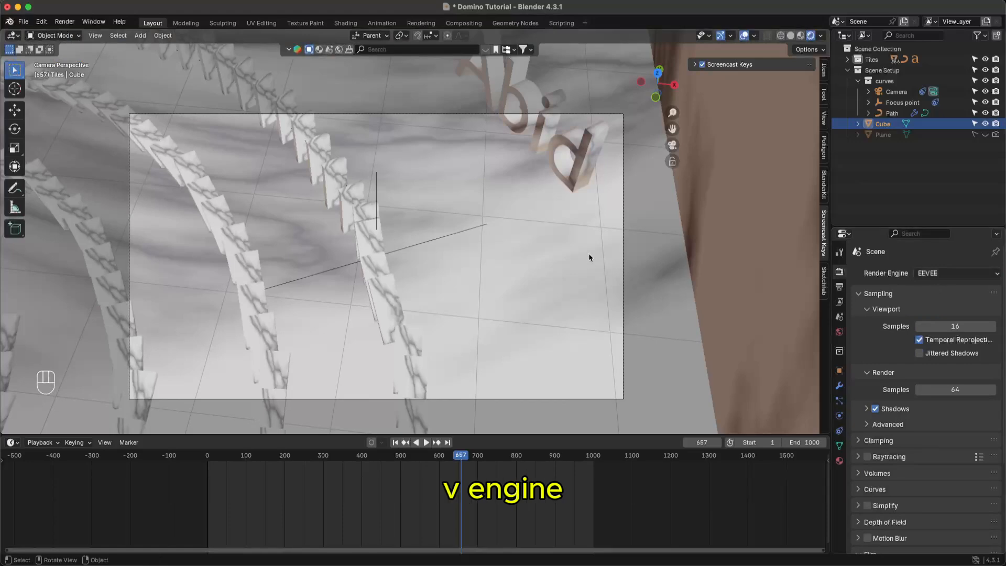
pyautogui.scroll(-4, 528, 280)
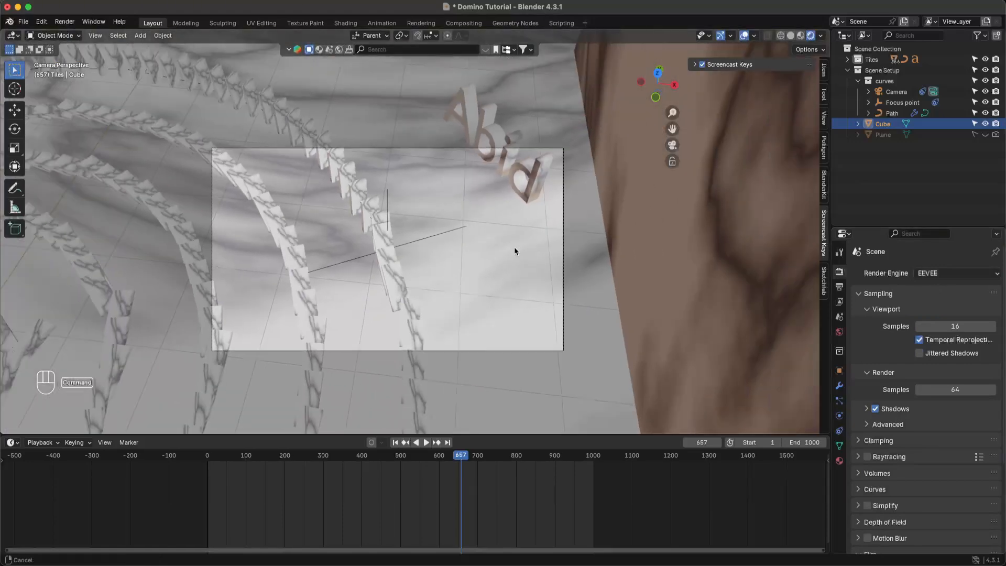
pyautogui.scroll(-1, 512, 262)
pyautogui.press('super+s')
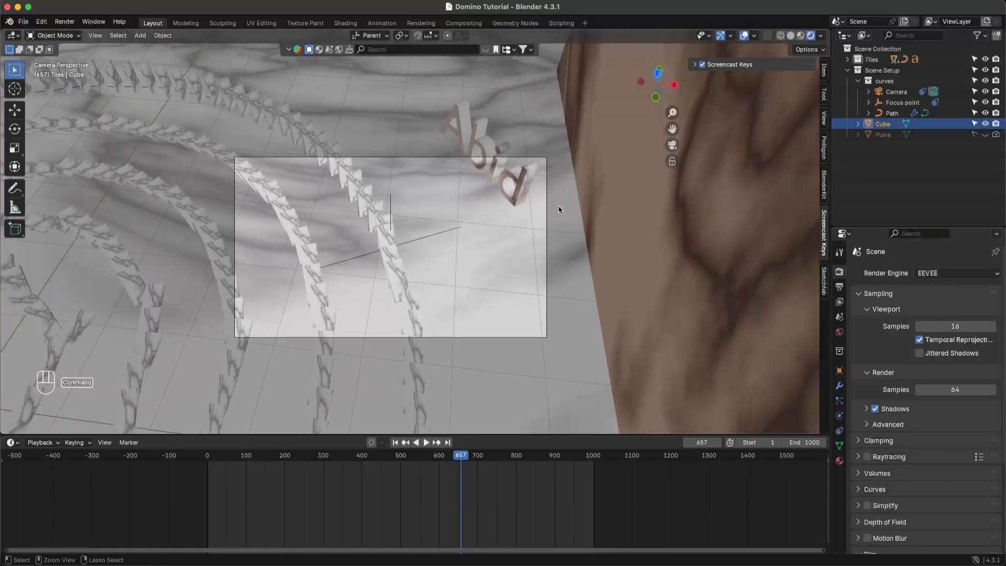
pyautogui.scroll(-2, 559, 210)
pyautogui.scroll(-2, 551, 226)
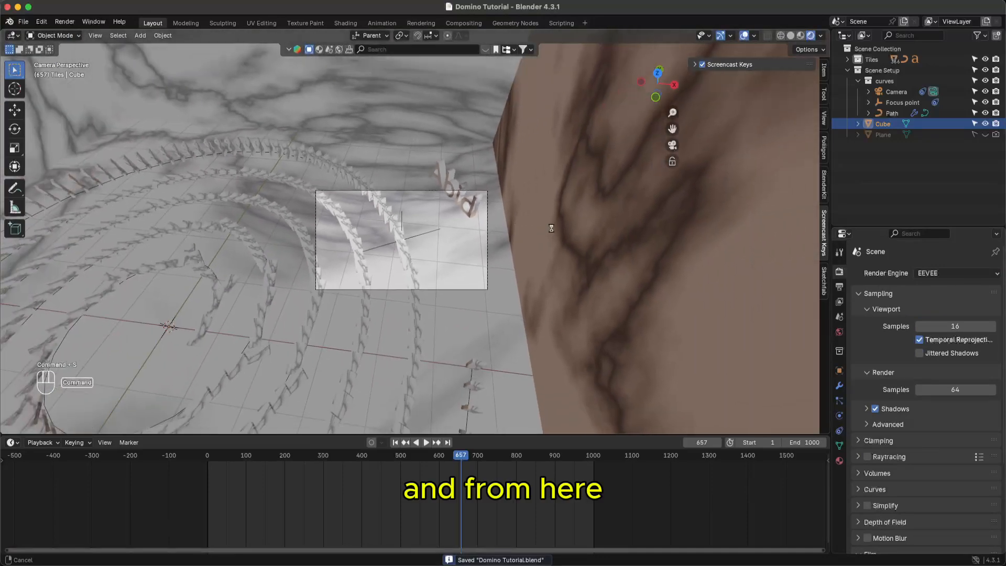
pyautogui.press('super+s')
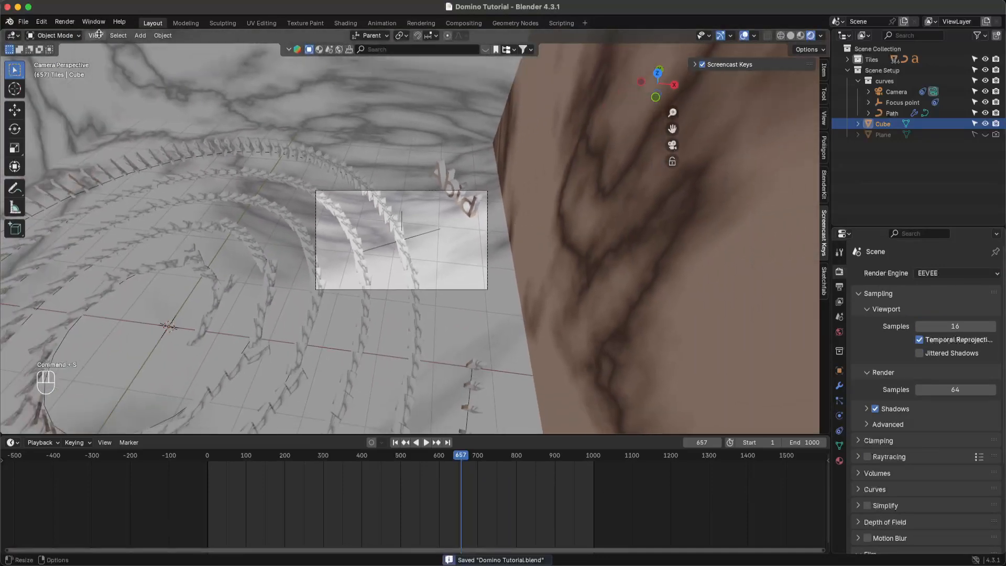
pyautogui.keyDown('super'); pyautogui.moveTo(264, 260); pyautogui.dragTo(258, 279, button='middle'); pyautogui.keyUp('super')
pyautogui.scroll(-1, 257, 277)
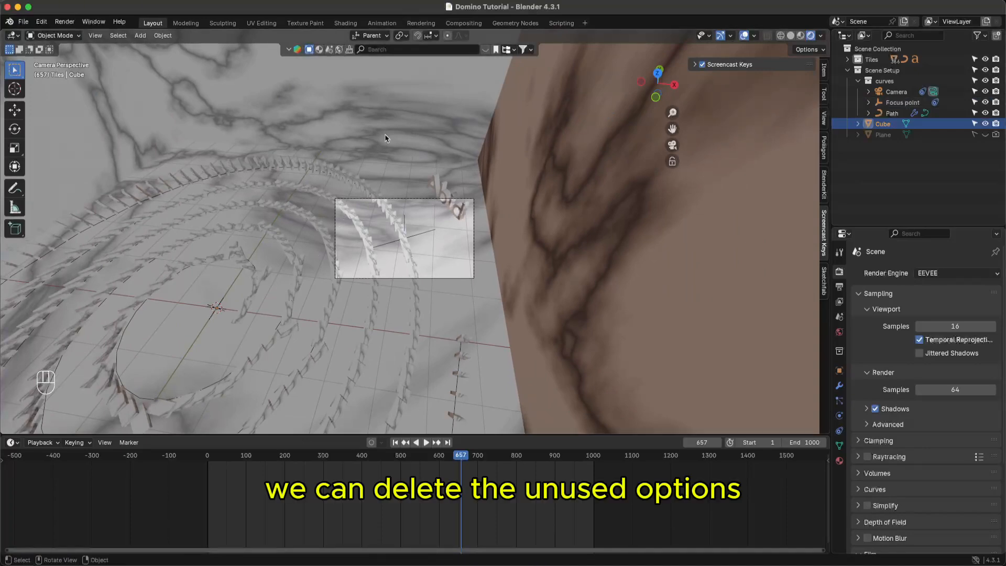
pyautogui.press('super')
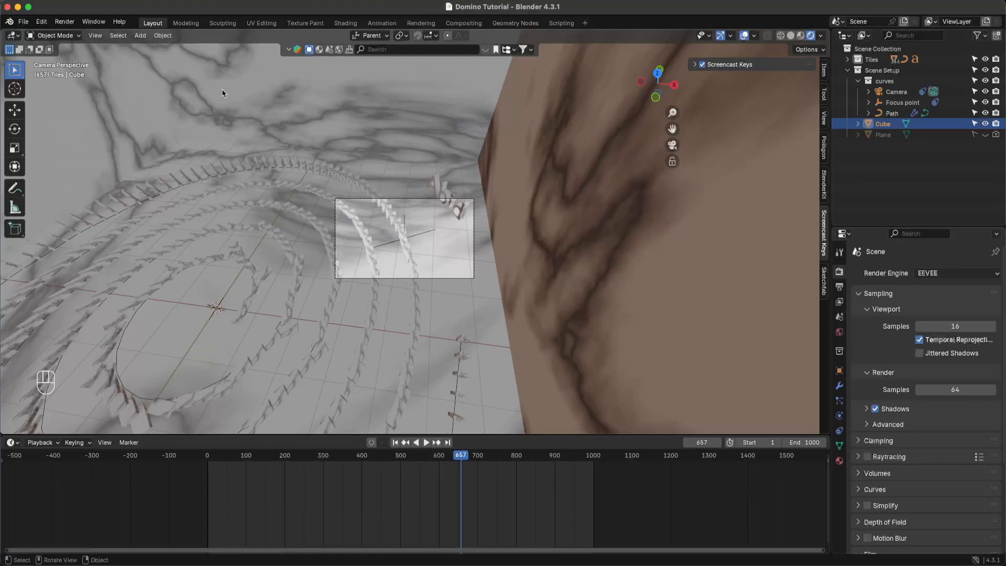
pyautogui.click(487, 145)
pyautogui.press('super')
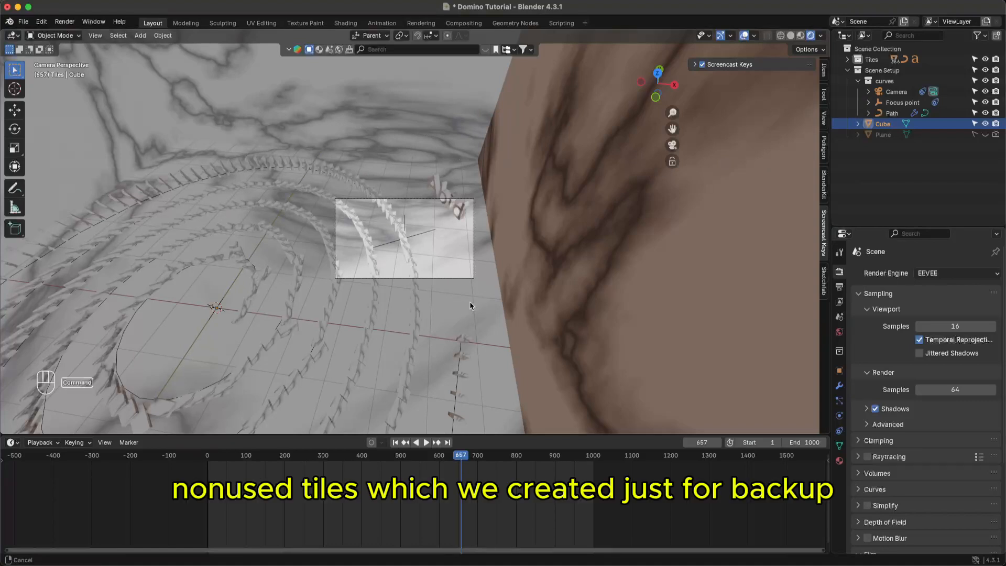
pyautogui.press('super+s')
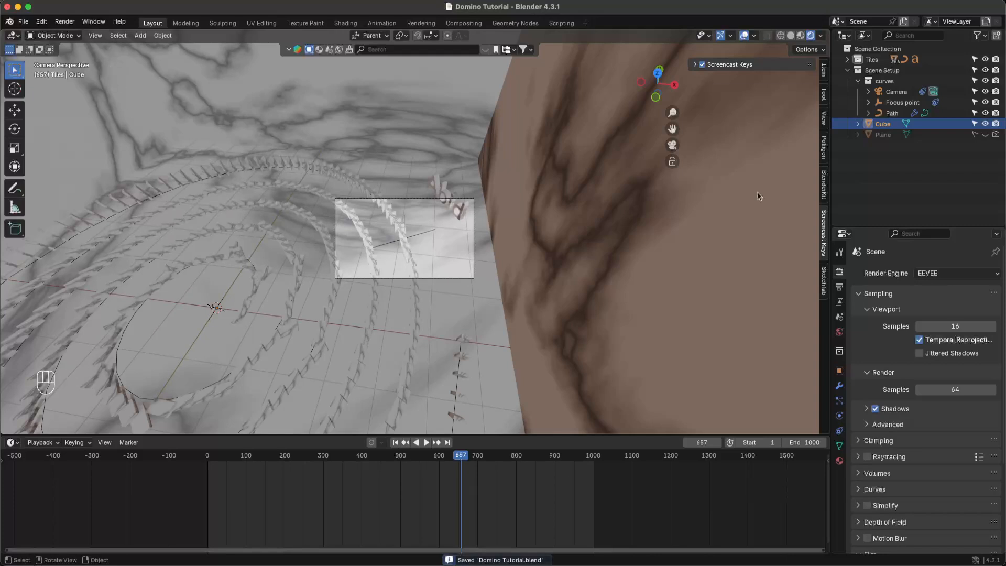
# - Hide the marble Cube from the viewport and select the backup domino tiles on the right
pyautogui.click(985, 123)
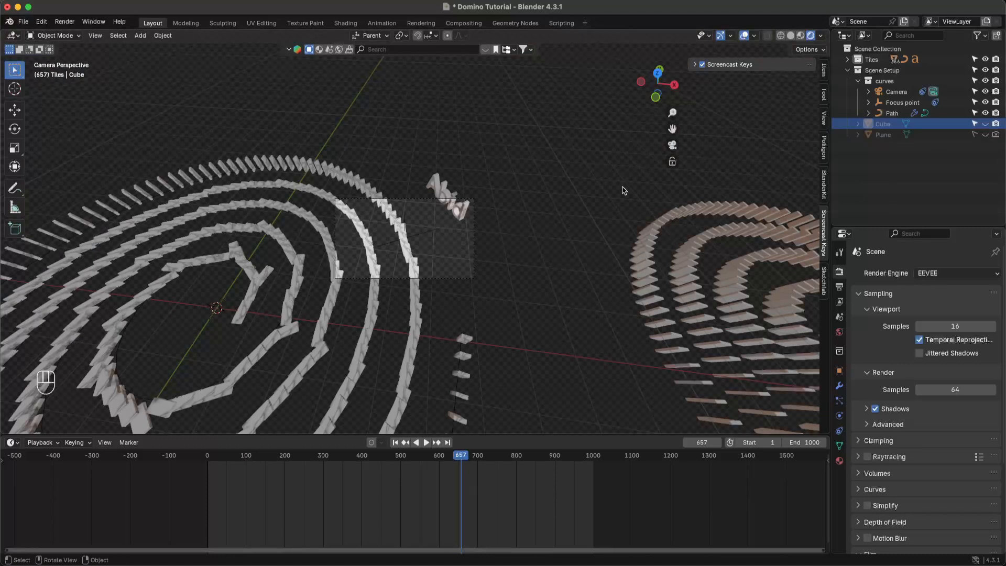
pyautogui.click(685, 249)
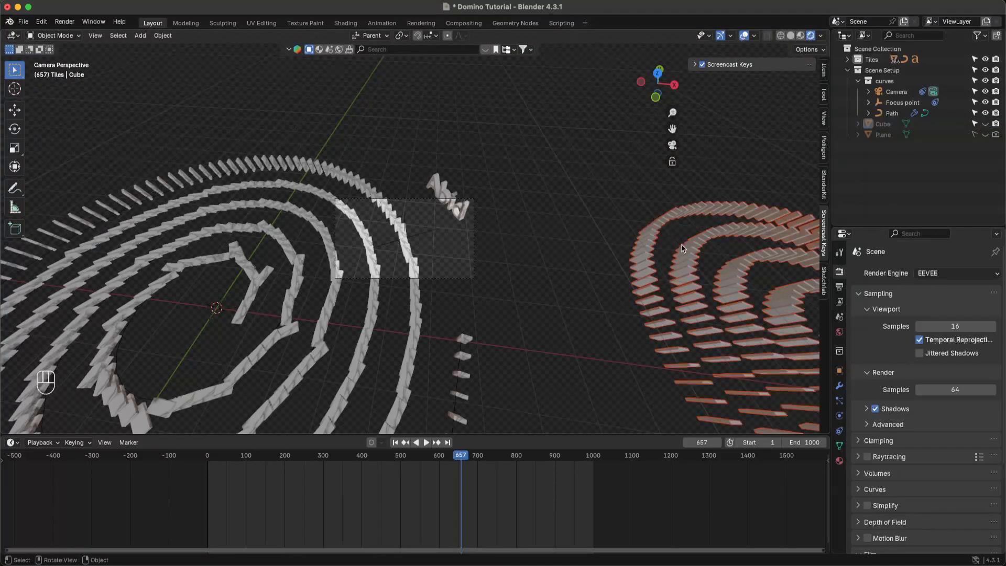
pyautogui.press('x')
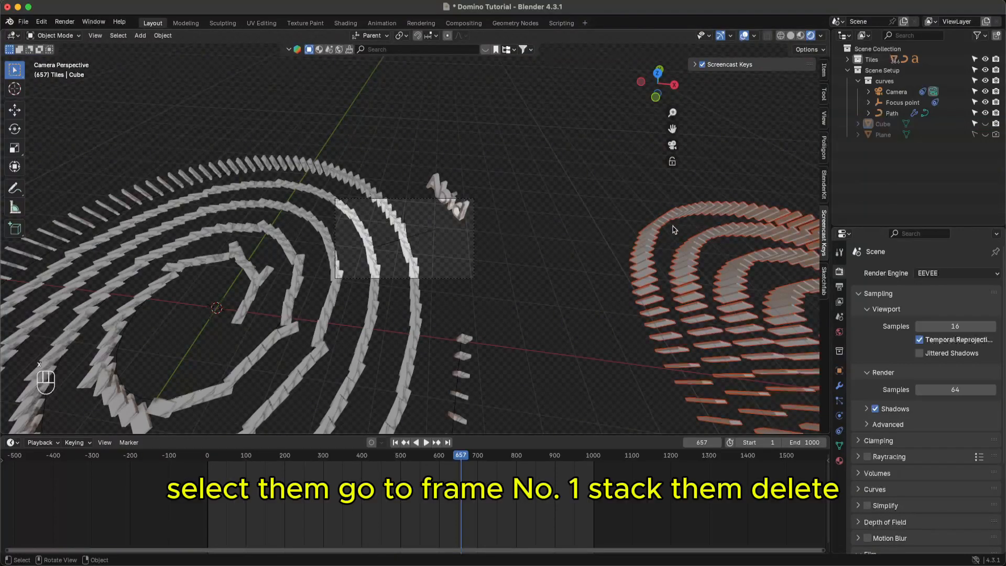
pyautogui.click(573, 260)
# - Return to frame 1, delete the backup domino tiles, and save the file
pyautogui.hotkey('shift', 'Left')
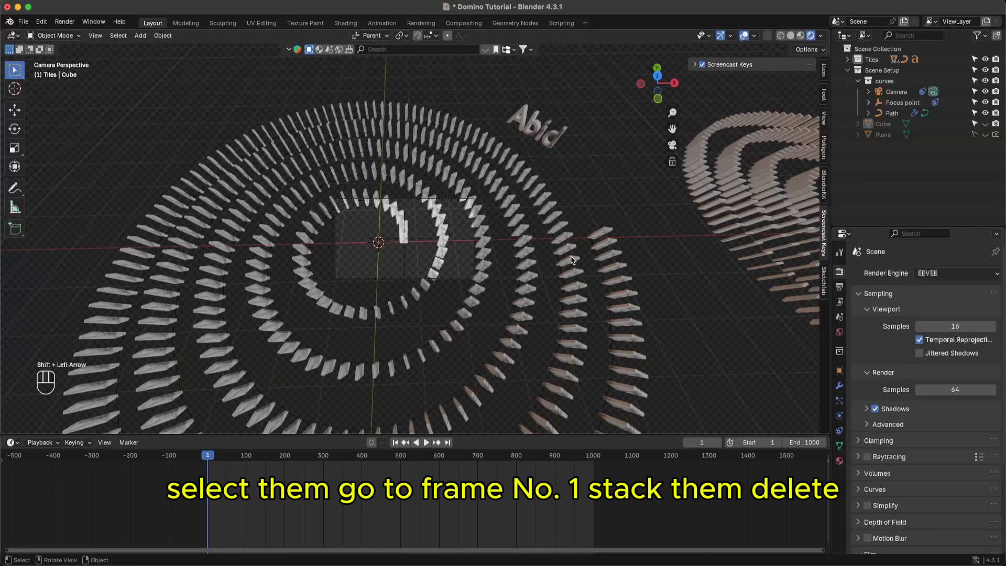
pyautogui.click(724, 225)
pyautogui.press('x')
pyautogui.click(683, 233)
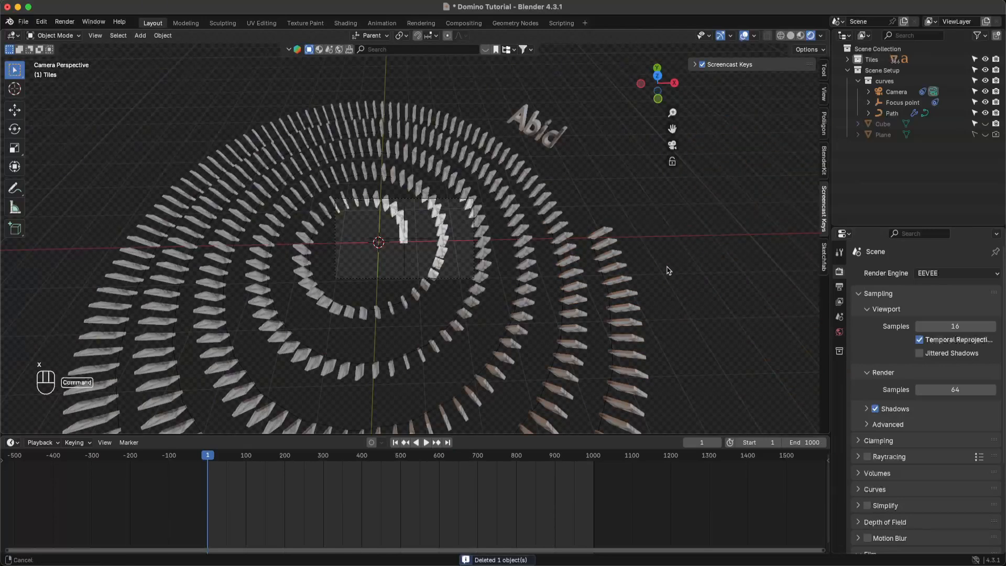
pyautogui.press('super+s')
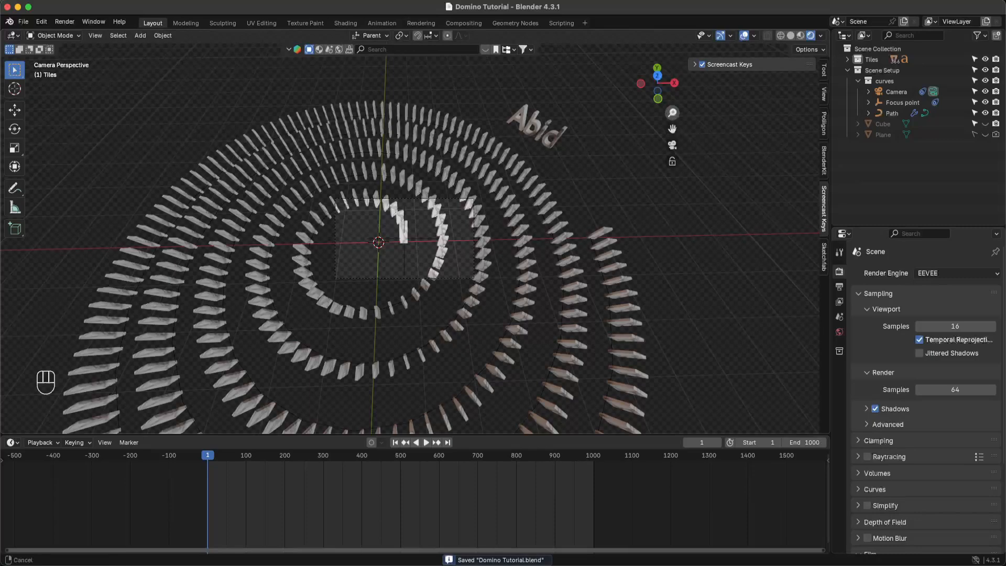
pyautogui.moveTo(672, 113)
pyautogui.mouseDown()
pyautogui.moveTo(672, 102)
pyautogui.moveTo(672, 117)
pyautogui.mouseUp()
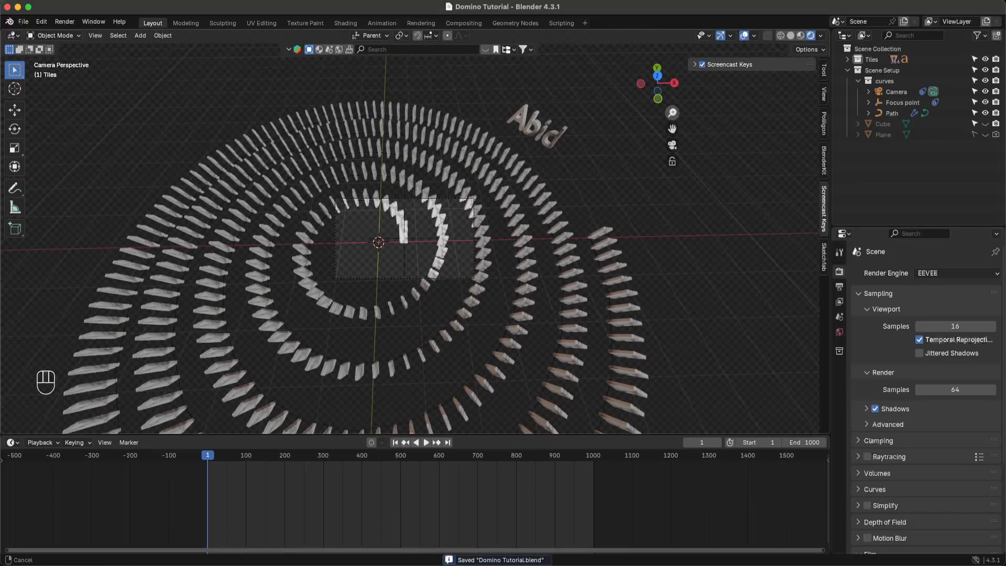
pyautogui.click(672, 145)
# - Zoom around the spiral, save the cleaned scene, and select the Plane in the Outliner
pyautogui.keyDown('super'); pyautogui.scroll(-5, 593, 313); pyautogui.keyUp('super')
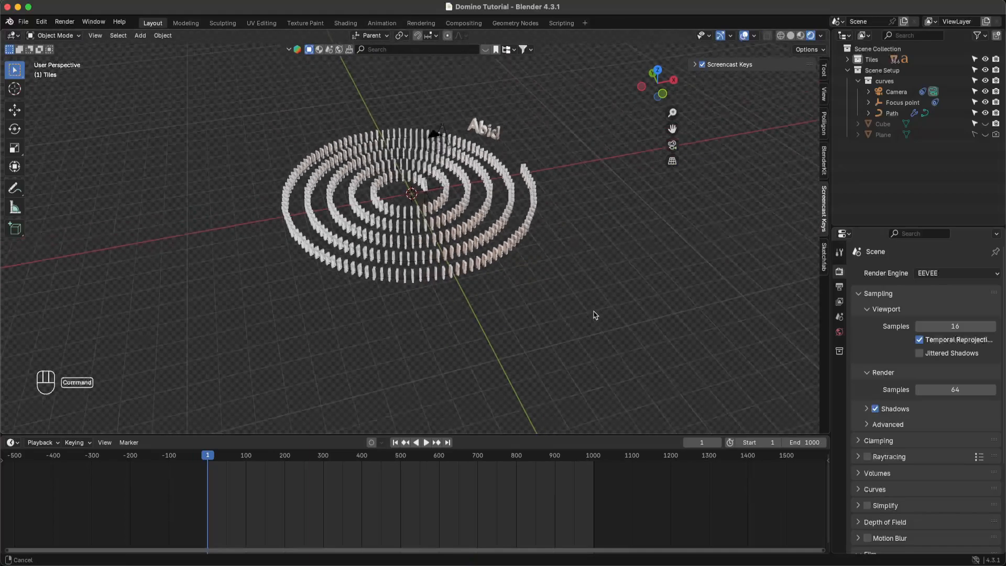
pyautogui.keyDown('super'); pyautogui.scroll(-10, 572, 316); pyautogui.keyUp('super')
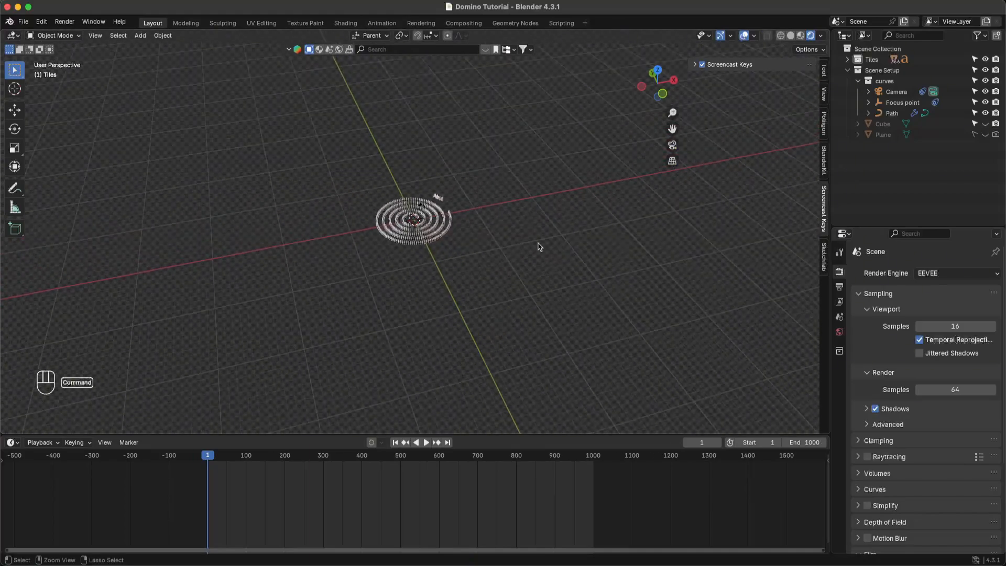
pyautogui.press('super+s')
pyautogui.scroll(-4, 528, 256)
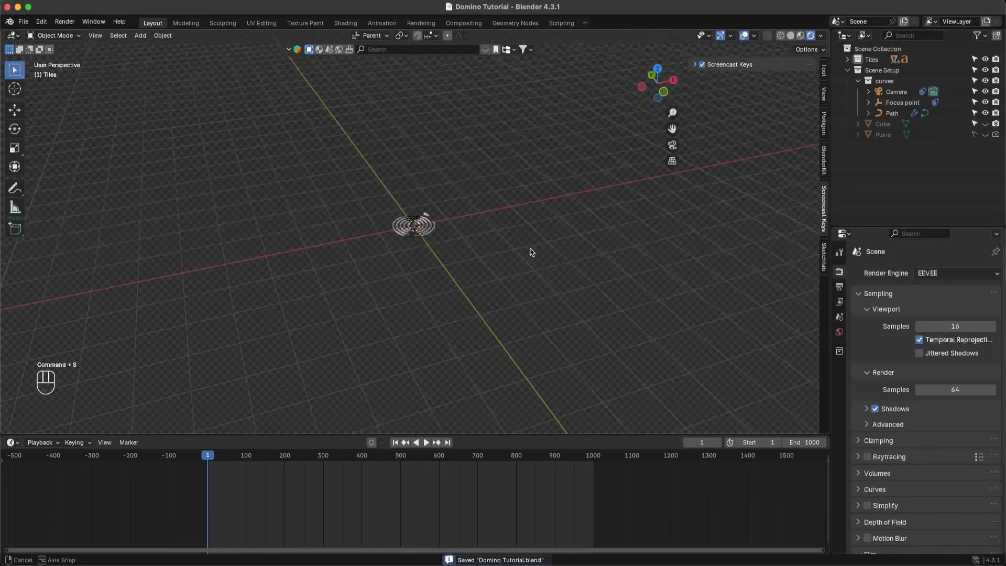
pyautogui.scroll(8, 531, 251)
pyautogui.keyDown('super'); pyautogui.scroll(10, 421, 256); pyautogui.keyUp('super')
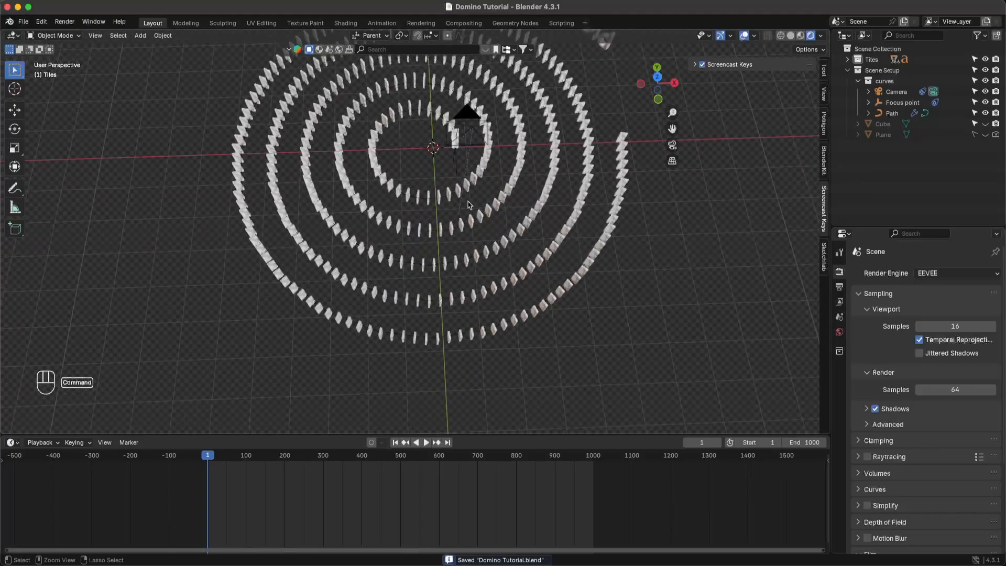
pyautogui.press('super+s')
pyautogui.hscroll(-6, 546, 234)
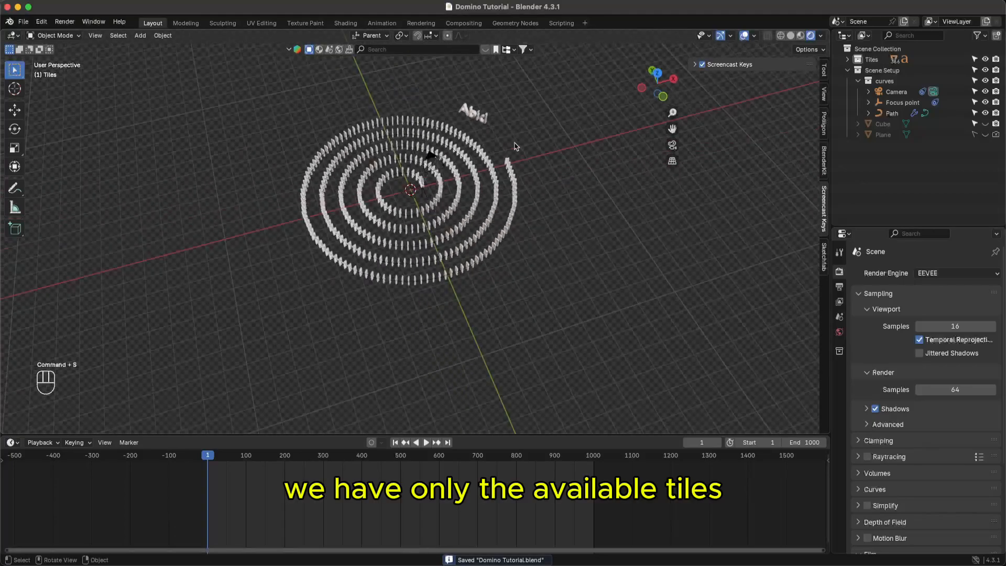
pyautogui.press('super+s')
pyautogui.click(894, 136)
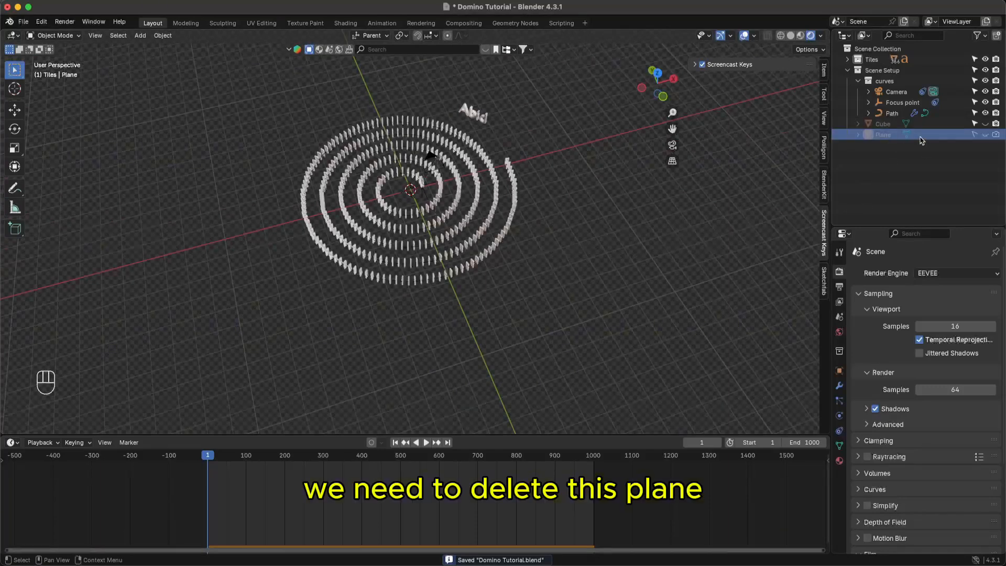
# - Disable the floor Plane in renders and make it unselectable in the Outliner
pyautogui.click(996, 135)
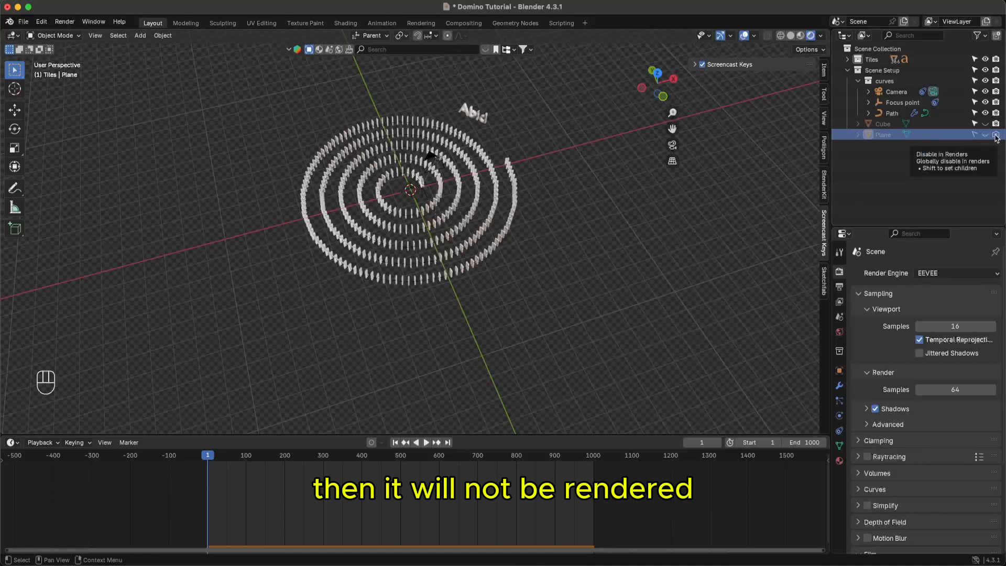
pyautogui.click(986, 134)
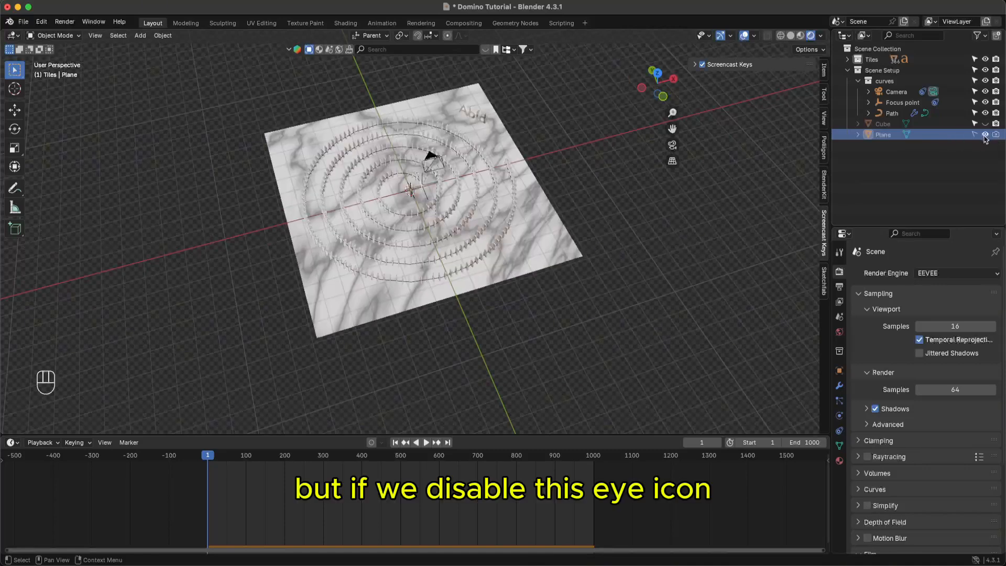
pyautogui.click(985, 135)
pyautogui.click(985, 135)
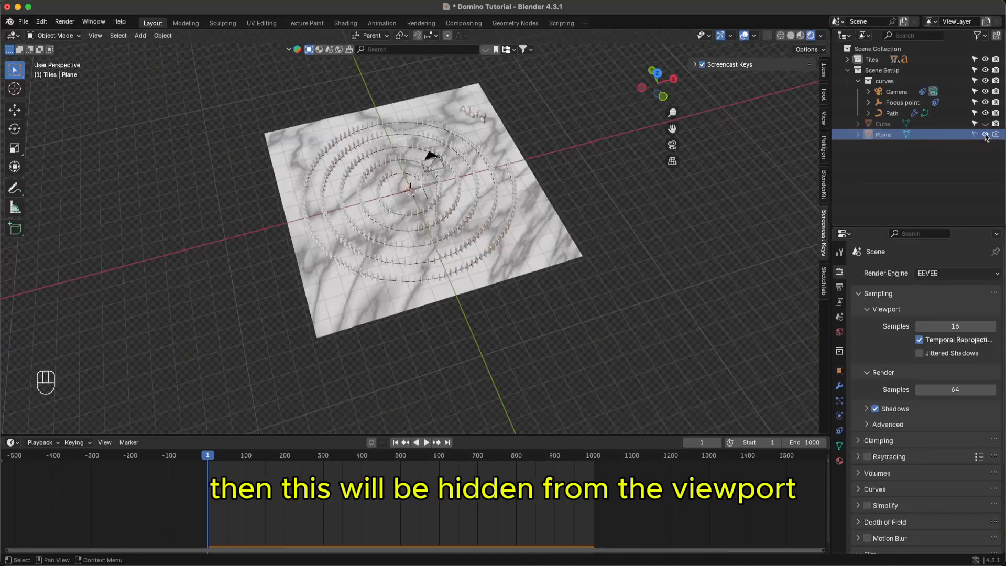
pyautogui.click(985, 135)
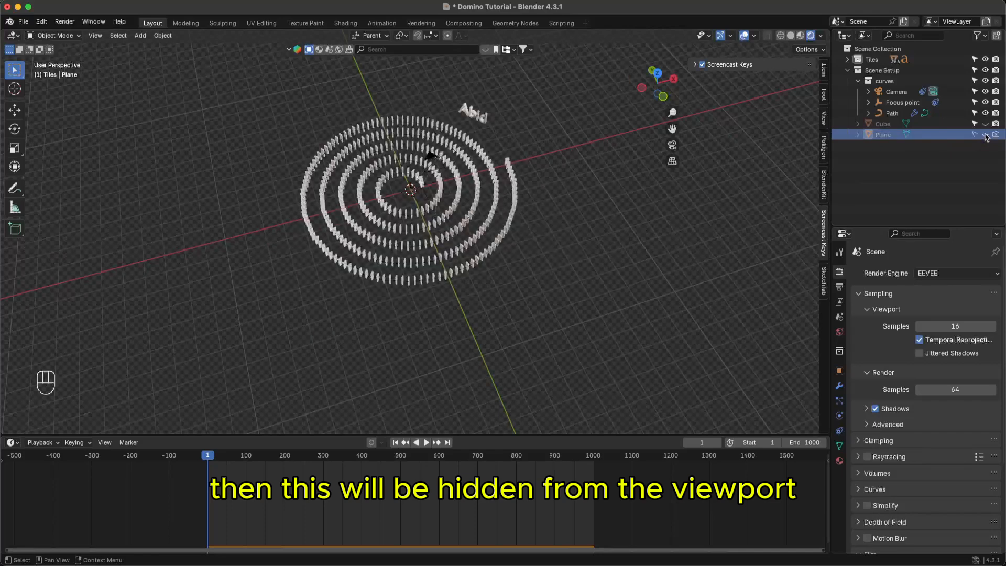
pyautogui.click(985, 135)
pyautogui.click(975, 135)
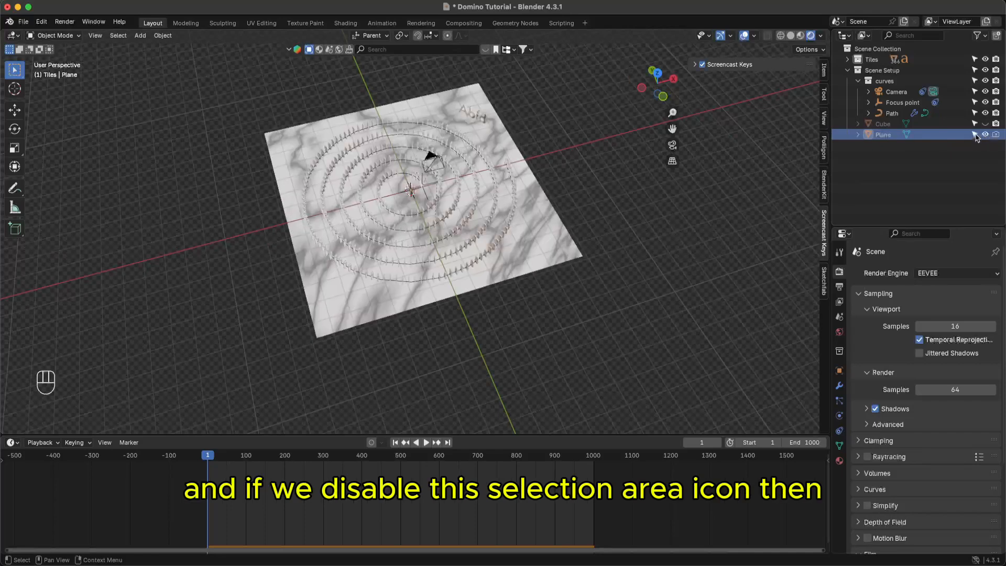
pyautogui.click(976, 134)
pyautogui.click(975, 135)
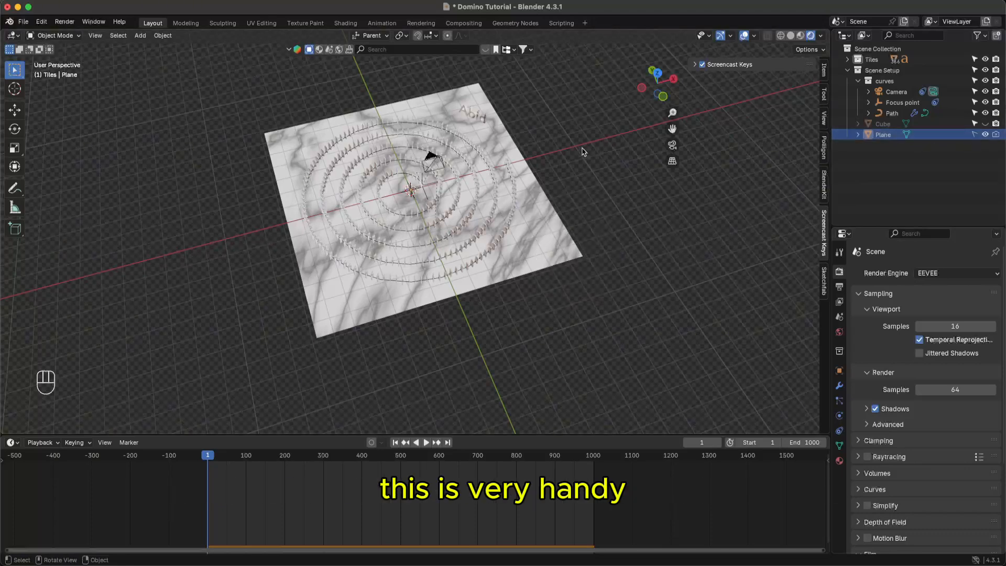
# - Box-select across the dominoes to confirm the floor plane can no longer be selected
pyautogui.moveTo(578, 143); pyautogui.dragTo(340, 294)
pyautogui.click(552, 85)
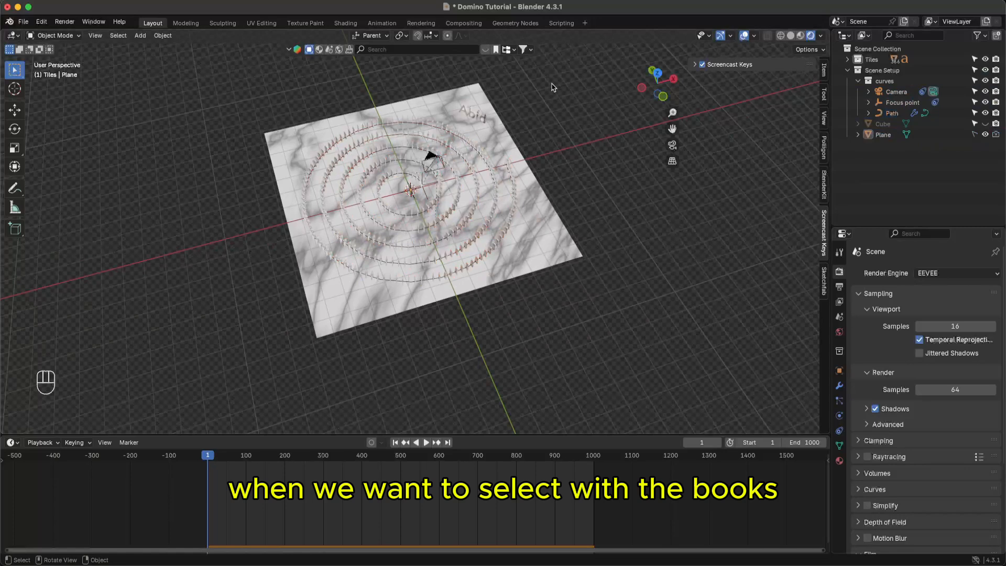
pyautogui.moveTo(552, 85); pyautogui.dragTo(301, 310)
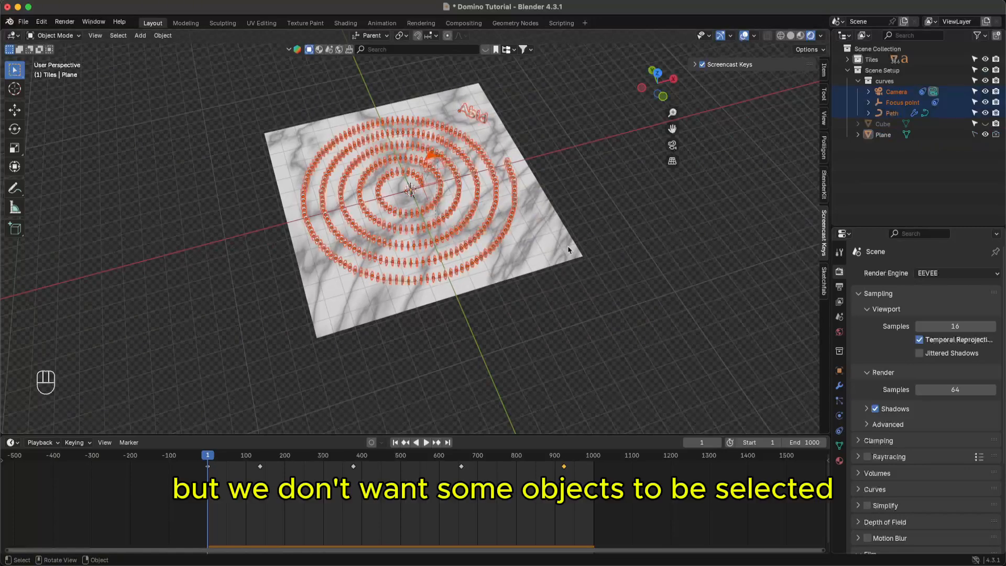
pyautogui.click(559, 232)
pyautogui.moveTo(584, 213); pyautogui.dragTo(539, 285)
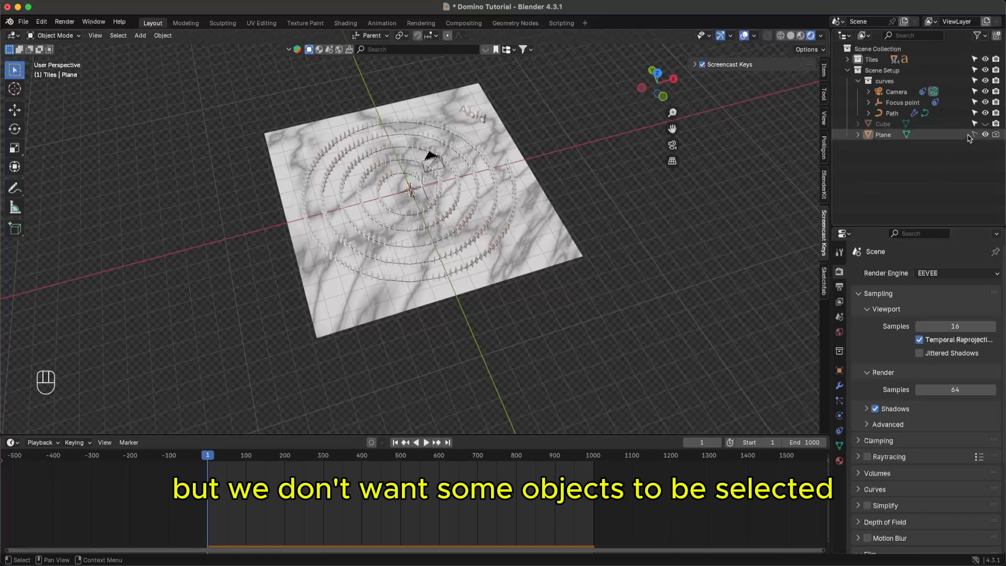
# - Delete the floor Plane, save the file, and unhide the marble Cube
pyautogui.click(938, 135)
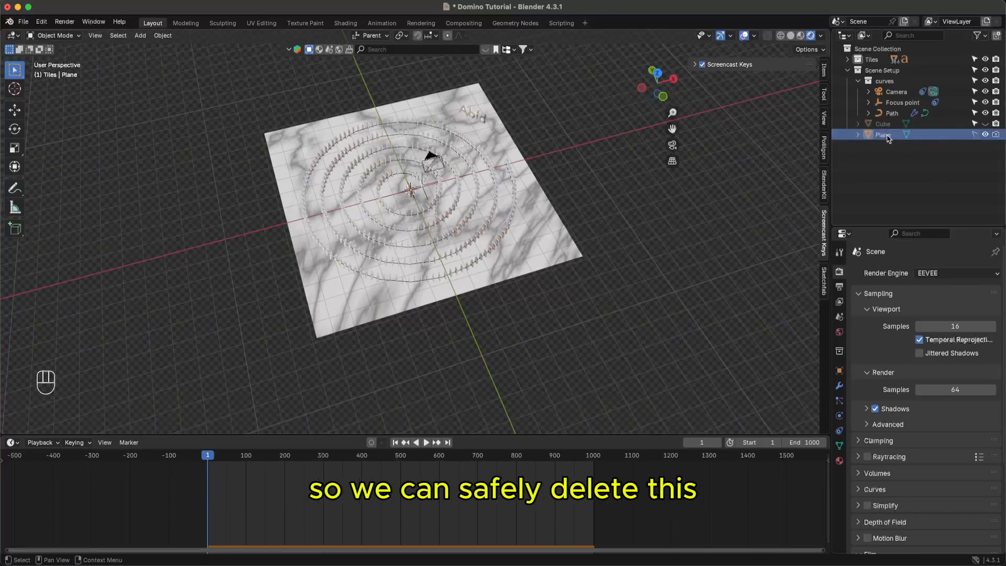
pyautogui.press('x')
pyautogui.press('super+s')
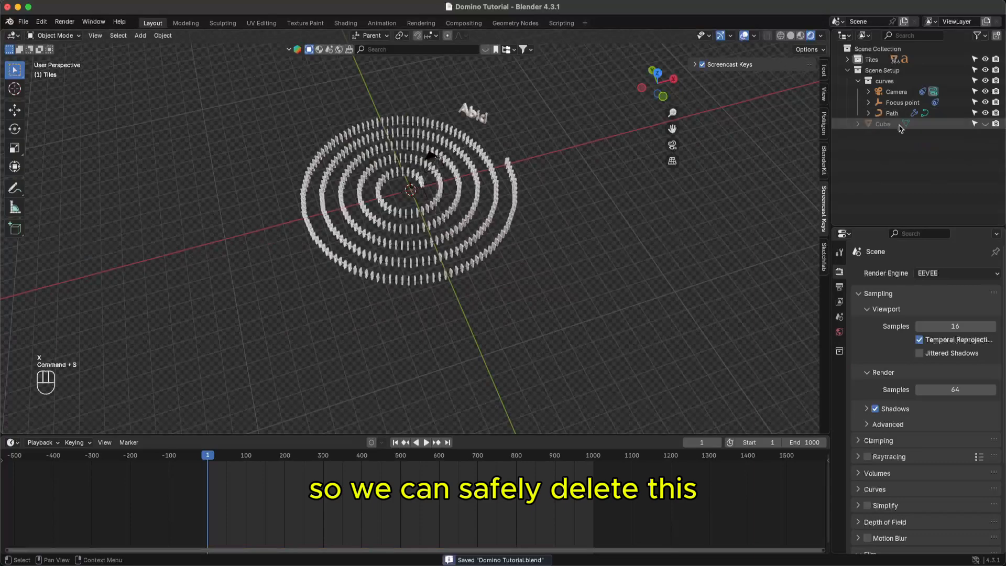
pyautogui.click(985, 124)
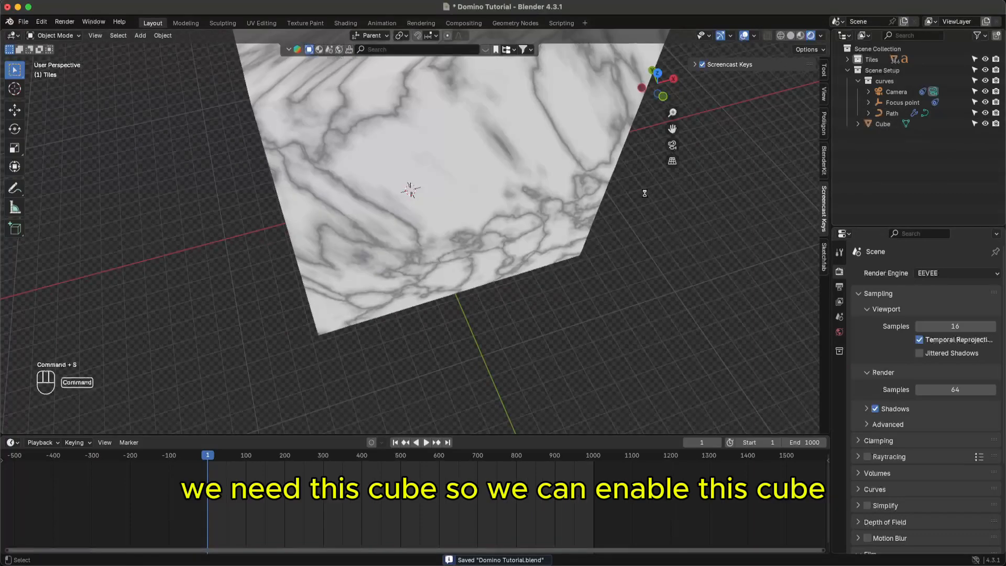
# - Save the blend file and select the Cube in the Outliner
pyautogui.press('super+s')
pyautogui.scroll(10, 513, 149)
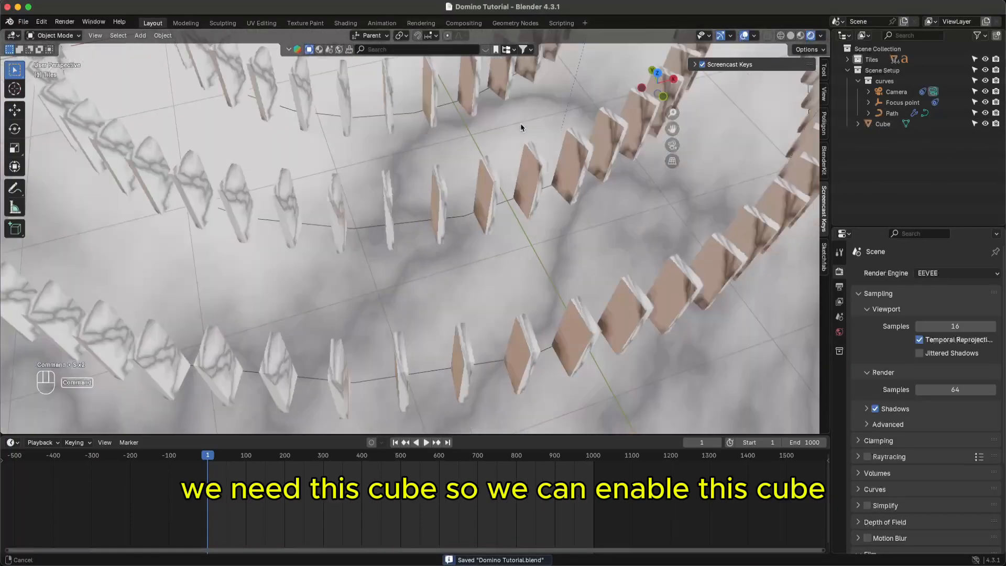
pyautogui.scroll(4, 526, 157)
pyautogui.keyDown('super'); pyautogui.scroll(5, 542, 153); pyautogui.keyUp('super')
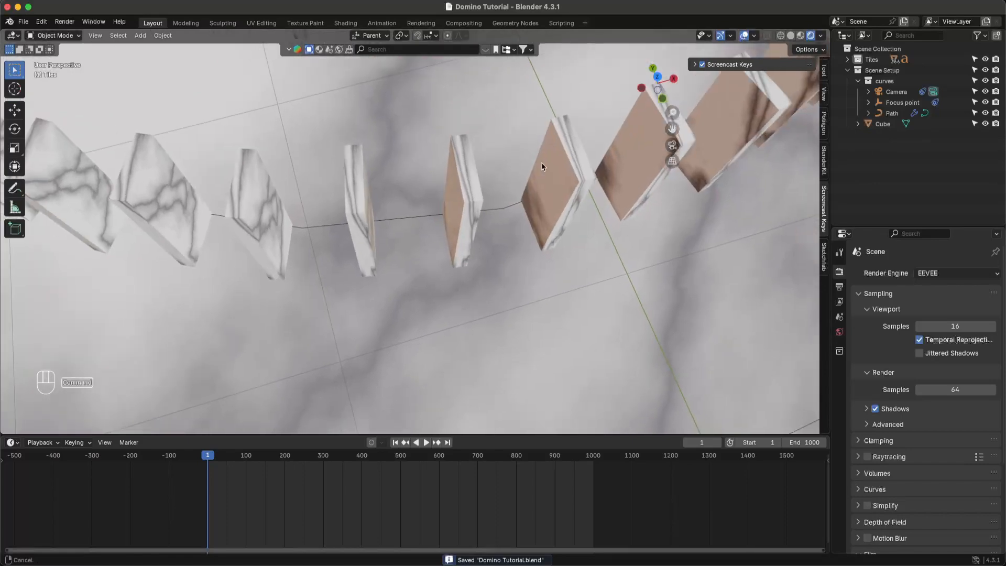
pyautogui.keyDown('super'); pyautogui.scroll(3, 541, 152); pyautogui.keyUp('super')
pyautogui.keyDown('super'); pyautogui.scroll(-5, 582, 192); pyautogui.keyUp('super')
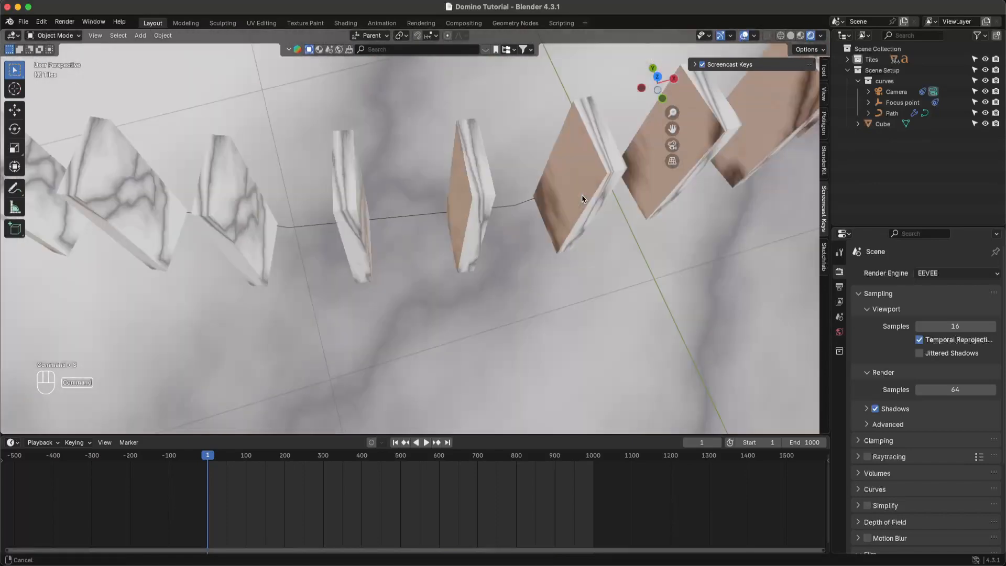
pyautogui.keyDown('super'); pyautogui.scroll(-6, 570, 194); pyautogui.keyUp('super')
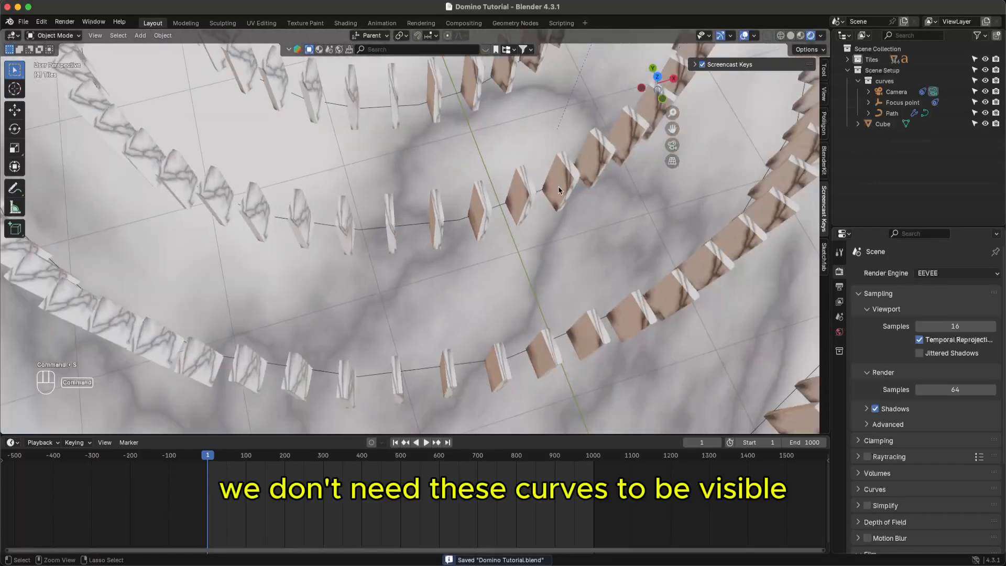
pyautogui.press('super+s')
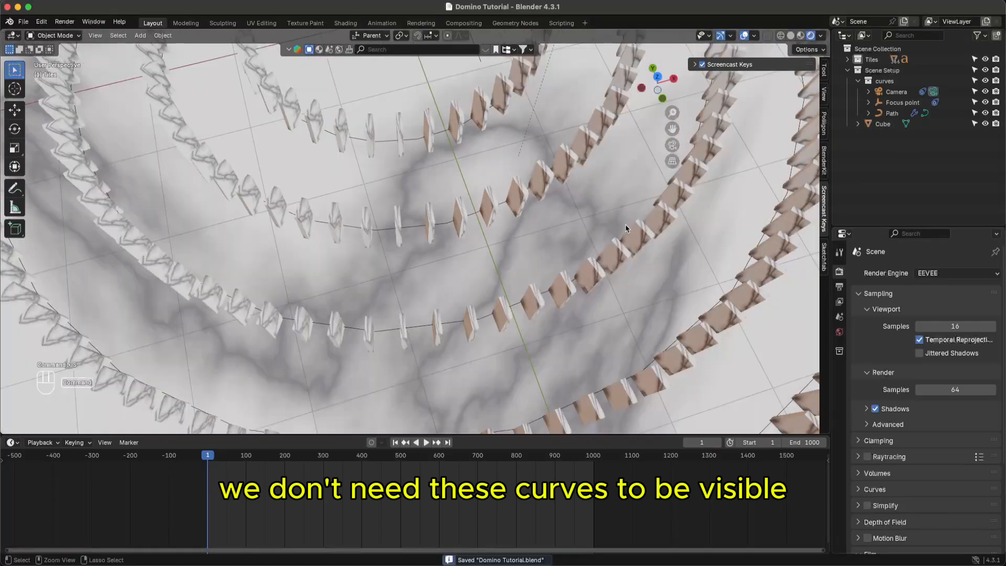
pyautogui.click(946, 124)
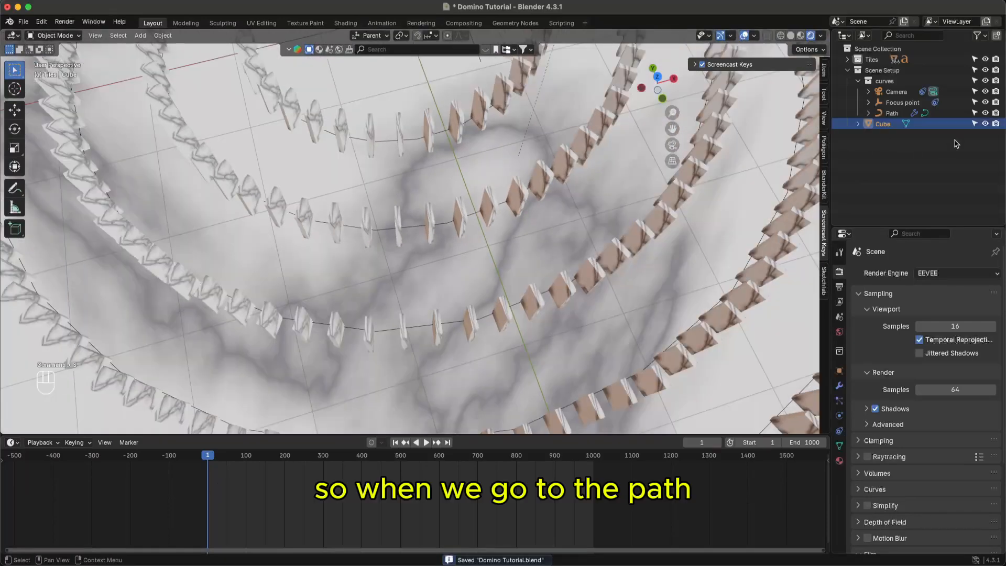
# - Select the Path object, disable it in renders, and save
pyautogui.click(898, 114)
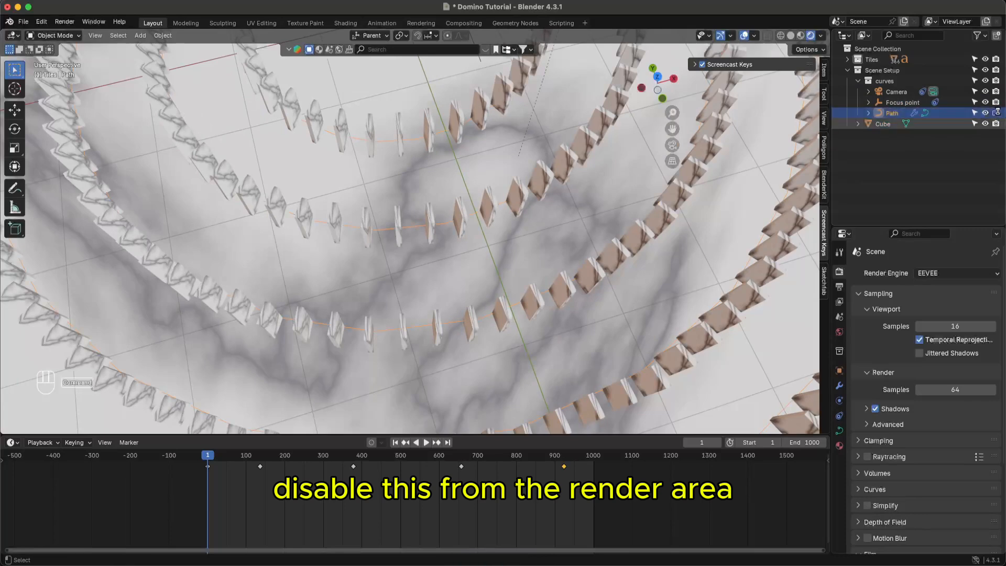
pyautogui.press('super+s')
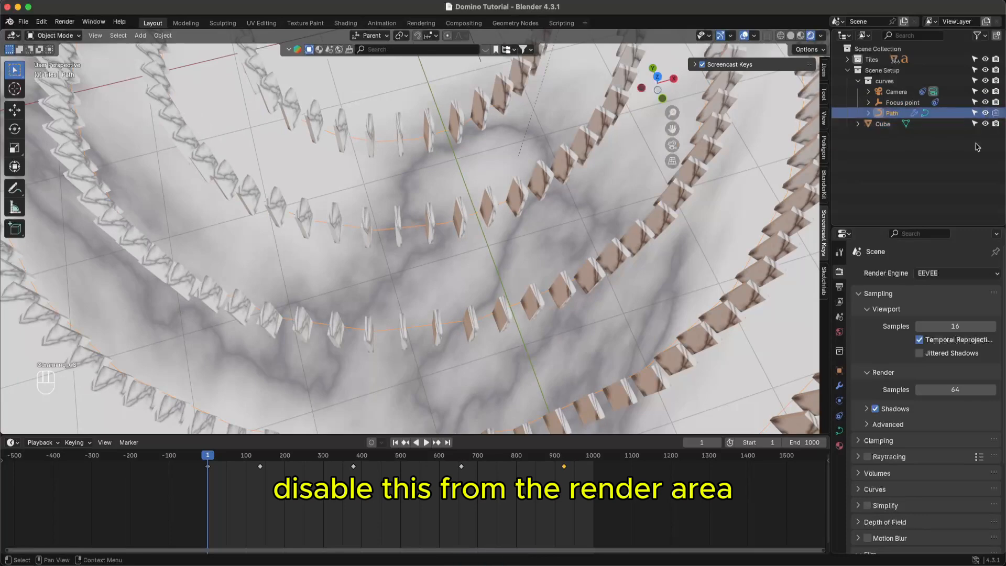
pyautogui.click(996, 114)
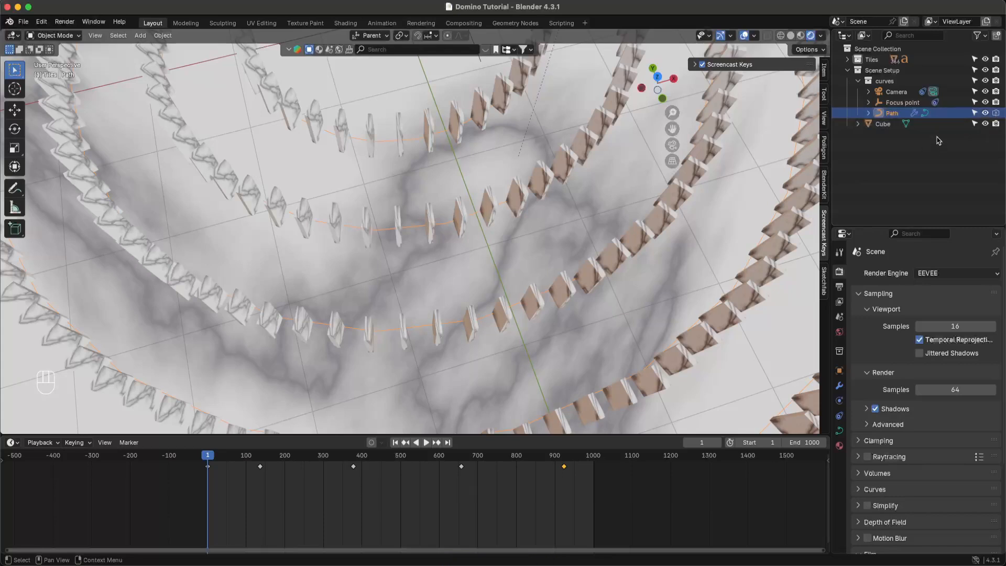
pyautogui.press('super+s')
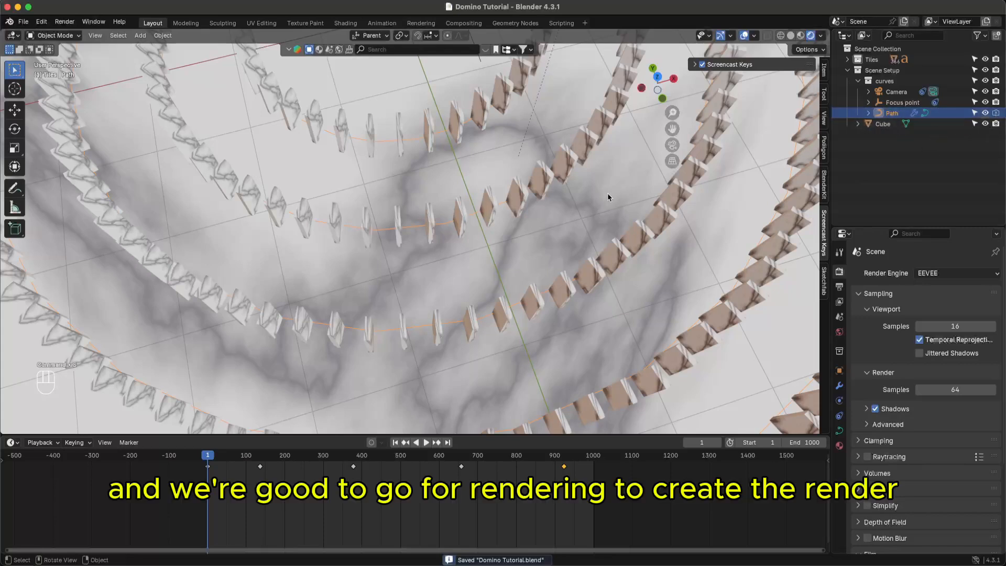
pyautogui.click(608, 193)
pyautogui.keyDown('super'); pyautogui.moveTo(613, 182); pyautogui.dragTo(582, 229, button='middle'); pyautogui.keyUp('super')
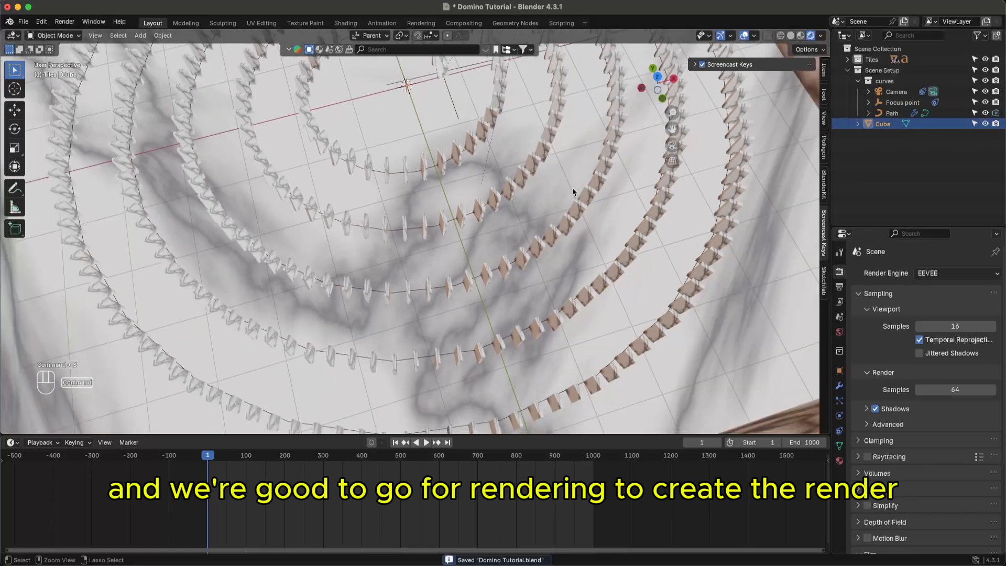
pyautogui.moveTo(575, 192)
pyautogui.keyDown('super'); pyautogui.mouseDown(button='middle')
pyautogui.moveTo(558, 220)
pyautogui.moveTo(570, 174)
pyautogui.moveTo(545, 144)
pyautogui.moveTo(551, 209)
pyautogui.mouseUp(button='middle'); pyautogui.keyUp('super')
# - Save, then show Output Properties scrolled down to the 1920×1080, frames 1–1000, PNG settings
pyautogui.press('super+s')
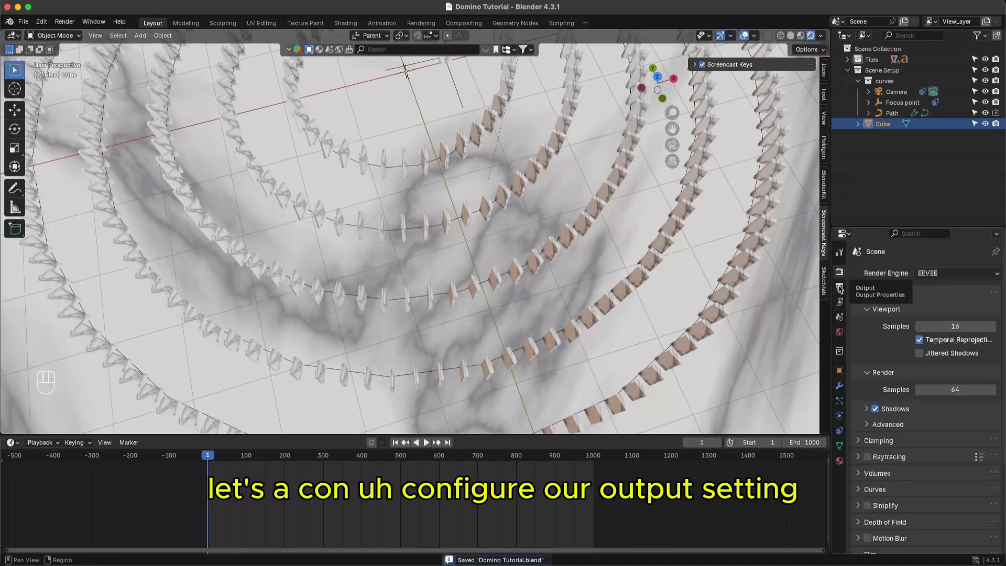
pyautogui.click(840, 289)
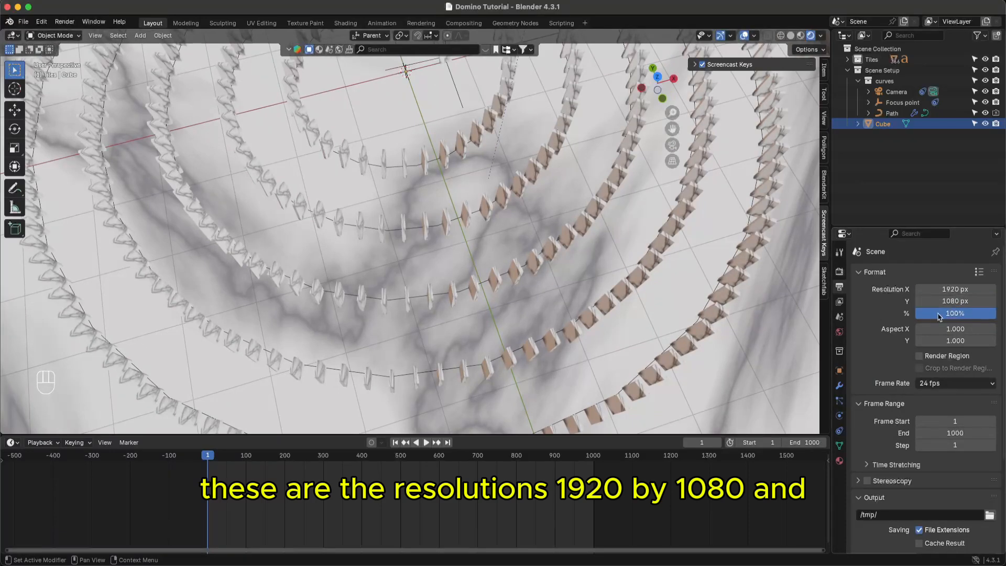
pyautogui.moveTo(1003, 291); pyautogui.dragTo(1004, 502)
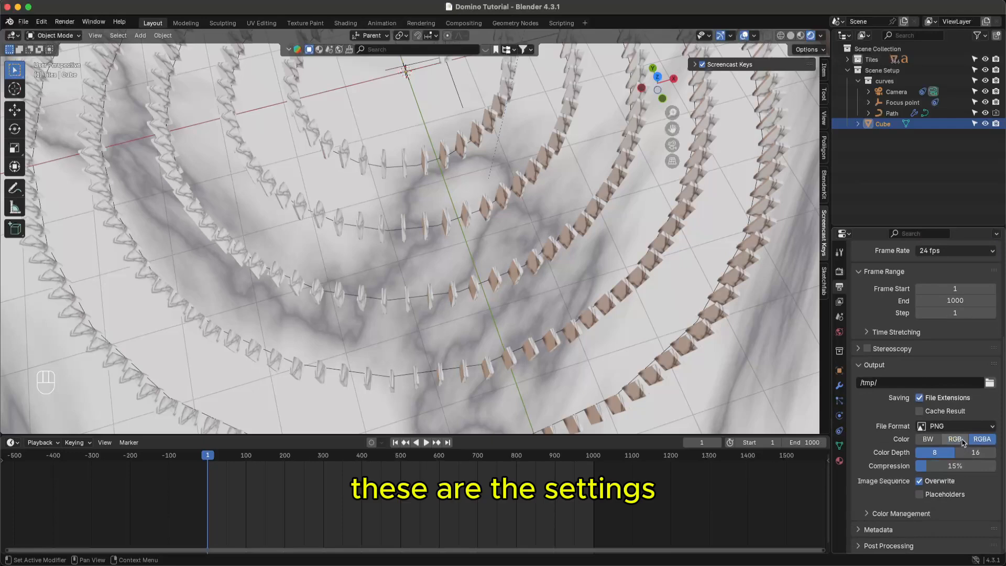
# - Check the output file format list, keeping PNG as the format
pyautogui.click(972, 427)
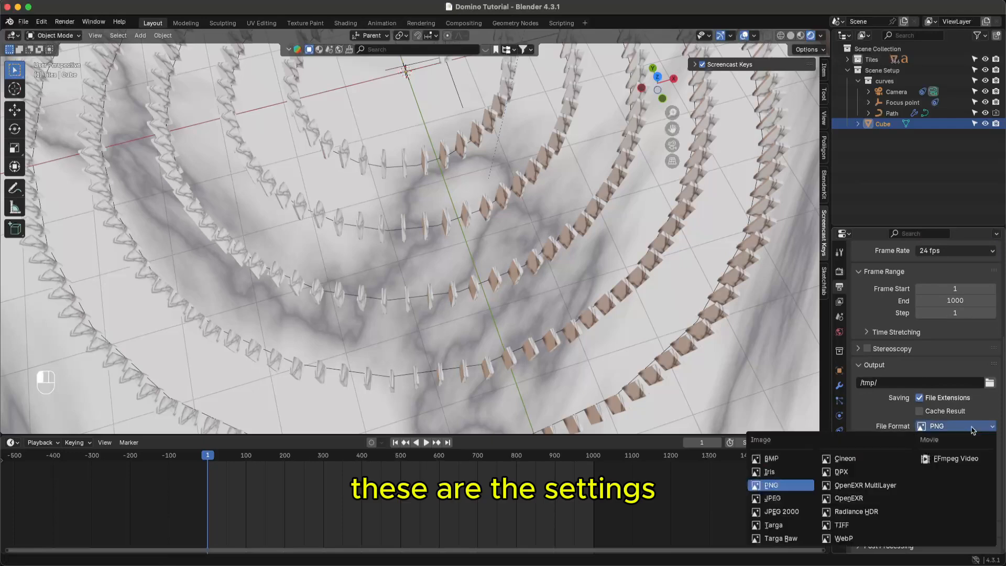
pyautogui.click(972, 428)
pyautogui.click(979, 430)
pyautogui.click(981, 428)
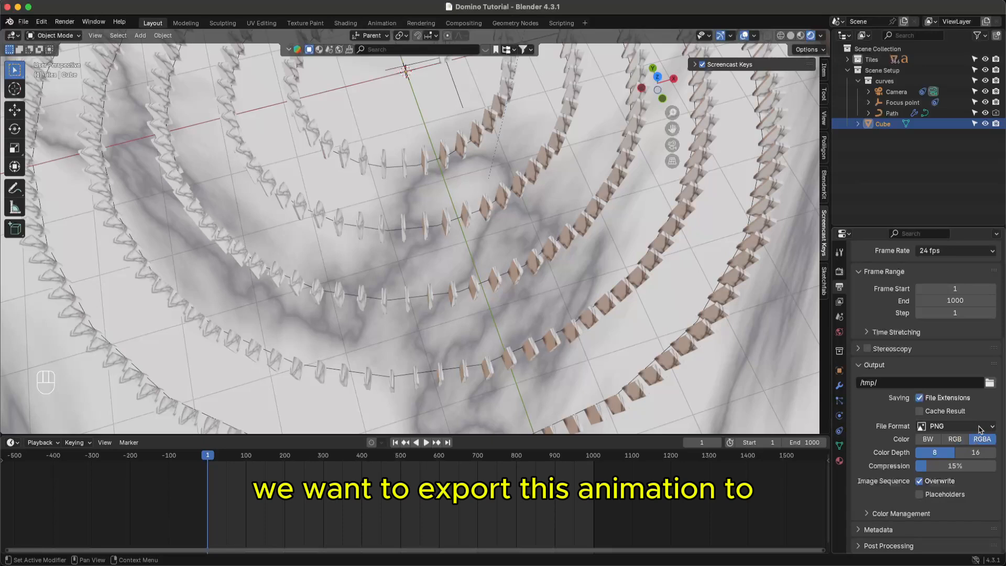
pyautogui.click(971, 429)
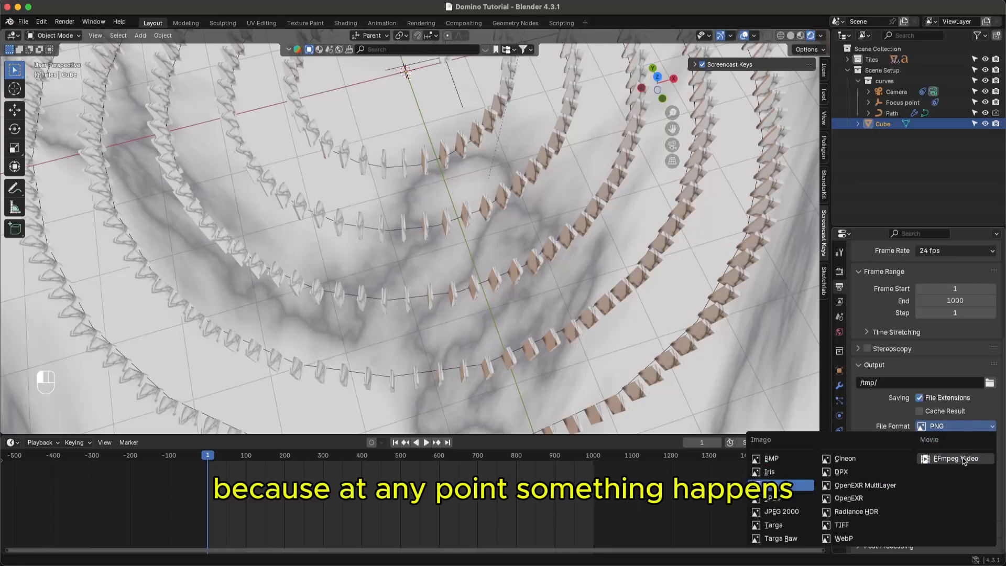
pyautogui.click(879, 413)
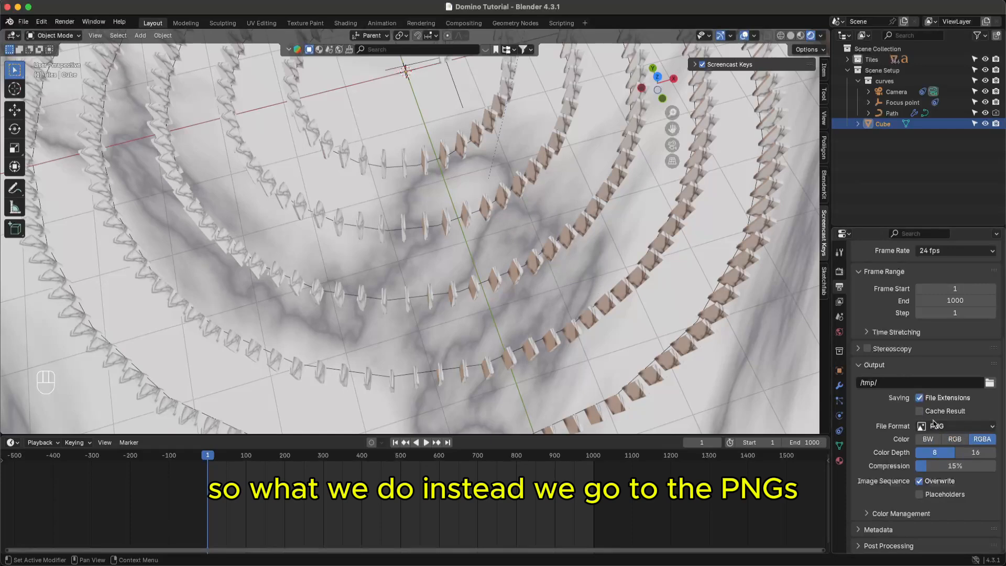
pyautogui.click(963, 429)
pyautogui.click(960, 429)
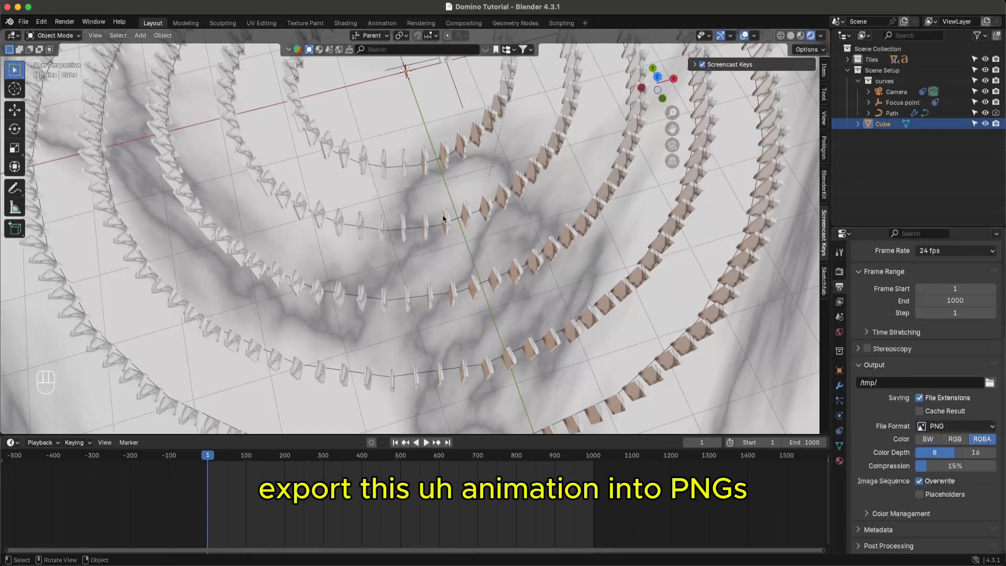
# - Save the project and switch the PNG Color from RGBA to RGB
pyautogui.keyDown('super'); pyautogui.scroll(-4, 507, 279); pyautogui.keyUp('super')
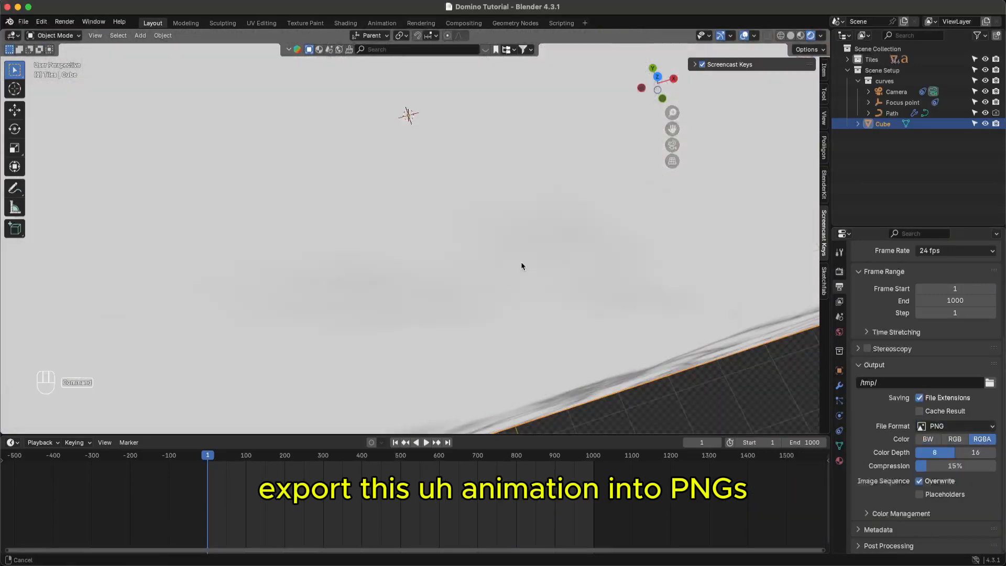
pyautogui.keyDown('super'); pyautogui.scroll(5, 490, 210); pyautogui.keyUp('super')
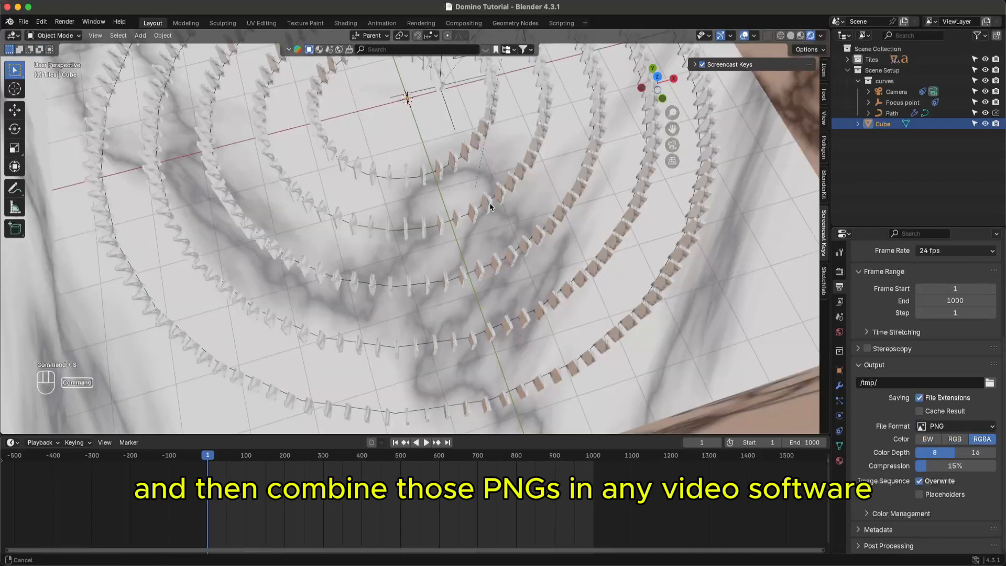
pyautogui.press('super+s')
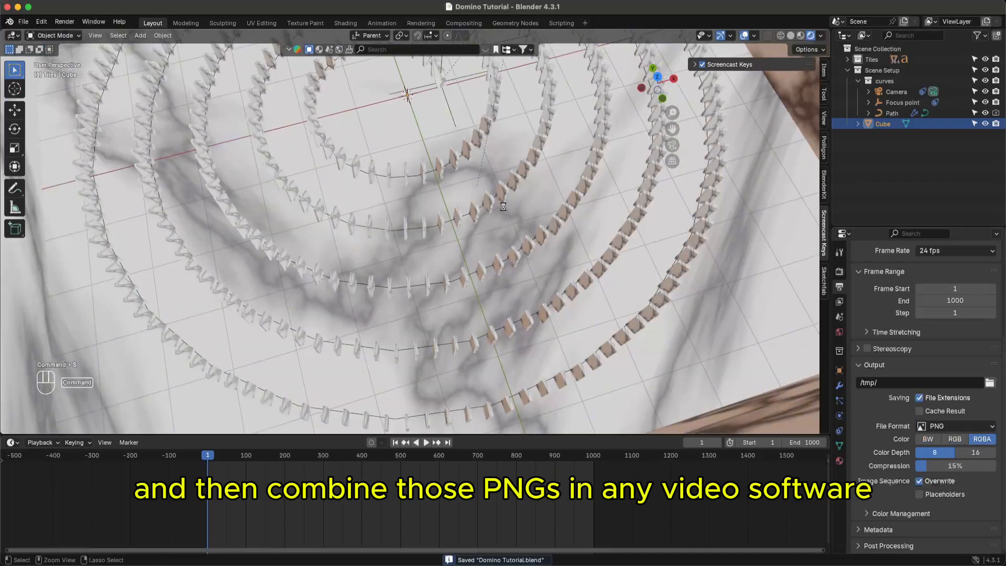
pyautogui.press('super+s')
pyautogui.moveTo(502, 212)
pyautogui.mouseDown(button='middle')
pyautogui.moveTo(501, 198)
pyautogui.moveTo(501, 211)
pyautogui.mouseUp(button='middle')
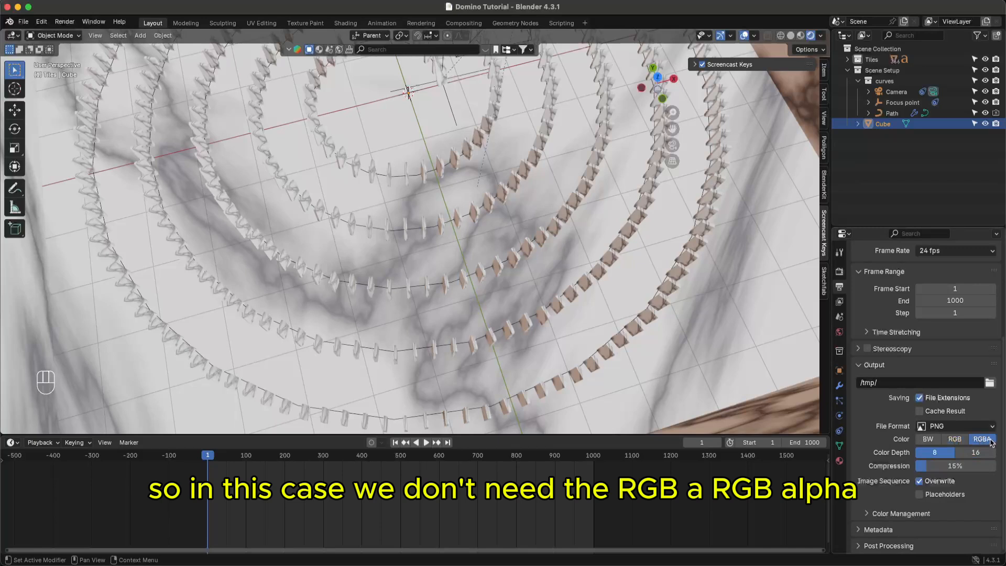
pyautogui.click(966, 439)
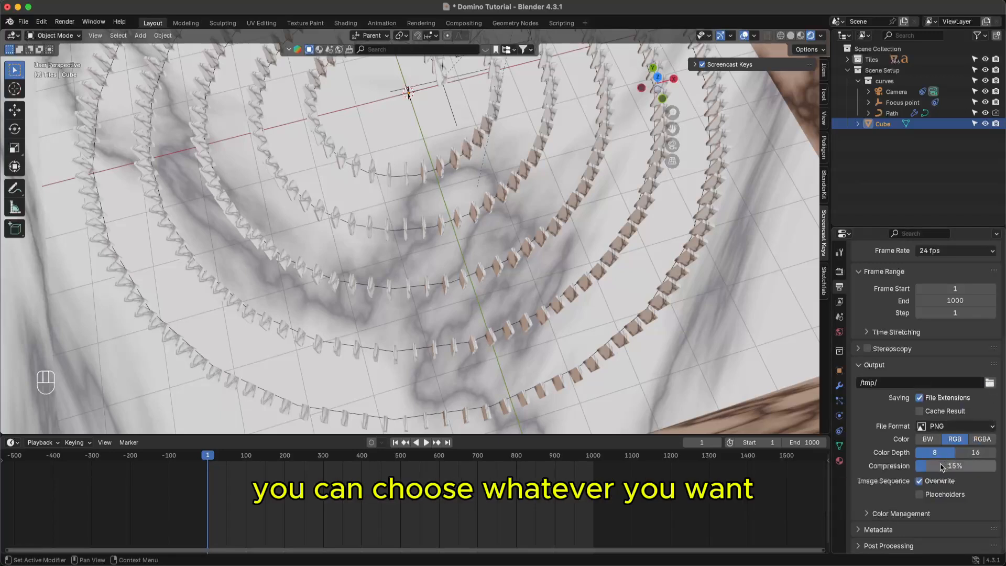
# - Set PNG compression to 15% and save the project
pyautogui.moveTo(942, 467); pyautogui.dragTo(996, 466)
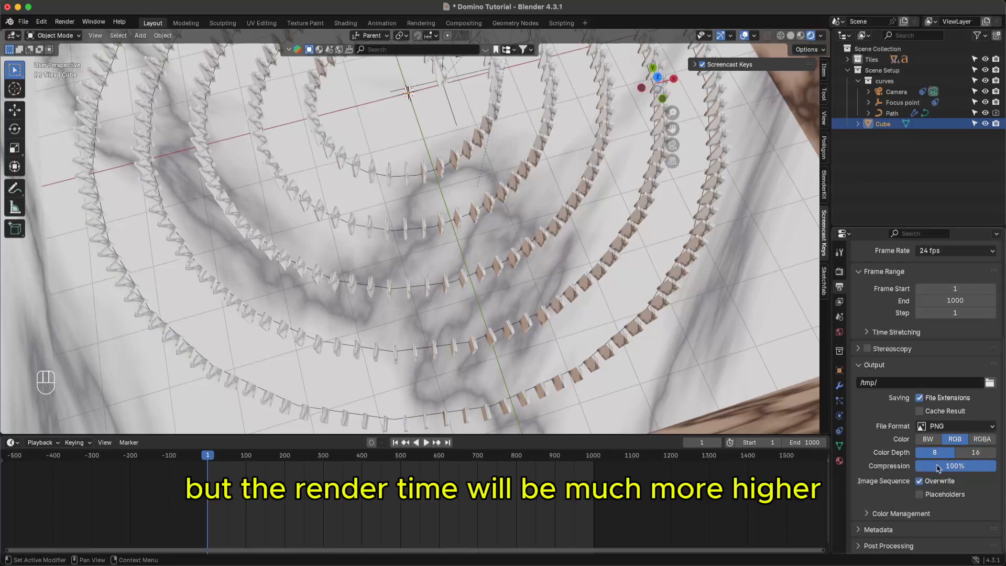
pyautogui.moveTo(940, 466); pyautogui.dragTo(937, 467)
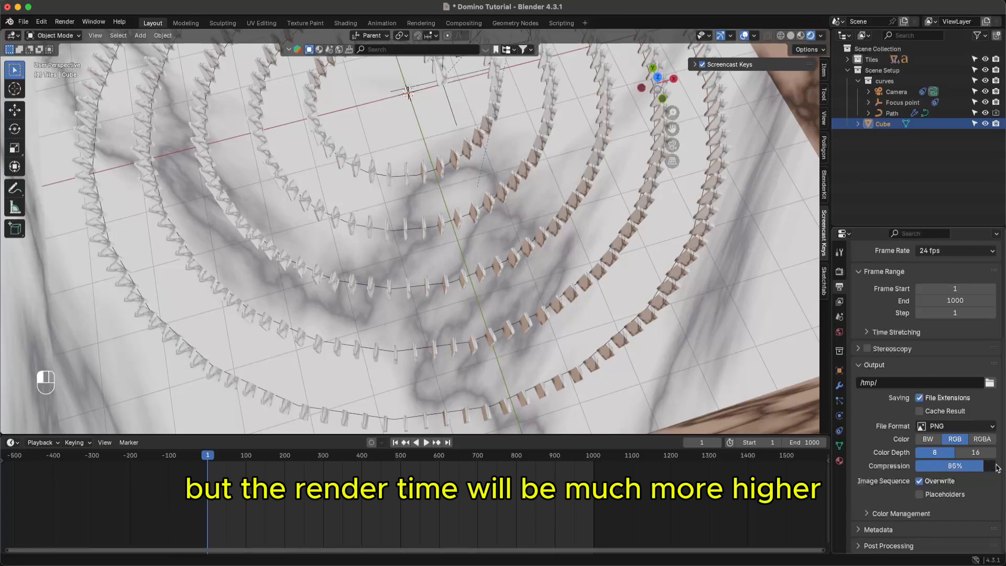
pyautogui.click(961, 467)
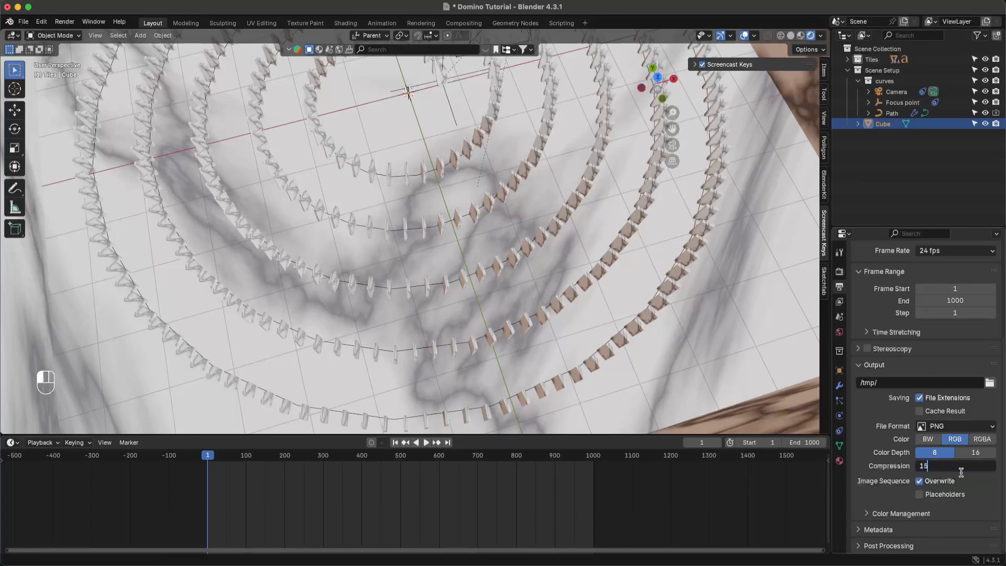
pyautogui.write('15')
pyautogui.press('Return')
pyautogui.press('super')
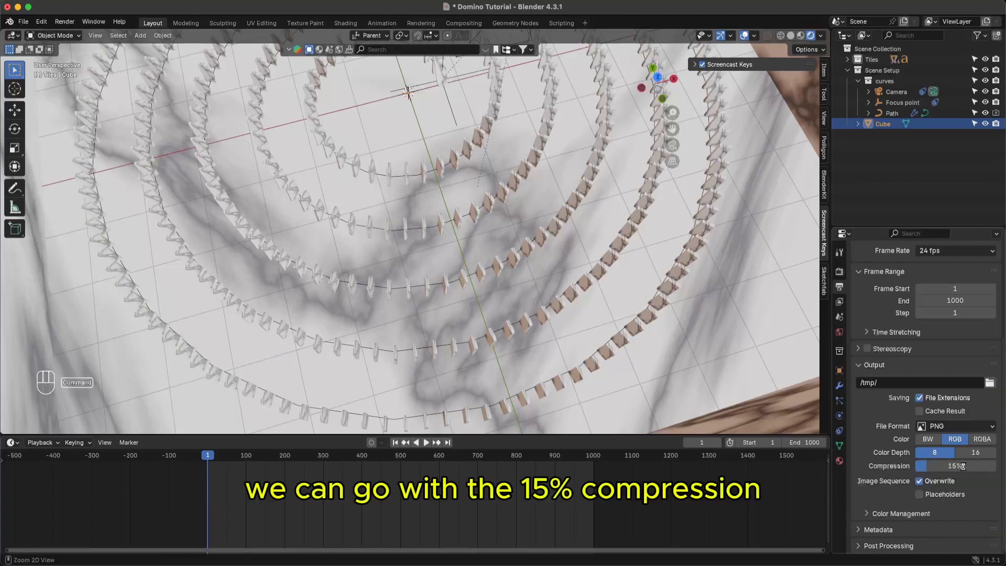
pyautogui.press('super+s')
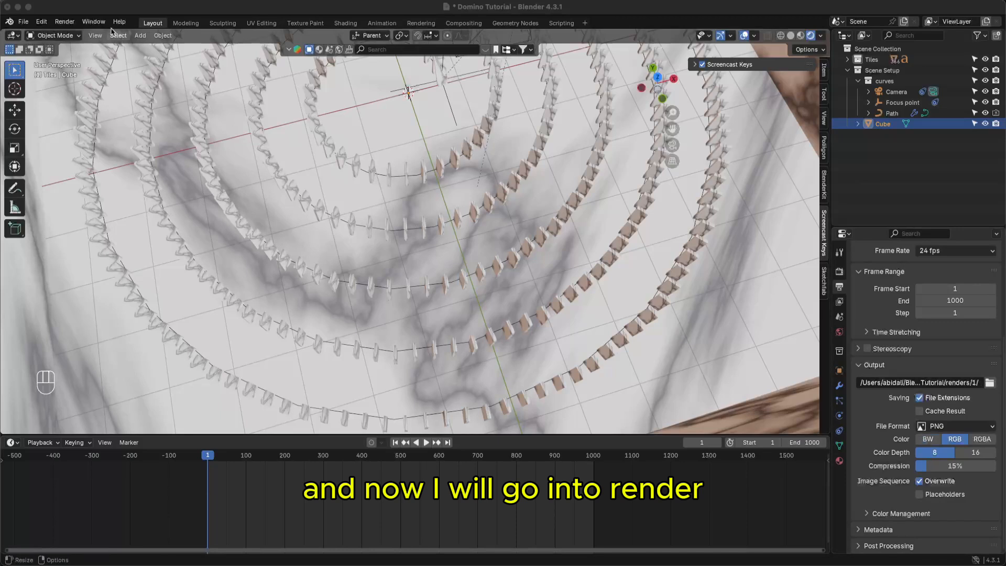
# - Save the project and untick Overwrite under Image Sequence
pyautogui.click(116, 9)
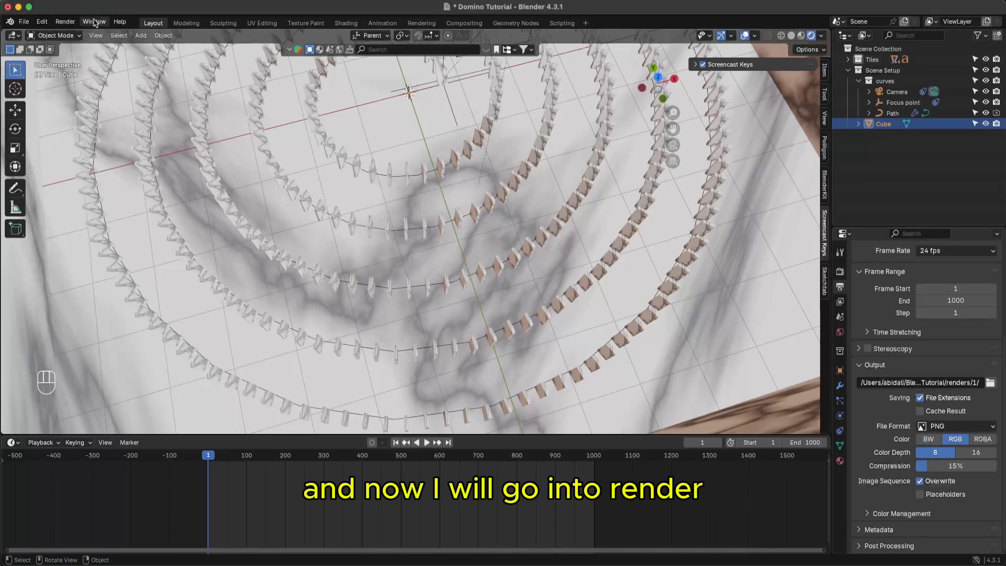
pyautogui.press('super+s')
pyautogui.click(65, 22)
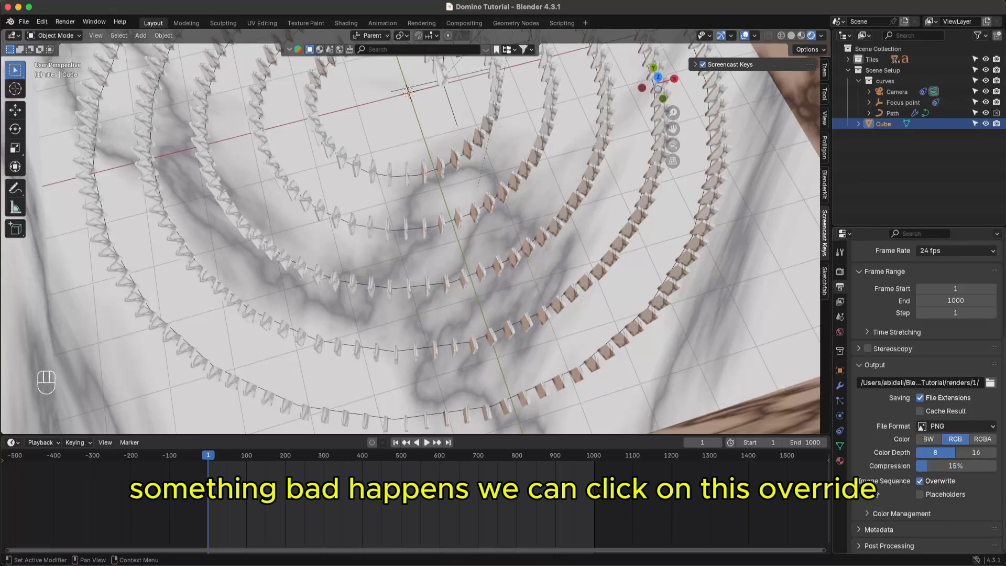
pyautogui.click(921, 483)
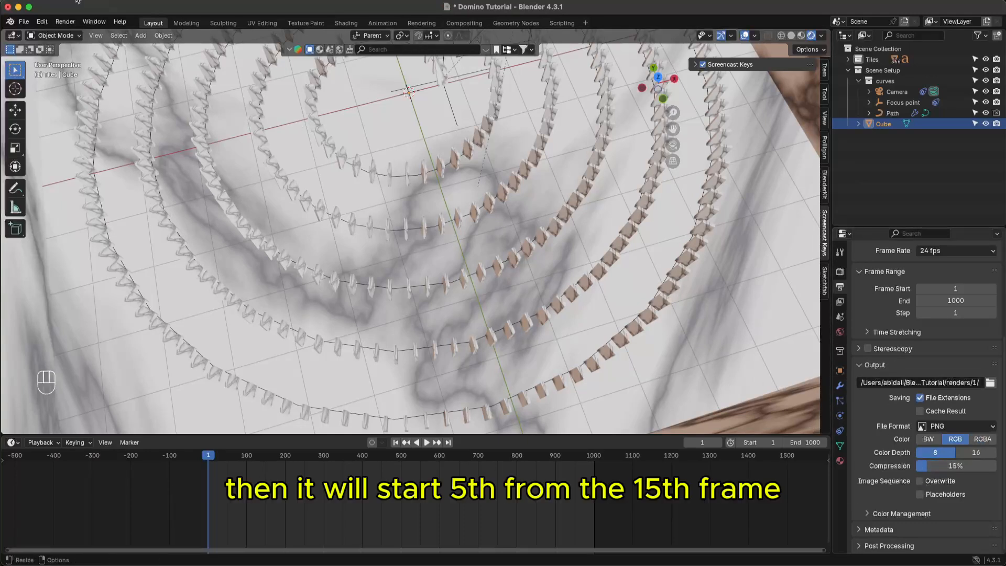
# - Start Render Animation from the Render menu to output the PNG frames
pyautogui.click(65, 21)
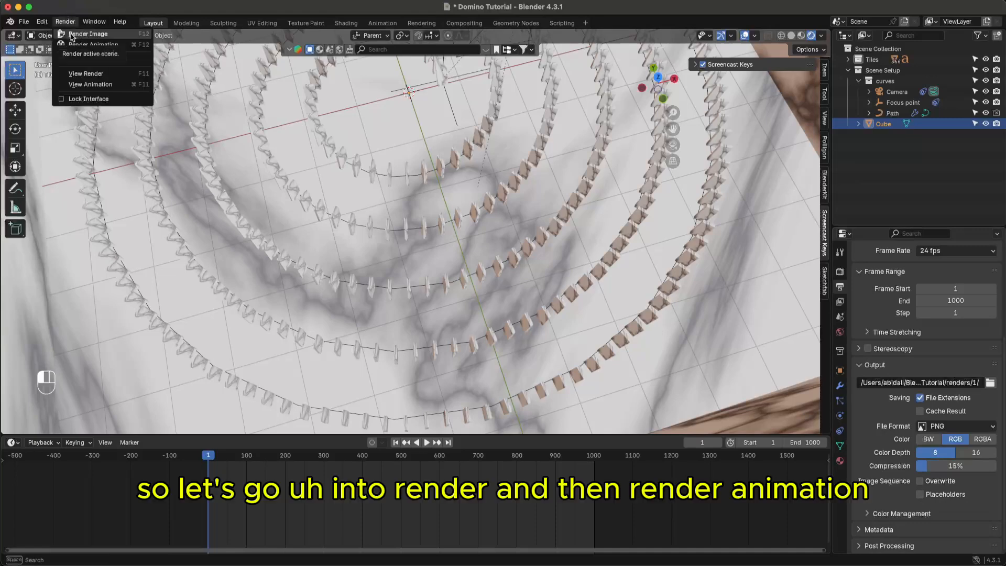
pyautogui.click(66, 22)
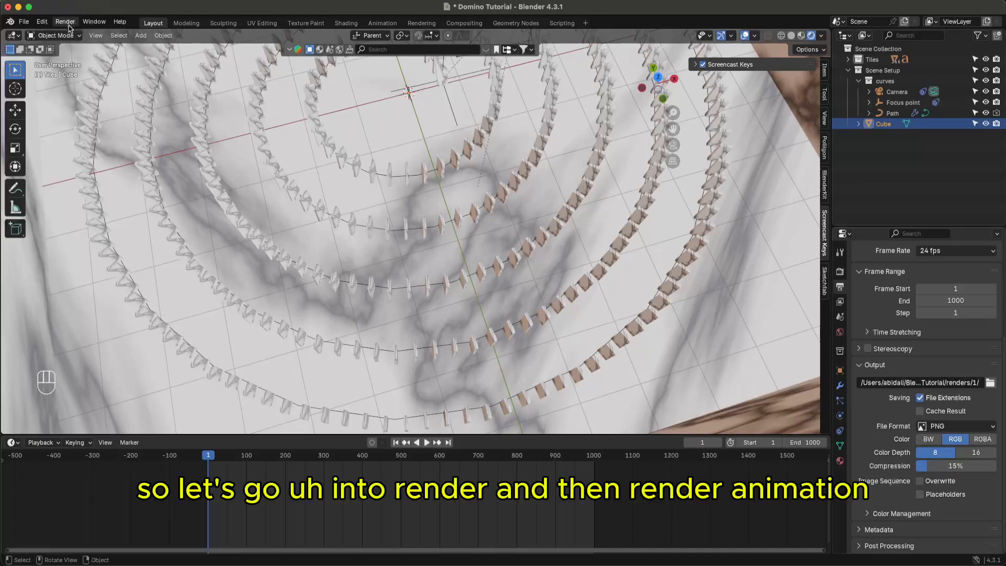
pyautogui.click(66, 22)
pyautogui.click(87, 45)
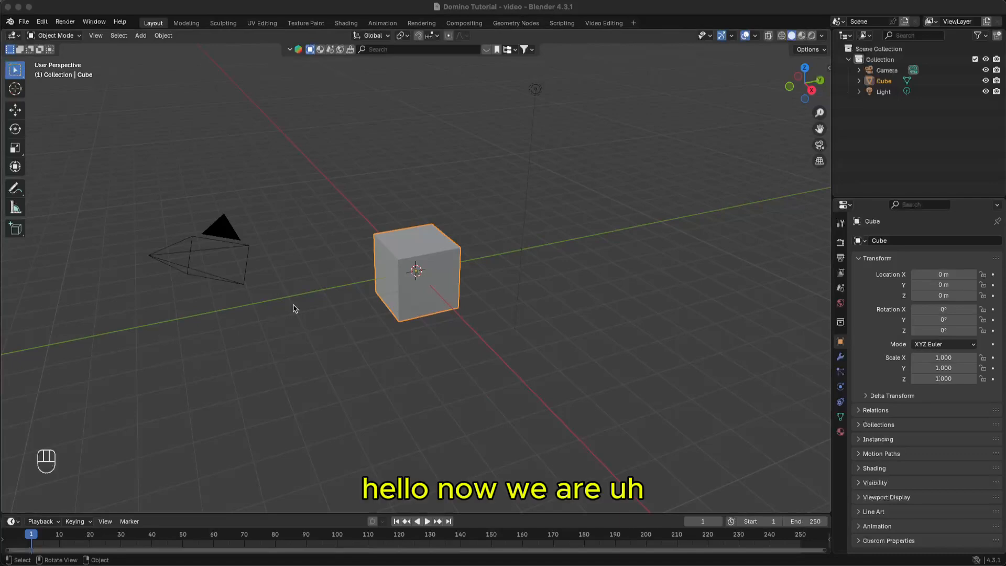
# - Save the current project, start a new General file and add a Video Editing workspace
pyautogui.click(366, 137)
pyautogui.press('super+s')
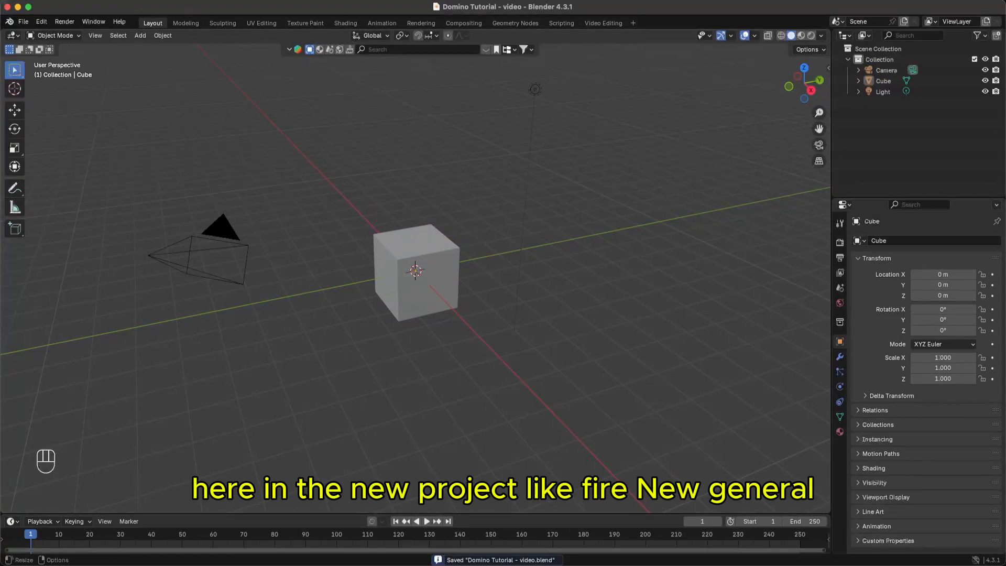
pyautogui.click(23, 21)
pyautogui.moveTo(26, 32)
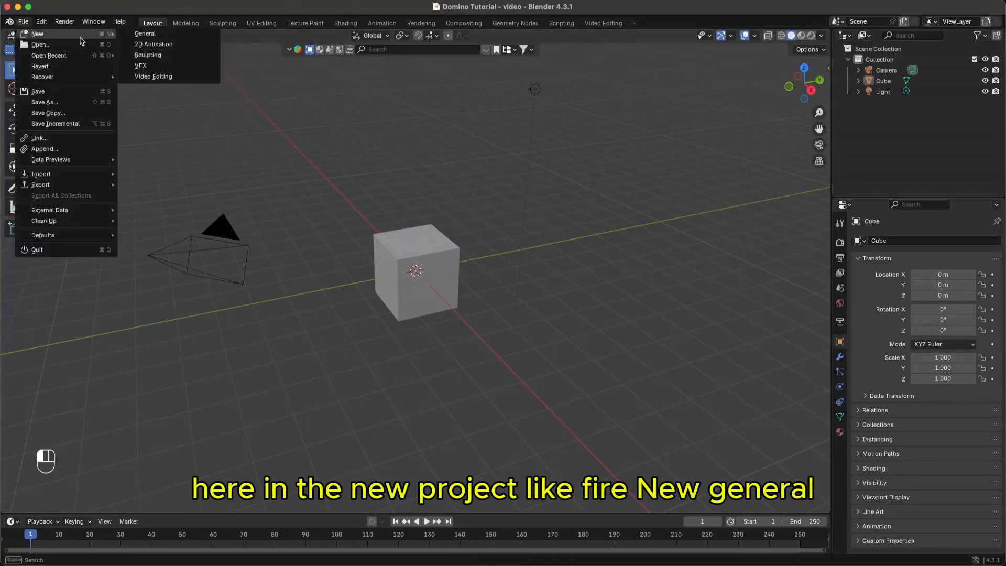
pyautogui.click(145, 35)
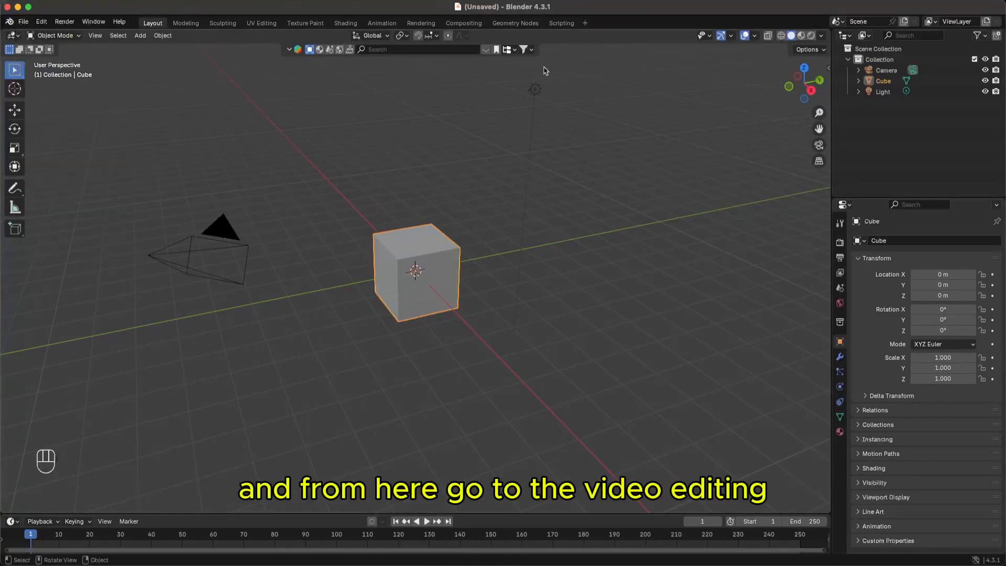
pyautogui.click(586, 24)
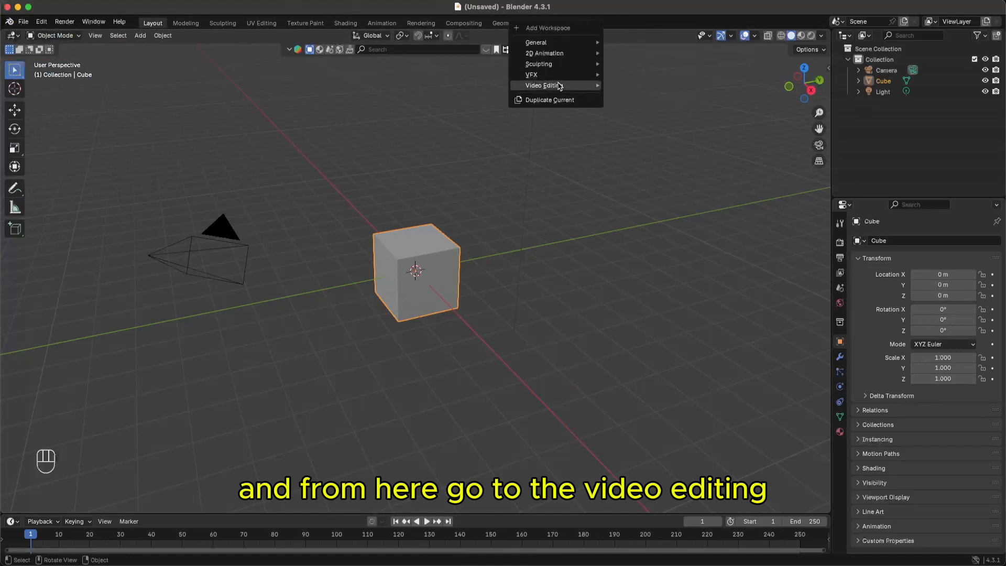
pyautogui.click(637, 96)
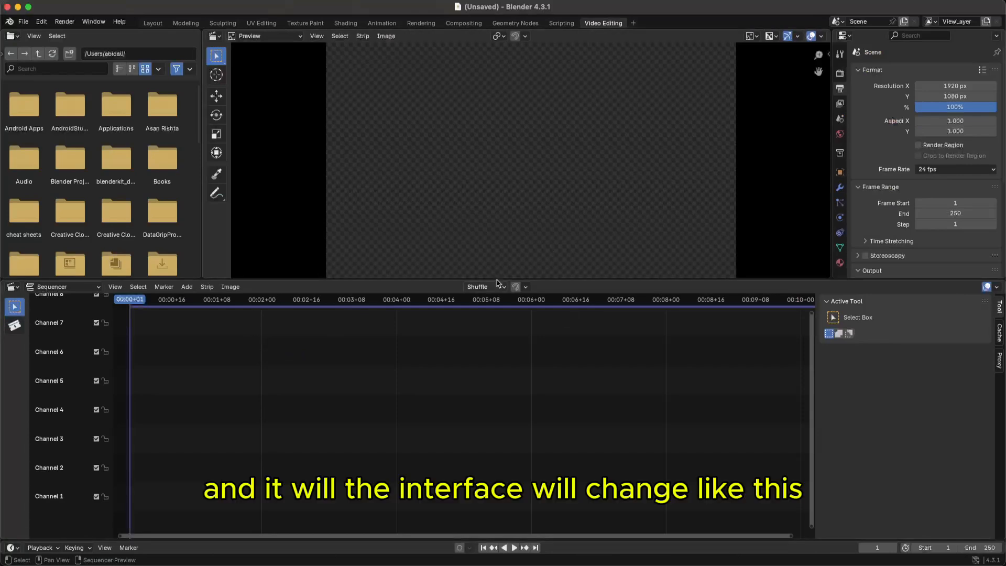
# - Save the file as 'Domino Tutorial - video' in the tutorial folder
pyautogui.press('super+s')
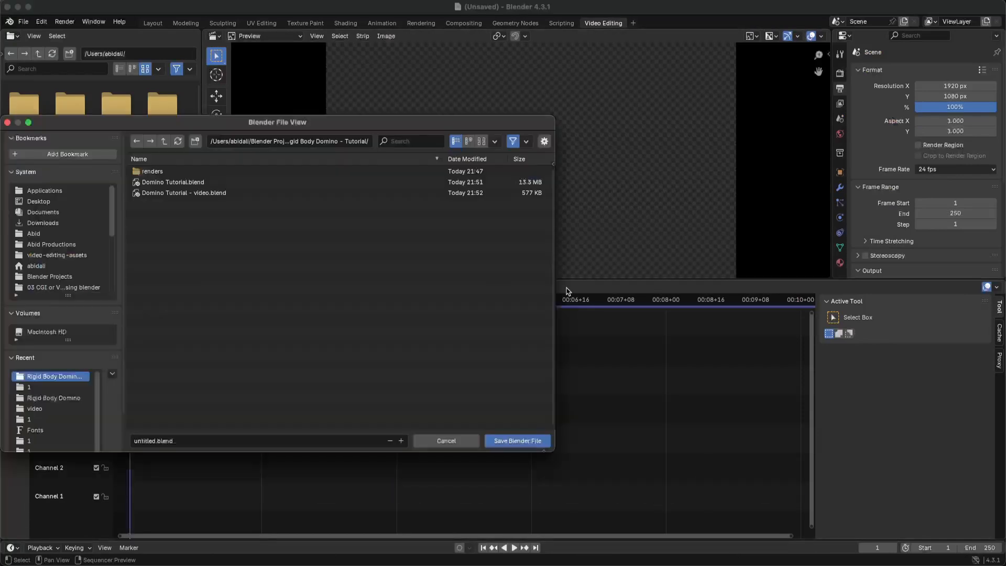
pyautogui.click(466, 441)
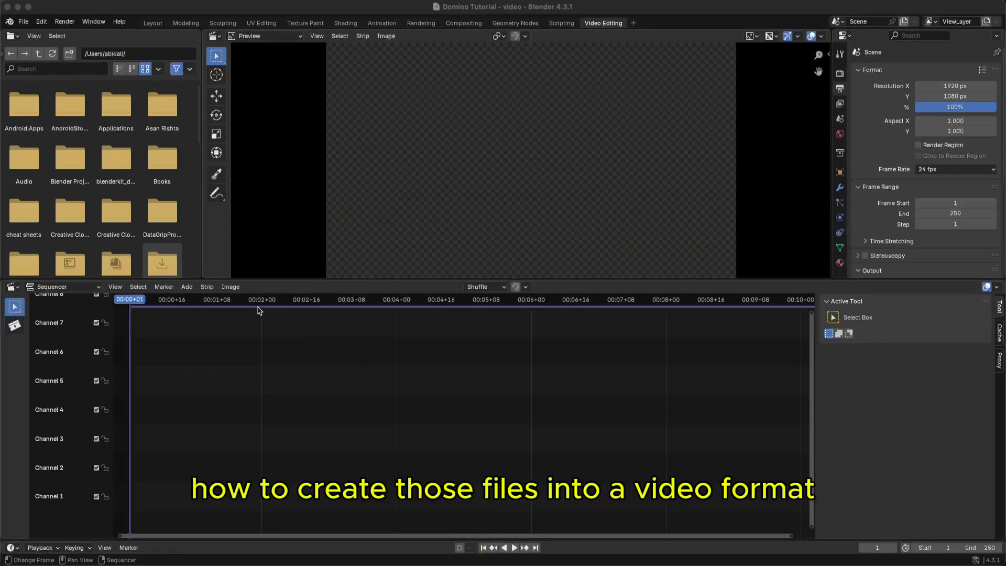
# - Start adding an image sequence in the sequencer and browse into the domino renders folder
pyautogui.click(231, 288)
pyautogui.click(231, 288)
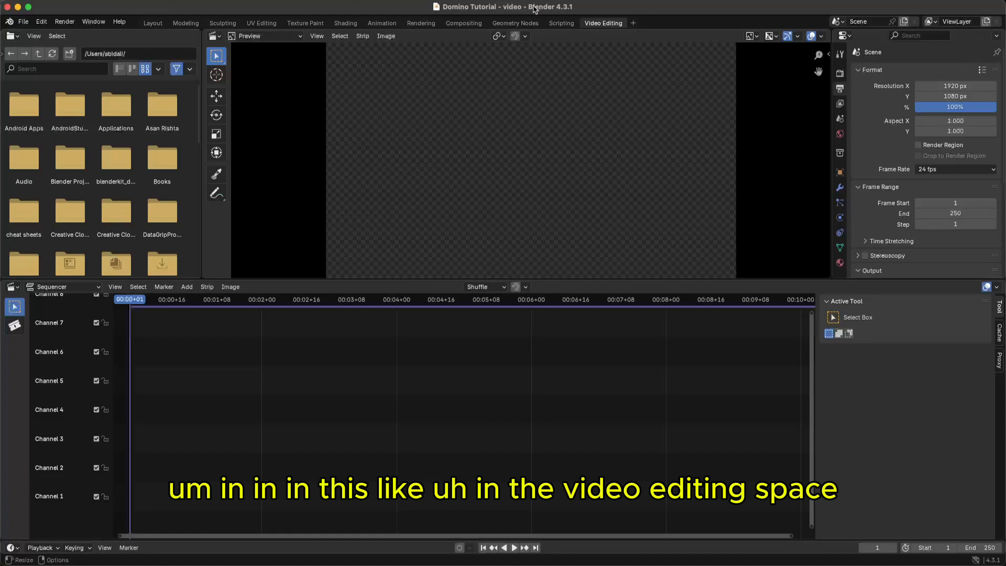
pyautogui.click(186, 287)
pyautogui.click(215, 355)
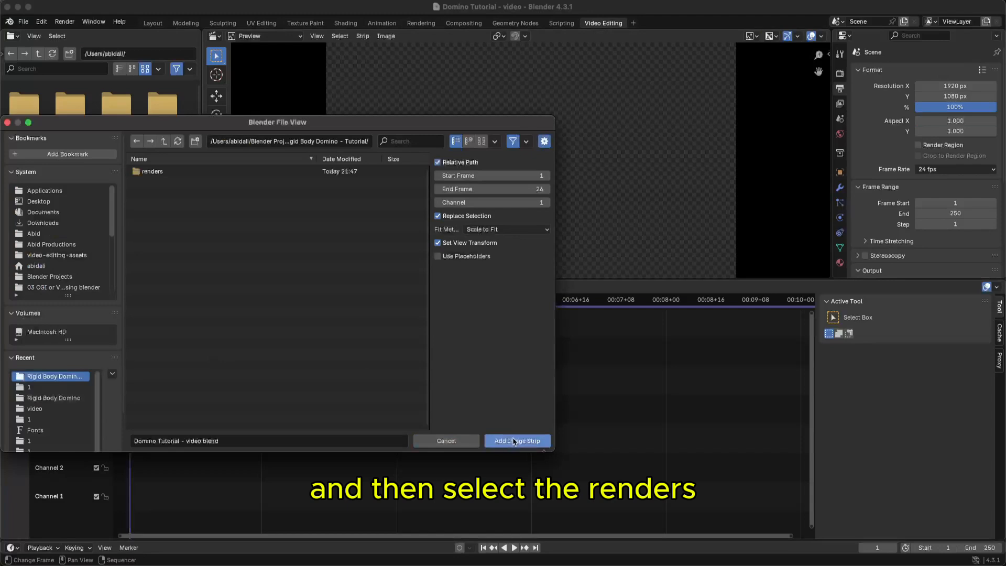
pyautogui.click(184, 173)
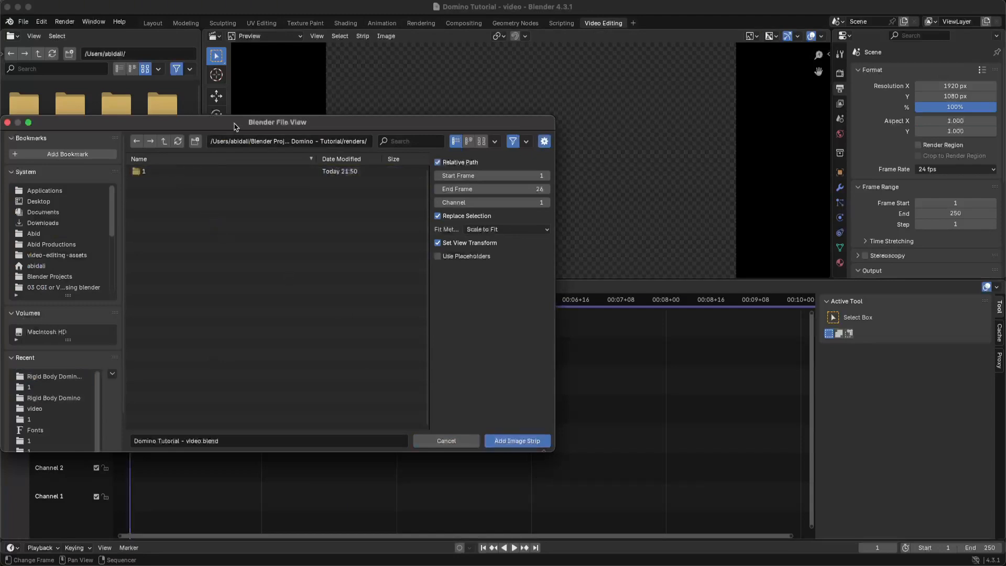
pyautogui.moveTo(235, 126); pyautogui.dragTo(0, 126)
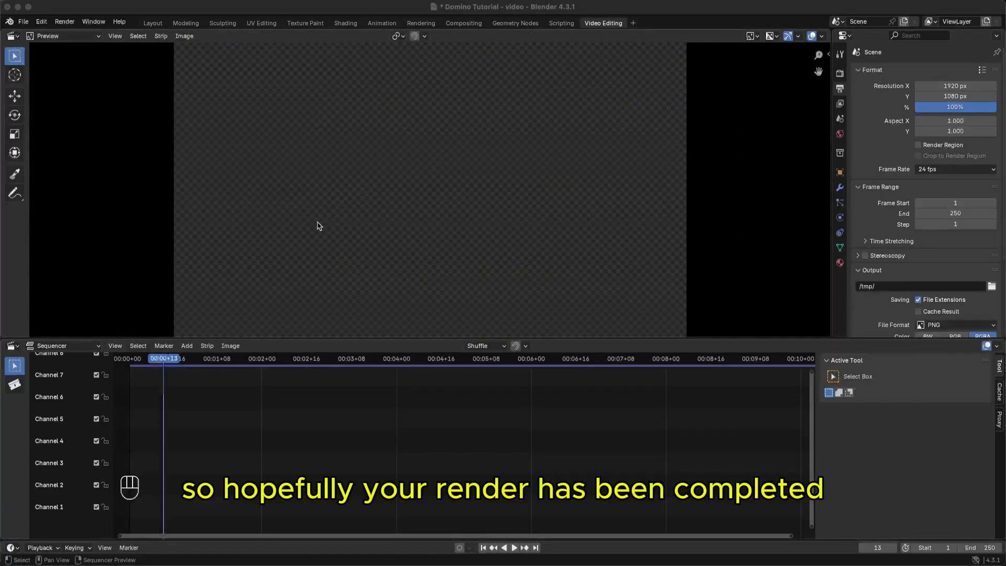
# - Drag the sequencer playhead back to frame 0
pyautogui.moveTo(165, 360); pyautogui.dragTo(128, 362)
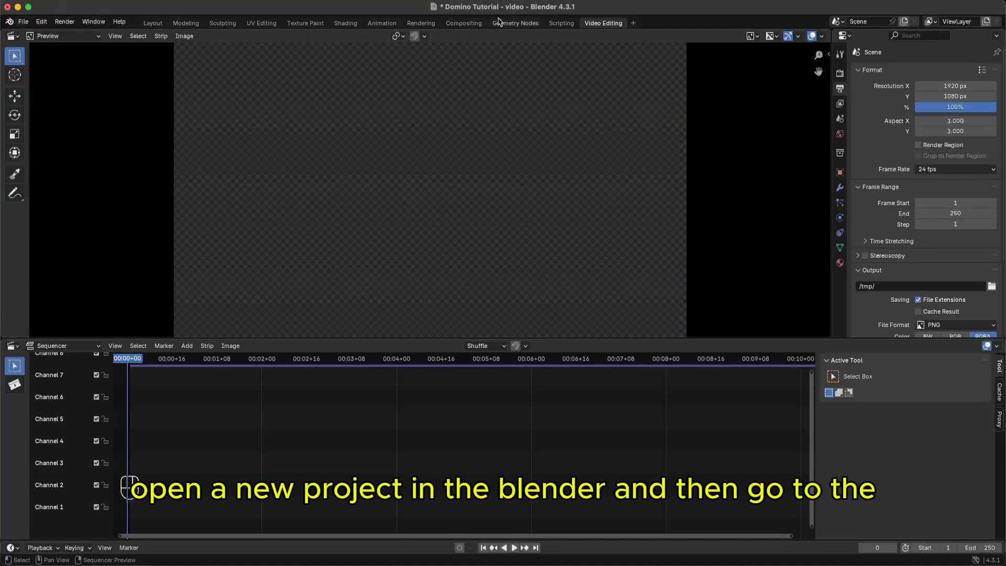
pyautogui.click(156, 25)
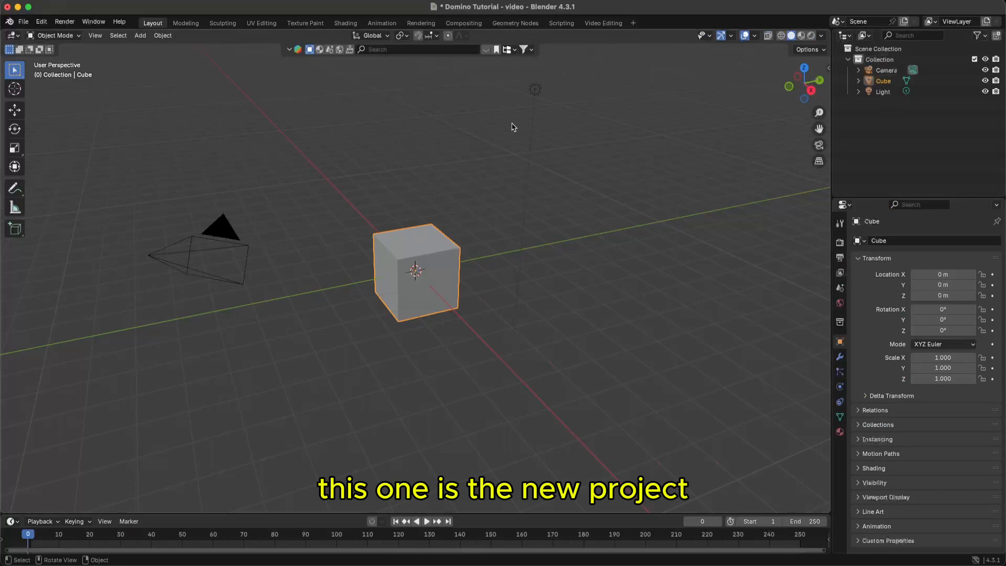
pyautogui.click(604, 25)
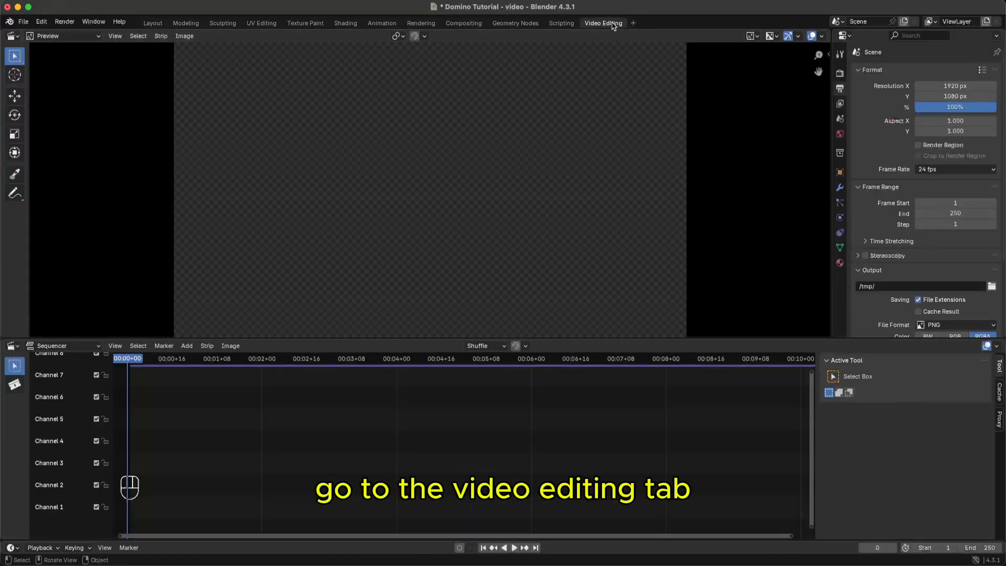
pyautogui.click(635, 24)
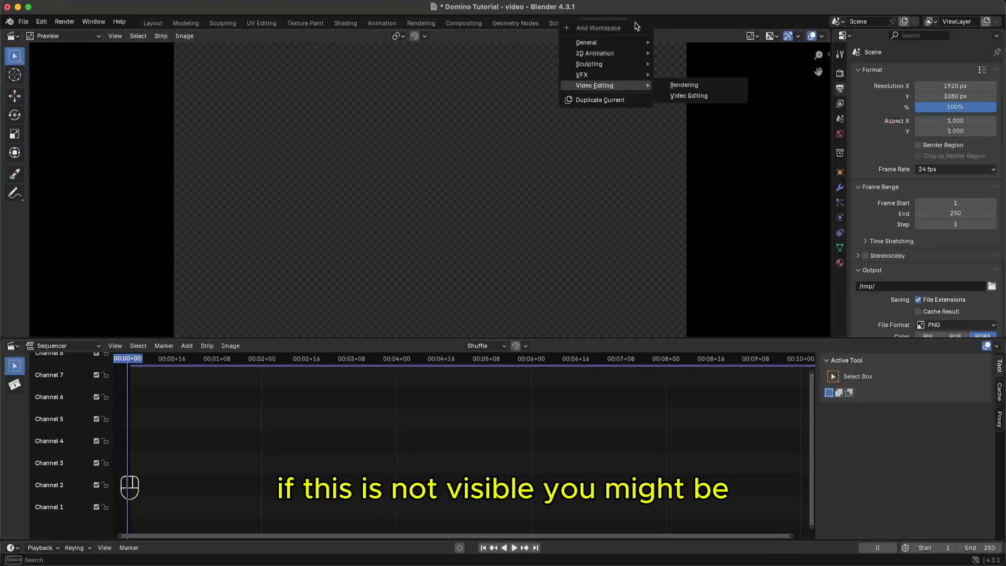
pyautogui.click(636, 24)
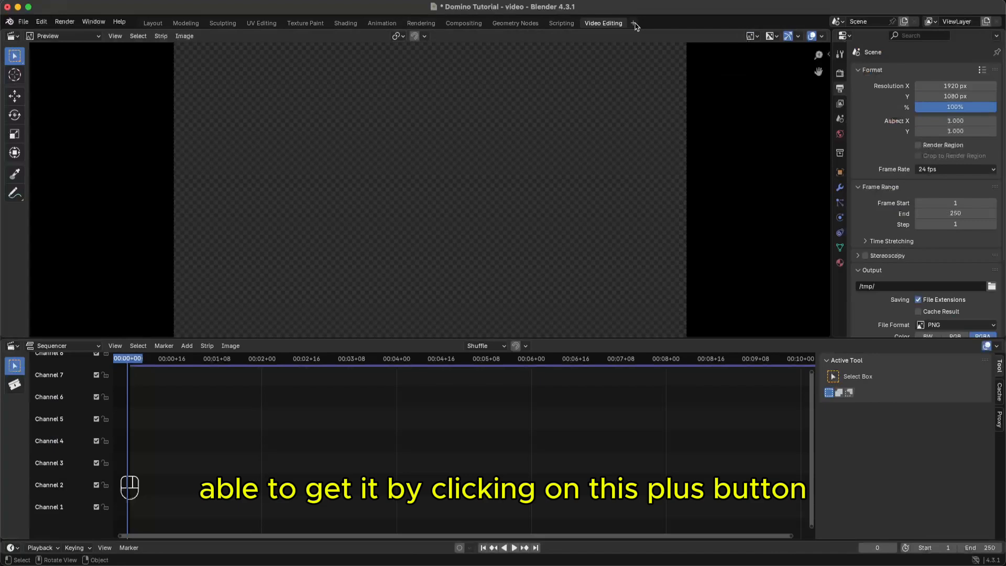
pyautogui.click(635, 24)
pyautogui.moveTo(621, 88)
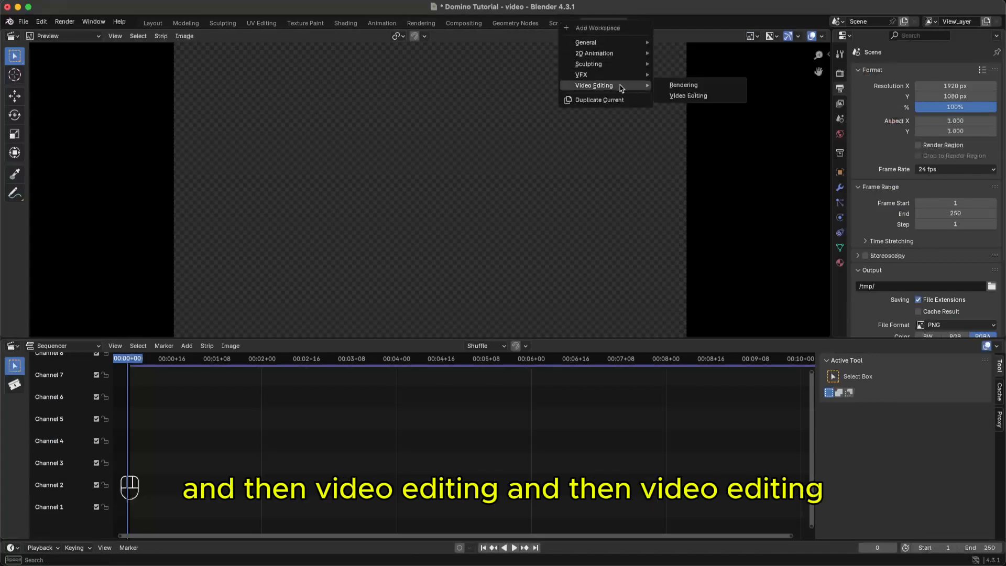
pyautogui.click(688, 95)
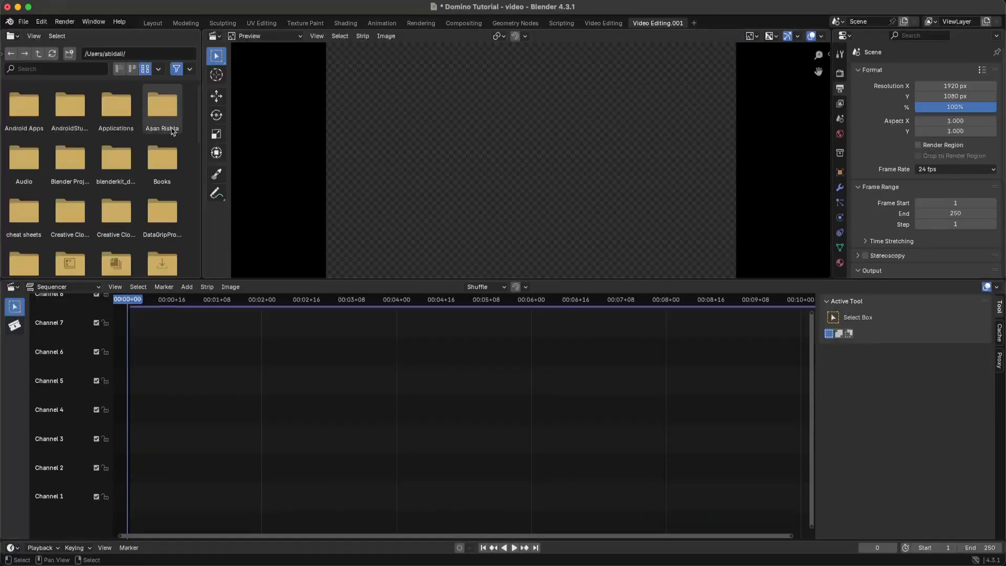
pyautogui.click(6, 58)
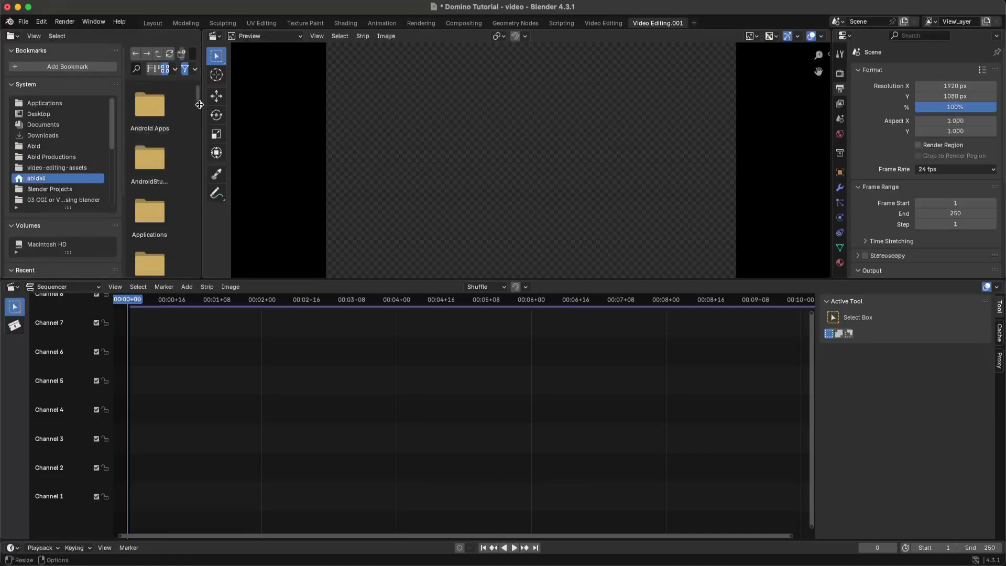
pyautogui.moveTo(199, 104); pyautogui.dragTo(17, 105)
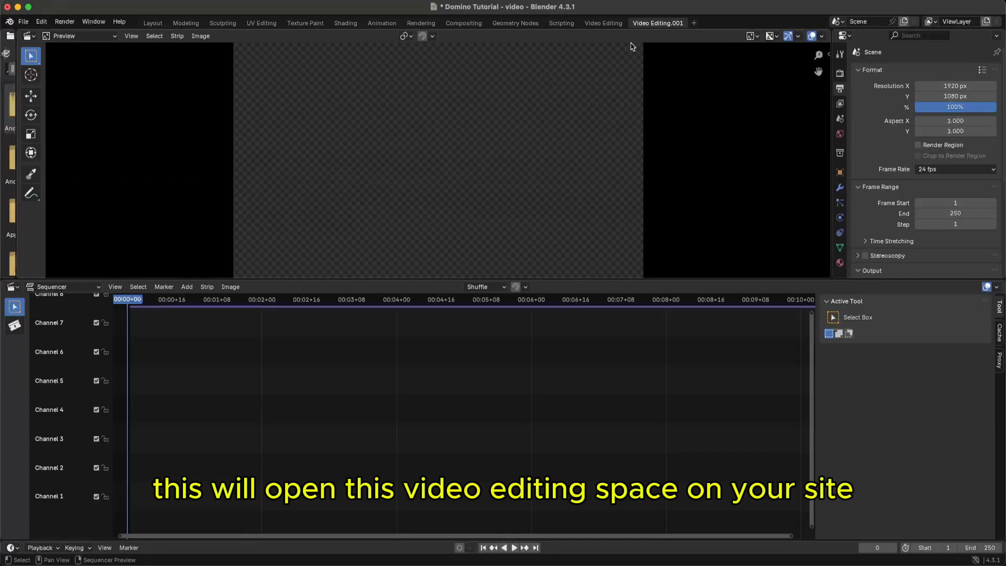
pyautogui.rightClick(614, 25)
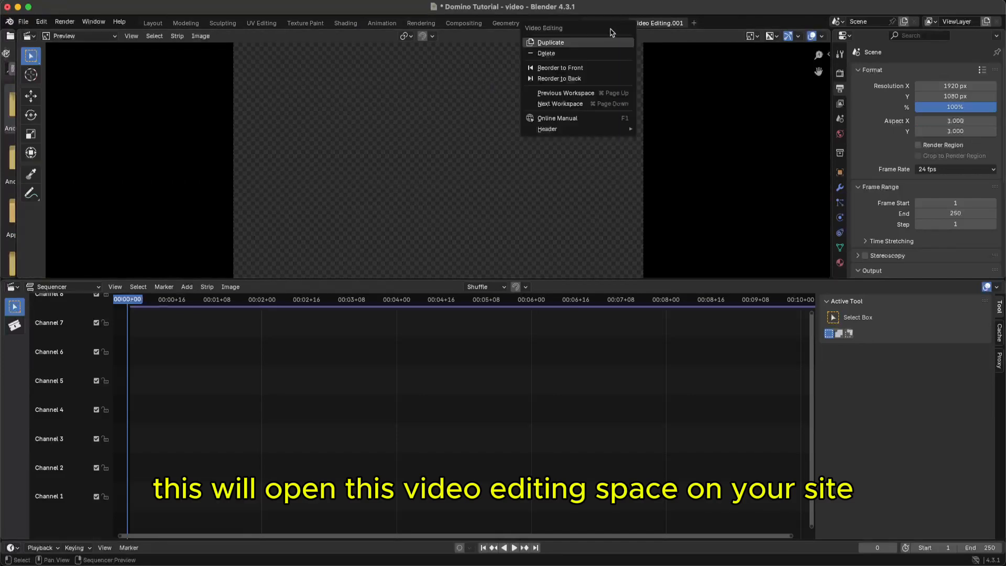
pyautogui.rightClick(663, 25)
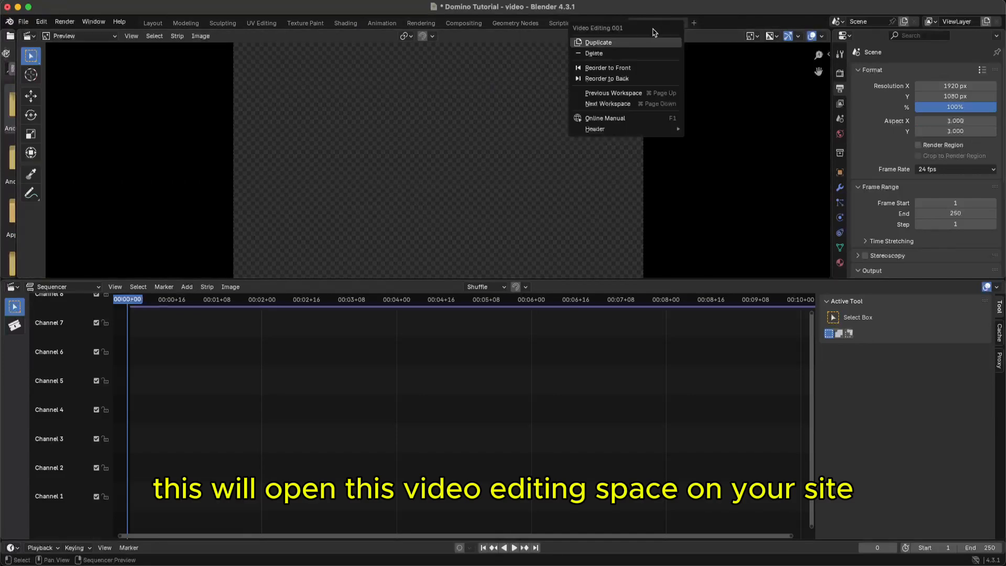
pyautogui.click(600, 53)
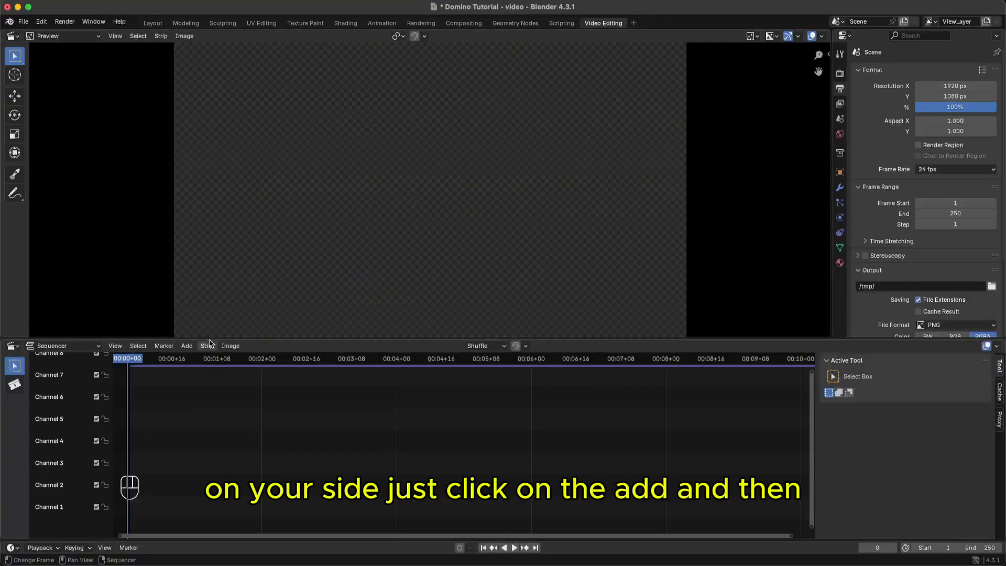
# - Start an image-sequence import and navigate to the Rigid Body Domino renders/1 folder
pyautogui.click(192, 347)
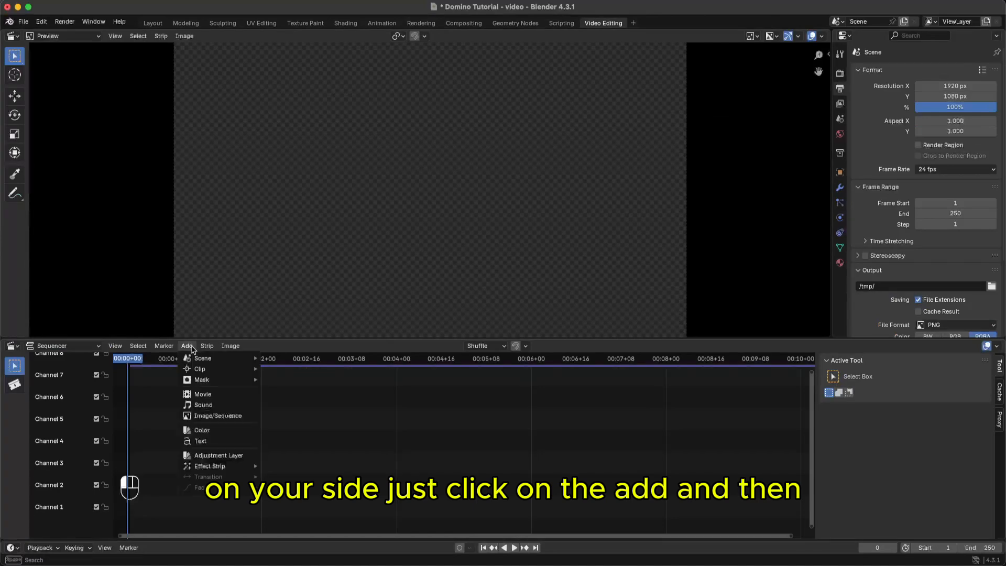
pyautogui.click(209, 416)
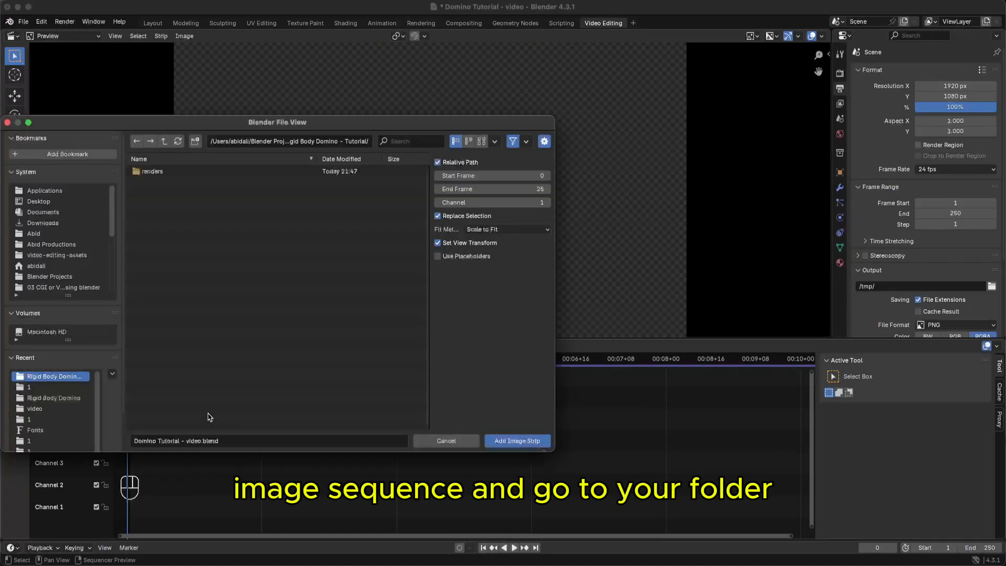
pyautogui.click(44, 399)
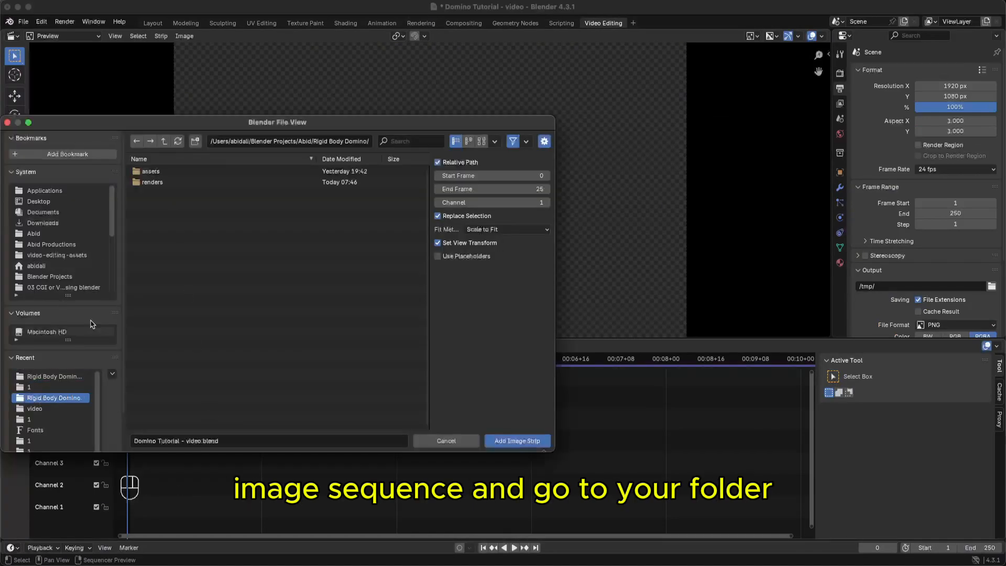
pyautogui.doubleClick(159, 182)
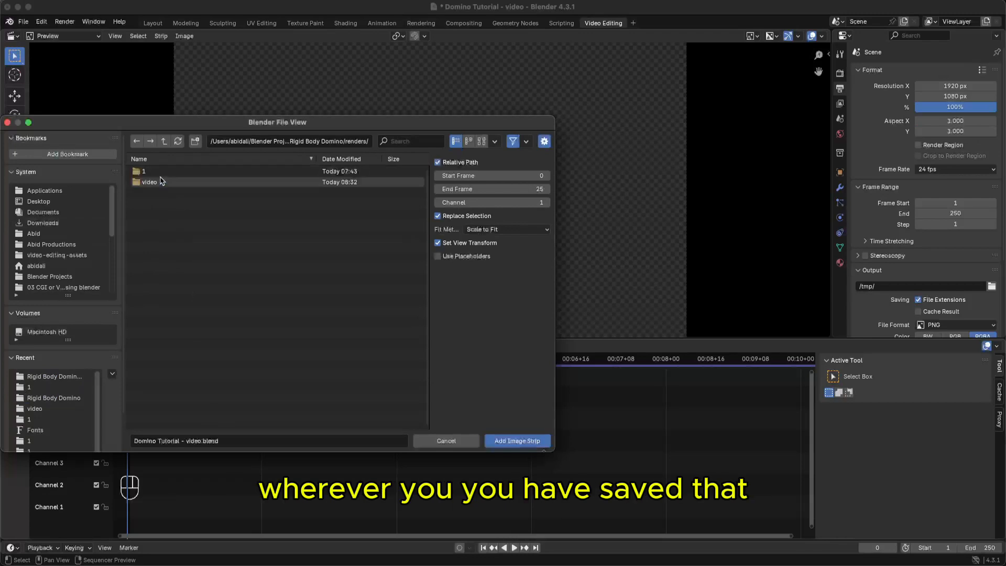
pyautogui.doubleClick(152, 172)
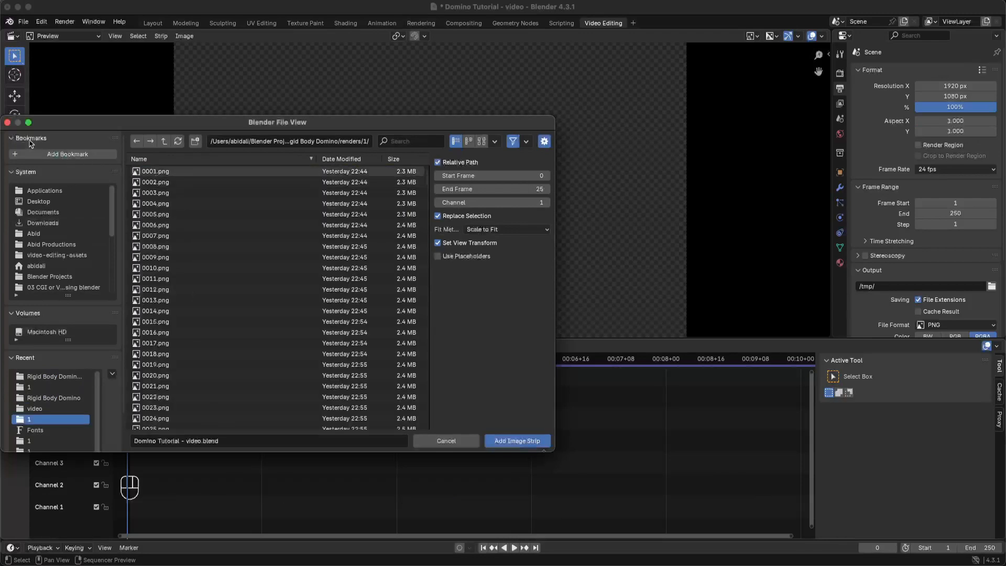
# - Collapse the System, Recent and Volumes sidebar lists and select frame 0001.png
pyautogui.moveTo(105, 120); pyautogui.dragTo(104, 121)
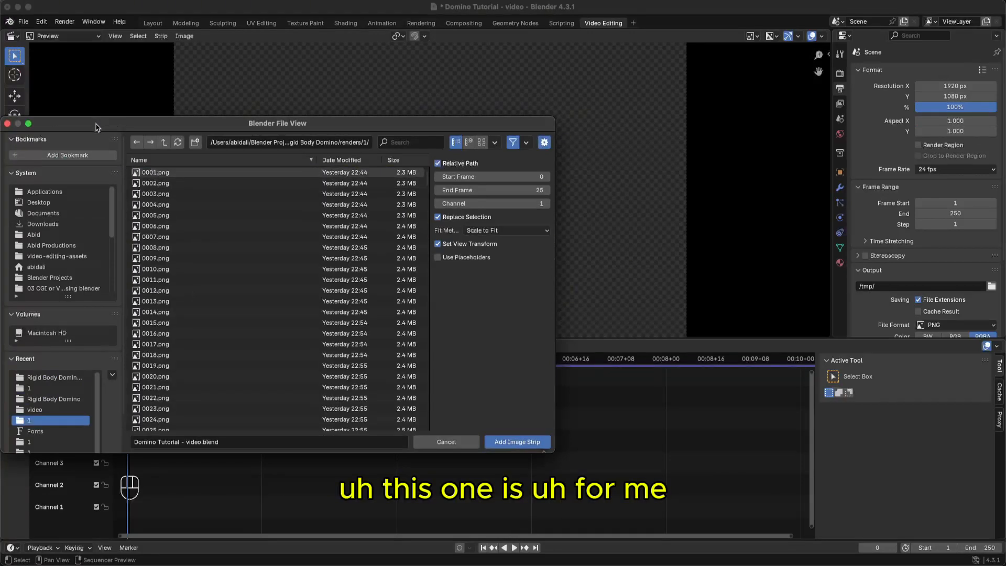
pyautogui.click(13, 173)
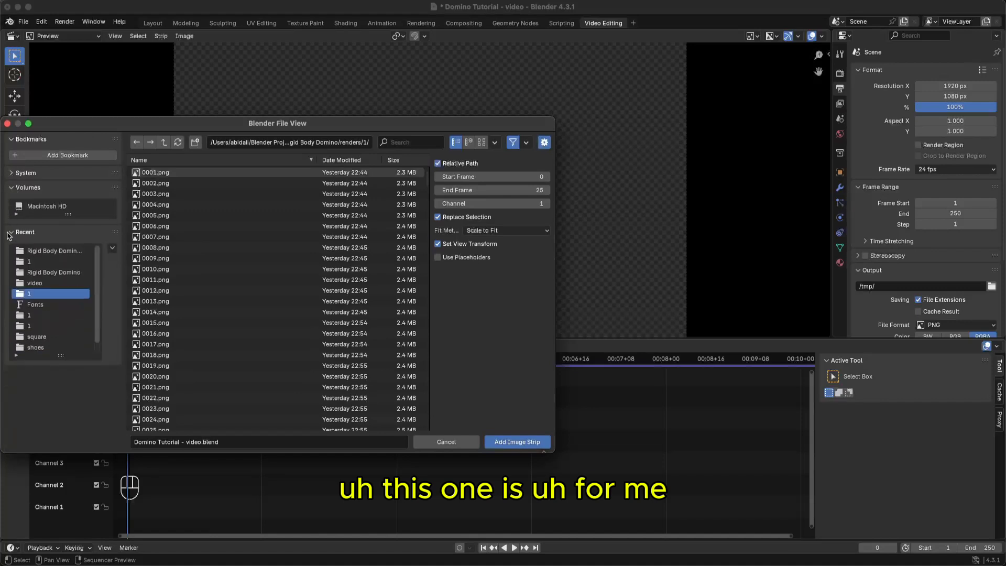
pyautogui.click(9, 234)
pyautogui.click(11, 187)
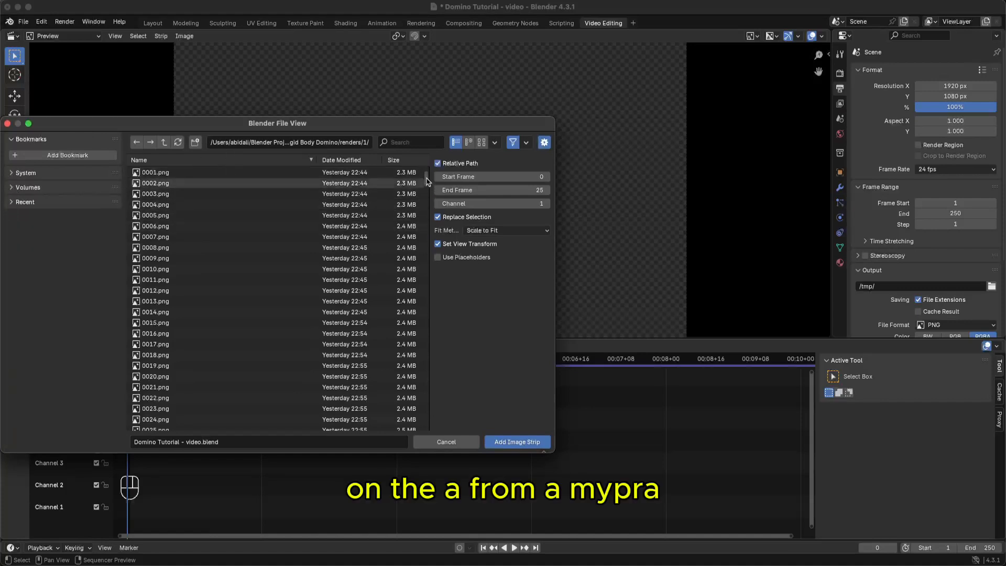
pyautogui.moveTo(427, 181)
pyautogui.mouseDown()
pyautogui.moveTo(429, 436)
pyautogui.moveTo(430, 166)
pyautogui.moveTo(430, 438)
pyautogui.moveTo(429, 176)
pyautogui.mouseUp()
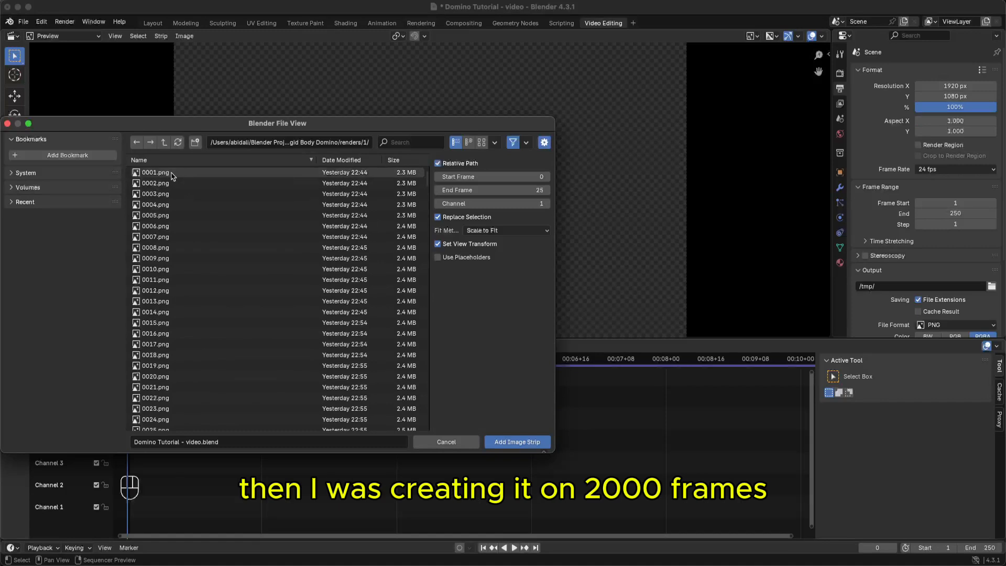
pyautogui.moveTo(429, 180)
pyautogui.mouseDown()
pyautogui.moveTo(427, 321)
pyautogui.moveTo(434, 171)
pyautogui.mouseUp()
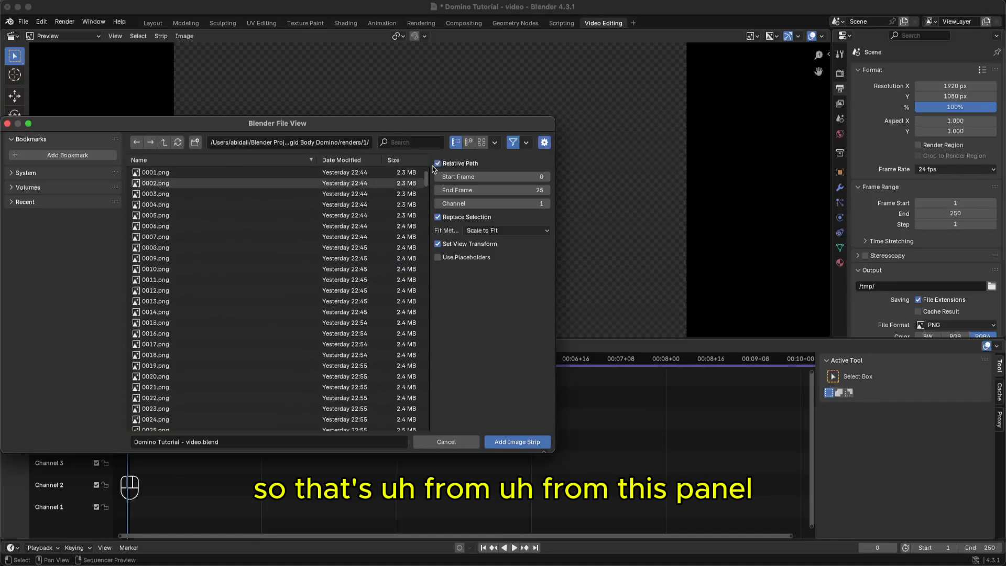
pyautogui.click(161, 174)
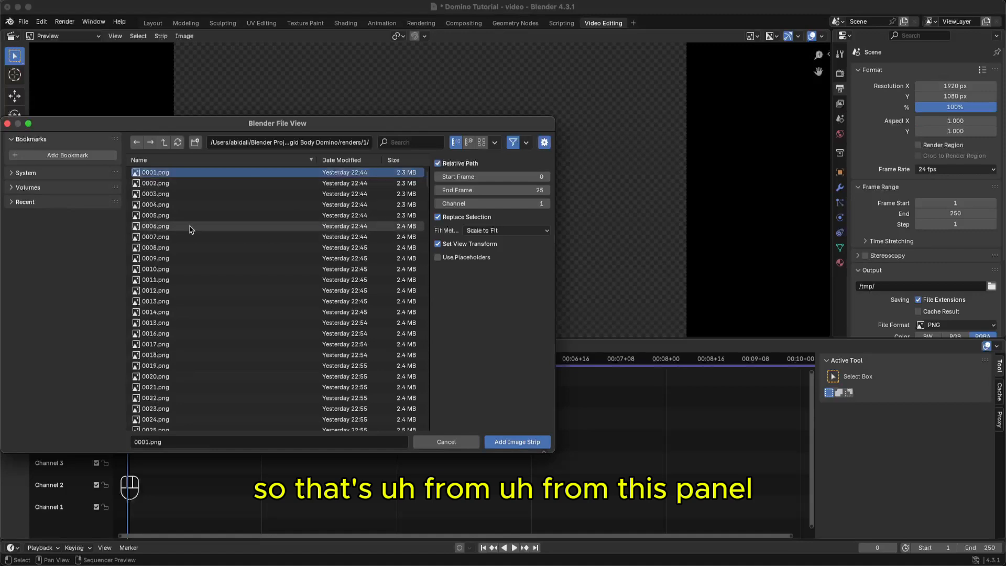
pyautogui.click(220, 237)
# - Select every PNG frame in renders/1 and add them as one image strip on Channel 1
pyautogui.press('a')
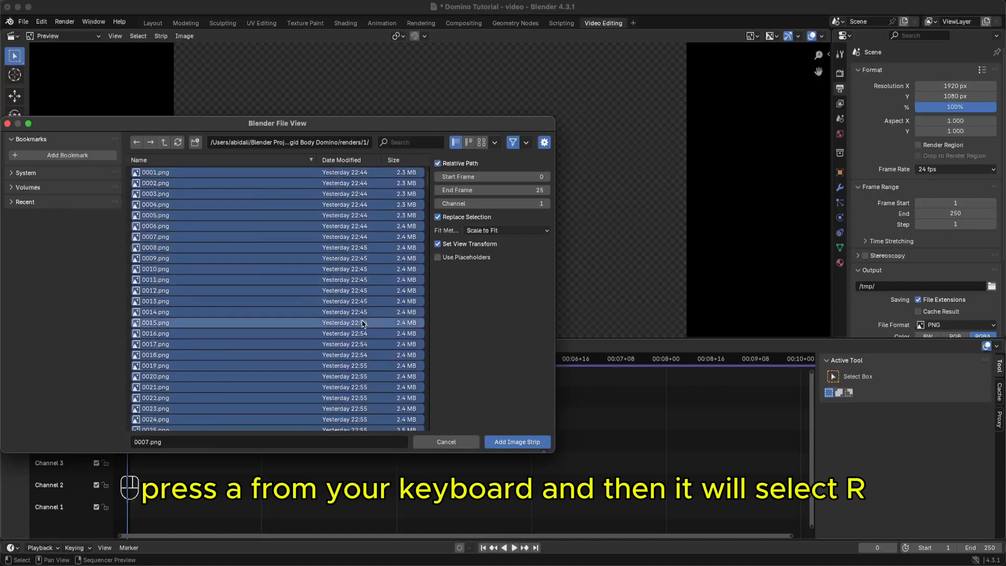
pyautogui.click(517, 444)
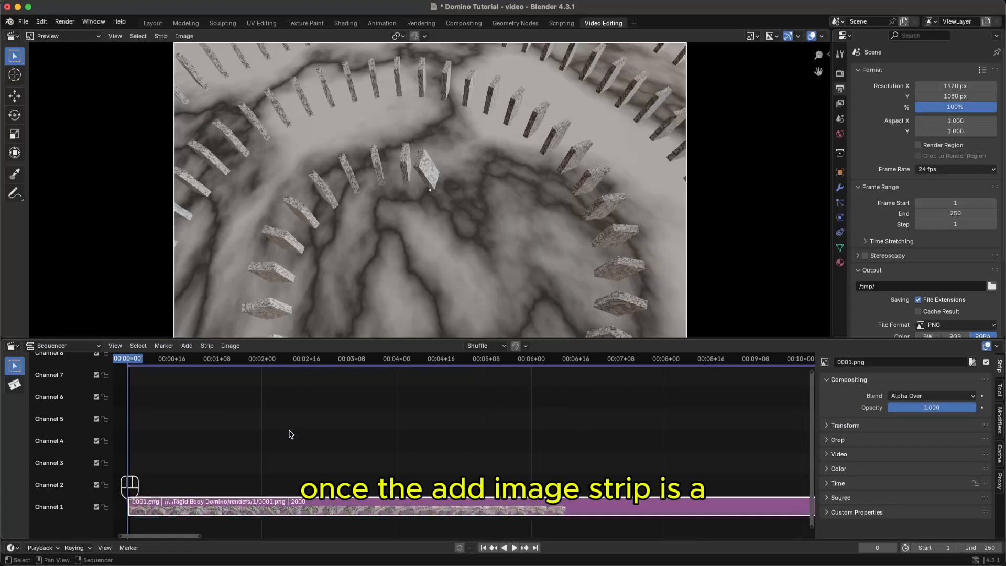
pyautogui.keyDown('super'); pyautogui.moveTo(305, 420); pyautogui.dragTo(298, 438, button='middle'); pyautogui.keyUp('super')
pyautogui.keyDown('super'); pyautogui.moveTo(425, 432); pyautogui.dragTo(376, 463, button='middle'); pyautogui.keyUp('super')
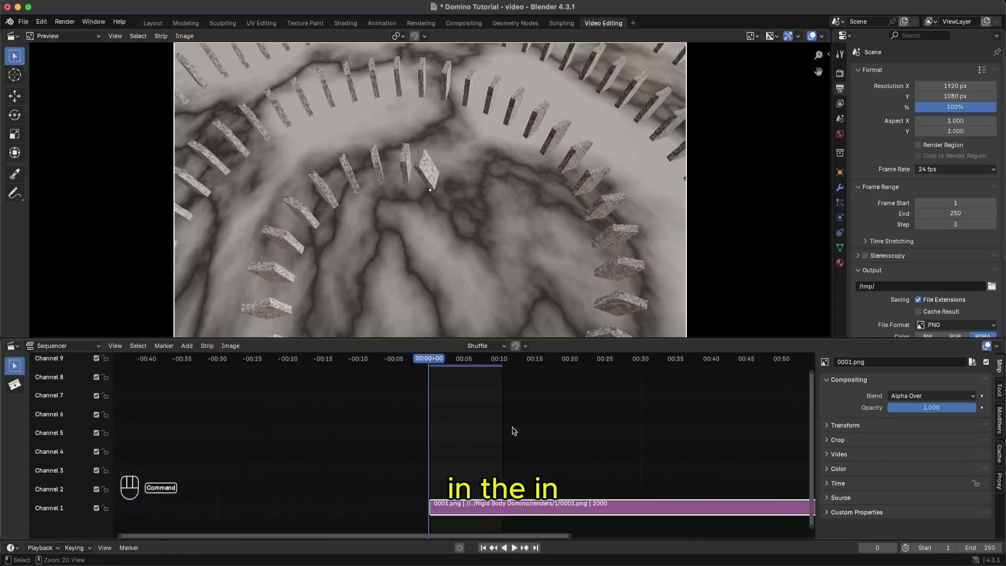
pyautogui.keyDown('super'); pyautogui.moveTo(513, 431); pyautogui.dragTo(524, 436, button='middle'); pyautogui.keyUp('super')
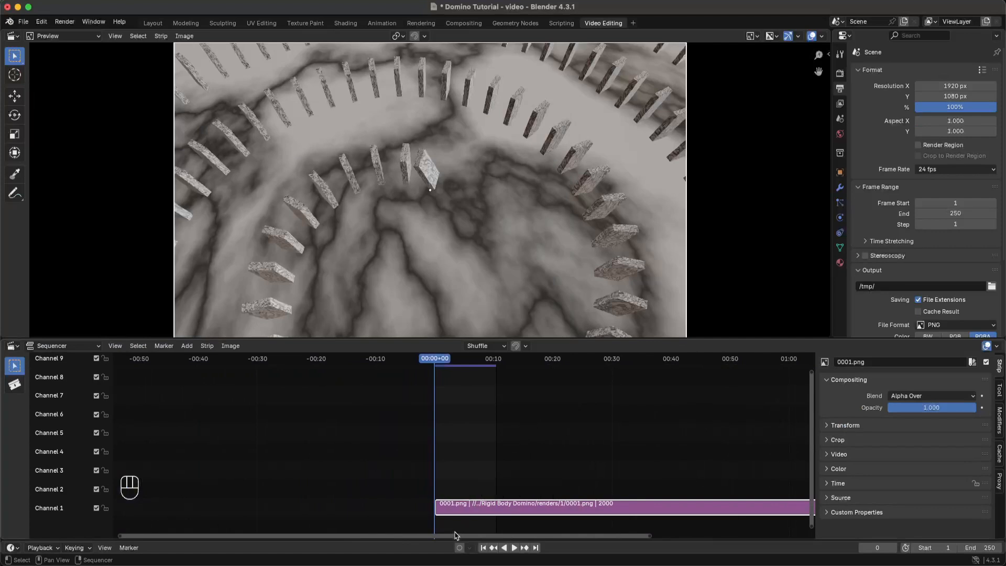
pyautogui.moveTo(463, 536); pyautogui.dragTo(653, 538)
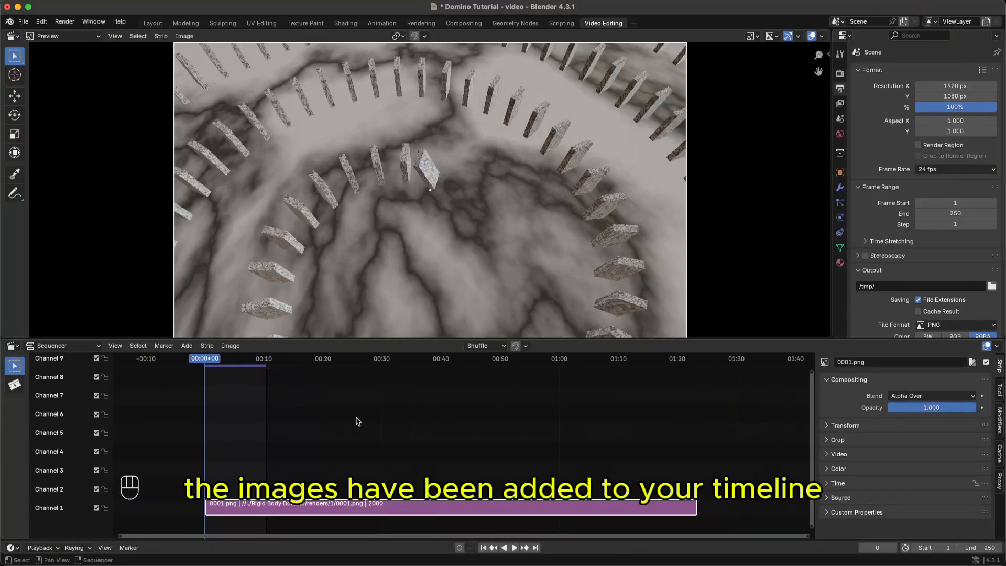
pyautogui.click(358, 421)
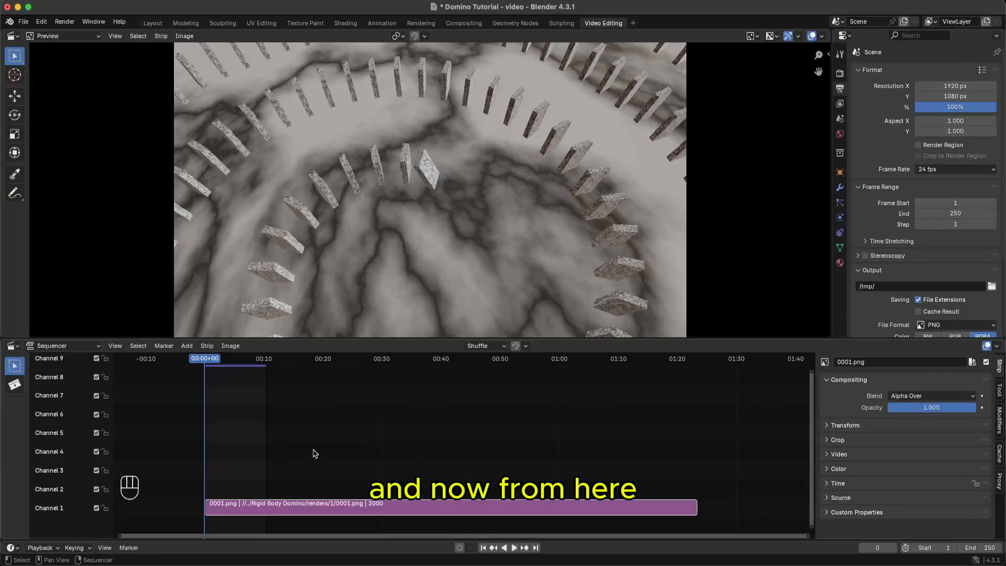
pyautogui.press('space')
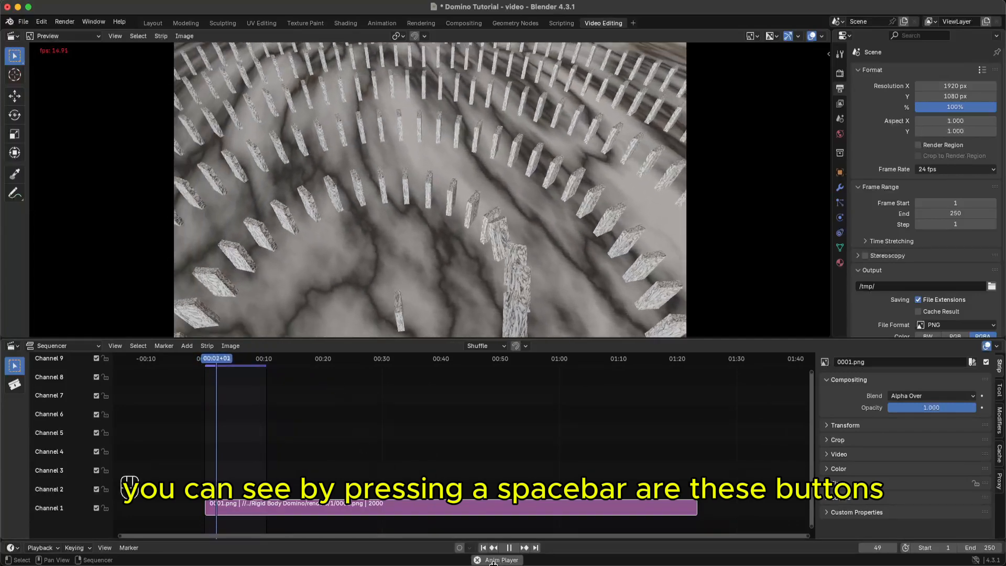
pyautogui.press('space')
pyautogui.click(513, 550)
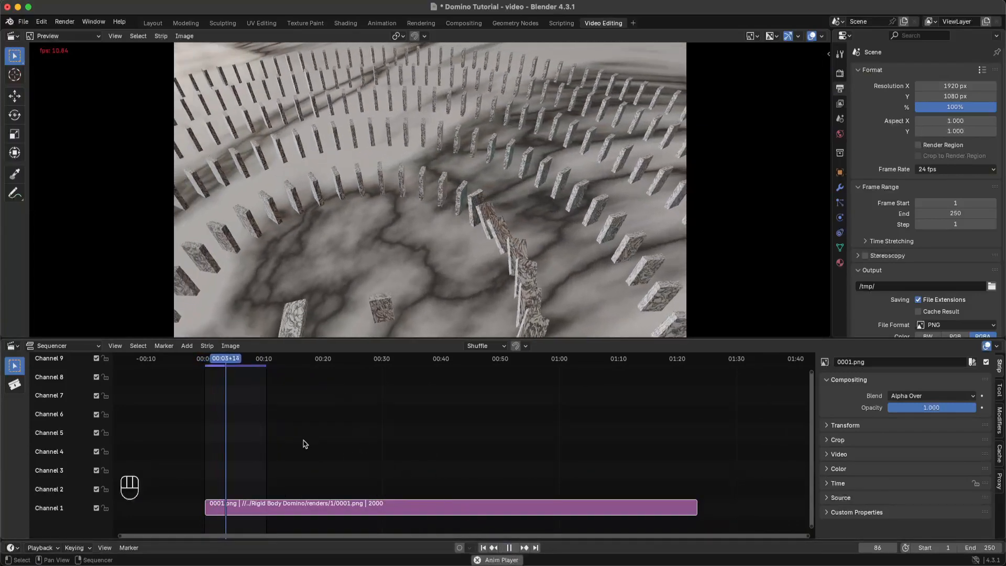
pyautogui.press('space')
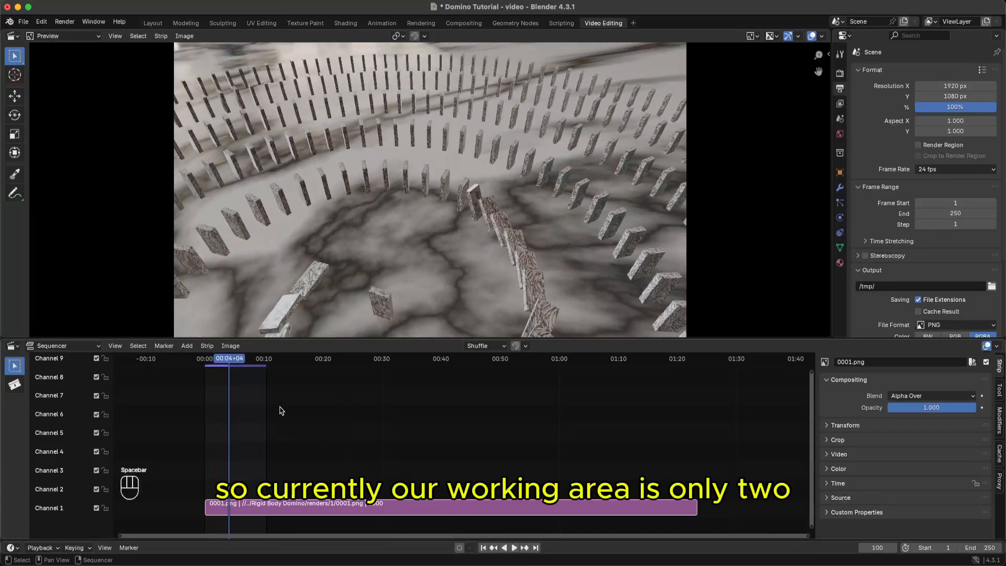
pyautogui.click(262, 363)
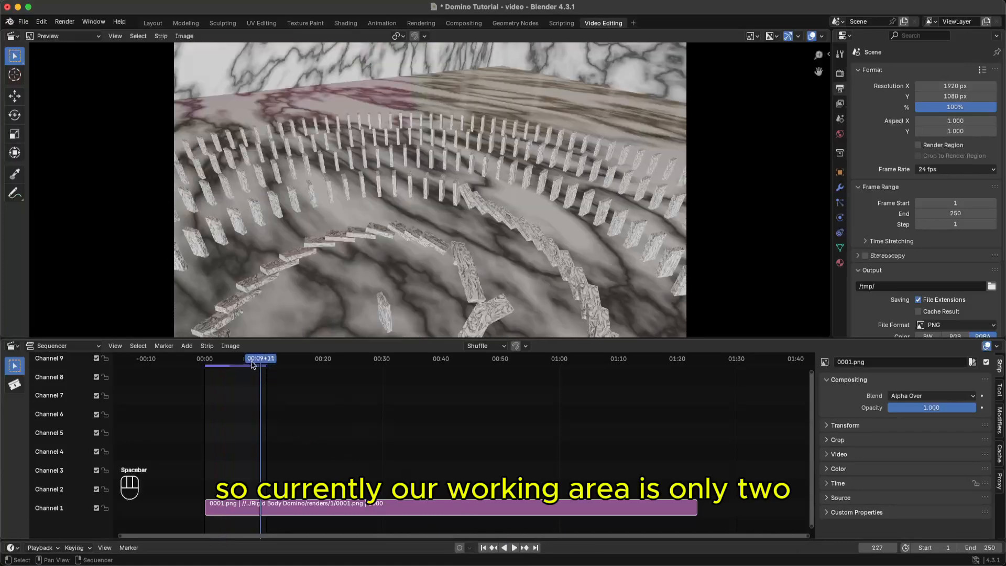
pyautogui.moveTo(252, 364); pyautogui.dragTo(269, 368)
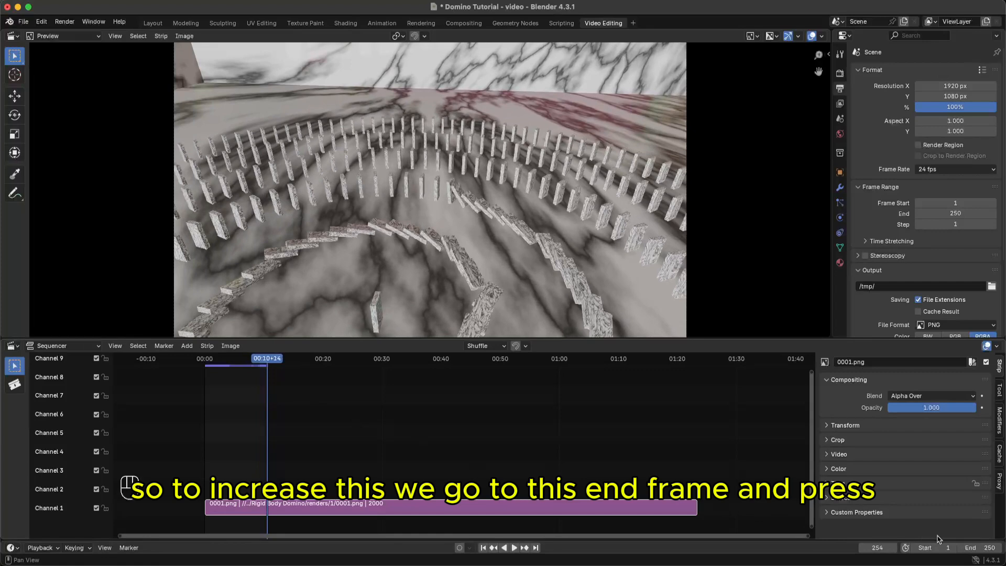
# - Set the scene's end frame to 2000
pyautogui.doubleClick(987, 549)
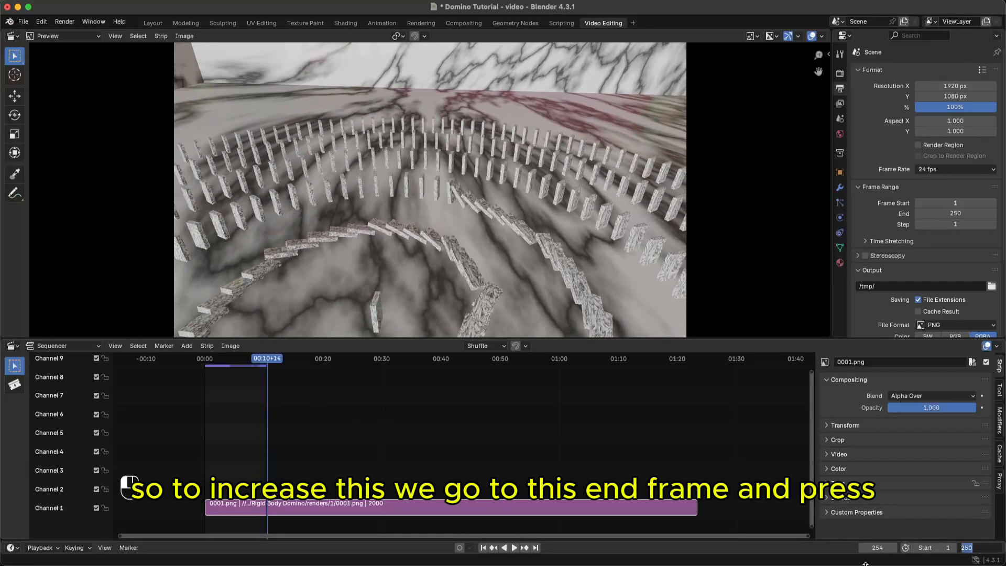
pyautogui.write('2000')
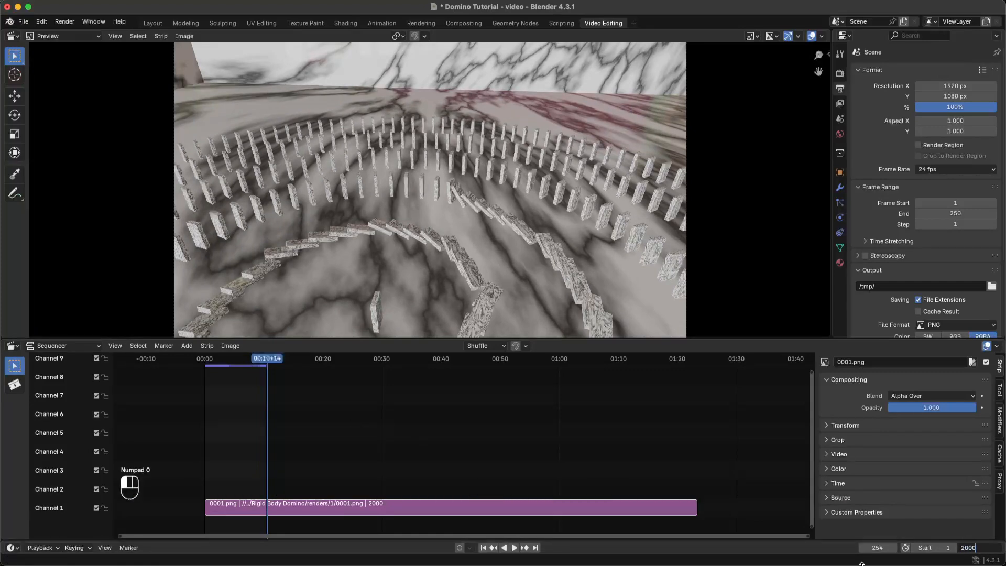
pyautogui.click(862, 564)
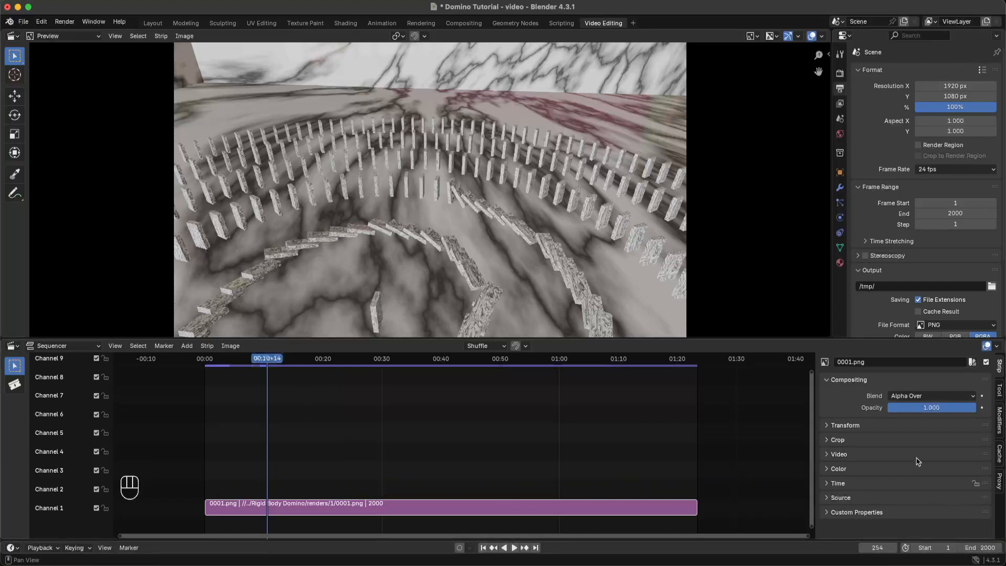
# - Try a 30 fps frame rate, then set it back to 24 fps
pyautogui.click(948, 169)
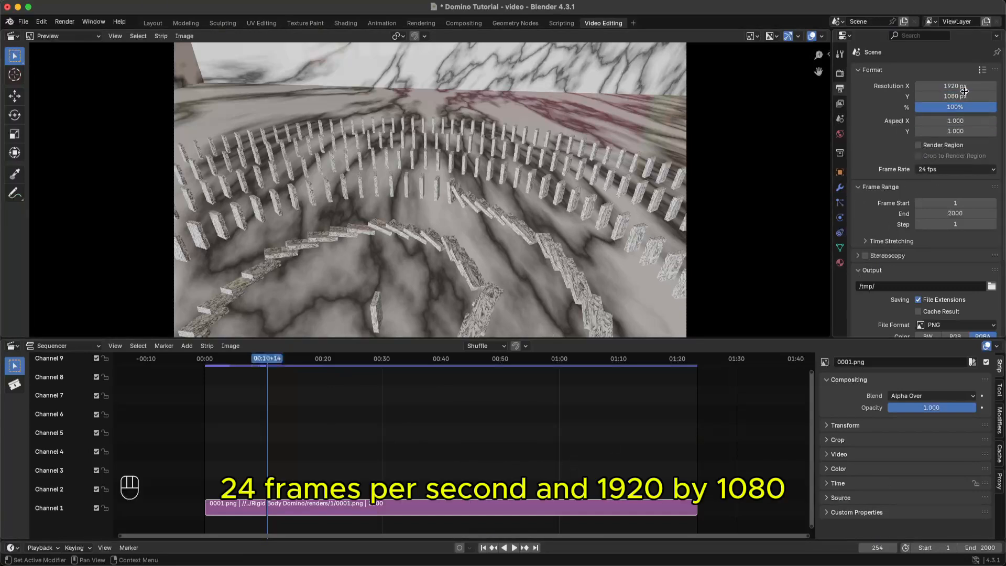
pyautogui.click(967, 173)
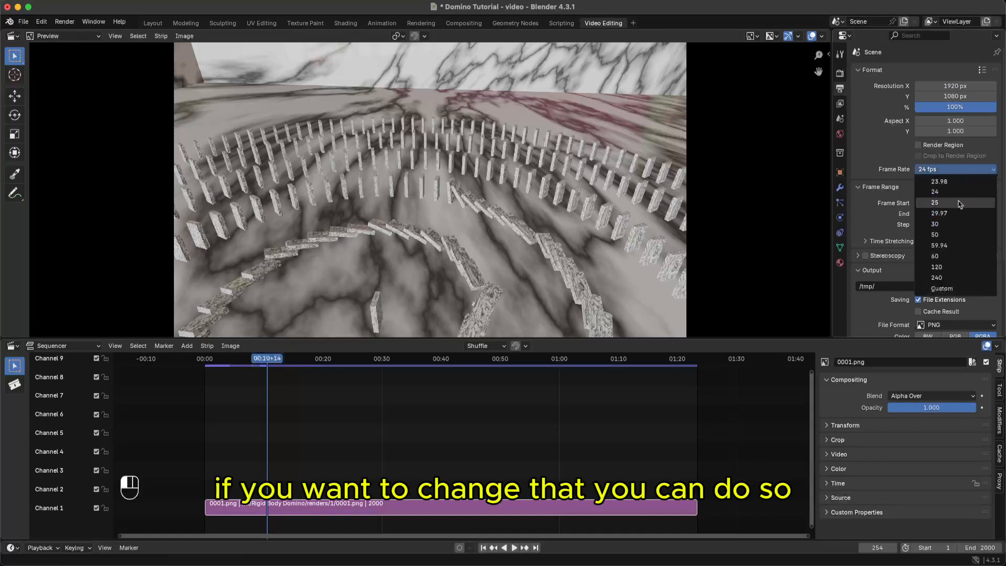
pyautogui.click(955, 225)
pyautogui.click(957, 171)
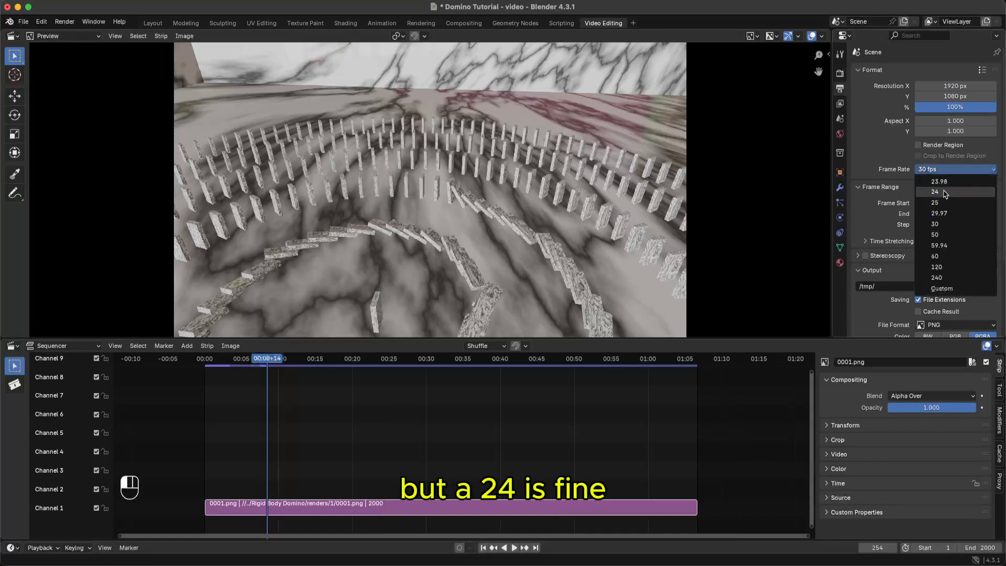
pyautogui.click(943, 193)
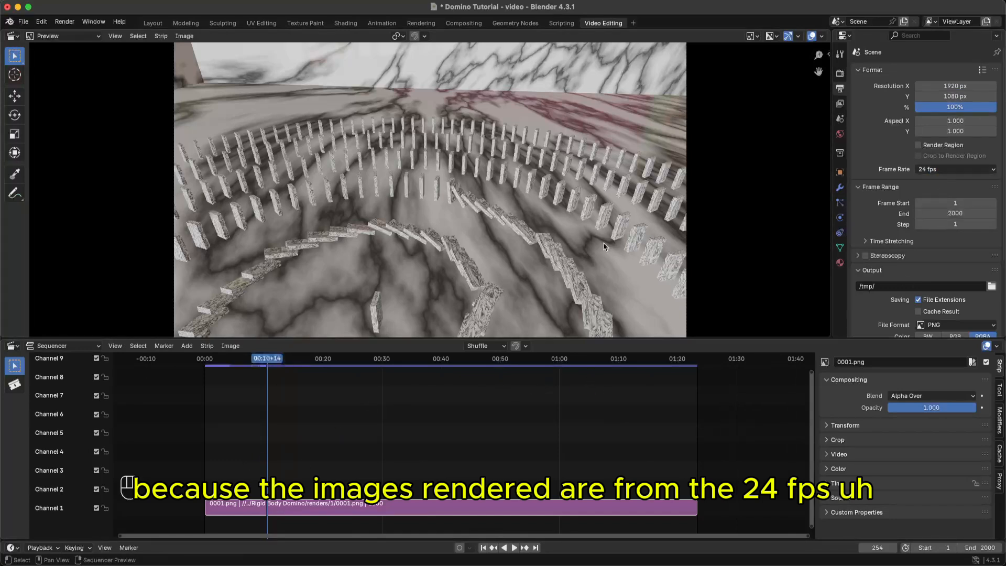
# - Scrub through the domino strip, save the project, and review the Render and Output properties
pyautogui.moveTo(433, 362); pyautogui.dragTo(545, 367)
pyautogui.press('super+s')
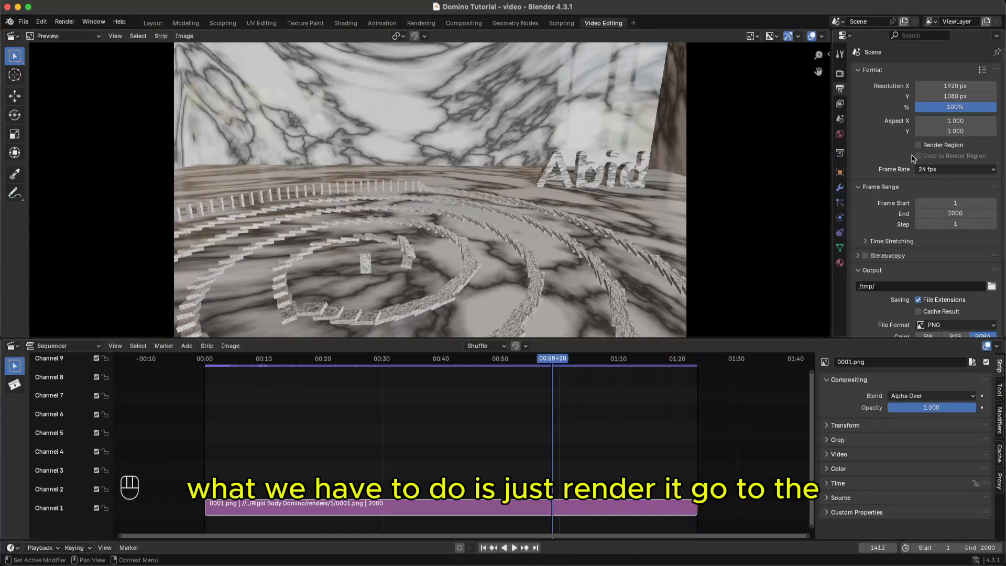
pyautogui.click(840, 75)
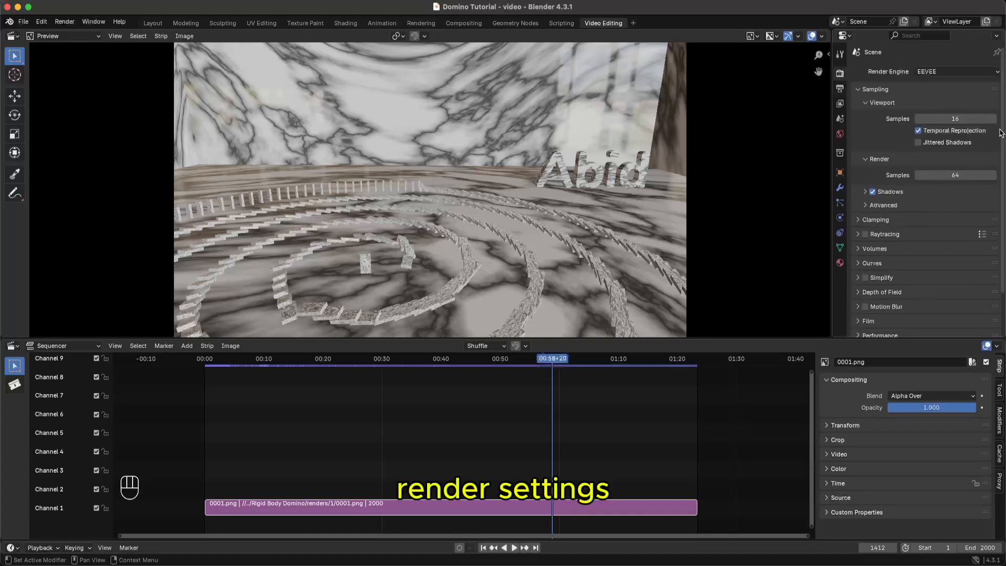
pyautogui.moveTo(1001, 139); pyautogui.dragTo(1003, 76)
pyautogui.click(840, 88)
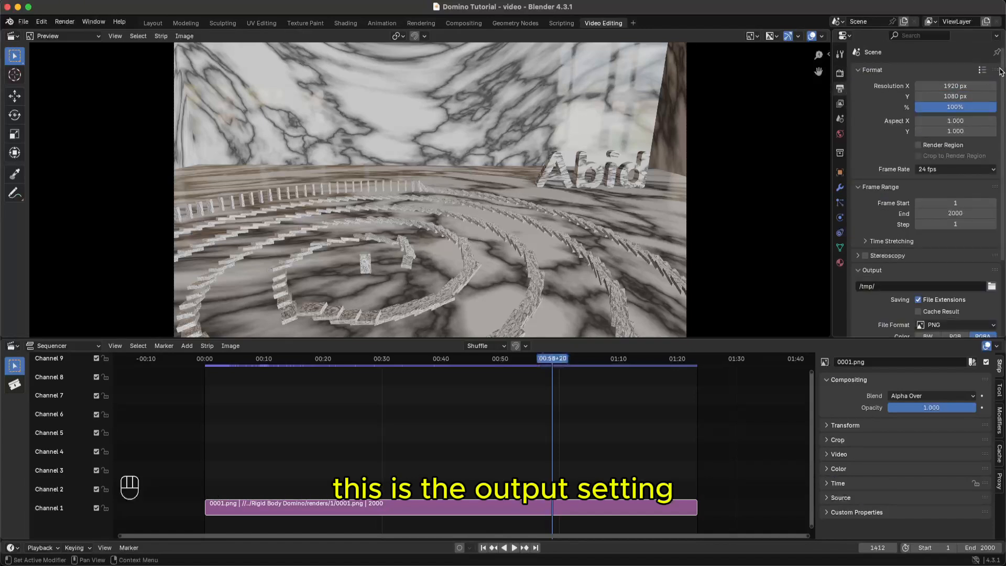
pyautogui.moveTo(1001, 72); pyautogui.dragTo(1002, 182)
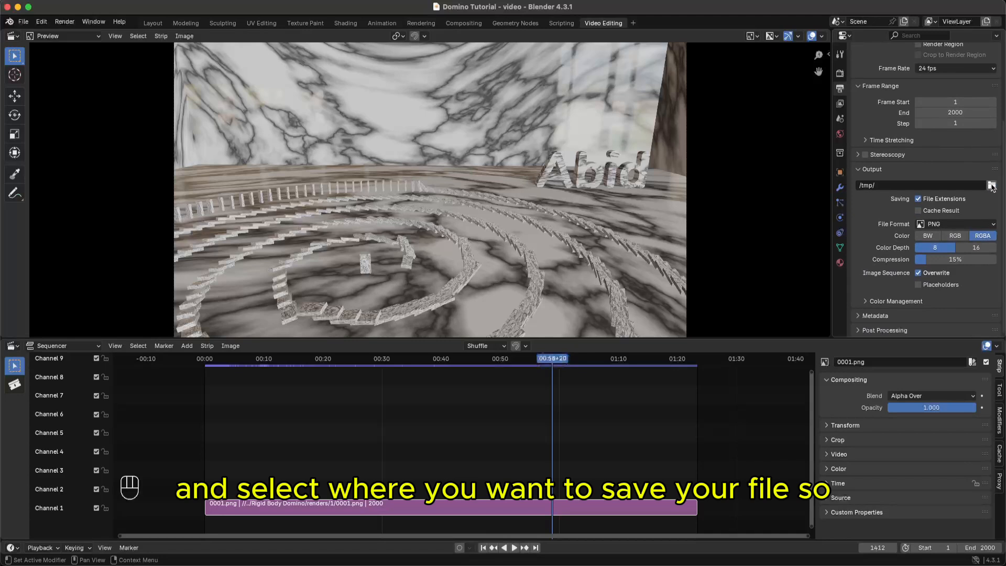
# - Set the output path to a new 'video' folder inside the domino renders folder
pyautogui.click(991, 186)
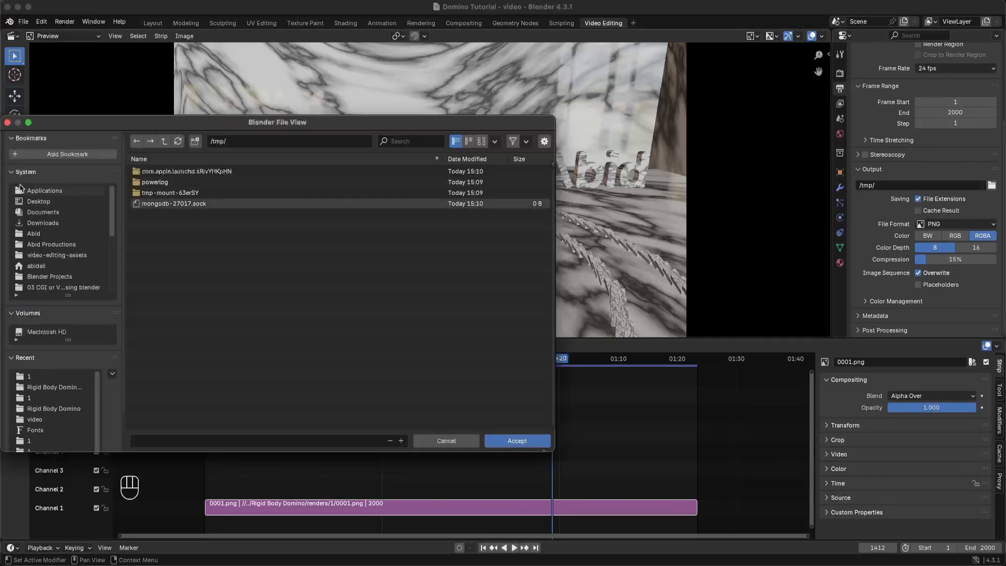
pyautogui.click(11, 172)
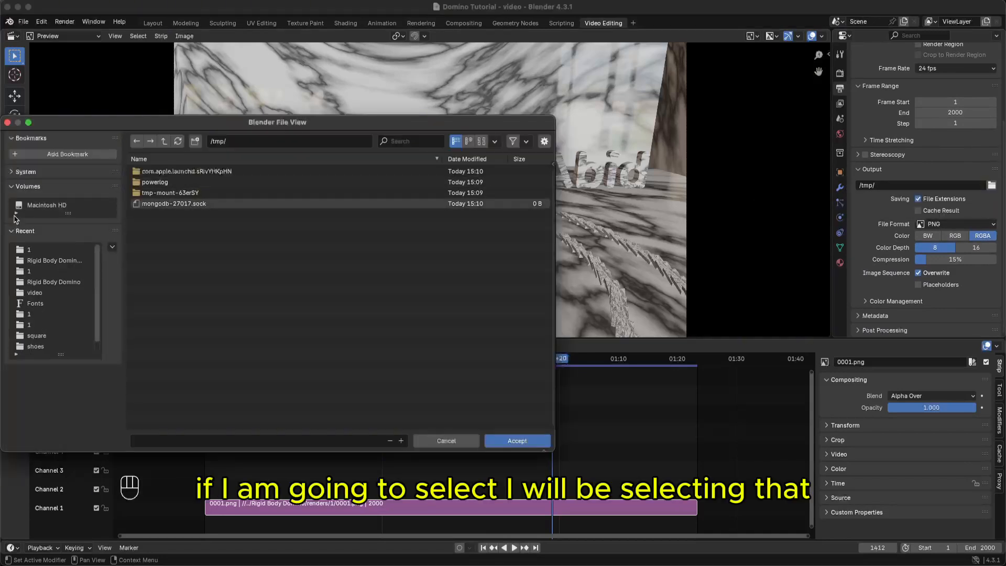
pyautogui.click(13, 187)
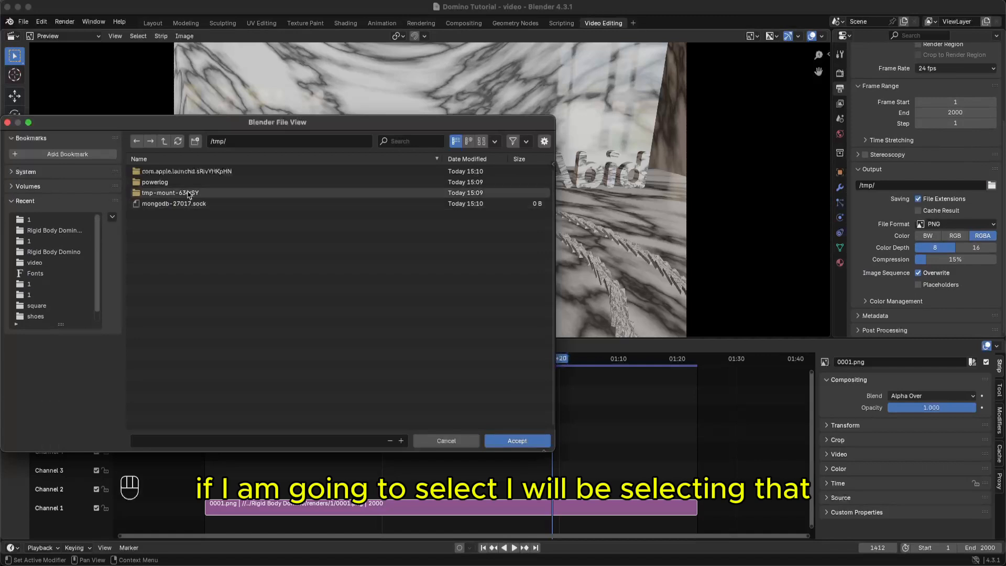
pyautogui.click(51, 231)
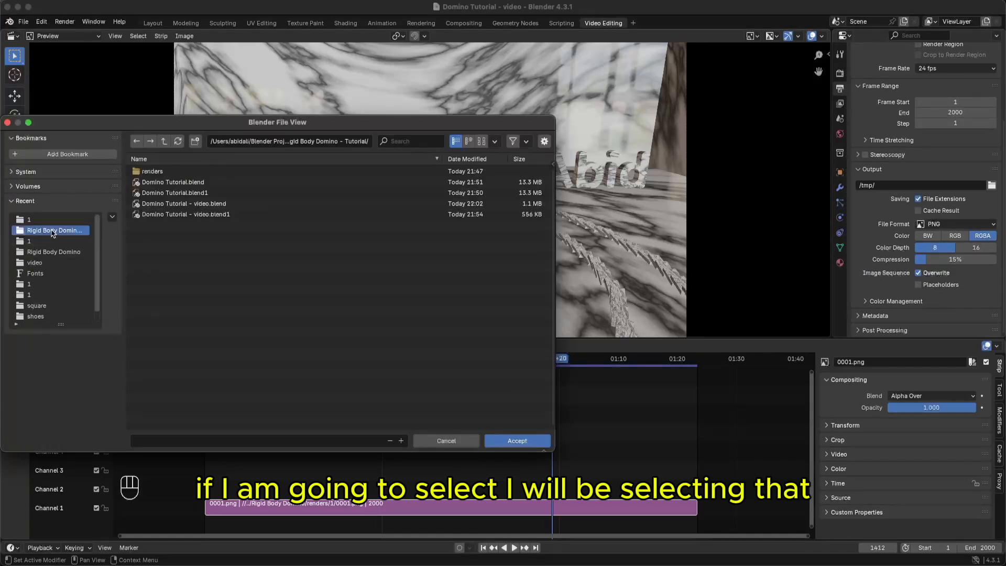
pyautogui.click(154, 172)
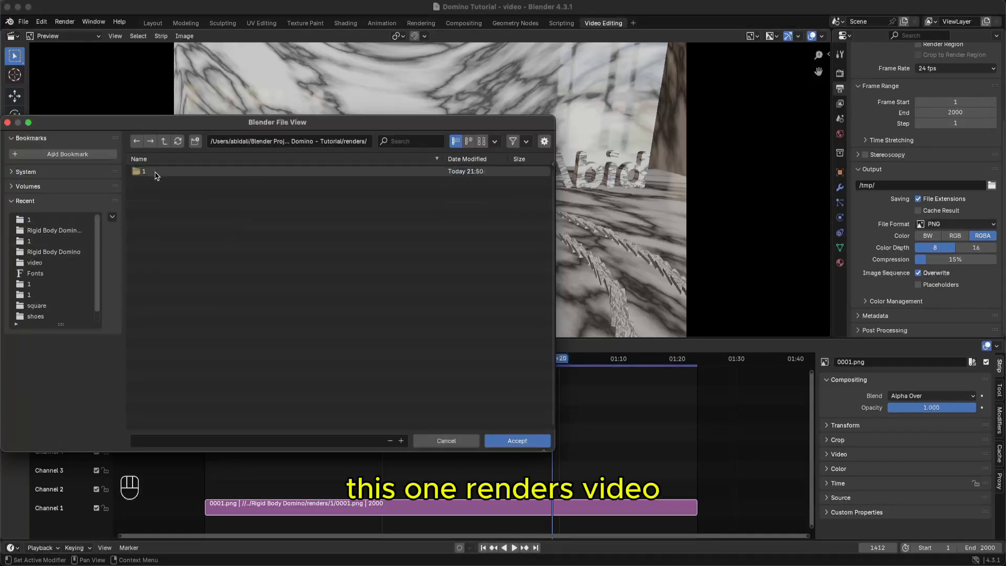
pyautogui.click(196, 141)
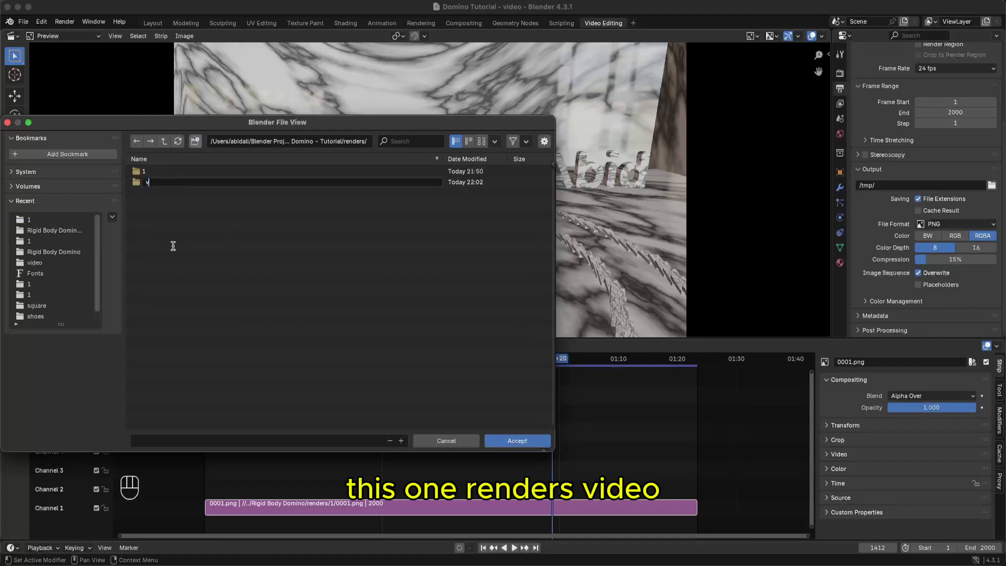
pyautogui.write('video')
pyautogui.press('Return')
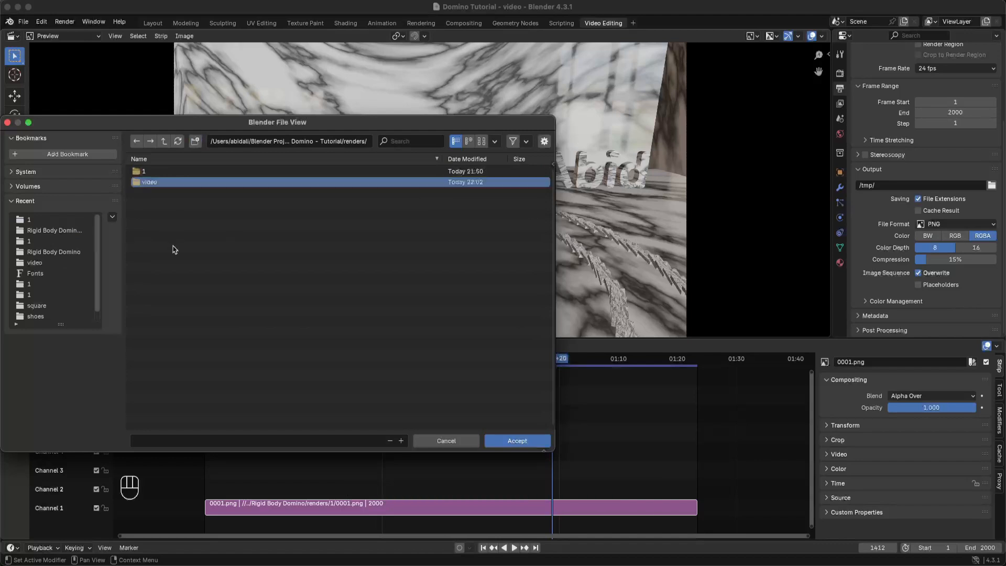
pyautogui.click(177, 184)
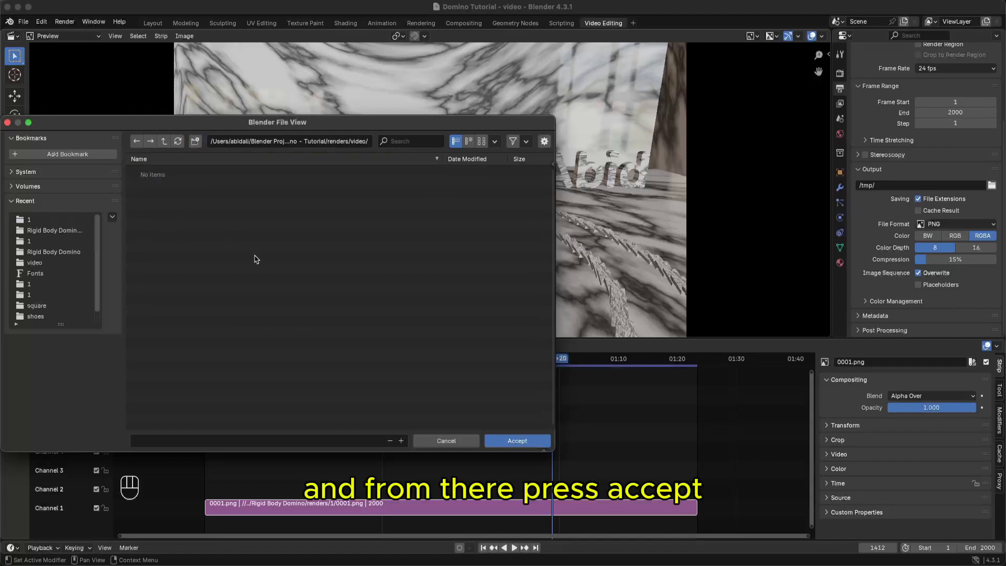
pyautogui.click(508, 441)
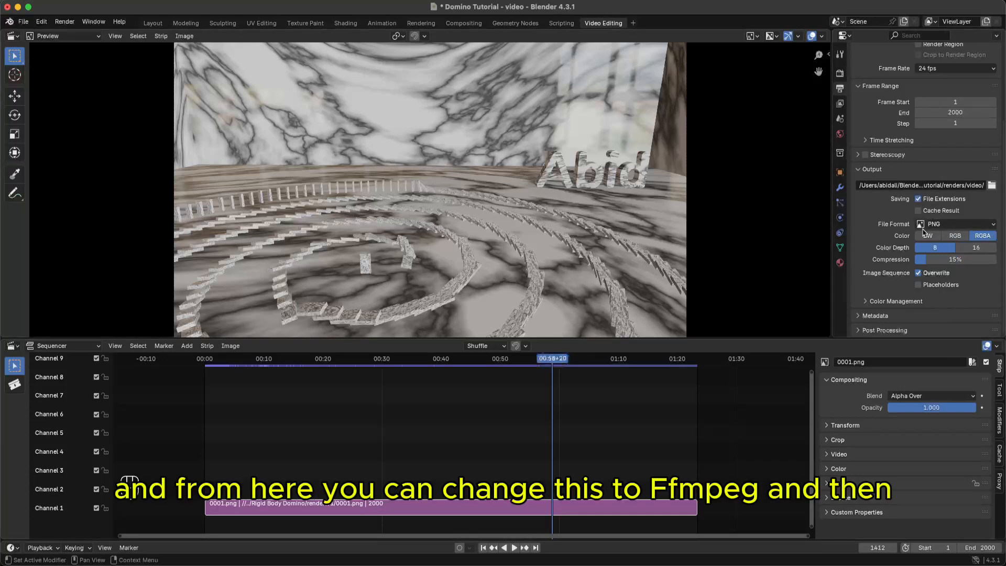
# - Switch the output file format to FFmpeg Video and render the animation
pyautogui.click(994, 227)
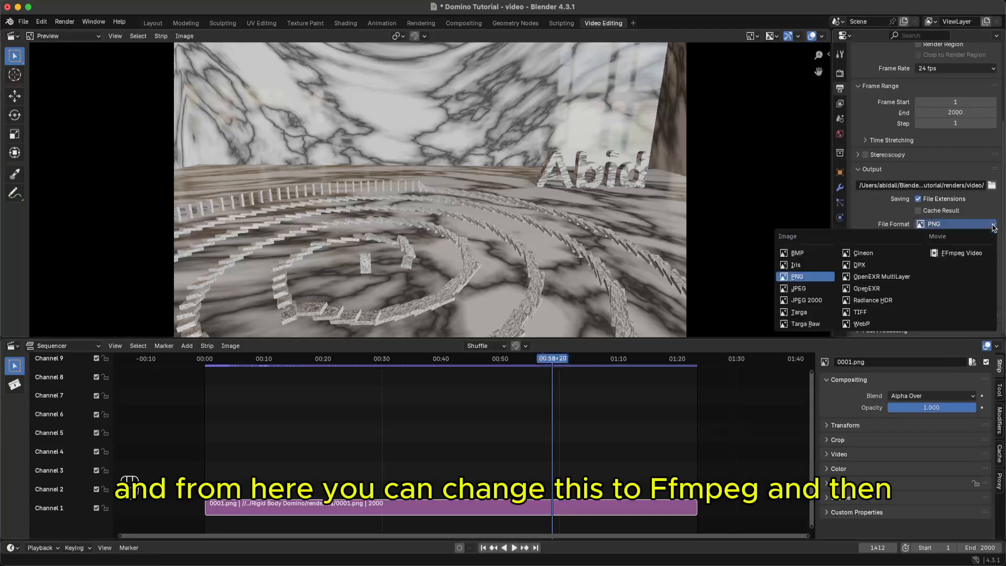
pyautogui.click(961, 253)
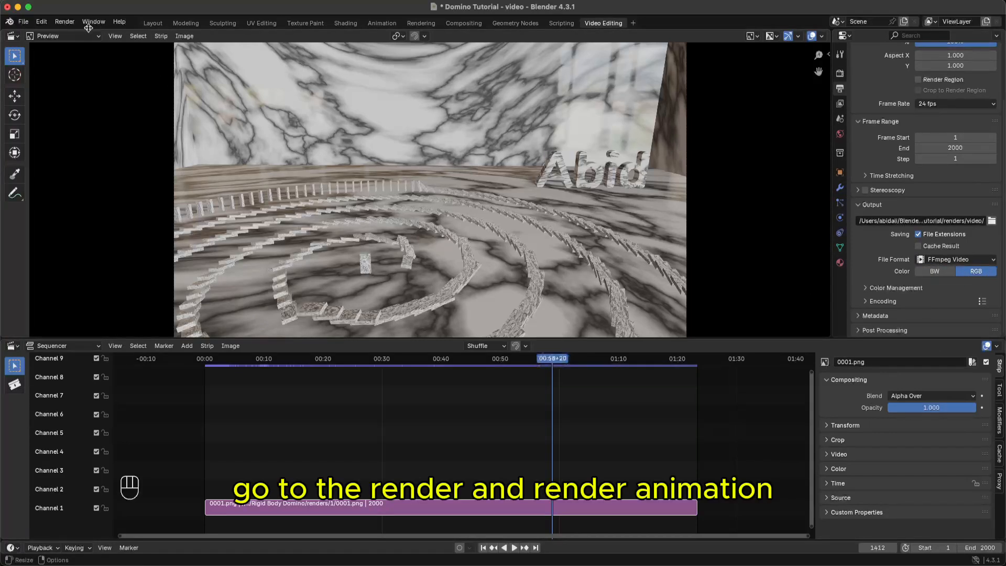
pyautogui.click(65, 22)
pyautogui.click(80, 47)
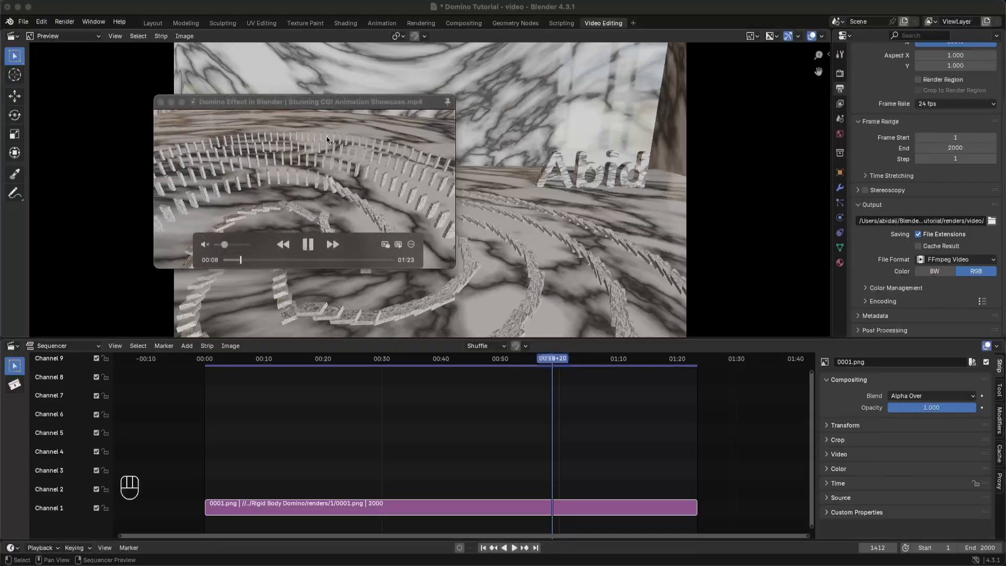
# - Enlarge the QuickTime window and replay the domino MP4 from the start
pyautogui.doubleClick(326, 103)
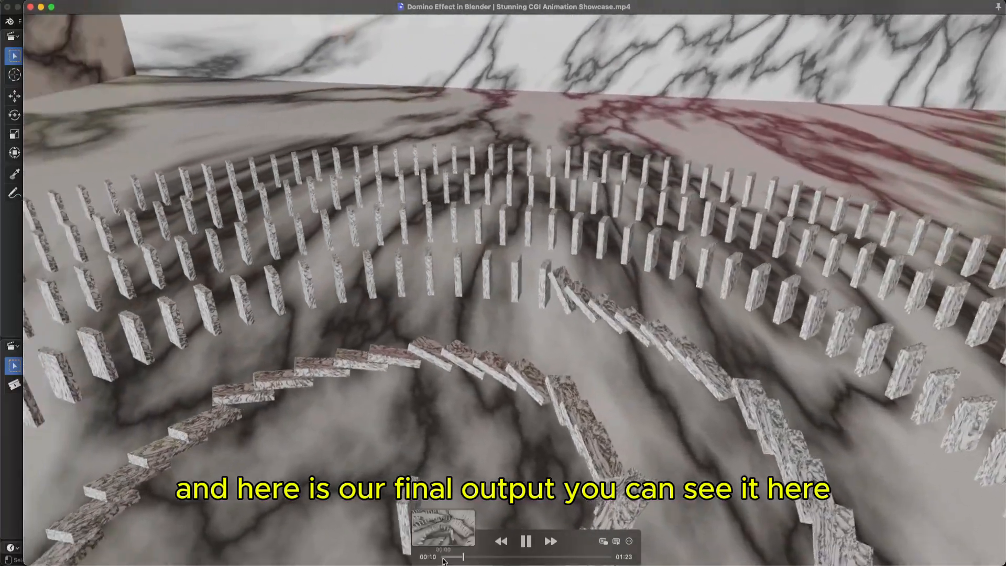
pyautogui.click(443, 558)
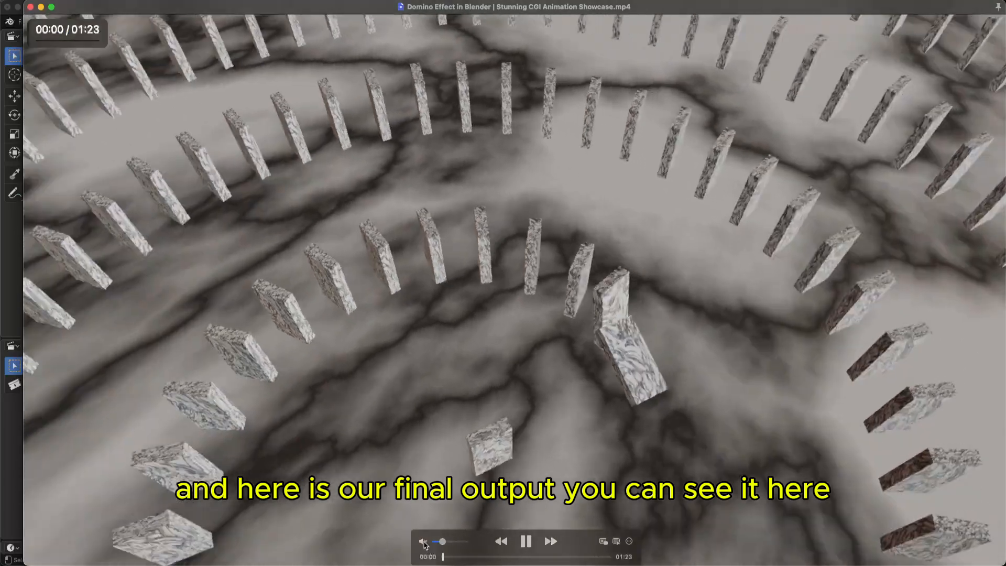